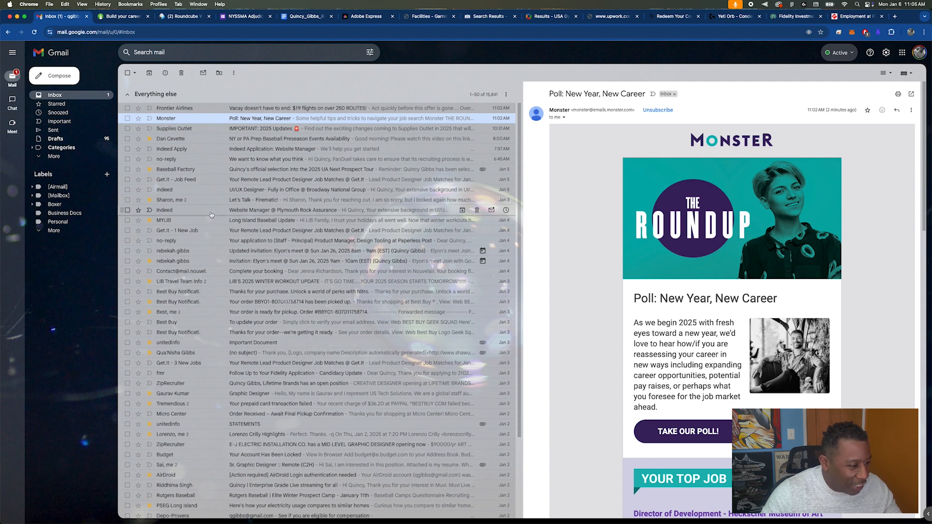
- Read the Fidelity candidacy update email and examine the main navigation categories on the fidelity.com homepage
left_click(220, 374)
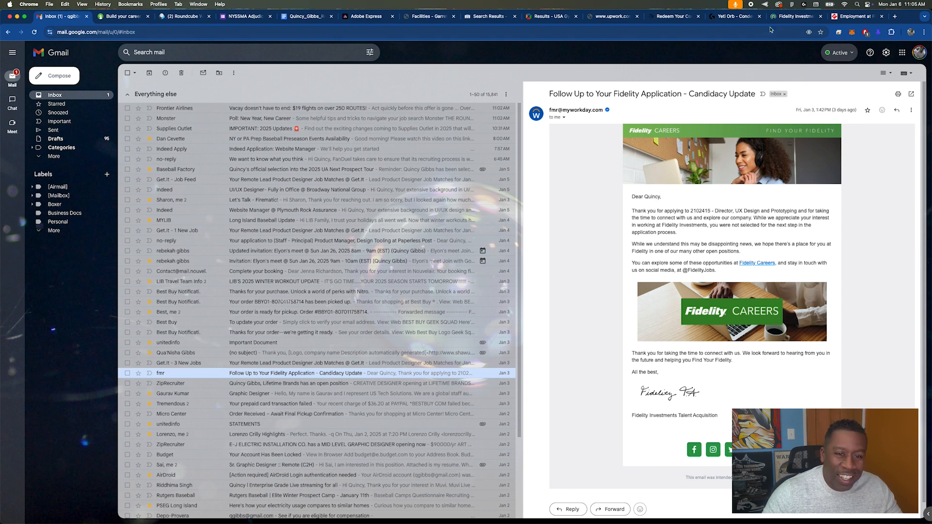
left_click(782, 17)
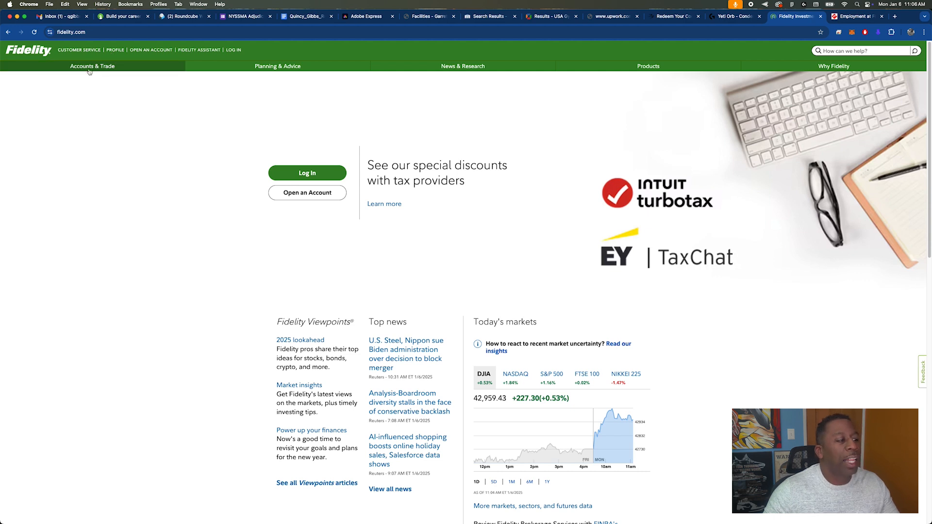
mouse_move(90, 71)
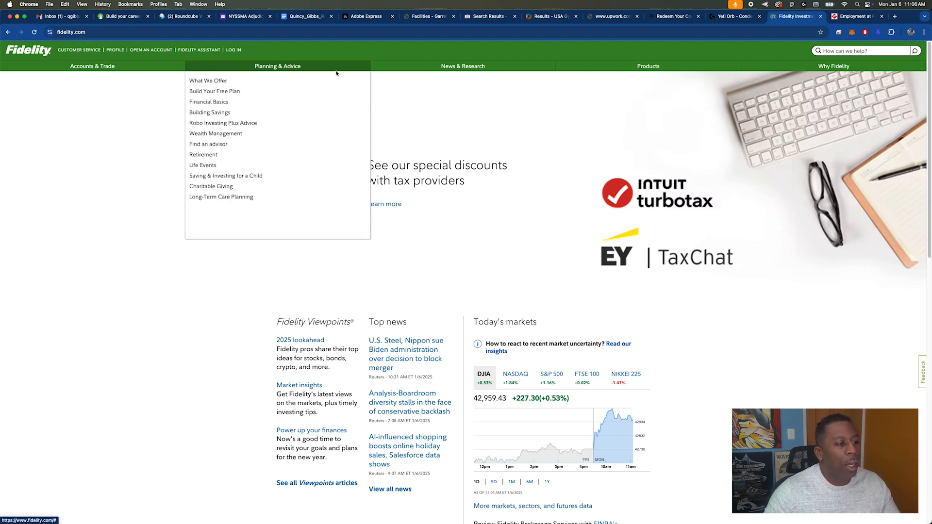
mouse_move(419, 72)
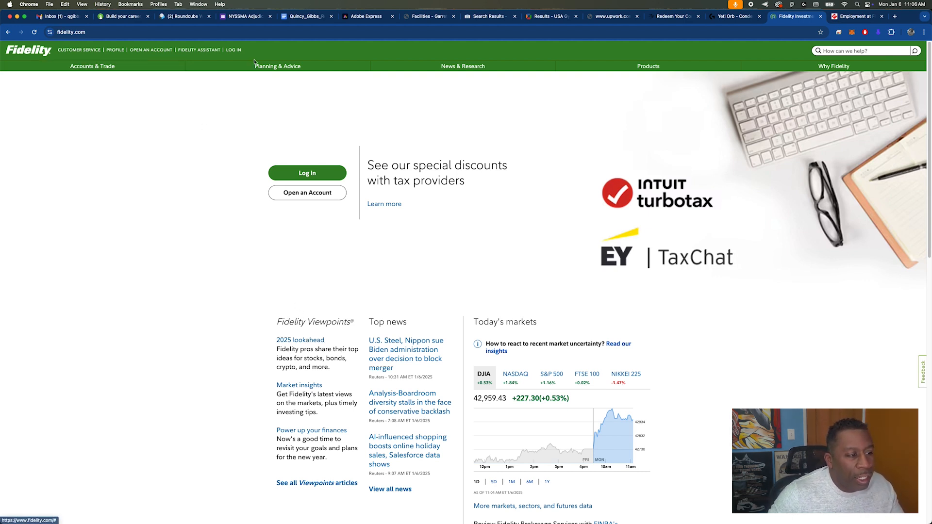
mouse_move(380, 68)
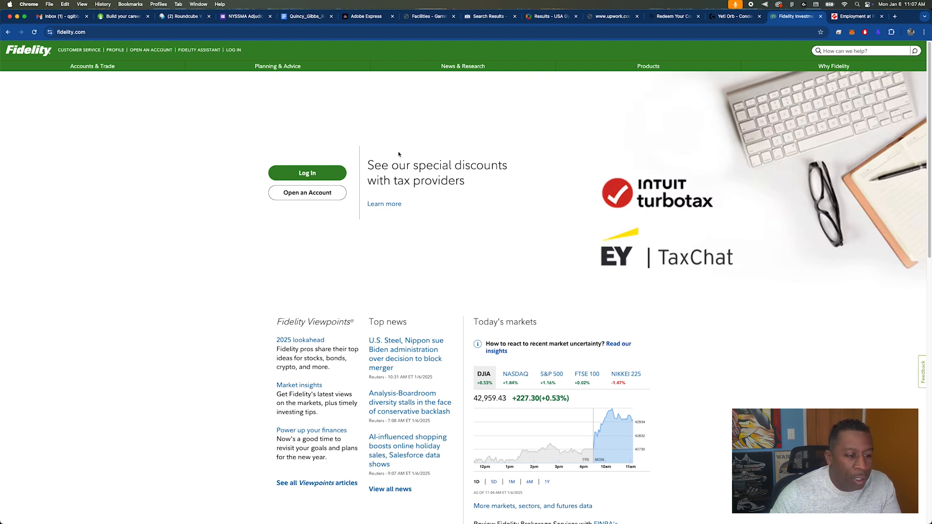
- Examine the homepage's tax provider discount headline and the Fidelity Viewpoints and Top news section headings
left_click_drag(402, 165, 447, 181)
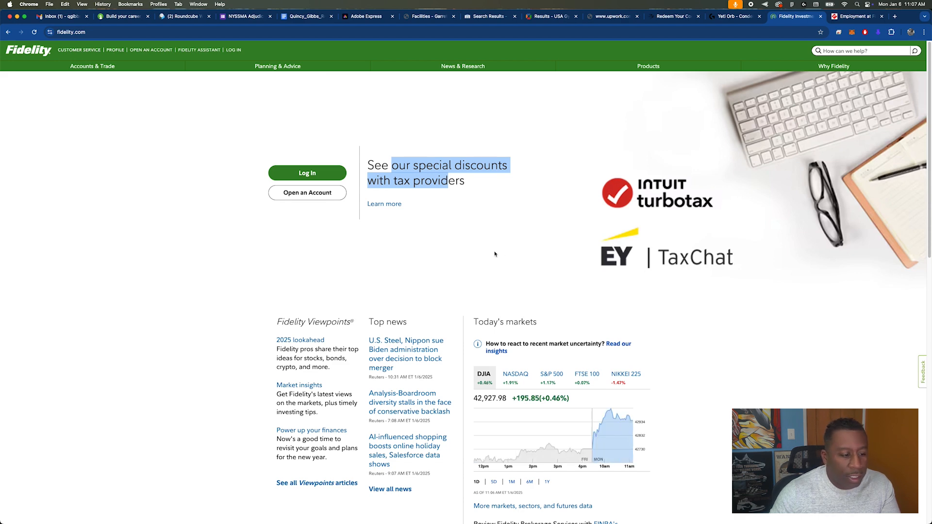
scroll(464, 282, "down", 5)
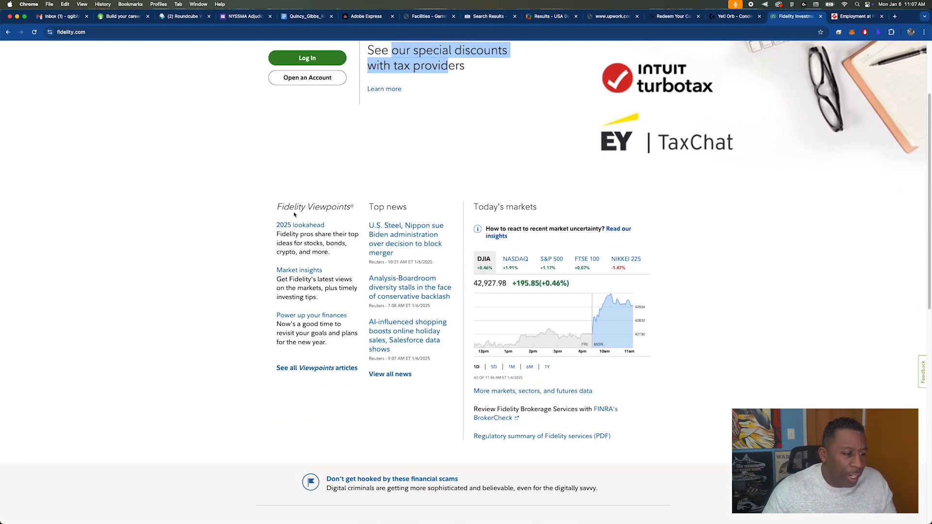
left_click_drag(277, 208, 354, 204)
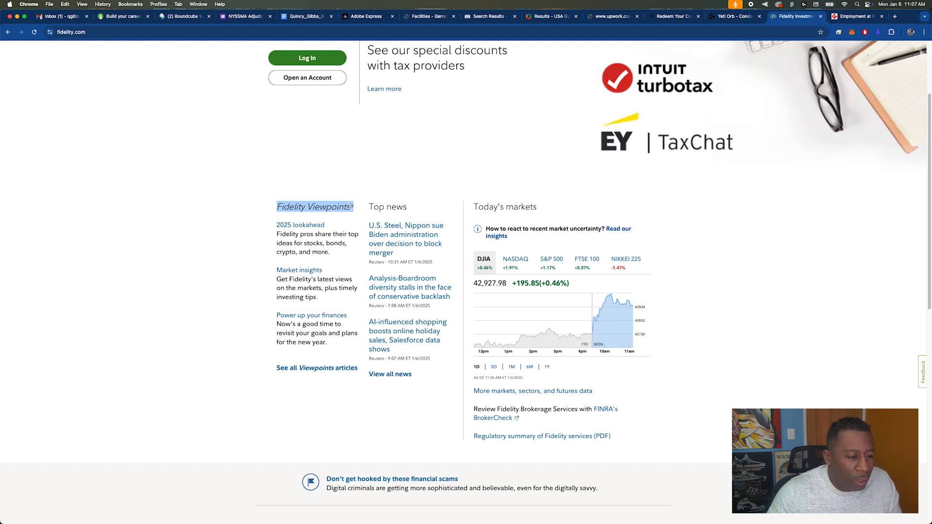
left_click(350, 207)
left_click_drag(371, 206, 407, 204)
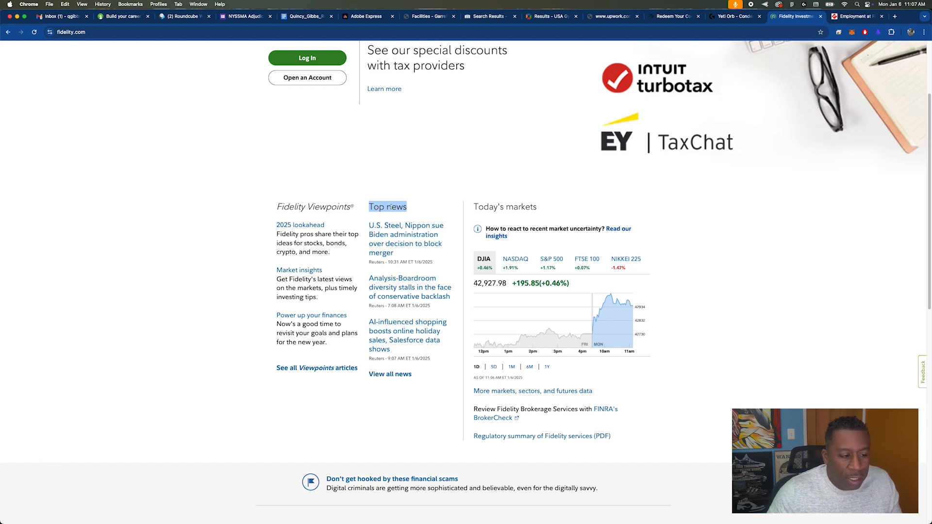
left_click(370, 207)
left_click_drag(370, 206, 397, 207)
left_click(396, 206)
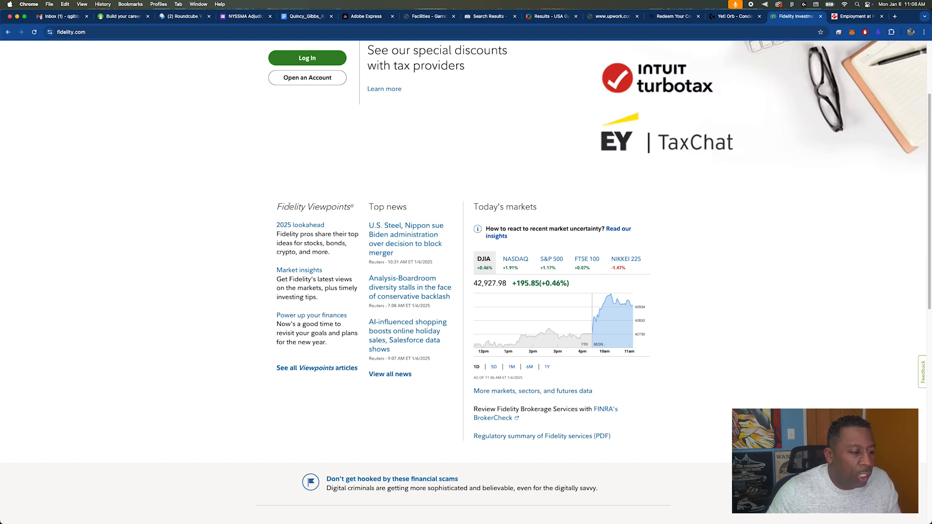
left_click_drag(335, 206, 307, 206)
left_click(308, 206)
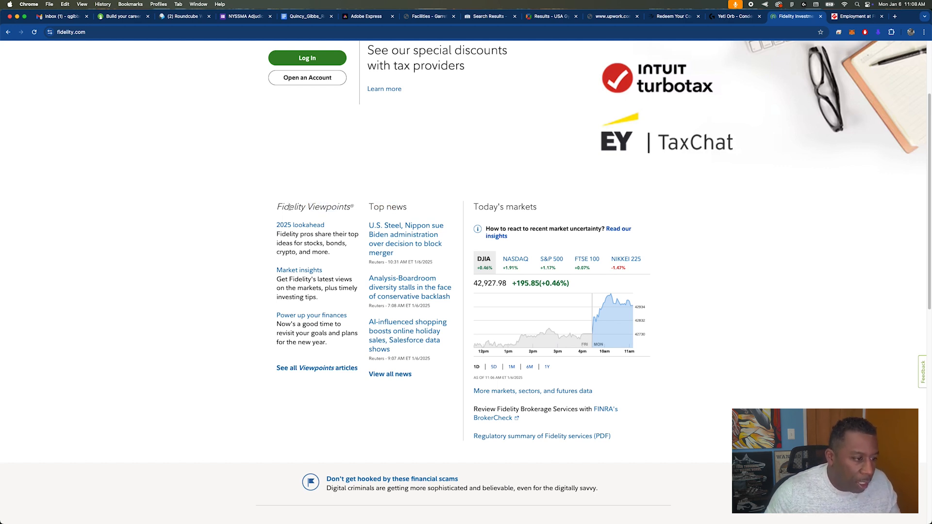
double_click(371, 206)
left_click(370, 206)
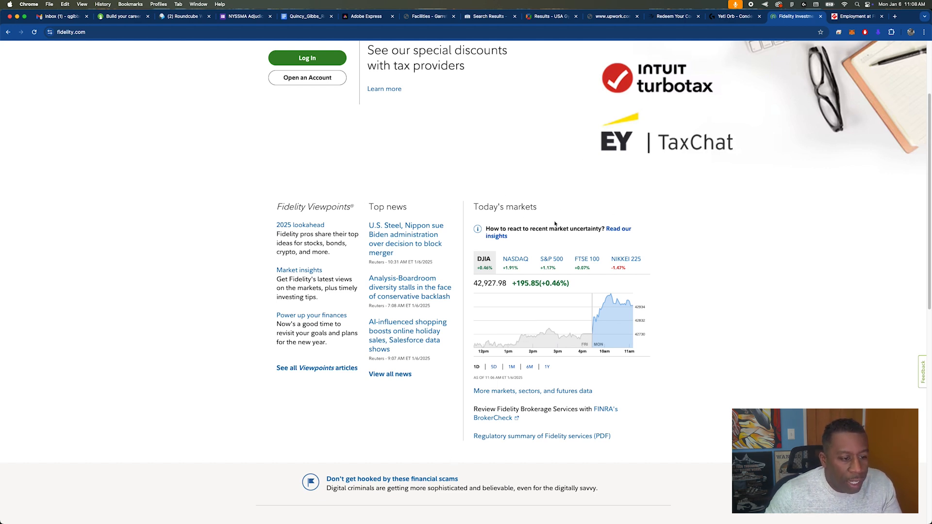
- View the NASDAQ, S&P 500, FTSE 100 and NIKKEI 225 charts in the Today's markets section
left_click(528, 266)
left_click(554, 267)
left_click(587, 265)
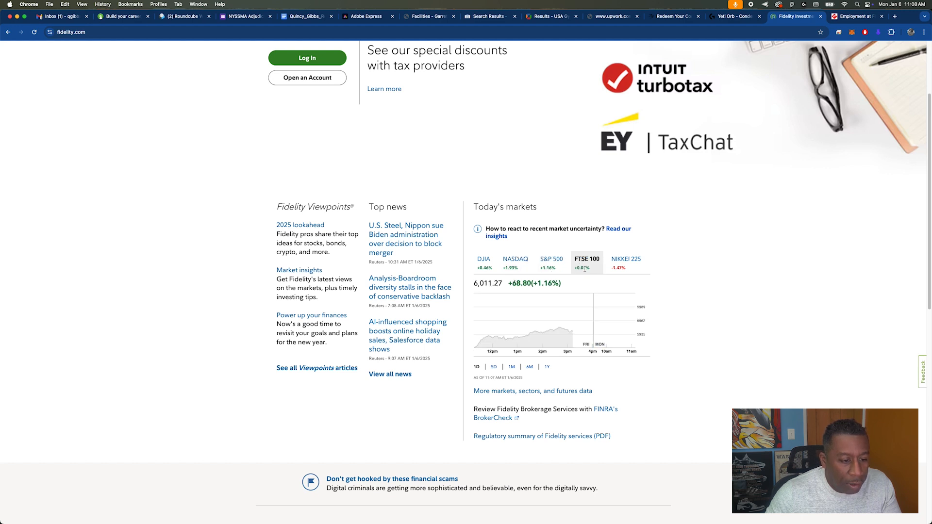
left_click(622, 264)
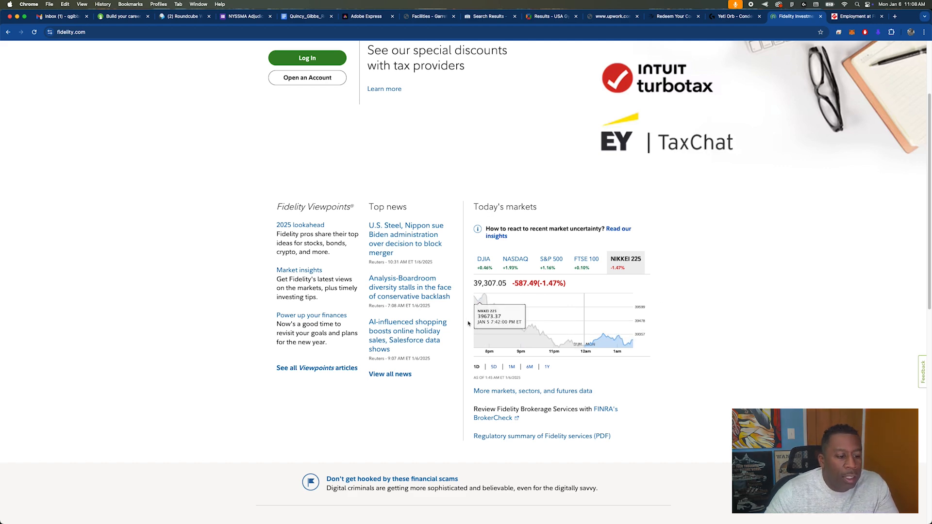
- Review the rest of the Fidelity homepage layout, from the scam warnings and customer service band to the footer
scroll(469, 324, "down", 5)
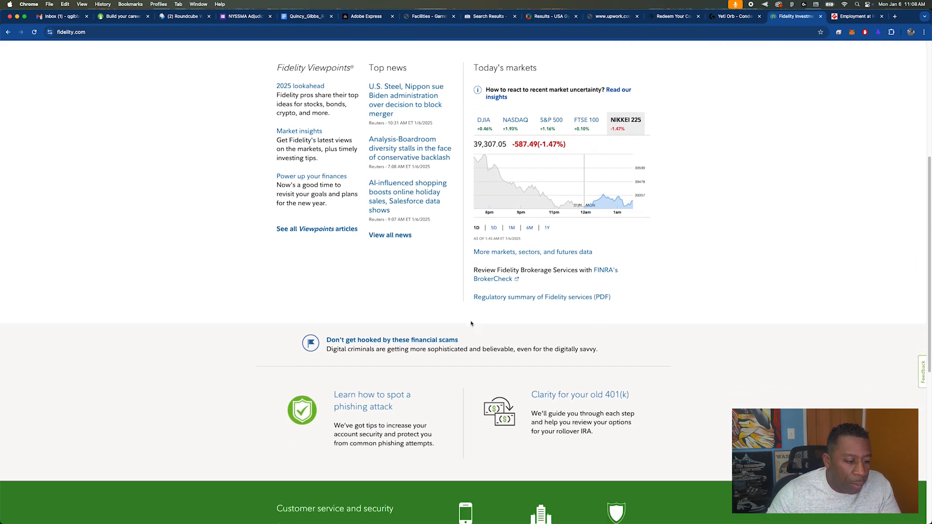
scroll(471, 324, "down", 4)
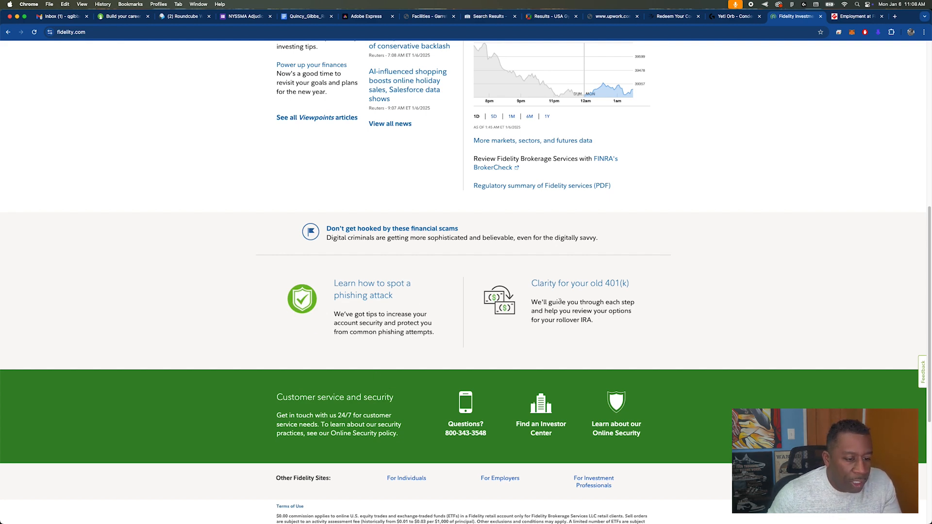
scroll(343, 342, "down", 4)
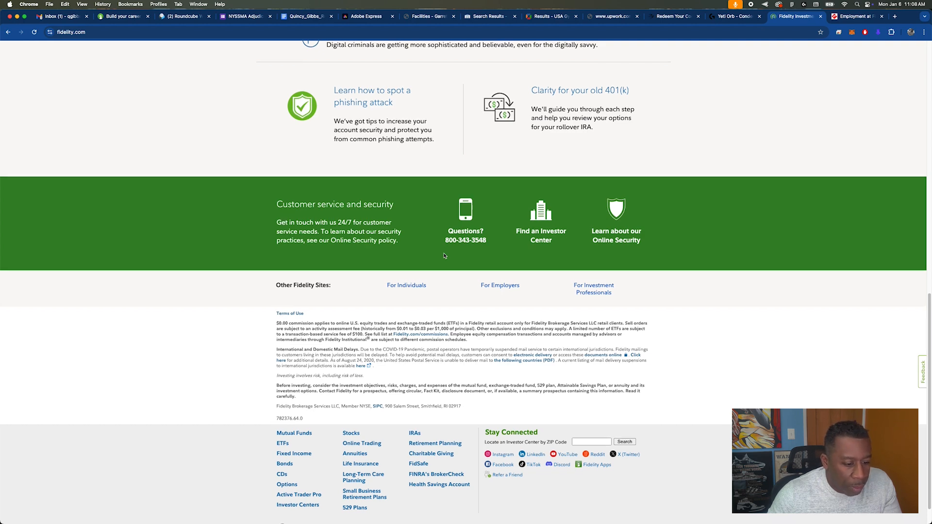
scroll(445, 256, "up", 12)
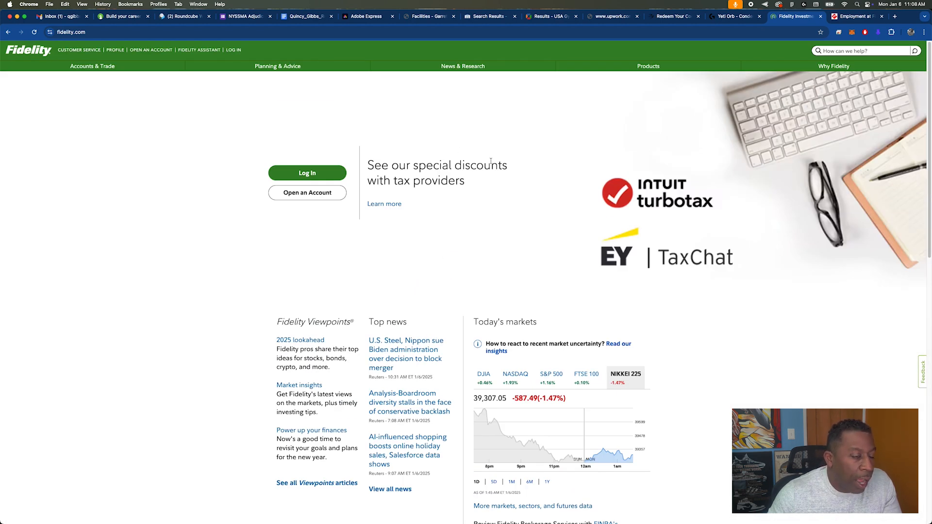
scroll(491, 161, "down", 15)
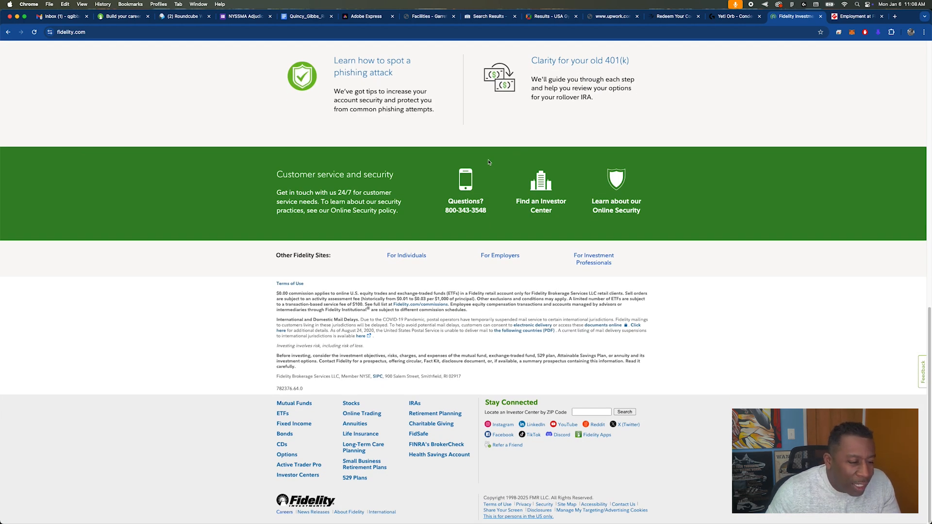
scroll(490, 163, "up", 15)
scroll(497, 161, "down", 8)
scroll(496, 164, "down", 5)
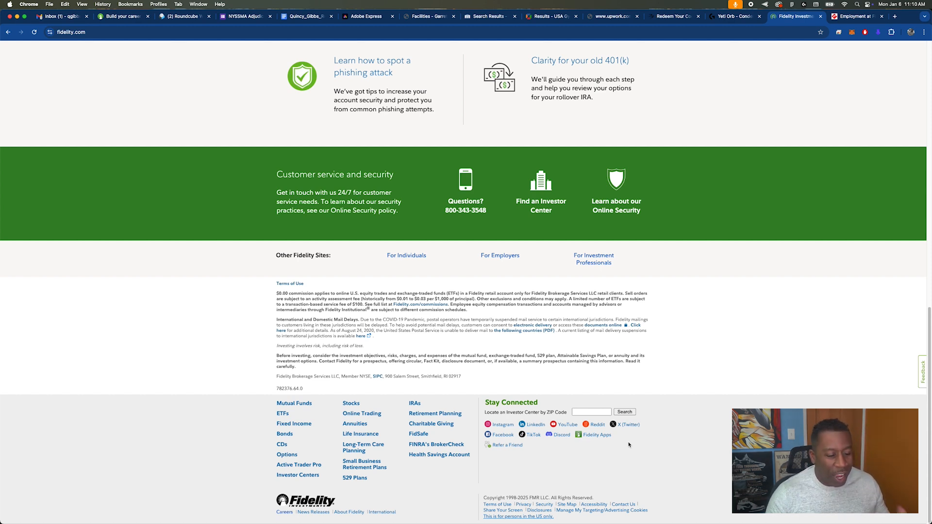
scroll(630, 443, "up", 20)
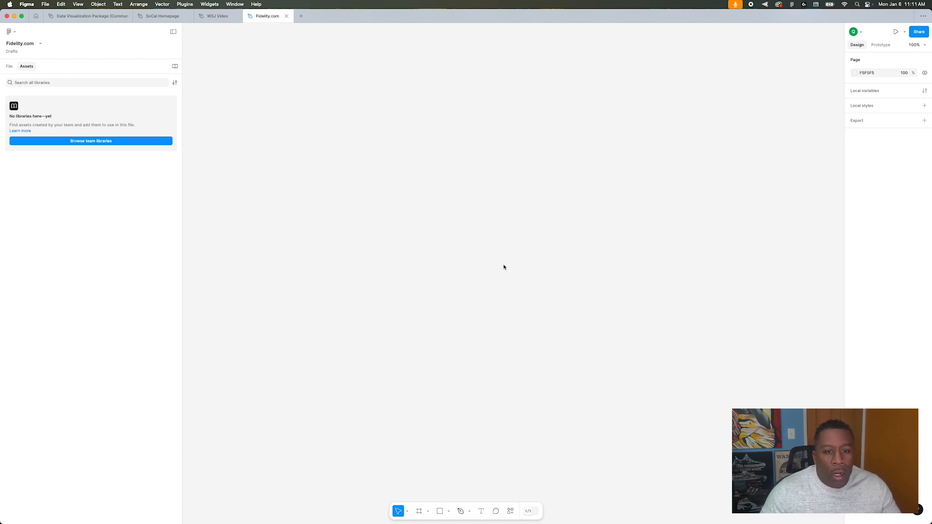
- Create a frame on the empty Figma canvas using the 1440 × 1024 Desktop preset
left_click(419, 511)
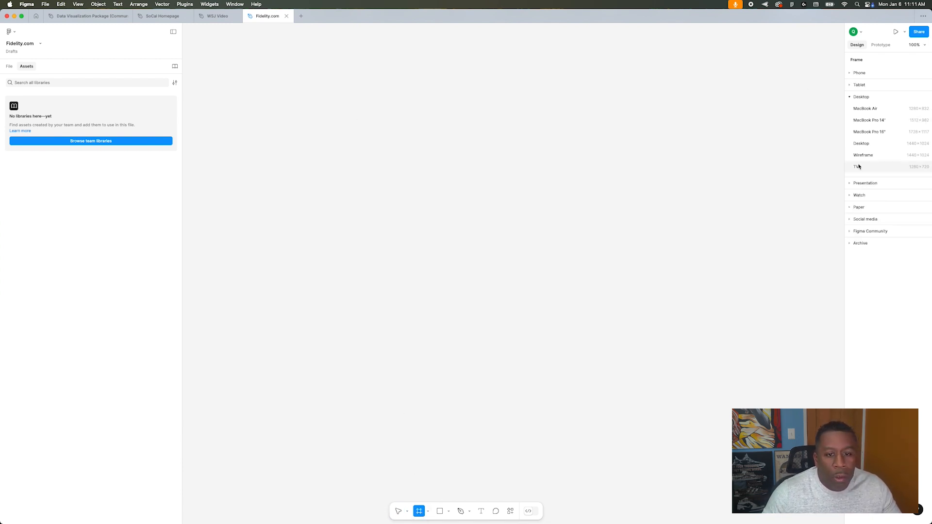
left_click(878, 144)
left_click(265, 69)
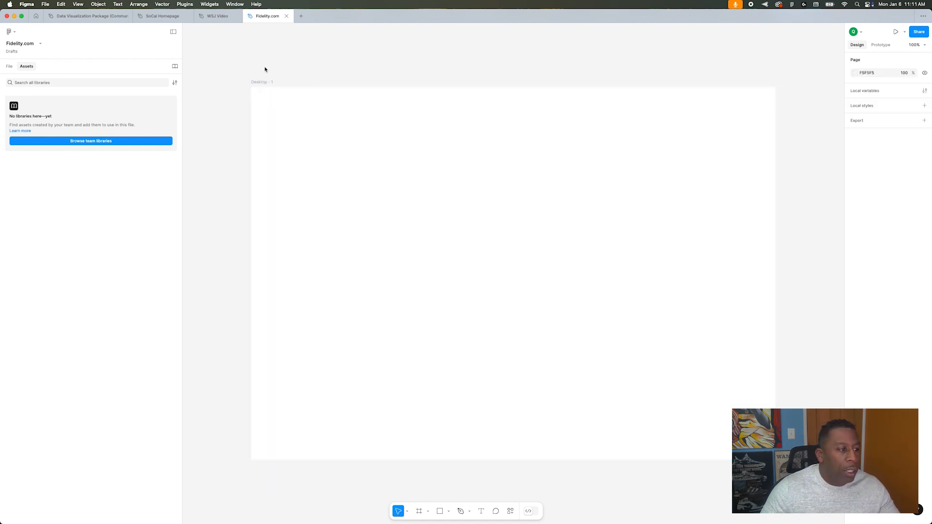
- Place Fidelity-Emblem.png from the Fidelity folder in Finder into the desktop frame
mouse_move(134, 519)
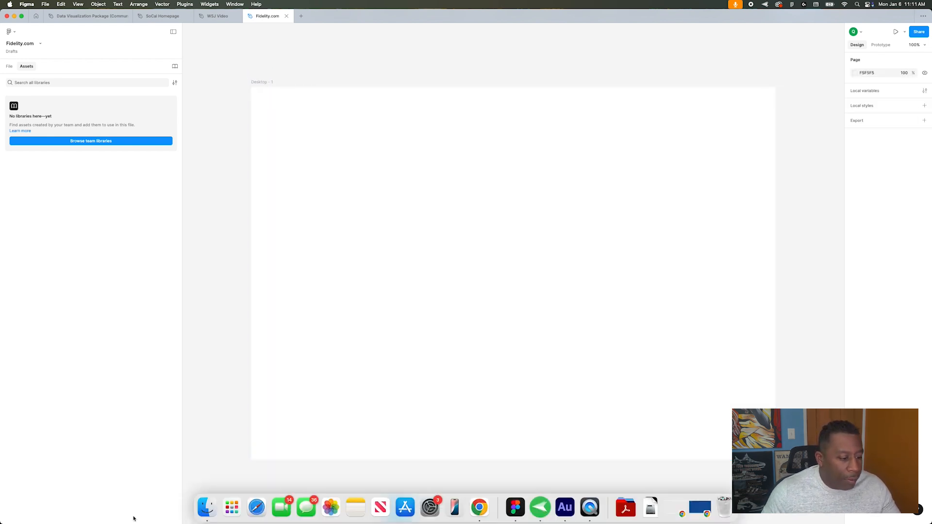
left_click(207, 508)
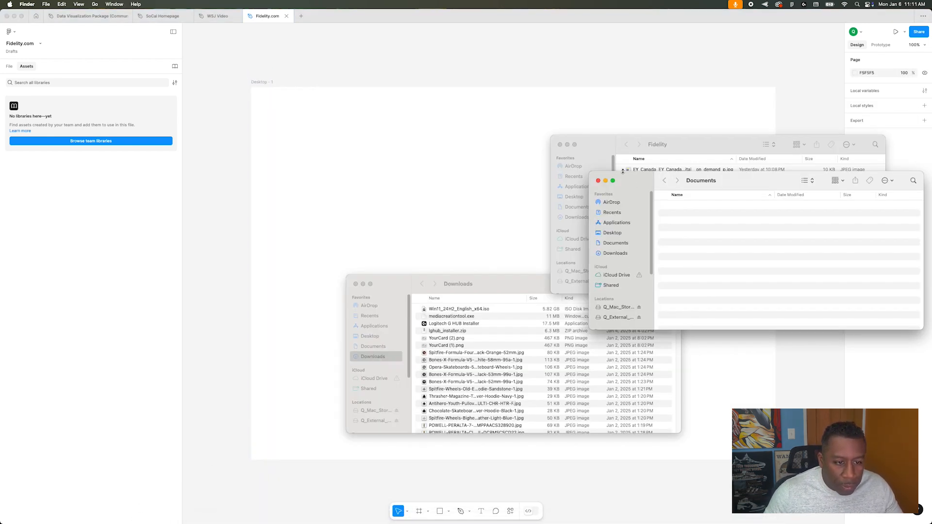
left_click(610, 160)
left_click(666, 176)
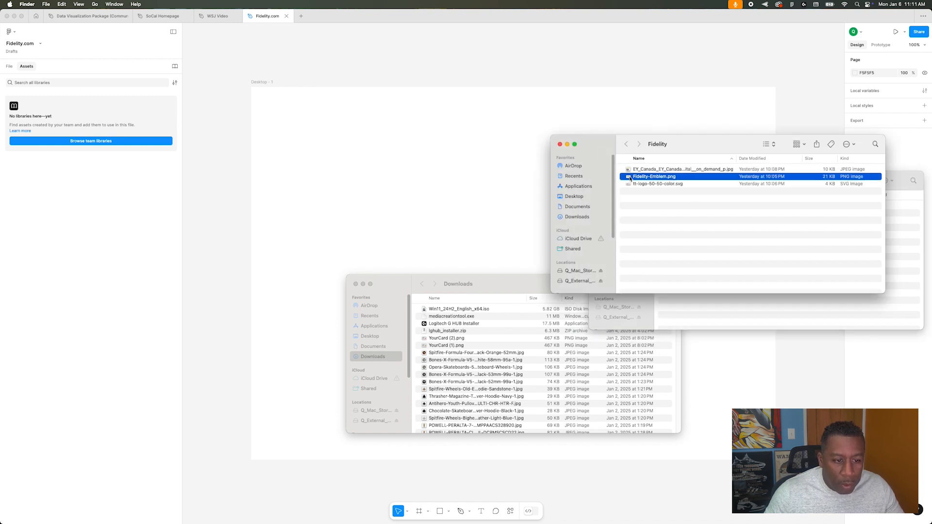
left_click_drag(408, 157, 410, 155)
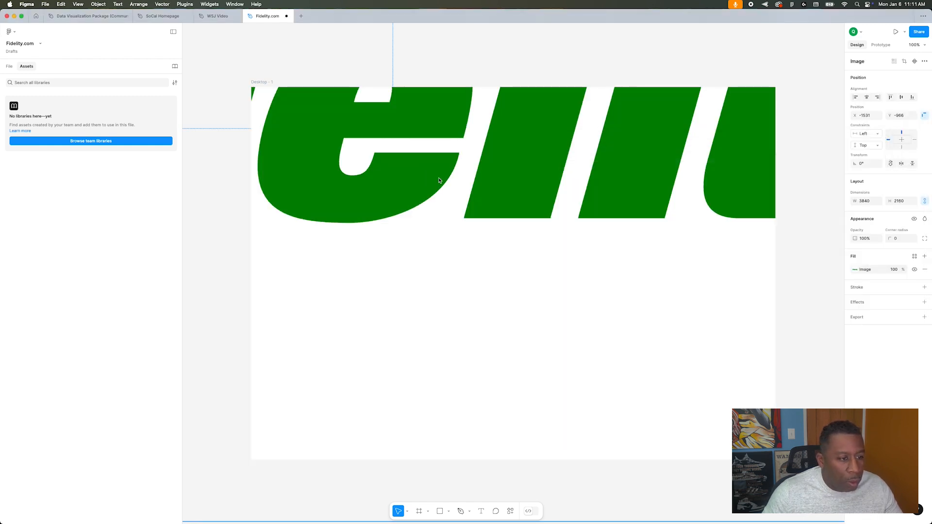
left_click_drag(551, 223, 549, 225)
left_click_drag(620, 181, 554, 192)
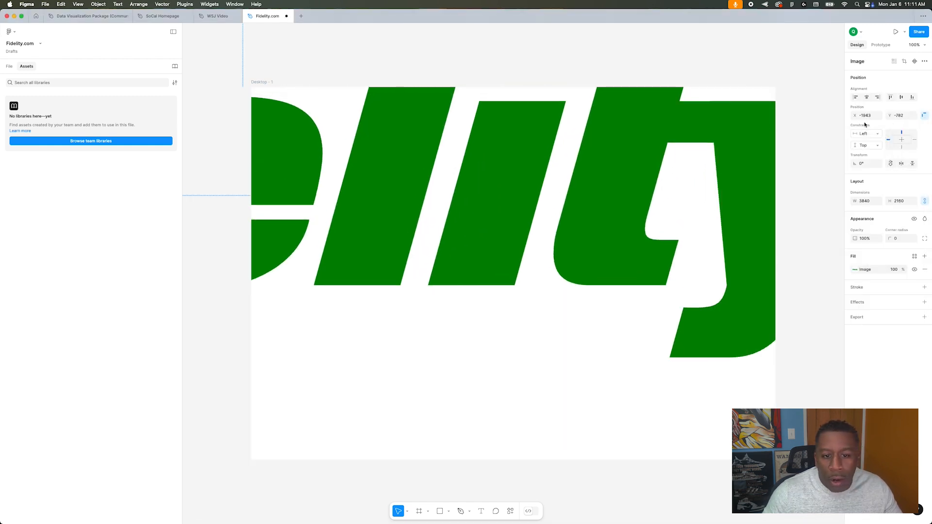
- Set the placed Fidelity logo image's width to 300 with its proportions locked
left_click(880, 203)
left_click(879, 203)
left_click(879, 204)
left_click(825, 200)
left_click(877, 204)
type("300")
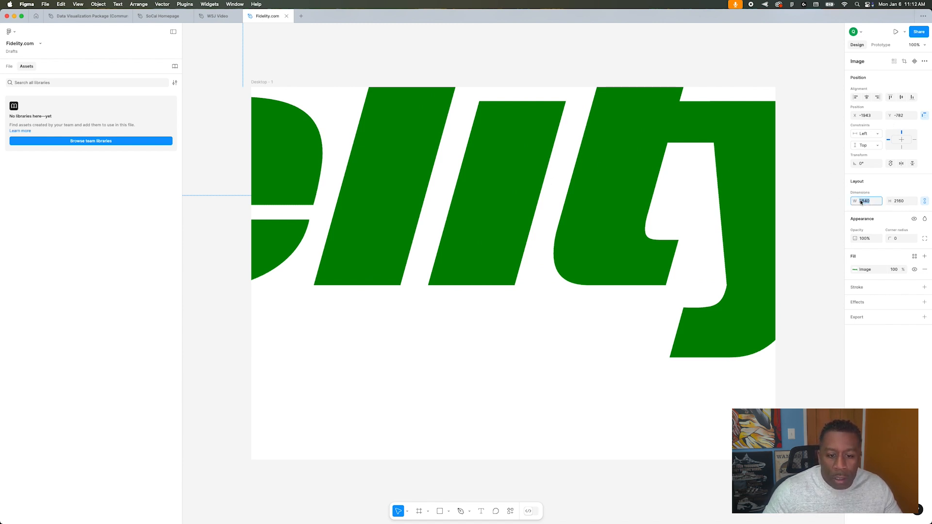
key("Return")
- Move the Fidelity logo into the upper-left corner of the desktop frame, at about X 36, Y 22
scroll(476, 219, "down", 5)
scroll(476, 220, "down", 5)
scroll(477, 220, "up", 5)
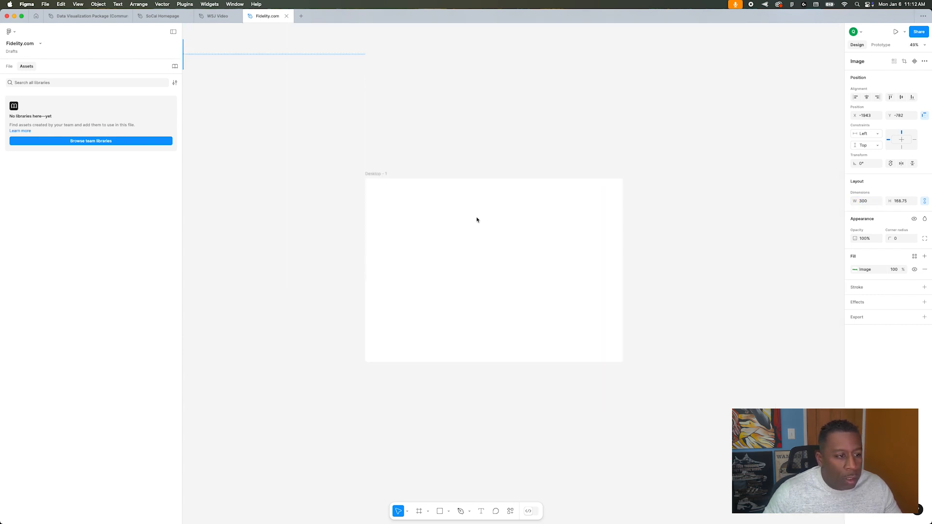
scroll(476, 220, "down", 3)
left_click_drag(262, 140, 422, 176)
scroll(442, 220, "up", 5)
scroll(442, 219, "up", 2)
scroll(442, 219, "down", 2)
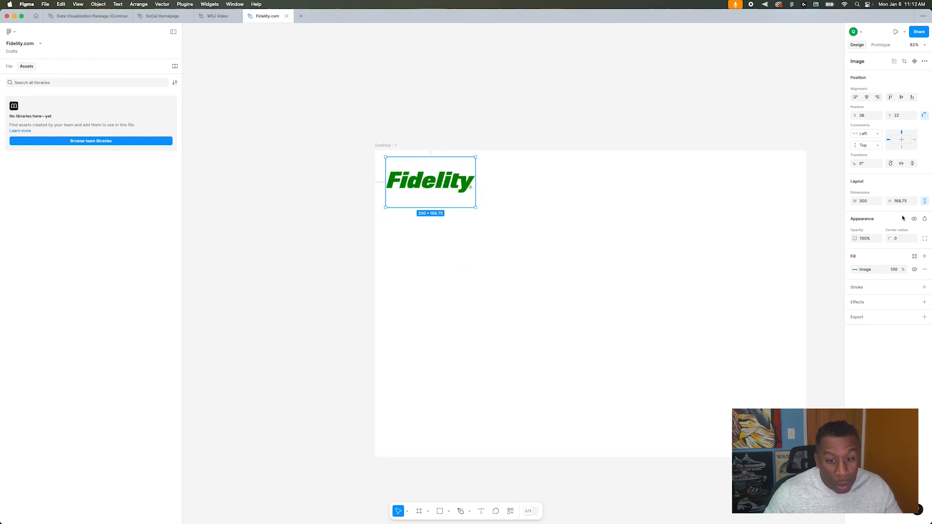
- Reduce the Fidelity logo proportionally to a width of 150 and deselect it
left_click(863, 203)
type("150")
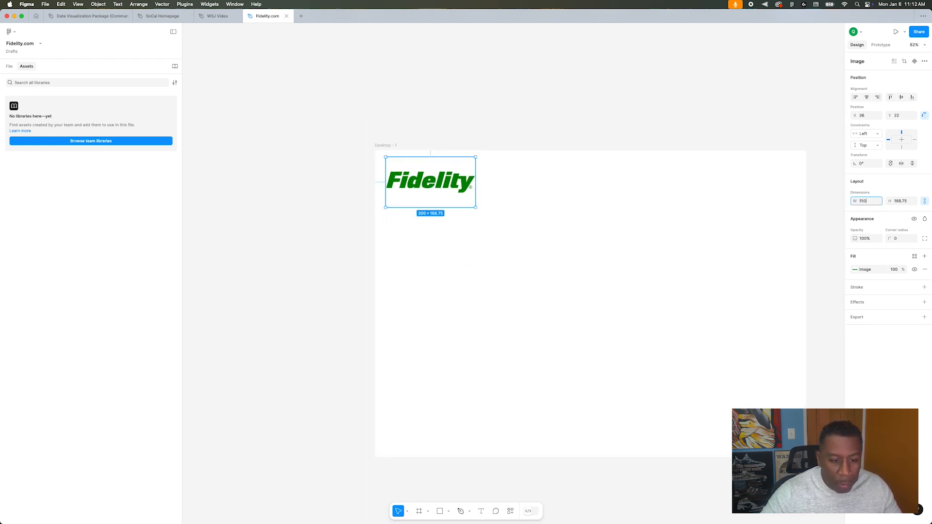
key("Return")
left_click(225, 225)
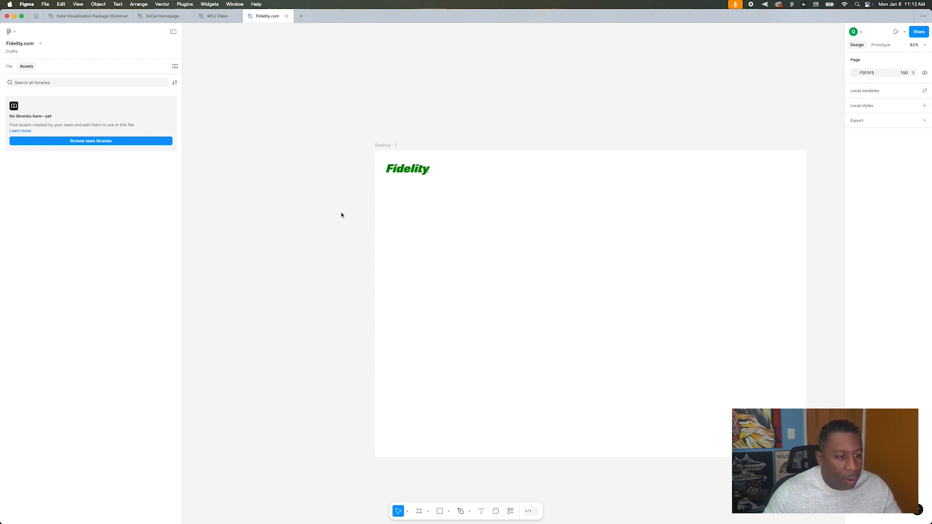
- Nudge the Fidelity logo slightly up and to the right within the frame's upper-left corner
scroll(342, 214, "right", 2)
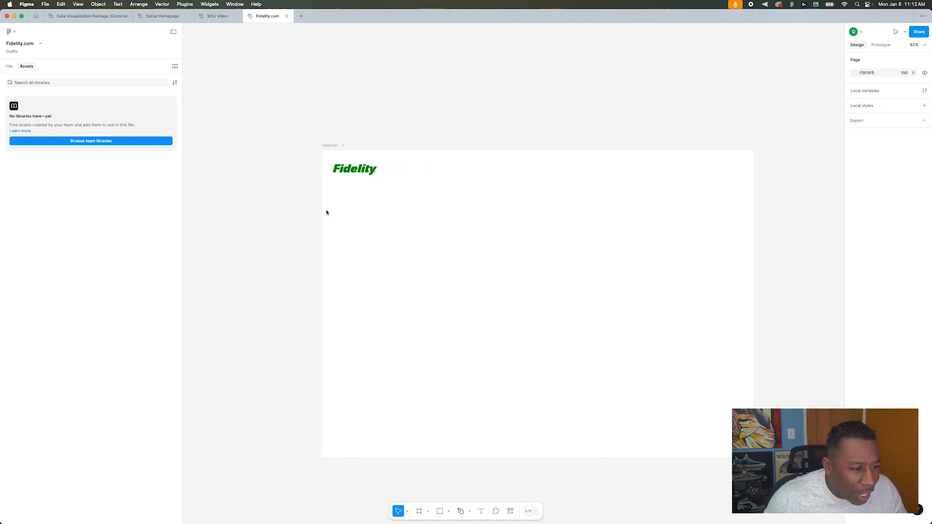
left_click_drag(345, 173, 348, 169)
left_click(255, 164)
mouse_move(437, 522)
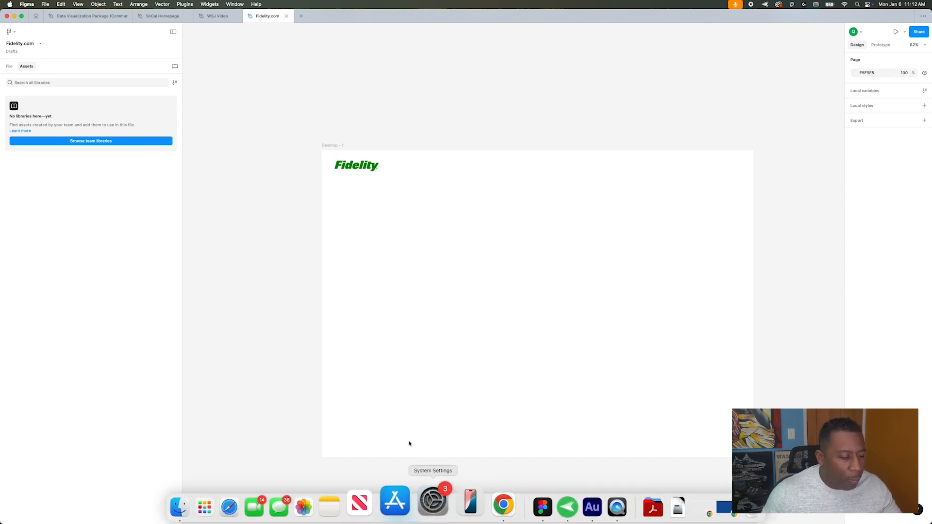
- Open the Desktop folder in Finder to locate the captured Fidelity homepage screenshots
scroll(259, 208, "down", 3)
scroll(273, 206, "down", 5)
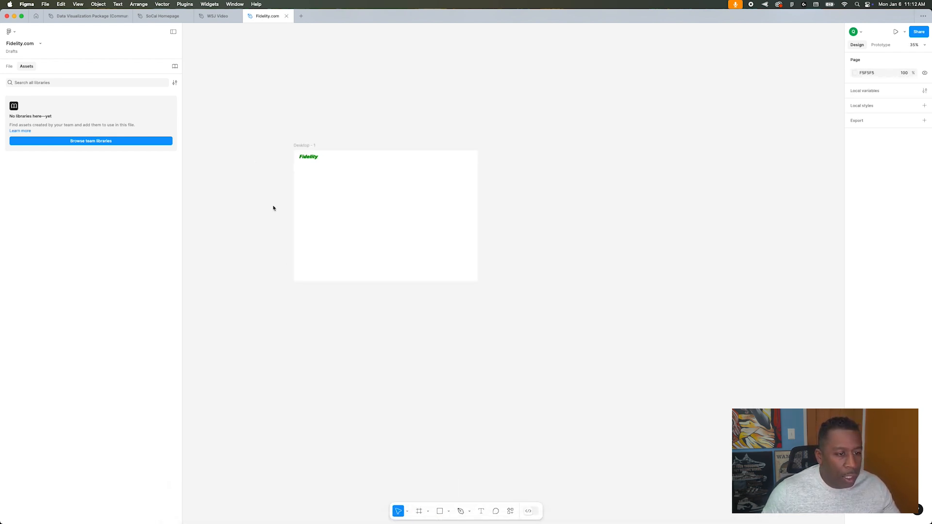
mouse_move(412, 509)
left_click(179, 507)
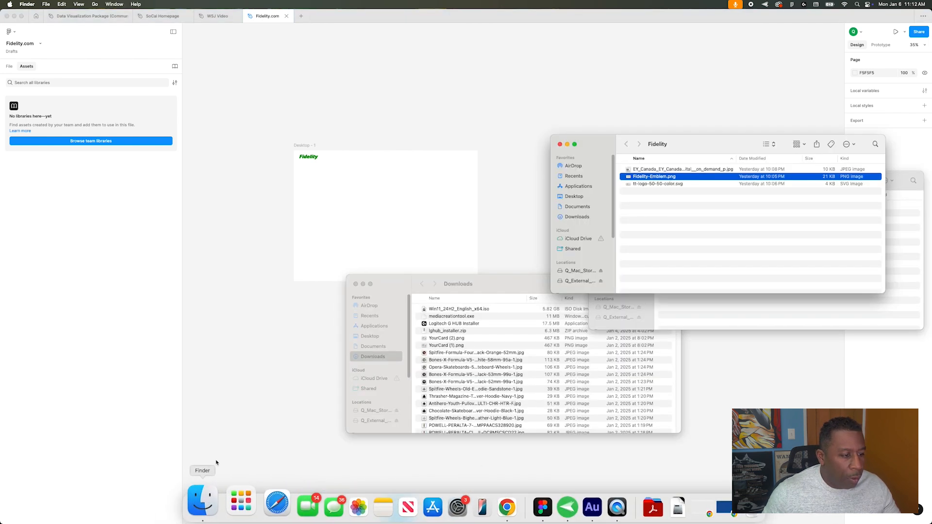
left_click(686, 310)
left_click(400, 295)
left_click(370, 336)
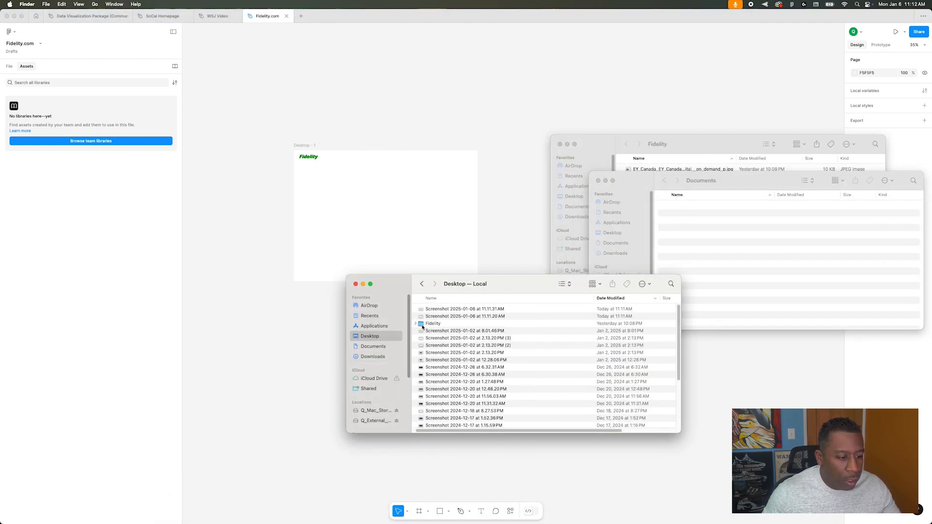
- Preview the newest screenshot, select both 2025-01-06 screenshots (11.11.31 AM and 11.11.20 AM) and place them on the Figma canvas
left_click(447, 311)
key("space")
key("space")
left_click(449, 318, "shift")
left_click_drag(450, 318, 469, 138)
- Stack the two homepage screenshots edge to edge to the right of the desktop frame and group them
left_click_drag(328, 108, 703, 301)
left_click_drag(563, 131, 607, 145)
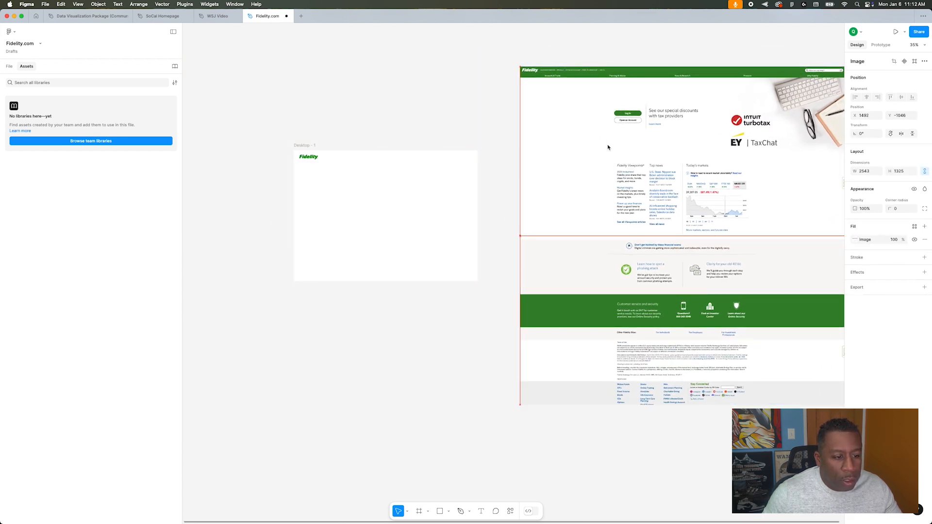
left_click(595, 279)
left_click(580, 187, "shift")
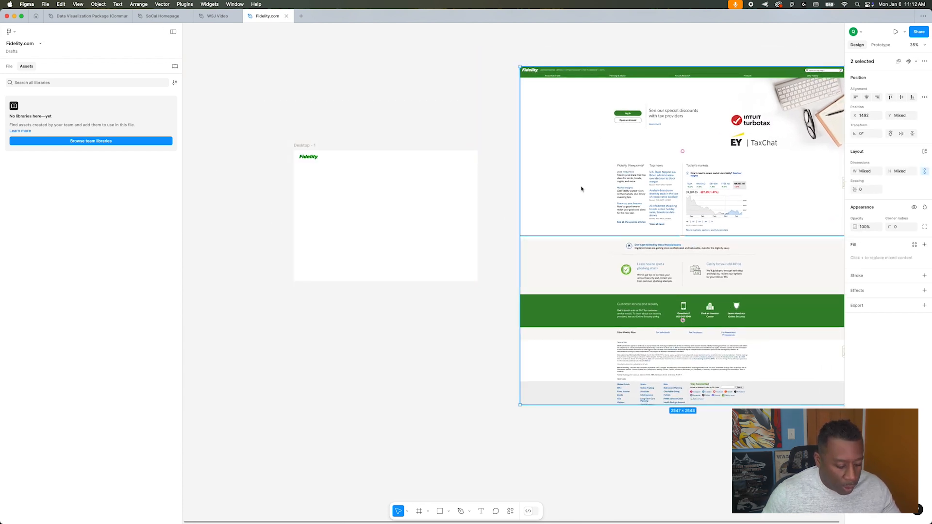
key("super+g")
- Scale the screenshot group down to about 1024 × 1065 and place it beside the desktop frame with their upper edges aligned
left_click(493, 118)
left_click(521, 68)
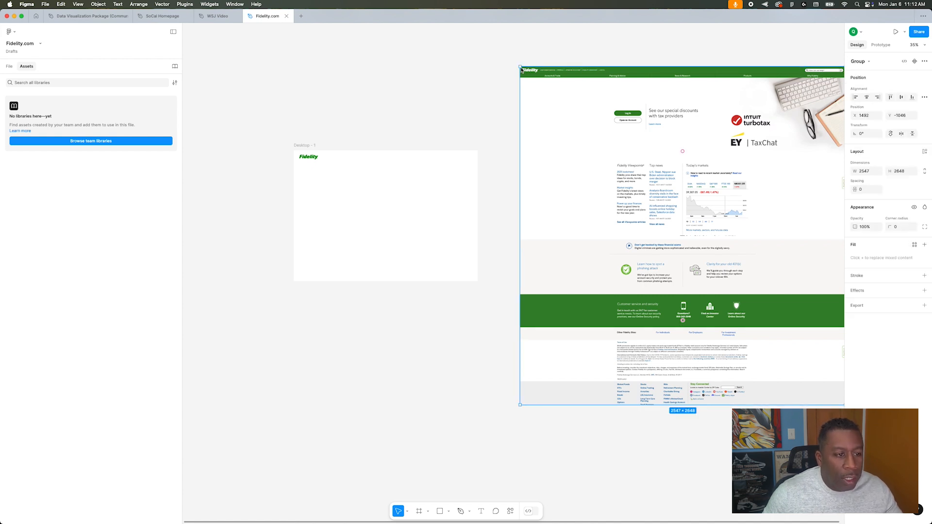
left_click_drag(555, 106, 714, 267)
left_click_drag(761, 290, 541, 173)
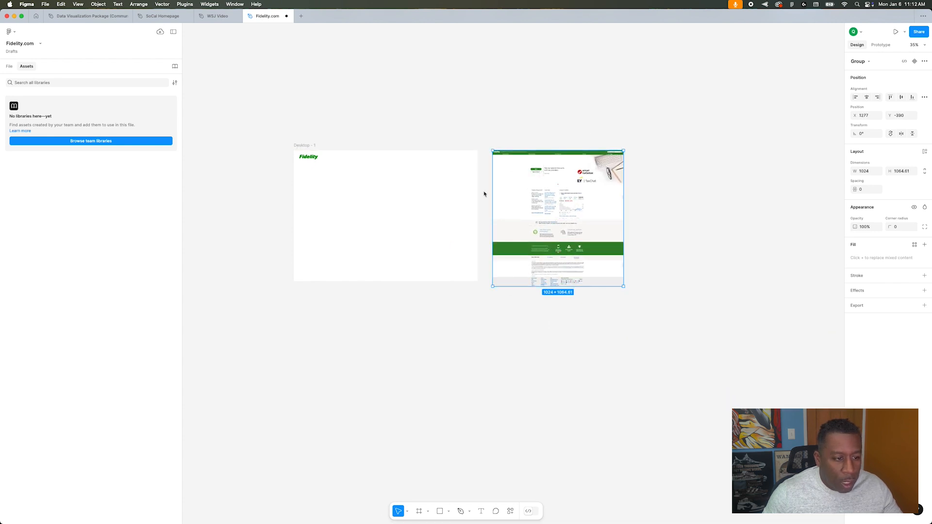
- Compare the existing homepage's layout and navigation in the screenshot group with the new desktop frame
scroll(486, 192, "up", 8)
scroll(486, 193, "right", 3)
scroll(484, 193, "left", 10)
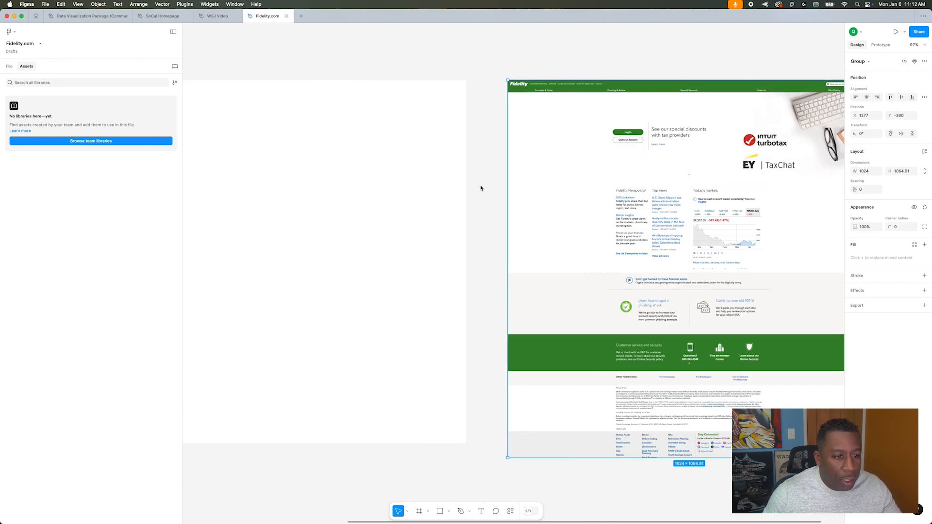
scroll(481, 187, "right", 5)
scroll(480, 187, "right", 8)
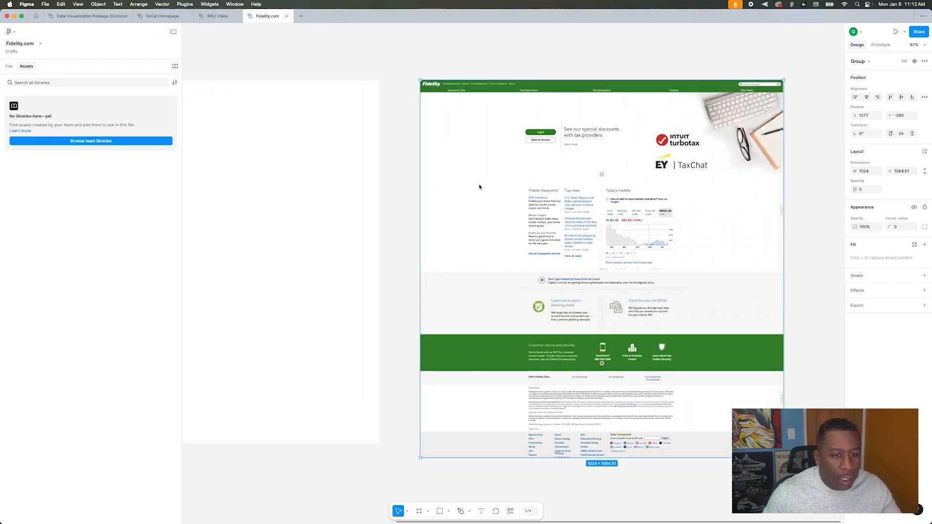
scroll(470, 184, "left", 1)
scroll(469, 185, "left", 8)
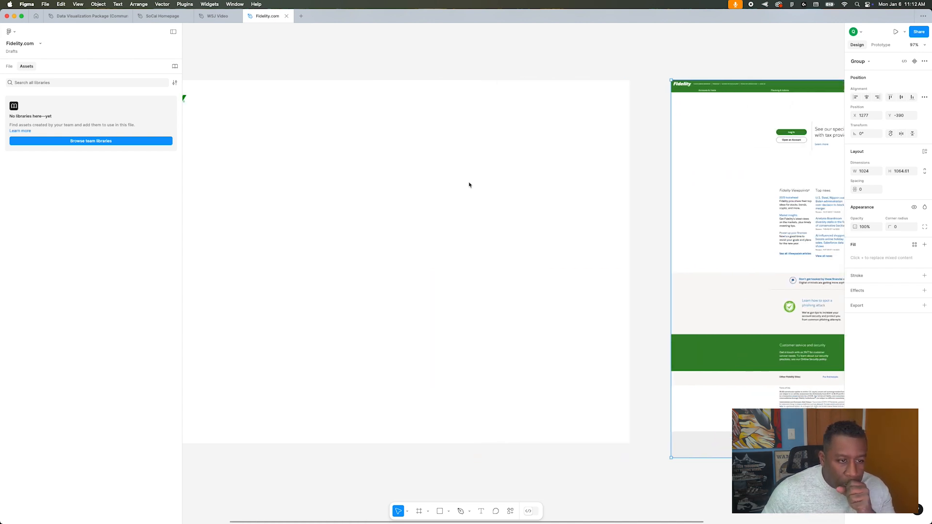
scroll(468, 185, "right", 8)
scroll(468, 185, "left", 8)
scroll(469, 184, "right", 8)
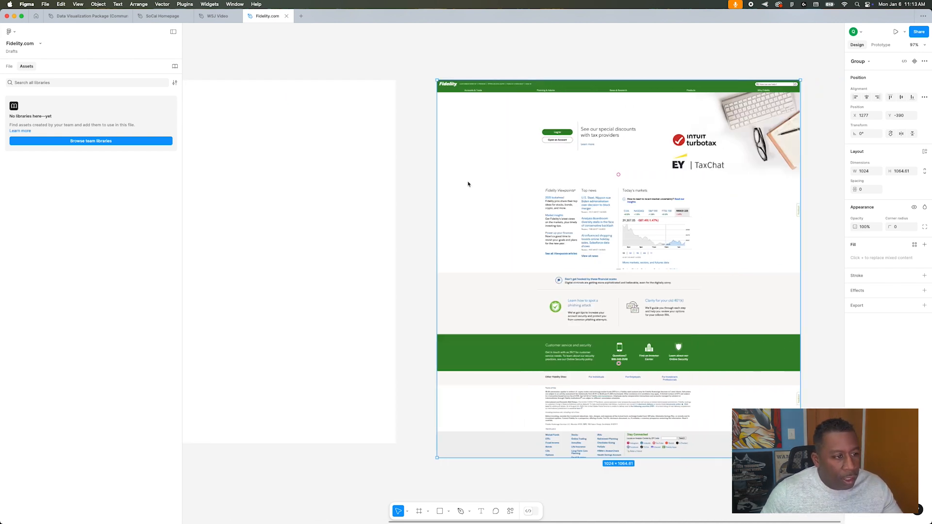
scroll(469, 187, "left", 15)
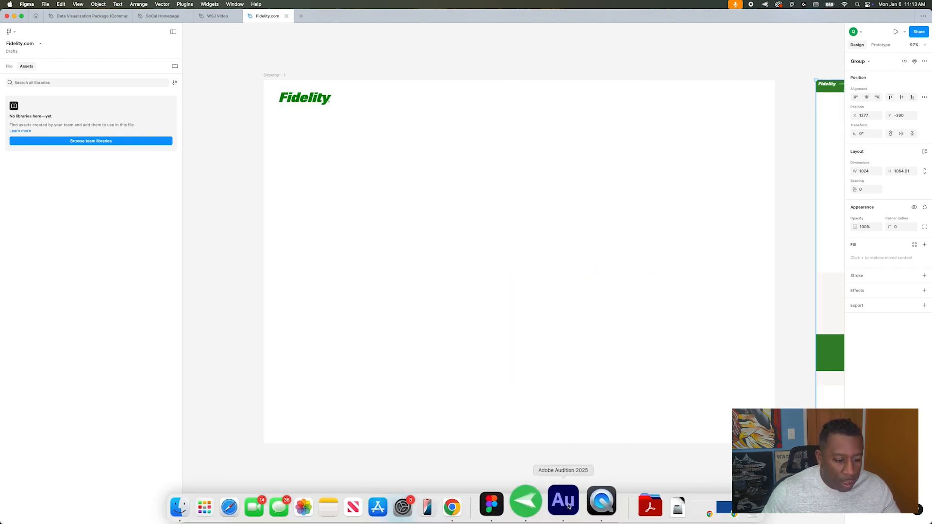
- Switch to Chrome, bring up the window showing esskateboarding.com and minimize it
left_click(466, 519)
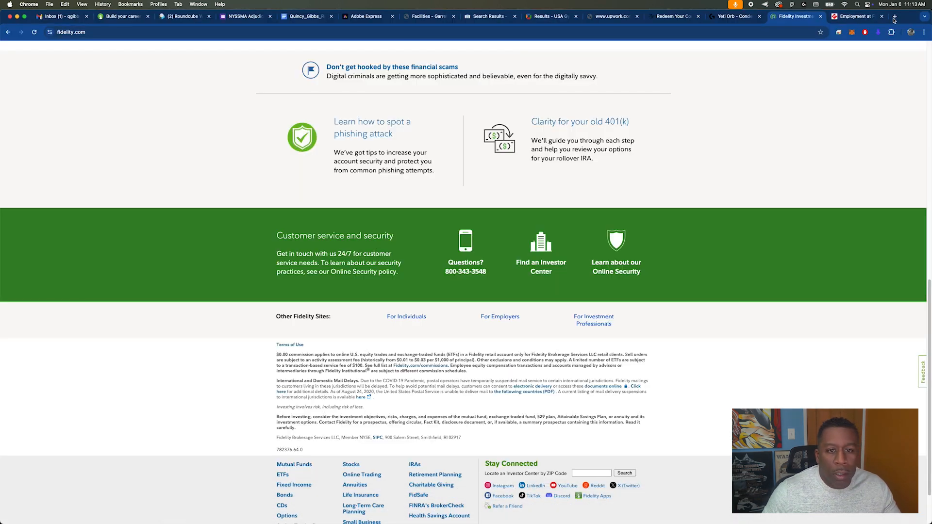
left_click(208, 4)
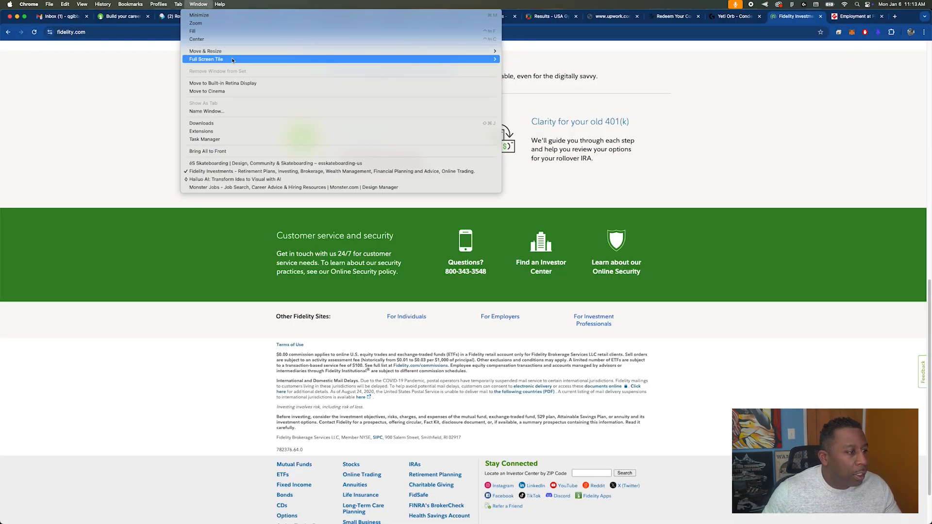
left_click(292, 163)
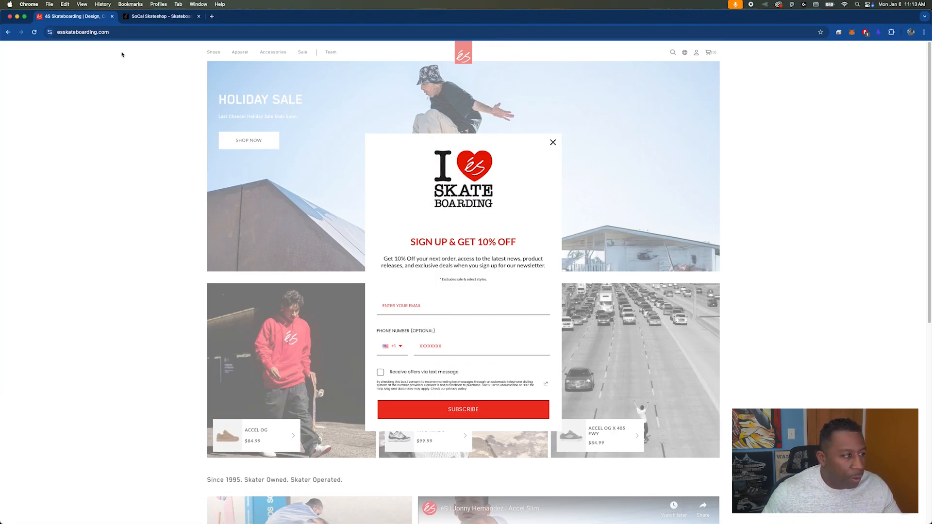
left_click(17, 16)
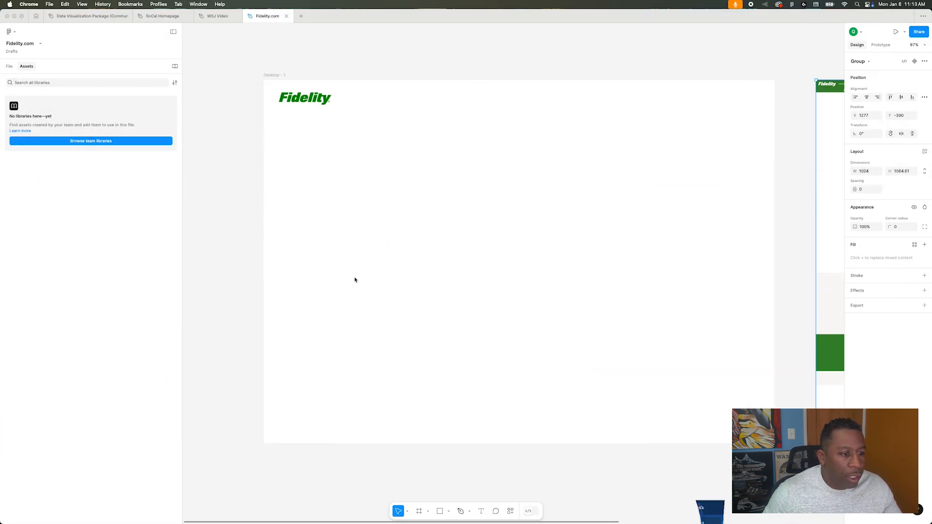
left_click(219, 221)
left_click(323, 103)
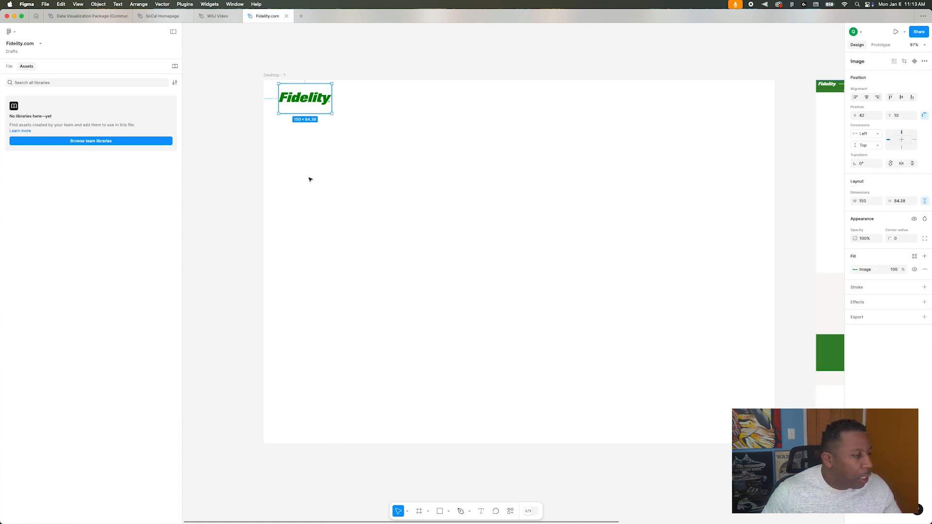
left_click(210, 160)
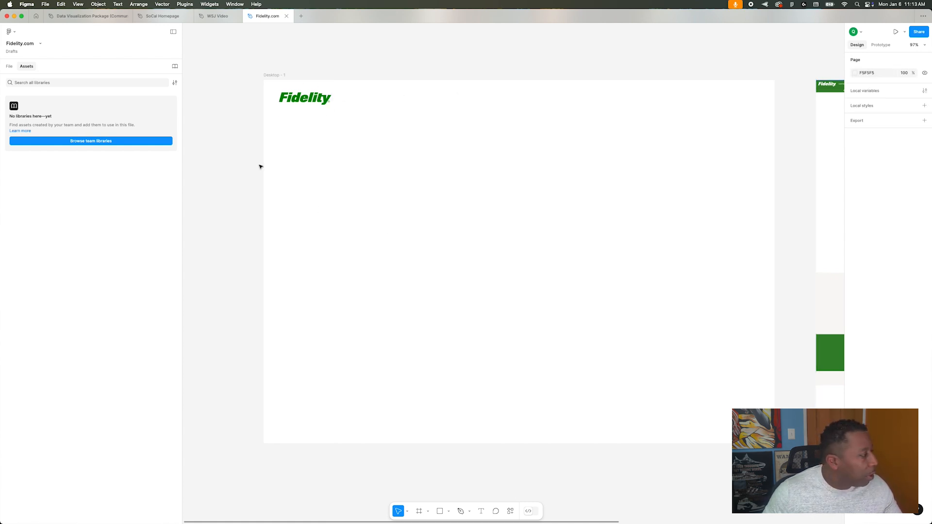
- Add a 12-point Inter text label for "Customer Service" to the right of the Fidelity logo
left_click(483, 508)
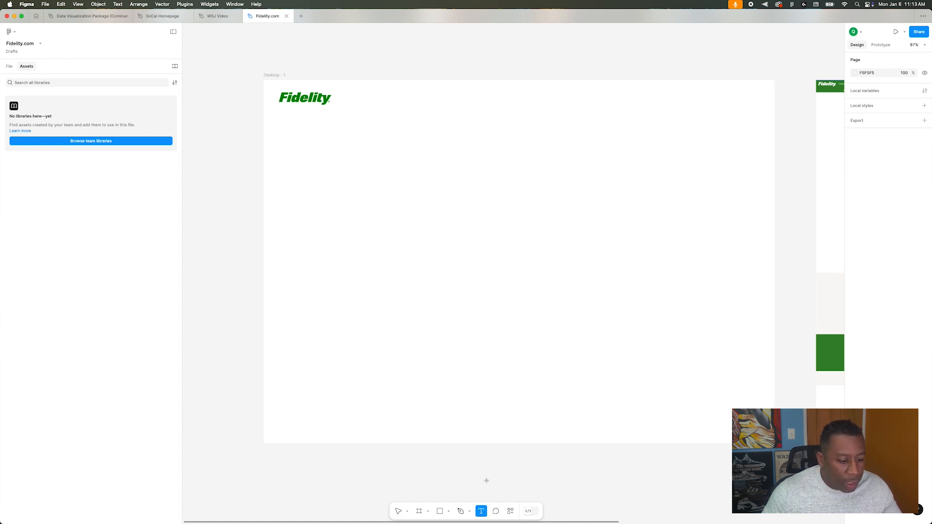
left_click(367, 104)
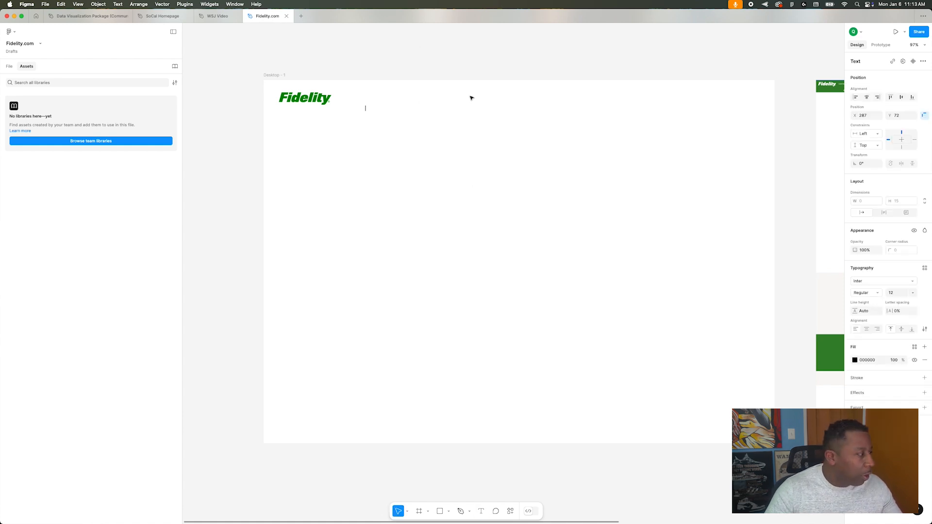
type("Customer Seerv")
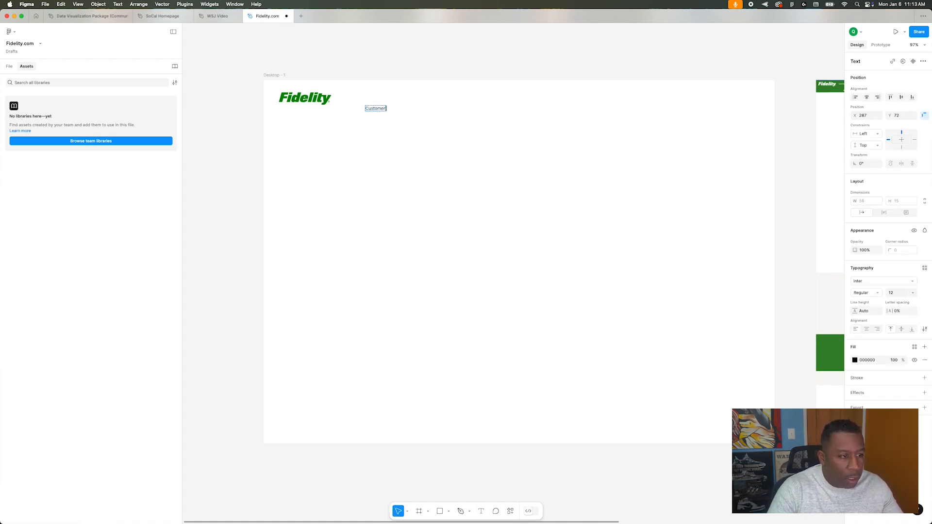
key("BackSpace")
key("BackSpace")
key("BackSpace")
type("rivce")
scroll(535, 103, "right", 5)
key("Escape")
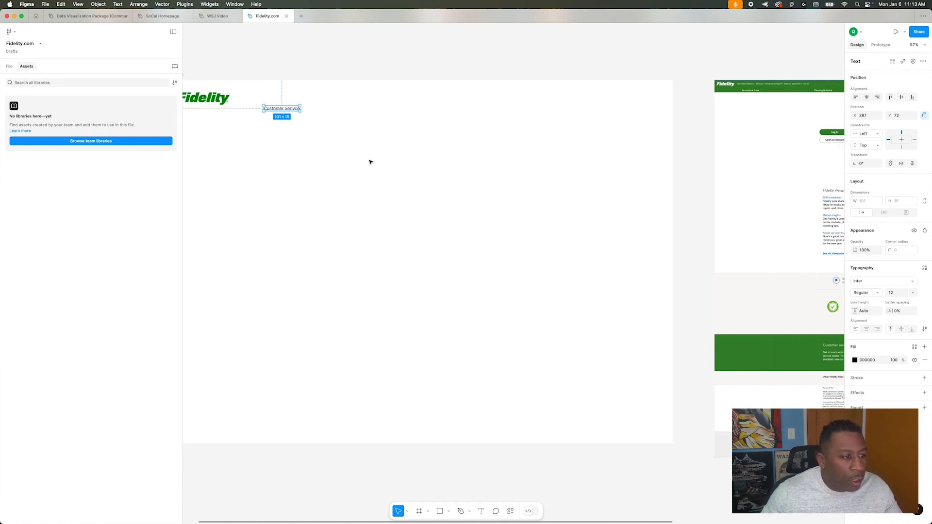
- Correct the misspelled second word of the new label so it reads "Customer Service", and deselect it
double_click(294, 110)
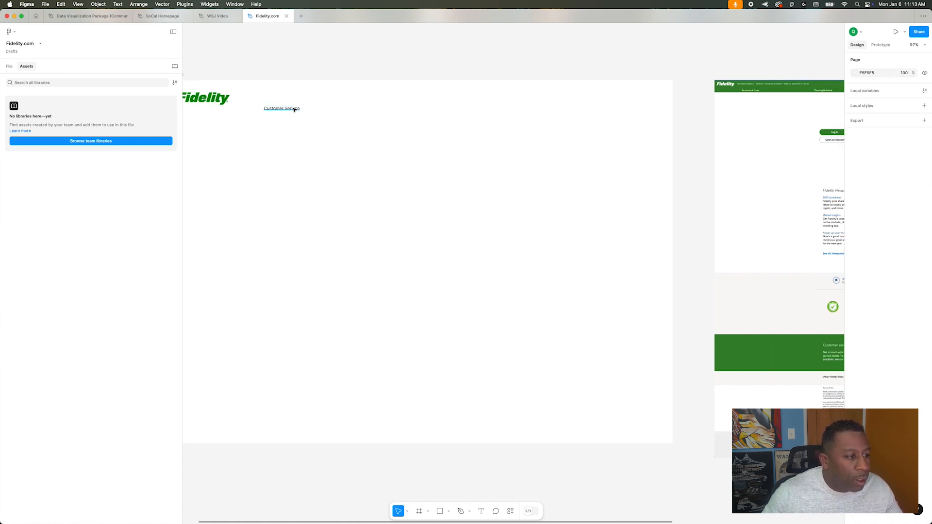
left_click(293, 109)
key("BackSpace")
type("v")
key("Delete")
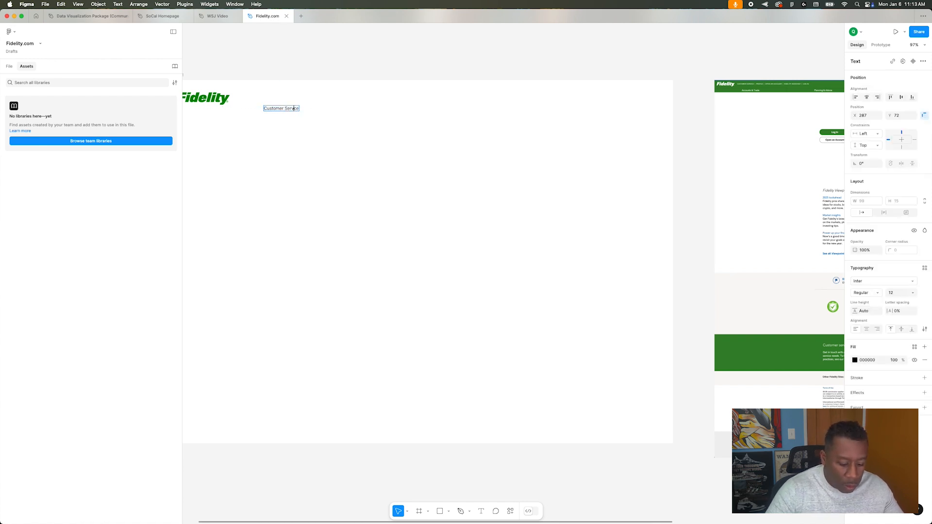
type("i")
key("Escape")
left_click(318, 104)
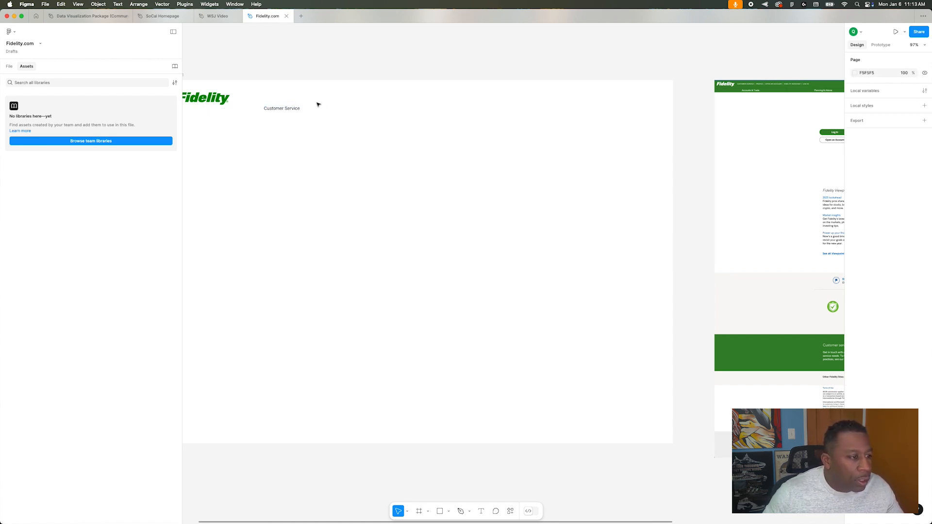
- Duplicate the Customer Service label to its right on the same line and change the copy's text to "Profile"
scroll(318, 103, "right", 2)
scroll(319, 103, "left", 8)
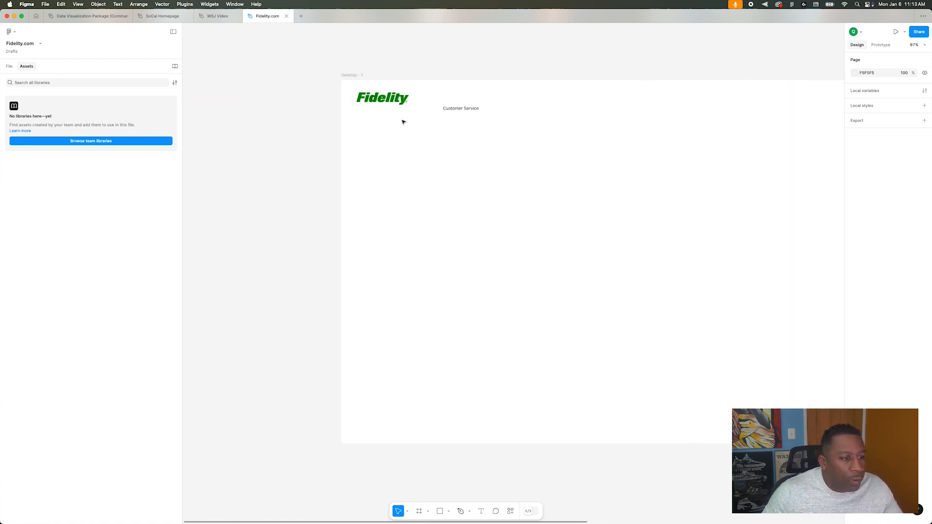
left_click(455, 110)
left_click_drag(457, 111, 503, 111)
double_click(502, 110)
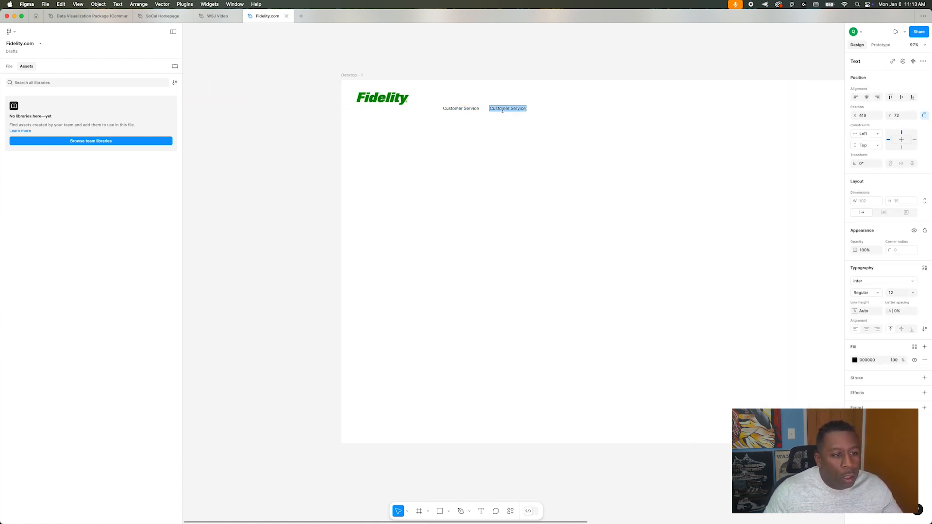
type("Profile")
key("Escape")
- Put the Customer Service and Profile labels into an auto layout row and duplicate Customer Service three times within it
left_click_drag(461, 96, 505, 128)
key("shift+a")
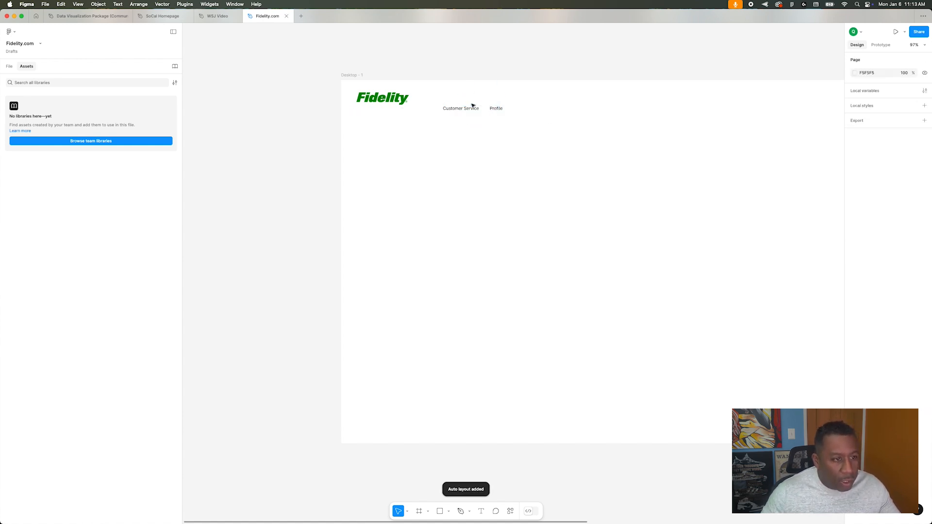
double_click(466, 111)
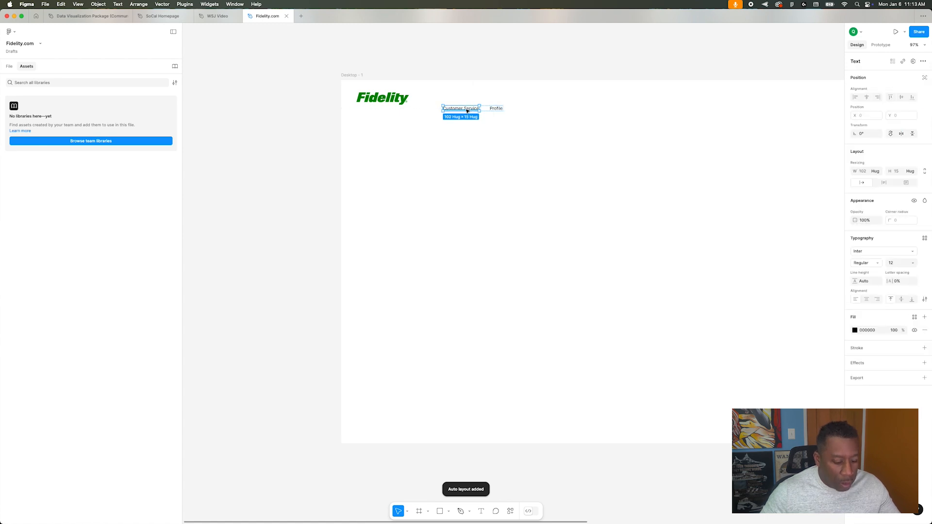
key("super+d")
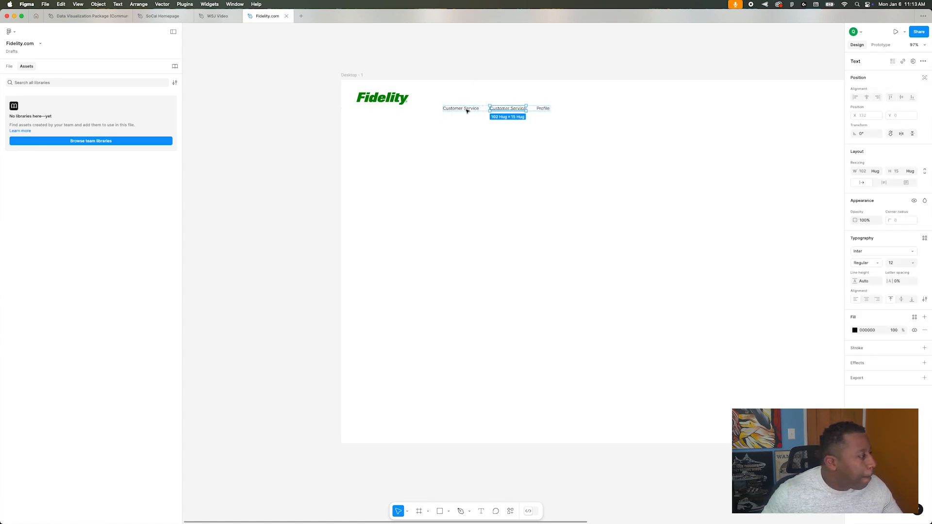
key("super+d")
key("super+d")
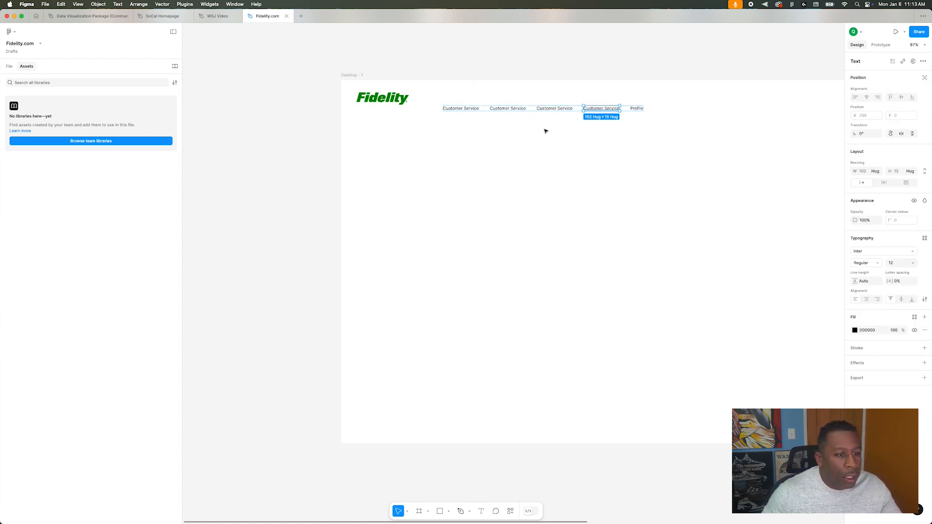
- Replace the text of the second label in the auto layout row with "Profile"
left_click(545, 130)
left_click(522, 112)
key("t")
left_click(518, 112)
key("Escape")
left_click(518, 111)
left_click(519, 110)
double_click(519, 110)
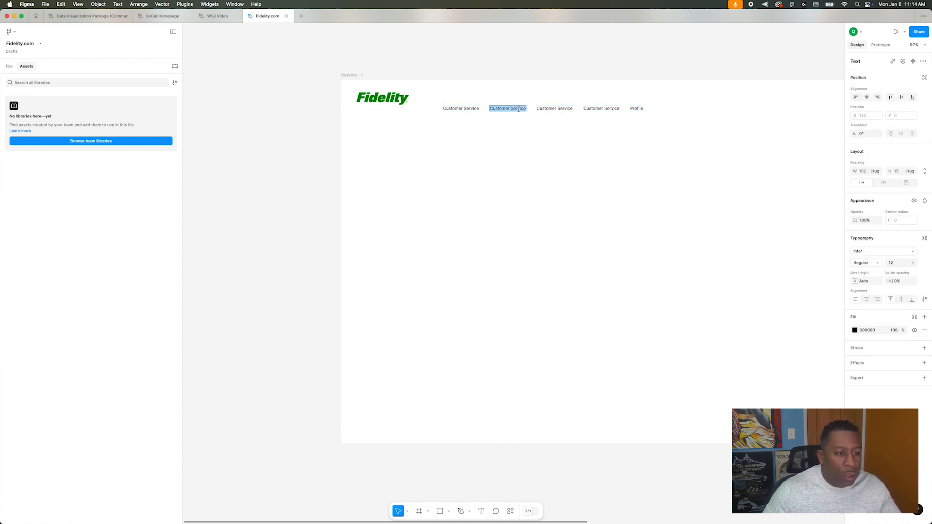
type("Oc")
type("en")
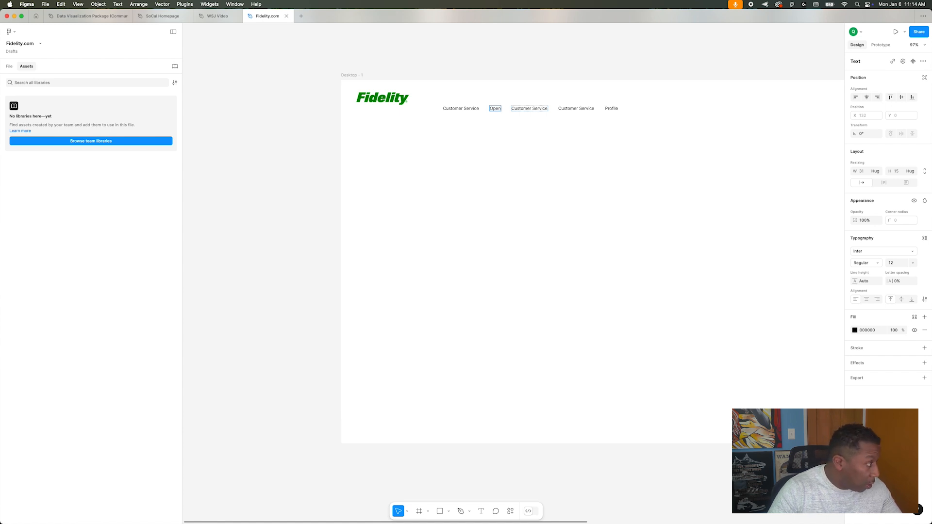
key("BackSpace")
key("BackSpace")
key("BackSpace")
key("BackSpace")
type("Profi")
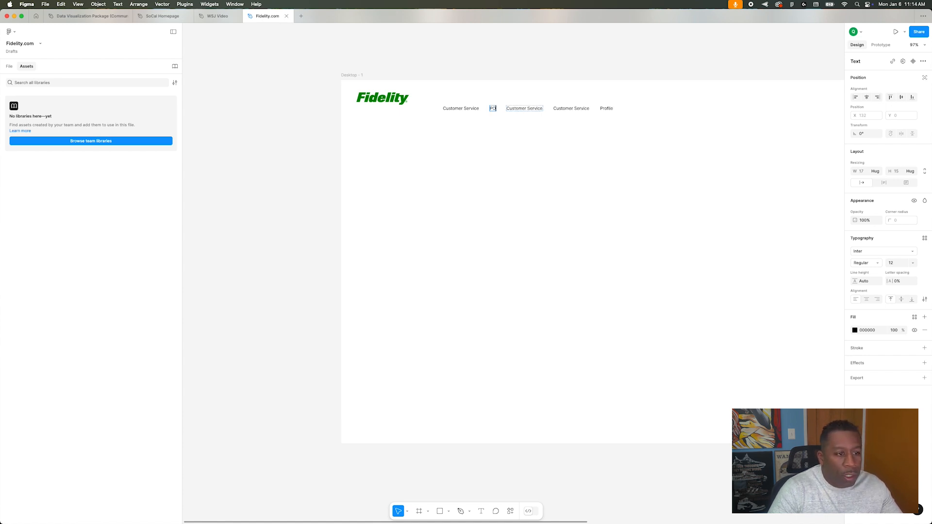
type("le")
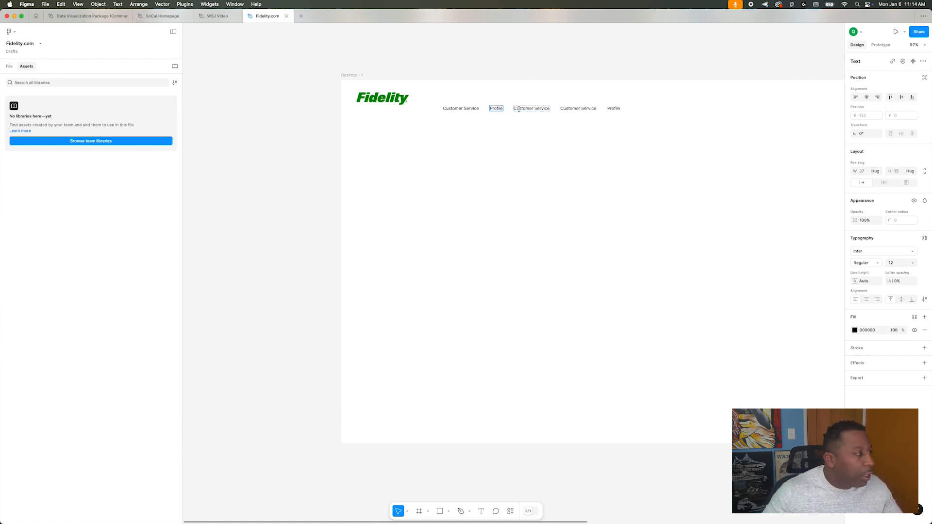
- Replace the text of the third label in the navigation row with "Open An Account"
double_click(528, 107)
left_click(526, 108)
type("Open")
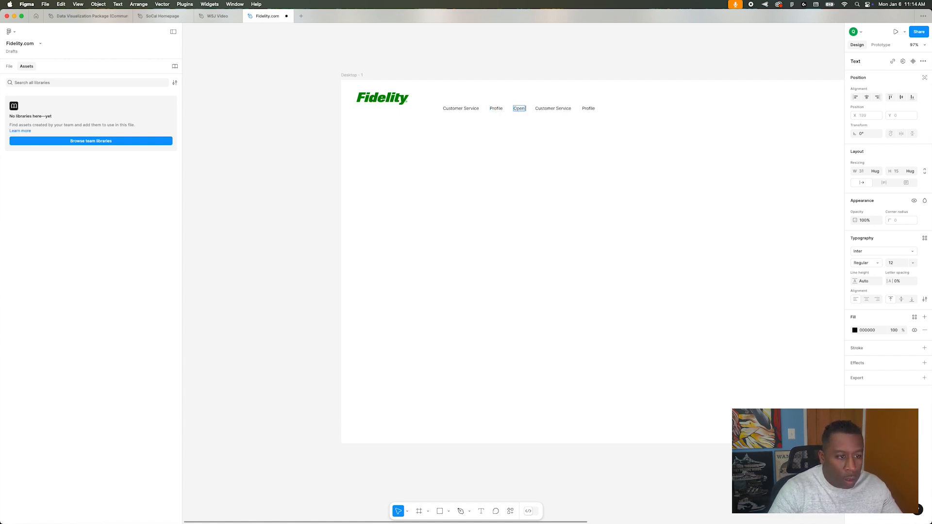
type(" An Account")
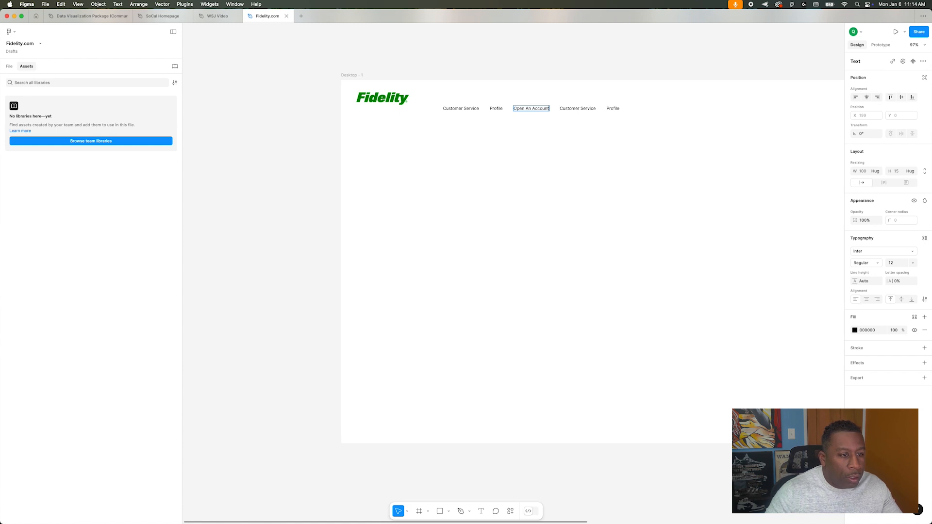
- Change the fourth label in the navigation row to "Fidelity Assistant"
scroll(548, 110, "right", 2)
double_click(556, 109)
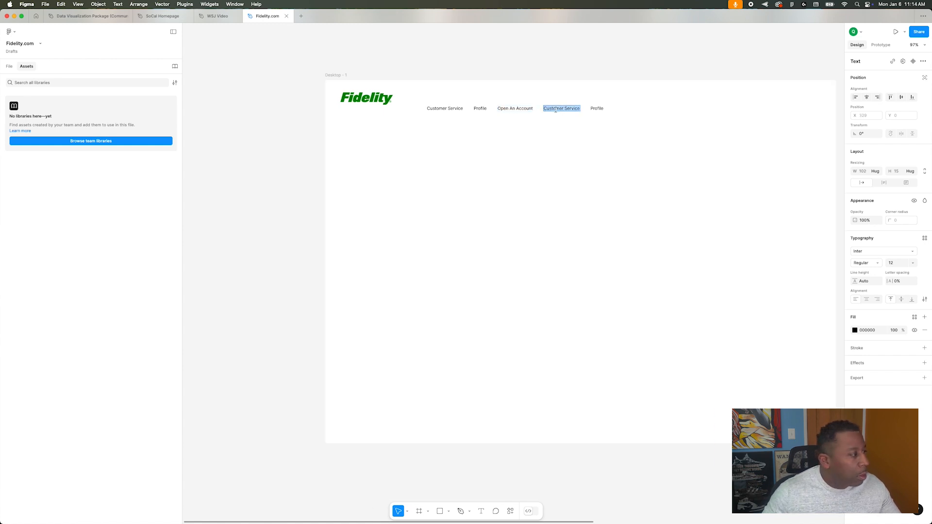
type("Fidel")
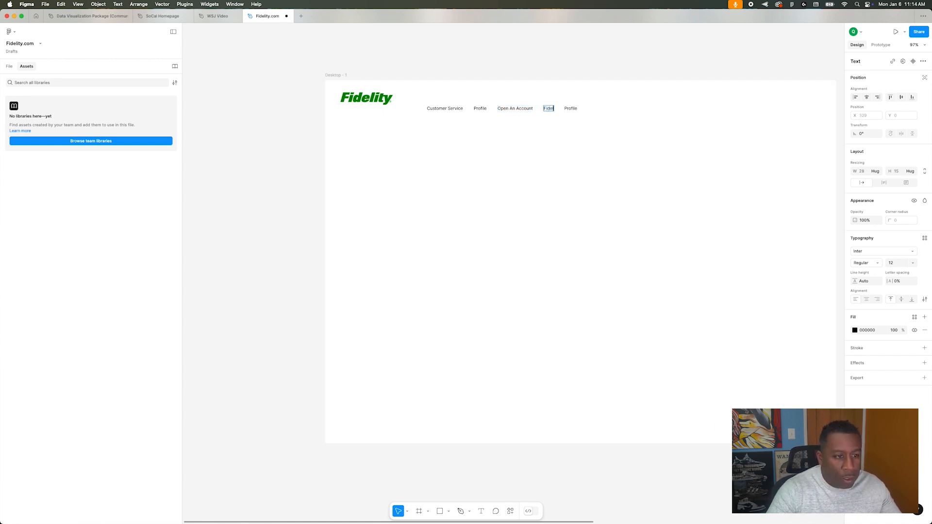
type("ity Assistant")
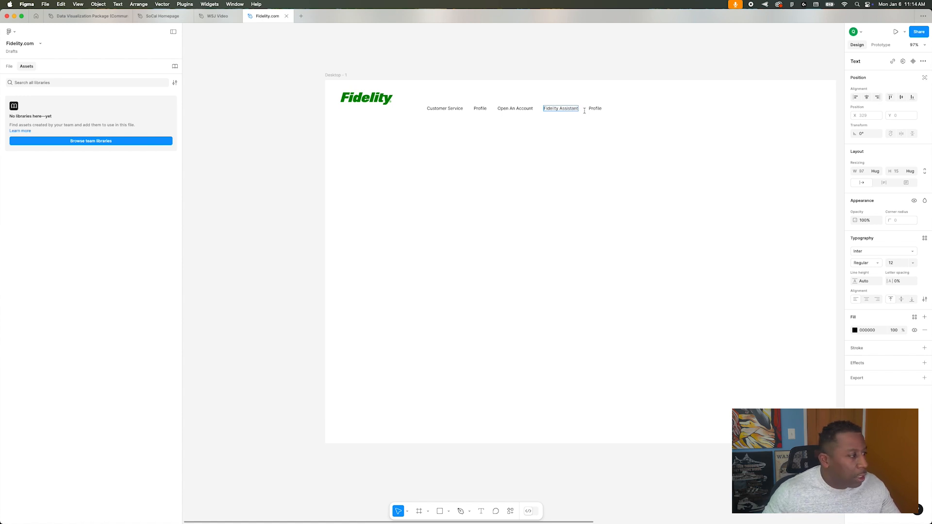
- Change the last navigation label to "Login" and move the whole row to the frame's right side, level with the Fidelity logo
double_click(592, 108)
type("Login")
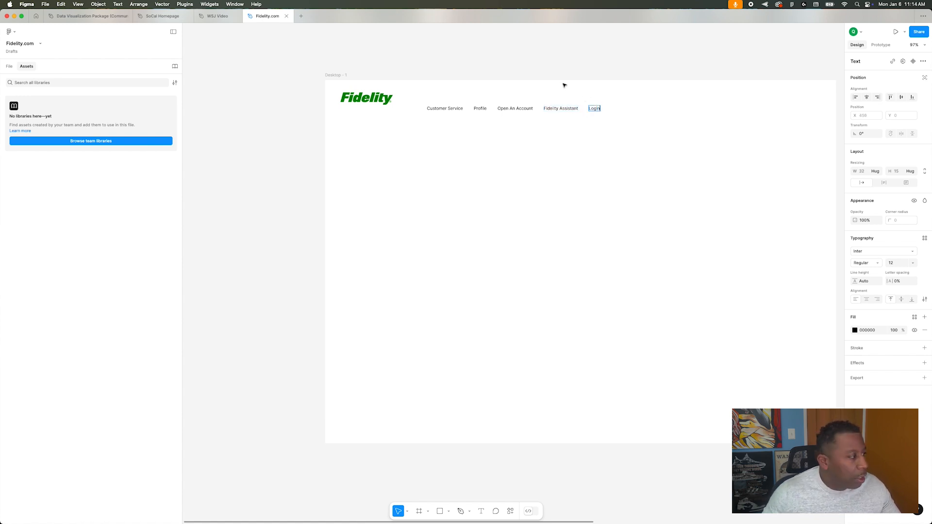
left_click(538, 76)
left_click(483, 70)
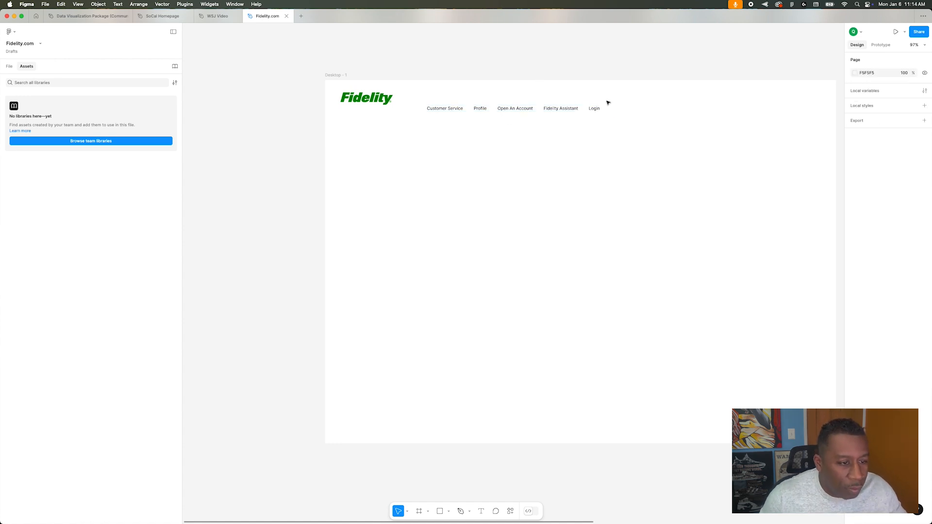
left_click_drag(553, 109, 720, 105)
left_click(437, 171)
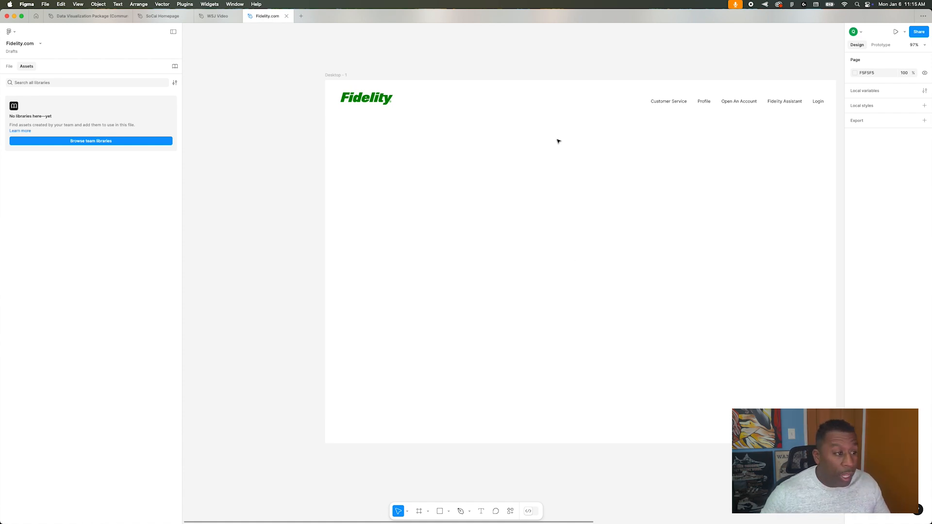
- Check the header in the reference homepage screenshot and move the navigation row straight up to Y 10 near the frame's upper edge
key("super+v")
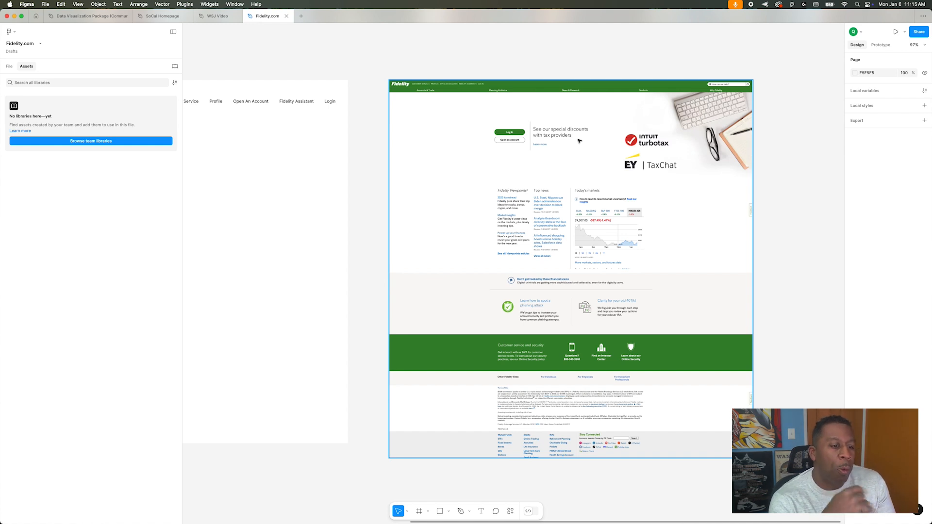
scroll(579, 141, "right", 2)
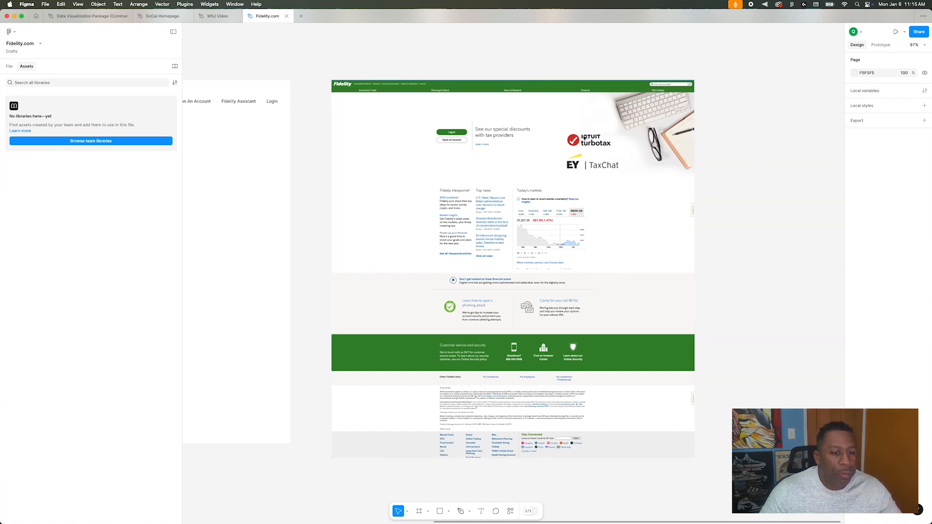
scroll(568, 129, "left", 10)
scroll(564, 124, "right", 10)
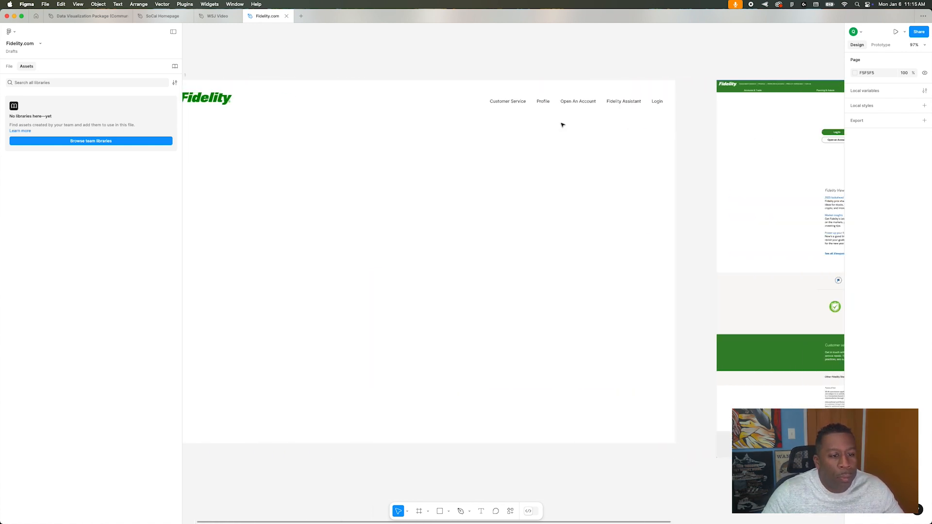
scroll(558, 122, "left", 5)
scroll(558, 123, "left", 5)
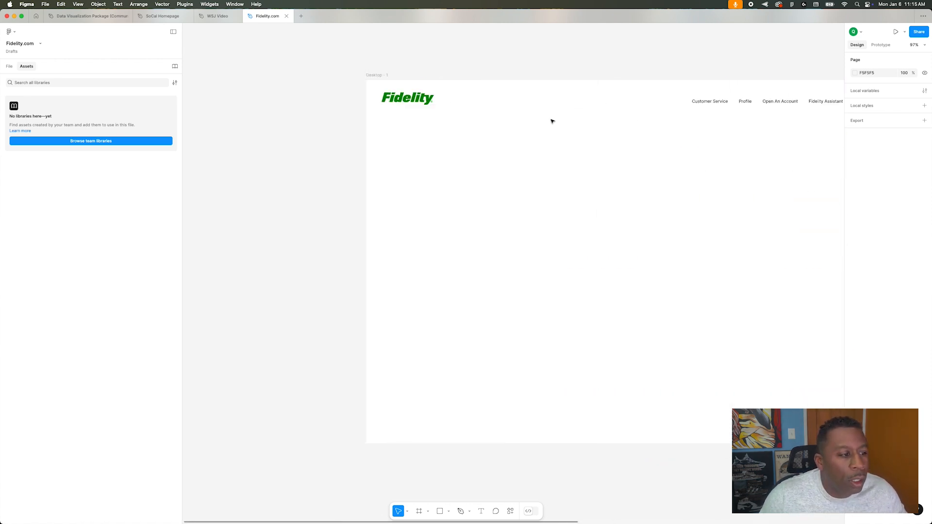
scroll(553, 121, "right", 4)
left_click(579, 101)
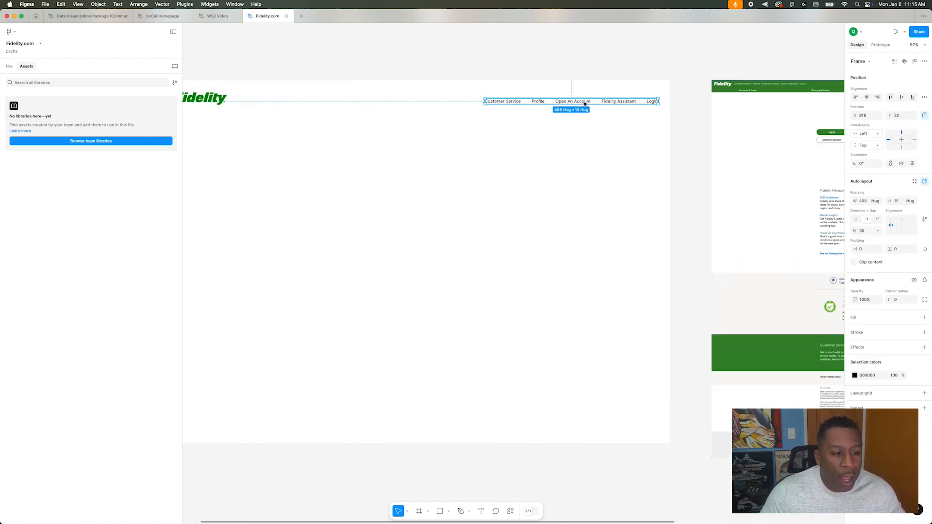
left_click_drag(585, 104, 585, 88)
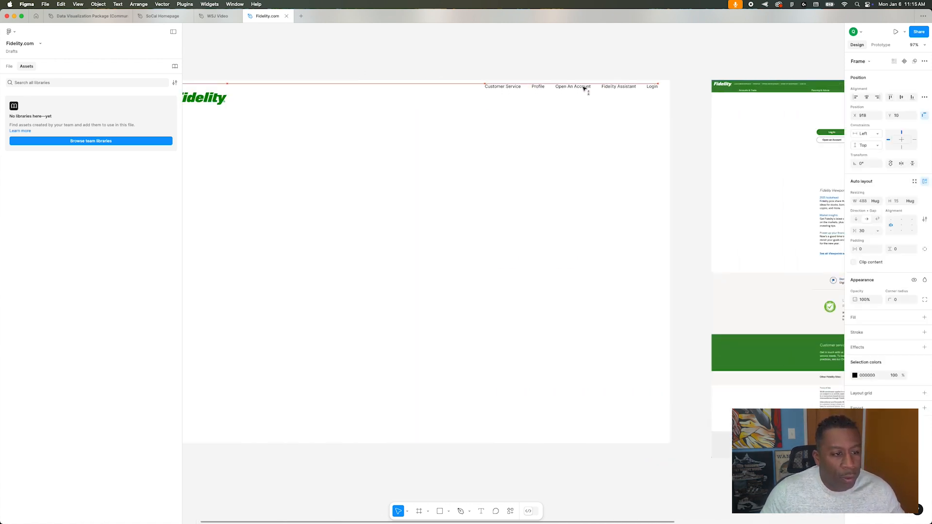
left_click(585, 142)
- Move the Fidelity logo slightly down so it sits below the level of the navigation row, and deselect it
scroll(584, 141, "right", 4)
scroll(579, 141, "left", 2)
scroll(579, 141, "left", 3)
left_click(304, 99)
left_click_drag(304, 99, 303, 109)
left_click(414, 112)
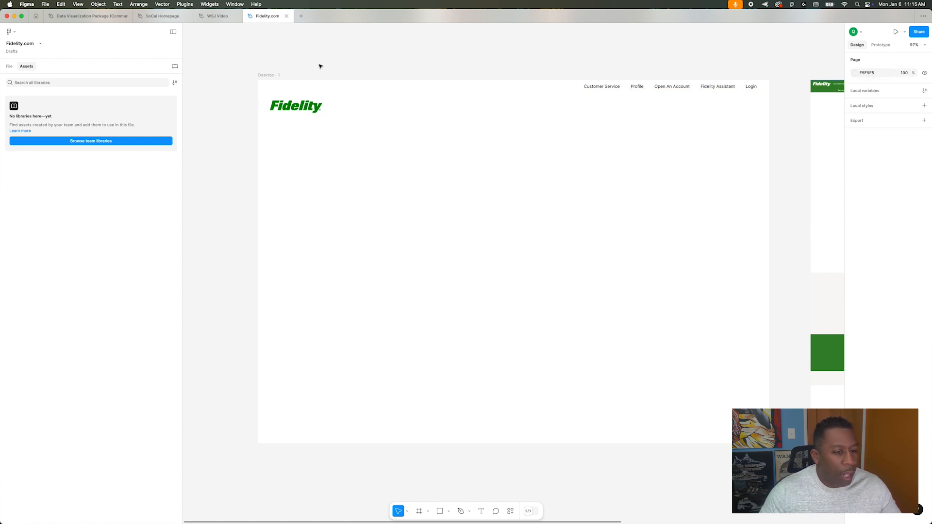
- Draw a 1440 × 33 rectangle across the full width of the frame's upper edge, covering the navigation row
scroll(328, 64, "up", 1)
scroll(332, 66, "right", 2)
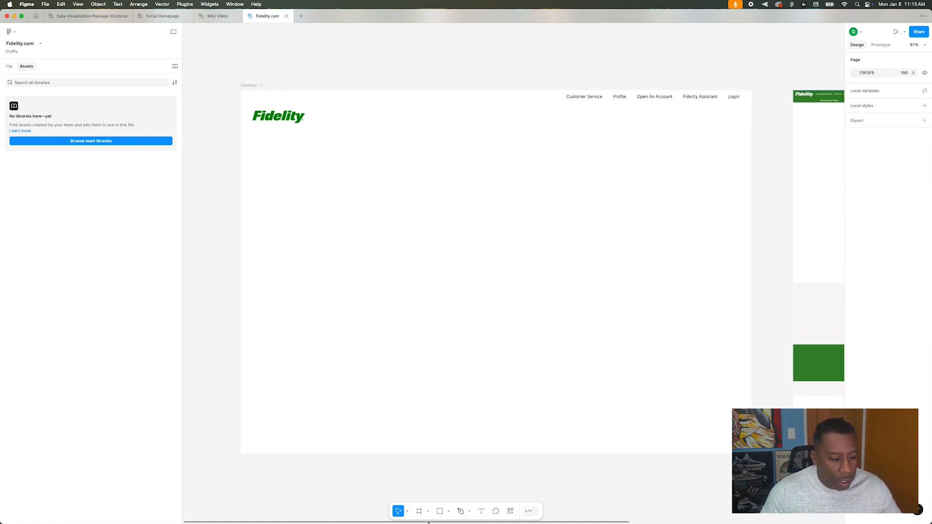
left_click(440, 512)
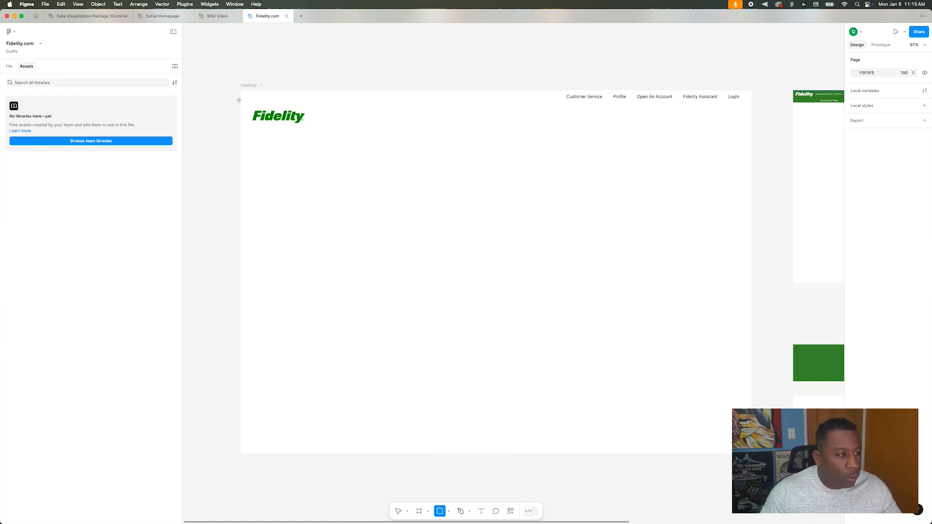
left_click_drag(241, 90, 752, 102)
left_click(560, 71)
left_click(526, 96)
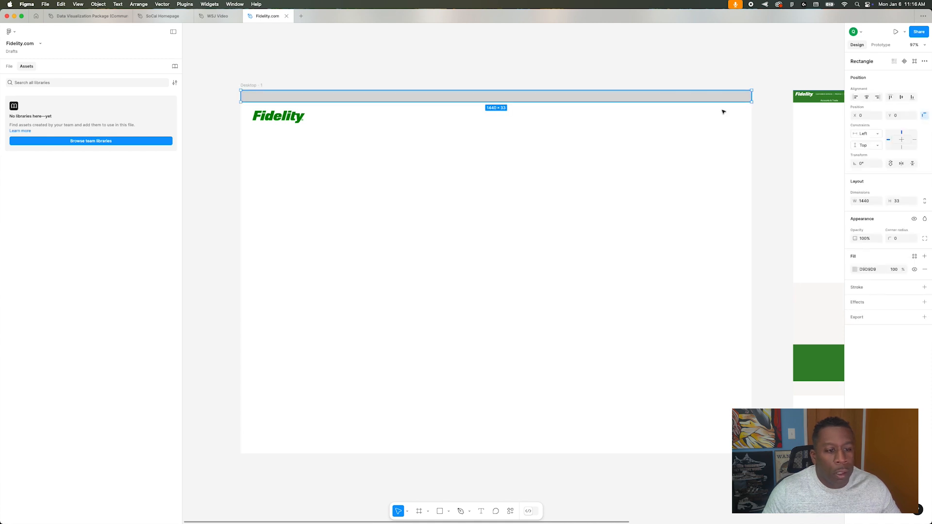
- Fill the header rectangle with the green (37872D) sampled from the header of the reference screenshot
left_click(856, 269)
left_click(768, 394)
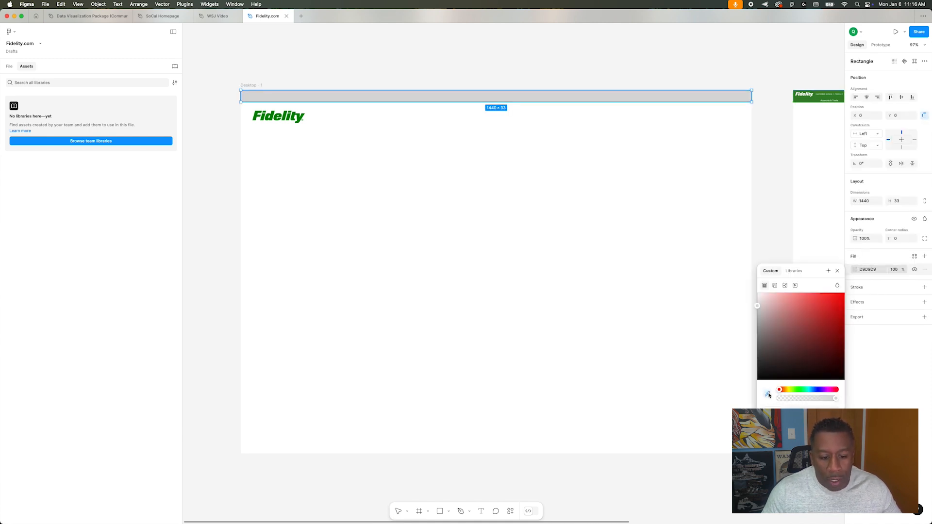
left_click(805, 97)
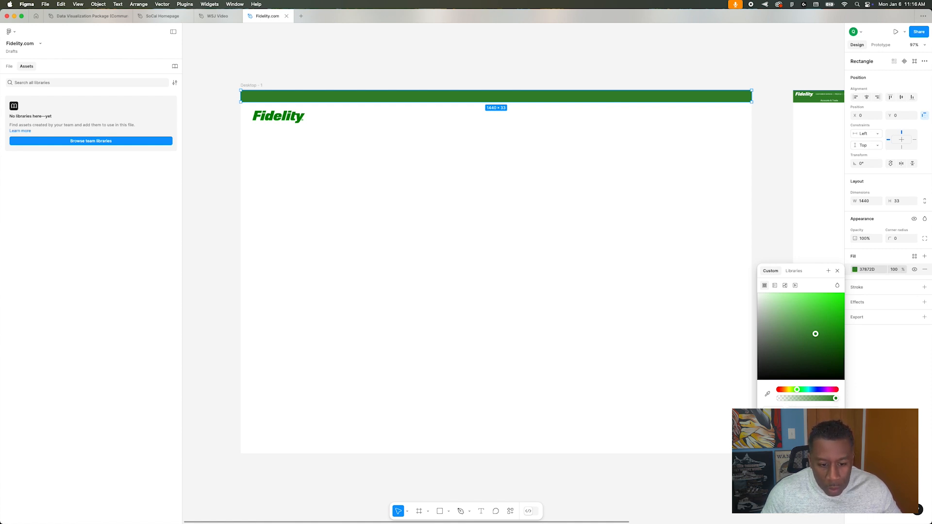
key("Escape")
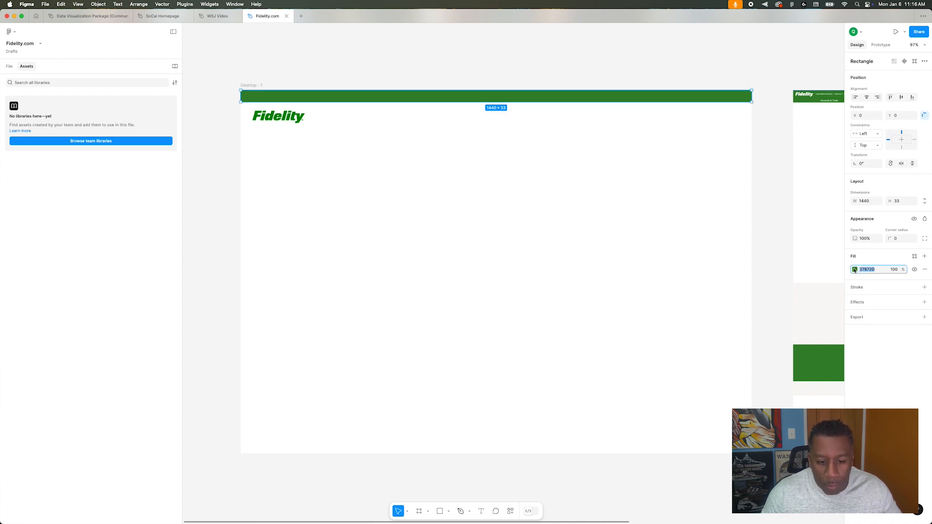
left_click(856, 270)
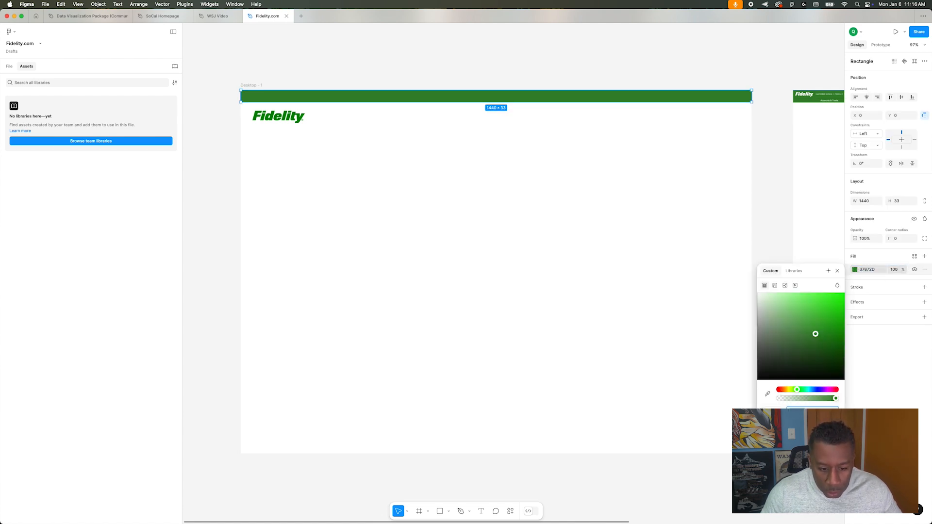
key("Escape")
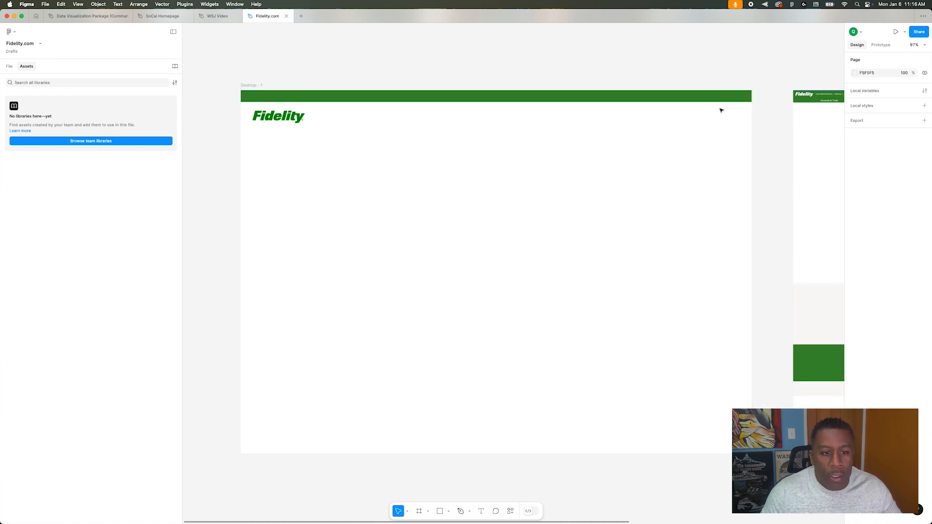
- Send the green bar behind the navigation labels and recolour all the labels white (FFFFFF)
key("[")
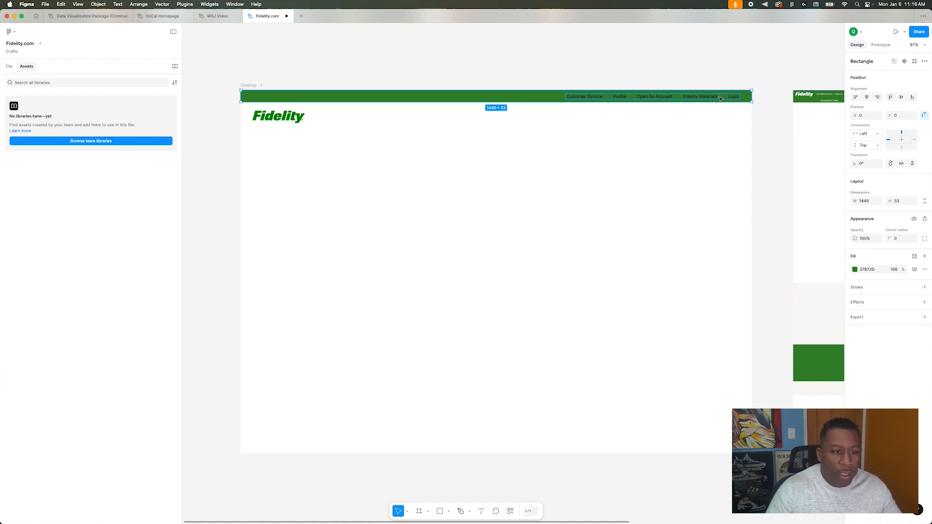
left_click(710, 97)
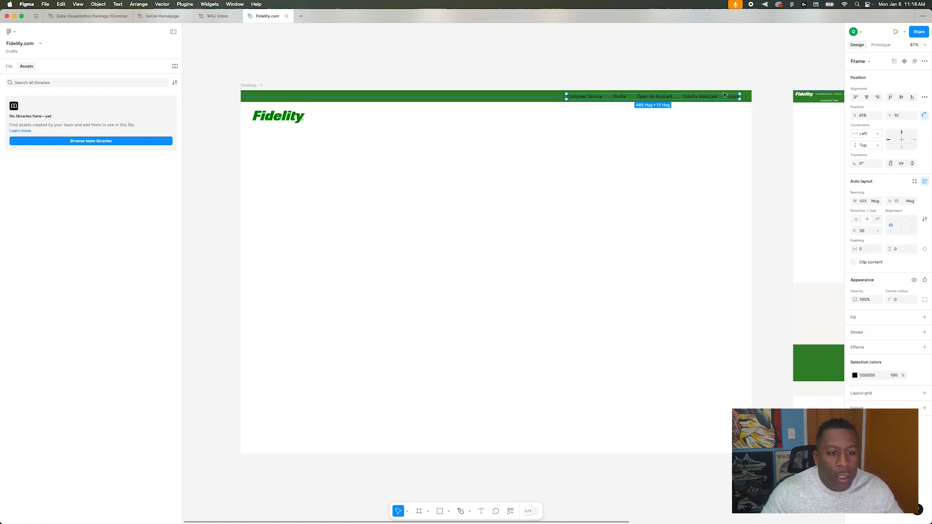
left_click(855, 376)
left_click_drag(797, 374, 718, 318)
left_click(776, 250)
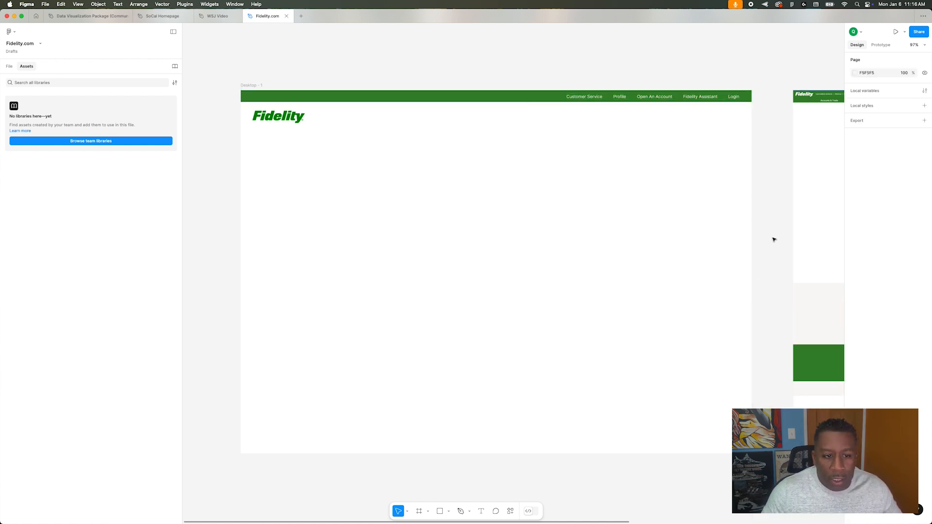
left_click(622, 98)
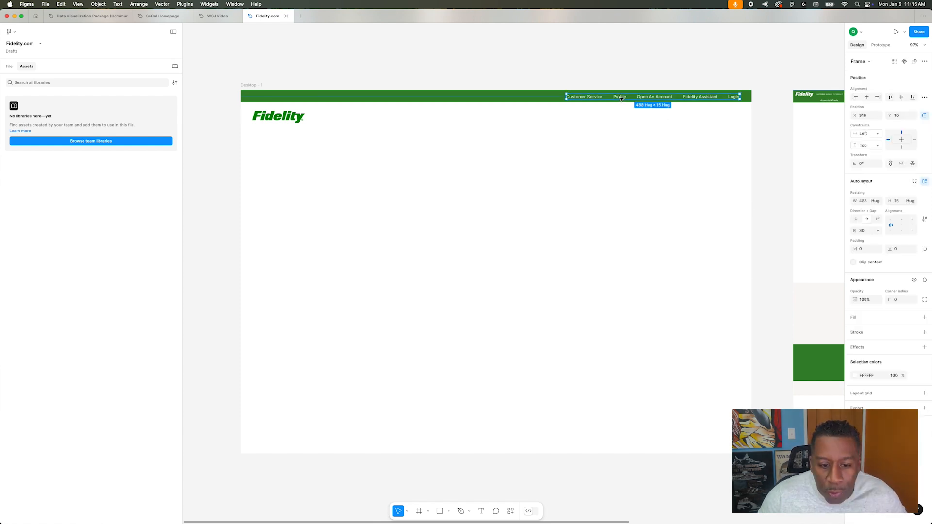
double_click(622, 97)
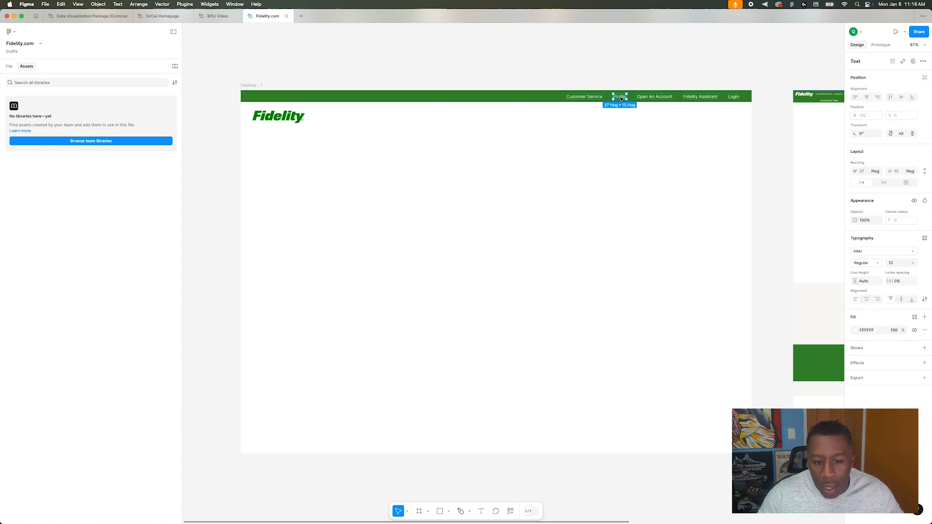
left_click(633, 74)
left_click(622, 98)
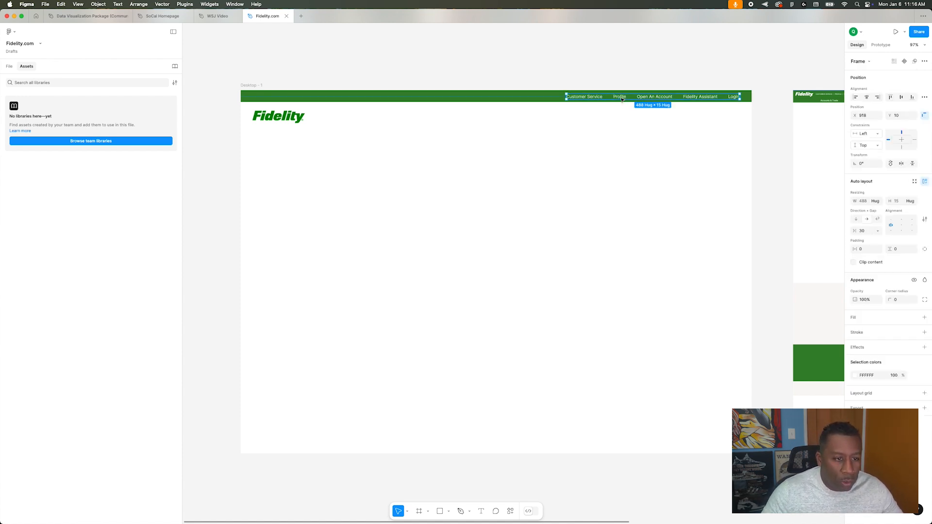
double_click(622, 98)
left_click(603, 76)
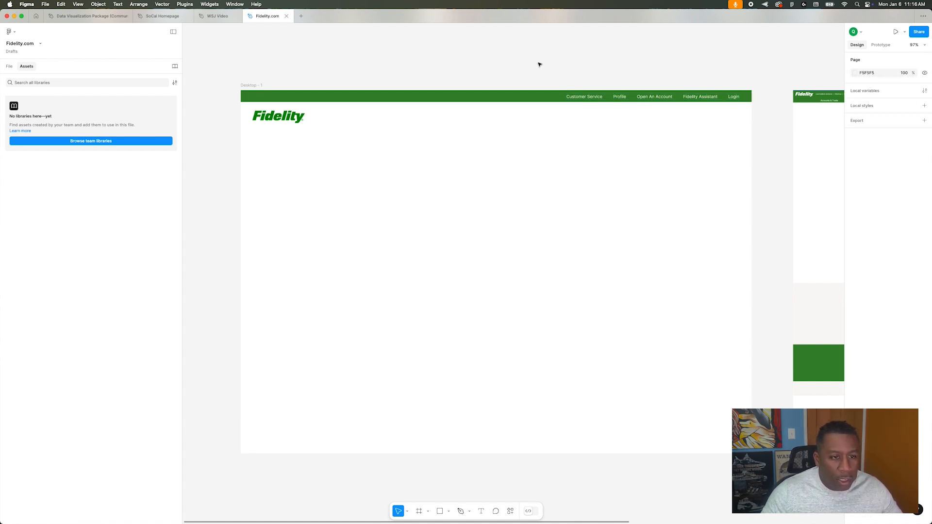
- Duplicate the Profile label onto the empty canvas above the frame and turn the copy into a component
left_click_drag(619, 97, 441, 52, "alt")
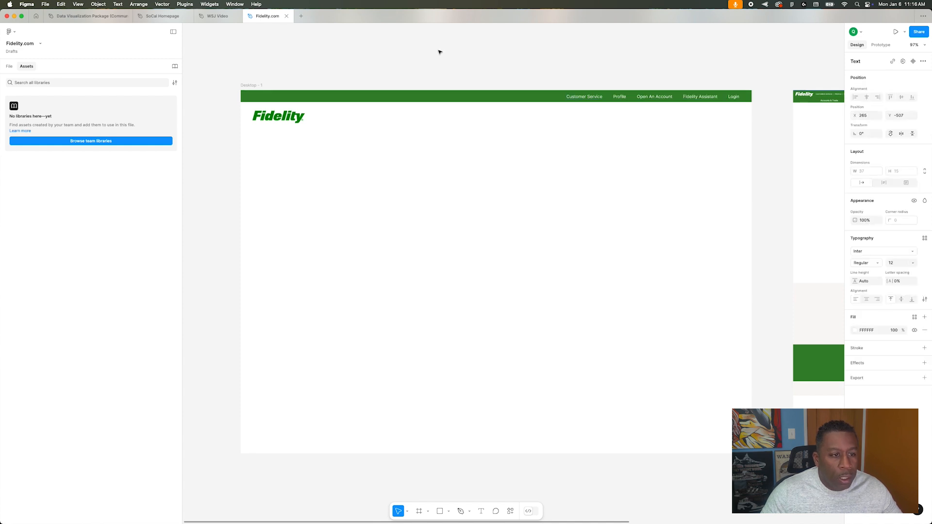
right_click(438, 52)
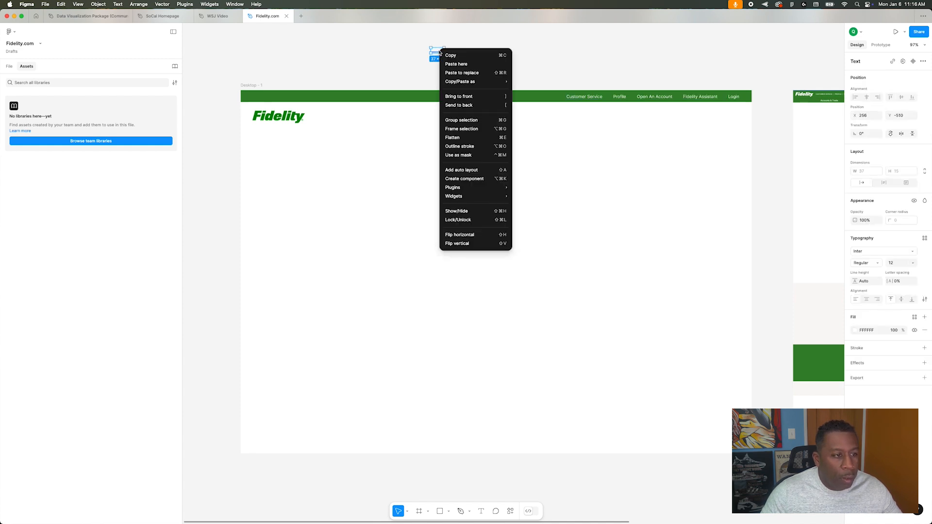
left_click(489, 183)
- Set the Profile component's text to Roboto Regular at size 10
scroll(481, 94, "up", 8)
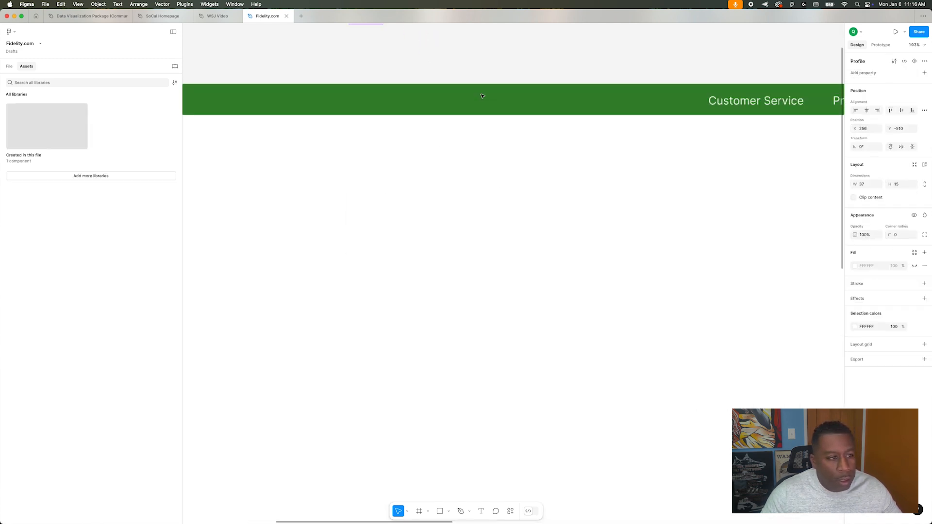
scroll(482, 95, "up", 3)
scroll(371, 83, "right", 2)
double_click(244, 87)
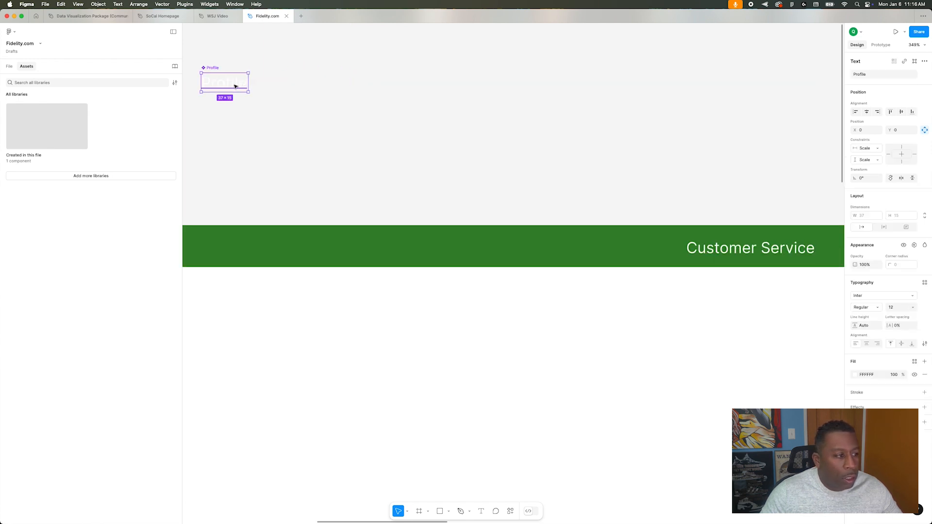
left_click(304, 98)
left_click(230, 84)
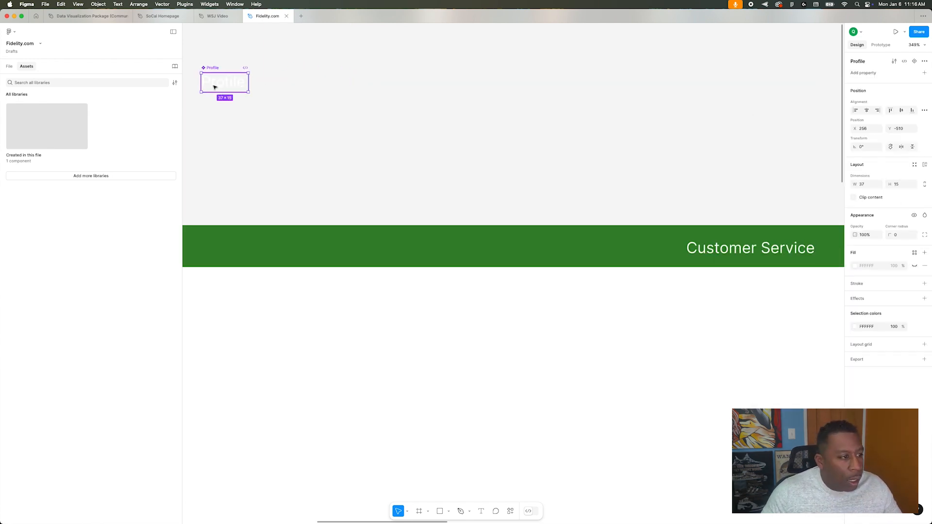
double_click(216, 85)
left_click(912, 308)
left_click(904, 292)
double_click(214, 80)
key("Escape")
key("Escape")
left_click(227, 83)
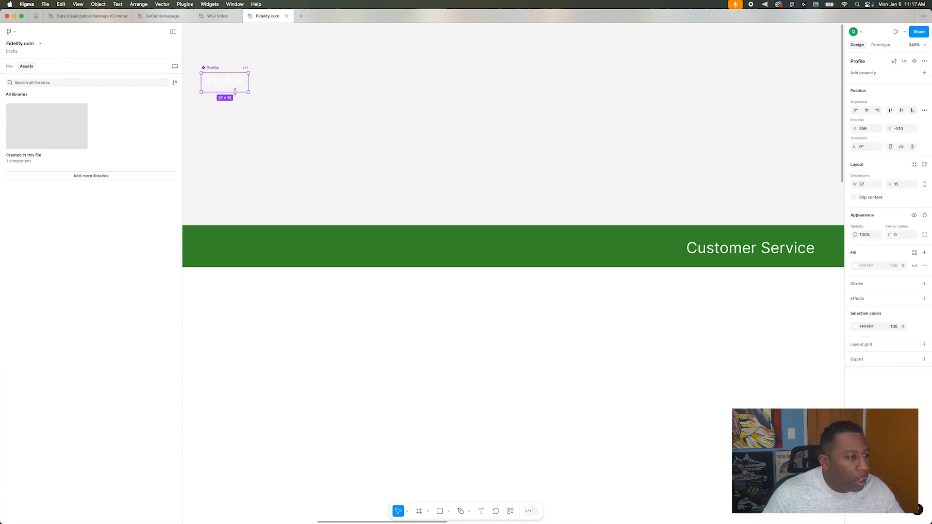
- Paste an instance of the Profile component after the Customer Service label and duplicate it several times along the navigation row
scroll(312, 62, "down", 3)
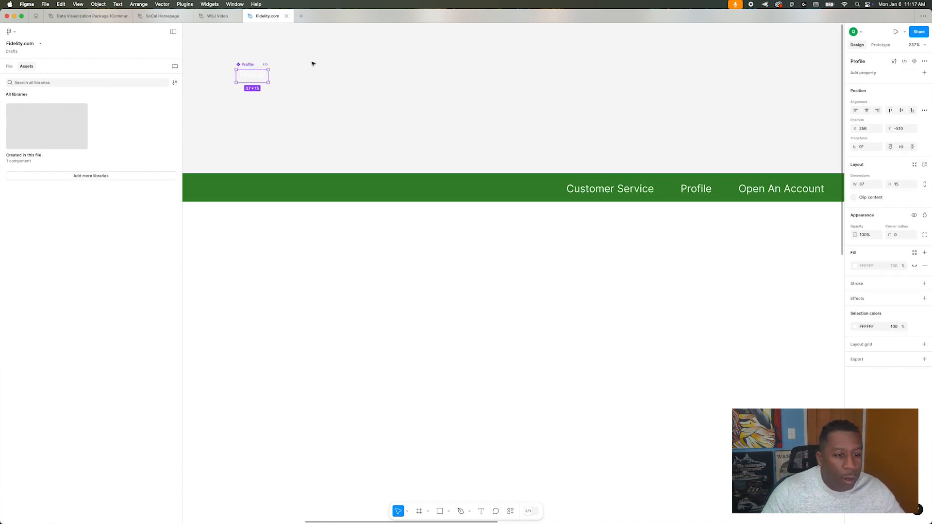
left_click(614, 194)
key("ctrl+v")
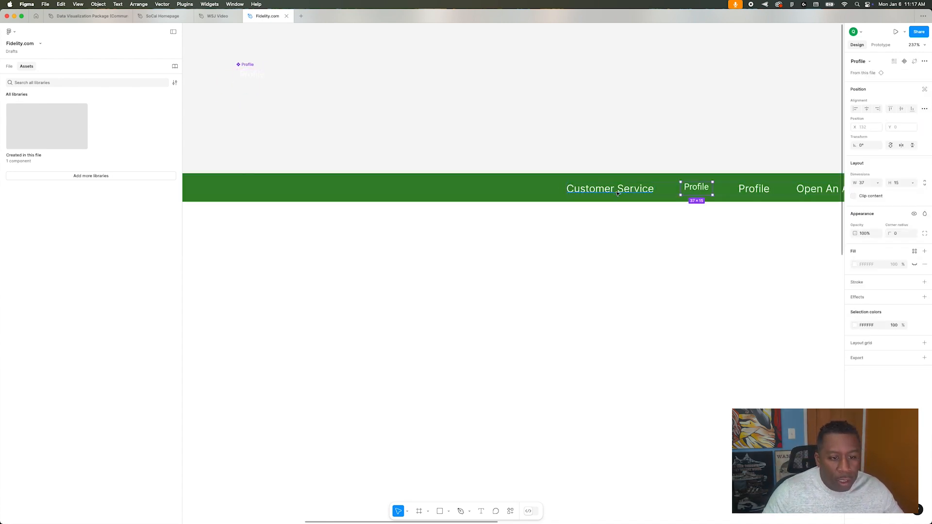
left_click(252, 75)
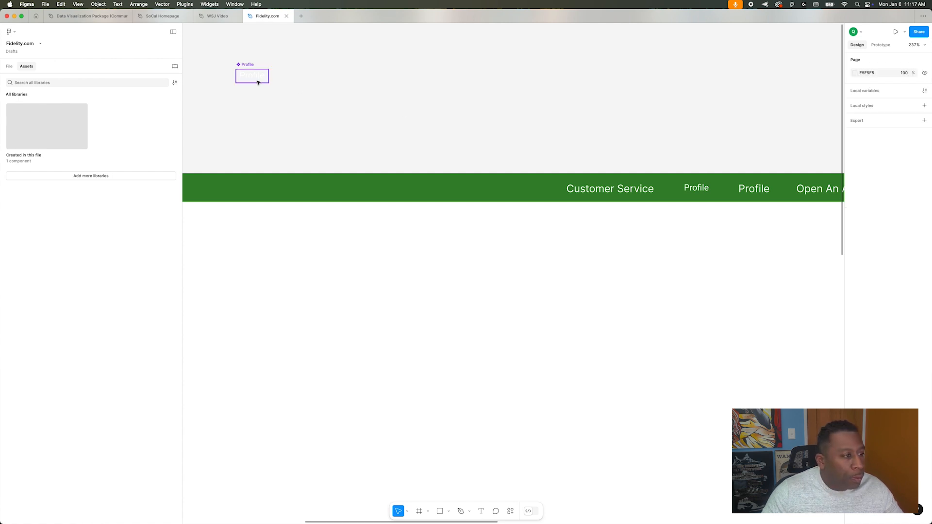
scroll(567, 185, "right", 5)
left_click(534, 192)
key("ctrl+d")
key("ctrl+d")
key("ctrl+d")
key("ctrl+d")
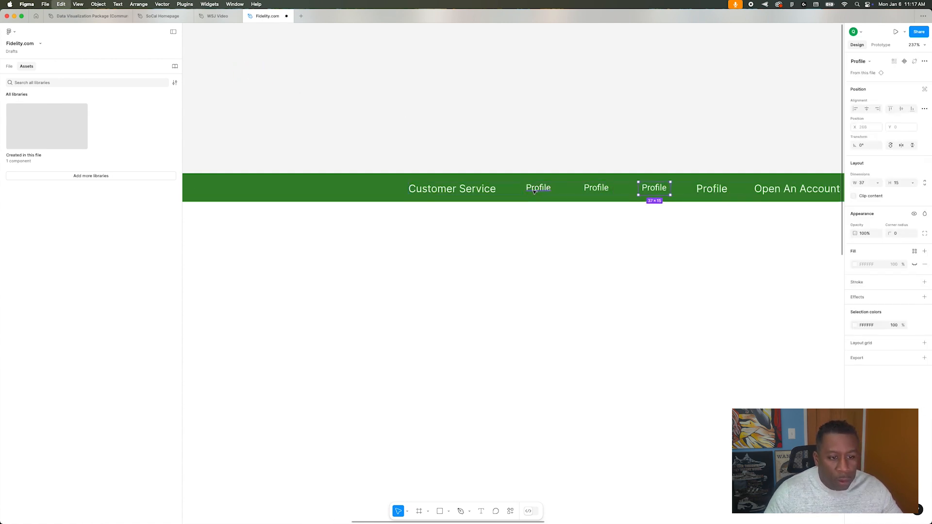
- Retitle the first component instance Customer Service and delete the original Customer Service label
double_click(446, 188)
type("Cu")
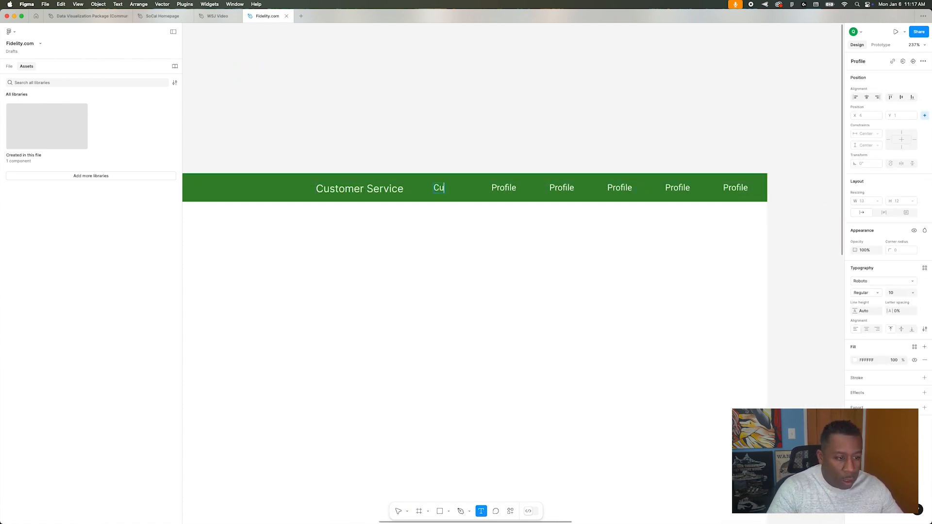
left_click(480, 154)
double_click(362, 188)
key("Delete")
left_click(379, 189)
double_click(379, 189)
scroll(435, 102, "left", 6)
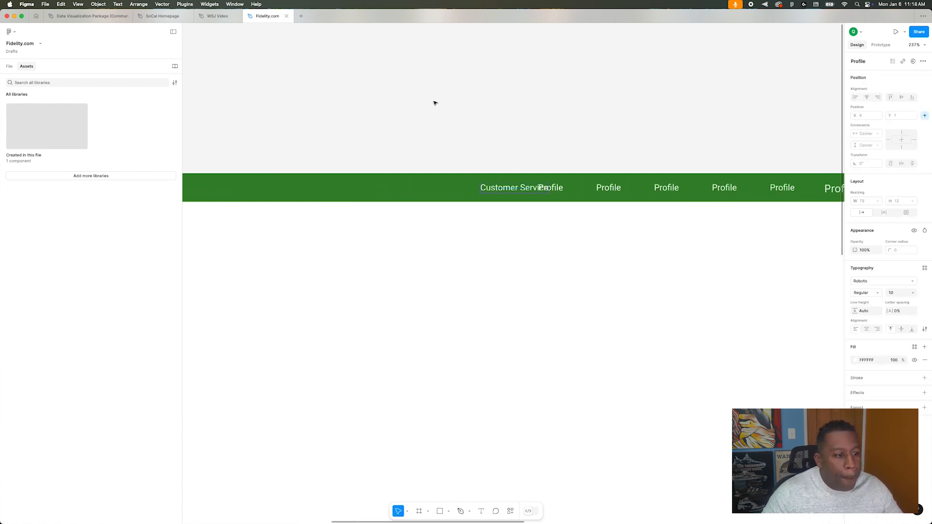
- Delete the auto-layout frame holding the Customer Service text above the desktop frame
left_click(294, 77)
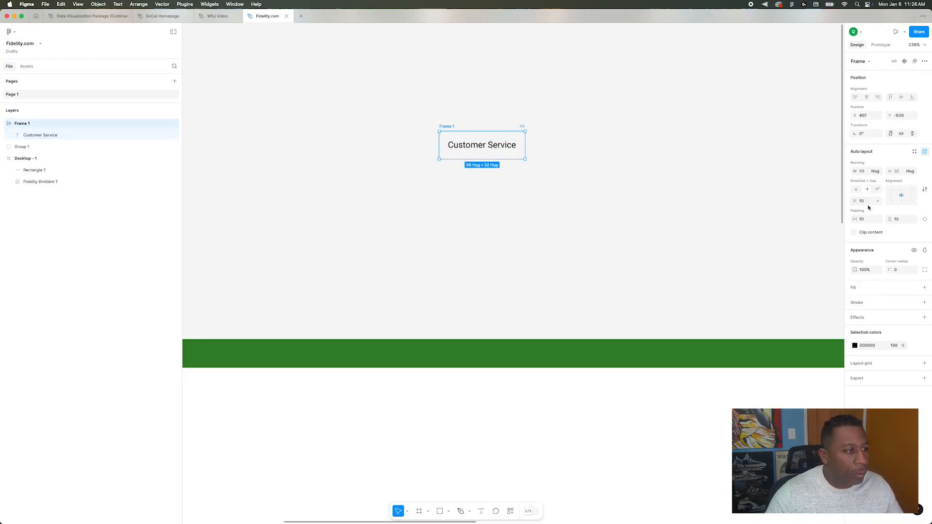
key("Delete")
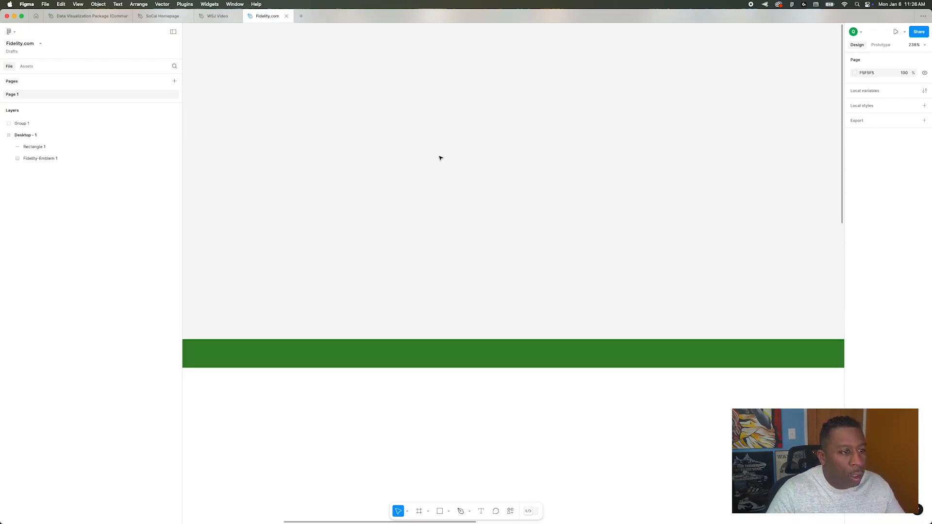
scroll(439, 157, "down", 5)
scroll(440, 158, "down", 8)
scroll(441, 158, "up", 1)
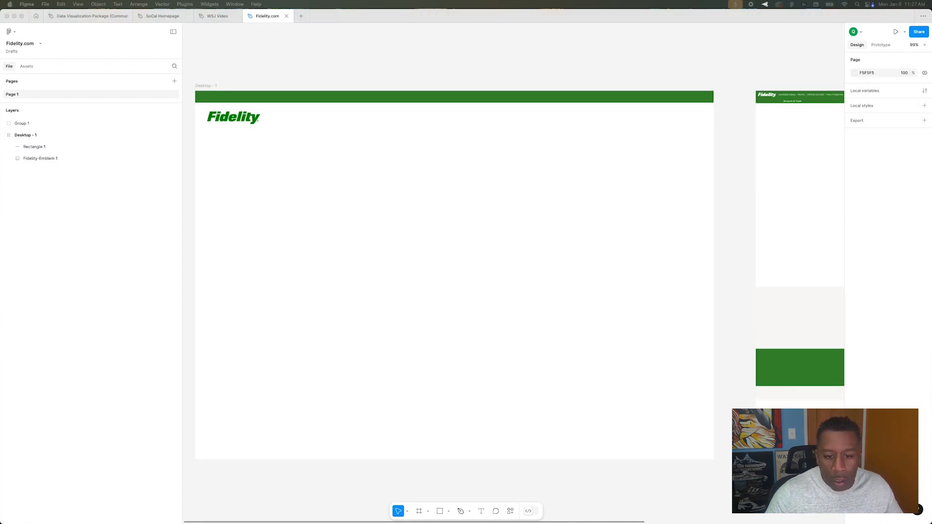
- Add a Customer Service text in Roboto Regular 10 above the desktop frame and wrap it in auto layout with padding 5
left_click(65, 95)
scroll(395, 108, "up", 1)
left_click(405, 55)
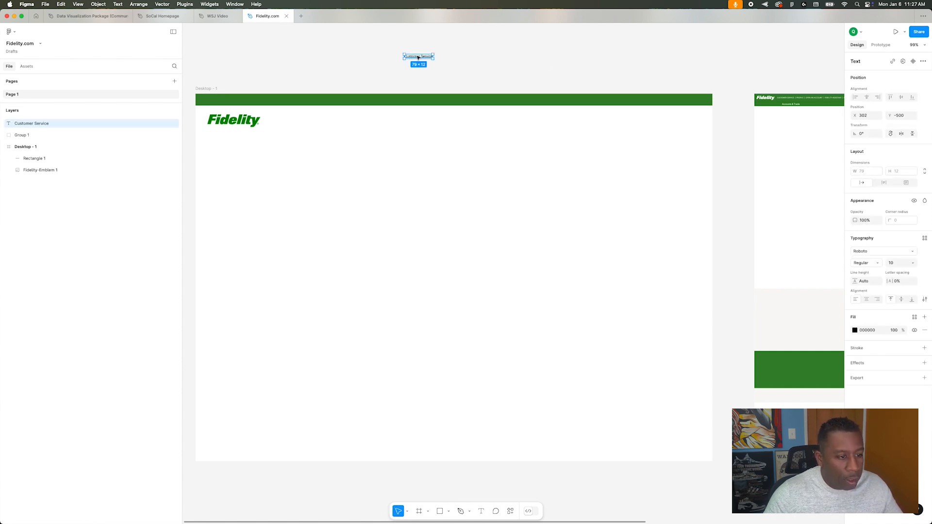
key("shift+a")
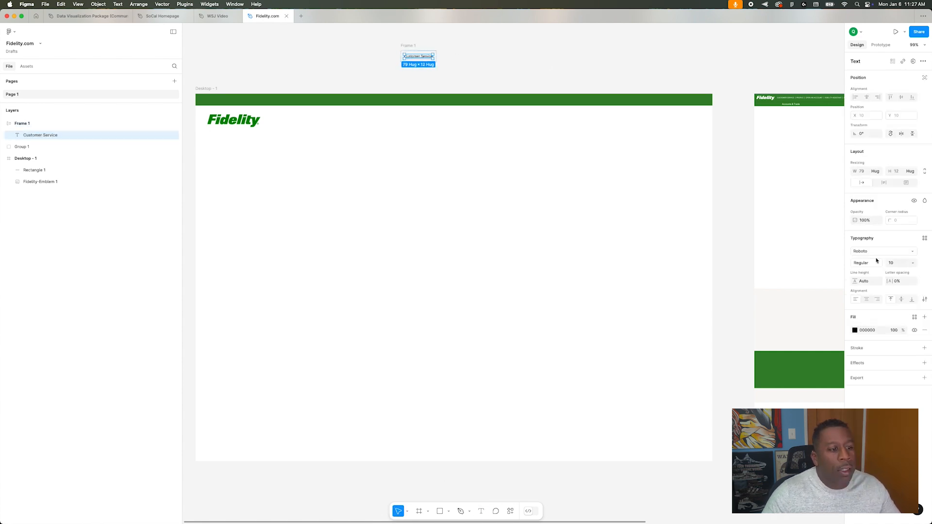
key("Return")
- Turn the auto-layout Customer Service frame into a component
right_click(410, 48)
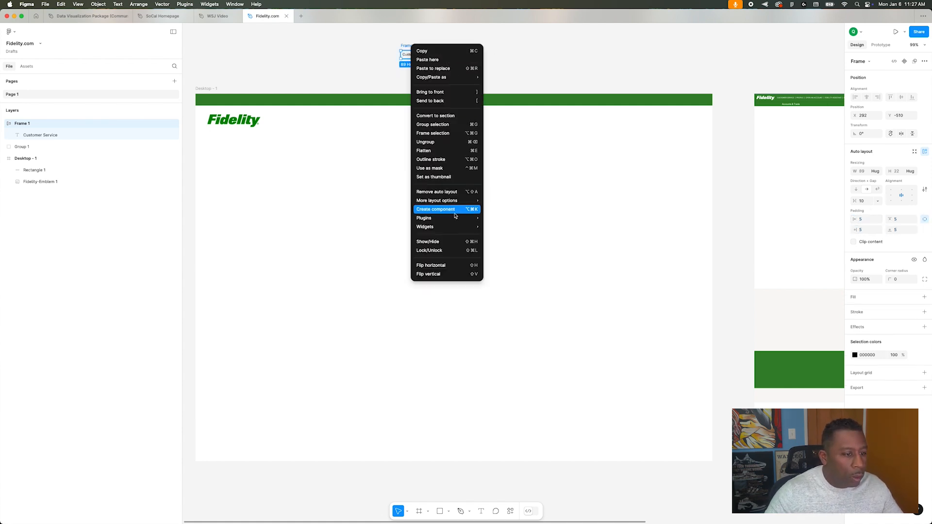
left_click(456, 209)
left_click(454, 156)
left_click(410, 46)
left_click(459, 116)
- Place two instances of the Customer Service component over the desktop frame, combine them in an auto-layout row and add four more duplicates
left_click_drag(422, 58, 500, 159)
left_click(472, 157, "shift")
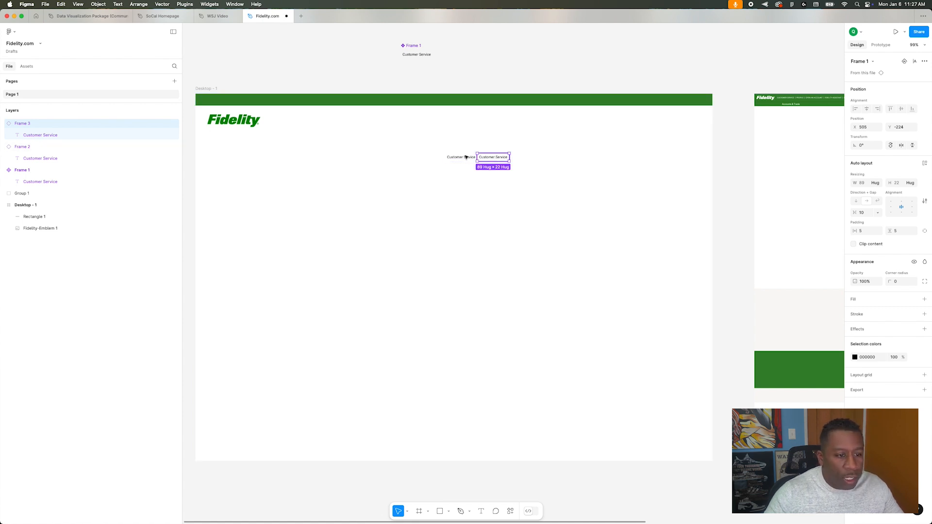
key("shift+a")
key("super+d")
key("super+d")
key("super+d")
key("super+d")
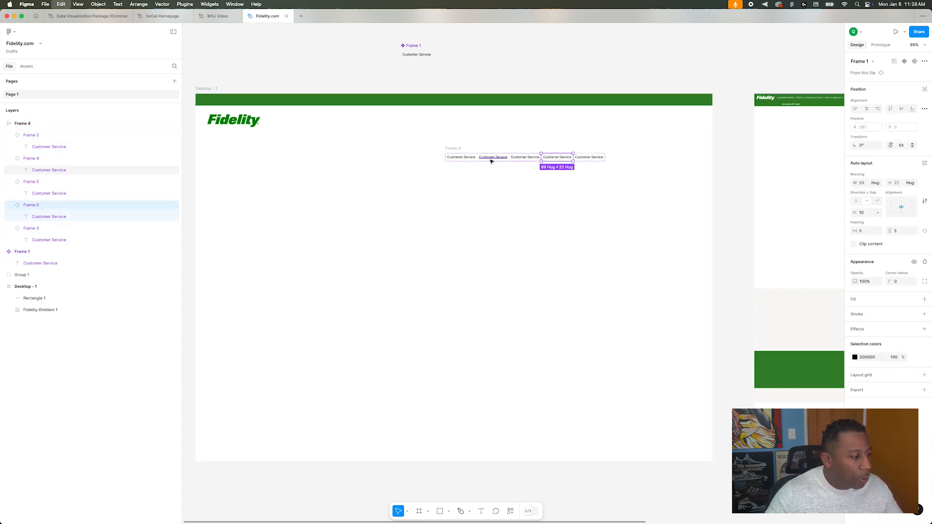
- Retitle the second to fifth links Profile, Open An Account, Fidelity Assistant and Login, and delete the surplus sixth link
double_click(493, 158)
type("Prof")
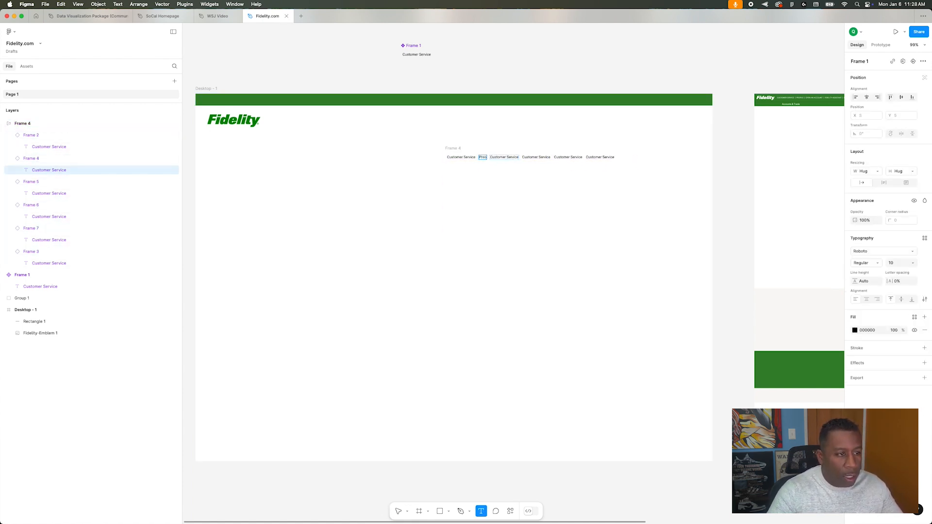
type("ile")
double_click(504, 158)
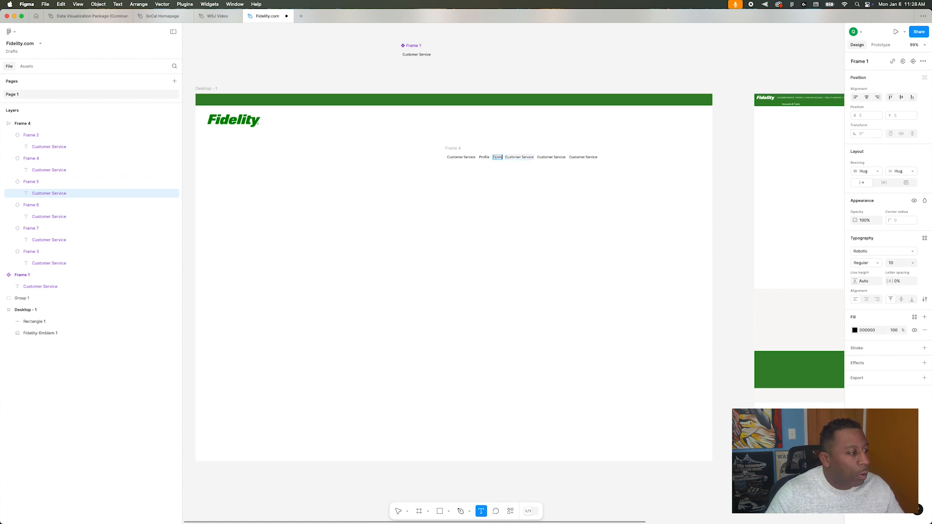
double_click(543, 158)
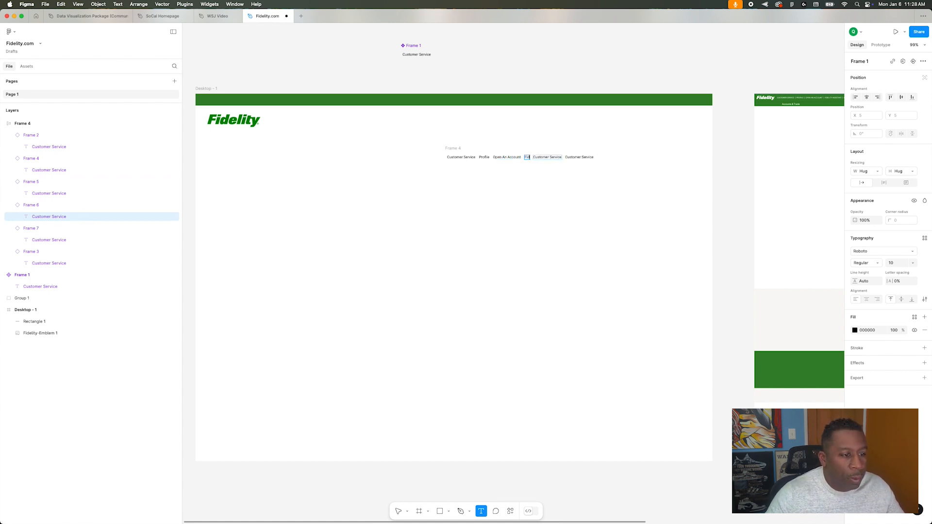
double_click(574, 157)
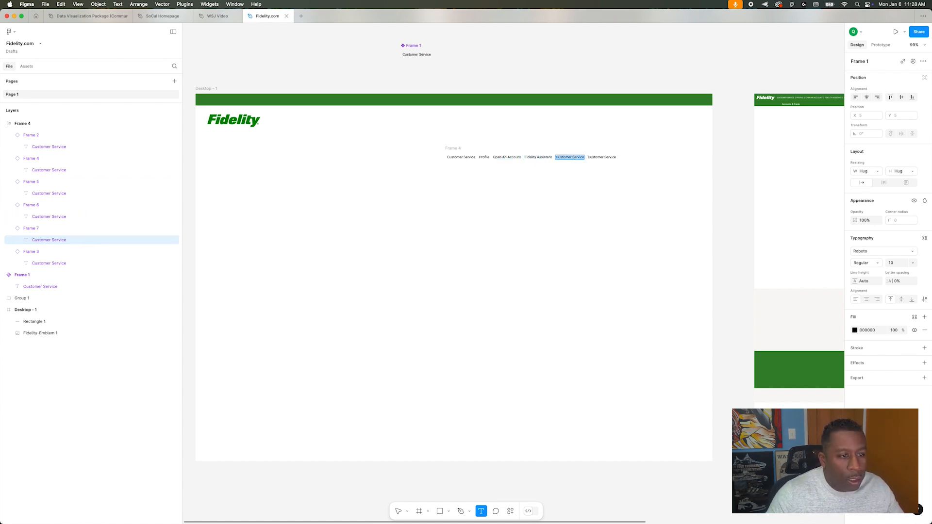
left_click(583, 158)
left_click(33, 252)
key("Delete")
- Rename the link component Top Nav Links and the auto-layout row of links Top Nav
left_click(458, 148)
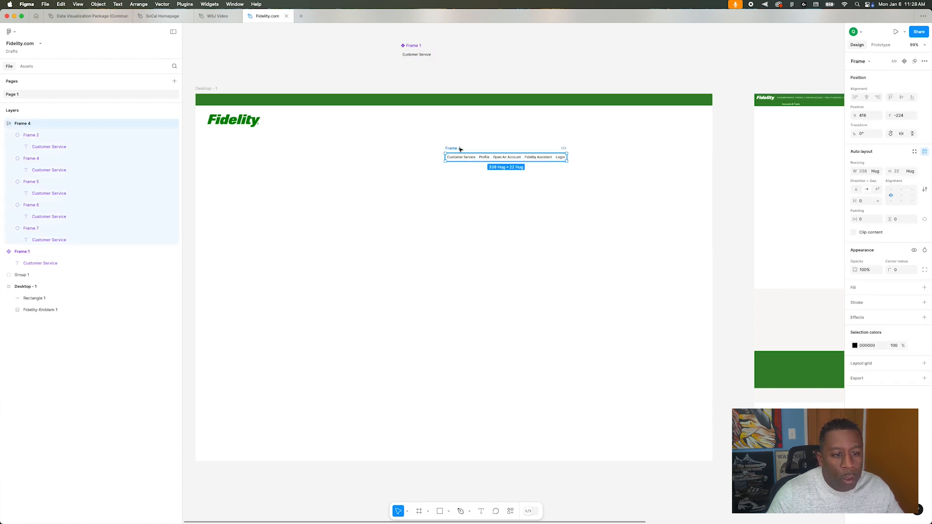
double_click(416, 46)
type("Top Nav Links")
key("Return")
left_click(22, 123)
double_click(24, 124)
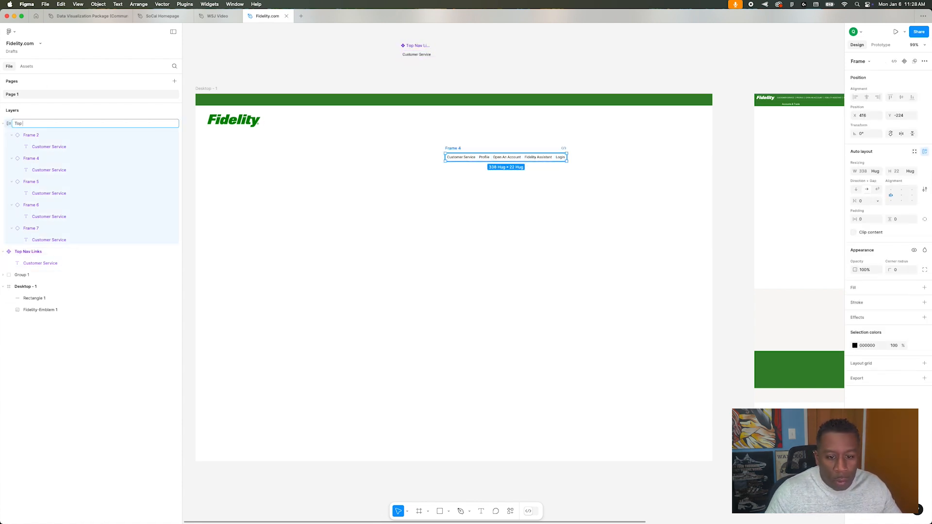
type("Top Nave")
key("BackSpace")
key("Return")
- Move the Top Nav row into the Desktop - 1 frame and place it at the right end of the green bar
left_click_drag(460, 150, 527, 68)
key("super+x")
left_click(510, 176)
key("super+v")
left_click_drag(573, 277, 637, 99)
left_click(558, 103, "shift")
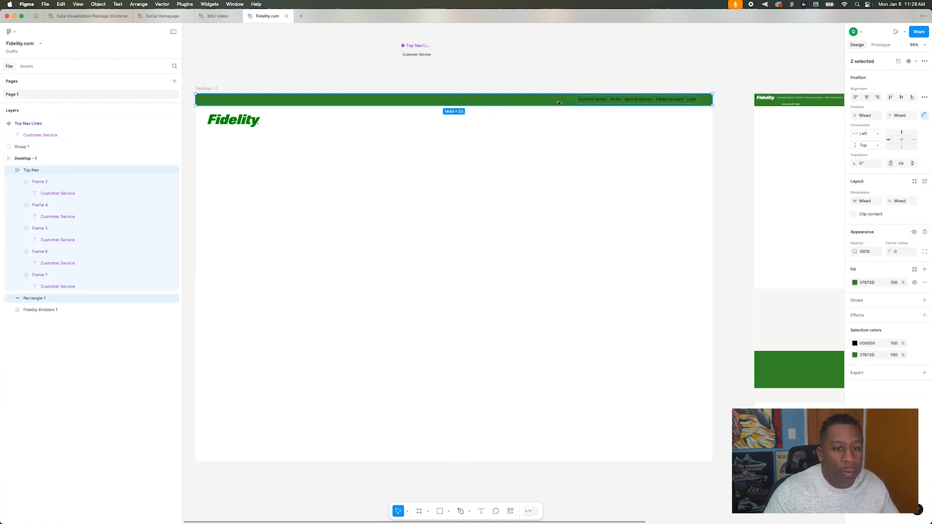
left_click(685, 101)
- Recolour the text of the Top Nav Links main component white
double_click(416, 55)
left_click(855, 345)
left_click_drag(772, 371, 748, 258)
left_click(747, 258)
- Save the green bar's fill as a colour style named #37872D
left_click(707, 101)
left_click(915, 256)
left_click(828, 257)
left_click(736, 383)
left_click(474, 52)
- Compare the new header with the navigation in the reference homepage screenshot
scroll(510, 148, "right", 10)
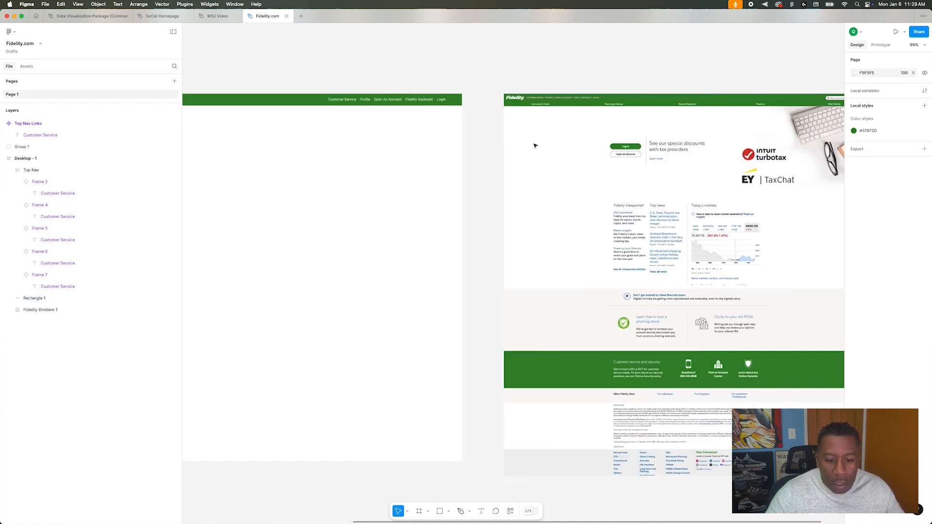
scroll(534, 145, "left", 10)
scroll(523, 137, "right", 10)
scroll(521, 132, "left", 10)
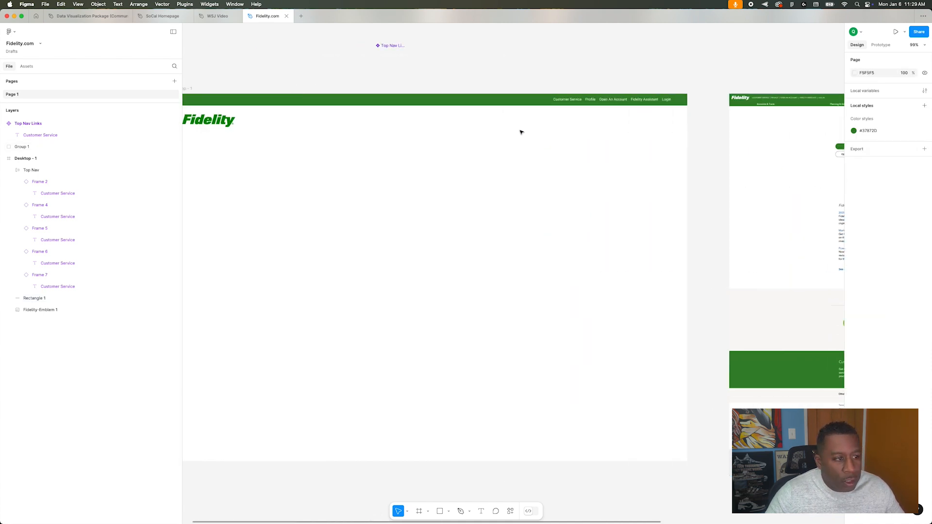
left_click(654, 100)
left_click(265, 121)
left_click(208, 177)
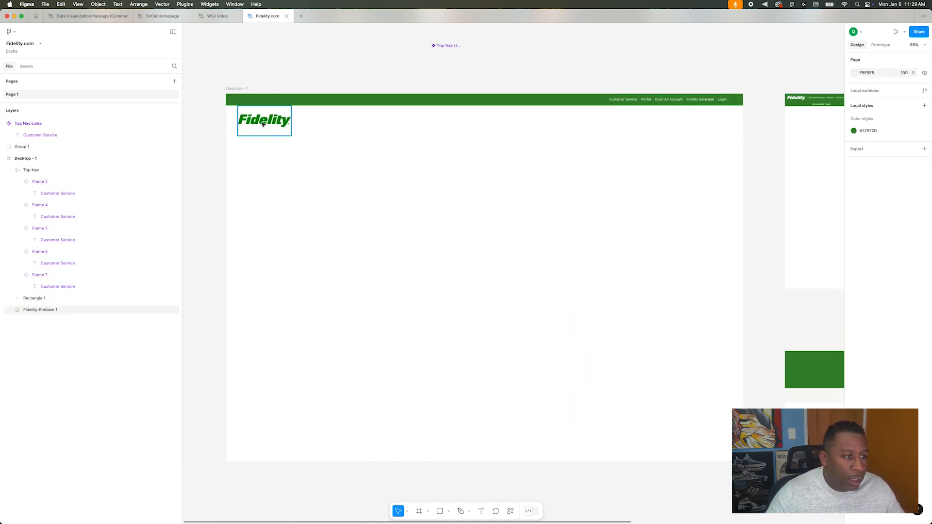
- Place an instance of Top Nav Links on the canvas above the desktop frame and apply the #37872D colour style to its text
left_click(446, 46)
left_click(584, 66)
key("super+v")
left_click_drag(447, 53, 604, 52)
scroll(631, 194, "right", 10)
scroll(635, 210, "left", 5)
left_click(855, 357)
left_click(915, 357)
left_click(768, 408)
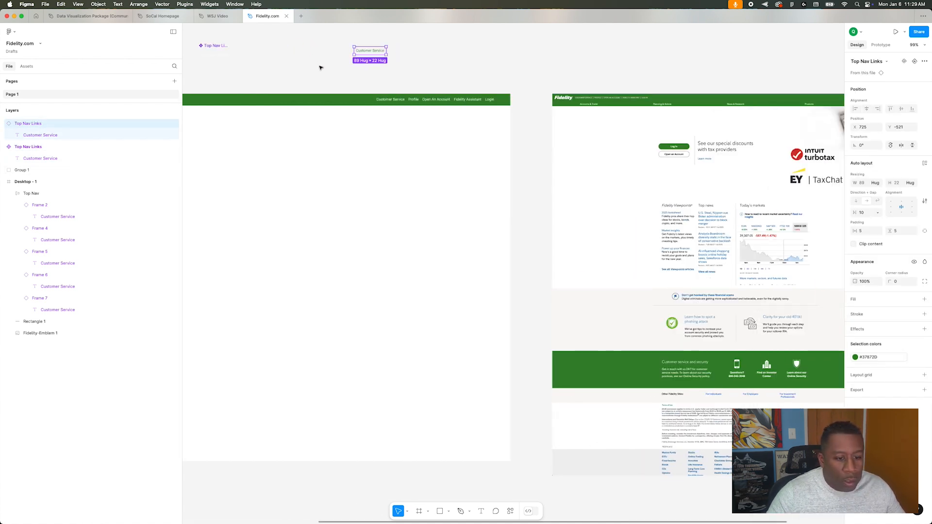
- Set the green Customer Service instance's text size to 12 and reposition the instance slightly above the desktop frame
double_click(368, 50)
left_click(913, 262)
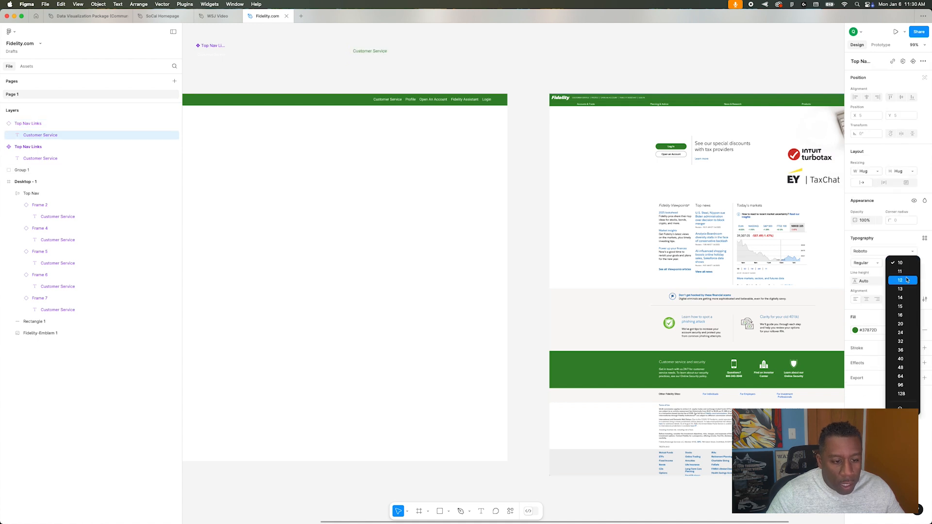
left_click(903, 280)
left_click(366, 59)
scroll(366, 58, "up", 5)
left_click(371, 46)
left_click_drag(371, 46, 368, 53)
scroll(409, 71, "down", 5)
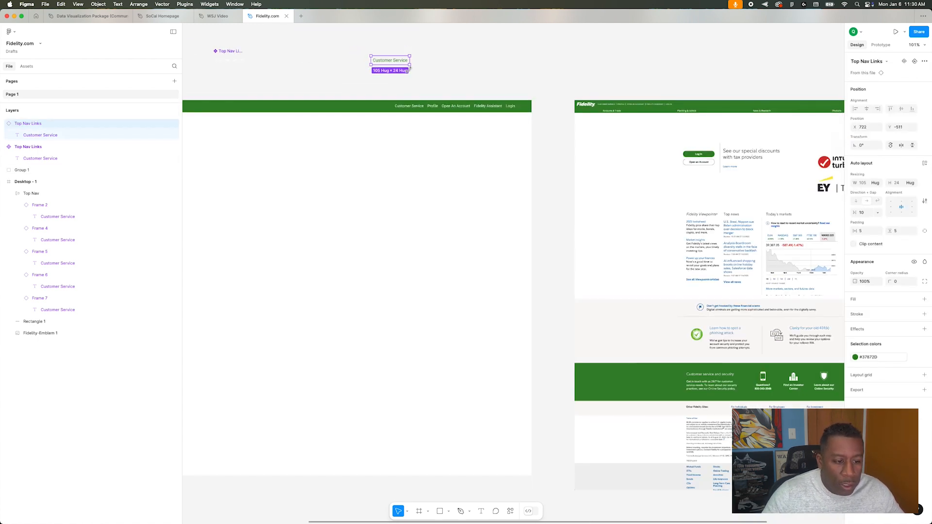
scroll(340, 77, "down", 3)
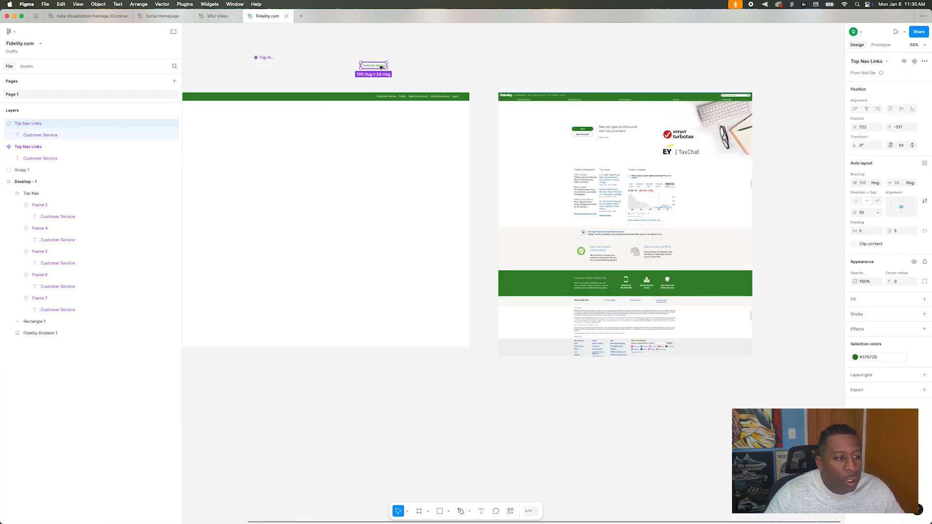
- Detach the green Customer Service instance from the Top Nav Links component
right_click(385, 70)
mouse_move(416, 218)
left_click(495, 230)
left_click(659, 284)
left_click(672, 263)
scroll(503, 215, "right", 1)
right_click(663, 263)
left_click(699, 418)
left_click(694, 243)
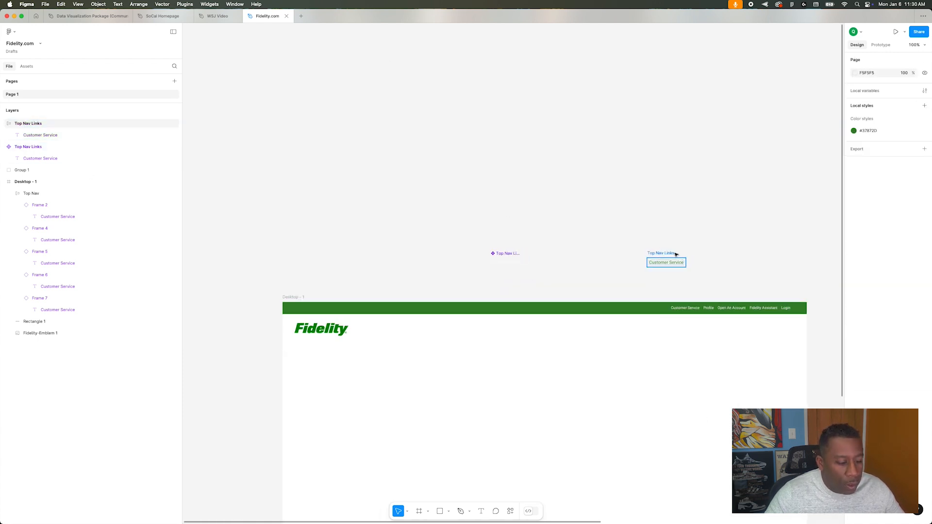
- Turn the detached green link into a component named Main Nav Links and move it closer to the Top Nav Links component
left_click_drag(674, 253, 633, 243)
right_click(633, 244)
left_click(680, 408)
type("Main Nav Links")
key("Return")
left_click(573, 239)
left_click(508, 262)
left_click_drag(616, 247, 567, 258)
- Place an instance of Main Nav Links beside the Fidelity logo and duplicate it
key("super+c")
scroll(443, 258, "down", 3)
scroll(444, 258, "up", 3)
scroll(443, 258, "down", 3)
key("super+v")
left_click_drag(581, 114, 446, 186)
key("super+d")
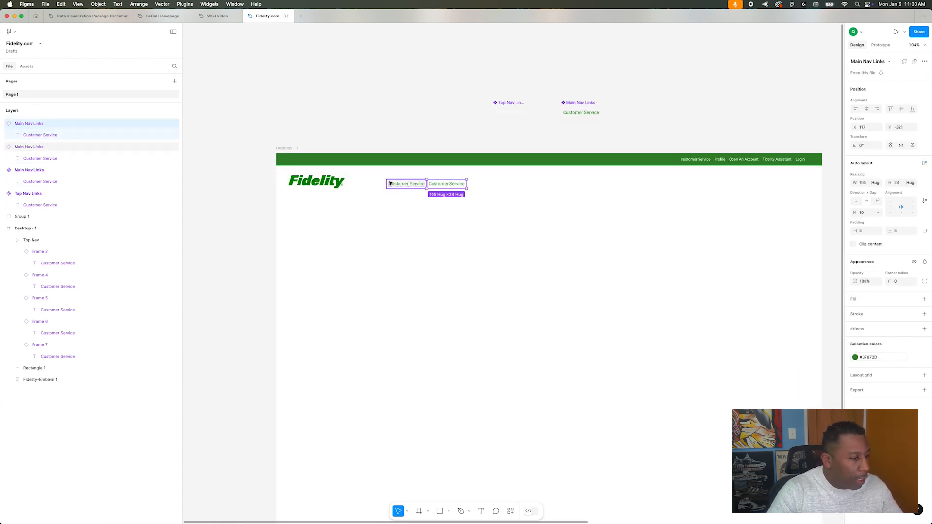
- Combine the two Main Nav Links instances in an auto-layout row and move that row into the Desktop - 1 frame
left_click(416, 185, "shift")
key("shift+a")
left_click(465, 221)
left_click(394, 175)
key("super+x")
left_click(287, 149)
key("super+v")
left_click(413, 193)
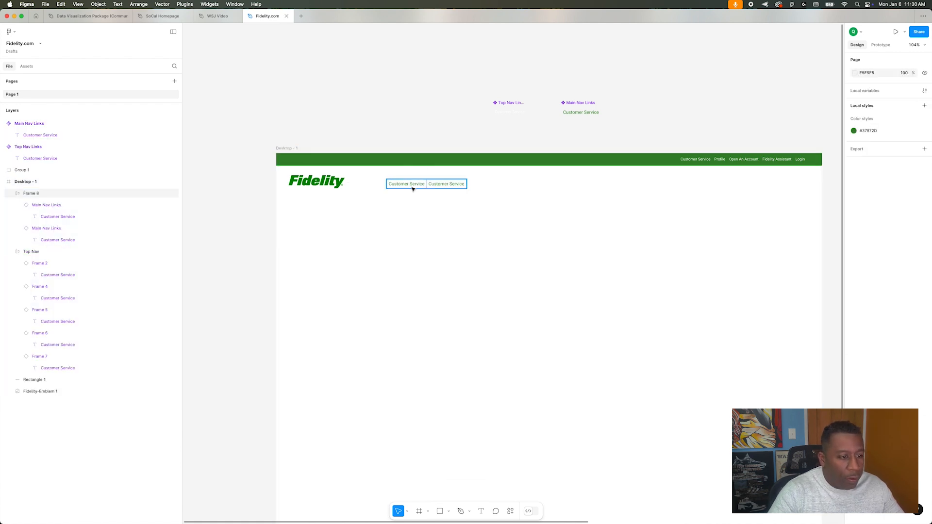
- Duplicate the Main Nav Links instance to give the row five links and set the row's gap to 25
double_click(413, 186)
key("super+d")
key("super+d")
key("super+d")
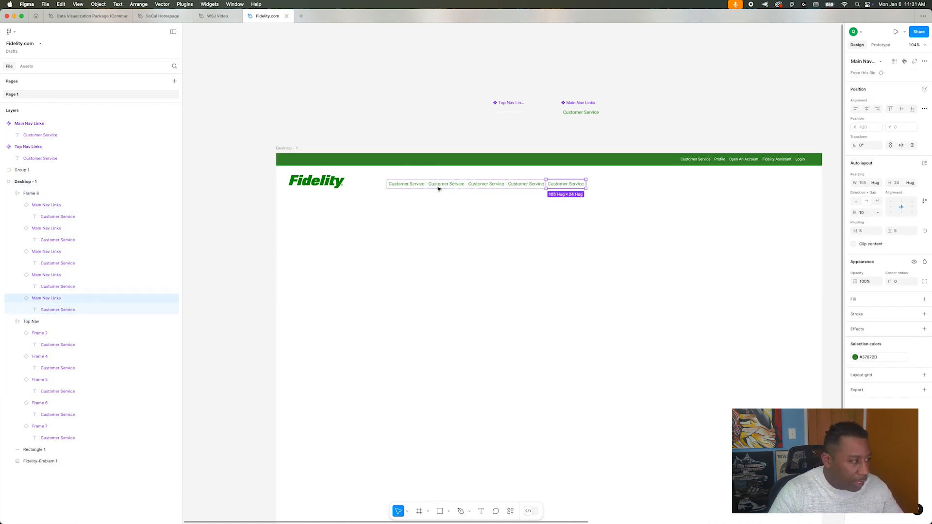
left_click(436, 180)
type("25")
key("Return")
left_click(715, 304)
- Relabel the five main navigation links Accounts & Trade, Planning & Advice, News & Research, Products and Why Fidelity
triple_click(399, 185)
type("Accounts & Trade")
triple_click(462, 185)
type("Planning & Advice")
left_click(496, 184)
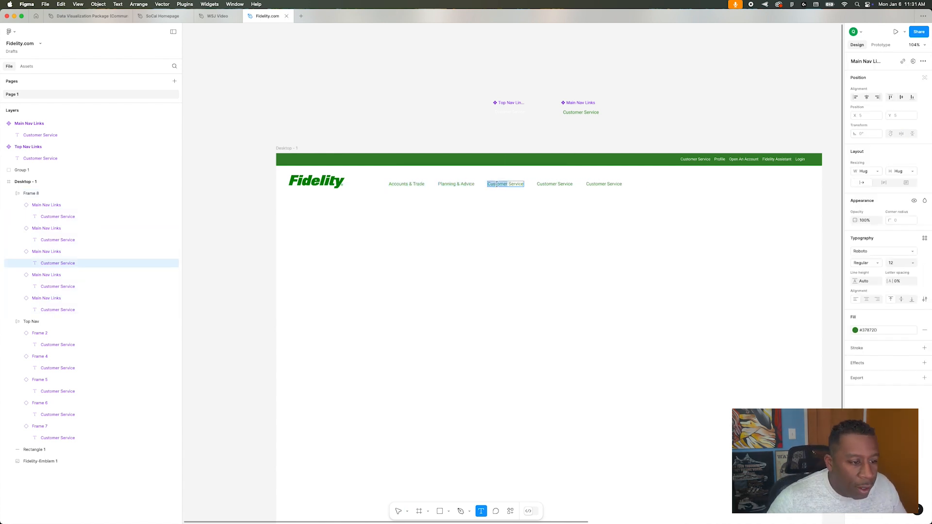
type("News & Resear")
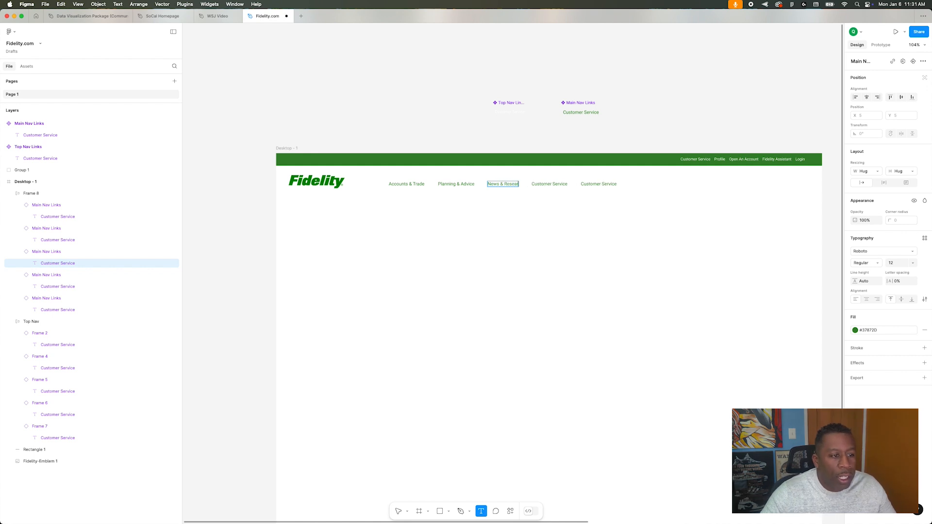
triple_click(550, 184)
type("Produc")
triple_click(592, 184)
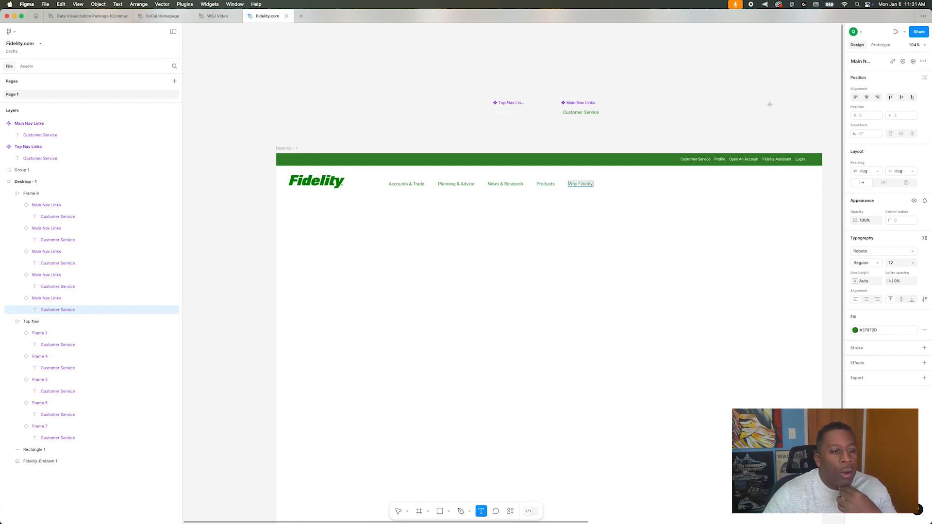
left_click(296, 117)
left_click(408, 192)
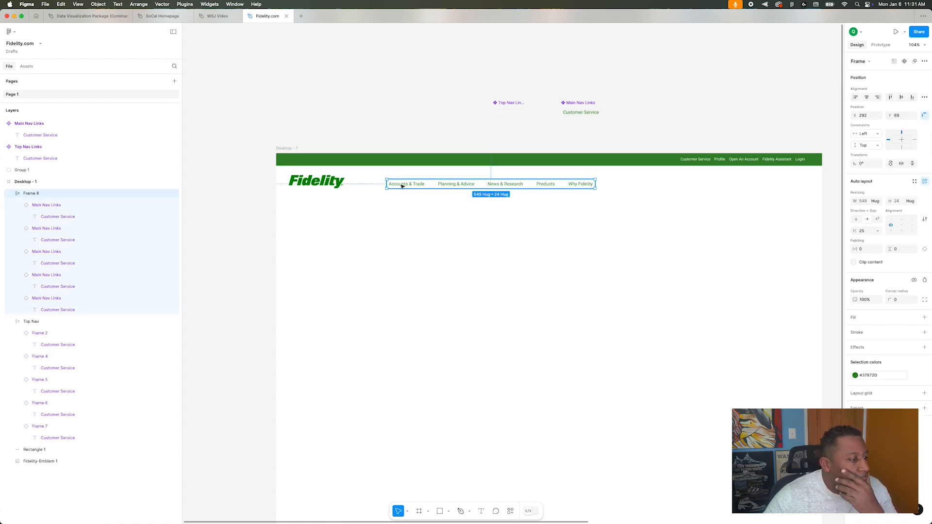
left_click(452, 268)
scroll(451, 271, "down", 4)
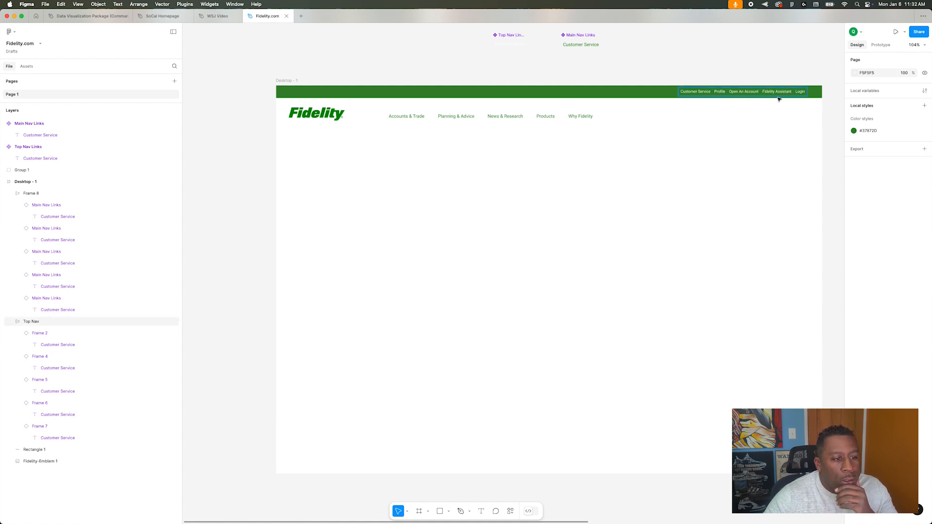
left_click(581, 117)
left_click(695, 91)
left_click(293, 61)
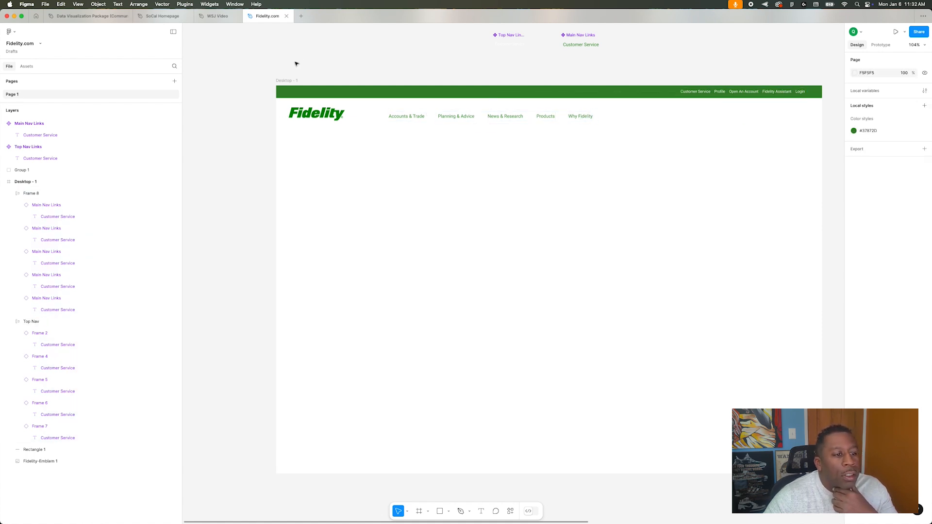
- Add the Material 3 Design Kit from the UI kits to the file's libraries
left_click(30, 67)
left_click(127, 176)
left_click(353, 128)
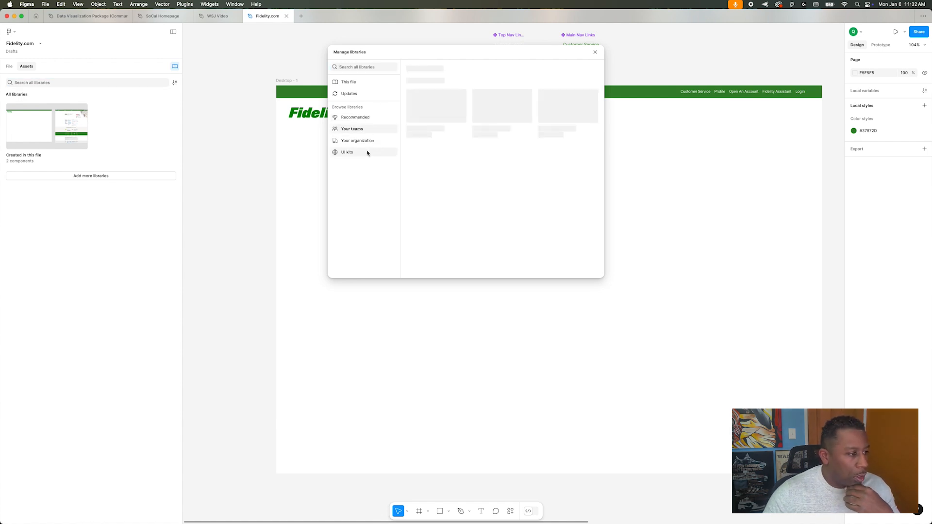
left_click(368, 153)
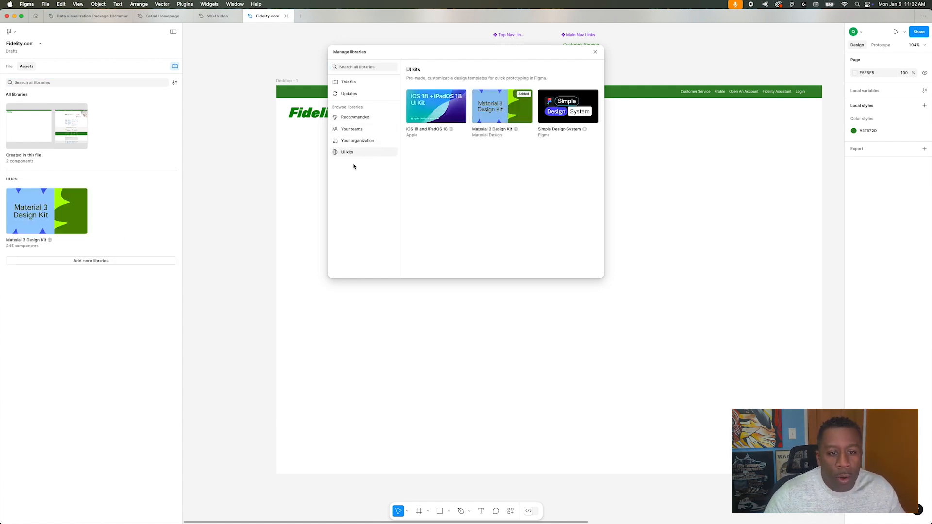
left_click(492, 115)
left_click(596, 52)
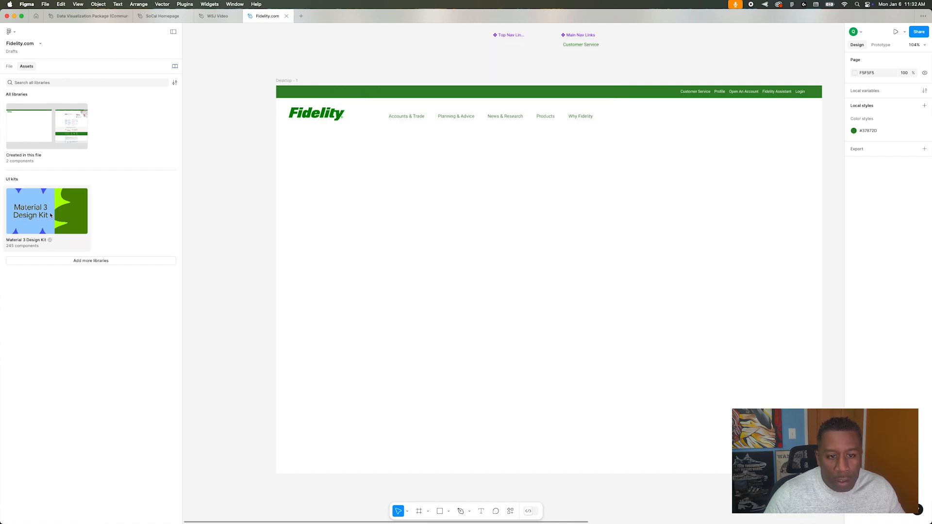
- Place the Material 3 account_circle icon after the Login link in the green utility bar and color it white
left_click(42, 214)
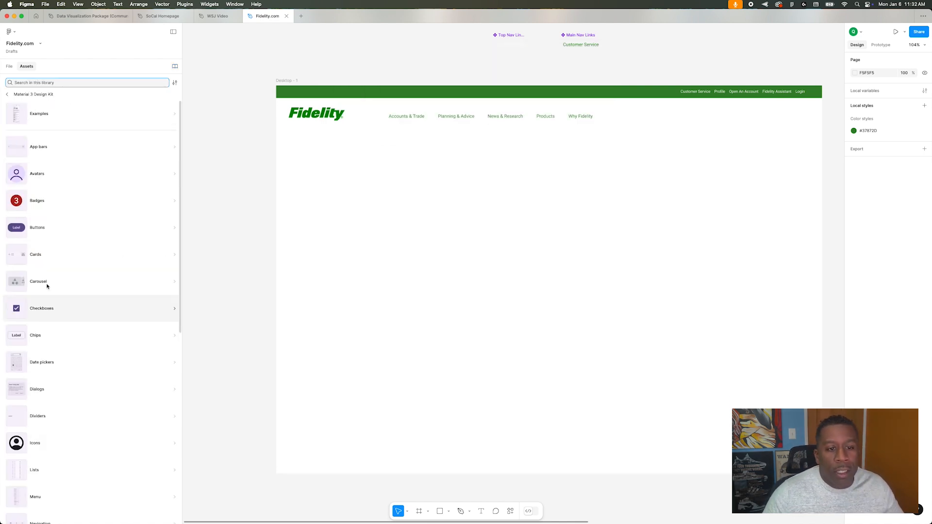
left_click(61, 445)
left_click_drag(46, 103, 801, 92)
left_click(855, 270)
left_click(794, 367)
left_click(824, 168)
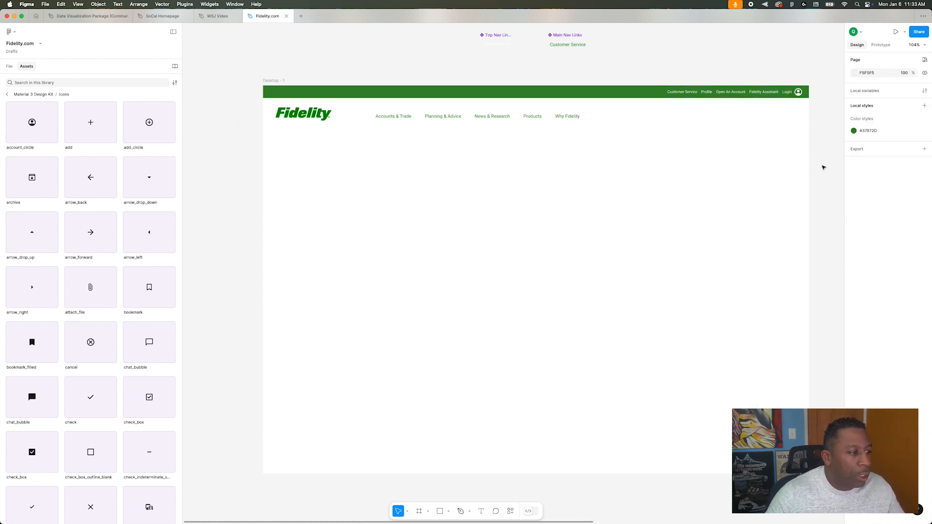
- Search the Material 3 kit for "search" and place the search icon before Customer Service in the Top Nav row
scroll(824, 168, "right", 3)
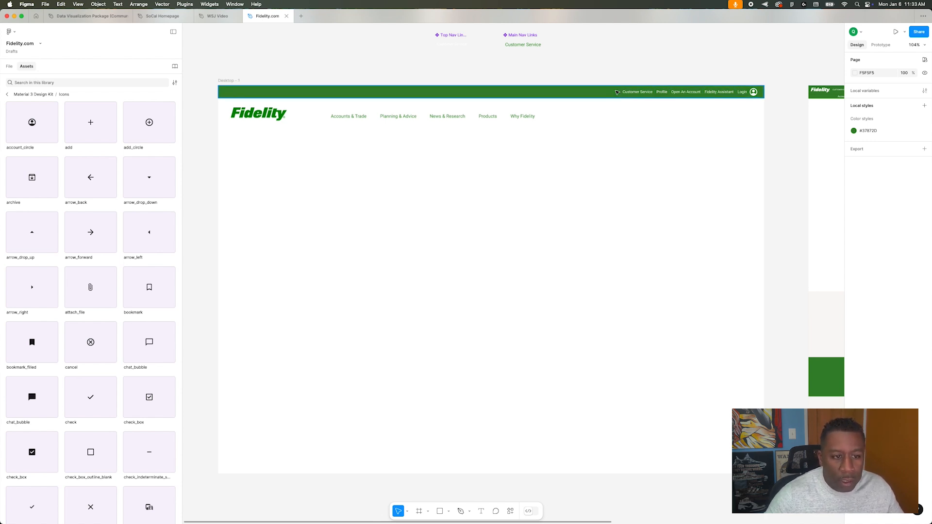
left_click(63, 83)
type("search")
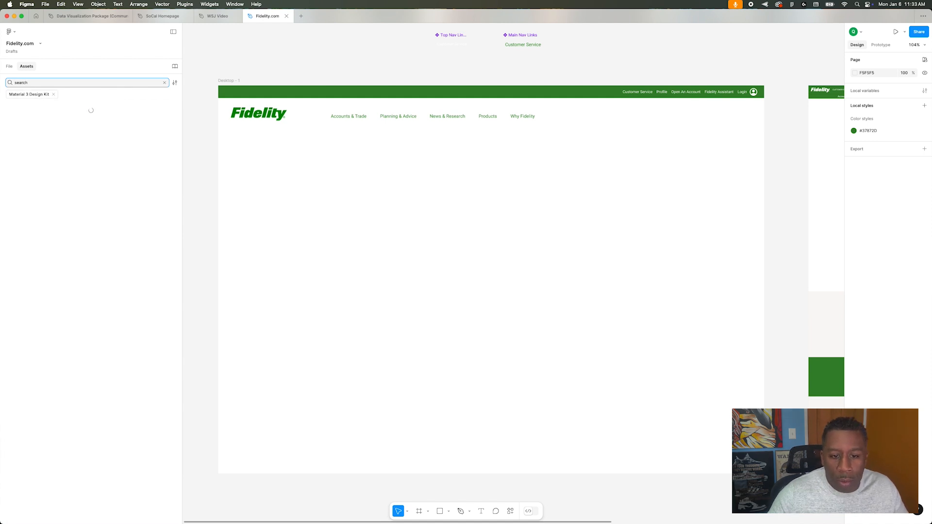
type("j")
key("BackSpace")
left_click_drag(149, 123, 195, 113)
key("super+x")
left_click(648, 95)
key("super+v")
- Resize the search icon to 18 × 18 and color it white, shifting the Top Nav row slightly left
left_click(871, 185)
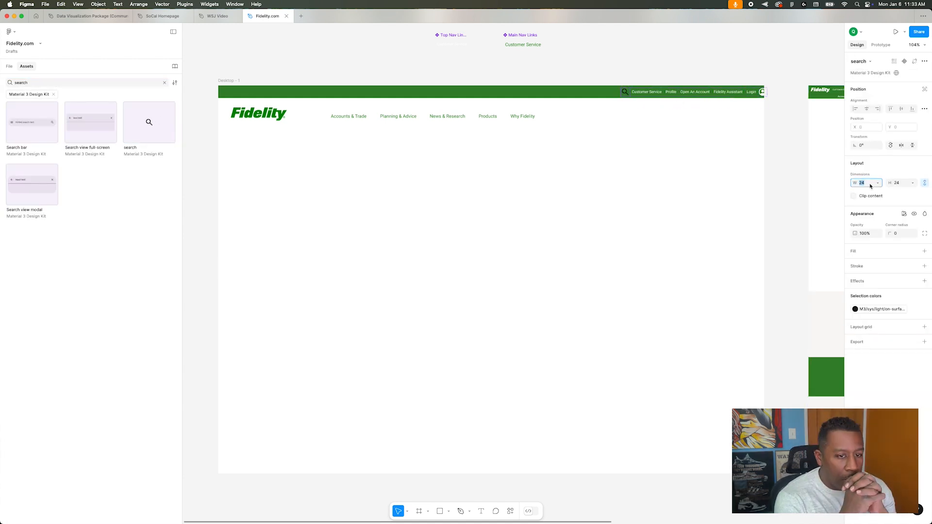
left_click(856, 308)
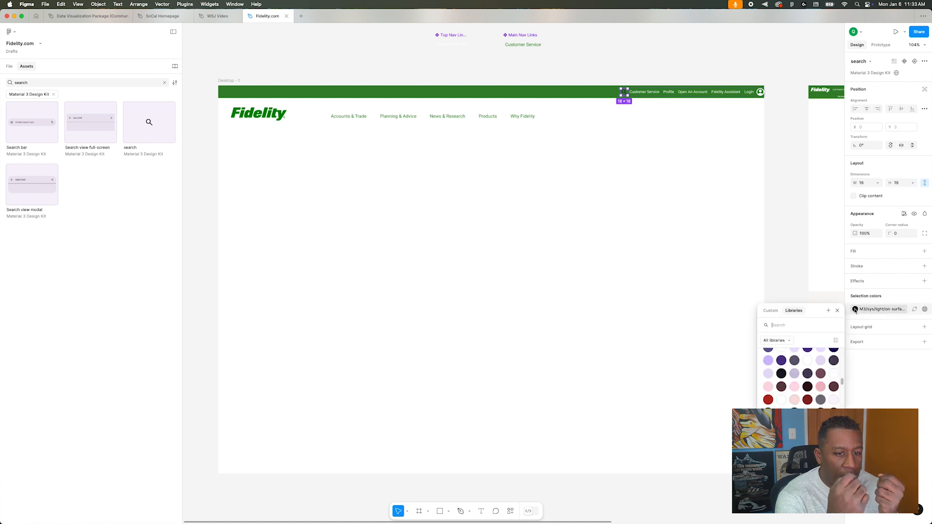
left_click(793, 194)
left_click_drag(642, 94, 632, 94)
left_click(654, 64)
- Resize the account_circle icon to 18 × 18 and move the search icon behind it at the end of the row
left_click(751, 92, "super")
left_click(9, 66)
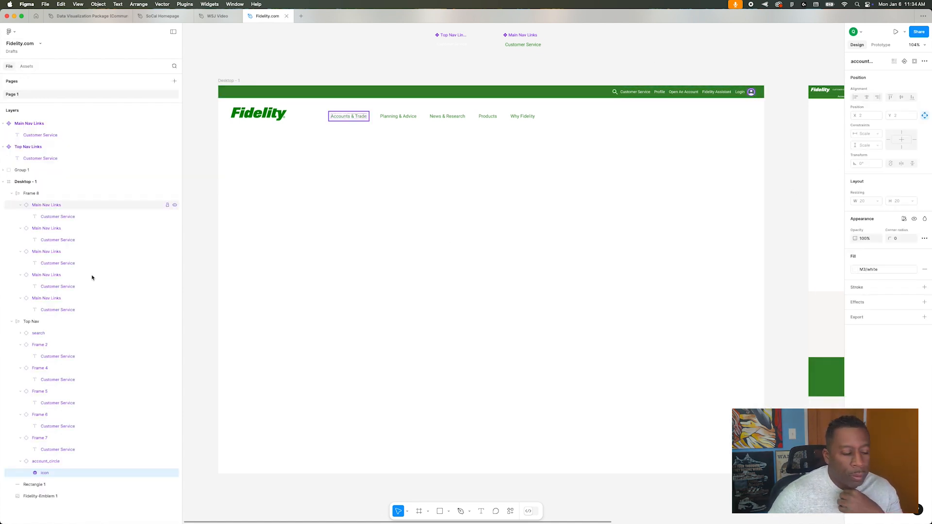
left_click(65, 458)
left_click(577, 71)
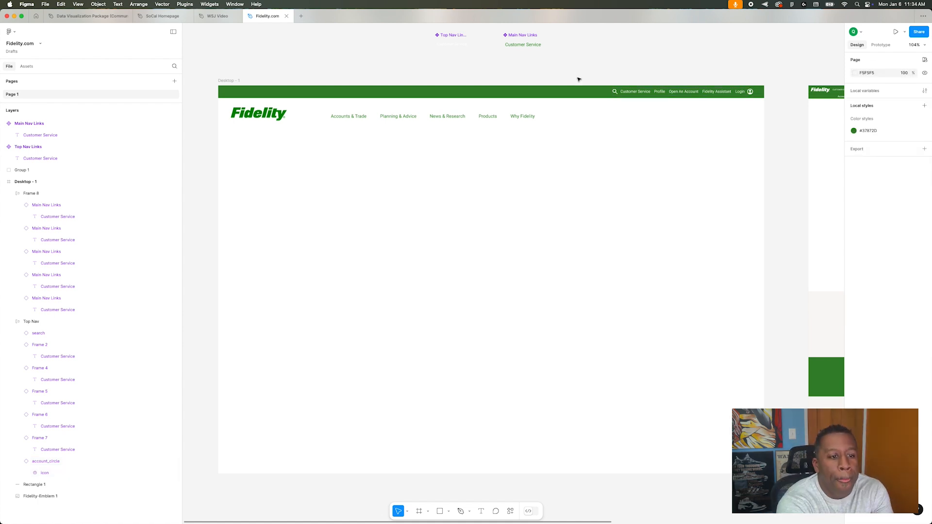
left_click_drag(615, 91, 739, 92)
- Hide the account_circle icon in the Top Nav row and shift the row slightly right in the green bar
left_click(743, 92)
left_click(174, 450)
left_click(175, 450)
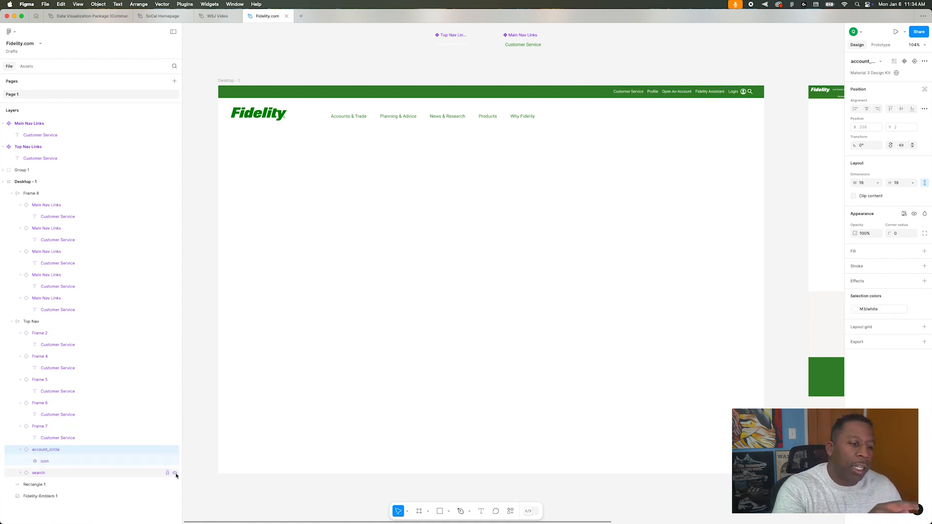
left_click(175, 450)
left_click(550, 77)
left_click_drag(648, 96, 654, 96)
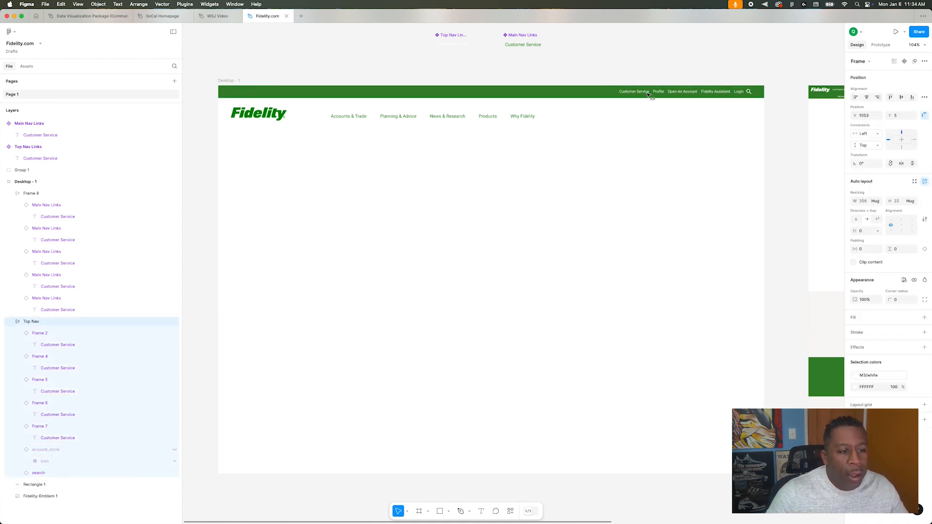
left_click(533, 78)
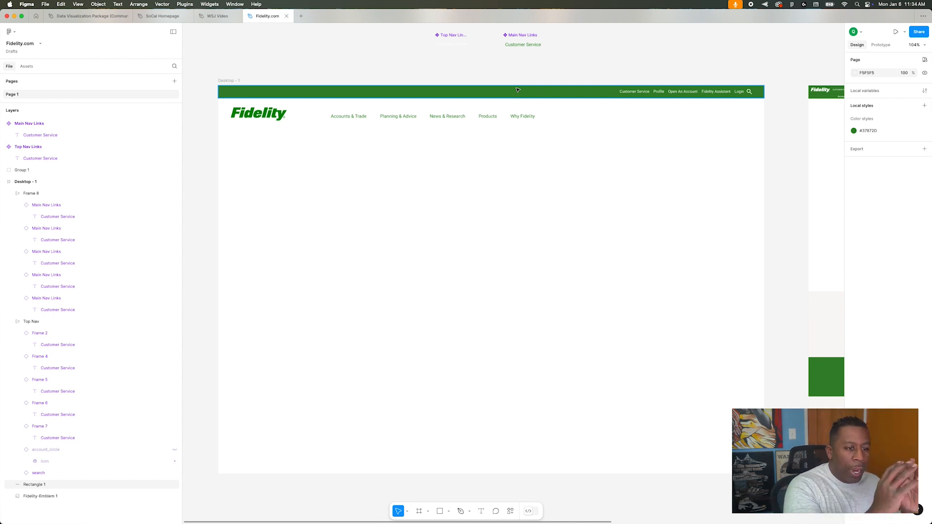
- Examine the reference homepage's search field, hero area and content sections in comparison with the new header
double_click(749, 93)
left_click(739, 91)
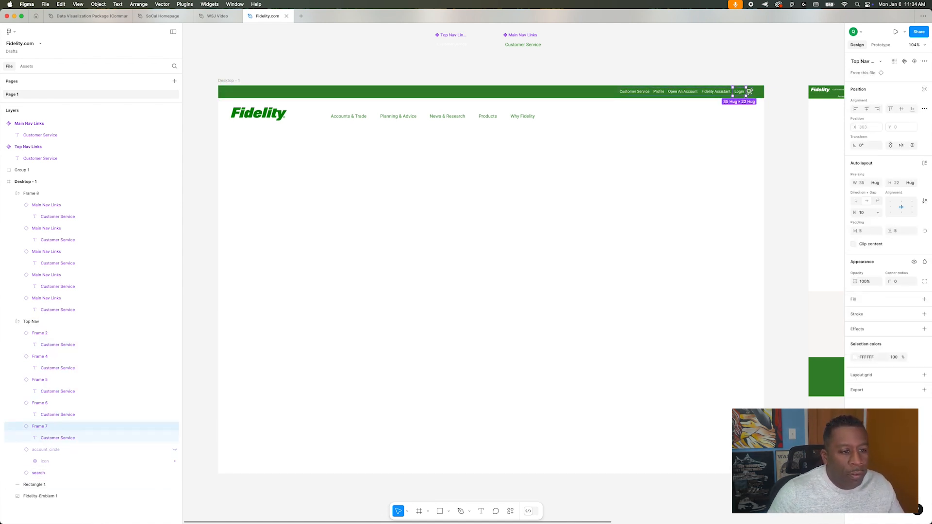
scroll(766, 112, "right", 10)
scroll(724, 91, "up", 10)
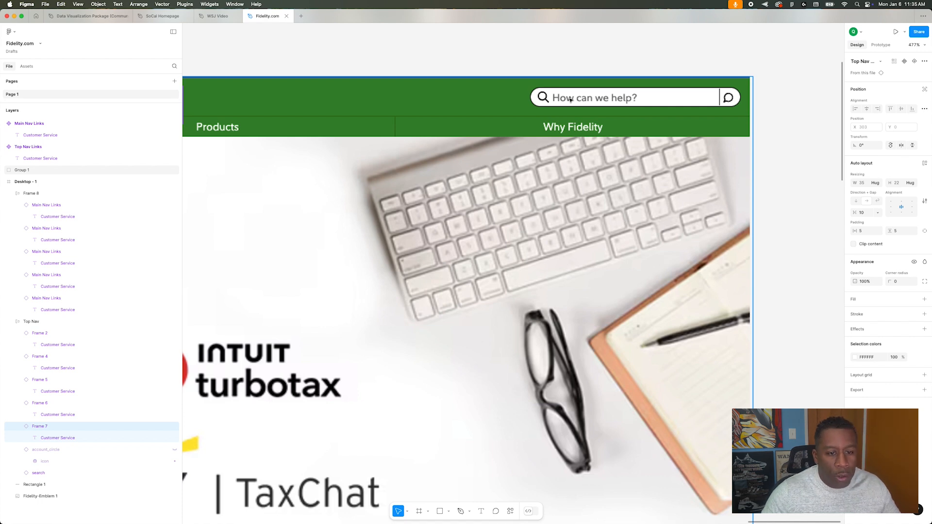
scroll(571, 99, "down", 8)
scroll(567, 94, "right", 4)
scroll(566, 93, "left", 20)
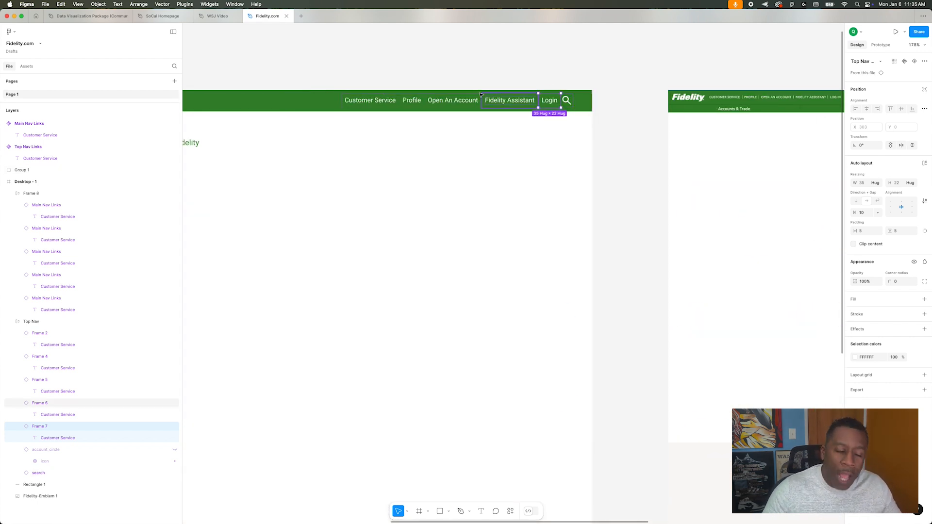
left_click(594, 93)
scroll(593, 92, "up", 3)
scroll(593, 92, "down", 8)
scroll(583, 126, "left", 3)
scroll(675, 139, "up", 3)
scroll(673, 139, "down", 1)
scroll(673, 140, "left", 3)
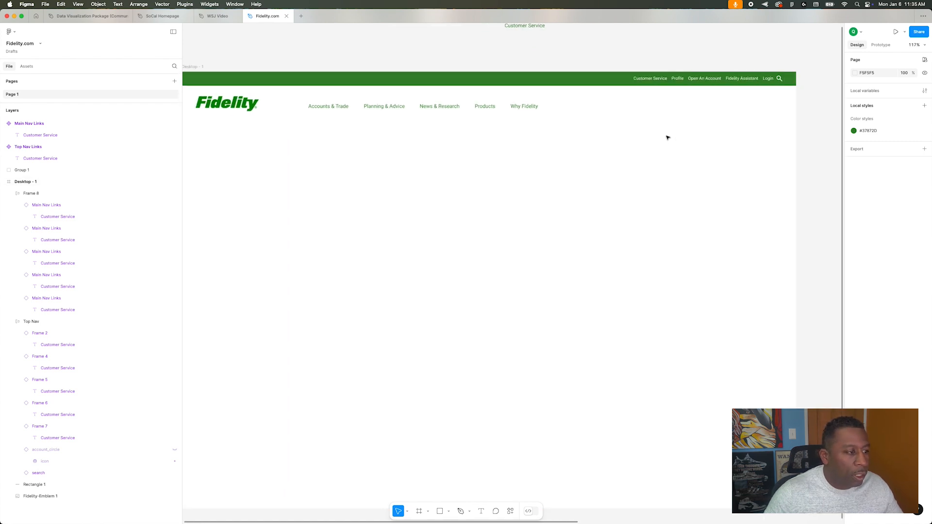
scroll(668, 136, "down", 2)
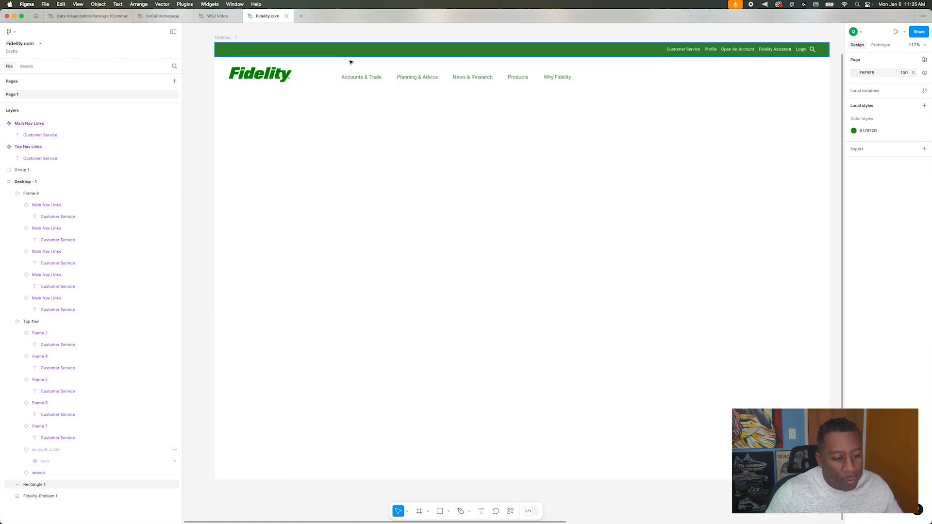
scroll(490, 107, "right", 10)
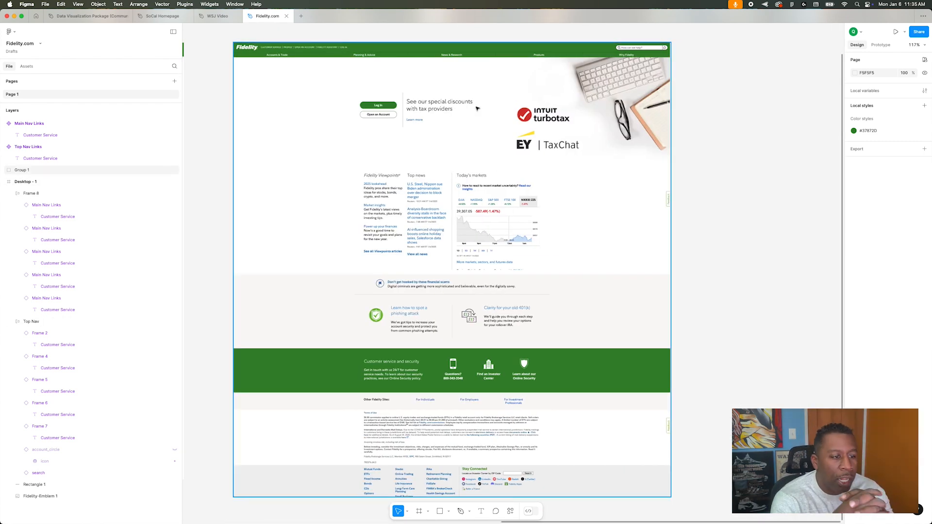
scroll(316, 174, "left", 4)
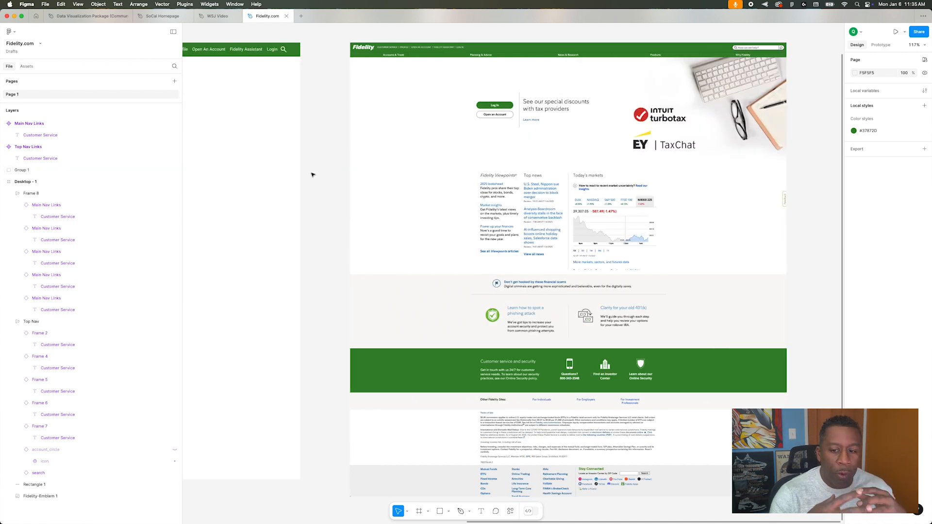
scroll(576, 111, "left", 15)
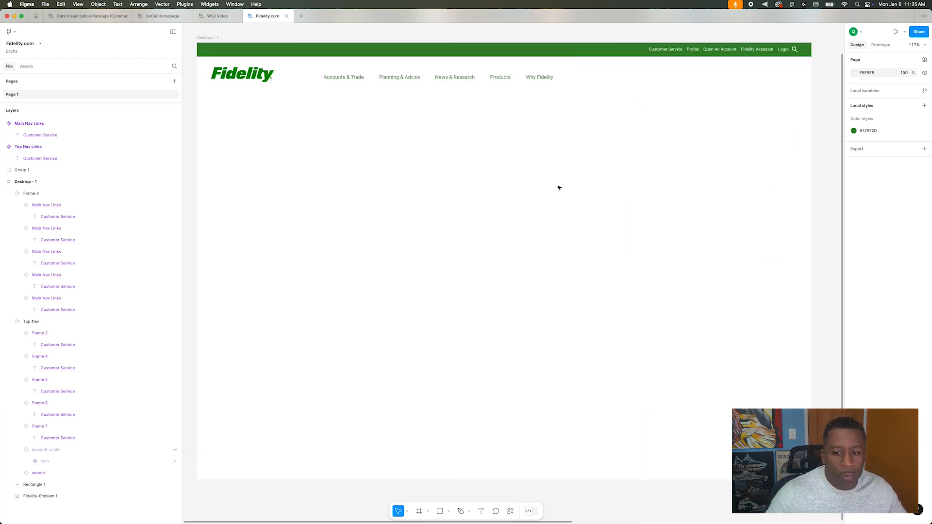
- Draw a full-width 1440 × 450 rectangle below the main navigation at Y 153 in the Desktop - 1 frame
left_click_drag(197, 107, 812, 299)
left_click(587, 348)
left_click(583, 250)
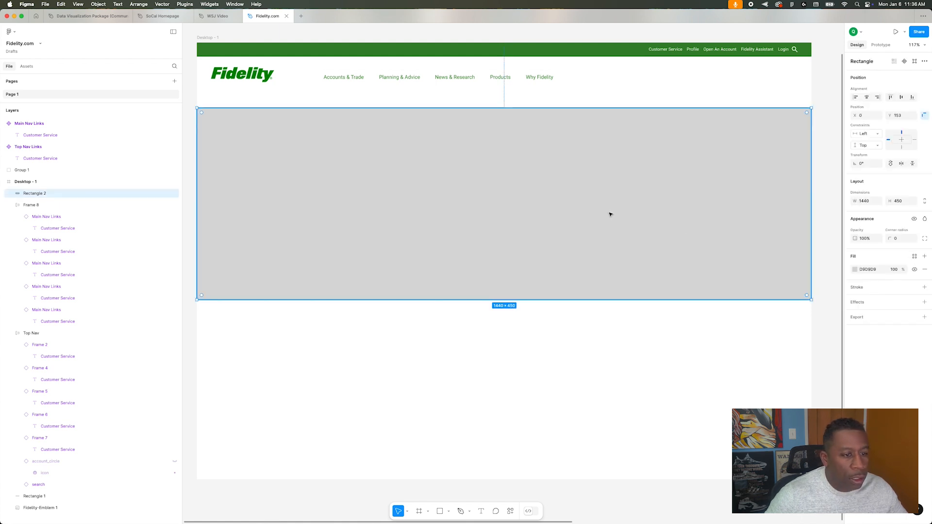
- Narrow the rectangle to about 453 wide and copy it to form three side-by-side columns below the navigation
left_click_drag(811, 197, 547, 198)
left_click_drag(480, 196, 680, 192, "alt")
left_click(470, 188, "shift")
left_click(350, 187, "shift")
left_click_drag(796, 165, 813, 165)
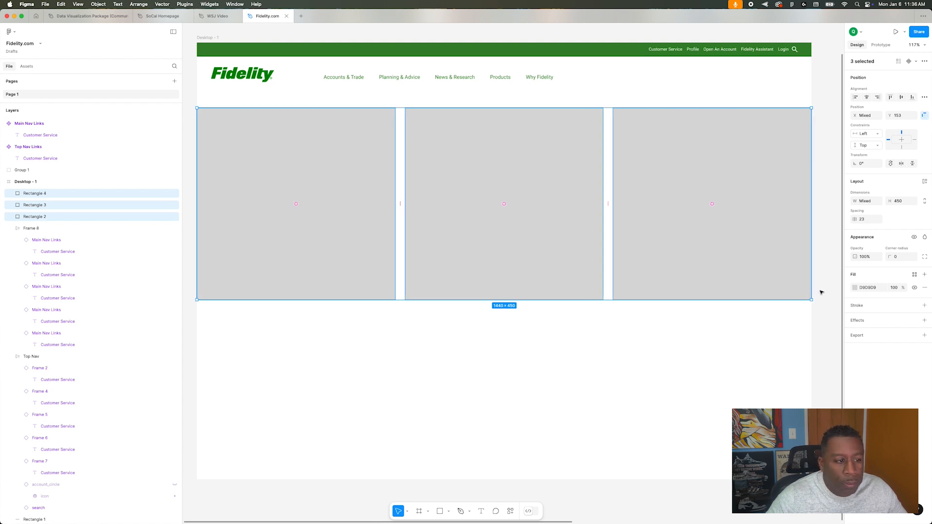
key("super+z")
- Set the spacing between the three rectangles to 25 and stretch them together to the frame's full 1440 width
type("25")
key("Return")
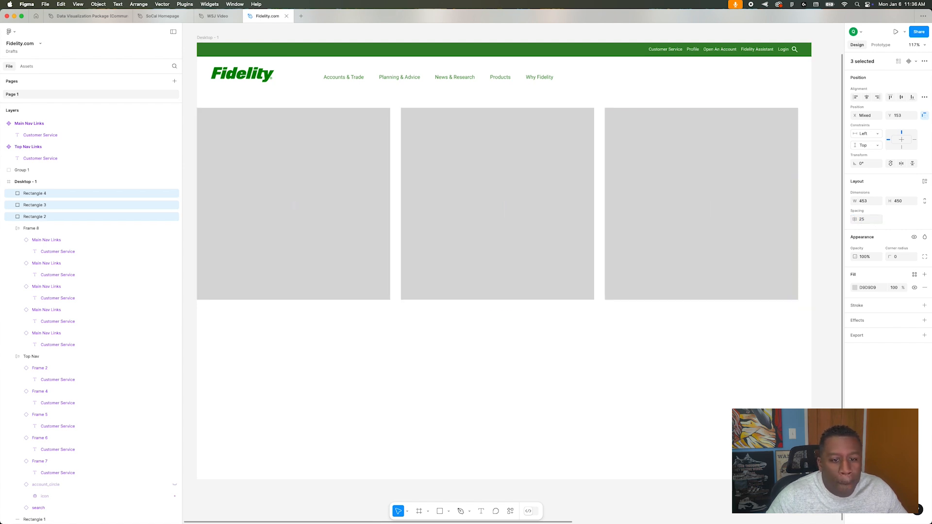
left_click(250, 173)
left_click(452, 161, "shift")
left_click(651, 157, "shift")
left_click_drag(799, 152, 812, 154)
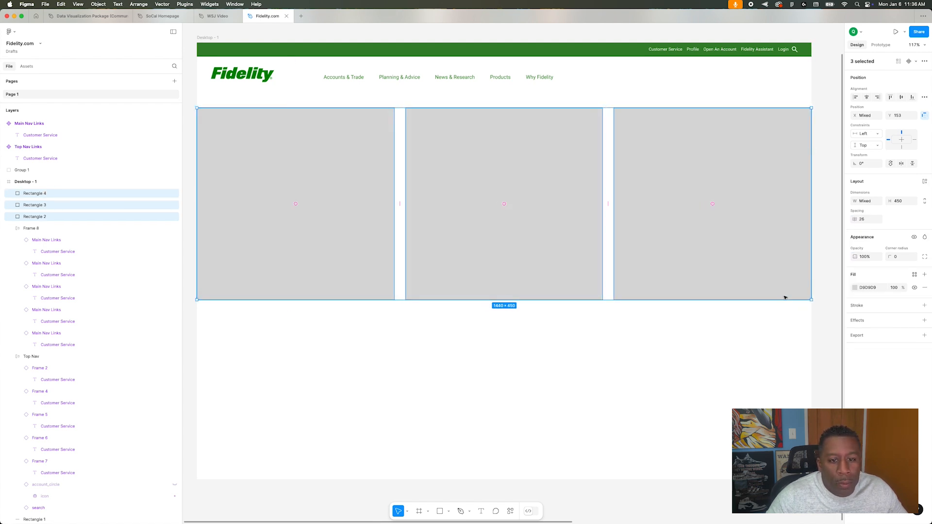
- Set the width of all three column rectangles to 450
left_click(732, 242)
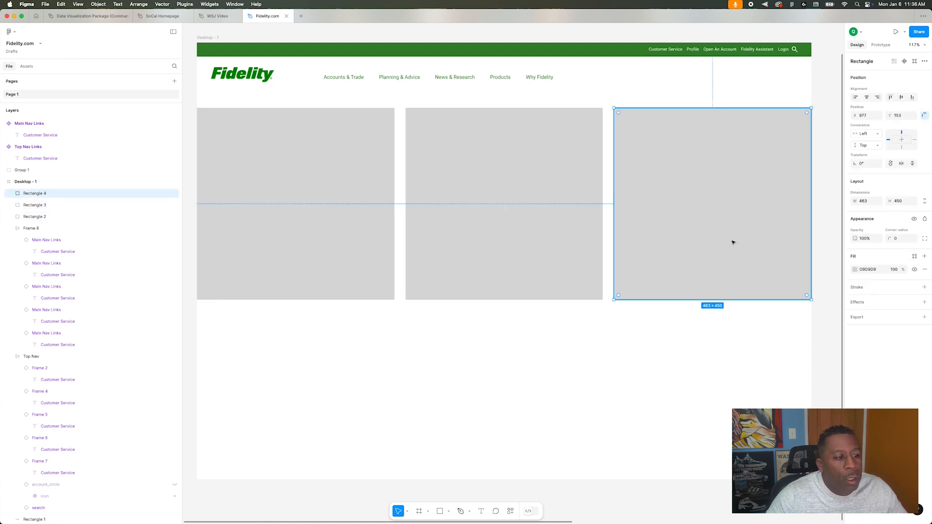
left_click(477, 218)
left_click(393, 277)
left_click(668, 225)
left_click(539, 214, "shift")
left_click(359, 204, "shift")
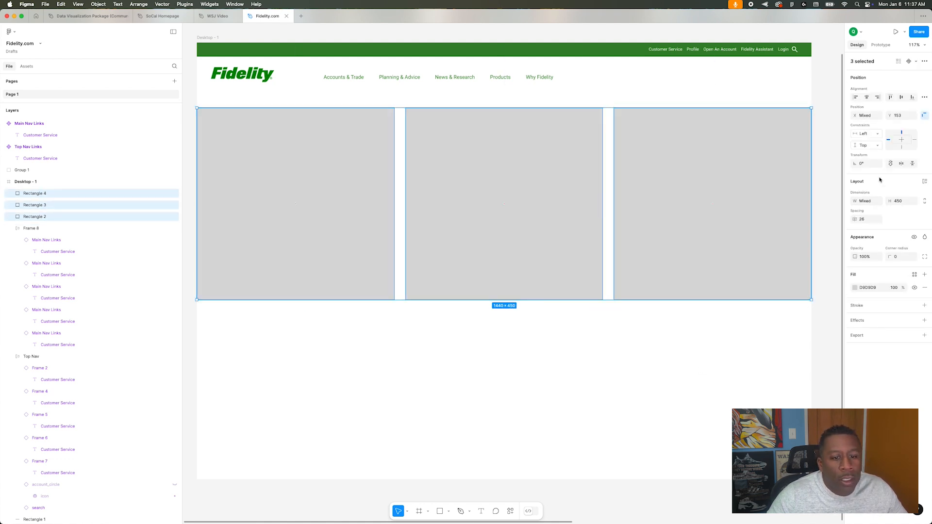
type("450")
key("Return")
- Scale the three rectangles together from their lower-right corner so the row fills the frame's full 1440 width
left_click(595, 207)
left_click(709, 204, "shift")
left_click(335, 190, "shift")
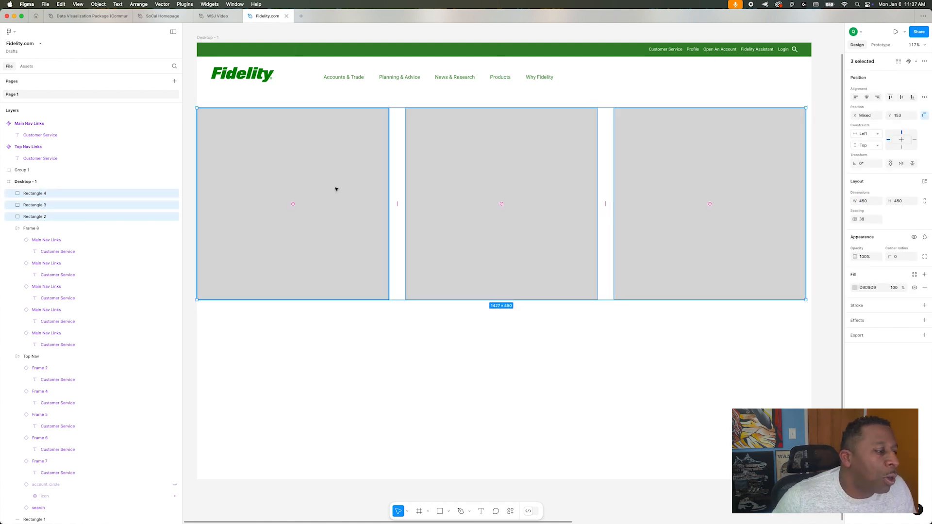
left_click_drag(803, 305, 810, 299)
left_click(798, 328)
left_click(762, 277)
left_click(765, 326)
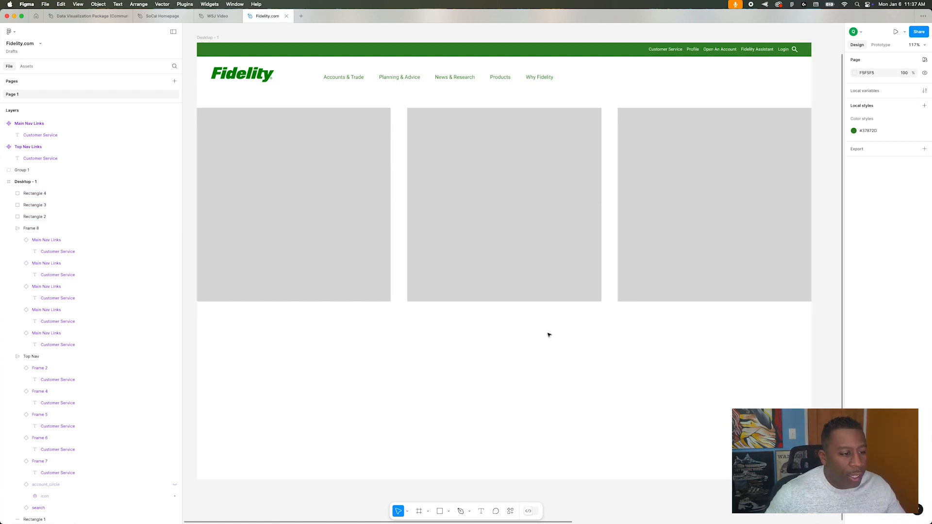
- Inset the row of three rectangles to X 32 under the logo with a similar right margin, making each 435 wide
left_click(539, 233)
left_click(359, 206)
left_click(505, 195, "shift")
left_click(651, 177, "shift")
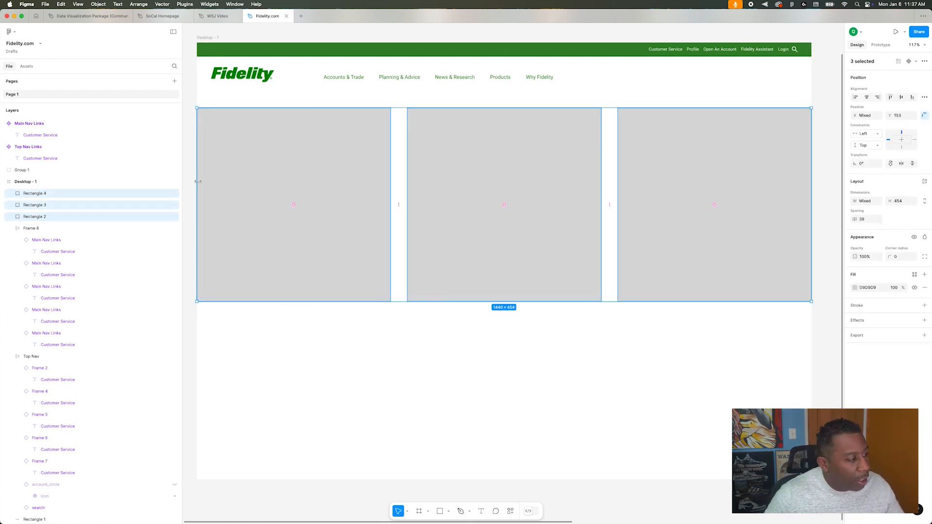
left_click_drag(197, 181, 210, 180)
left_click_drag(805, 190, 799, 185)
left_click(213, 64)
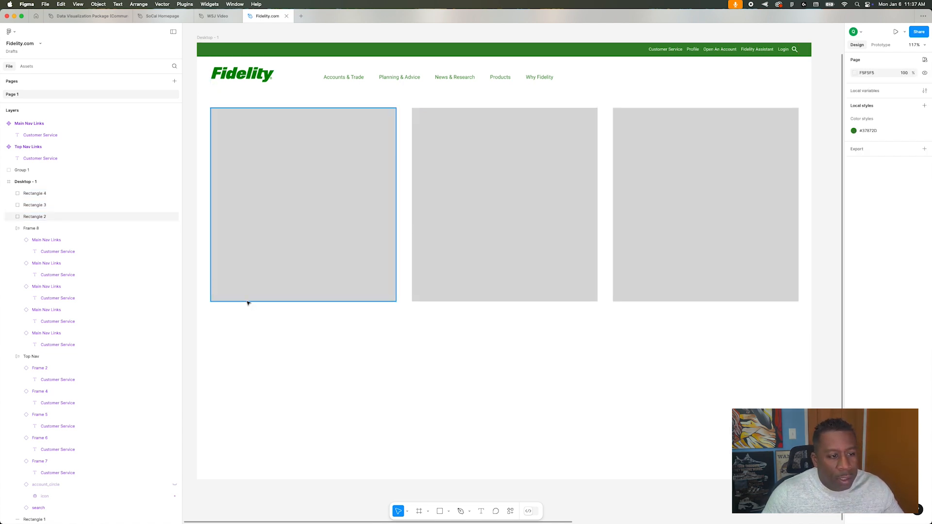
- Check the three rectangles' sizes and positions and examine the reference homepage's Fidelity Viewpoints and Top news columns
left_click(491, 243)
left_click(651, 209)
left_click(336, 214)
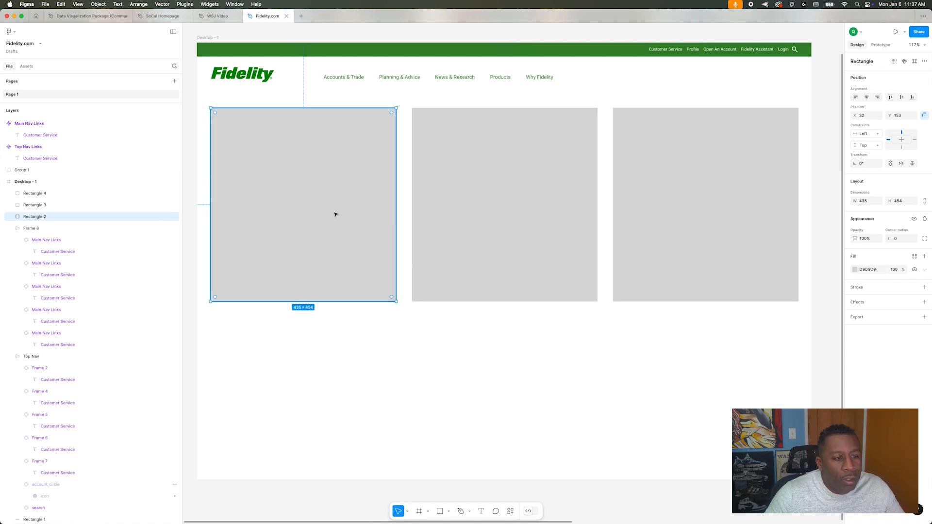
left_click(529, 173)
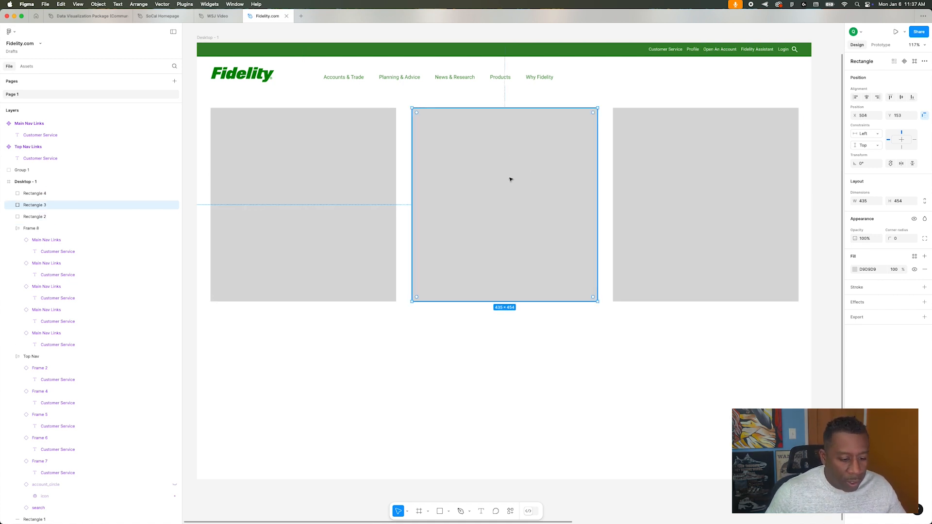
left_click(685, 154)
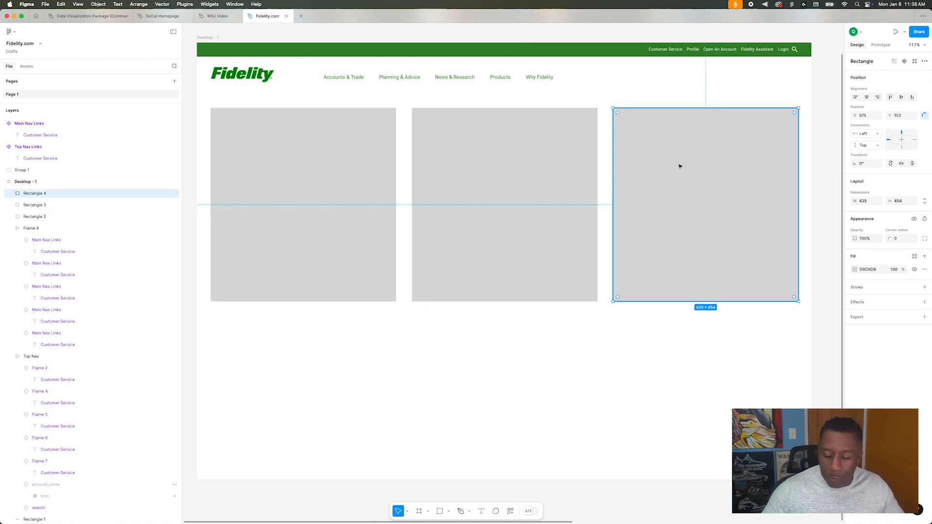
scroll(702, 185, "right", 9)
scroll(577, 312, "up", 2)
scroll(576, 313, "up", 10)
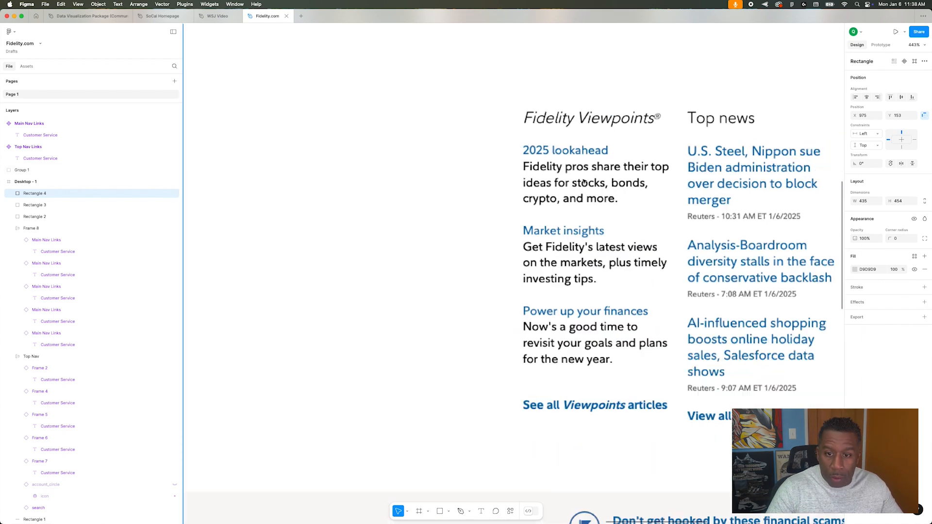
scroll(578, 179, "down", 8)
scroll(578, 179, "left", 3)
scroll(578, 179, "left", 10)
scroll(575, 180, "down", 4)
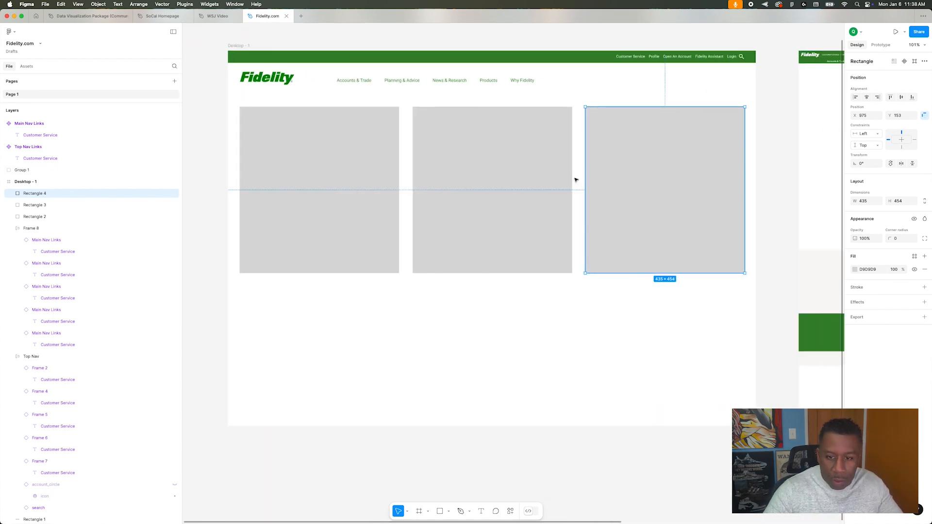
left_click(633, 307)
scroll(633, 308, "right", 8)
scroll(333, 177, "left", 9)
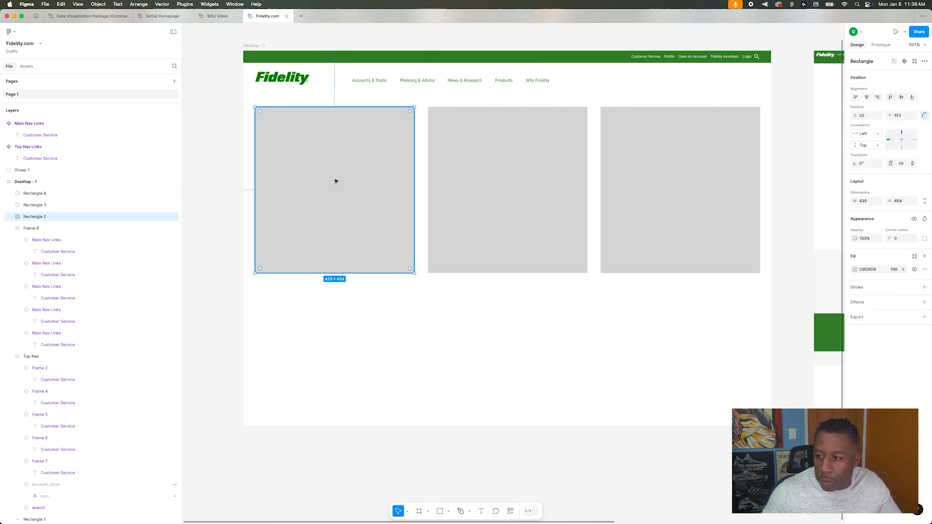
- Switch to Pexels in Chrome, search for photos of older men and open the Old Men collection
left_click(576, 501)
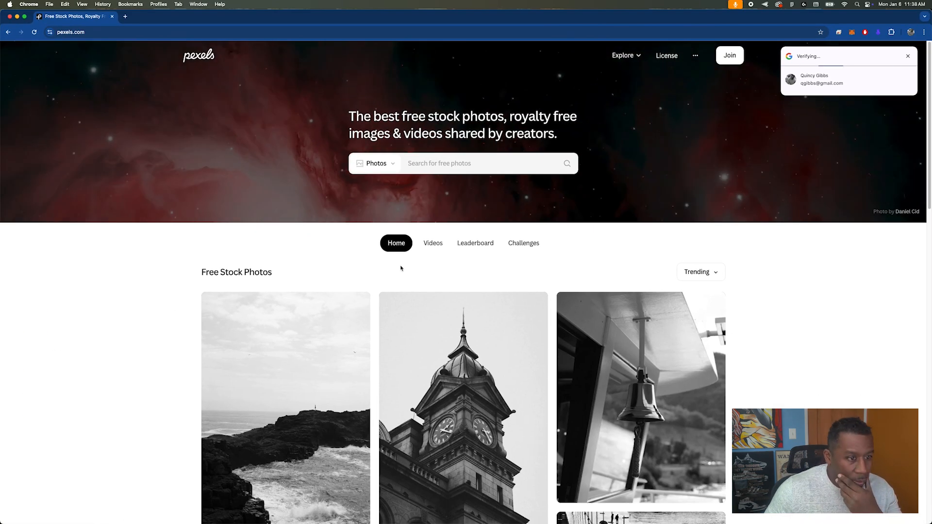
left_click(440, 165)
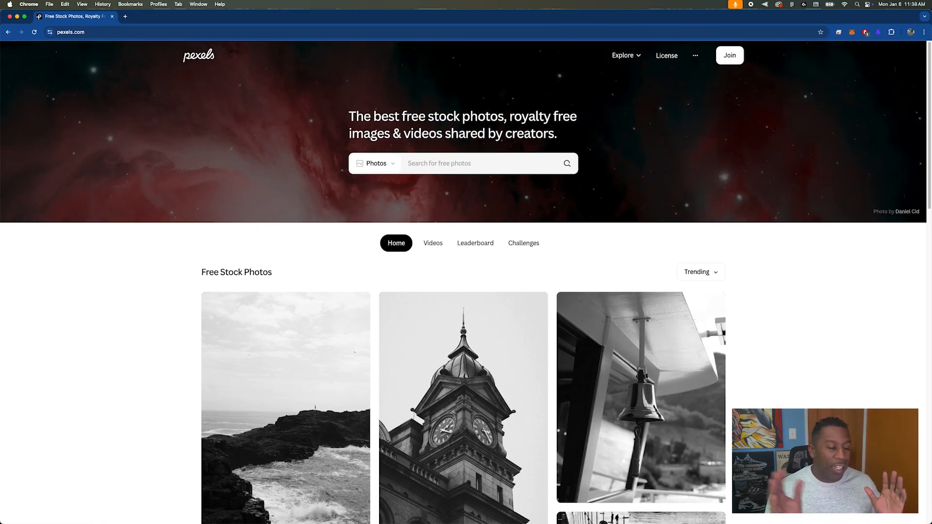
type("older")
left_click(508, 297)
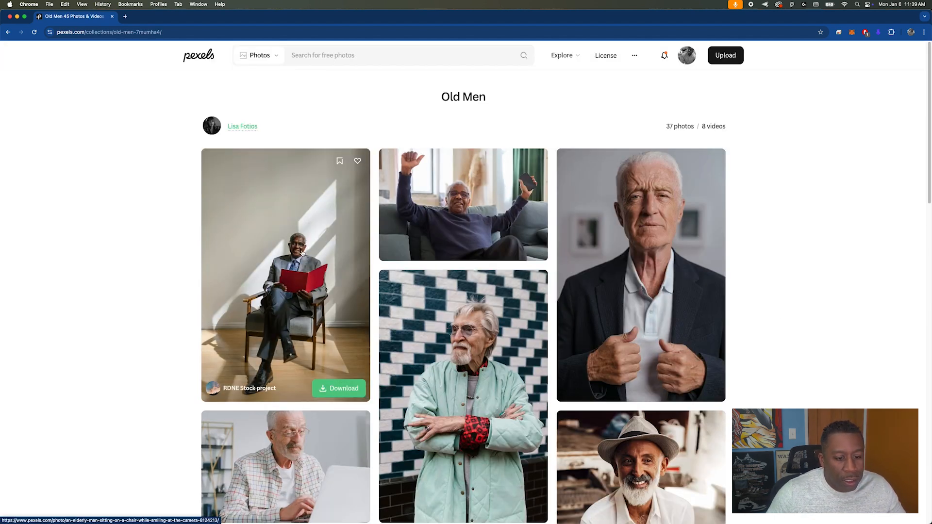
- Download the free photo of the elderly man sitting in a chair with a red folder and return to the collection
left_click(307, 243)
left_click(820, 71)
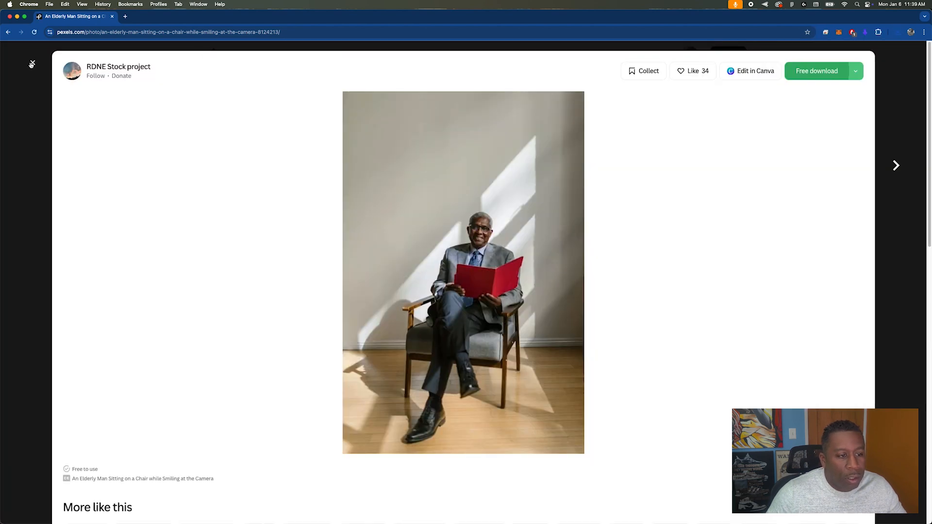
left_click(32, 63)
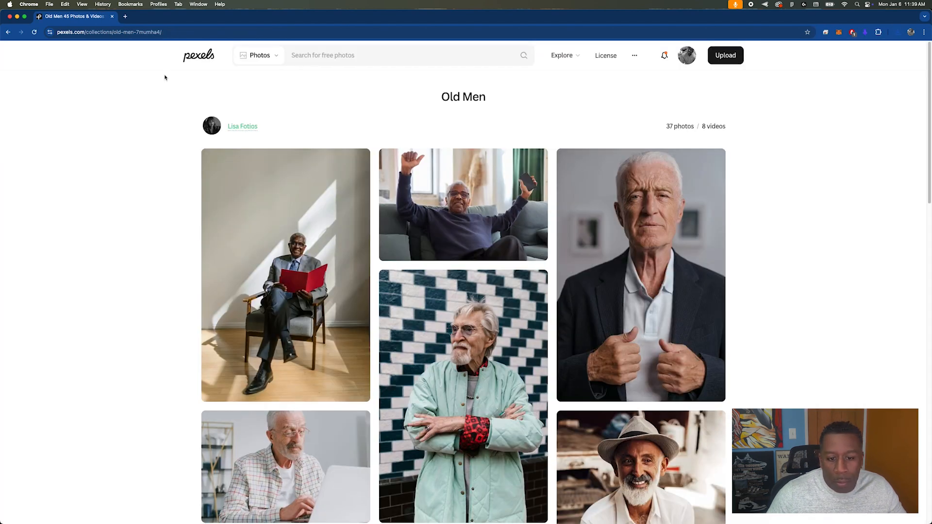
- Return to Figma and place the downloaded Pexels photo in the Desktop - 1 frame
left_click(17, 16)
left_click(627, 507)
left_click_drag(629, 479, 381, 220)
left_click_drag(464, 310, 465, 311)
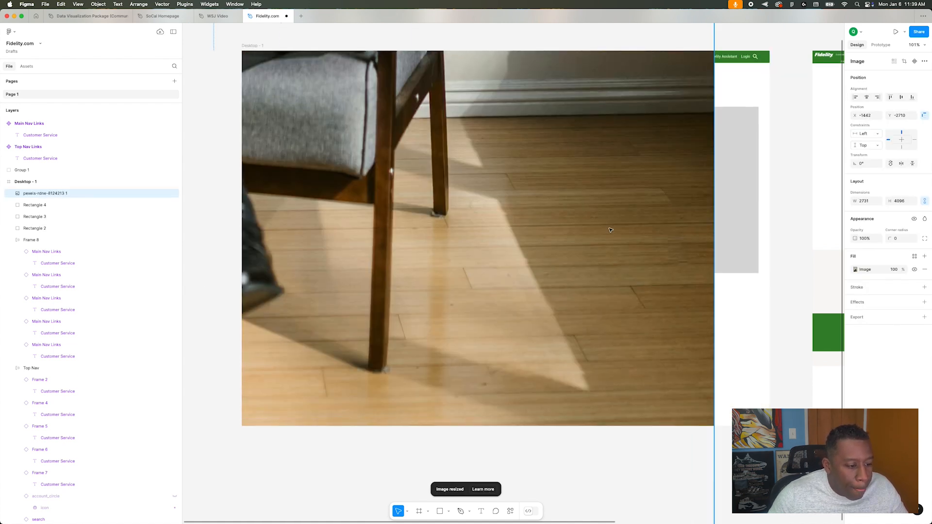
- Scale the photo proportionally to 450 wide and position it over the first column's rectangle
left_click_drag(611, 230, 755, 386)
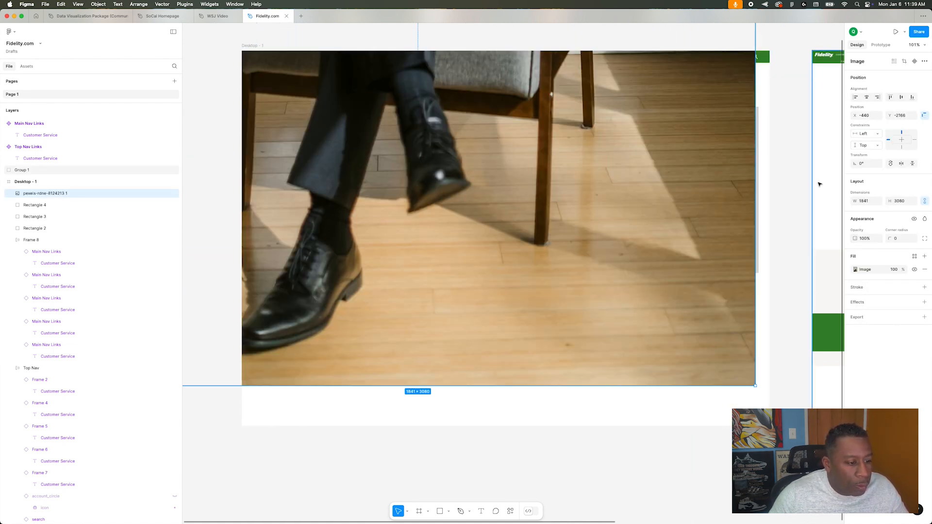
type("450")
key("Return")
scroll(452, 121, "down", 3)
scroll(452, 121, "down", 5)
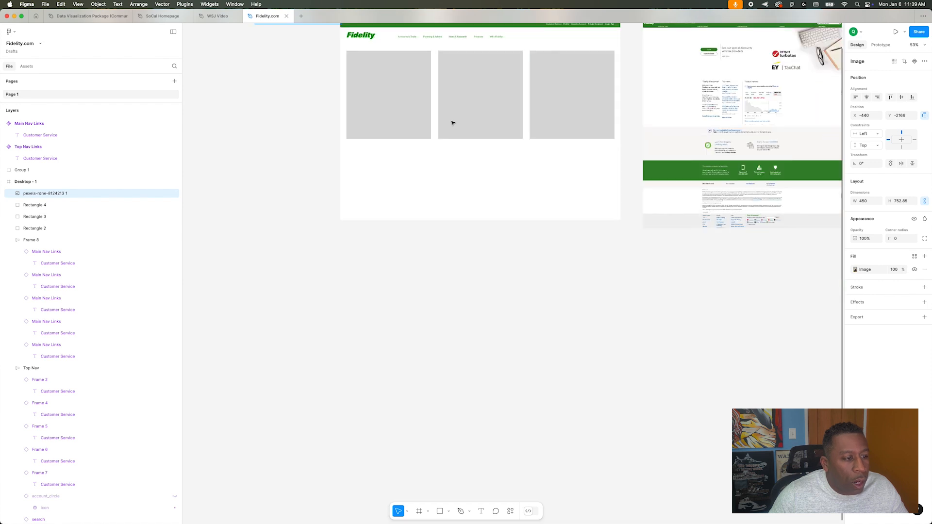
scroll(451, 278, "up", 5)
left_click_drag(386, 64, 400, 317)
- Frame the photo together with the first rectangle, shorten the frame to 454 high and enable Clip content
left_click(333, 135, "shift")
right_click(356, 281)
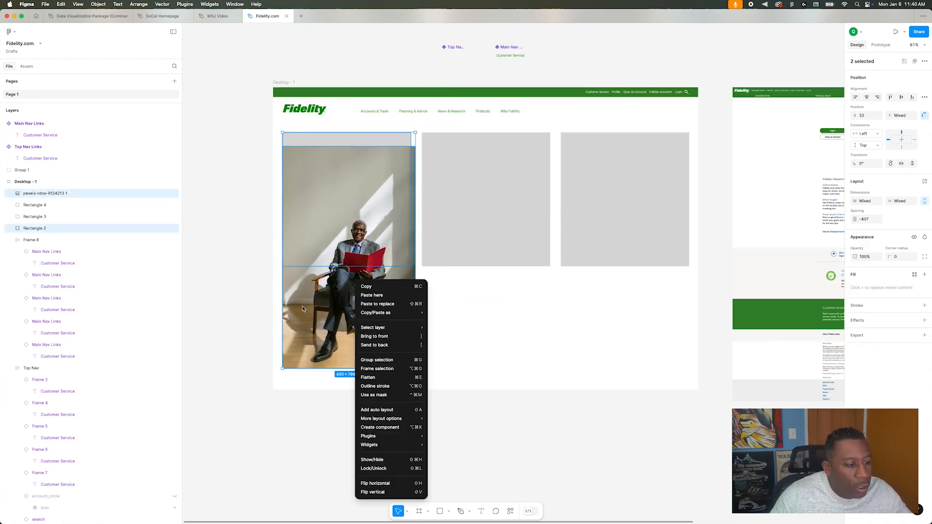
left_click(377, 369)
mouse_move(349, 218)
left_mouse_down()
mouse_move(355, 208)
mouse_move(349, 218)
left_mouse_up()
left_click_drag(358, 368, 359, 291)
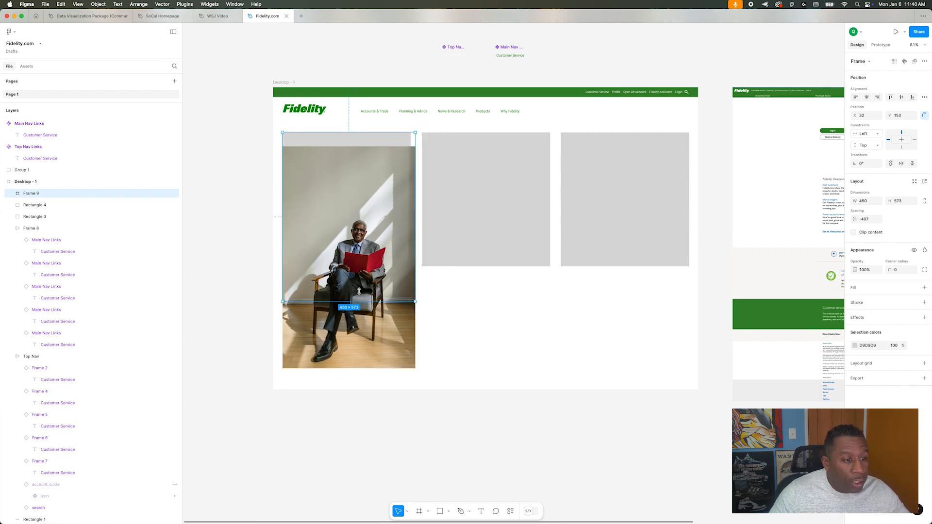
left_click(860, 233)
- Reposition the photo inside its clipped frame and enlarge it to about 606 × 1014 around the seated man
double_click(360, 238)
left_click_drag(361, 238, 360, 160)
left_click(433, 345)
double_click(353, 215)
left_click_drag(419, 293, 460, 369)
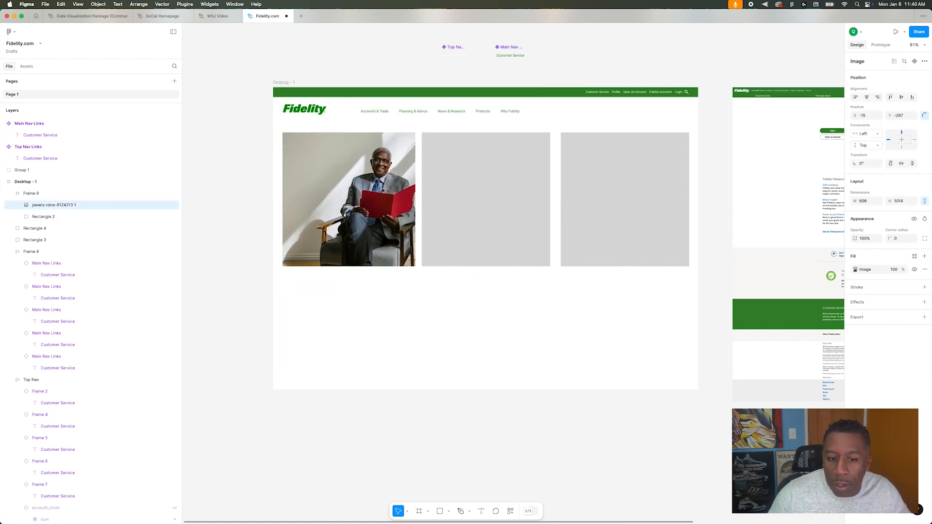
left_click(262, 255)
- Narrow the photo's clipped frame to match the 435 width of the grey rectangles beside it
left_click(484, 214)
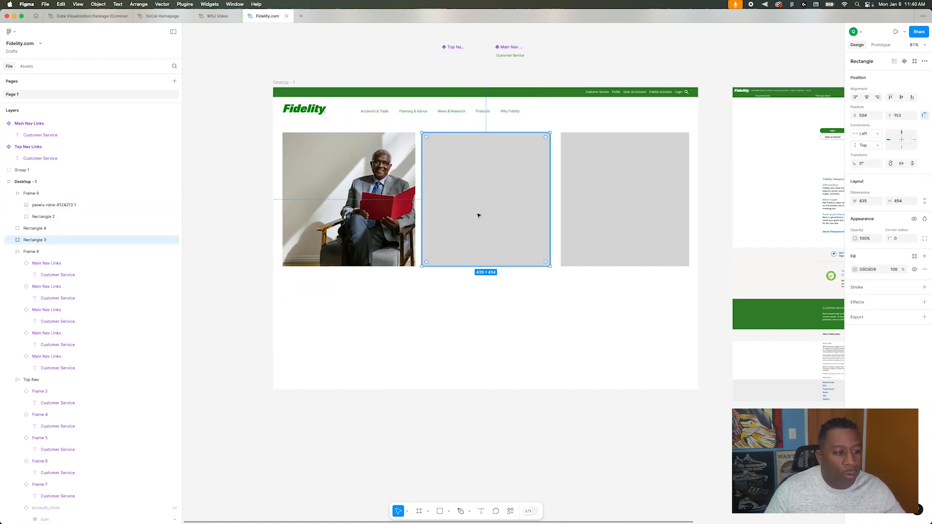
left_click(352, 191)
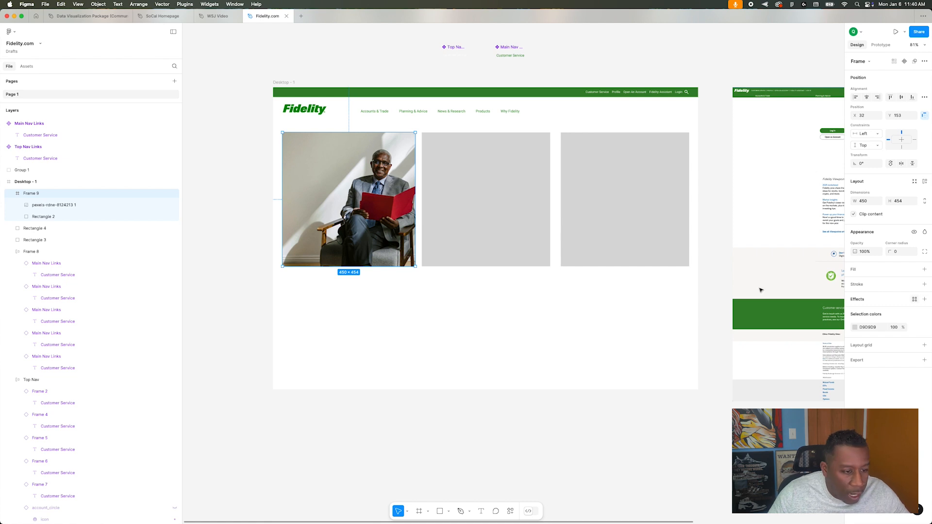
left_click(468, 175)
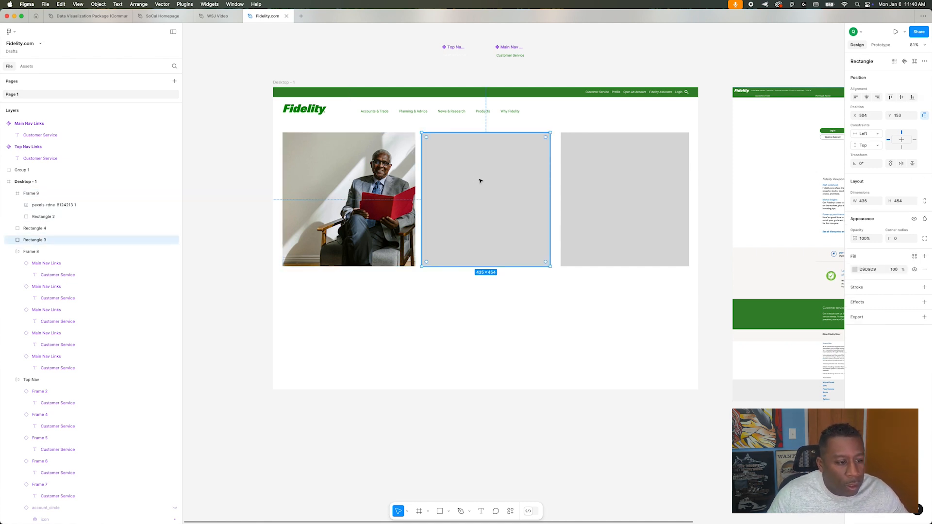
left_click(514, 324)
left_click(391, 209)
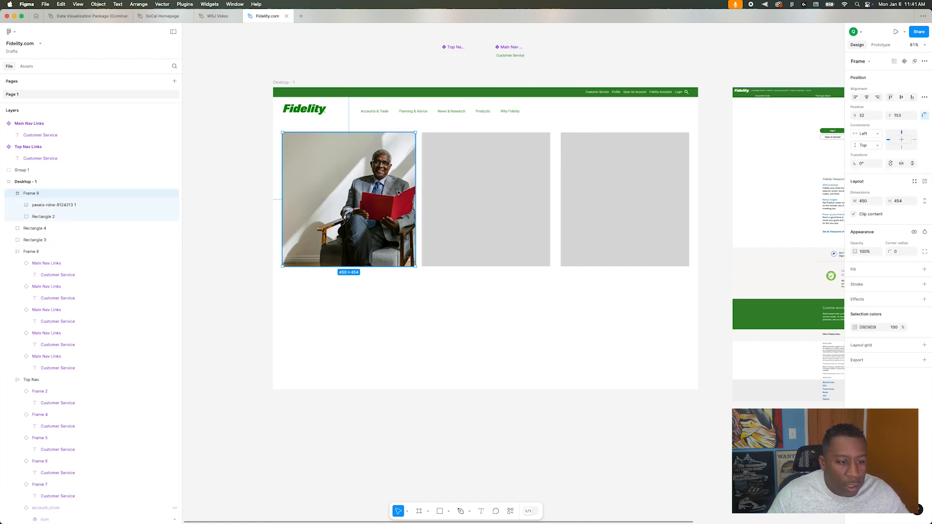
left_click(468, 199)
left_click(398, 194)
left_click_drag(415, 194, 411, 194)
left_click(478, 308)
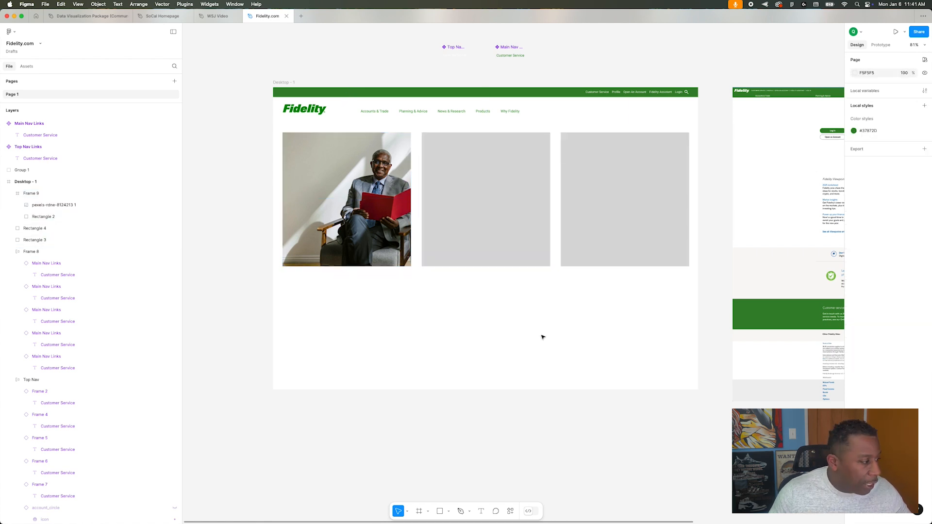
- Preview the images in the Finder's Fidelity folder and place the EY TaxChat logo image on the middle rectangle
left_click(195, 504)
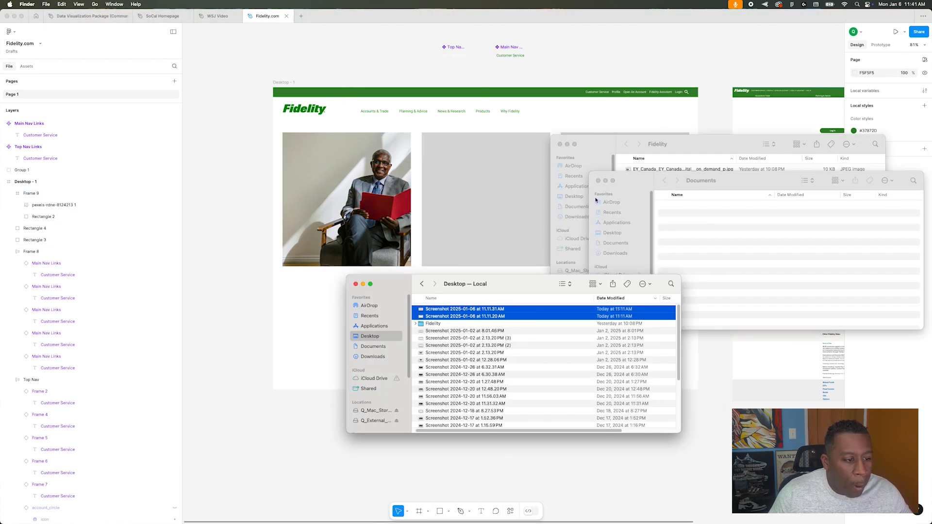
left_click(649, 184)
key("space")
key("space")
left_click(657, 170)
key("space")
key("space")
left_click_drag(628, 170, 459, 206)
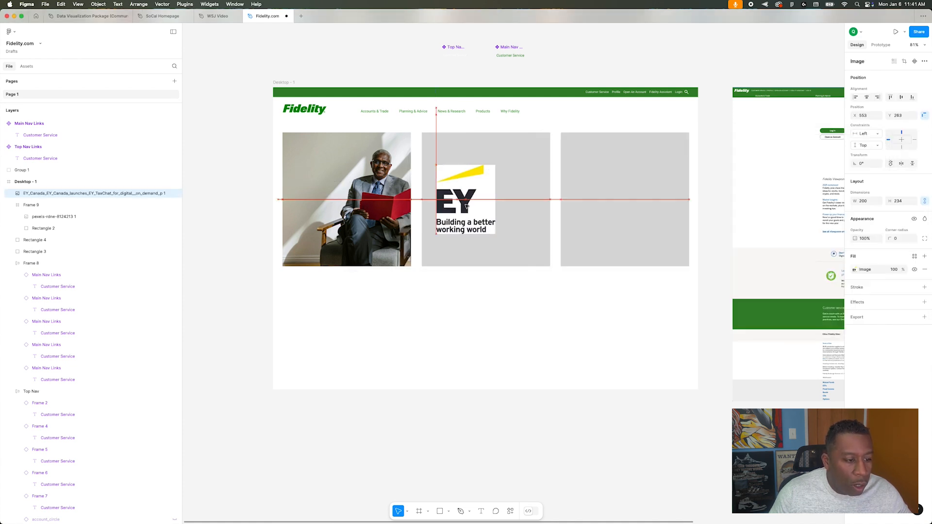
- Reposition the EY logo to X 567, Y 278 over the middle rectangle and undo the further edits to it
double_click(459, 206)
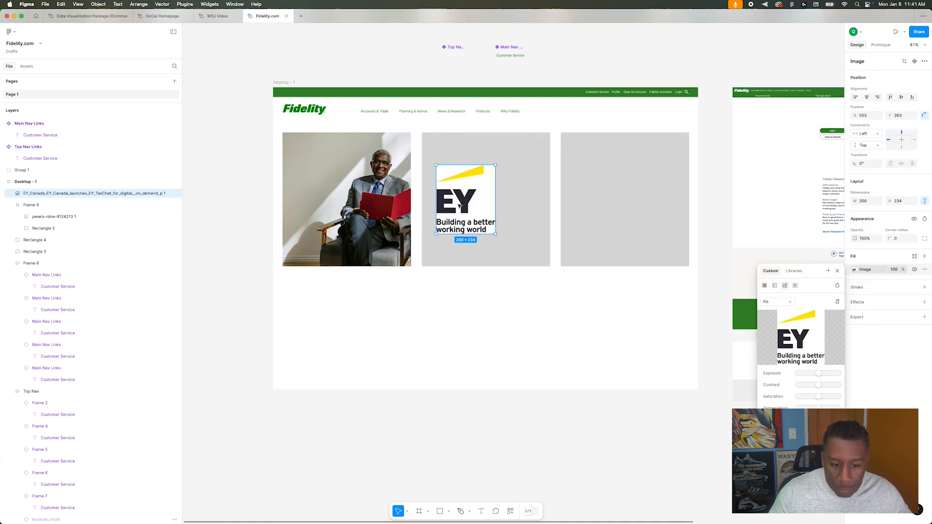
left_click(838, 271)
left_click_drag(471, 203, 472, 227)
key("super+z")
double_click(469, 210)
left_click(472, 232)
key("super+z")
key("super+z")
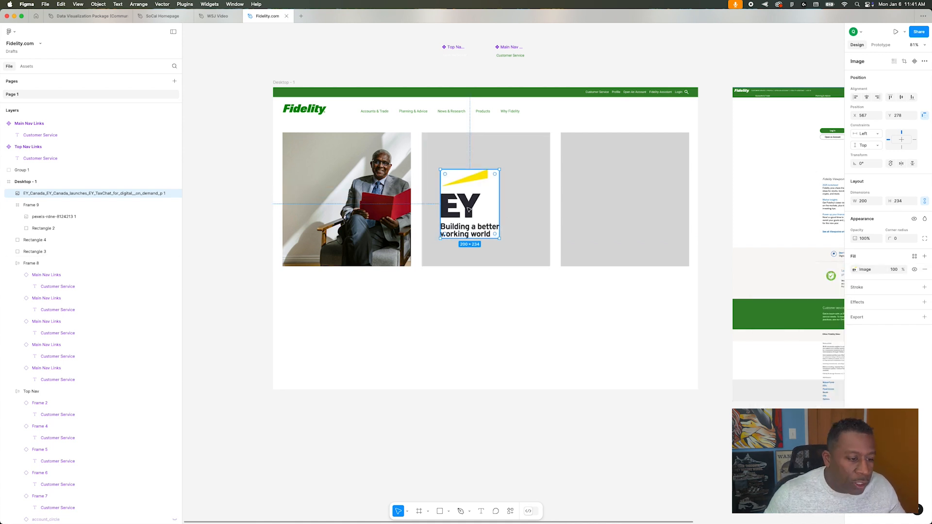
- Try to trim the EY logo image from its bottom edge and undo the change
left_click(428, 512)
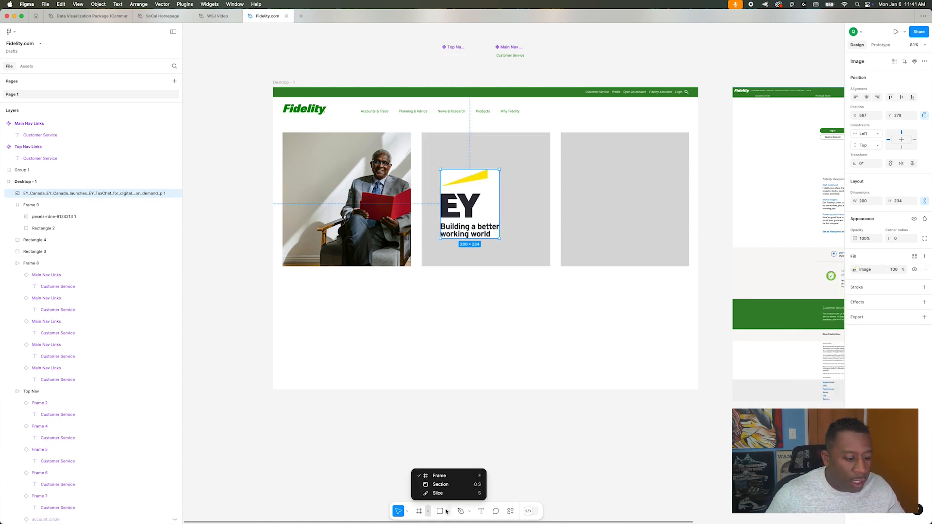
left_click(448, 512)
left_click(530, 454)
double_click(472, 208)
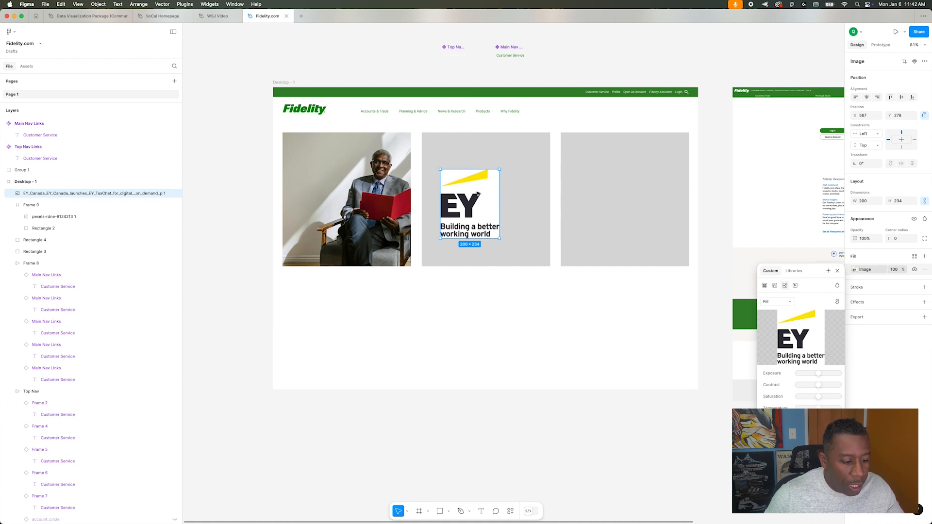
left_click_drag(469, 239, 475, 206)
key("super+z")
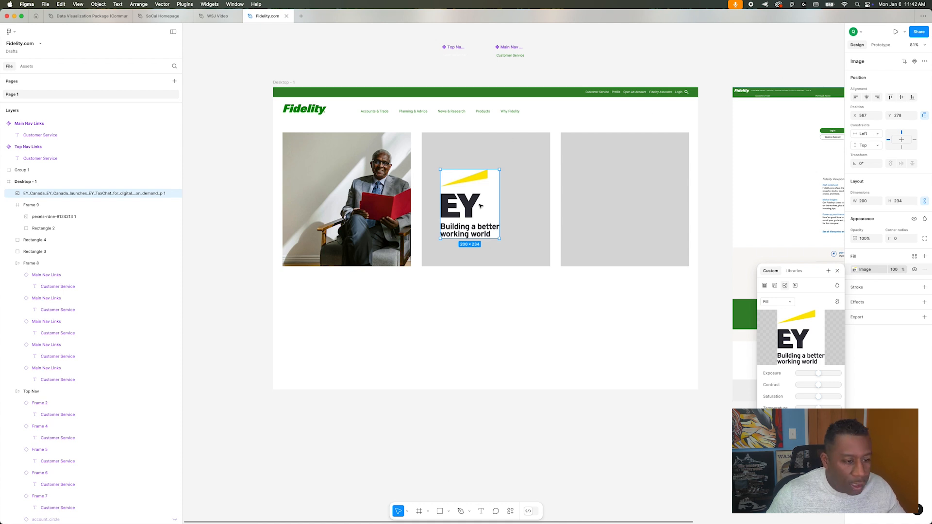
- Delete the EY logo and place the Intuit TurboTax logo from the Fidelity folder on the middle grey rectangle
left_click(407, 512)
left_click_drag(472, 200, 493, 235)
key("BackSpace")
key("super+Tab")
mouse_move(636, 185)
left_mouse_down()
mouse_move(430, 181)
mouse_move(634, 199)
left_mouse_up()
left_click_drag(311, 108, 450, 211)
left_click(558, 417)
- Launch Adobe Photoshop 2025 from the Applications folder
mouse_move(697, 518)
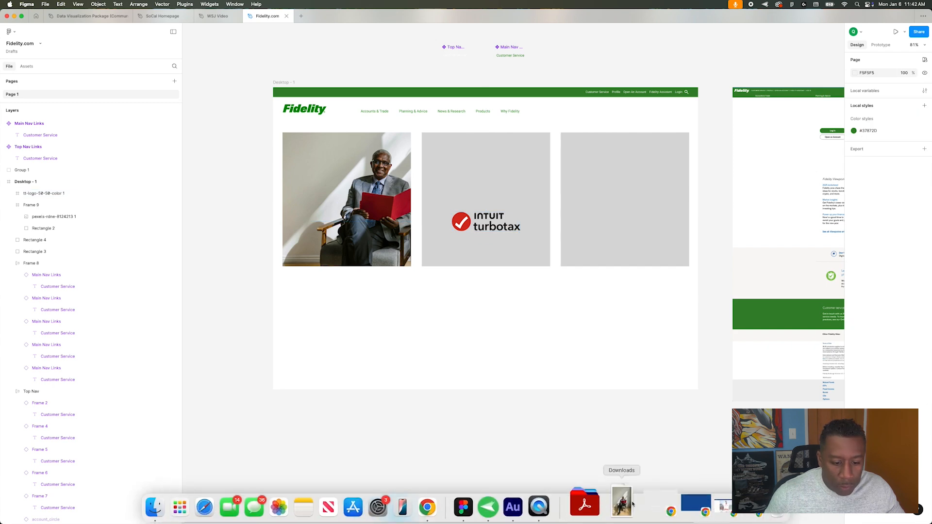
left_click(601, 509)
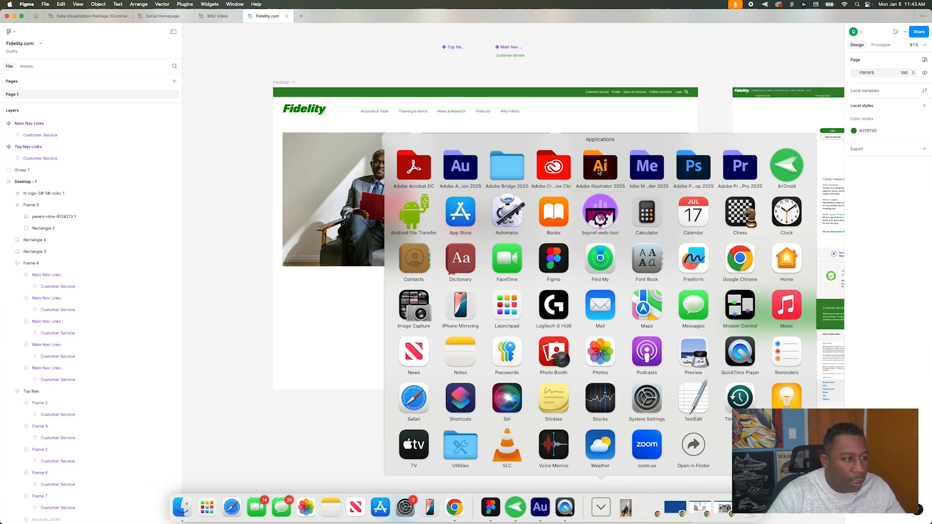
left_click(683, 170)
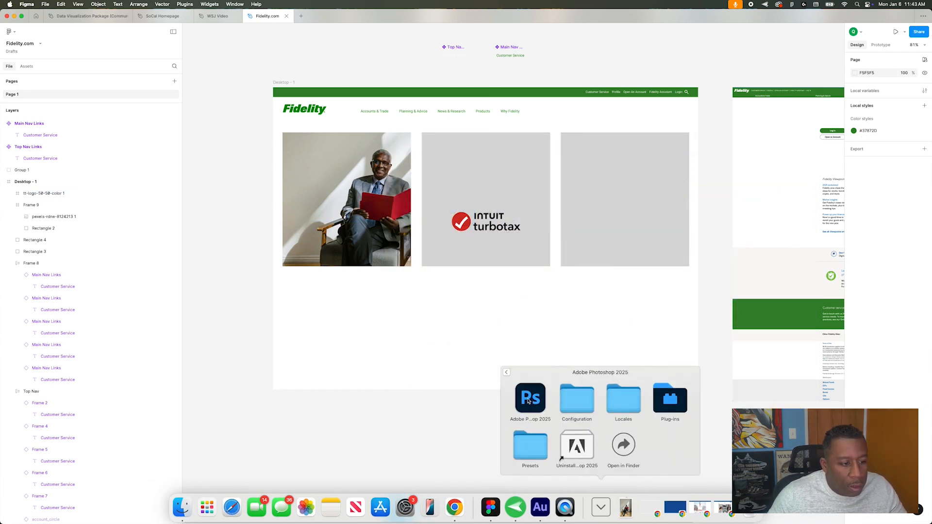
left_click(519, 403)
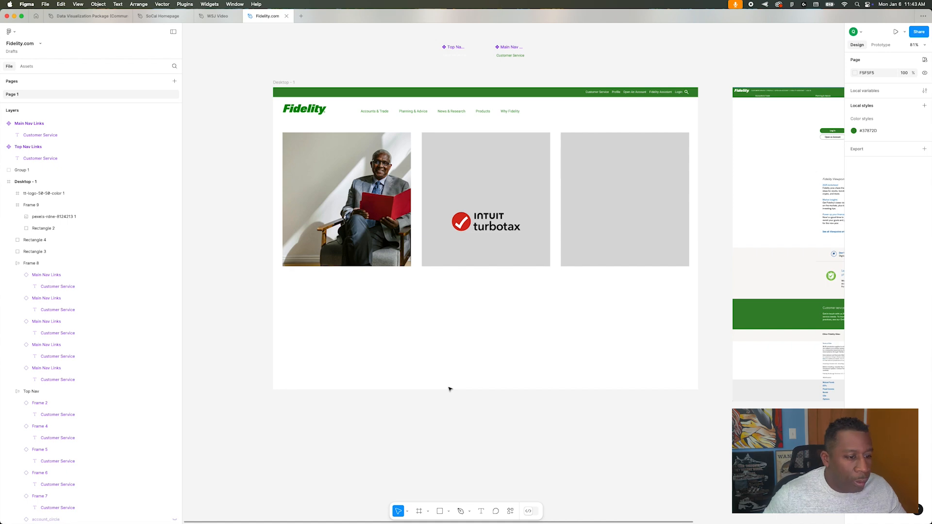
- Select the middle grey rectangle, switch to Chrome and search Pexels for "finance" photos
left_click(488, 165)
left_click(443, 505)
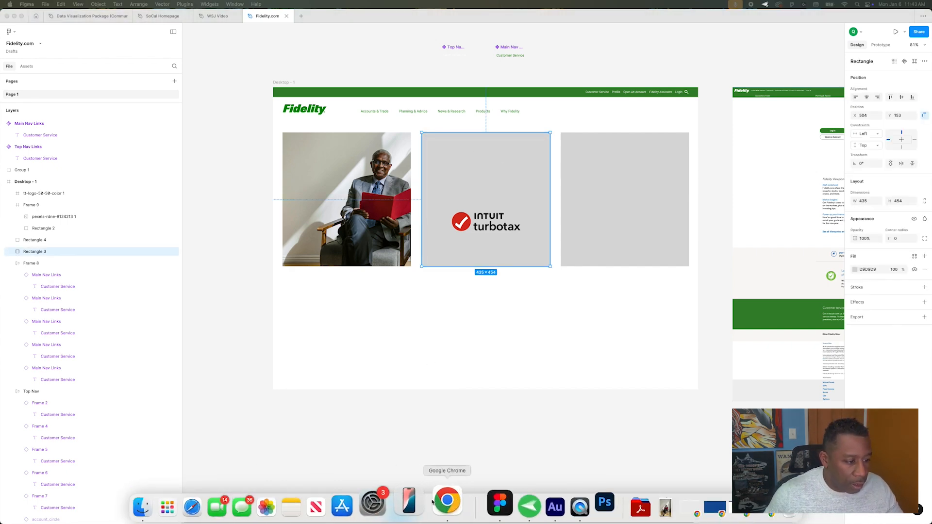
left_click(708, 509)
scroll(555, 269, "down", 5)
scroll(554, 270, "up", 5)
left_click(314, 55)
type("finance")
key("Return")
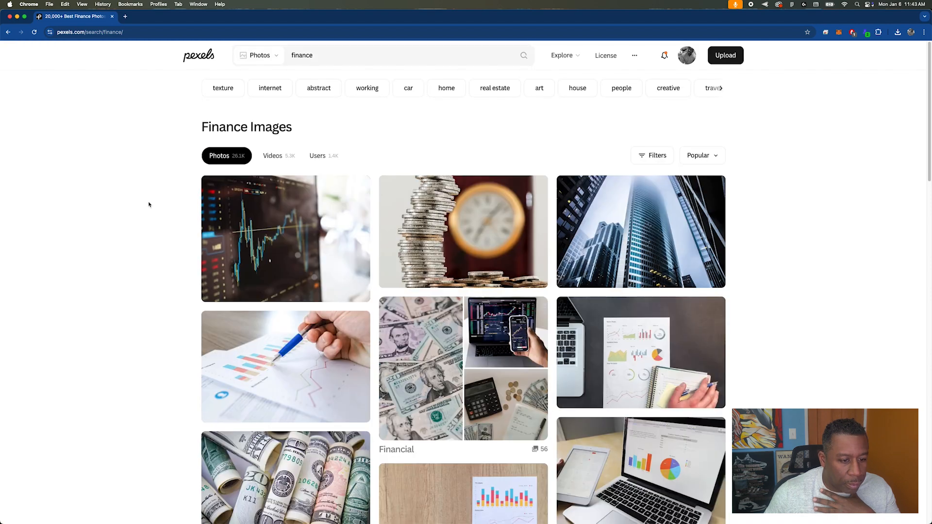
scroll(148, 202, "down", 5)
scroll(151, 203, "up", 5)
- Search Pexels for "help" photos
type("/")
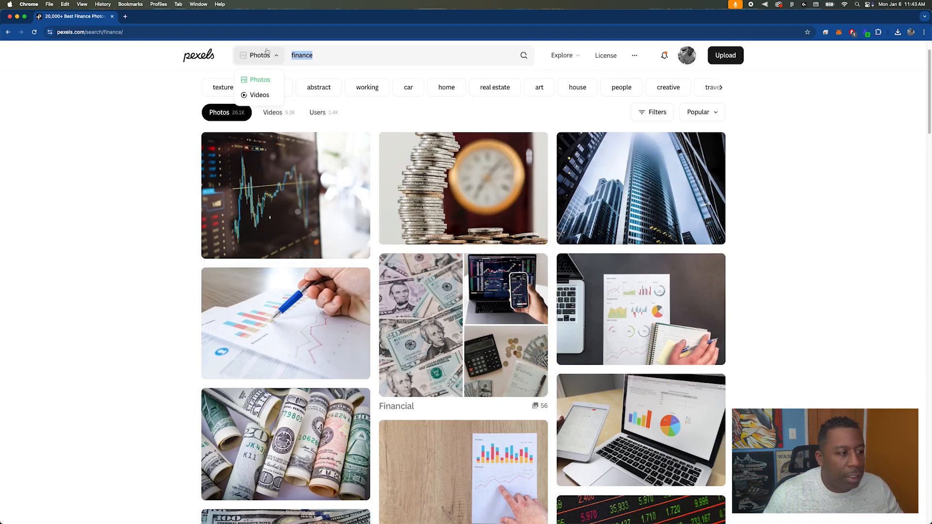
type("help")
key("Return")
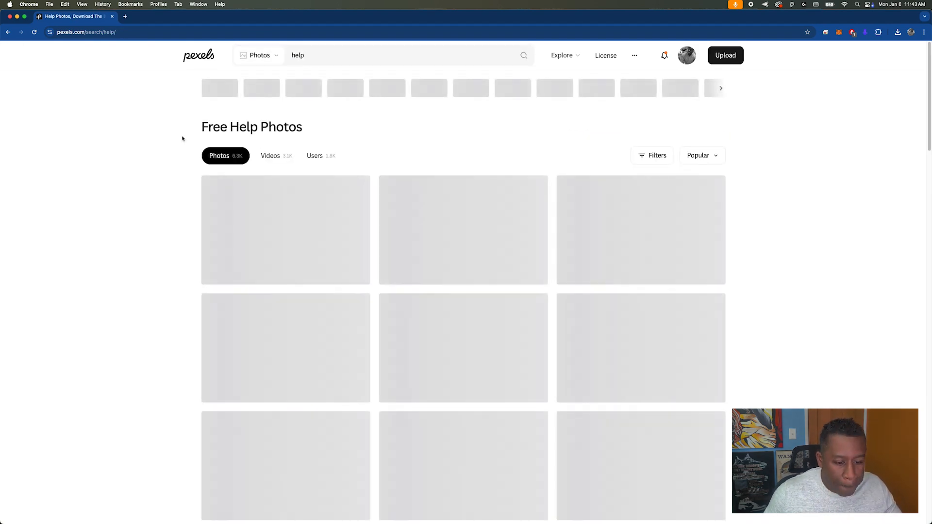
key("super+Tab")
key("super+Tab")
key("Up")
key("Up")
left_click(208, 302)
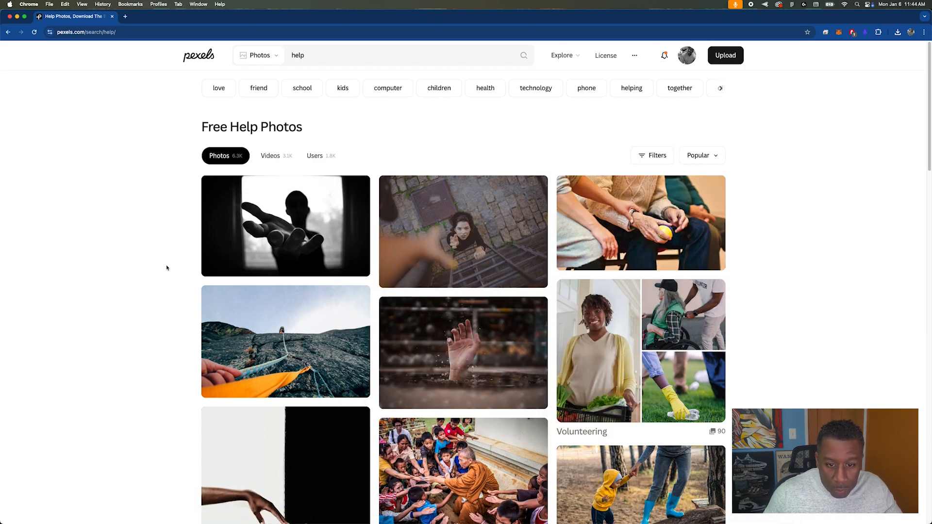
- Open the Pexels photo of two clasped hands with a checkered sleeve and download it for free
scroll(166, 266, "down", 8)
left_click(560, 235)
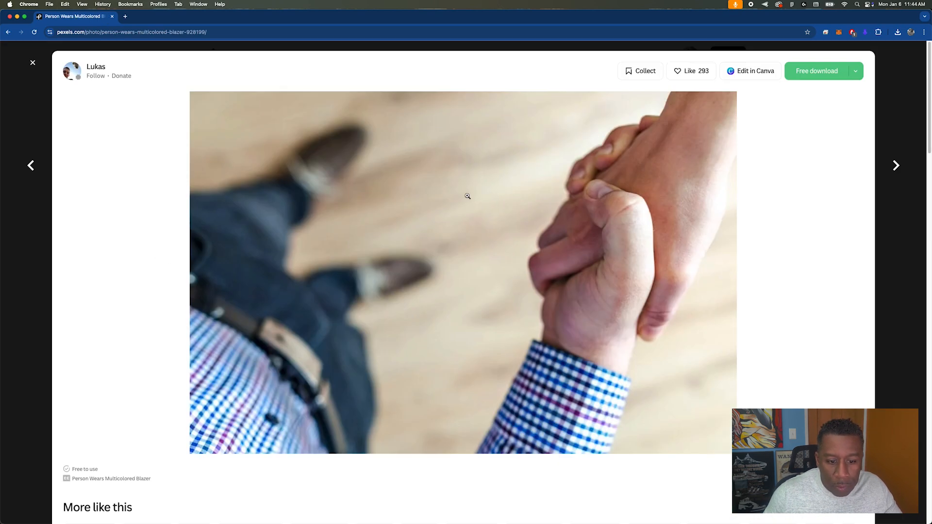
left_click(810, 73)
key("Escape")
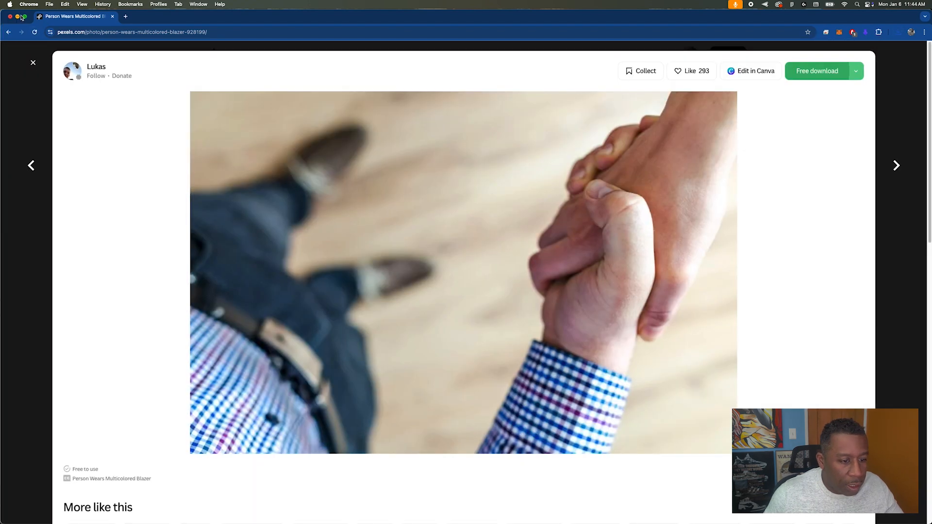
- Switch back to Figma and change the middle rectangle's solid fill to an image fill
key("super+Tab")
left_click(265, 237)
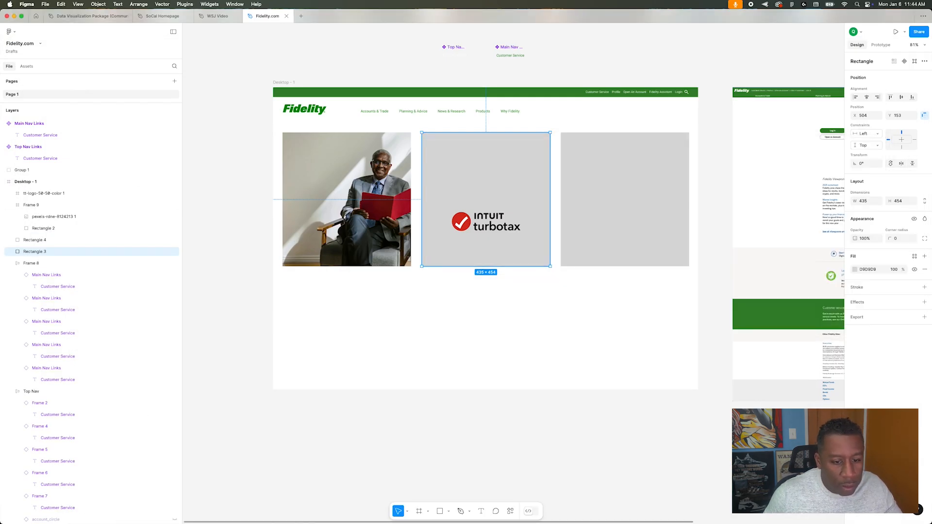
left_click(639, 505)
left_click(471, 150)
double_click(471, 151)
key("Escape")
left_click(915, 256)
left_click(771, 270)
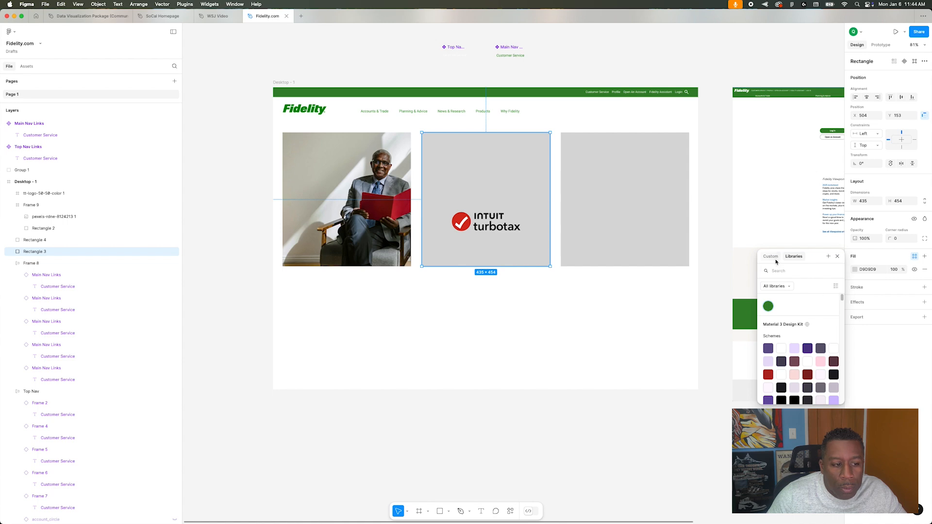
left_click(785, 286)
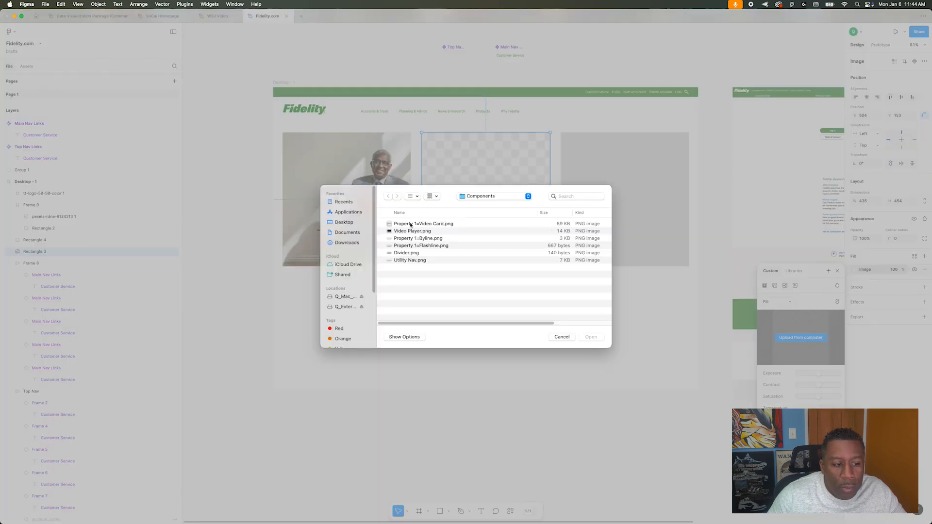
- Preview the downloaded clasped-hands photo in Downloads and load it as the middle rectangle's image fill
left_click(346, 244)
left_click(422, 225)
key("space")
key("space")
left_click(591, 337)
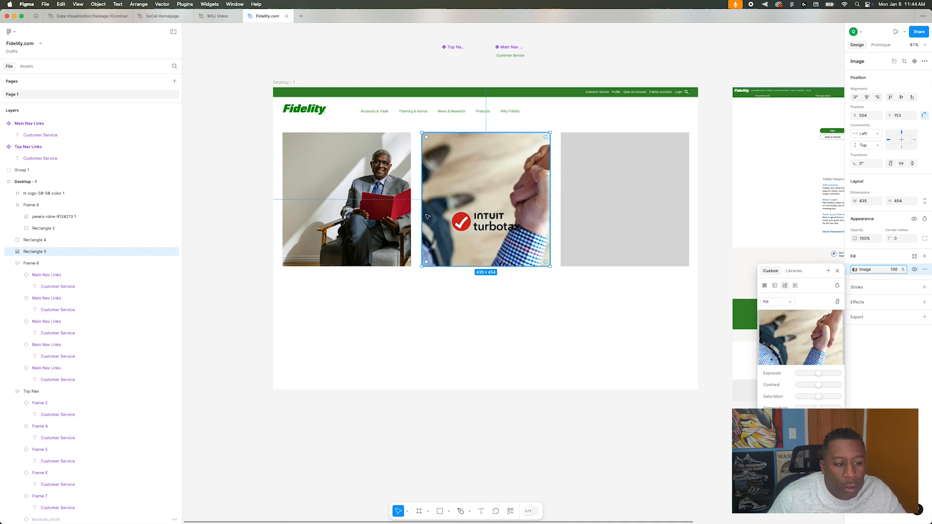
- Keep the photo's scaling mode at Fill, adjust its color sliders, and deselect the rectangle
left_click(777, 302)
left_click(804, 307)
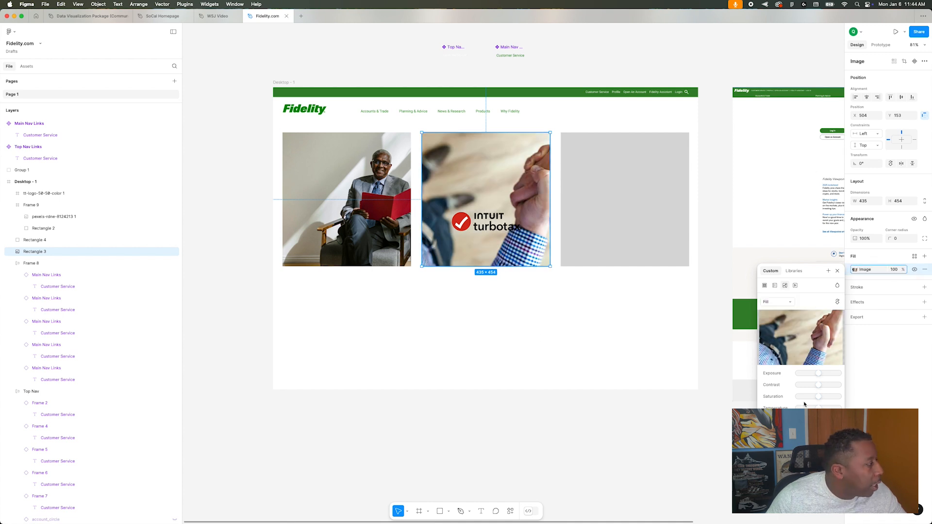
left_click_drag(819, 409, 805, 388)
mouse_move(819, 432)
left_mouse_down()
mouse_move(830, 432)
mouse_move(811, 432)
left_mouse_up()
left_click(213, 228)
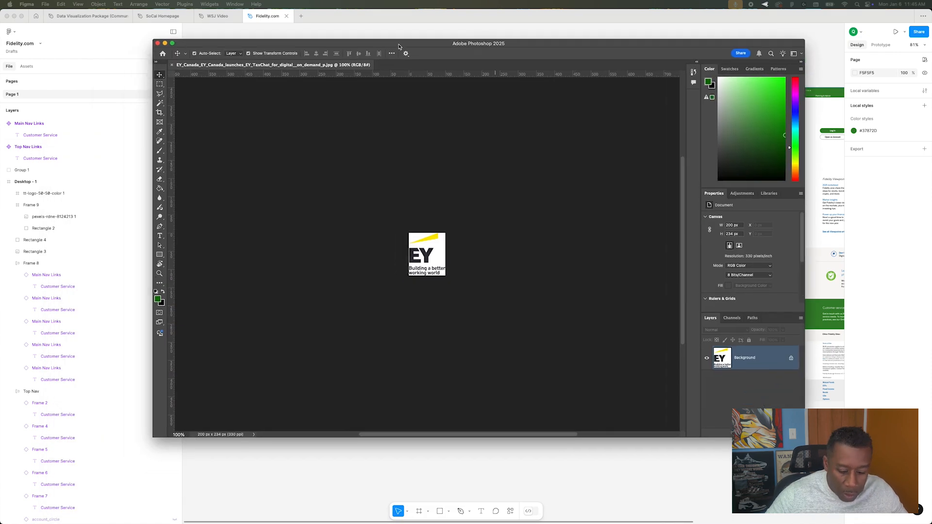
- In Photoshop, widen the EY logo's canvas to 600 pixels toward the right with a white extension color
left_click(100, 5)
left_click(115, 59)
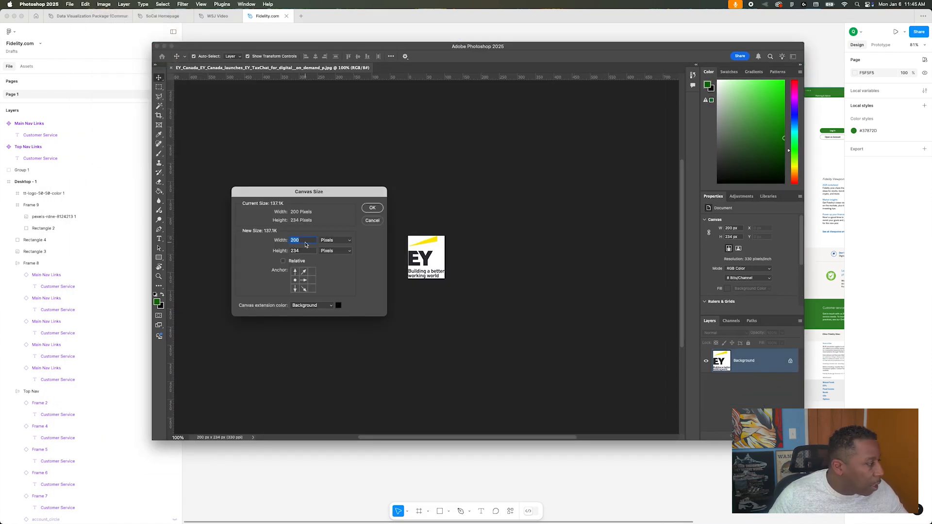
type("600")
left_click(340, 305)
left_click(406, 203)
key("Return")
key("Return")
- Select the "Building a better working world" tagline below the EY letters and cover it with a white fill
key("m")
left_click_drag(406, 268, 471, 284)
key("BackSpace")
key("Return")
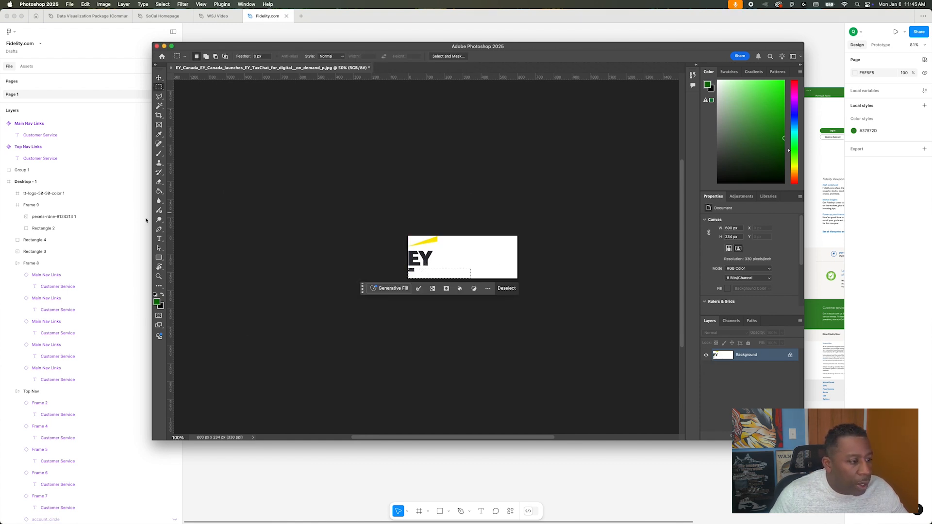
key("BackSpace")
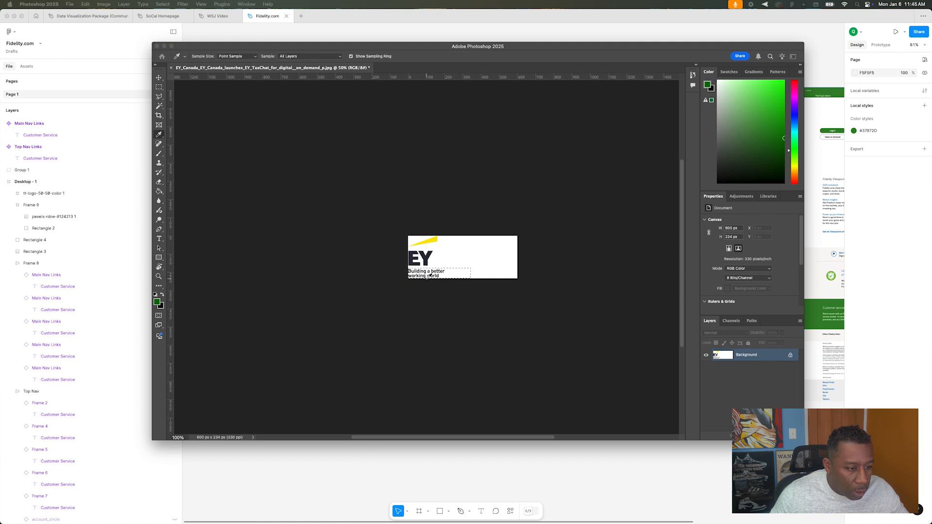
key("Return")
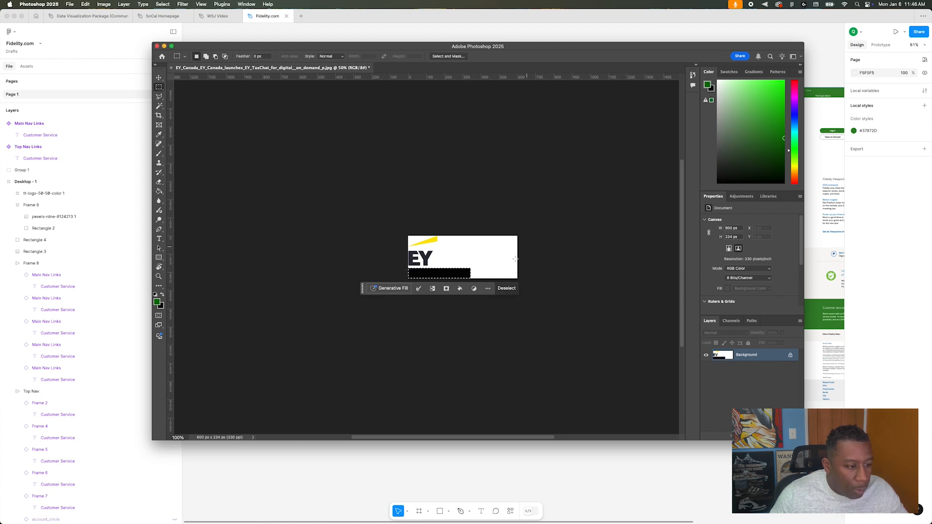
key("super+z")
key("BackSpace")
left_click(286, 178)
left_click(285, 185)
left_click(570, 197)
left_click(319, 179)
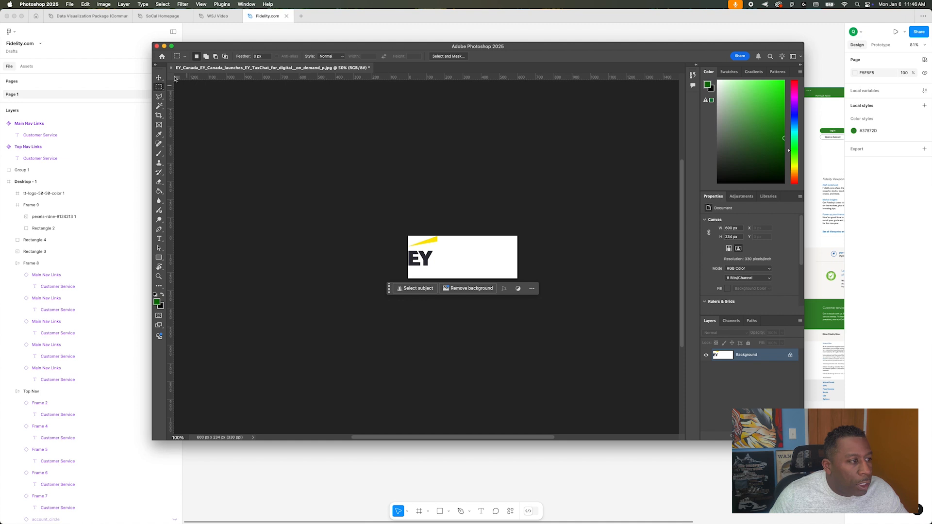
- Draw a thin vertical divider about 1 px wide and 83 px high to the right of the EY letters
left_click(159, 258)
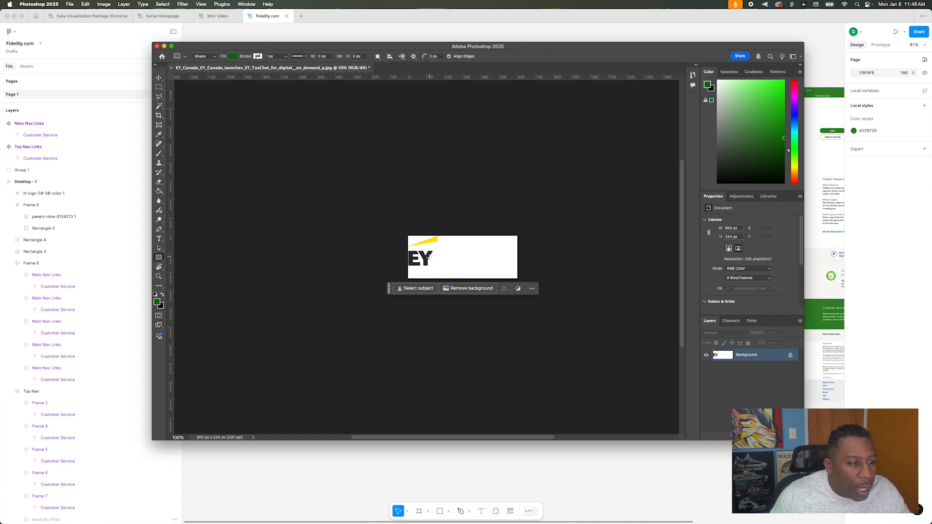
left_click(439, 251)
left_click_drag(439, 266, 439, 266)
scroll(439, 265, "up", 5)
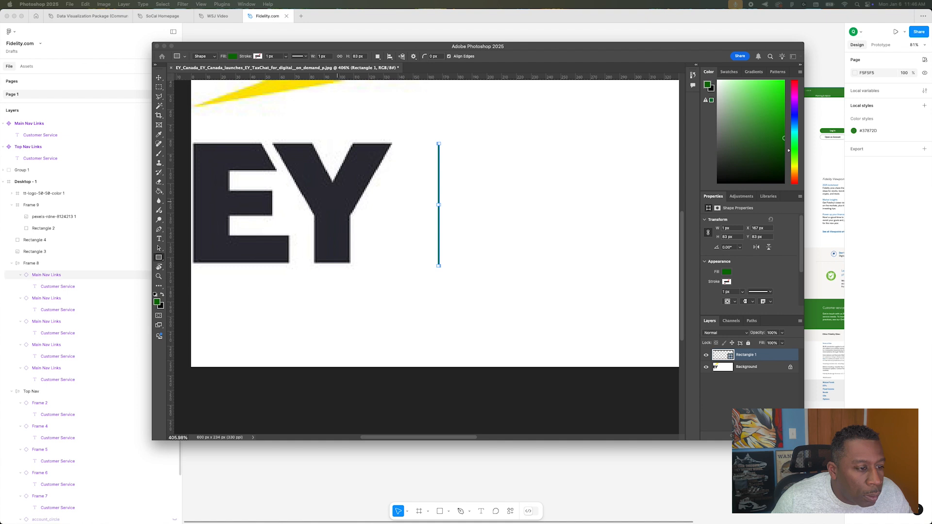
- Recolor the divider's fill with the dark color sampled from the EY letters
left_click(376, 284)
left_click(458, 298)
left_click(355, 181)
left_click(562, 199)
- Add horizontal guides along the top and bottom edges of the EY letters
left_click(160, 77)
left_click(422, 108)
key("super+o")
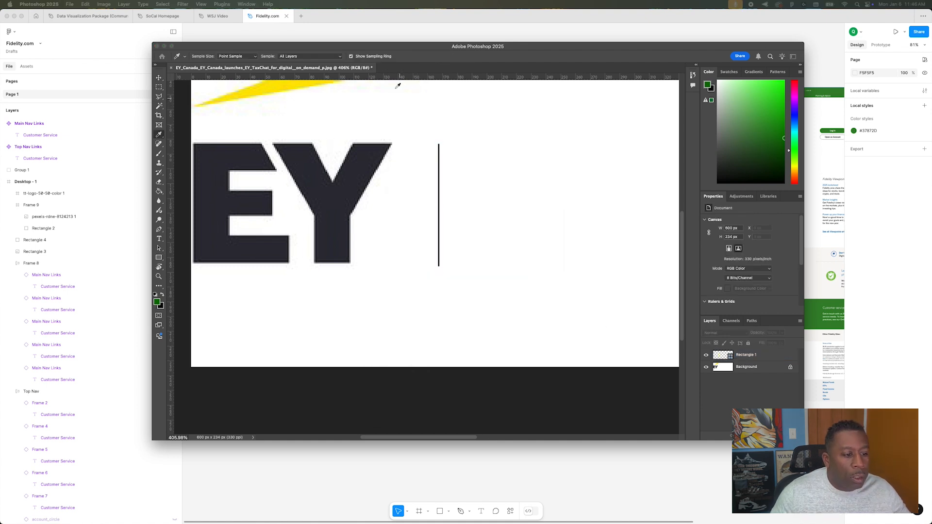
left_click_drag(498, 77, 486, 262)
- Resize the divider vertically to span the two guides at the EY letters' height, and hide the guides
left_click(439, 246)
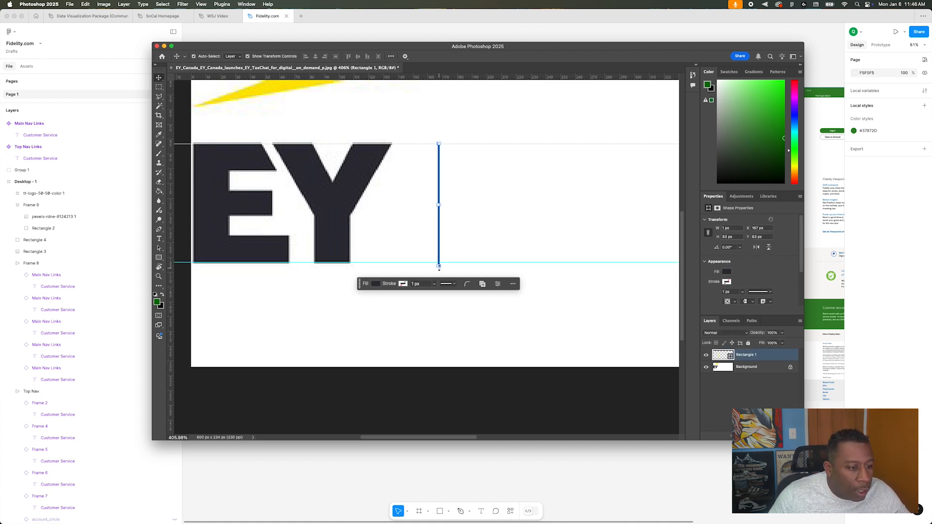
key("super+t")
left_click_drag(439, 204, 442, 204)
left_click(480, 281)
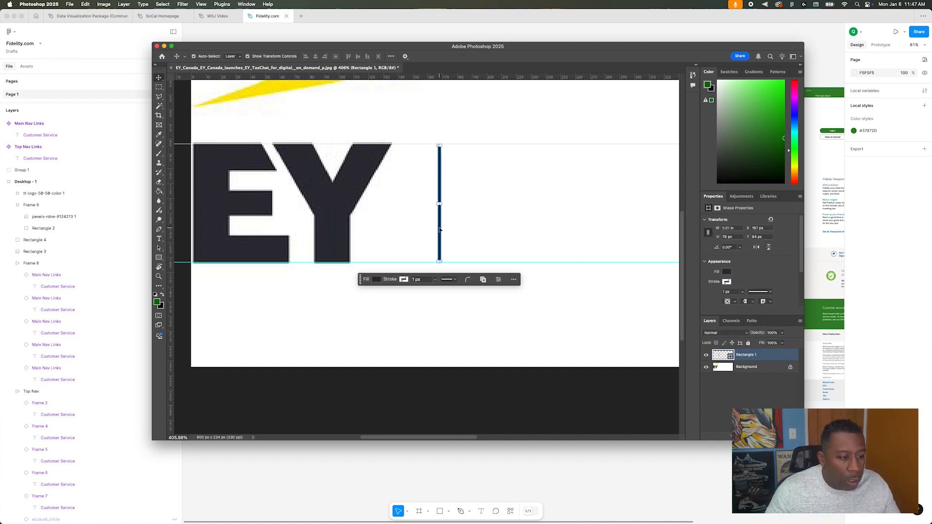
key("super+t")
left_click_drag(439, 145, 440, 142)
key("Return")
left_click(486, 249)
key("super+semicolon")
- Add the text "TAX CHAT" to the right of the divider and color it with the EY letters' dark tone
scroll(491, 240, "down", 4)
scroll(491, 242, "right", 3)
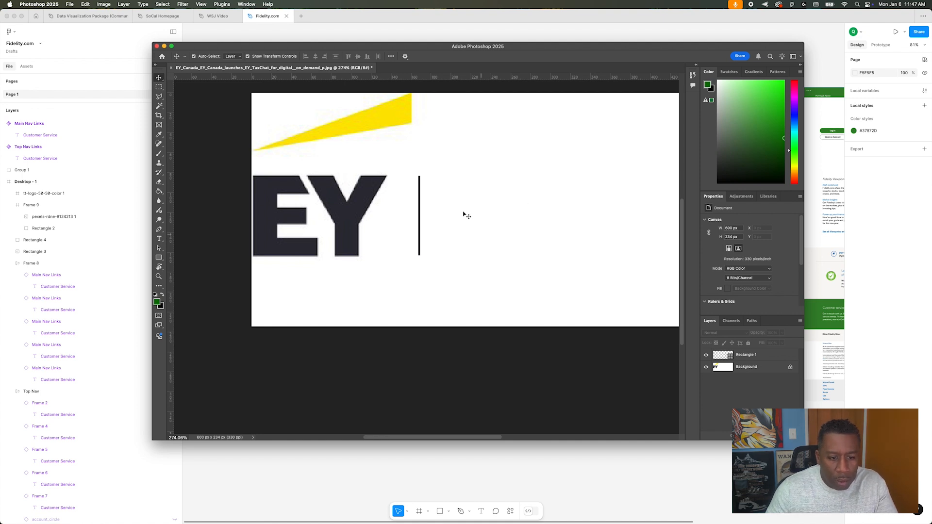
key("t")
left_click(465, 214)
type("TAX CHAT")
key("super+a")
left_click(488, 234)
left_click(407, 295)
left_click(365, 197)
left_click(569, 198)
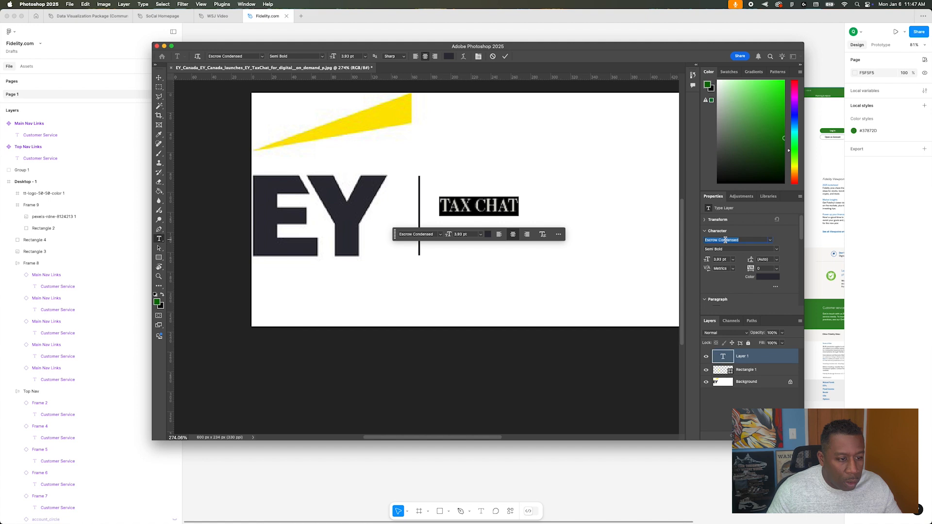
- Set the text's font to Roboto Regular and turn off All Caps so it reads "Tax Chat"
type("Roboto")
key("Down")
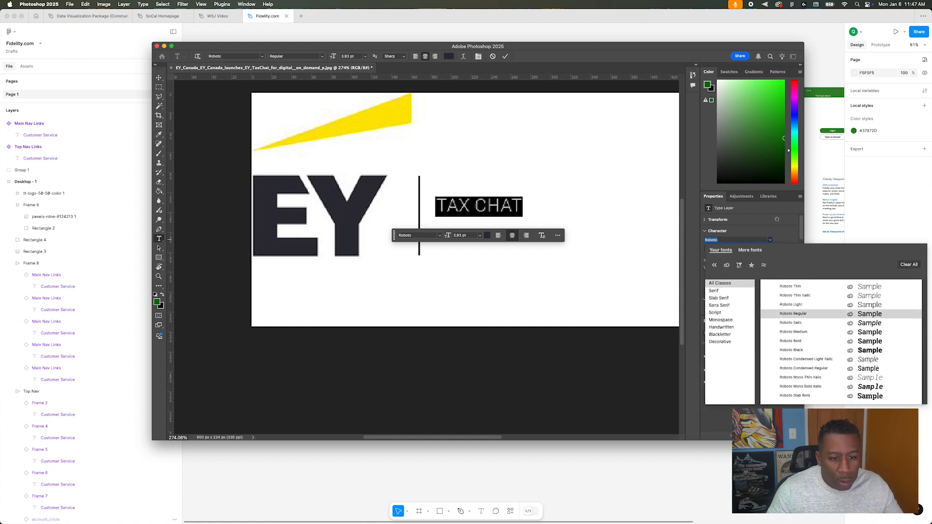
key("Return")
left_click(776, 289)
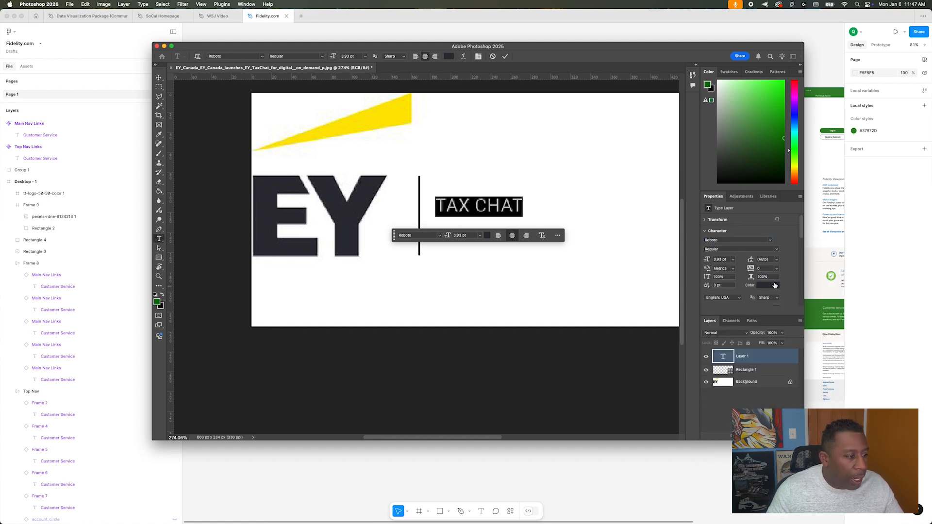
scroll(775, 275, "down", 8)
left_click(708, 263)
left_click(488, 206)
key("ctrl+Return")
- Scale the Tax Chat text up to about 471% and position it directly beside the divider
key("ctrl+t")
left_click_drag(515, 214, 672, 276)
left_click_drag(443, 244, 353, 278)
left_click_drag(414, 227, 491, 212)
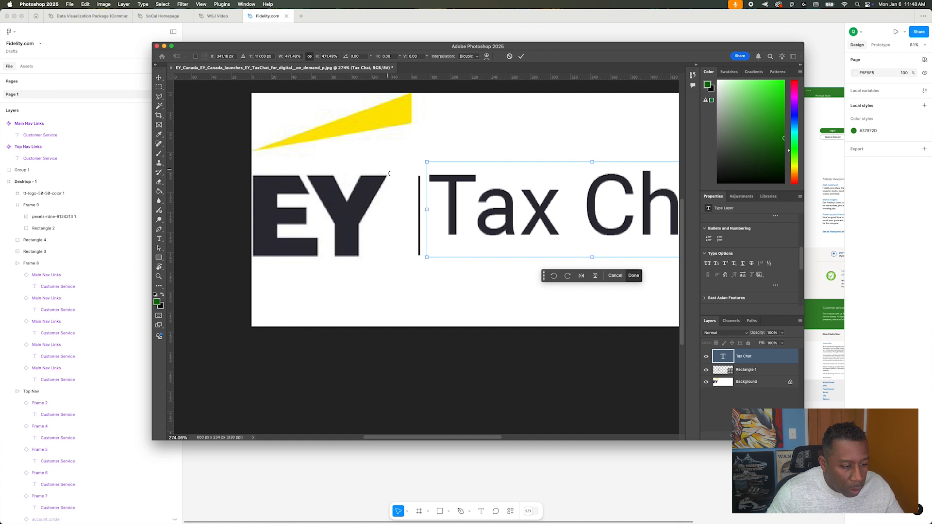
left_click(159, 239)
key("Return")
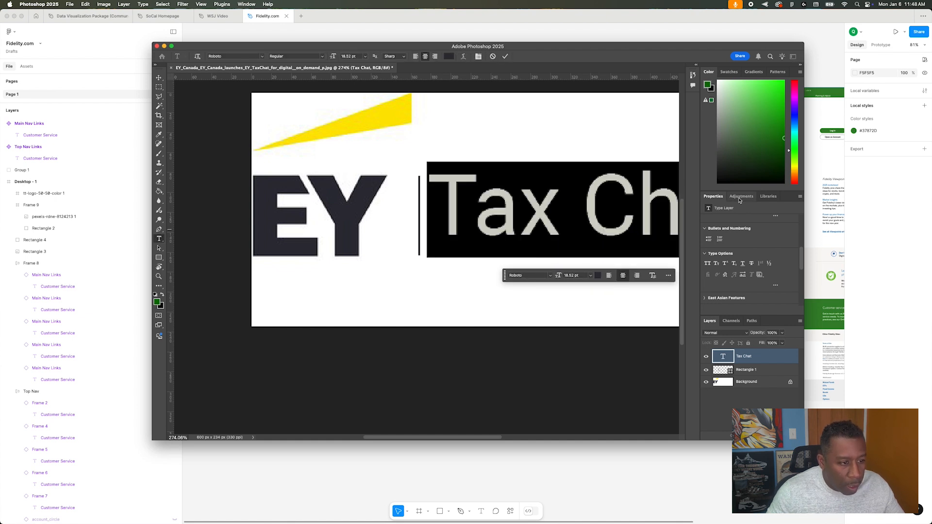
- Increase the Tax Chat text's font size to 24 pt
left_click(354, 56)
type("22")
key("Return")
left_click_drag(450, 146, 484, 160)
left_click_drag(342, 57, 374, 54)
key("Up")
key("Up")
key("Up")
left_click(473, 189)
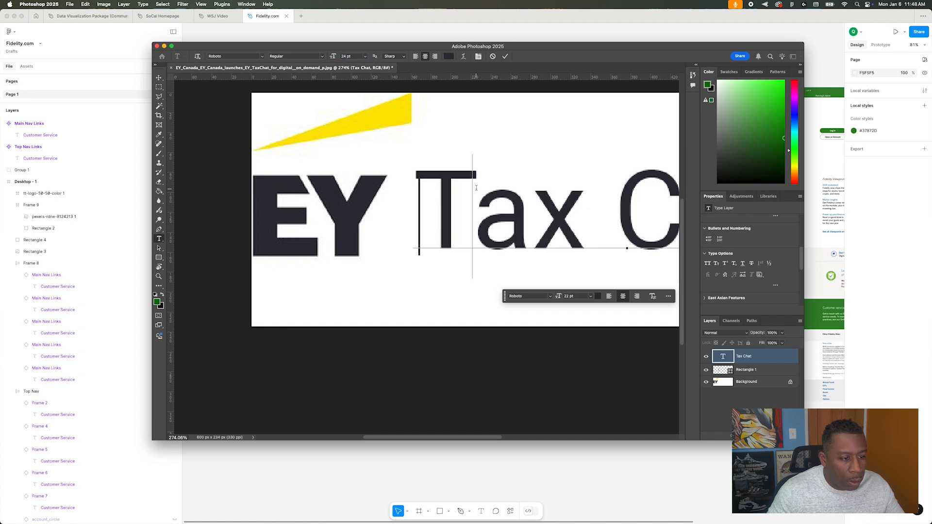
- Move the Tax Chat text clear of the divider and fine-tune its scale and placement
left_click(158, 79)
left_click_drag(446, 191, 468, 198)
key("super+t")
left_click_drag(438, 286, 428, 288)
key("Return")
left_click_drag(479, 192, 490, 191)
- Shift the divider and Tax Chat text away from the EY letters and even out the spacing between them
left_click(419, 201, "shift")
left_click_drag(420, 201, 431, 198)
double_click(483, 181)
key("Escape")
left_click_drag(483, 182, 491, 182)
key("super+minus")
key("super+minus")
key("super+minus")
key("super+minus")
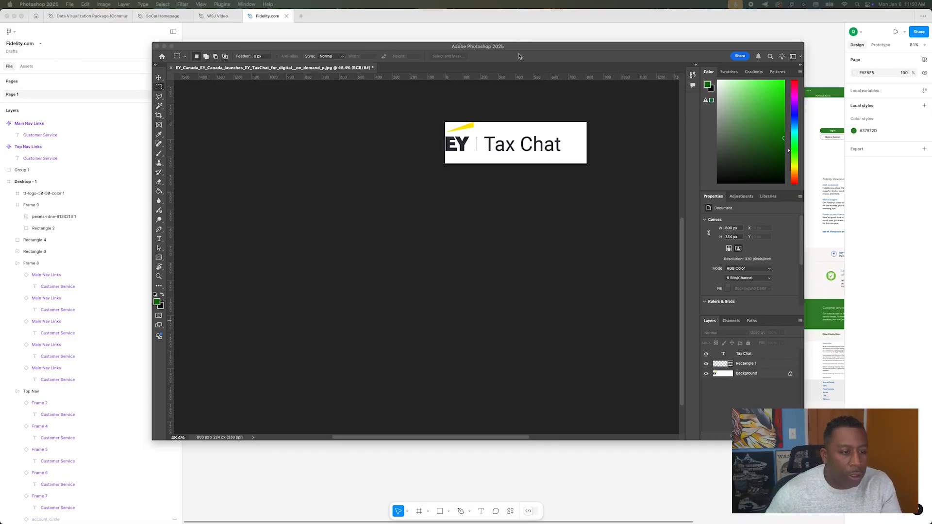
- Narrow the EY Tax Chat logo's canvas to 675 px, anchored at its left edge, keeping the 234 px height
left_click_drag(521, 47, 513, 53)
left_click_drag(415, 120, 555, 182)
left_click(103, 4)
left_click(127, 66)
left_click(295, 280)
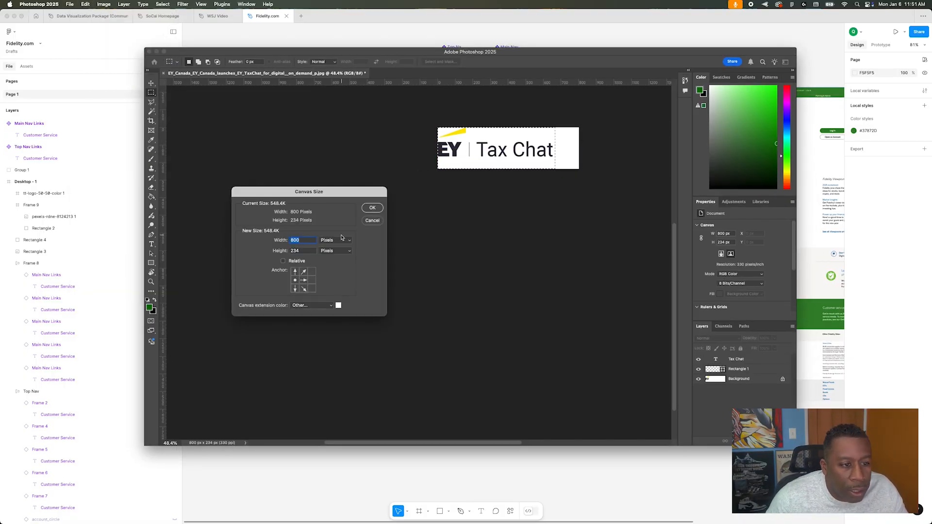
key("Return")
key("Return")
key("v")
scroll(511, 198, "up", 2)
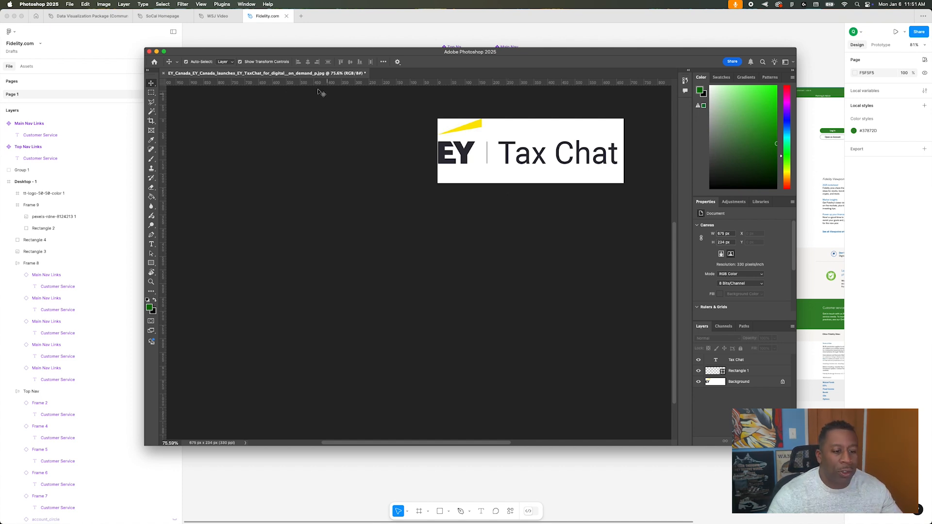
- Close the EY Tax Chat logo document and launch Adobe Illustrator
left_click(164, 73)
left_click(609, 507)
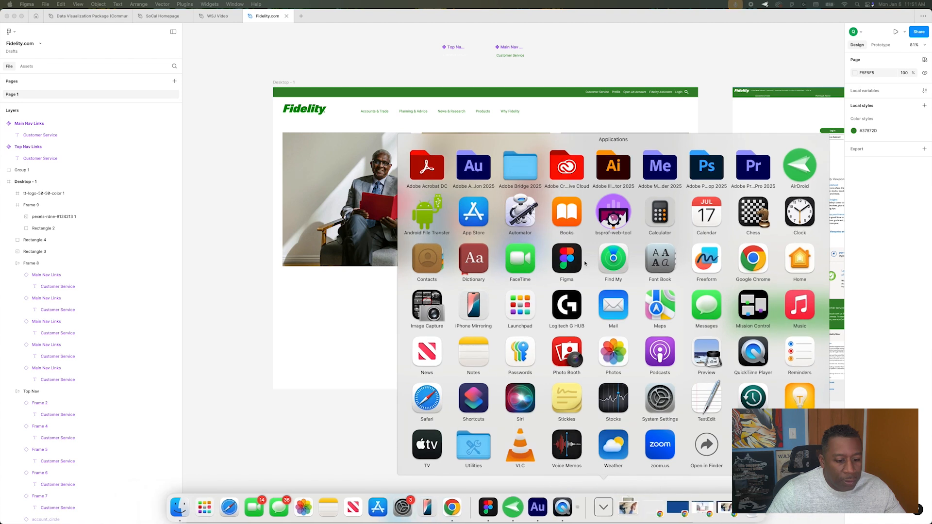
left_click(602, 165)
left_click(556, 357)
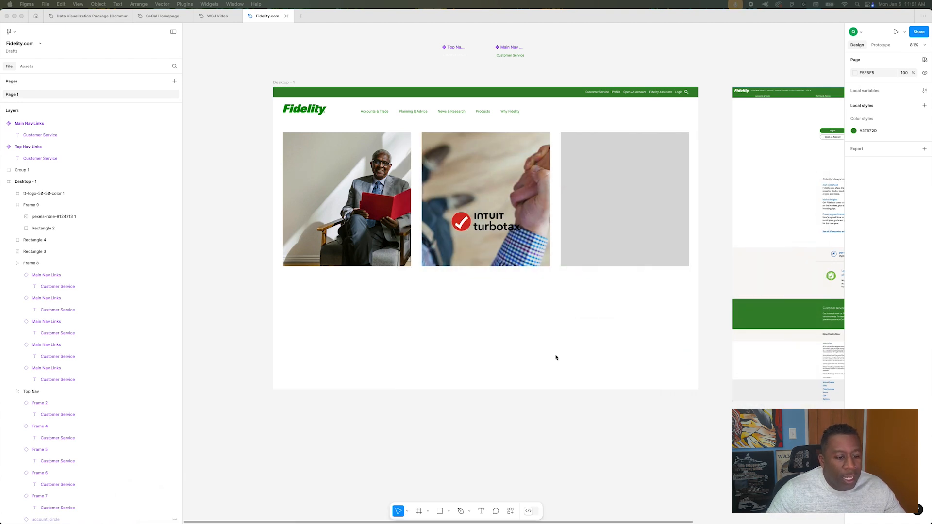
- Add a white "Open An Account" text over the first column's photo of the seated man
left_click(308, 85)
left_click(340, 185)
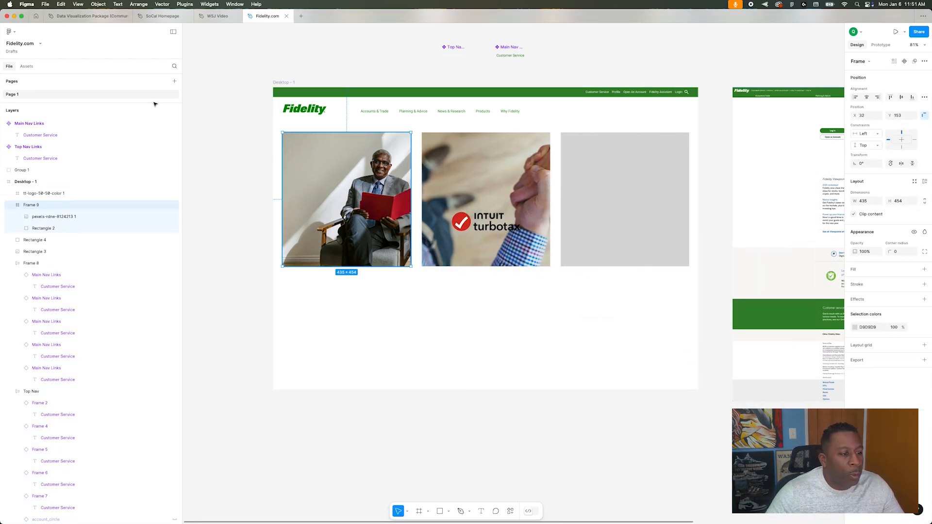
mouse_move(649, 519)
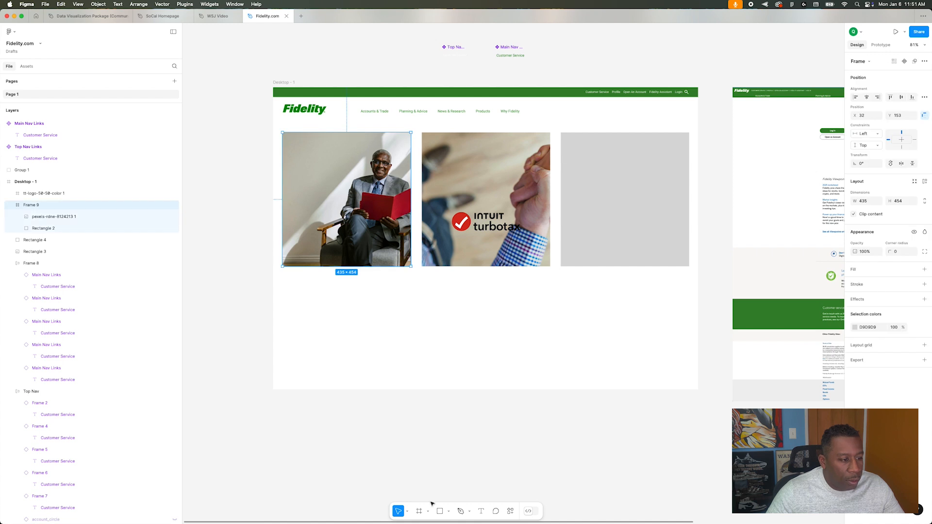
key("t")
left_click(308, 174)
type("Open An Account")
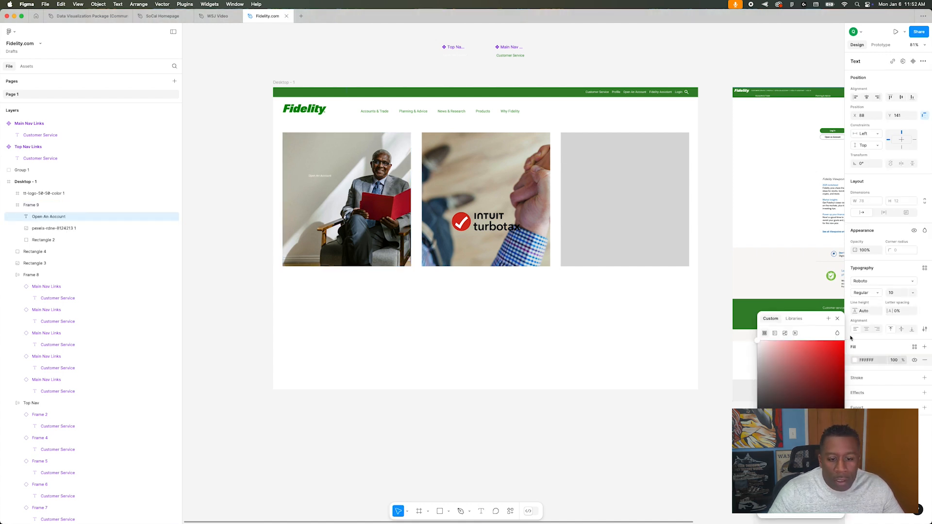
- Enlarge the photo's text to size 48 with a drop shadow and wrap it onto two lines beside the man
left_click(889, 293)
left_click(902, 400)
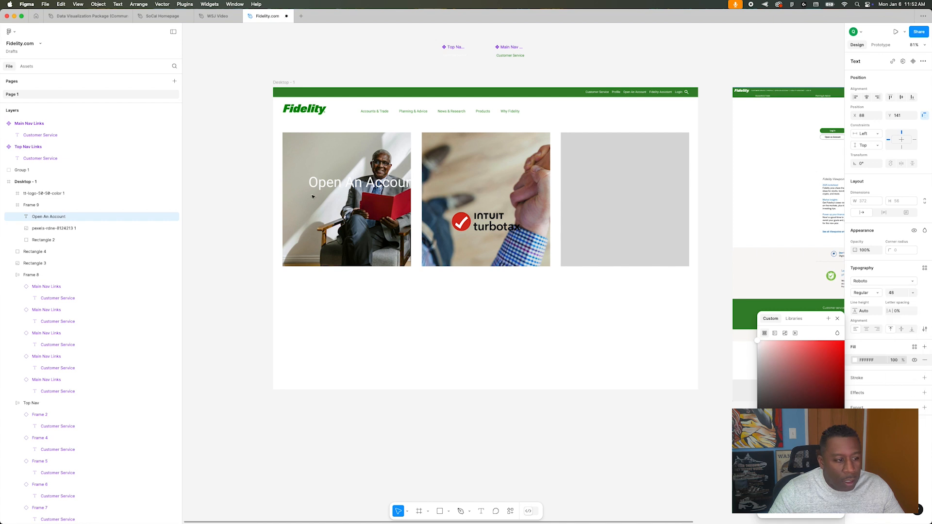
left_click_drag(418, 182, 323, 162)
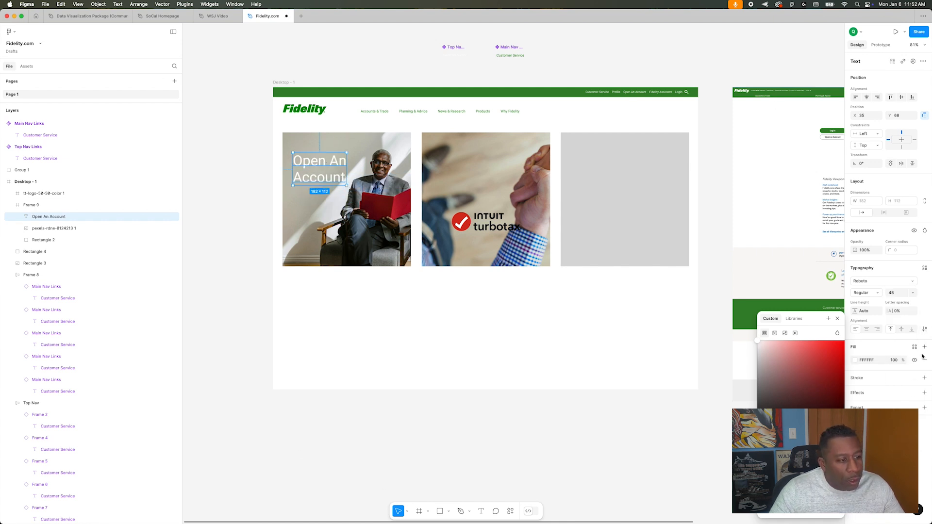
left_click(925, 393)
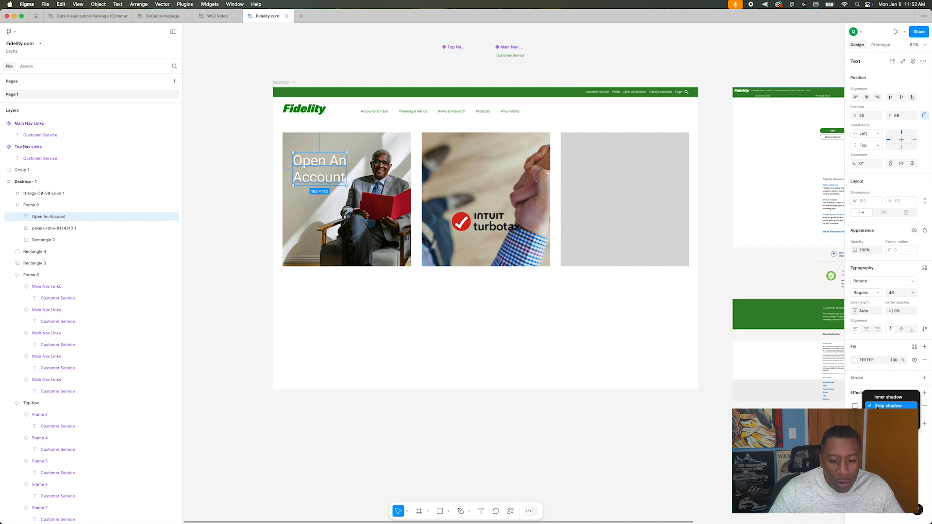
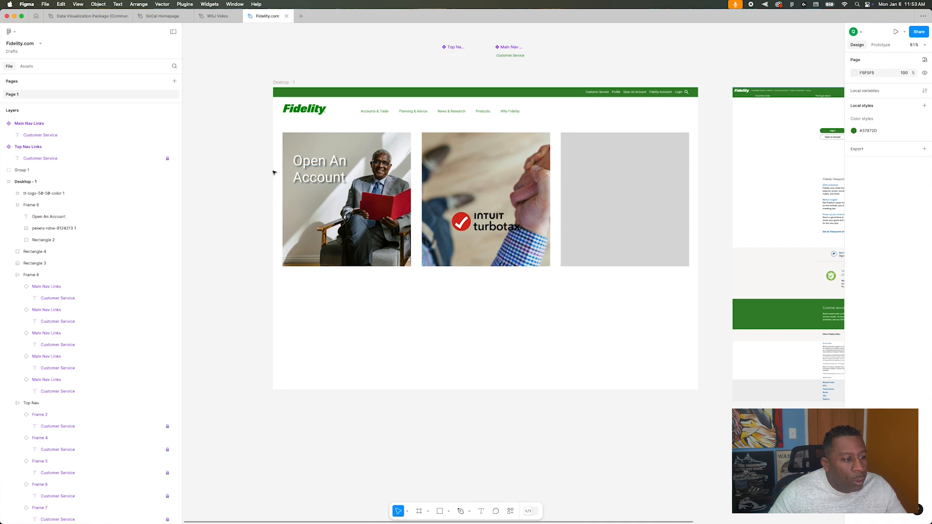
- Reword the text to "Open an Account" and make the word "Account" larger than the first line
left_click_drag(339, 178, 344, 159)
double_click(309, 173)
left_click(892, 295)
key("shift+Up")
key("Escape")
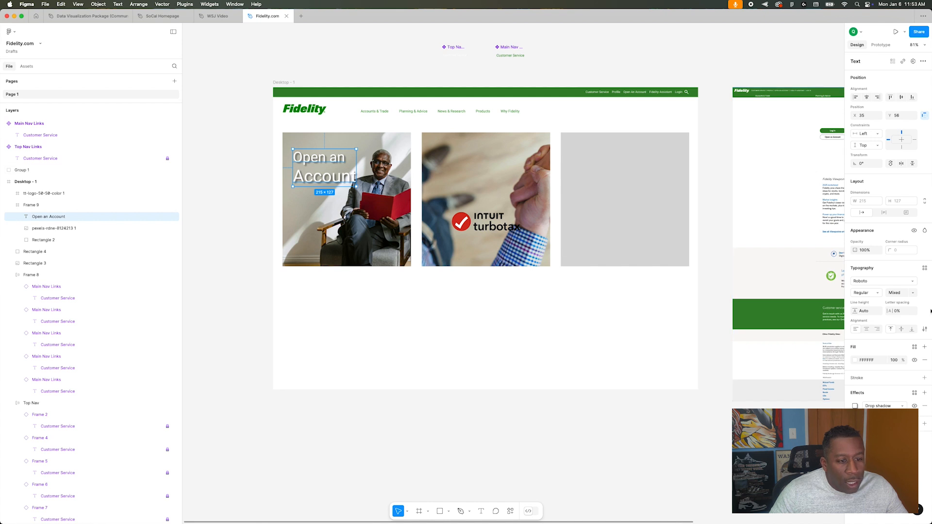
- Tighten the line height of the two-line "Open an Account" text to 59
left_click(872, 313)
left_click_drag(855, 311, 874, 311)
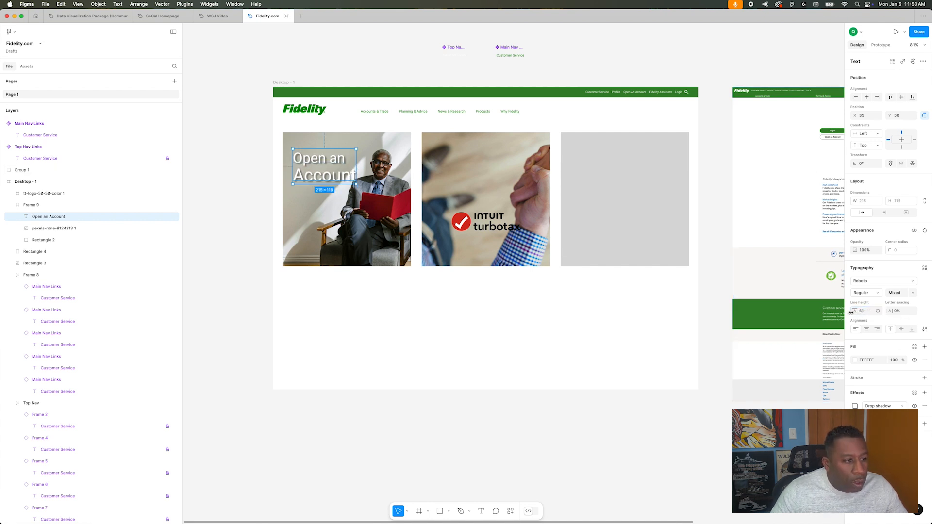
left_click(238, 240)
- Wrap the "Open an Account" text in an auto layout frame with the green #37872D fill and zero vertical padding
double_click(322, 172)
key("shift+a")
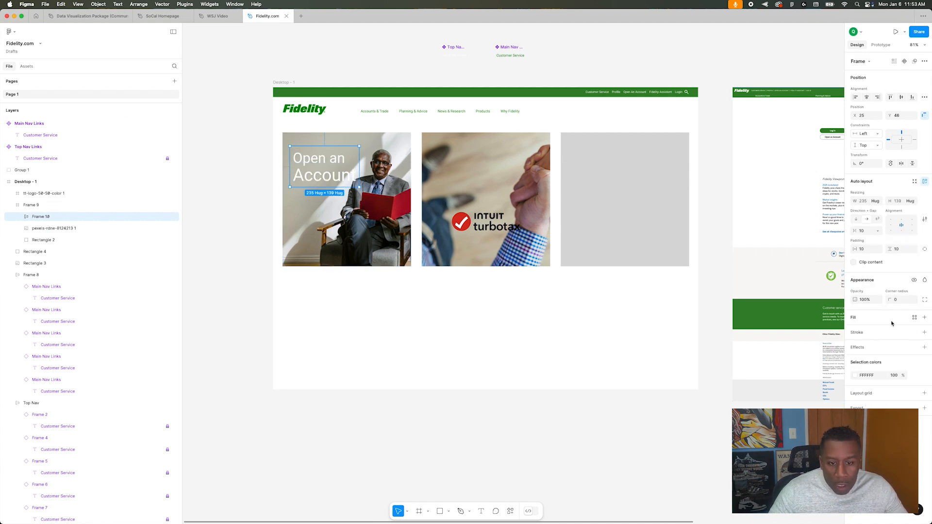
left_click(925, 318)
left_click(855, 331)
left_click(794, 318)
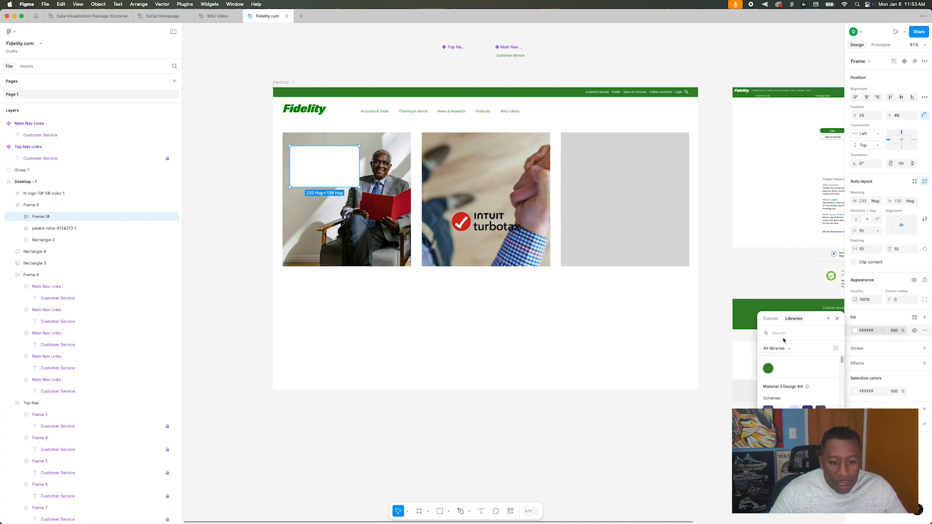
left_click(768, 369)
left_click_drag(890, 249, 883, 250)
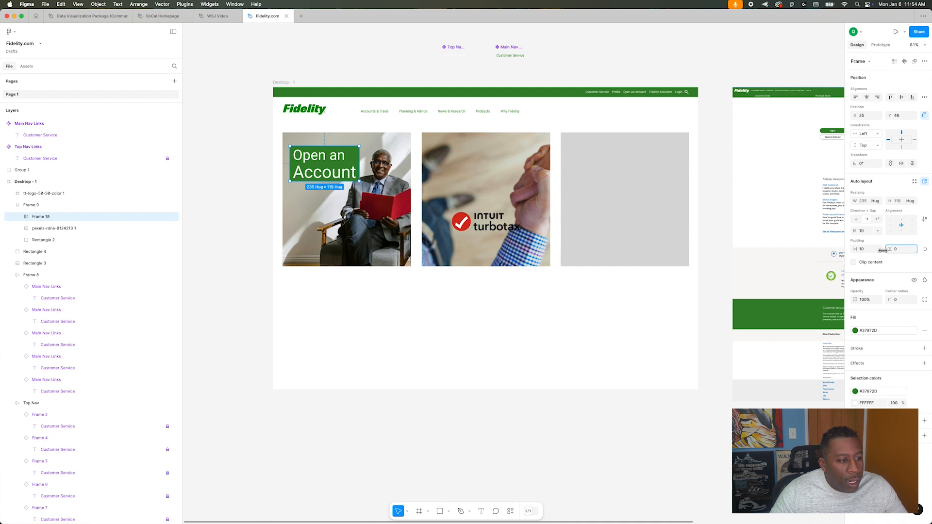
- Set the whole "Open an Account" label to font size 48 with a line height of 50
key("Return")
left_click(914, 263)
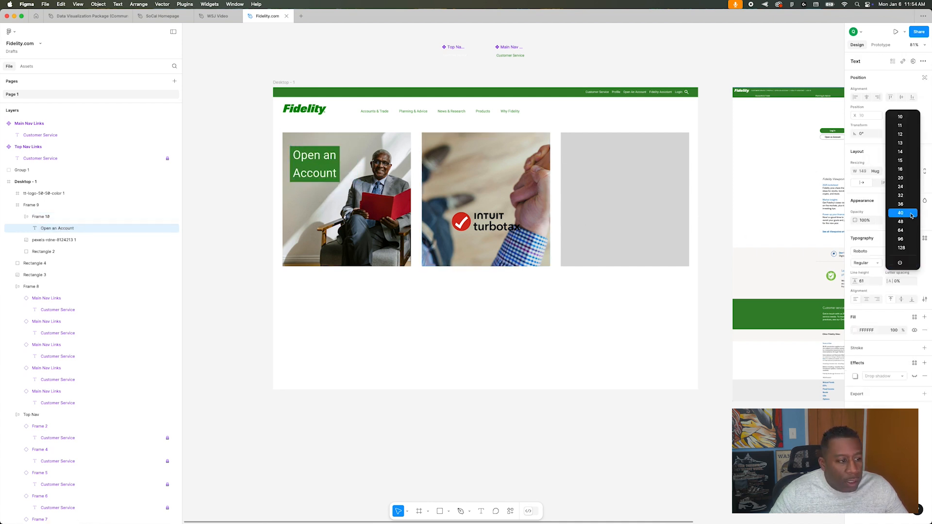
left_click(901, 218)
left_click_drag(855, 281, 847, 283)
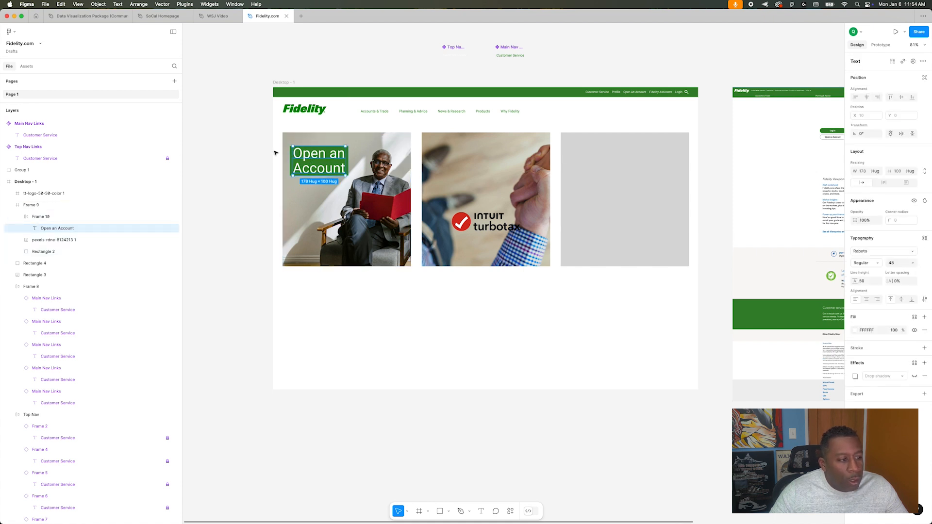
- Round the green button frame's corners with a radius of 10
key("shift+Return")
left_click(900, 301)
type("5")
key("Return")
left_click(903, 301)
- Set the green button's padding to 17 horizontally and 6 vertically
left_click(253, 248)
double_click(311, 165)
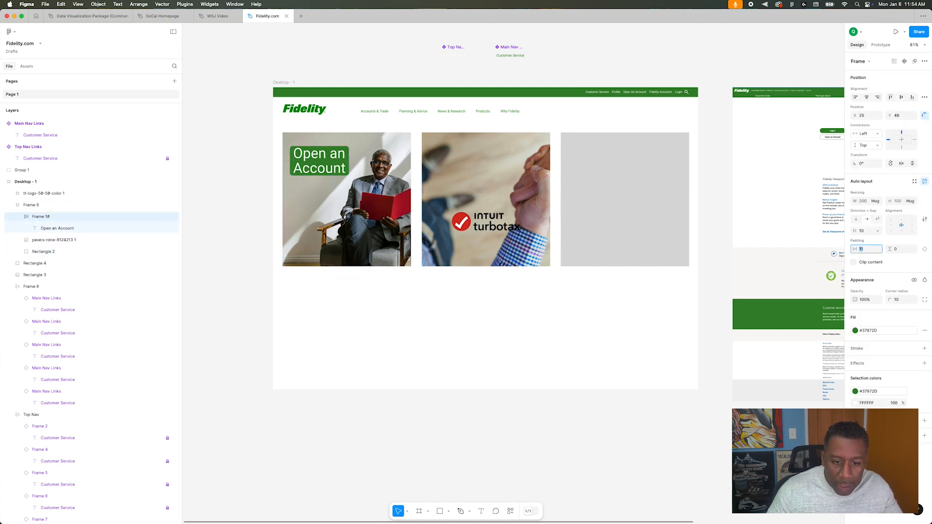
left_click(250, 181)
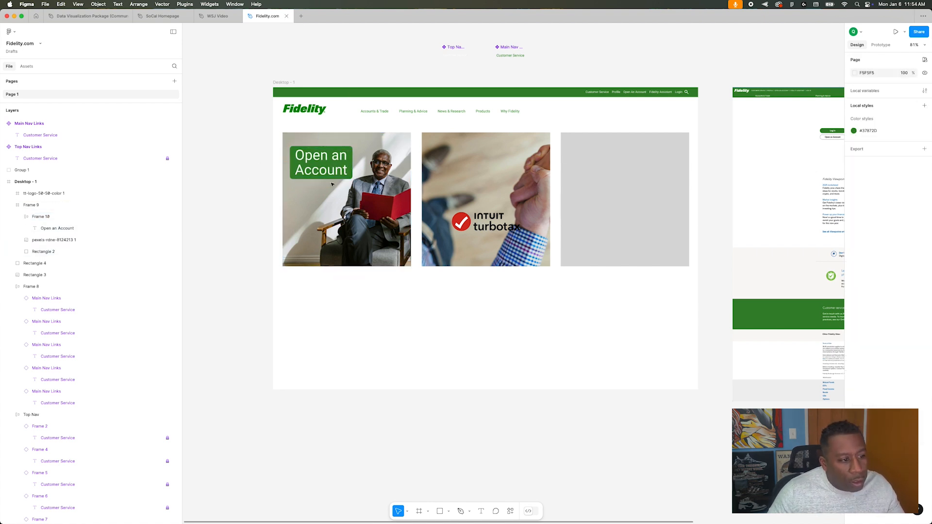
scroll(381, 181, "up", 5)
left_click(314, 154)
left_click(314, 153)
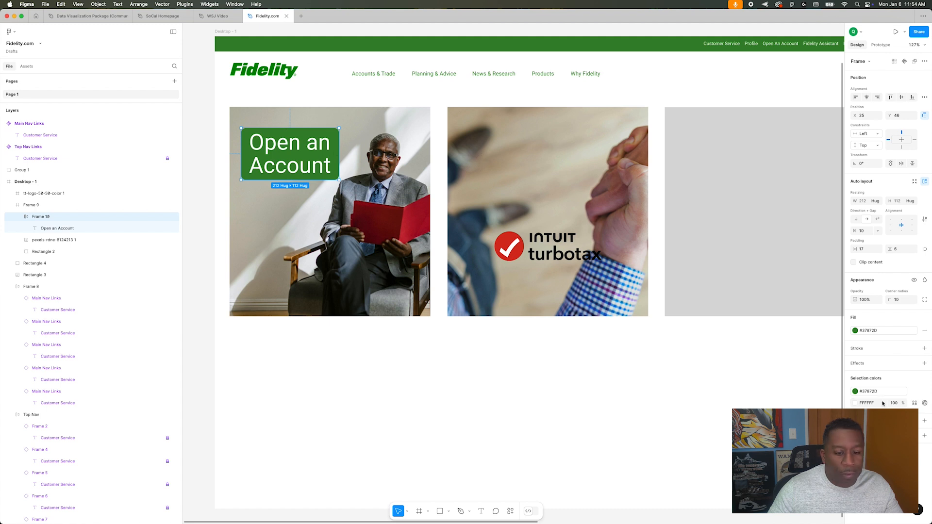
- Nudge the green button toward the photo's corner and set its label to font size 38 with line height 41
mouse_move(278, 171)
left_mouse_down()
mouse_move(298, 223)
mouse_move(286, 168)
mouse_move(275, 168)
left_mouse_up()
double_click(276, 168)
type("38")
key("Return")
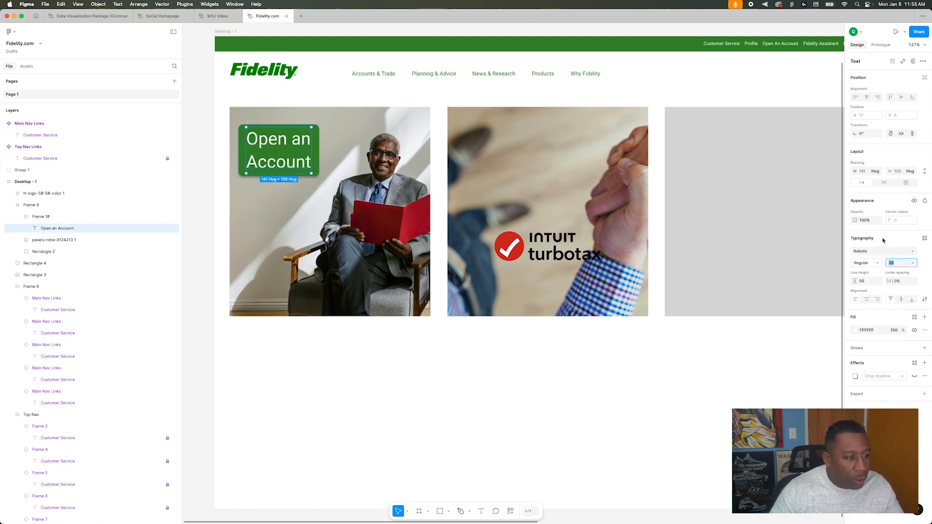
type("41")
key("Return")
- Give the green button a drop shadow and reduce its fill opacity to 80%
key("Escape")
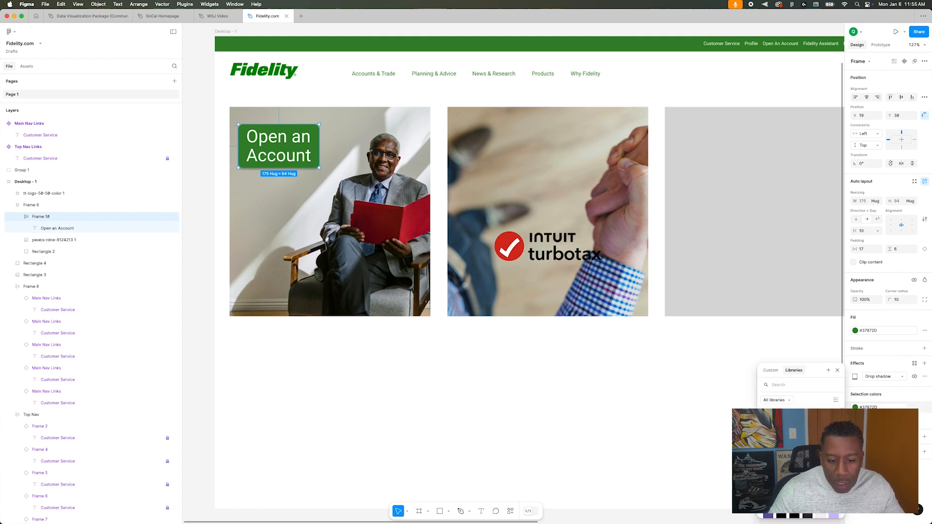
left_click(915, 406)
type("83")
key("Return")
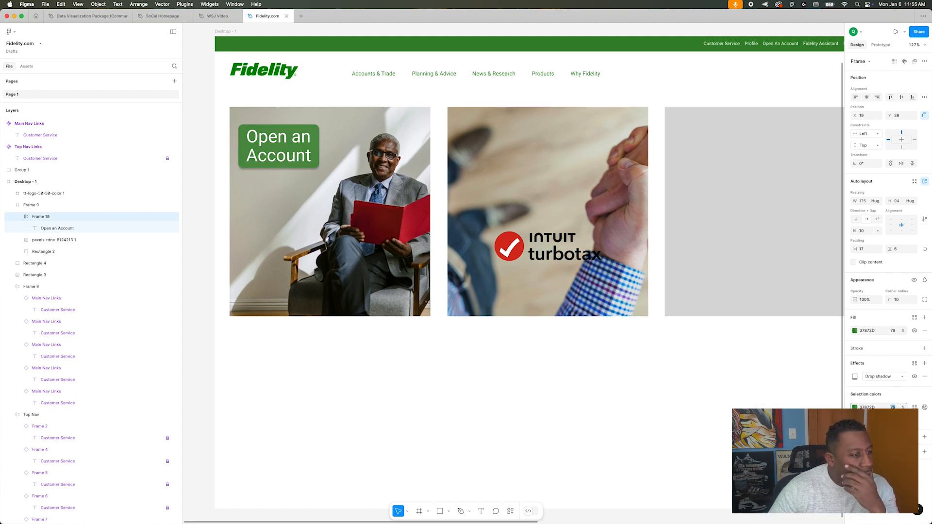
- Move the green button to the photo's lower edge, widened to about 335 px, with "Open an Account" on a single line
left_click_drag(266, 157, 301, 287)
left_click_drag(354, 276, 428, 277)
double_click(373, 287)
double_click(373, 287)
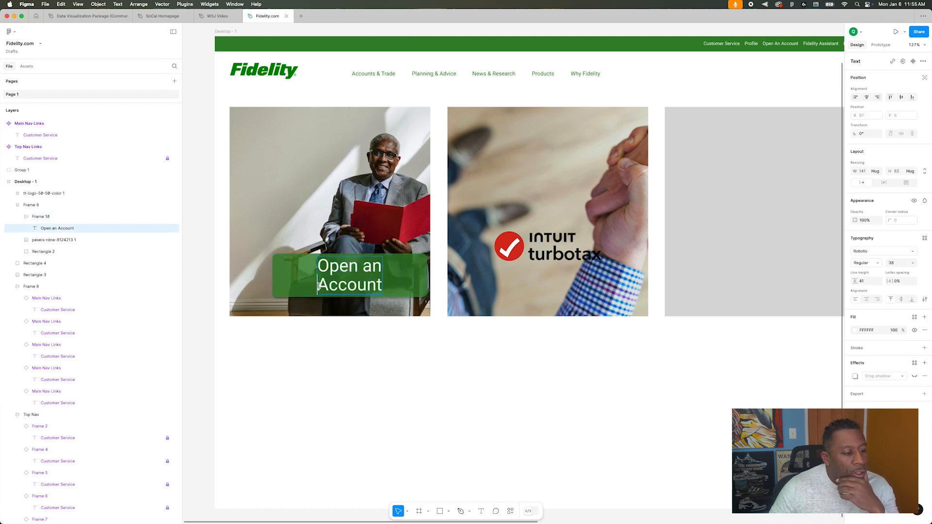
left_click(319, 285)
key("BackSpace")
left_click(373, 340)
double_click(365, 267)
left_click_drag(365, 267, 346, 283)
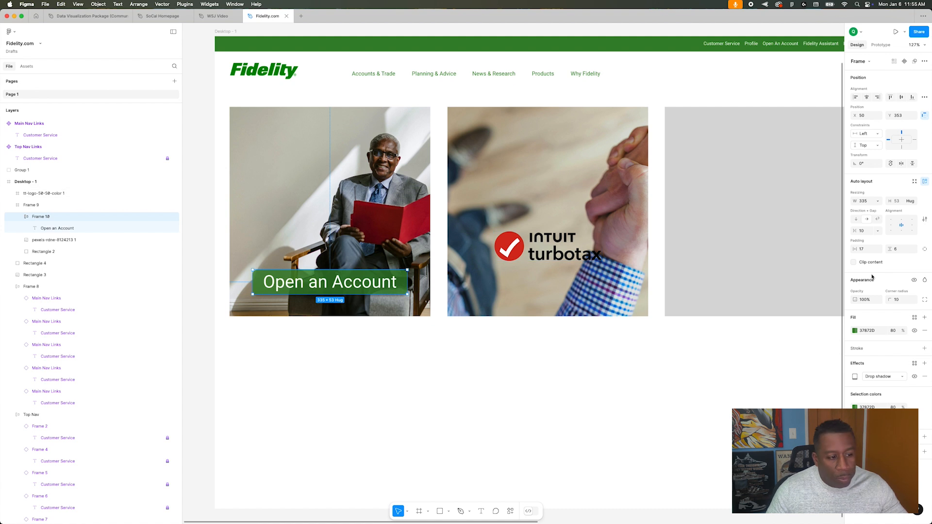
- Lower the Intuit TurboTax logo on its photo and shift the first photo so the seated man is centered above the button
left_click(557, 280)
left_click_drag(552, 254, 552, 284)
double_click(284, 179)
left_click_drag(283, 179, 242, 159)
left_click(316, 282)
left_click(524, 363)
mouse_move(379, 282)
left_mouse_down()
mouse_move(380, 240)
mouse_move(381, 286)
left_mouse_up()
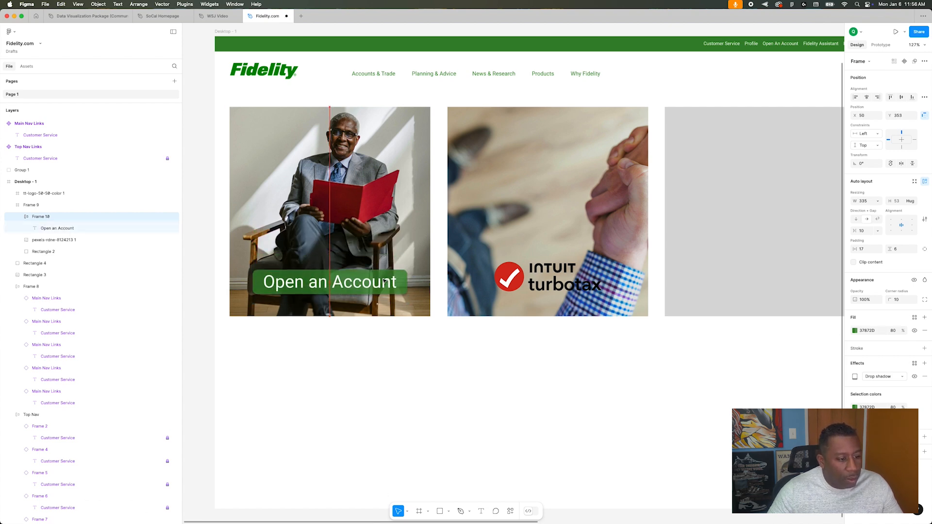
- Open the EY Canada TaxChat JPG from the Fidelity folder in Adobe Illustrator
left_click(543, 338)
scroll(544, 339, "down", 3)
scroll(544, 339, "right", 5)
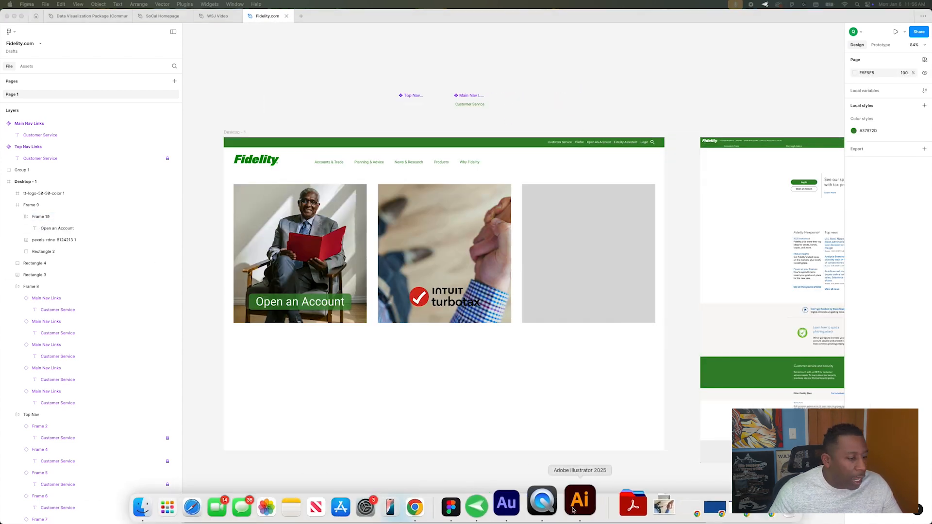
left_click(141, 506)
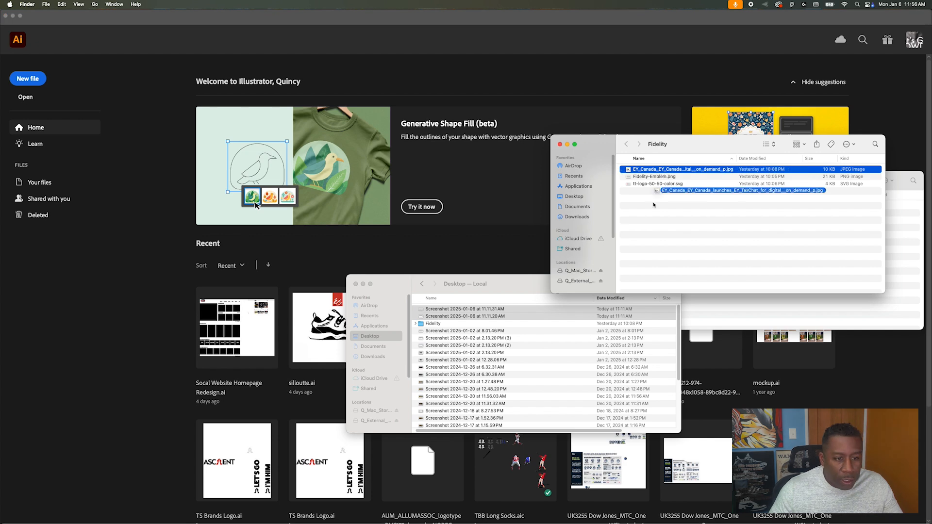
left_click(578, 505)
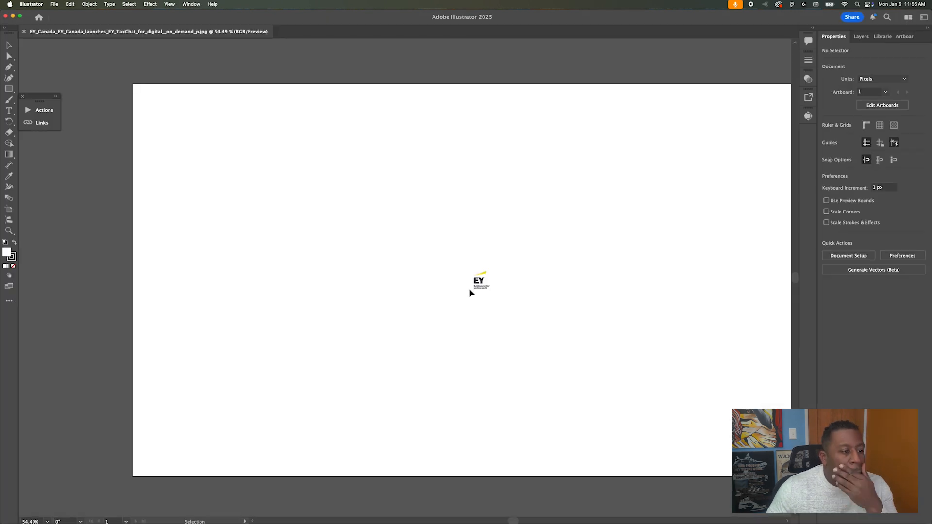
- Image Trace the EY logo with the 3 Colors preset
scroll(470, 291, "up", 5)
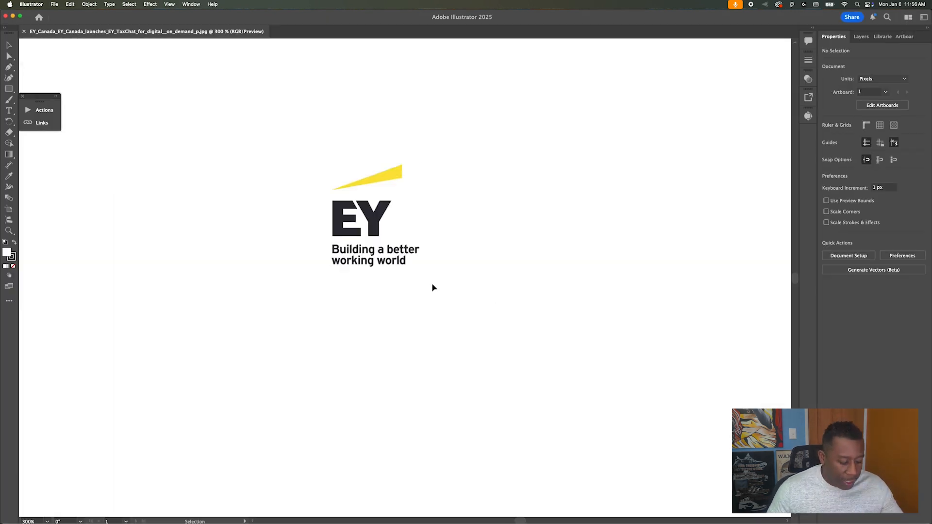
left_click(346, 183)
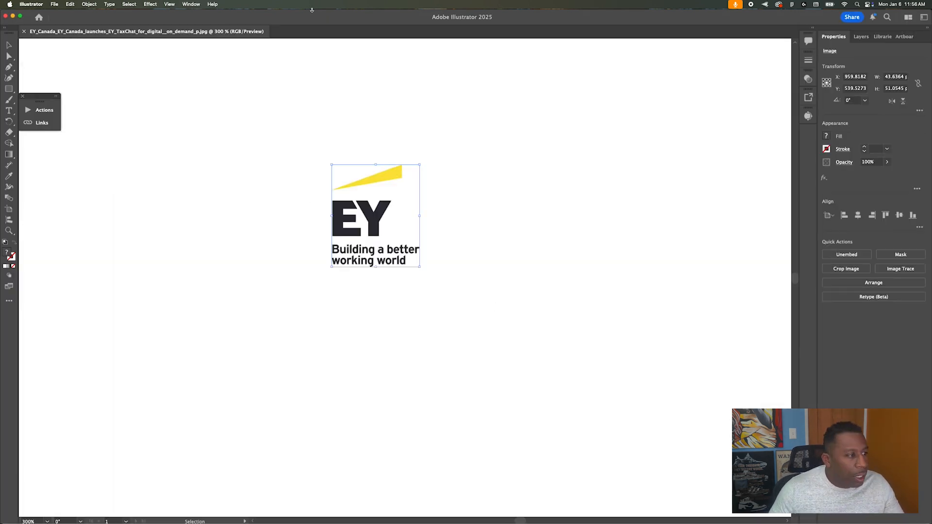
left_click(191, 5)
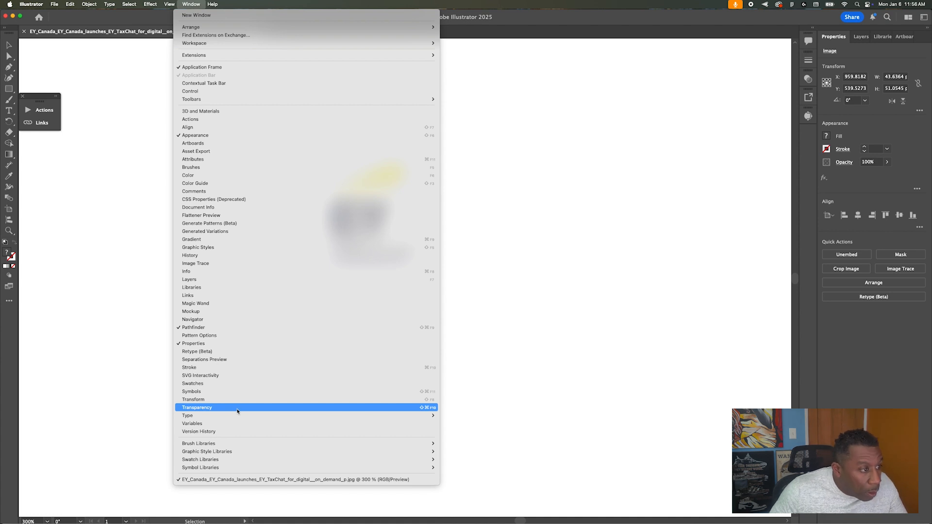
left_click(240, 263)
left_click(758, 145)
left_click(766, 186)
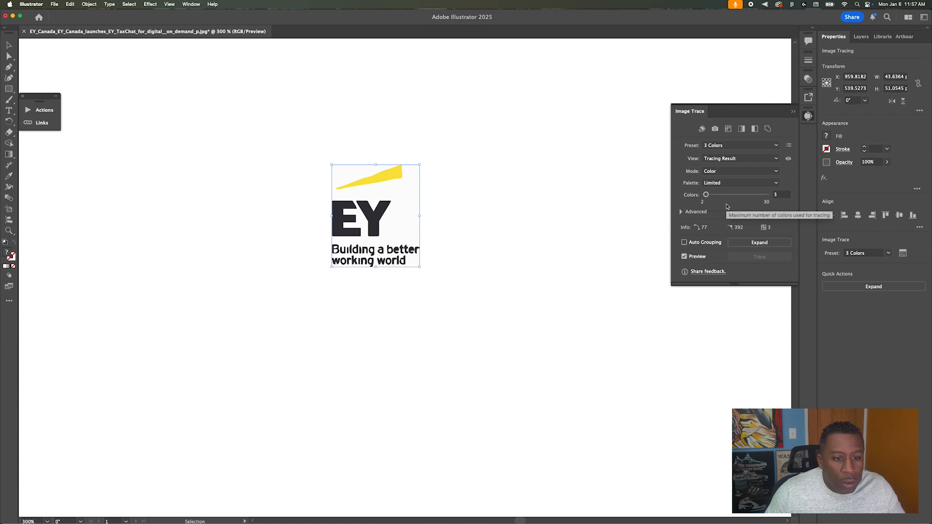
- Try expanding the traced EY logo into editable paths, and undo the expansion
left_click(760, 242)
left_click(439, 215)
key("super+z")
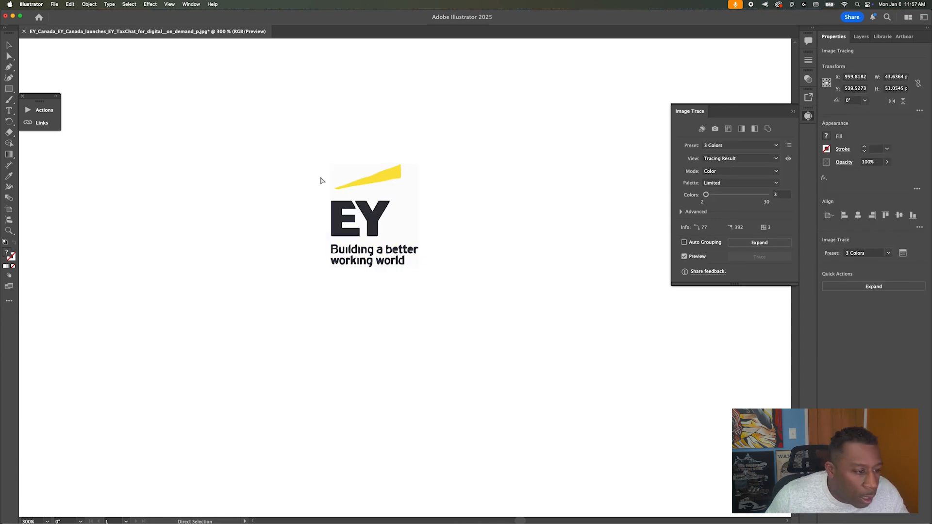
- Undo the 3 Colors trace of the EY logo, restoring the original image
scroll(361, 193, "up", 4)
key("super+z")
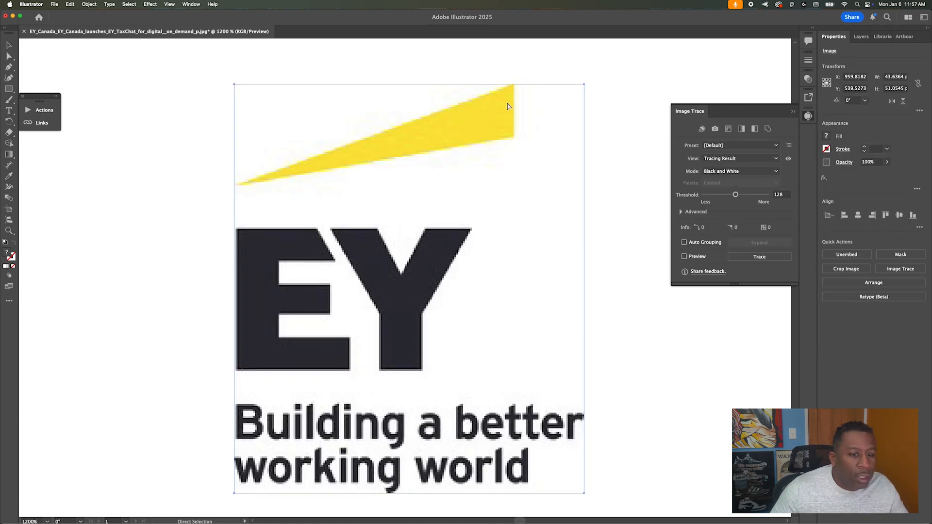
key("v")
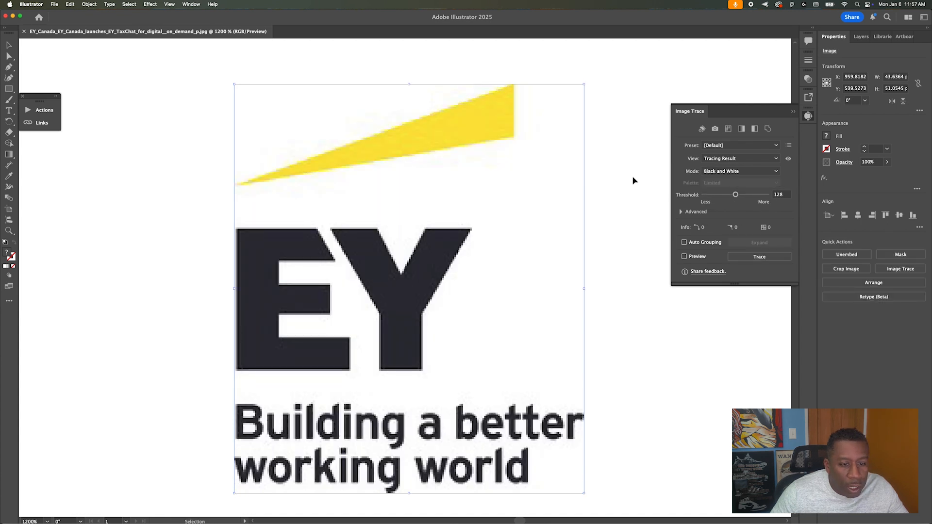
key("v")
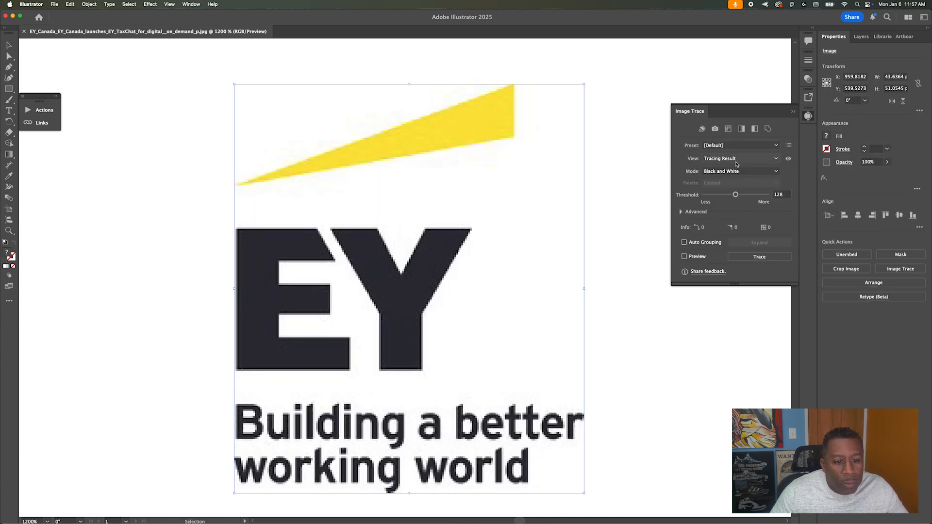
- Try tracing the EY logo with the 6 Colors preset and another preset, and undo both traces
left_click(751, 145)
left_click(741, 217)
left_click(742, 146)
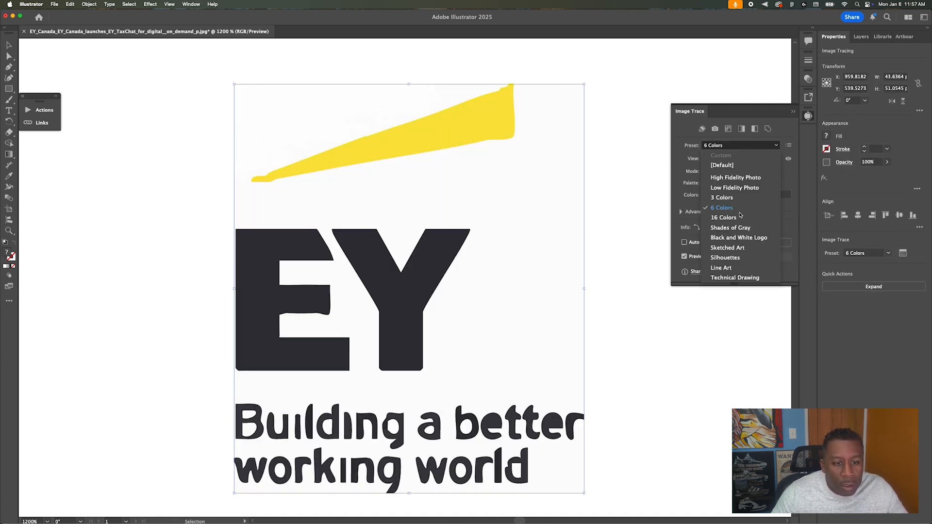
left_click(735, 228)
key("super+z")
key("super+z")
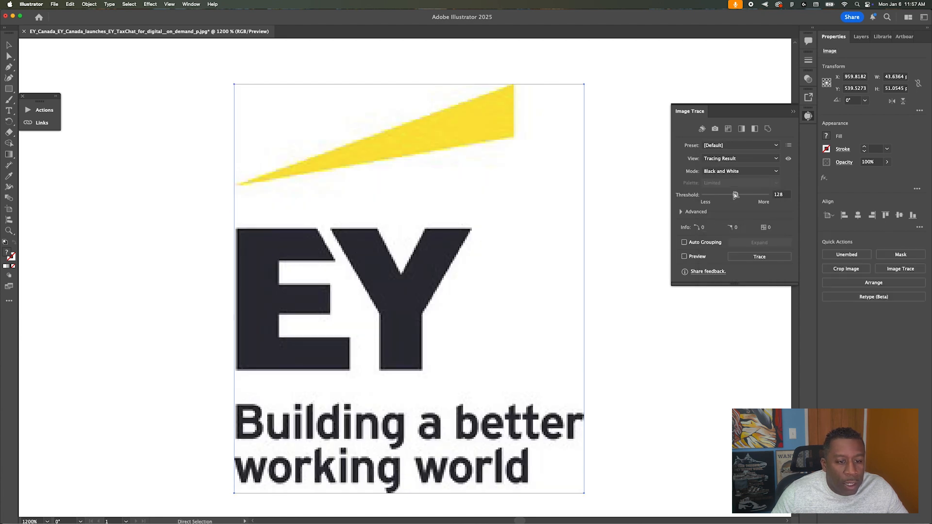
- Trace the EY logo with the 3 Colors preset and raise the number of colors to 9
left_click(757, 147)
left_click(751, 198)
mouse_move(705, 195)
left_mouse_down()
mouse_move(748, 195)
mouse_move(689, 196)
mouse_move(720, 195)
left_mouse_up()
left_click(226, 71)
- Quit Adobe Illustrator without saving the traced EY logo
key("super+Tab")
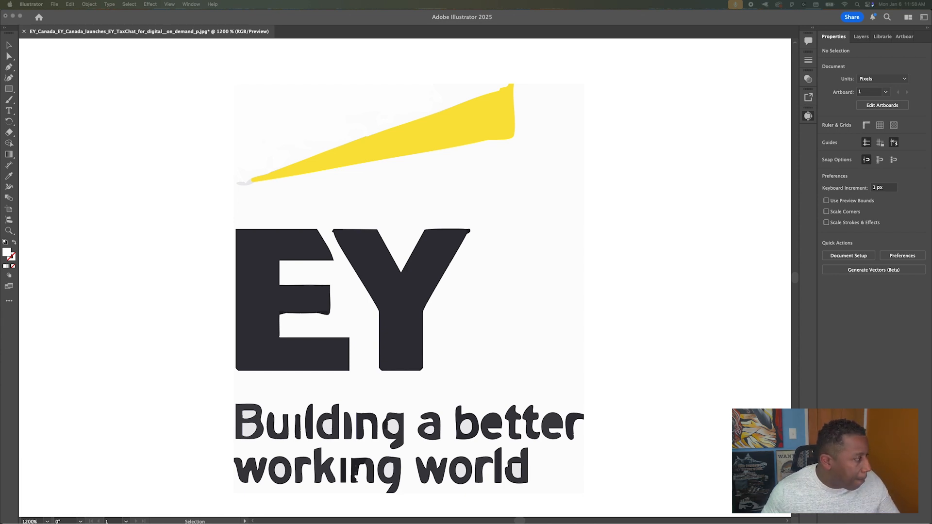
left_click_drag(931, 83, 304, 58)
left_click(160, 191)
left_click_drag(631, 301, 198, 88)
left_click(669, 124)
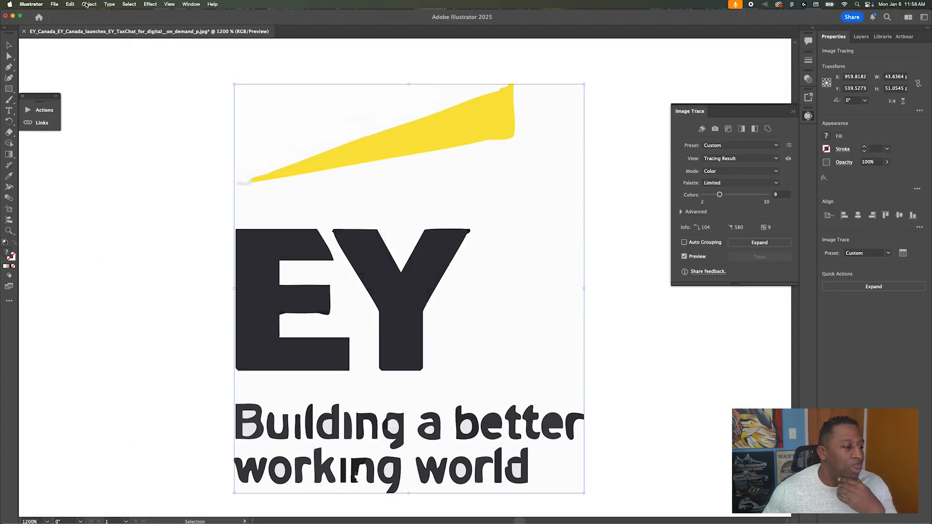
left_click(31, 4)
left_click(39, 79)
left_click(478, 291)
key("super+Tab")
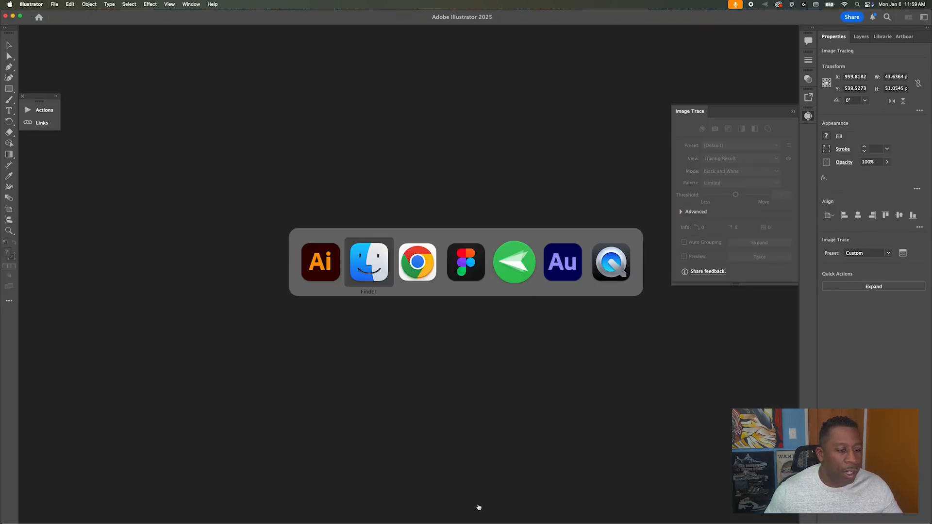
- Switch to Figma, paste the EY logo image and scale it down to about 263 × 266
key("super+Tab")
key("super+v")
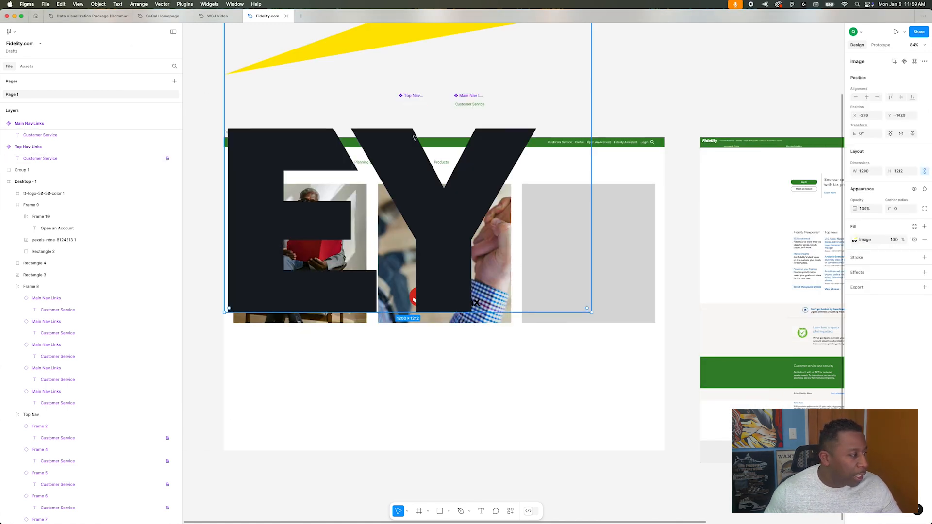
left_click_drag(408, 129, 427, 168)
left_click_drag(610, 352, 403, 140)
left_click_drag(335, 92, 390, 379)
left_click_drag(457, 267, 378, 347)
- Show the rulers and place horizontal guides at the top and bottom of the EY letters in the reference EY TaxChat logo
scroll(413, 287, "right", 5)
scroll(533, 223, "up", 10)
scroll(571, 228, "up", 3)
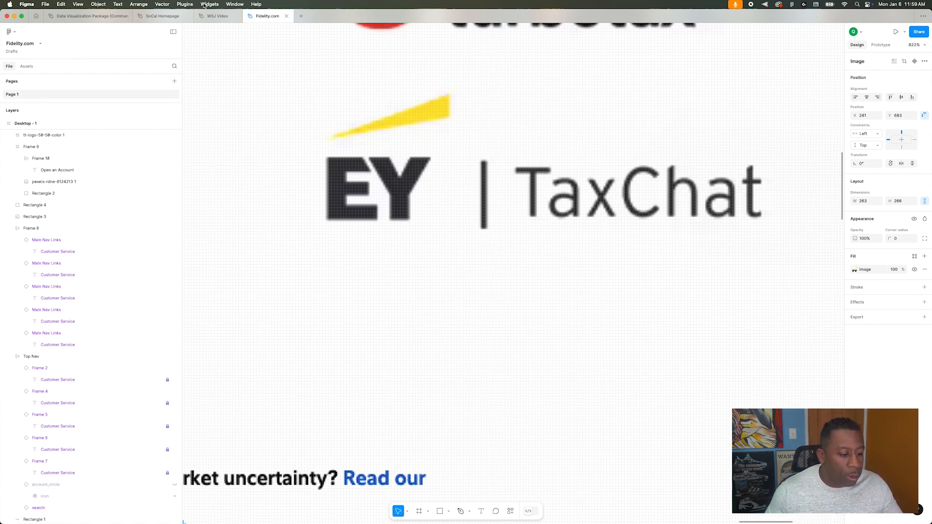
left_click(82, 4)
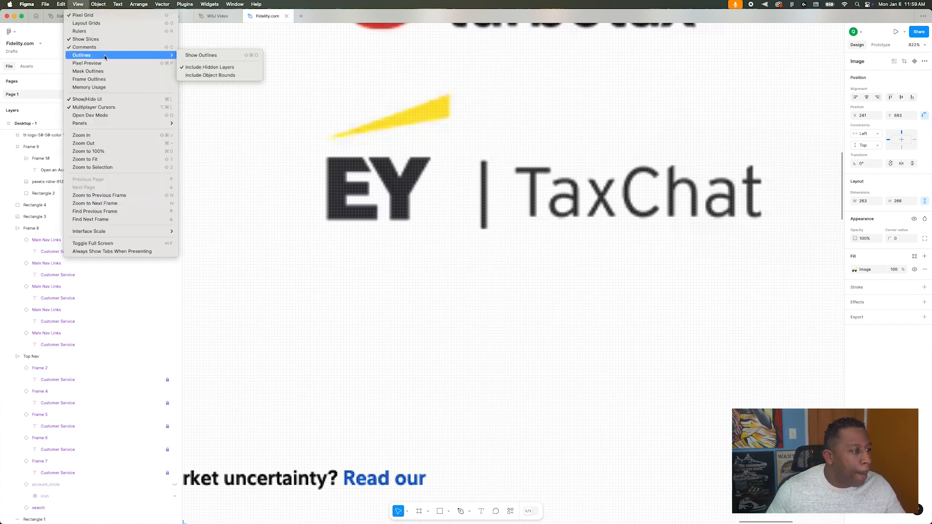
left_click(97, 4)
left_click(213, 63)
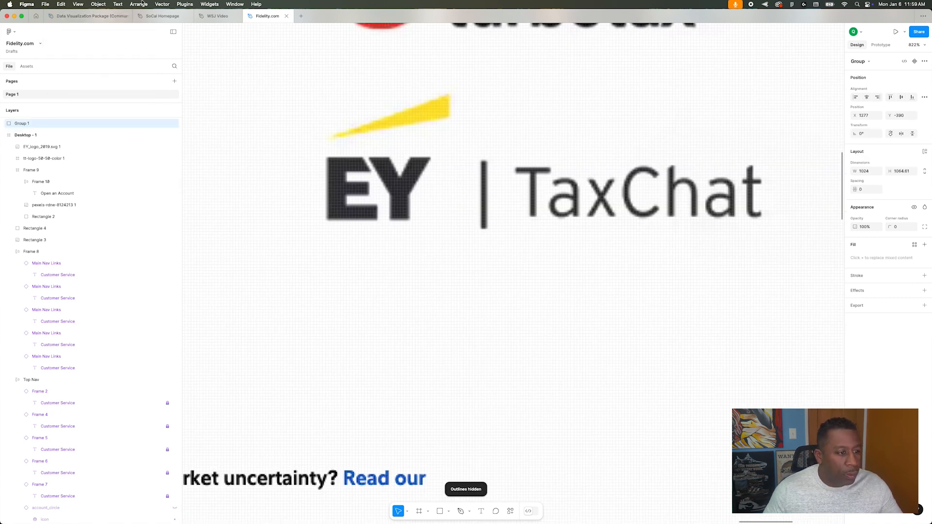
left_click(78, 5)
left_click(80, 31)
left_click_drag(470, 32, 670, 156)
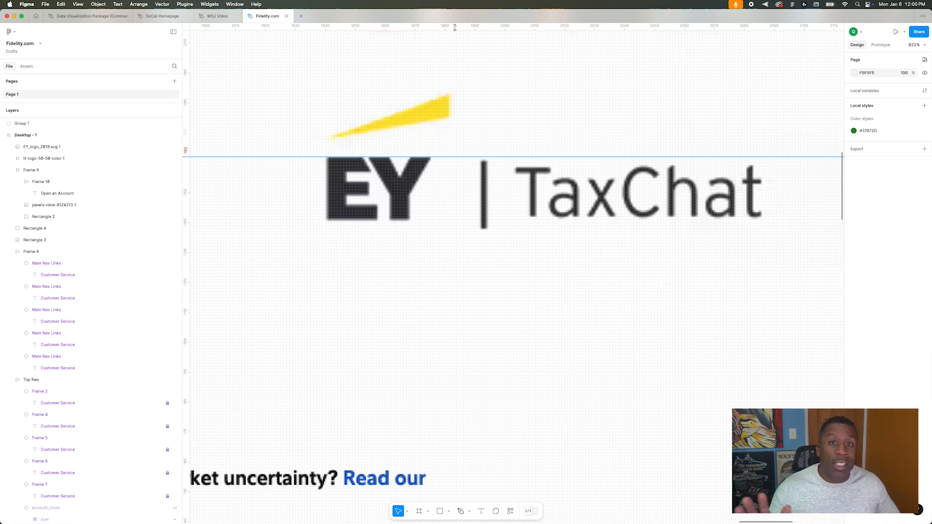
left_click_drag(464, 147, 483, 219)
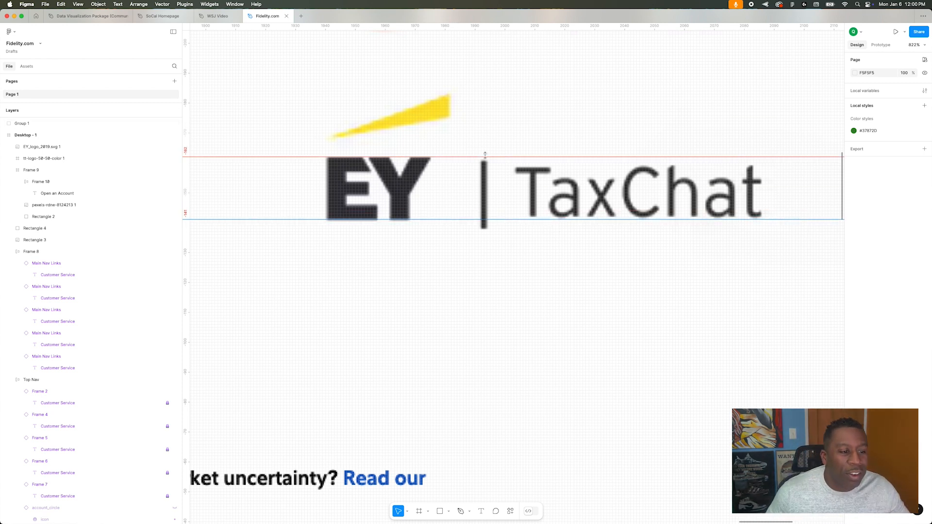
- Bring the EY logo beside the reference, in front of it, and scale it to about 41 × 42 so its letters fit the guides
scroll(451, 213, "down", 15)
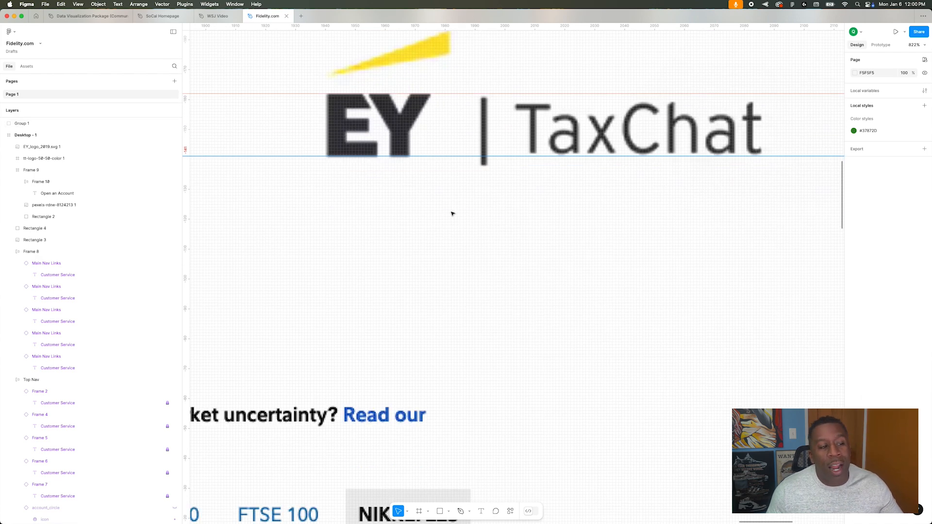
left_click_drag(278, 407, 653, 311)
scroll(612, 311, "up", 10)
key("]")
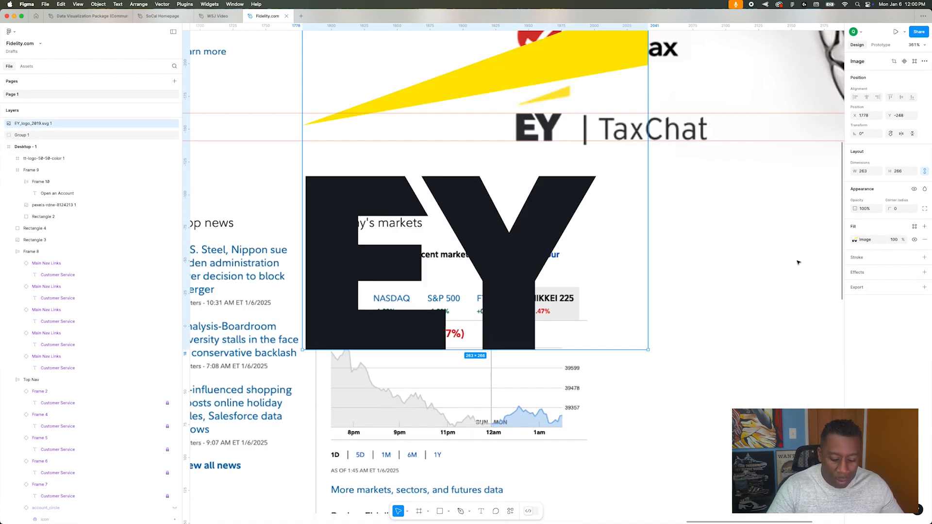
left_click_drag(303, 349, 560, 196)
left_click_drag(604, 152, 331, 129)
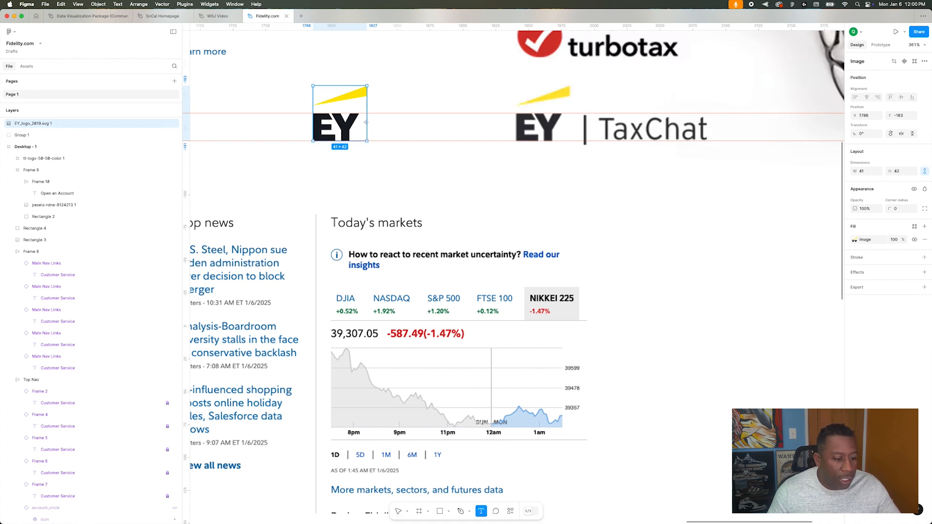
- Add a "|" text element after the new EY logo and move it up toward the guides
left_click(367, 123)
type("| Tax")
key("BackSpace")
key("BackSpace")
key("BackSpace")
key("BackSpace")
key("BackSpace")
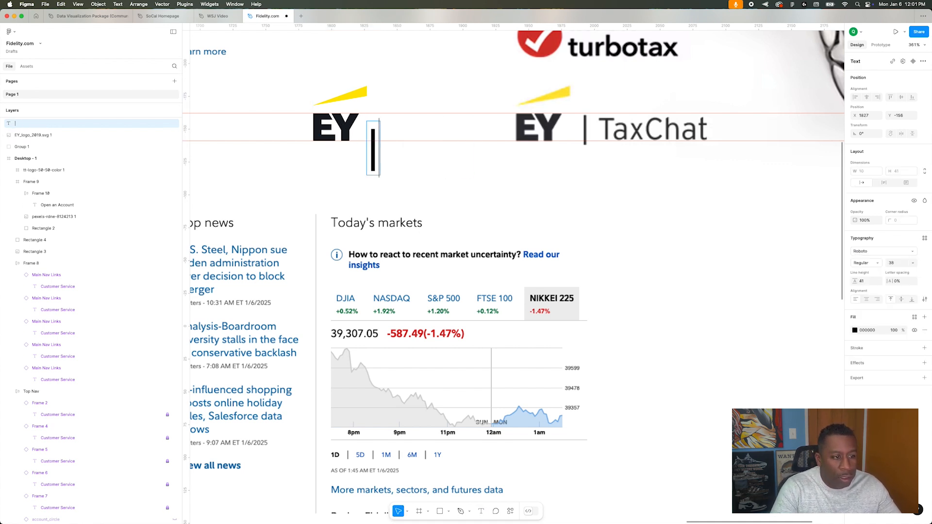
left_click(391, 112)
left_click_drag(373, 152, 384, 140)
scroll(382, 140, "left", 1)
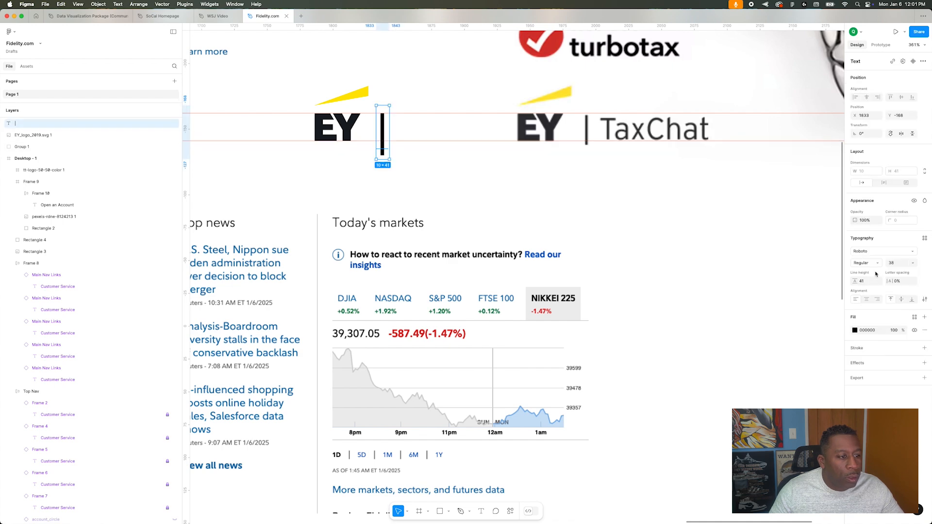
- Reduce the vertical bar's text box to about 6 × 34 and line the bar up with the guides
left_click_drag(382, 131, 380, 128)
scroll(379, 131, "up", 10)
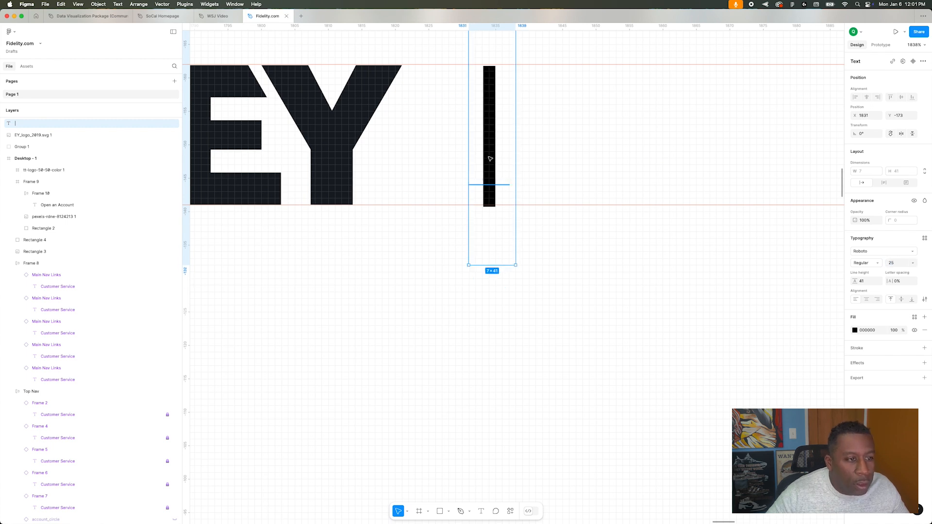
left_click_drag(515, 265, 496, 236)
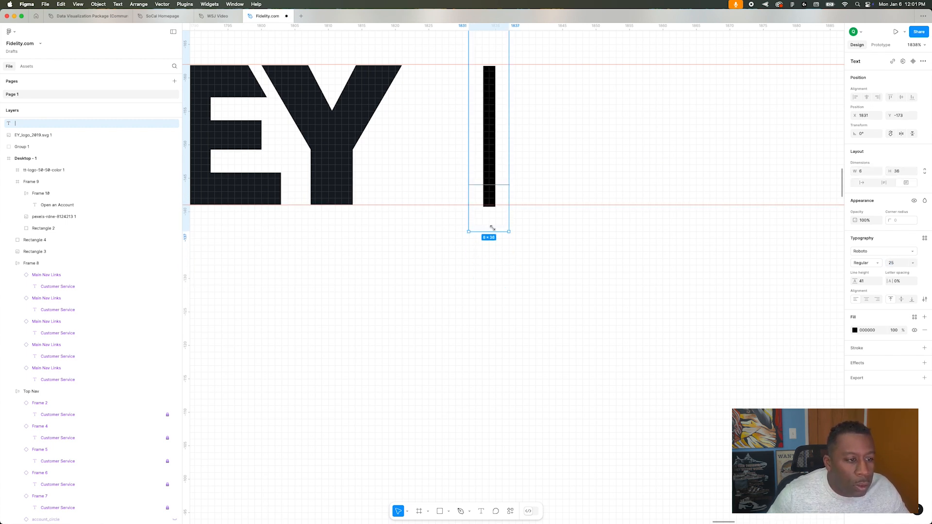
left_click(407, 512)
left_click(418, 495)
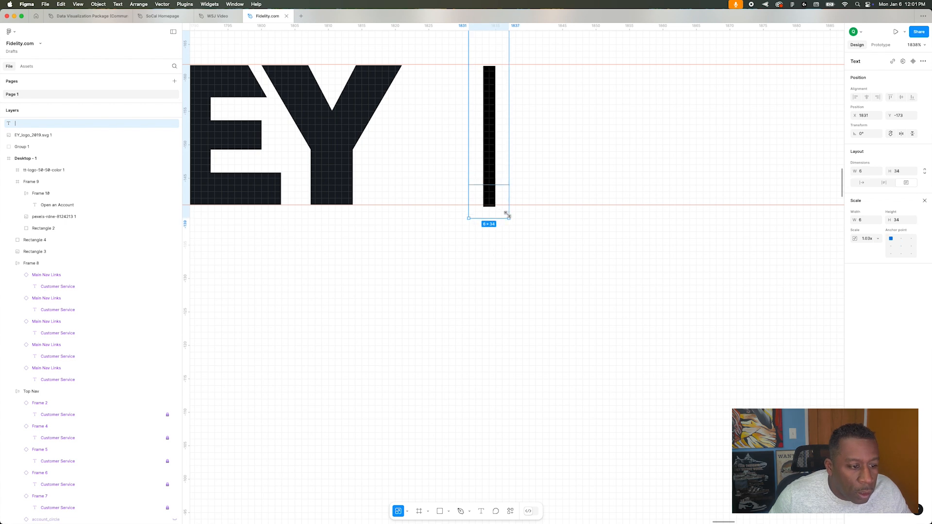
left_click_drag(492, 199, 485, 200)
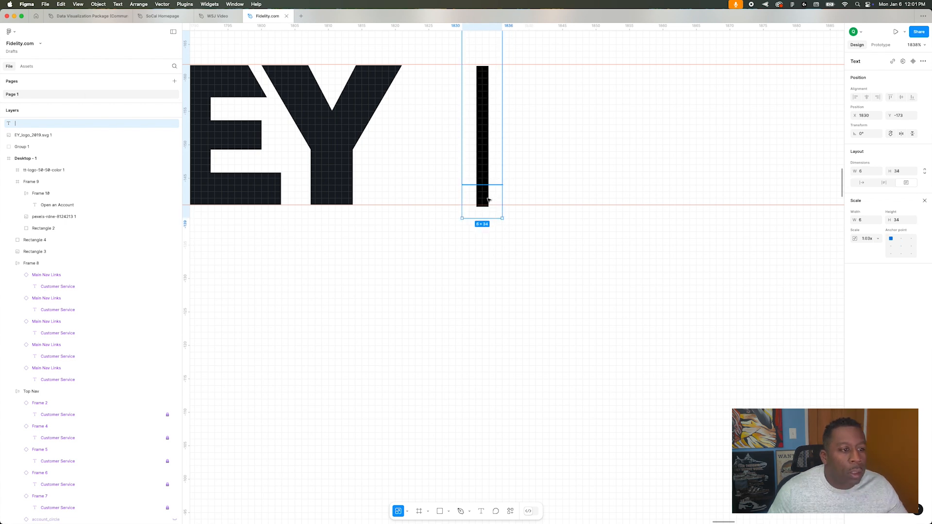
- Move the vertical bar closer to the EY letters at X 1829 and fine-tune its vertical position to -173.2
left_click(78, 4)
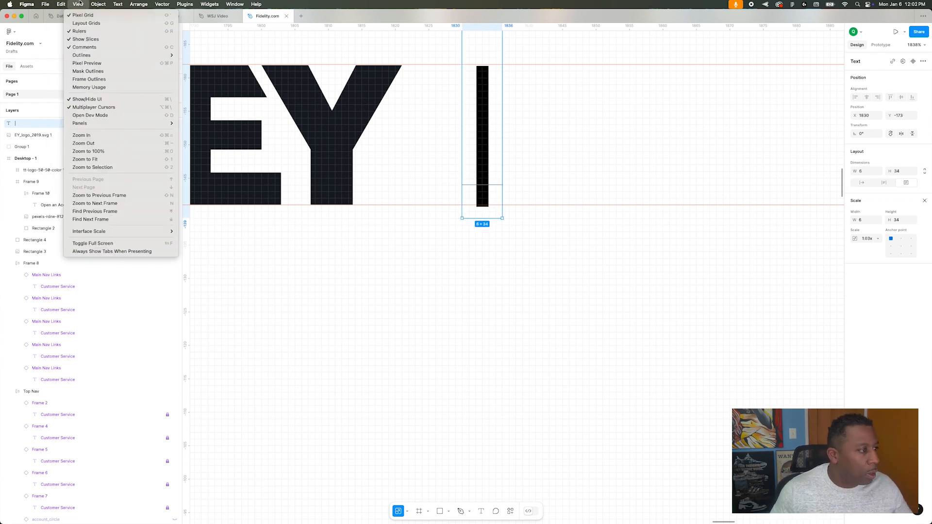
mouse_move(65, 4)
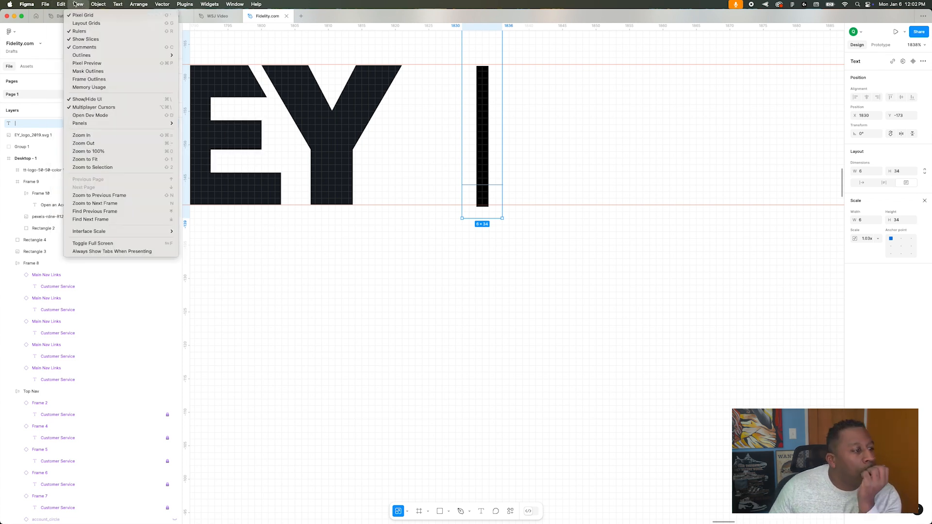
left_click(493, 202)
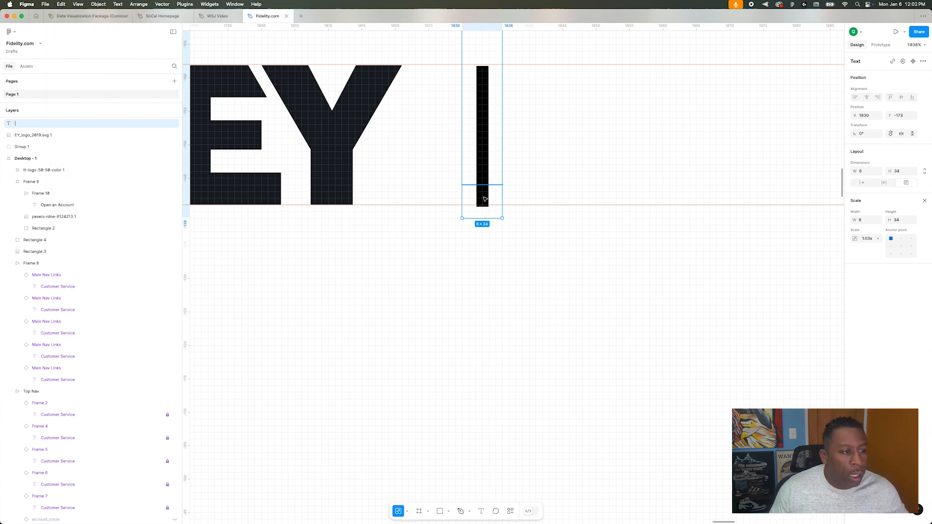
left_click_drag(486, 200, 479, 200)
key("Down")
key("Return")
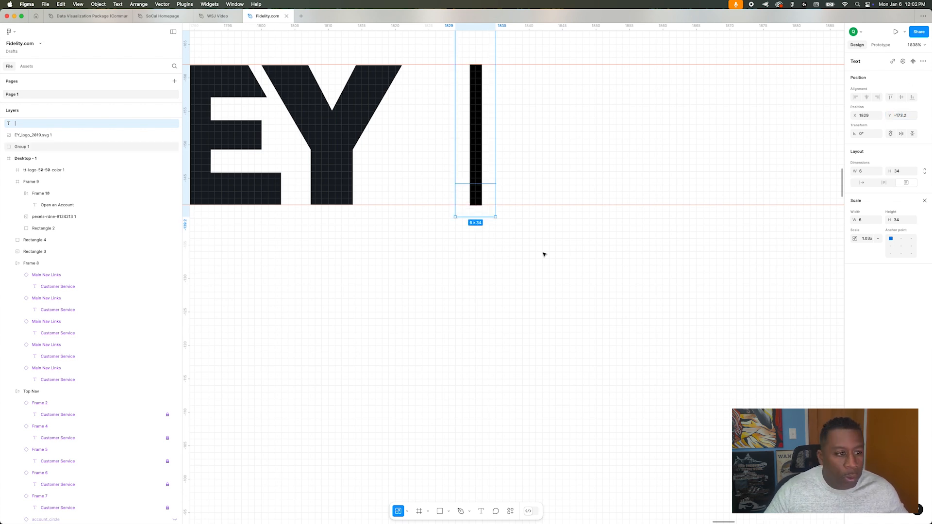
left_click(520, 214)
- Add the text "TaxChat" after the vertical bar and move it up between the guides
scroll(520, 214, "down", 2)
scroll(539, 214, "down", 4)
scroll(608, 209, "up", 3)
key("t")
left_click(559, 99)
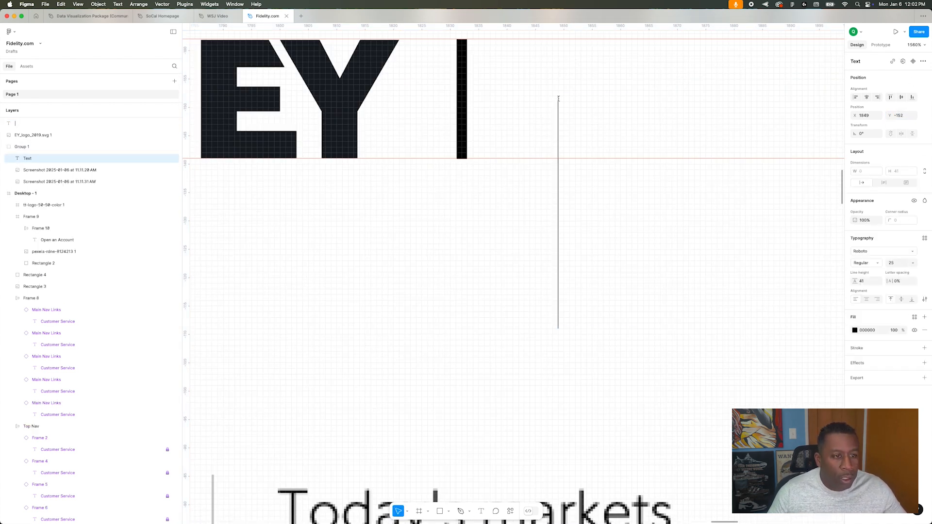
type("TaxChat")
scroll(559, 99, "down", 3)
scroll(556, 100, "down", 5)
scroll(557, 100, "down", 2)
key("Escape")
left_click_drag(568, 168, 564, 146)
scroll(562, 186, "up", 3)
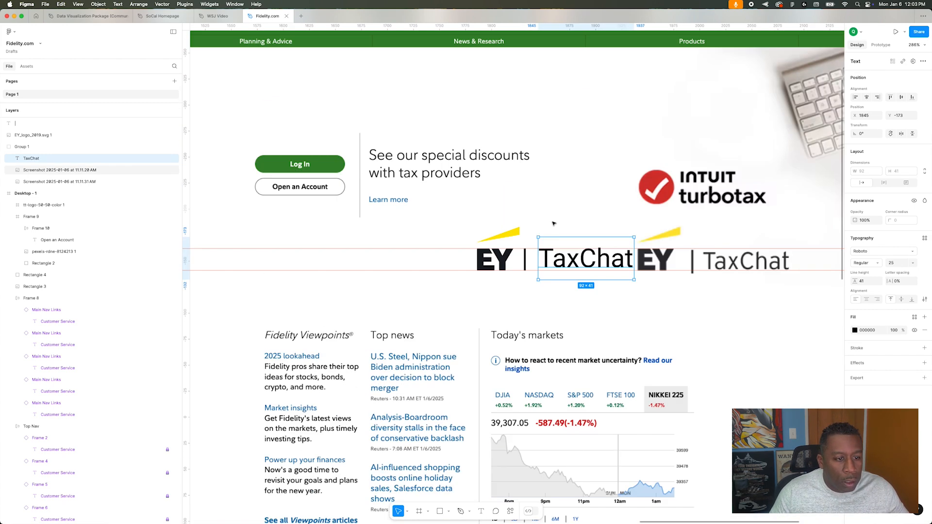
- Move the TaxChat text closer to the vertical bar at X 1844 and increase its font size
scroll(557, 235, "up", 5)
left_click(442, 358)
left_click(584, 335)
left_click(584, 335)
left_click_drag(519, 331, 514, 340)
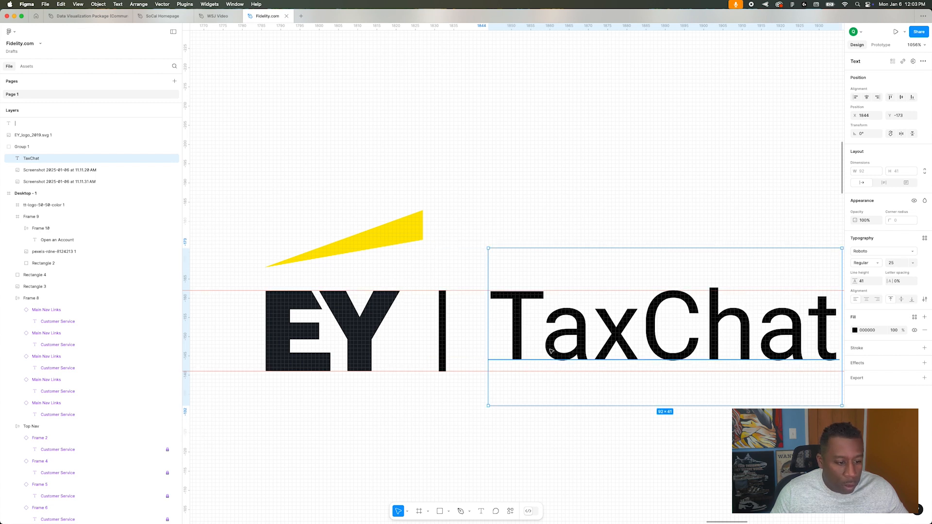
left_click_drag(487, 406, 501, 406)
left_click(894, 262)
key("Up")
key("Up")
key("Up")
key("Up")
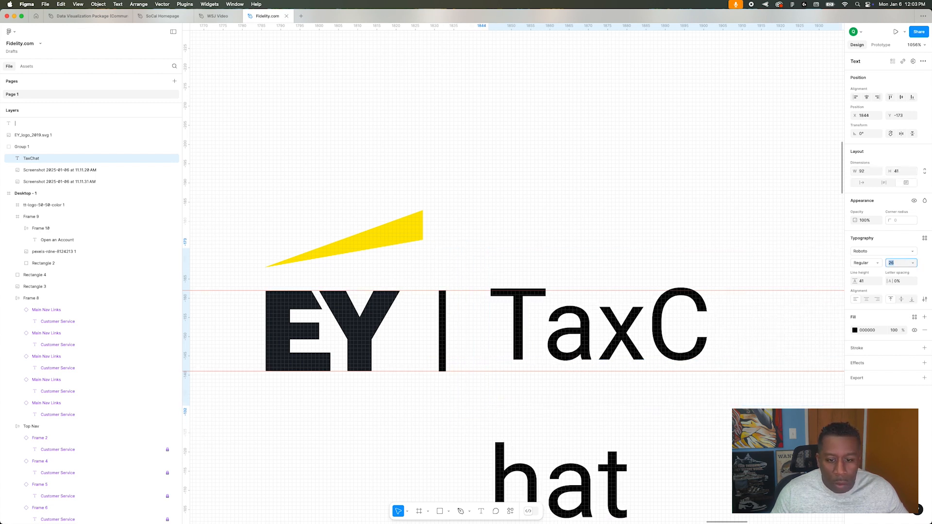
- Position the TaxChat text at X 1843, Y -172 and set its font size to 29.5 to match the guides
left_click_drag(525, 311, 521, 319)
scroll(521, 318, "up", 5)
scroll(522, 320, "up", 1)
type("29.3")
key("Return")
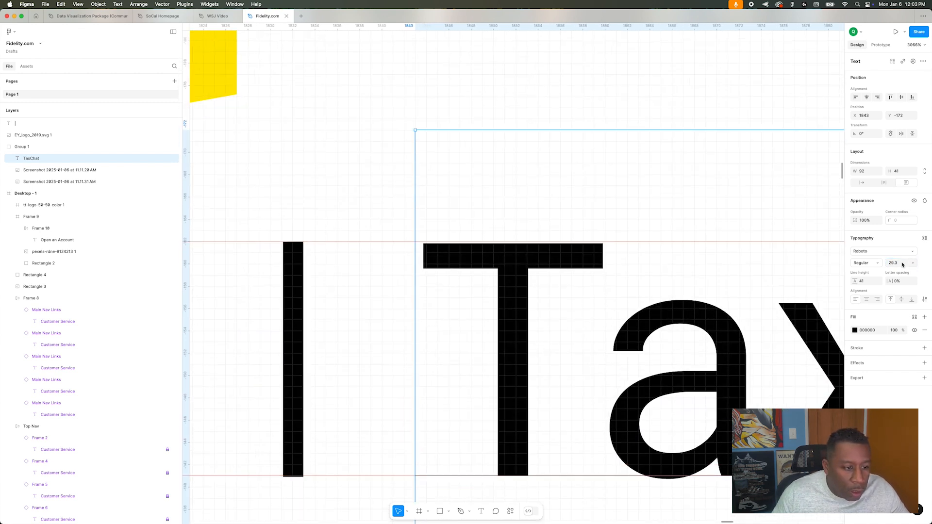
key("BackSpace")
type("4")
key("Return")
key("BackSpace")
type("5")
key("Return")
scroll(534, 297, "down", 8)
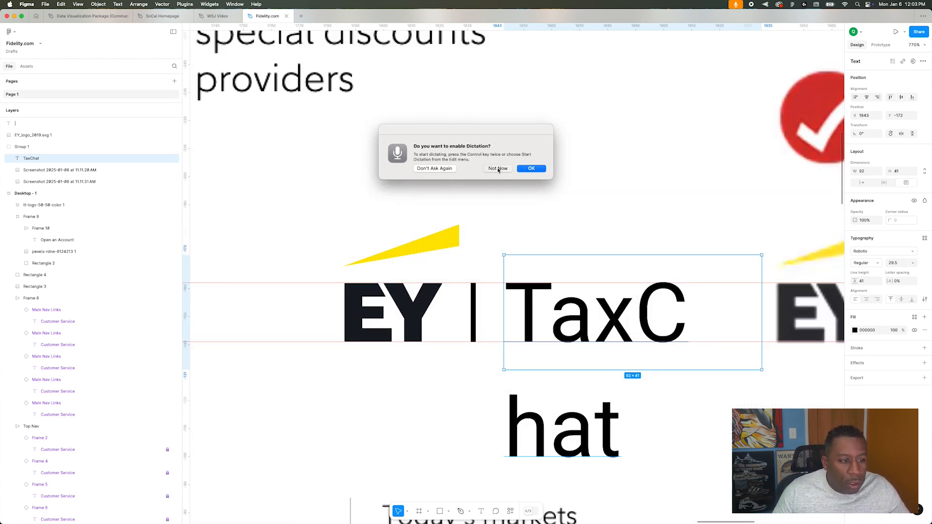
- Dismiss the dictation dialog, widen the TaxChat text box to about 111, and set the font weight to Light
left_click(499, 169)
left_click_drag(762, 320, 722, 294)
scroll(533, 319, "down", 5)
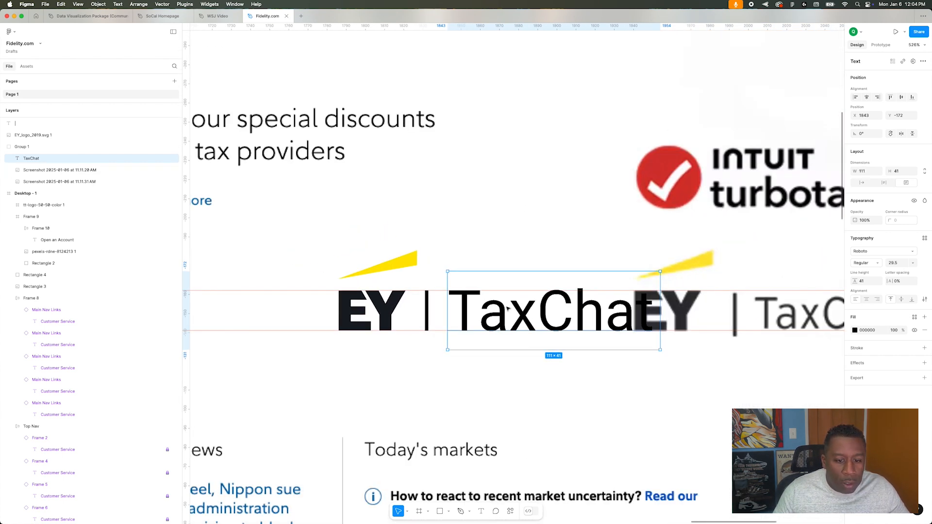
left_click(872, 264)
left_click(879, 257)
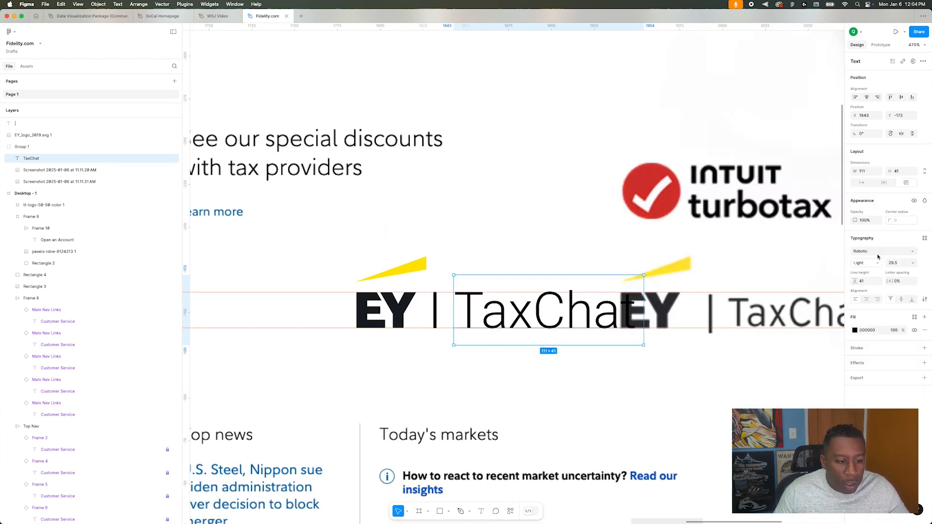
- Nudge the TaxChat text slightly closer to the vertical bar, to X 1842
left_click(476, 385)
scroll(414, 335, "up", 10)
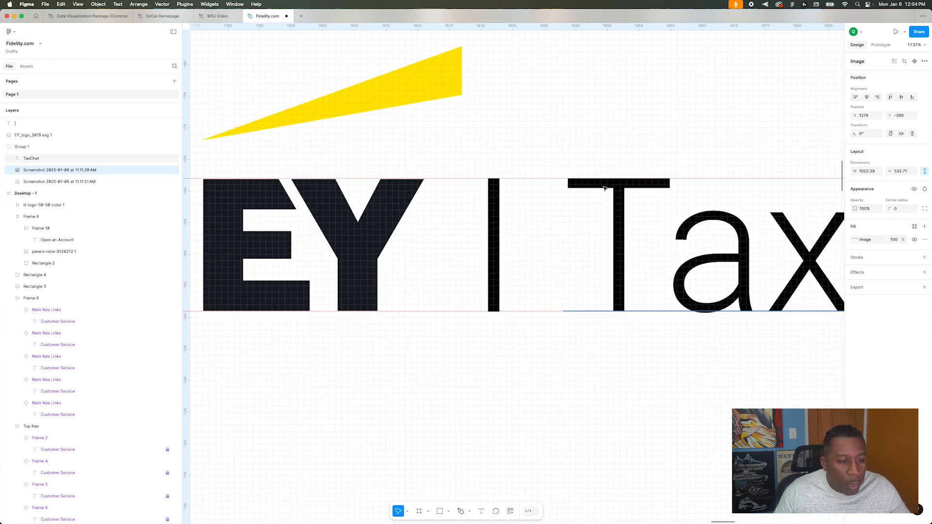
left_click_drag(586, 187, 579, 187)
left_click_drag(618, 248, 612, 248)
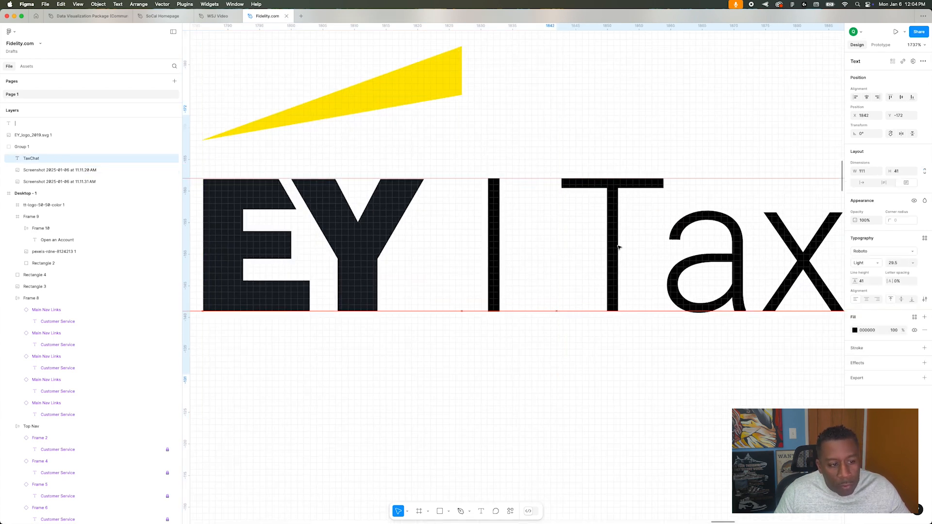
- Group the TaxChat text, vertical bar and EY logo, and place the group under the reference logo at X 1937, Y -137
left_click(493, 248, "shift")
left_click(353, 217, "shift")
key("super+g")
scroll(354, 218, "down", 10)
left_click_drag(444, 202, 615, 240)
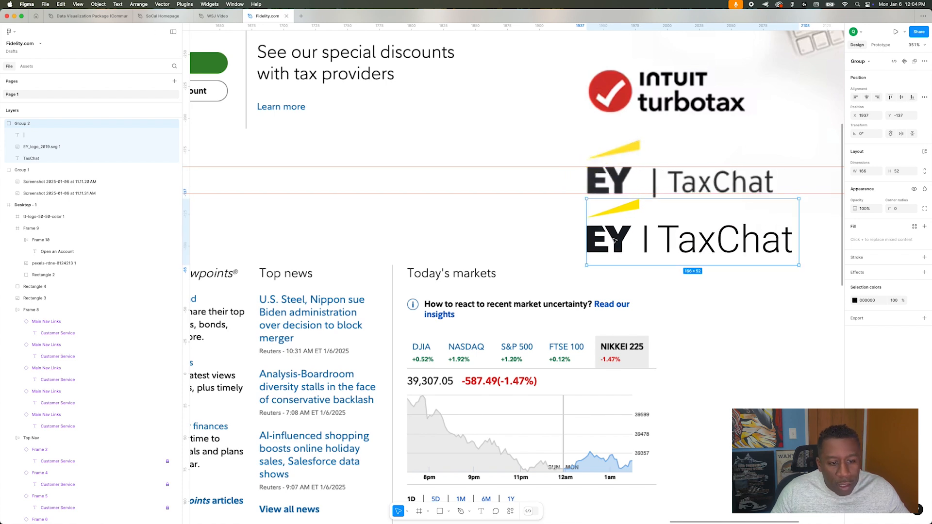
- Cut the EY TaxChat group and paste it onto the middle photo column of the Desktop frame
key("super+x")
scroll(506, 206, "down", 10)
scroll(449, 263, "up", 8)
key("super+v")
left_click_drag(480, 280, 420, 292)
- Scale the EY TaxChat group to suit the TurboTax logo below it and move both logos up to the middle of the photo
left_click(407, 511)
left_click(432, 495)
mouse_move(462, 301)
left_mouse_down()
mouse_move(493, 314)
mouse_move(454, 285)
left_mouse_up()
left_click(459, 327, "shift")
left_click_drag(460, 327, 459, 259)
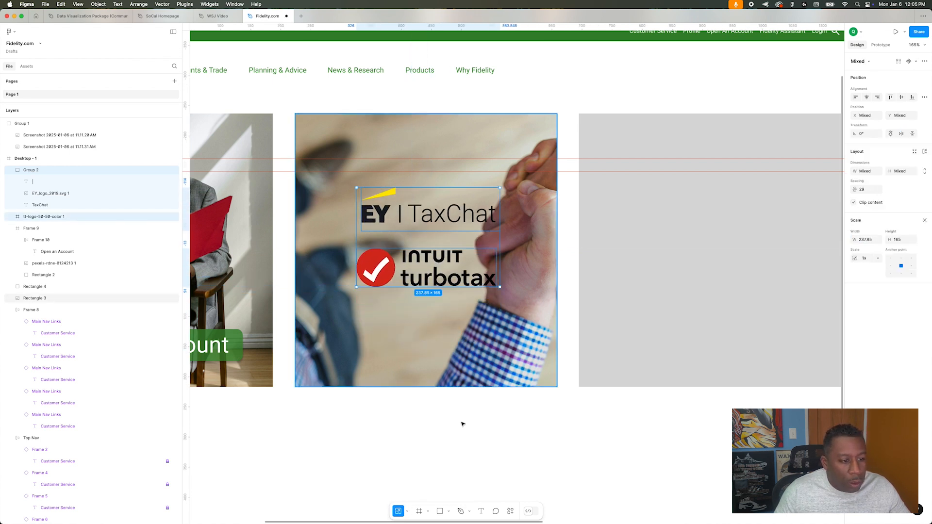
- Add a "+" text centered between the EY TaxChat and TurboTax logos
left_click(545, 401)
key("t")
left_click(438, 241)
left_click_drag(443, 258, 430, 237)
left_click(468, 441)
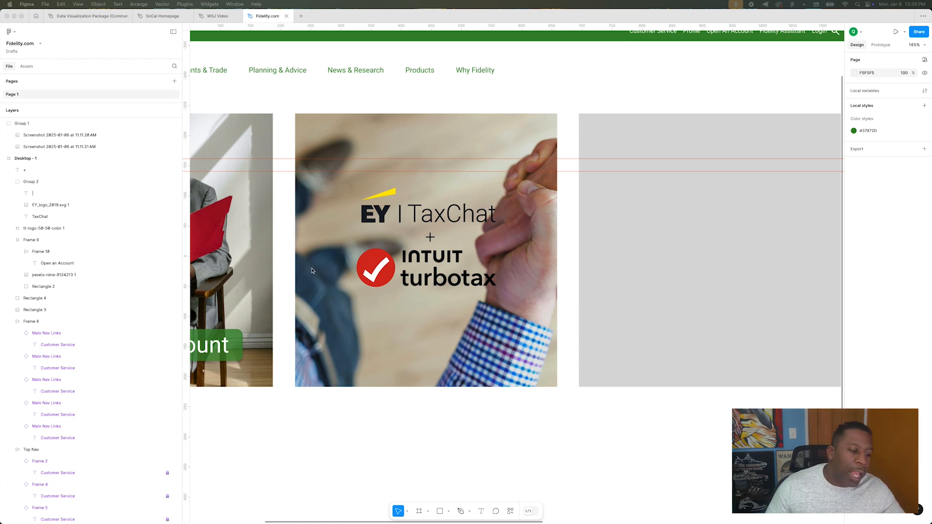
- Add the white headline "See our special discounts with tax providers" above the logos and narrow its text box to about 317
key("t")
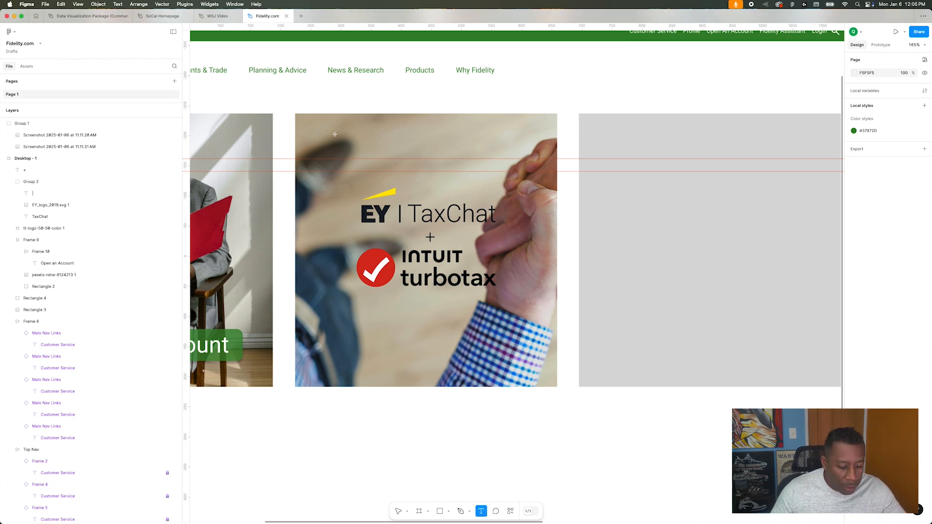
left_click(335, 184)
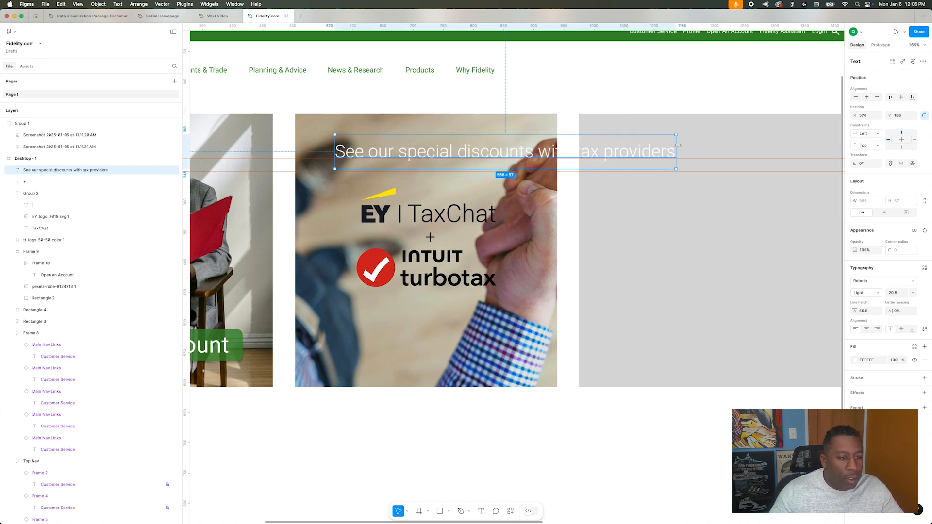
left_click_drag(676, 135, 519, 137)
- Set the headline's font size to 24.5 and line height to Auto, and center-align the text
key("Down")
key("Down")
key("Down")
key("Down")
key("Down")
key("Down")
key("Up")
left_click(867, 98)
type("auto")
key("Return")
left_click(867, 329)
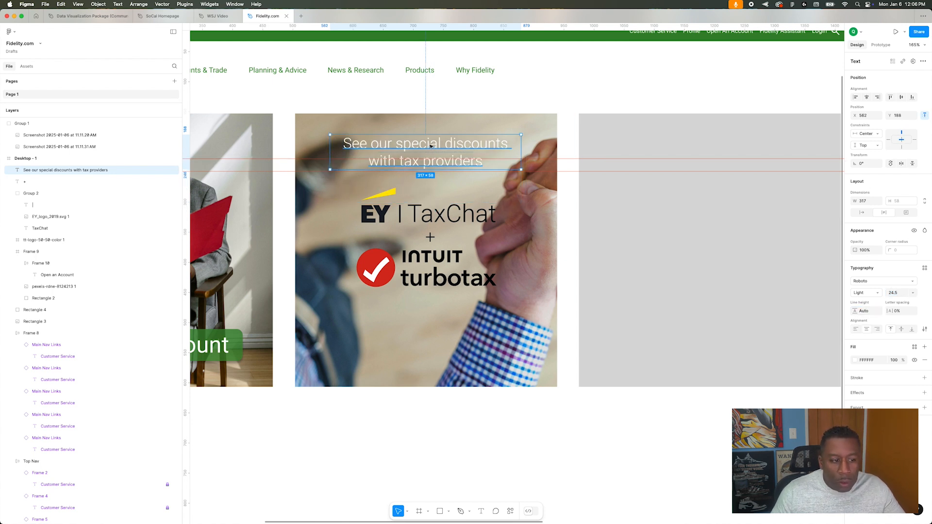
- Move the discounts headline down on the middle photo, closer to the logos
double_click(446, 147)
key("Escape")
left_click_drag(446, 147, 437, 165)
- Group the EY TaxChat logo, plus sign and TurboTax logo, and move the group down on the photo
left_click(427, 214)
left_click(429, 237, "shift")
left_click(418, 273, "shift")
key("super+g")
left_click_drag(419, 272, 419, 288)
- Position the headline at Y 234, centered across the middle photo, and nudge the logo group slightly left beneath it
left_click_drag(437, 184, 436, 192)
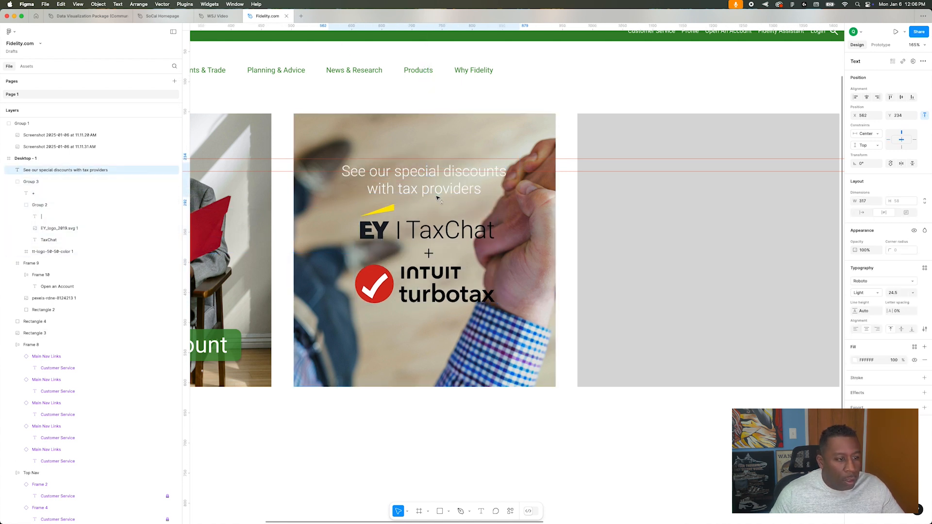
left_click_drag(440, 139, 421, 191)
key("super+z")
left_click(411, 146)
left_click(423, 173, "shift")
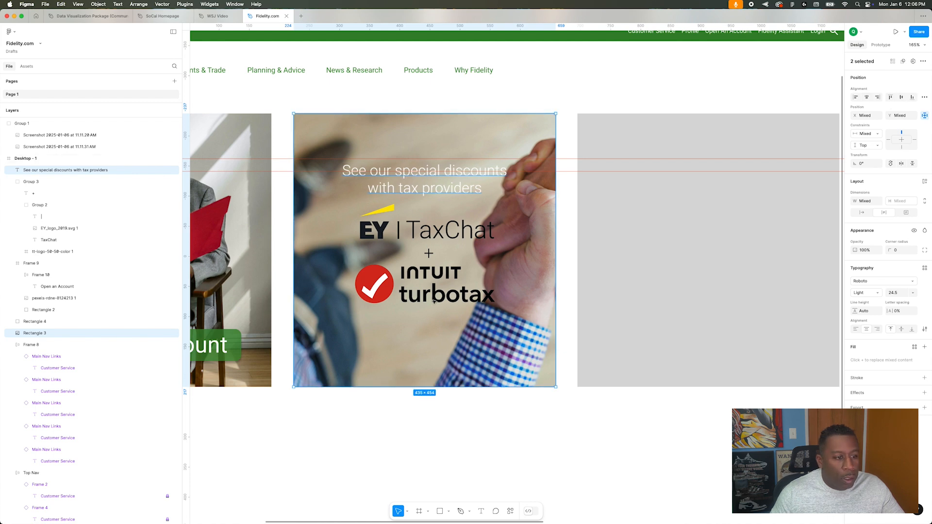
left_click(415, 235)
left_click_drag(415, 235, 413, 235)
left_click(475, 374)
- Try a background blur of 34 on the middle photo and remove the effect
scroll(475, 374, "down", 2)
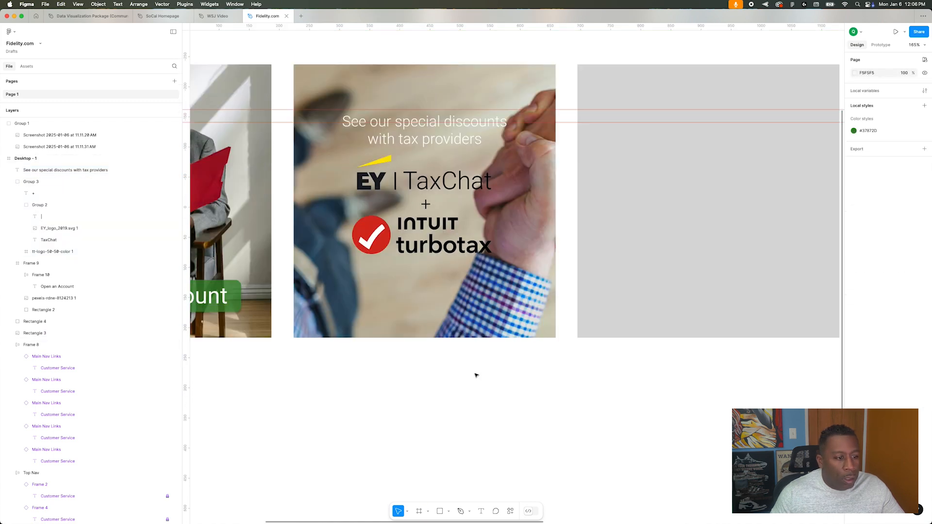
scroll(477, 375, "down", 5)
scroll(477, 375, "up", 5)
left_click(532, 302)
left_click(925, 302)
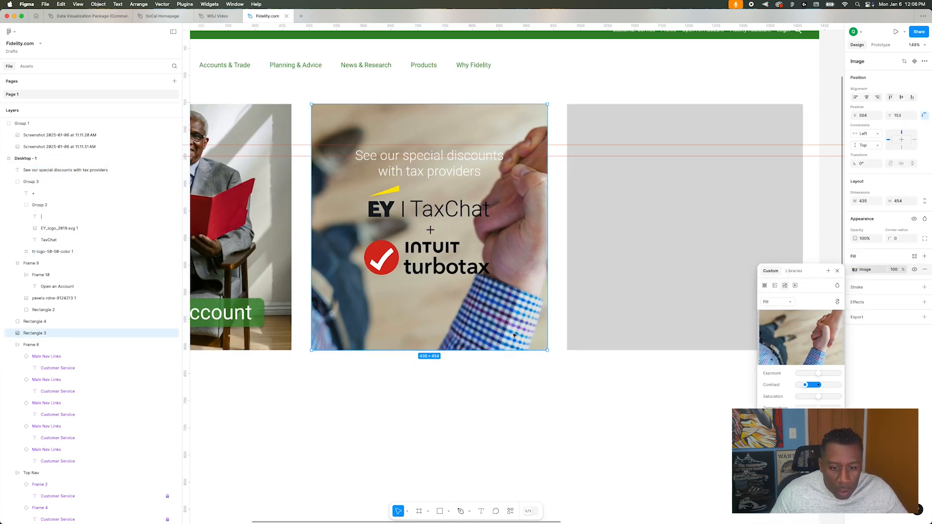
left_click(900, 316)
left_click(892, 333)
left_click(855, 316)
left_click(800, 333)
key("shift+Up")
key("shift+Up")
key("shift+Up")
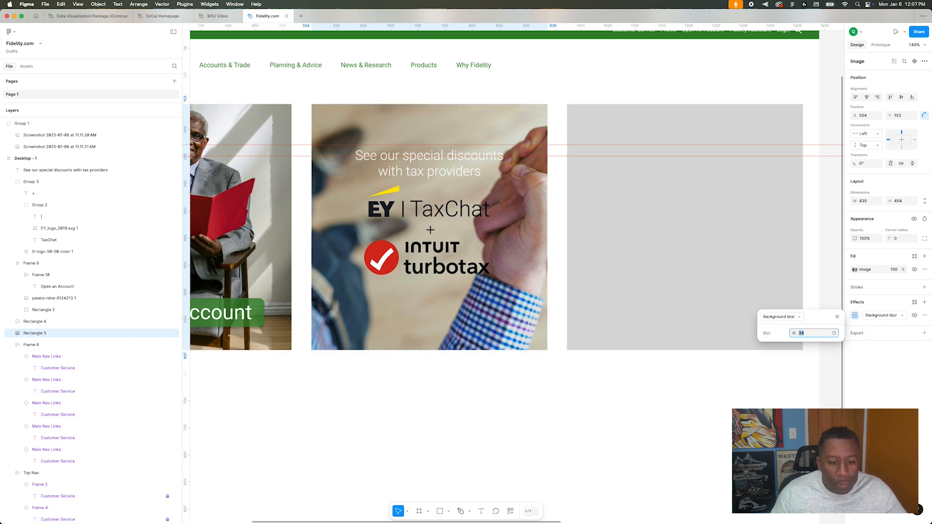
left_click(924, 316)
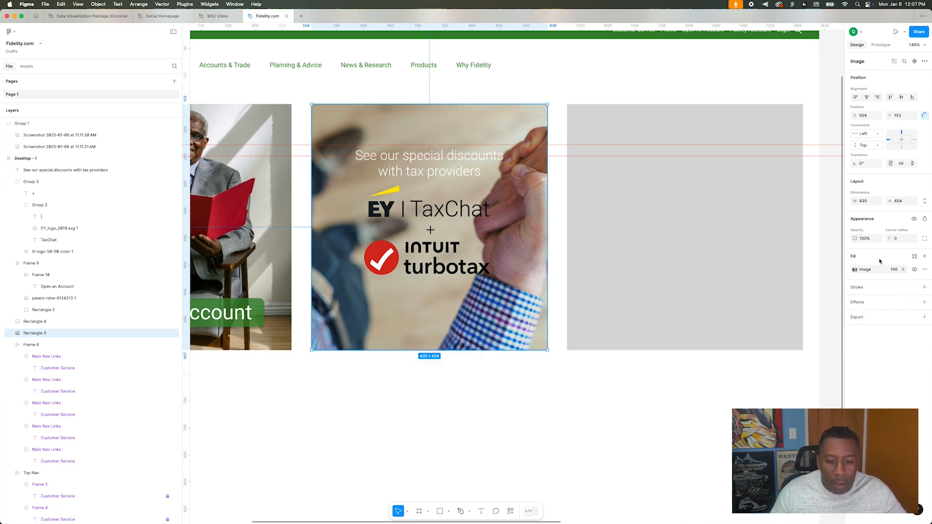
- Try darkening the middle photo with a semi-transparent black fill overlay, and remove that fill
left_click(924, 256)
left_click(894, 270)
key("shift+Up")
key("shift+Up")
key("shift+Up")
key("shift+Up")
key("shift+Up")
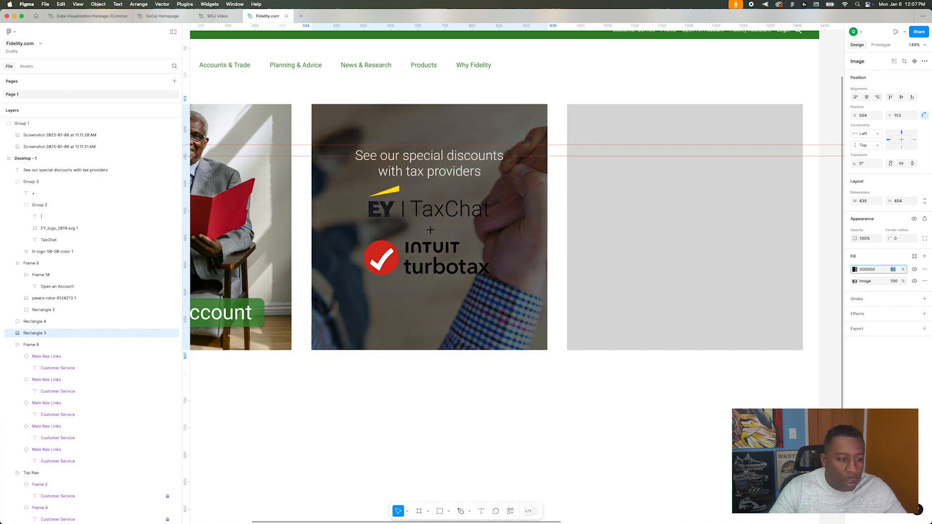
key("shift+Down")
key("shift+Down")
key("shift+Down")
key("shift+Down")
key("shift+Down")
key("shift+Down")
key("shift+Down")
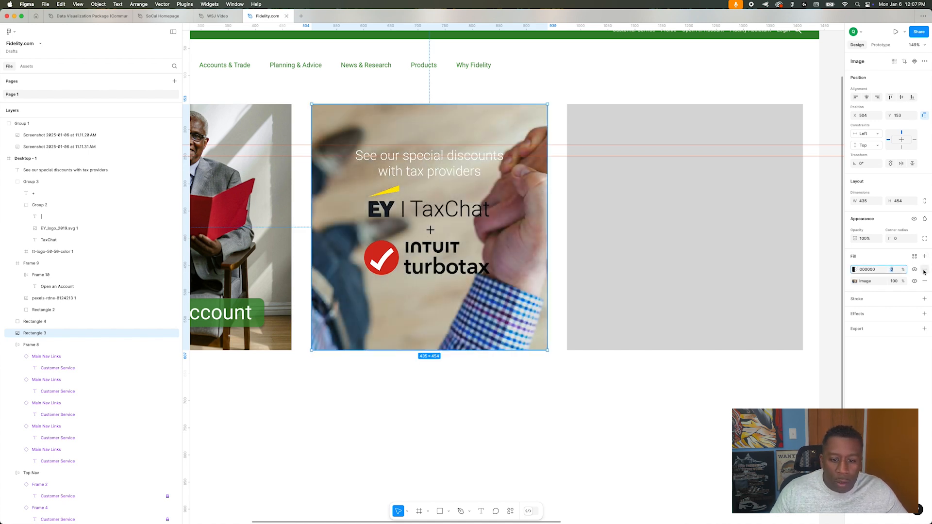
left_click(925, 270)
- Fine-tune the contrast of the middle photo's image fill and hide the rulers
left_click(869, 270)
mouse_move(810, 384)
left_mouse_down()
mouse_move(842, 384)
mouse_move(805, 385)
left_mouse_up()
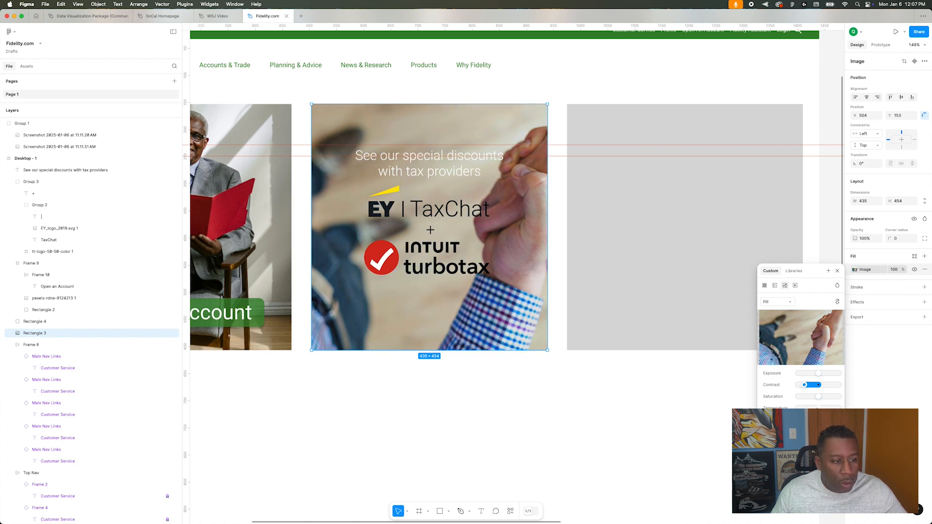
key("shift+r")
scroll(552, 439, "down", 3)
scroll(581, 402, "down", 5)
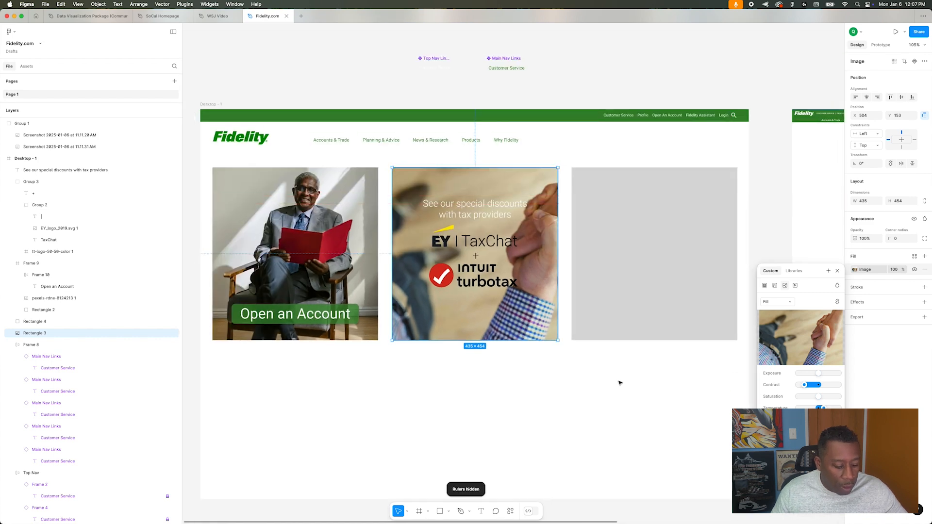
- Set the discounts headline's font weight to Regular
left_click(591, 396)
left_click(475, 208)
left_click(874, 294)
left_click(876, 301)
left_click(534, 369)
left_click(309, 318)
left_click(294, 365)
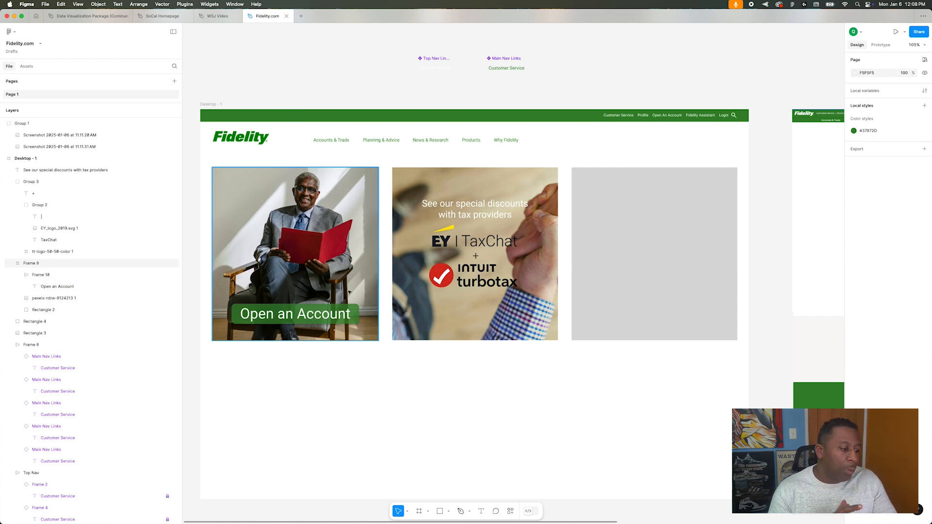
left_click(658, 204)
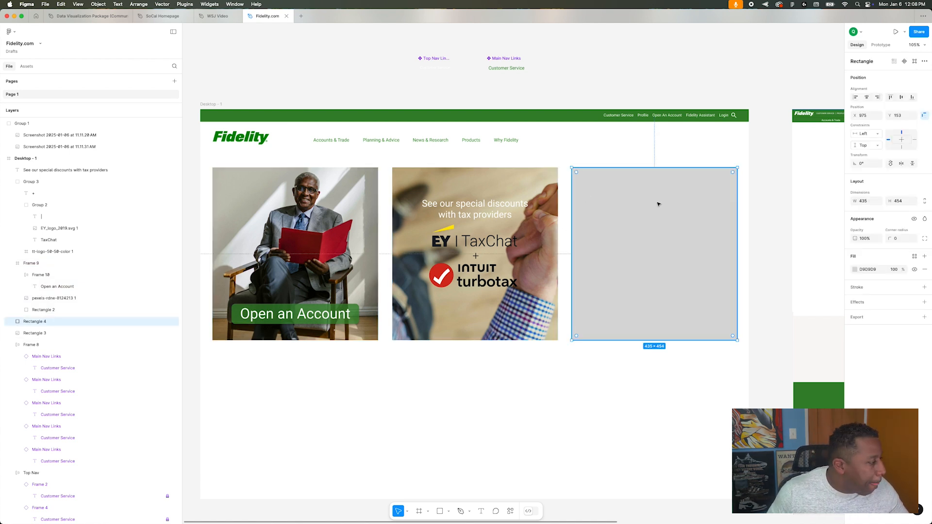
key("Escape")
key("super+Tab")
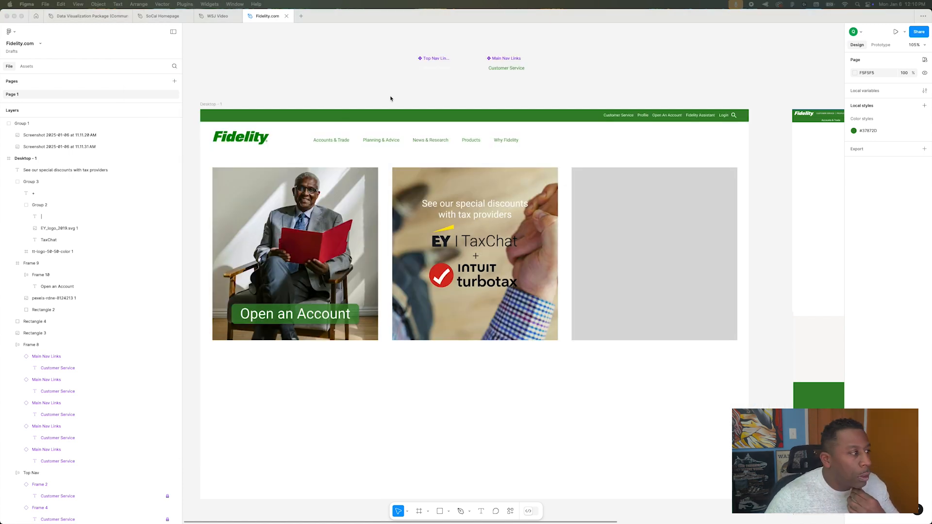
- Remove the green fill from the Open an Account button on the first photo
left_click(318, 319)
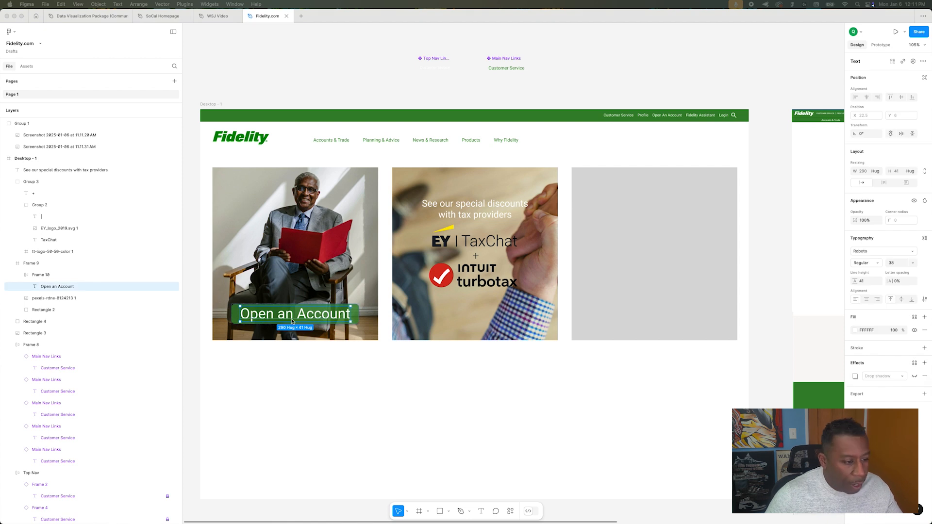
key("Escape")
left_click(925, 331)
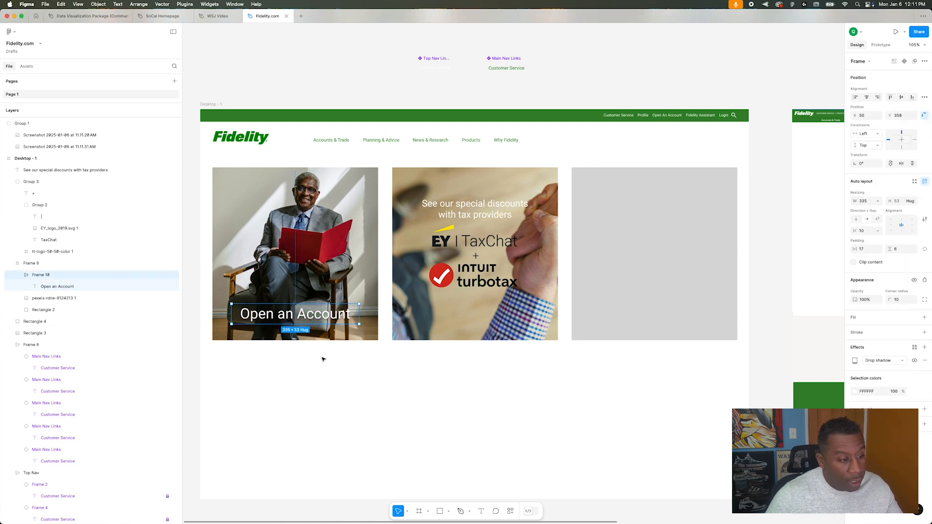
left_click(323, 359)
- Set the font size of the Open an Account text to 28
left_click(318, 316, "super")
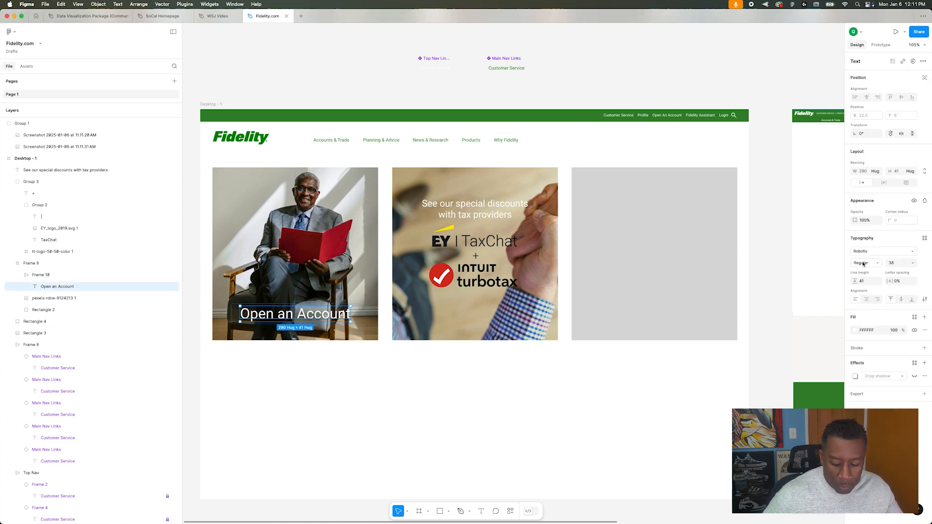
left_click(893, 262)
type("28")
key("Return")
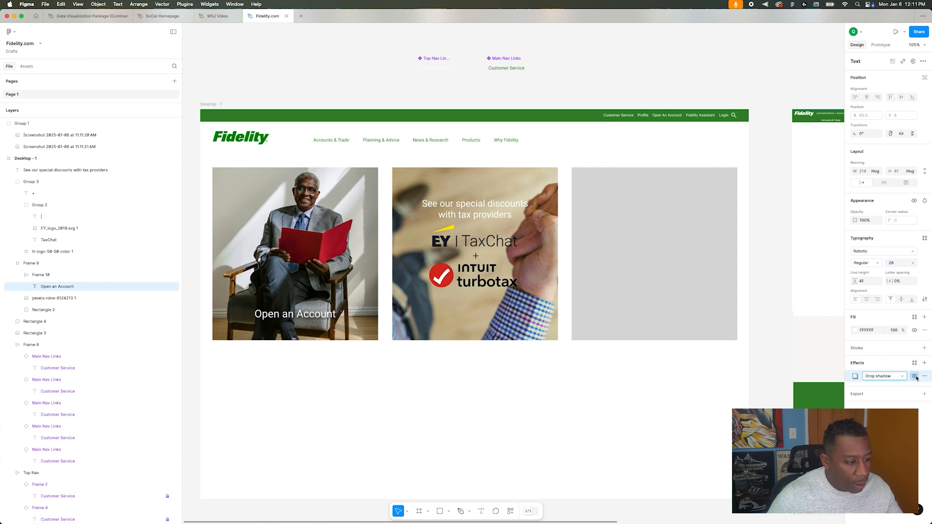
- Place the Open an Account frame at the photo's lower left (X 15, Y 385), narrow it to 231 and remove its drop shadow
left_click_drag(284, 319, 282, 214)
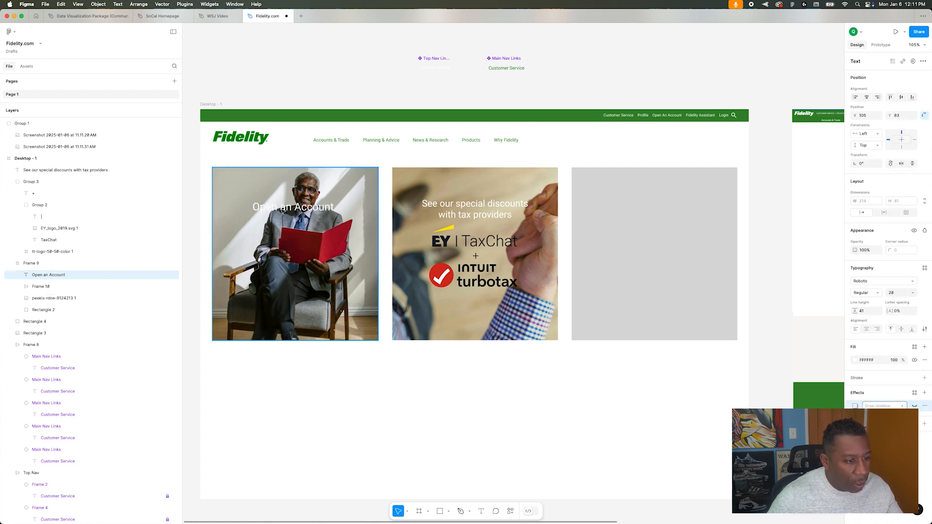
left_click_drag(428, 206, 340, 210)
left_click_drag(283, 214, 271, 325)
left_click(285, 314)
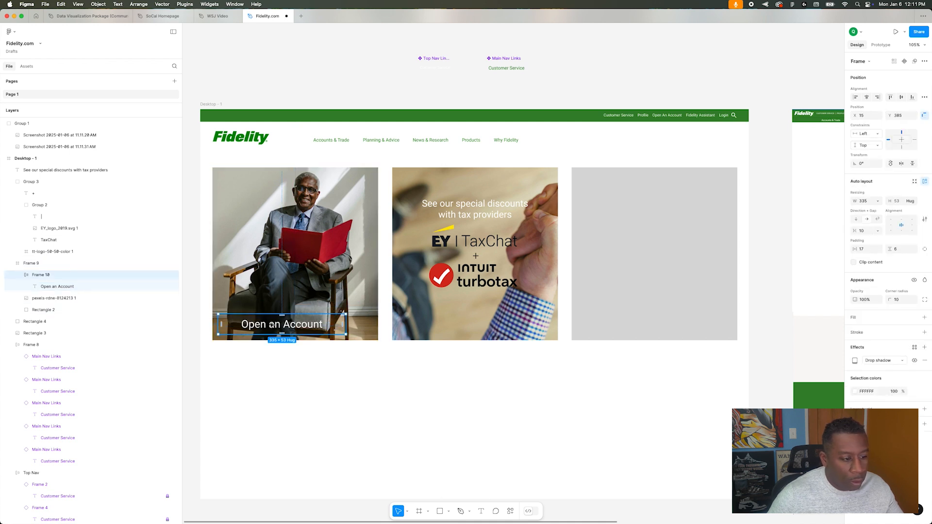
left_click_drag(348, 325, 307, 327)
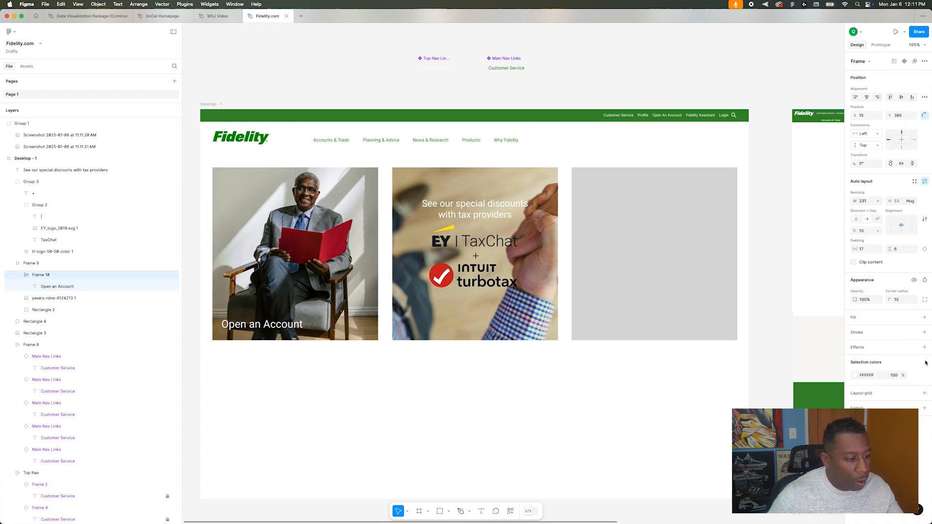
left_click(326, 410)
- Move the discounts headline to the middle photo's lower left, left-aligned, and raise the Open an Account frame to Y 374
left_click_drag(495, 217, 458, 332)
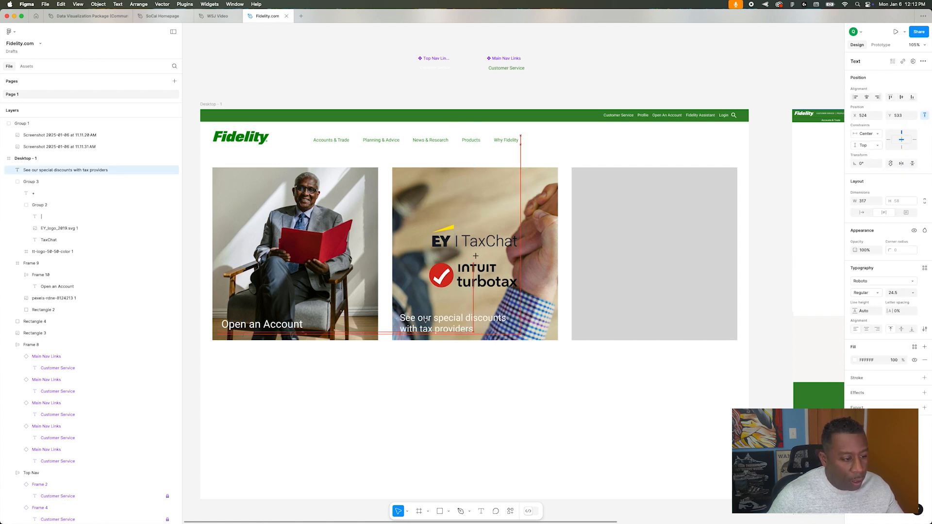
left_click(292, 328)
left_click_drag(291, 328, 290, 324)
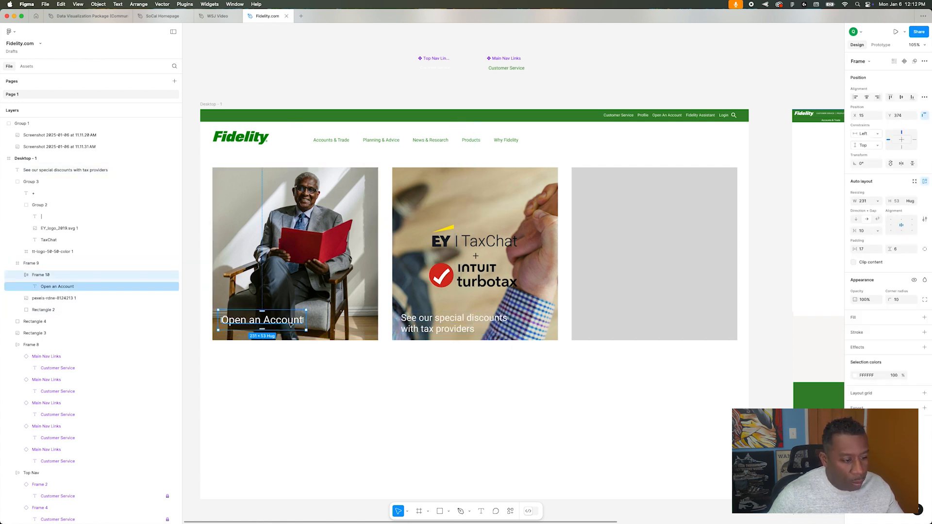
- Try the discounts headline at font size 28 in a wider text box
left_click(452, 323)
type("28")
key("Return")
left_click_drag(523, 330, 541, 332)
left_click(529, 377)
- Set the font size of the Open an Account text to 24
left_click(467, 327)
left_click(276, 312)
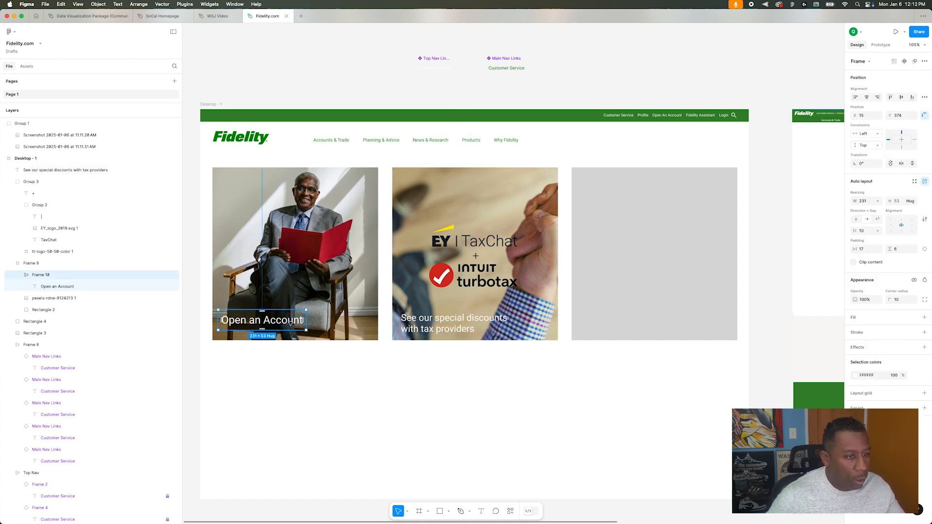
double_click(290, 324)
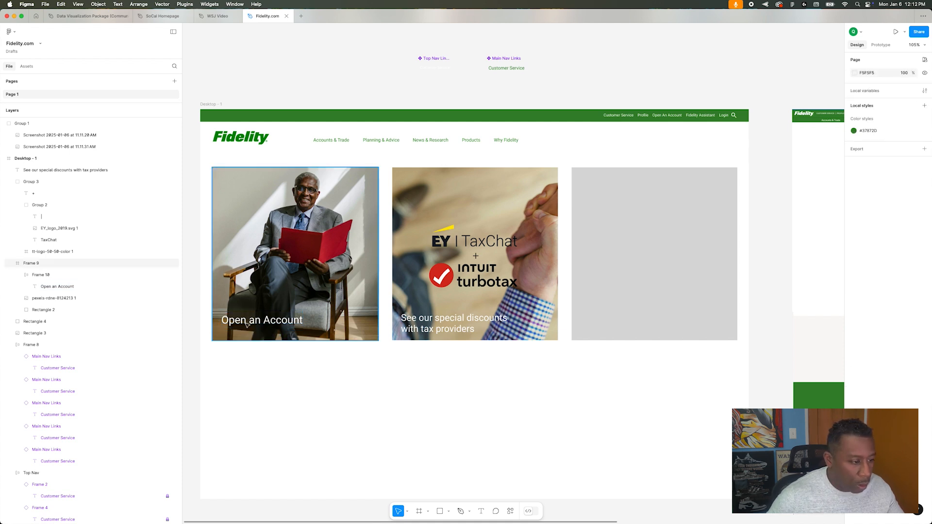
left_click(913, 264)
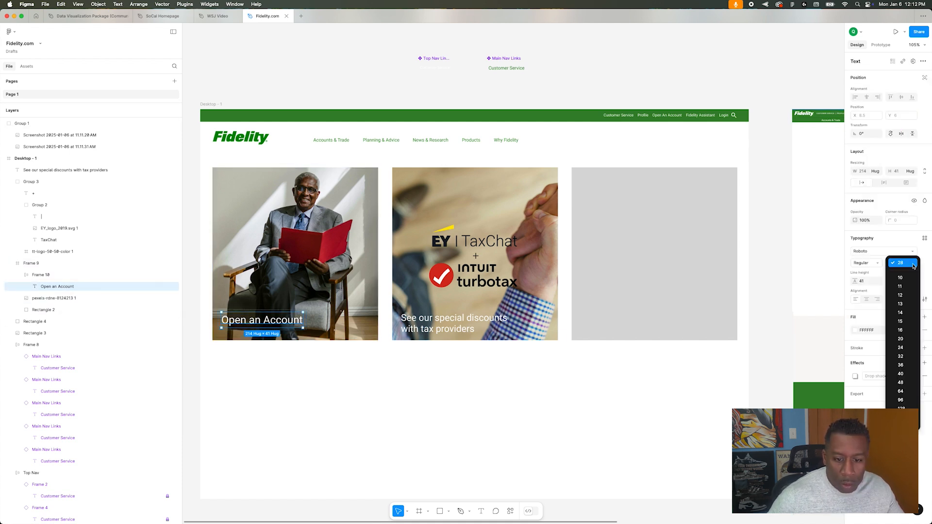
left_click(903, 348)
left_click(344, 383)
- Reposition the Open an Account frame within the first photo to X 0, Y 383
left_click(317, 311)
left_click(318, 391)
left_click(304, 323)
left_click(86, 277)
left_click_drag(298, 323, 292, 326)
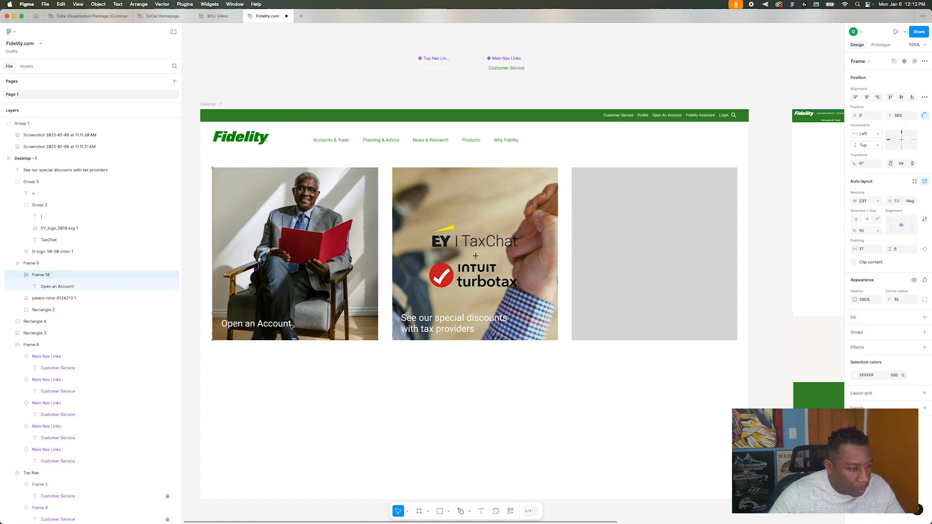
left_click(310, 369)
- Try moving the first photo column and the gray placeholder rectangle out of the row, and undo the moves
left_click(347, 303)
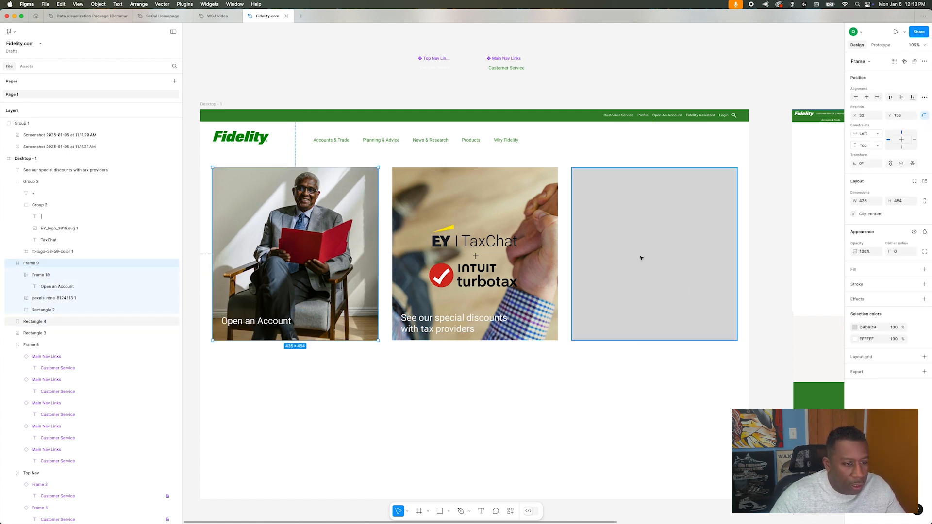
left_click_drag(280, 306, 259, 321)
left_click(419, 381)
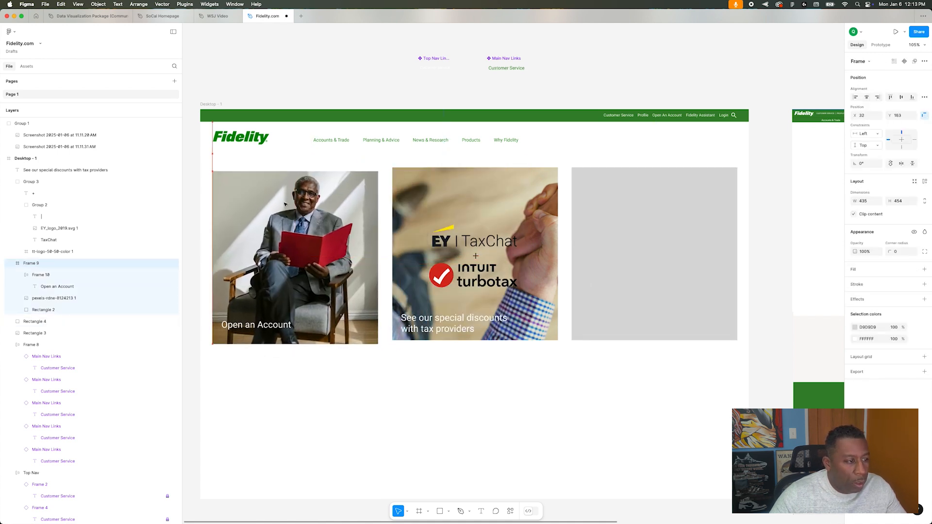
left_click_drag(691, 206, 667, 249)
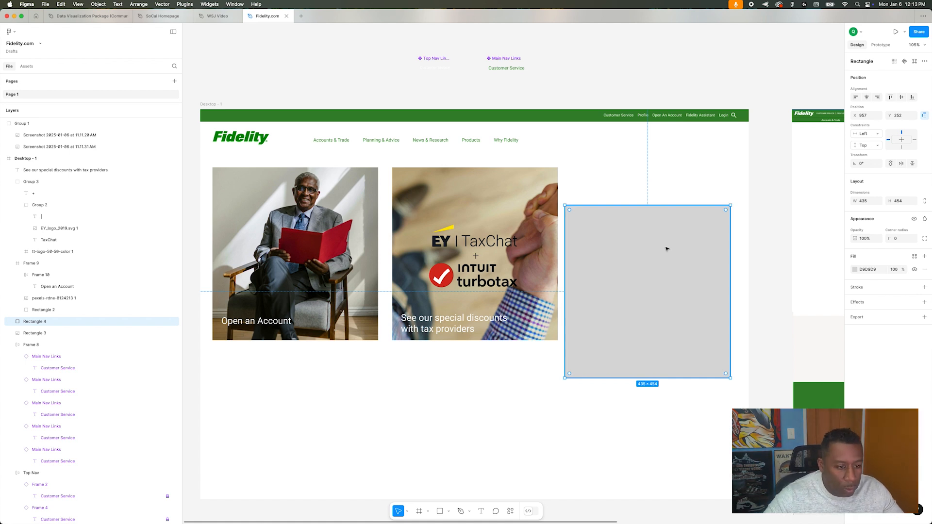
left_click_drag(646, 251, 652, 215)
key("super+z")
key("super+z")
key("super+z")
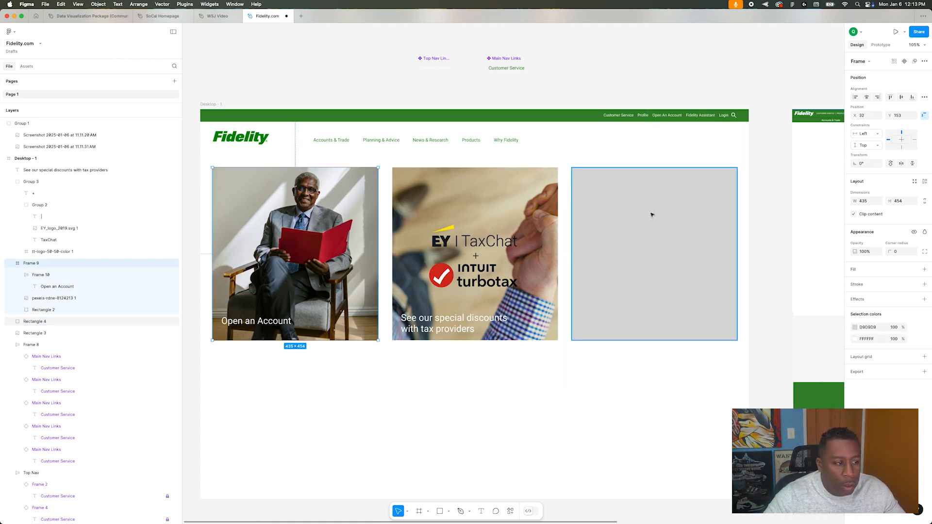
- Duplicate the Open an Account card and place the copy in the third slot, replacing the grey placeholder rectangle
key("super+z")
key("super+z")
key("super+z")
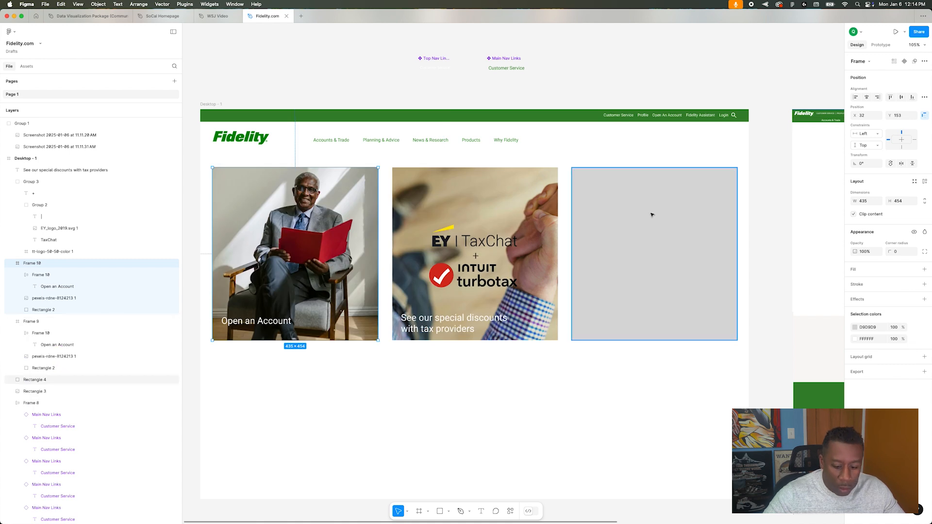
scroll(654, 214, "right", 1)
left_click_drag(289, 228, 649, 228)
key("Left")
key("Left")
key("Left")
- Select the three cards together and check their alignment and spacing
left_click(461, 236, "shift")
left_click(320, 214, "shift")
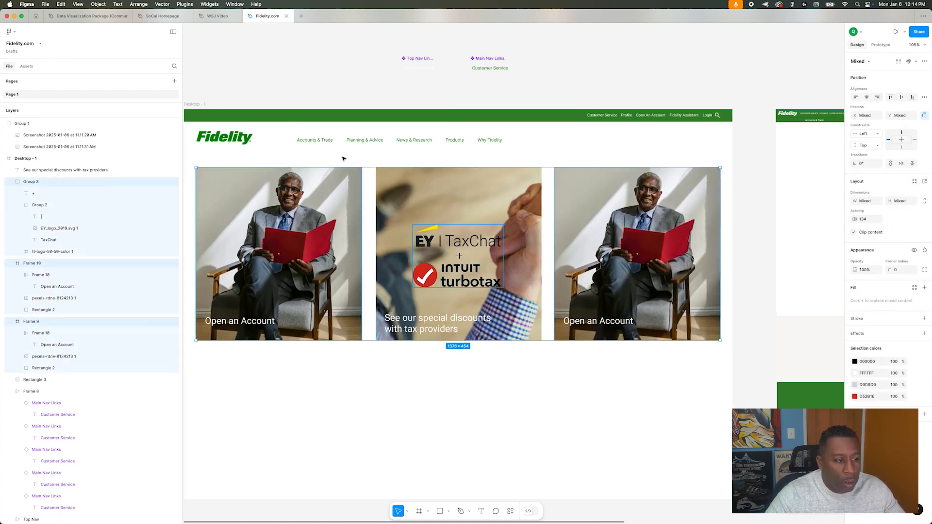
left_click(337, 160)
left_click(337, 184)
left_click(414, 177, "shift")
left_click(601, 189, "shift")
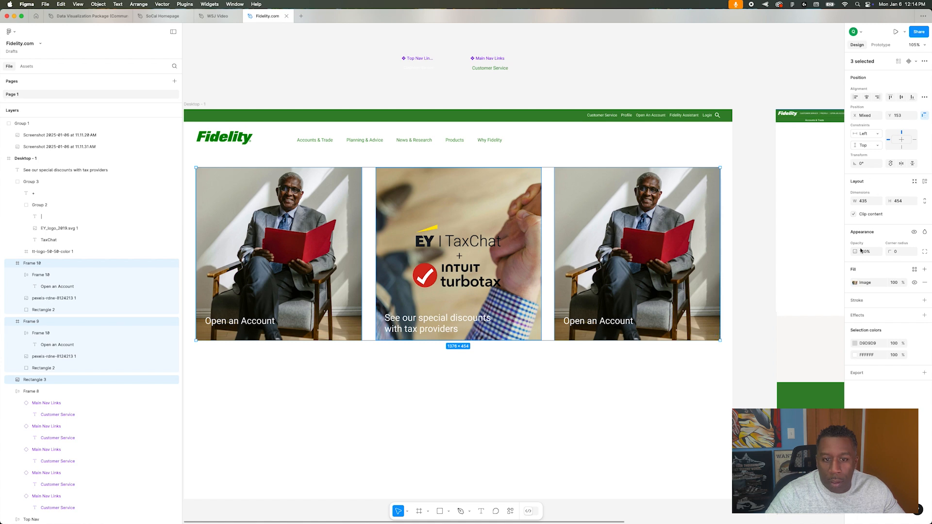
left_click(628, 146)
- Open the file chooser for replacing the image fill of the third card's photo
double_click(633, 218)
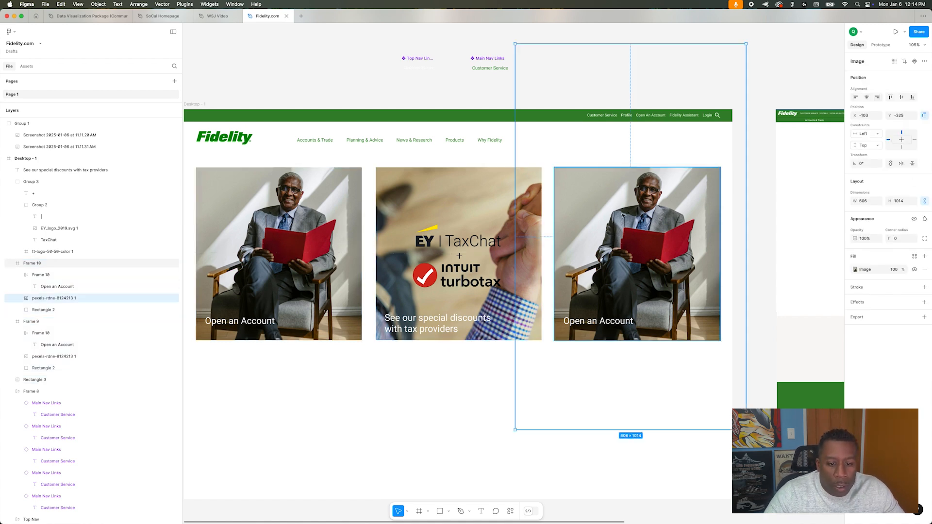
left_click(856, 269)
left_click(811, 338)
- Switch to Pexels in Chrome and search the photos for "binoculars"
key("super+Tab")
key("super+Tab")
key("super+Tab")
key("super+Tab")
left_click(146, 53)
key("super+Tab")
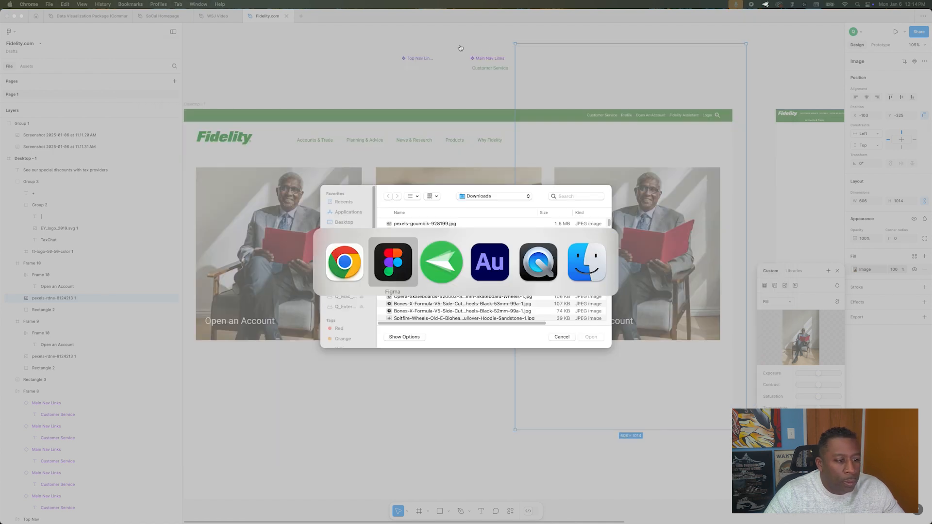
left_click(722, 508)
left_click(33, 62)
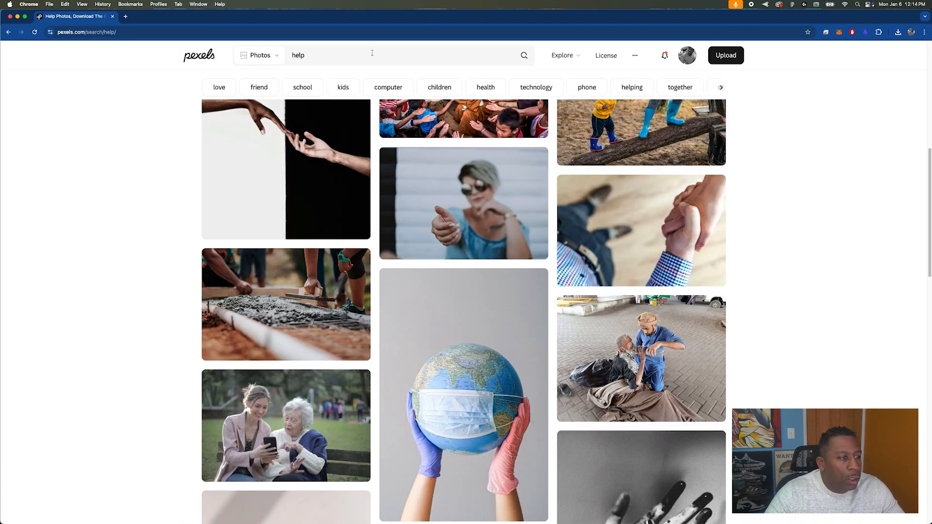
left_click(346, 57)
type("binoculars")
key("Return")
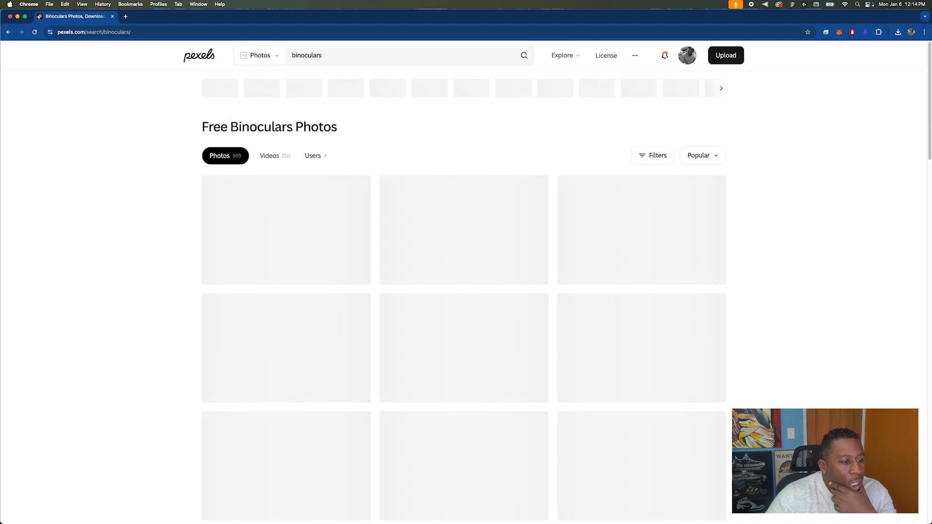
- Download the coin-operated telescope photo with the city skyline and use it as the third card's image fill
scroll(370, 144, "down", 5)
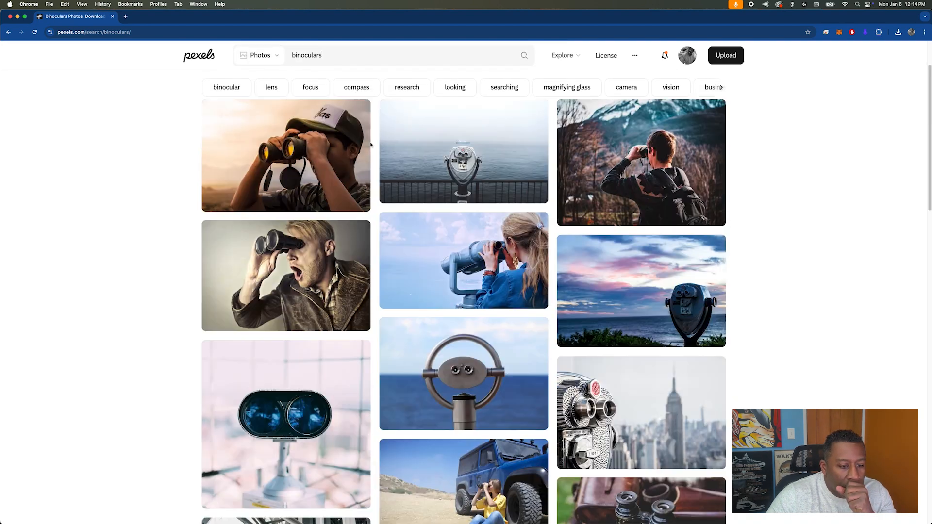
left_click(641, 354)
left_click(817, 71)
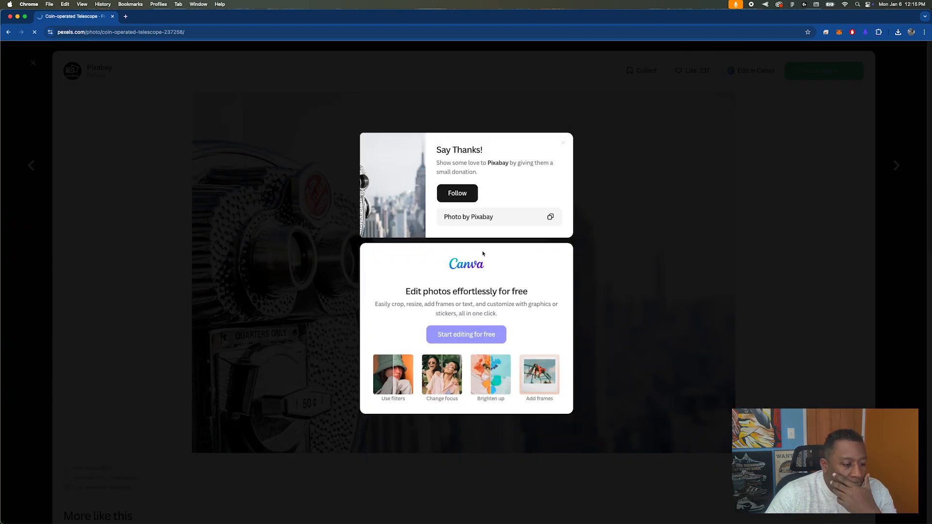
key("Escape")
key("Escape")
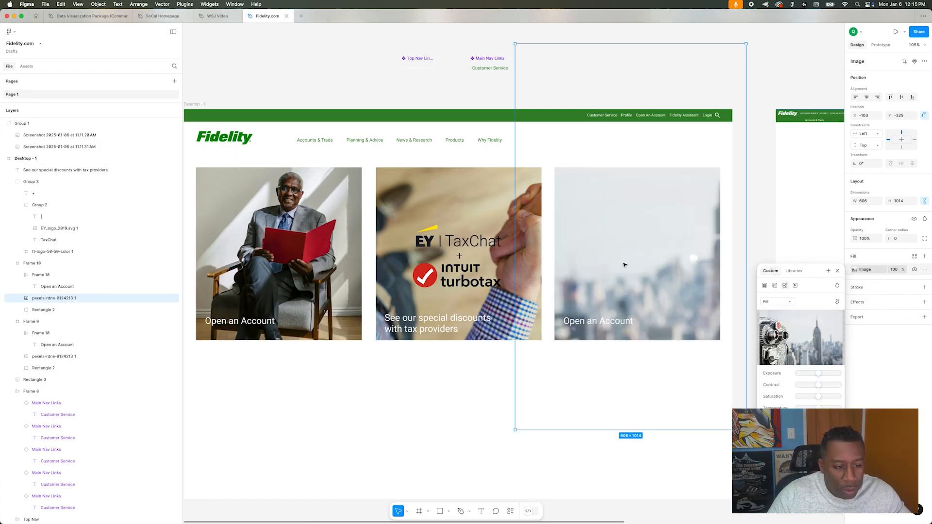
- Scale and reposition the photo in the third card so the coin-operated telescope sits within the card
left_click_drag(527, 420, 564, 359)
left_click(777, 302)
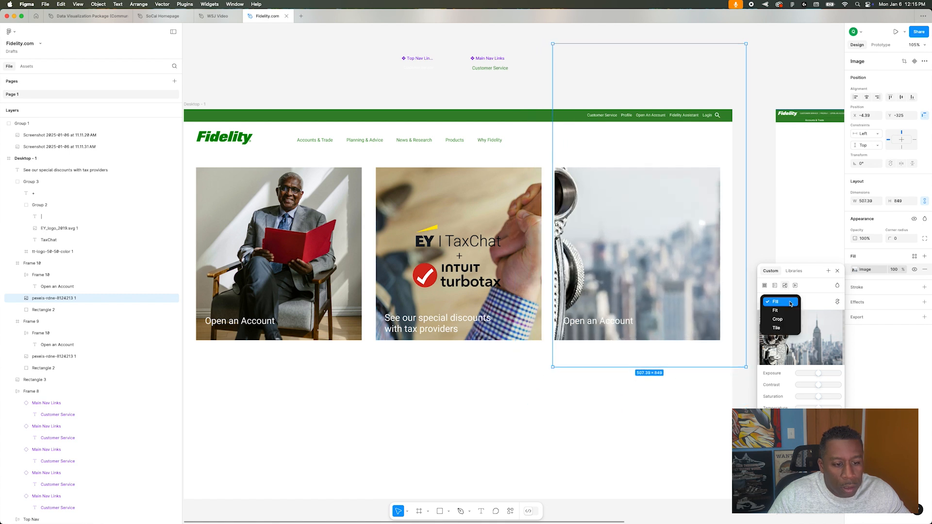
left_click(777, 311)
left_click(693, 416)
double_click(613, 207)
left_click_drag(553, 367, 656, 283)
- Change the third card's label text to "2025 Look Ahead"
left_click(607, 321)
double_click(607, 321)
type("2025 Look Ahead")
key("Escape")
key("Escape")
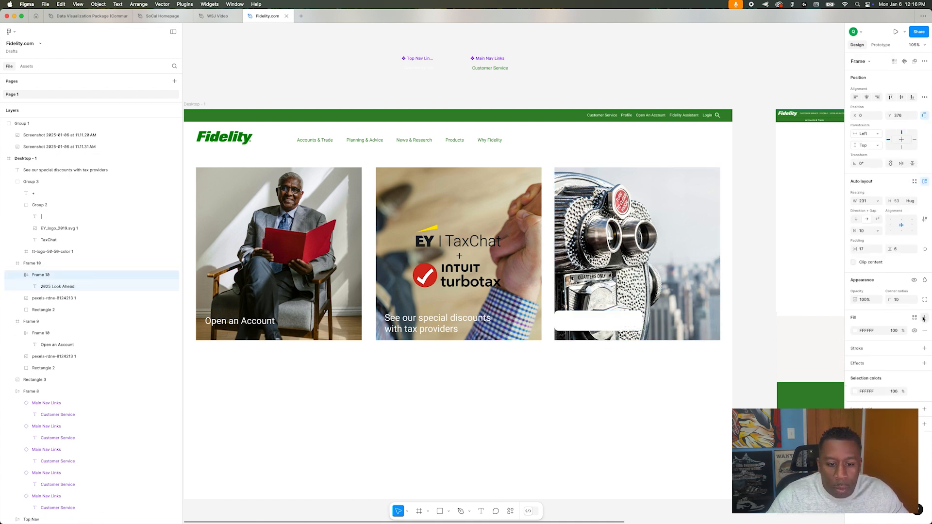
- Give the 2025 Look Ahead label a background fill using the saved green color style
left_click(924, 318)
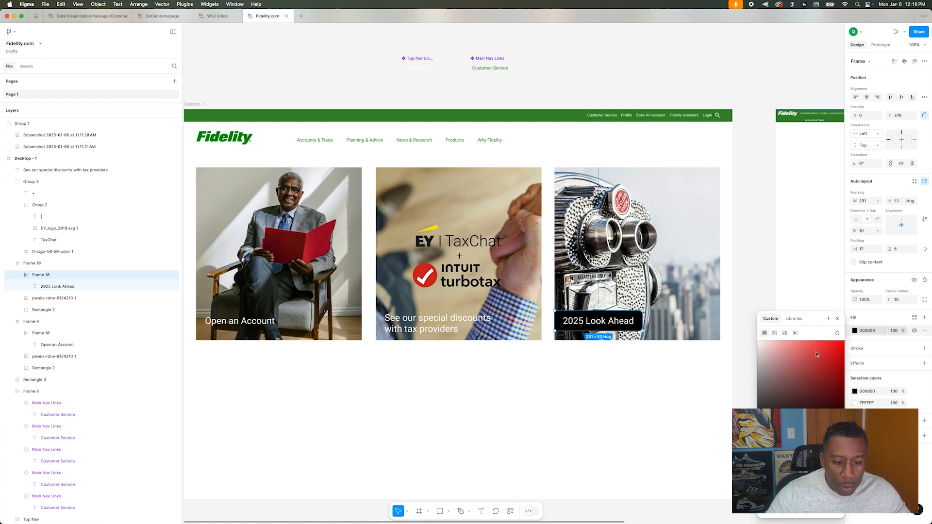
left_click(794, 319)
left_click(769, 370)
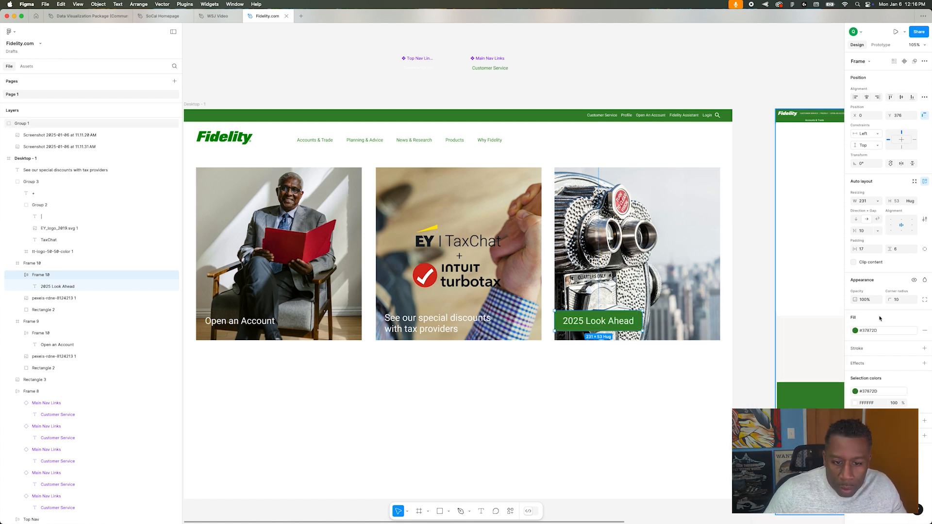
left_click(754, 305)
- Move the green label inward from the card's edge and set its horizontal padding to 0 and vertical padding to 2
double_click(610, 324)
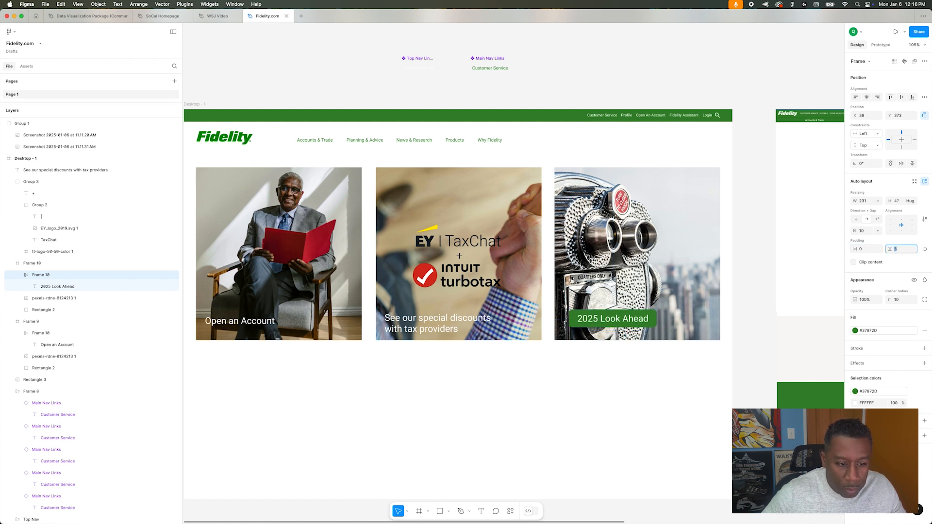
left_click(677, 356)
double_click(617, 322)
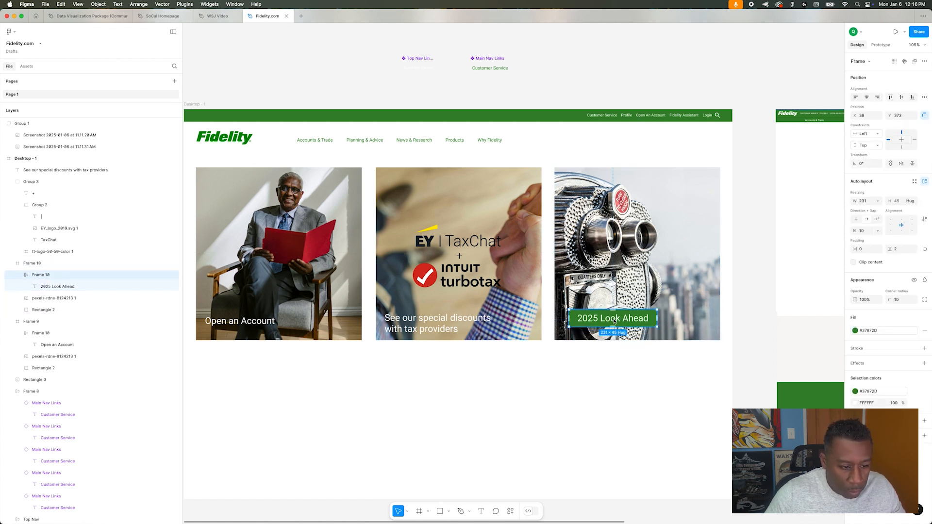
left_click(640, 379)
- Compare the redesigned page and its three cards with the screenshot of the original Fidelity homepage
scroll(640, 379, "down", 1)
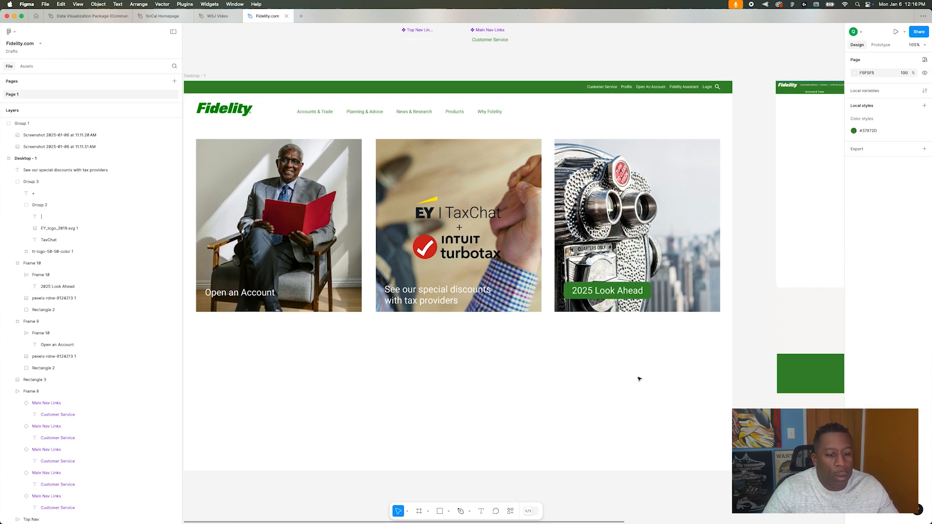
scroll(639, 379, "down", 5)
scroll(639, 378, "right", 4)
scroll(640, 375, "left", 2)
scroll(641, 374, "right", 1)
scroll(639, 374, "right", 3)
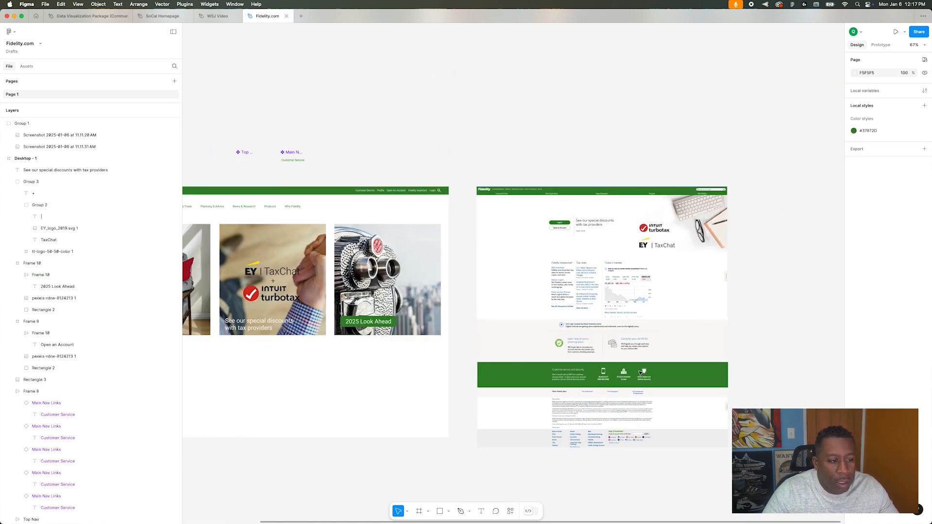
scroll(564, 347, "left", 5)
scroll(571, 348, "up", 5)
scroll(568, 347, "left", 4)
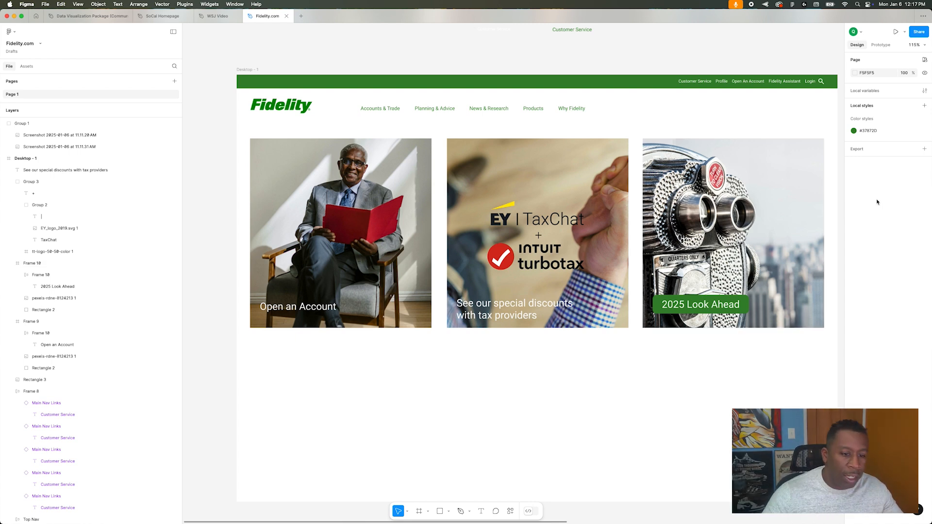
scroll(663, 380, "down", 3)
scroll(663, 380, "up", 2)
- Set the tax providers caption on the middle card to title case
left_click(503, 320)
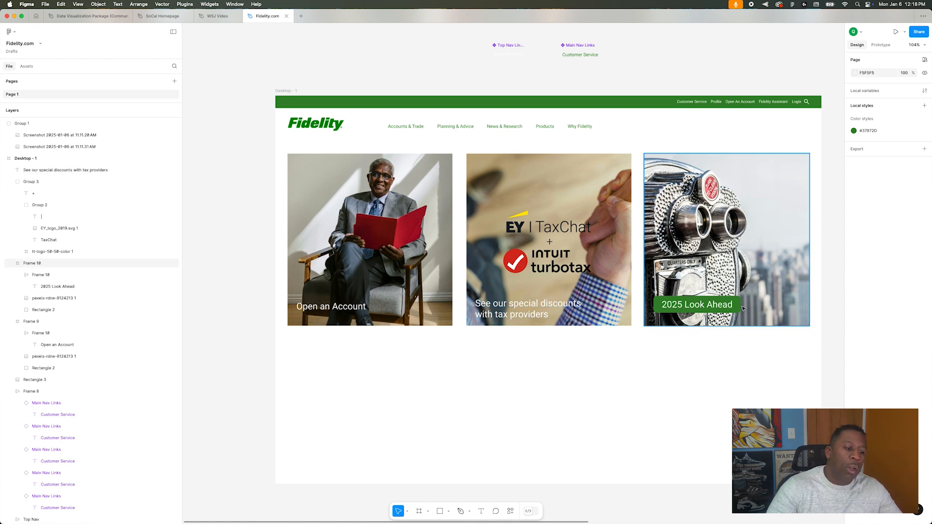
left_click(926, 330)
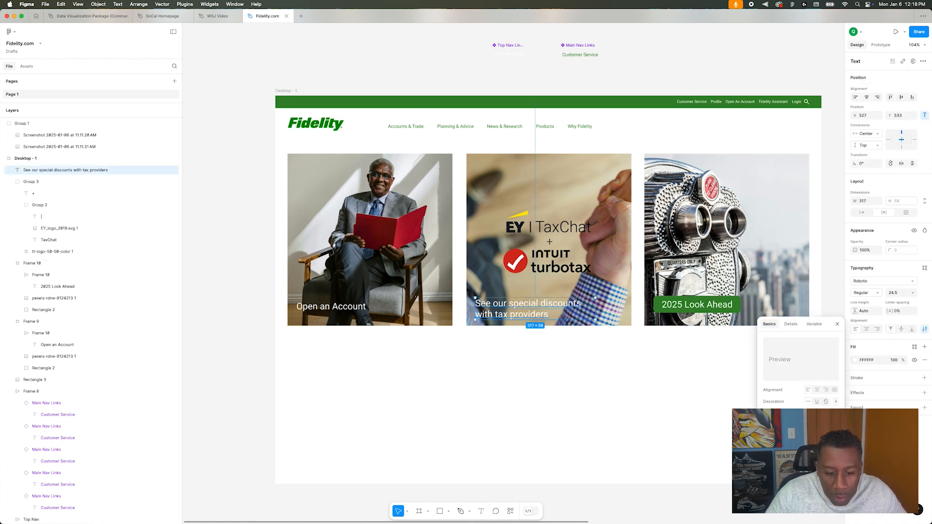
left_click(811, 383)
left_click(457, 399)
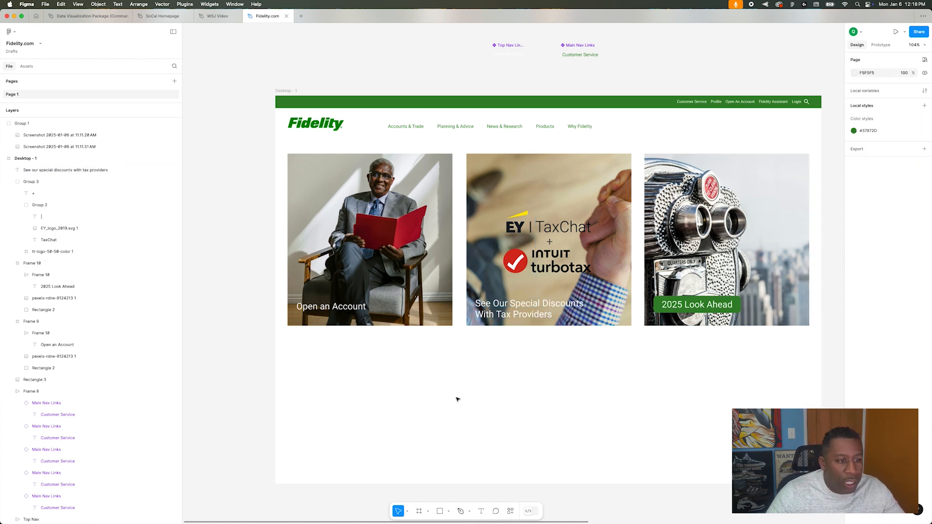
- Examine the Viewpoints, news, markets and advice sections in the original homepage screenshot against the new layout
scroll(459, 394, "down", 1)
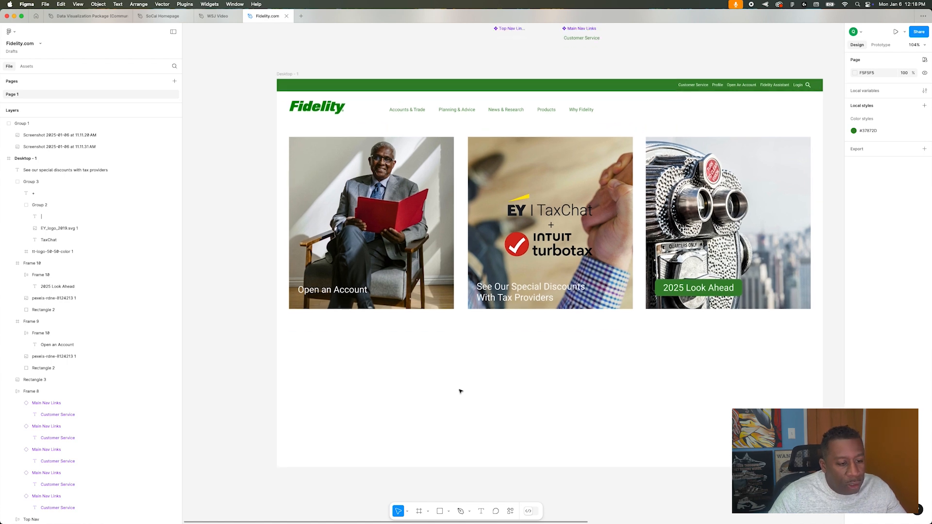
scroll(460, 391, "down", 1)
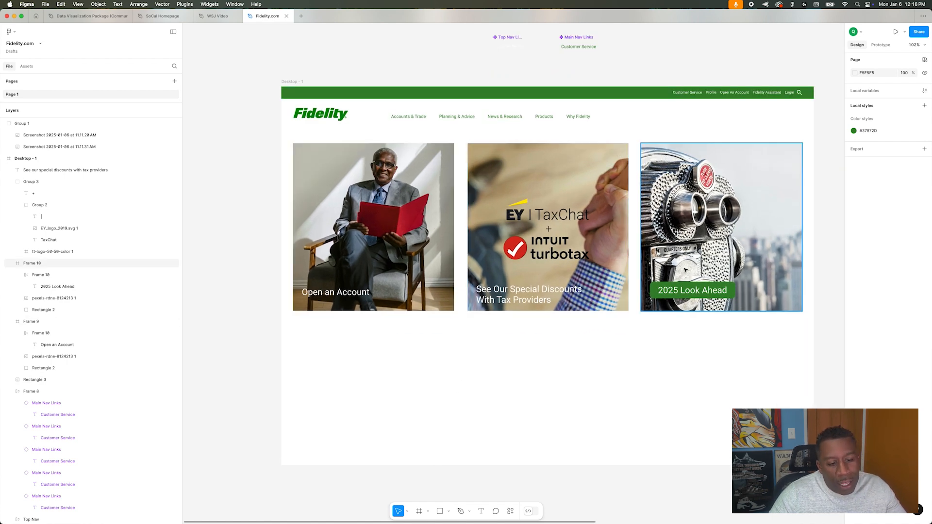
scroll(696, 123, "right", 5)
scroll(695, 123, "right", 7)
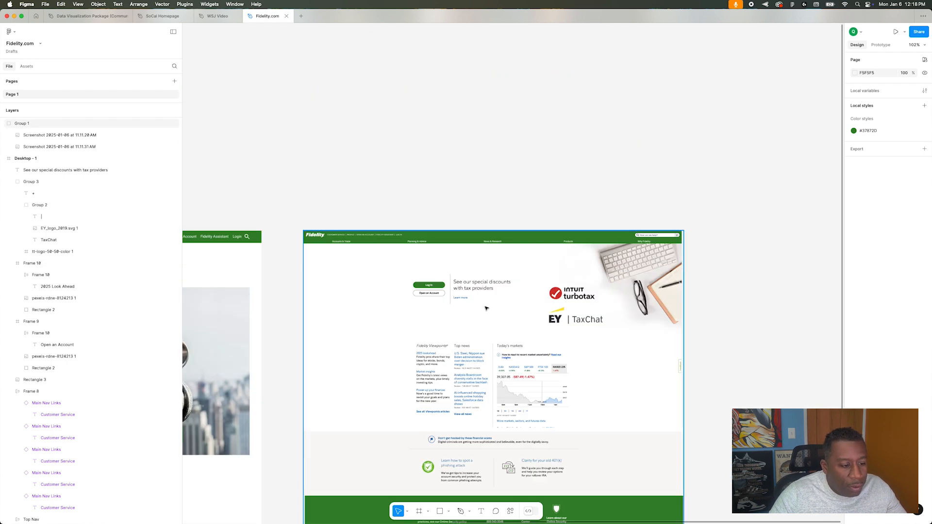
scroll(459, 297, "up", 5)
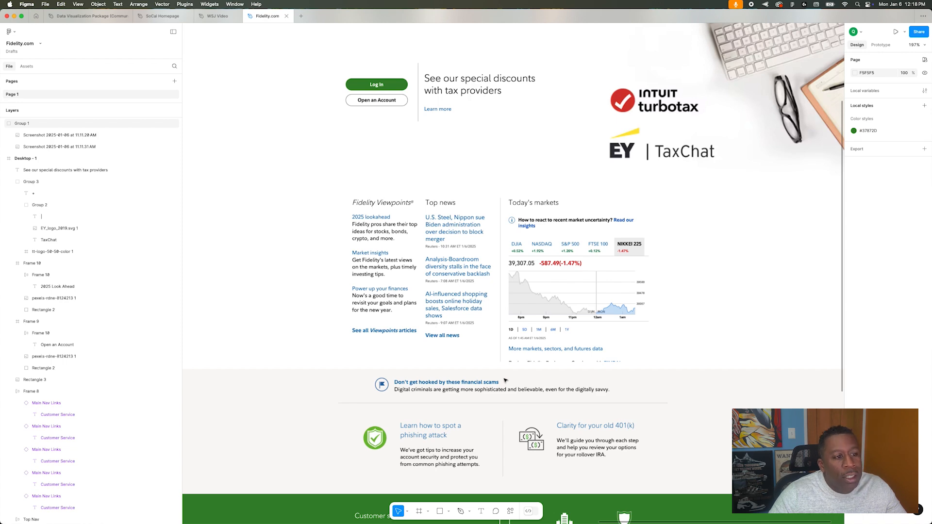
scroll(502, 383, "down", 5)
scroll(485, 349, "down", 8)
scroll(348, 359, "left", 6)
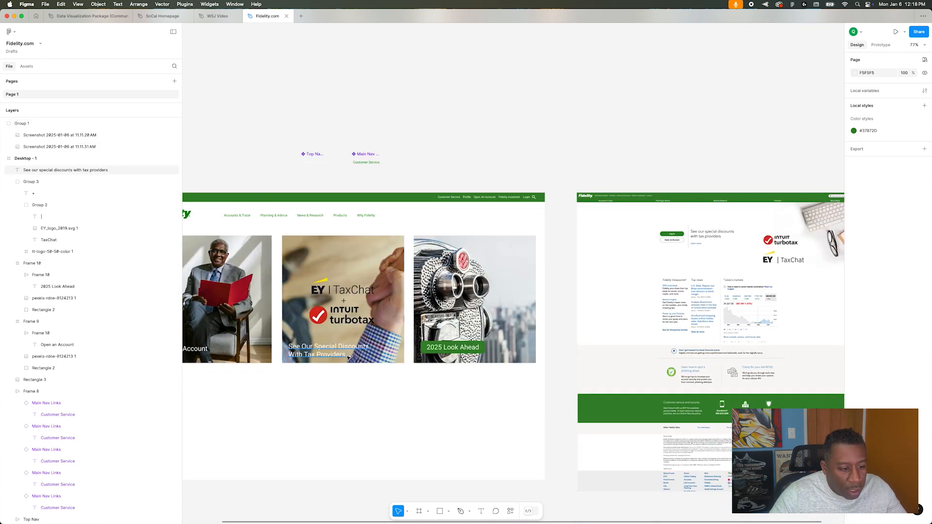
scroll(348, 359, "up", 3)
scroll(347, 359, "left", 3)
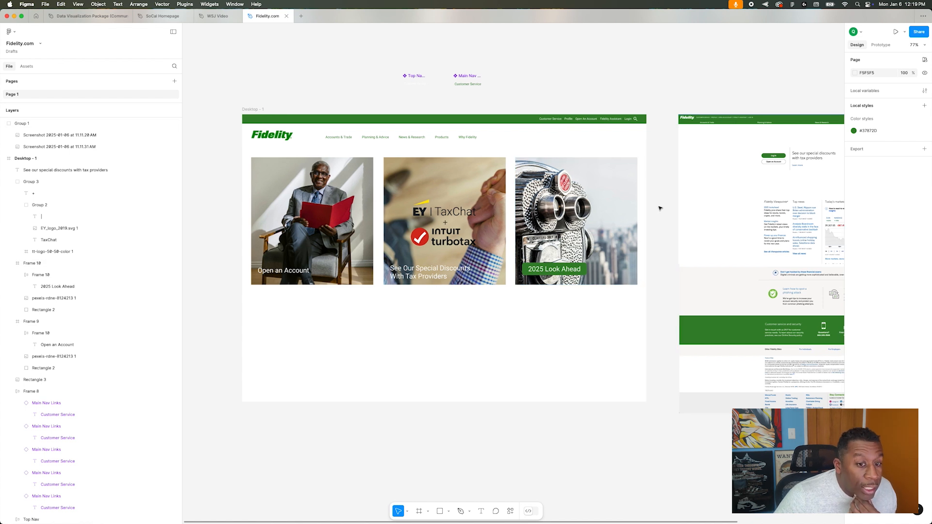
scroll(651, 210, "right", 3)
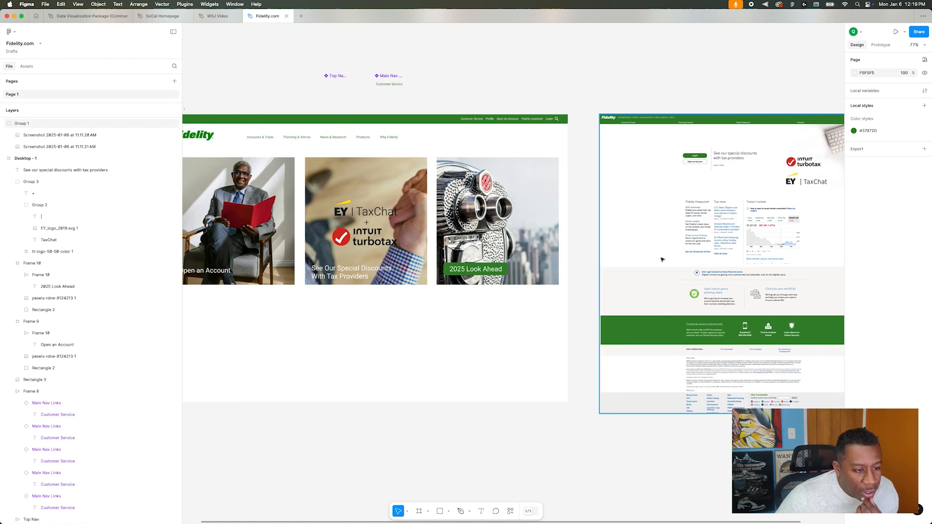
scroll(341, 321, "left", 3)
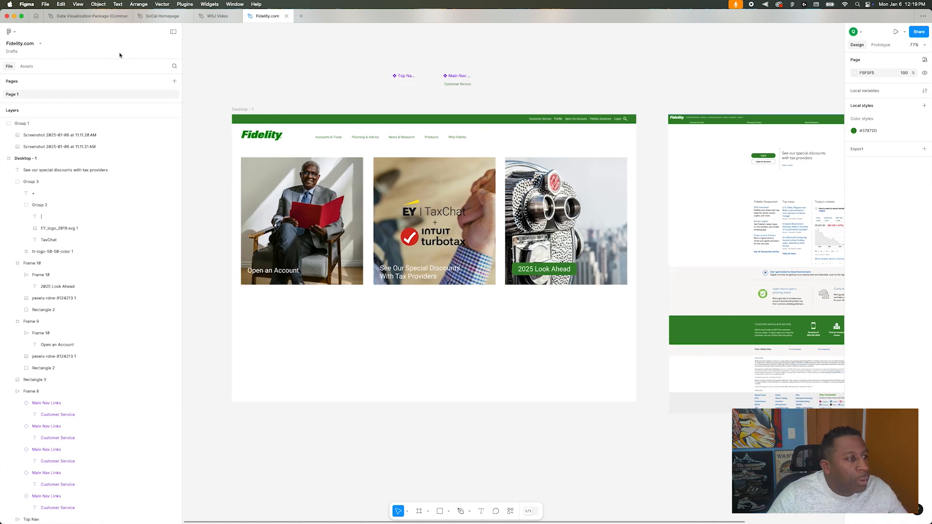
- Add a 12-column layout grid to the Desktop - 1 frame, with side margins matching the cards' outer edges
left_click(315, 204)
left_click(240, 101)
left_click(243, 109)
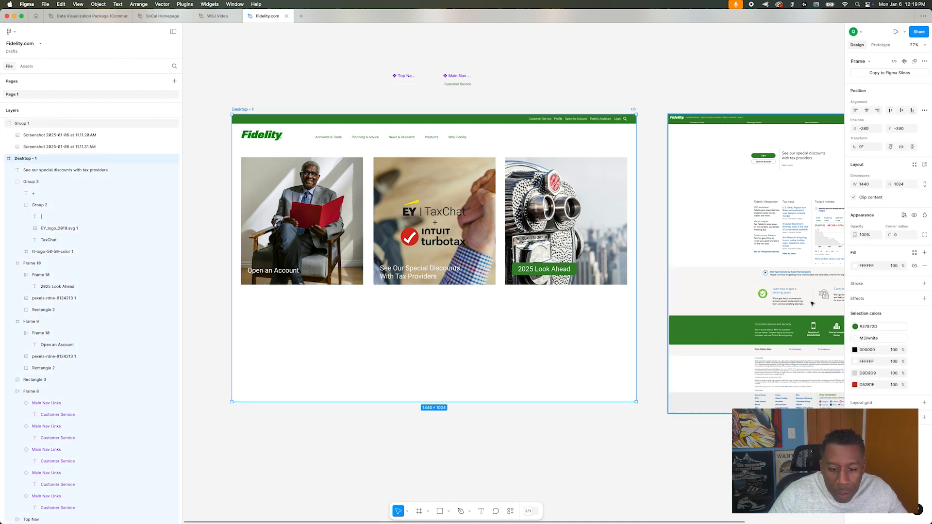
left_click(924, 403)
left_click(883, 426)
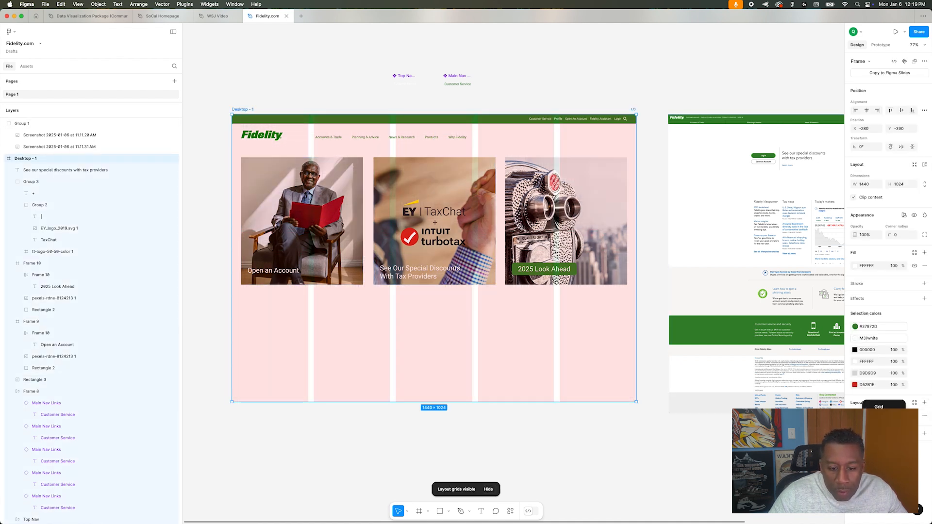
key("Return")
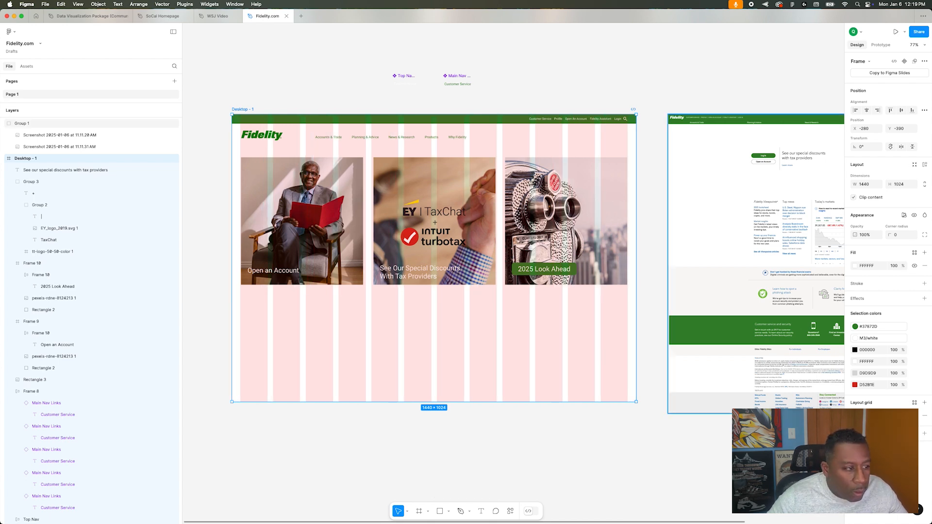
- Inspect how the Open an Account card lines up with the layout grid columns
left_click(652, 303)
left_click(275, 250)
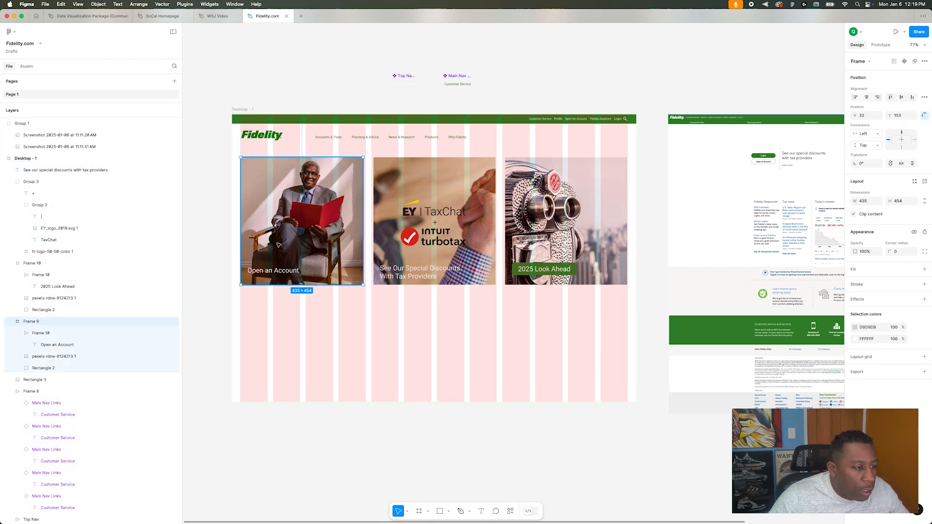
scroll(275, 250, "up", 10)
scroll(385, 242, "down", 5)
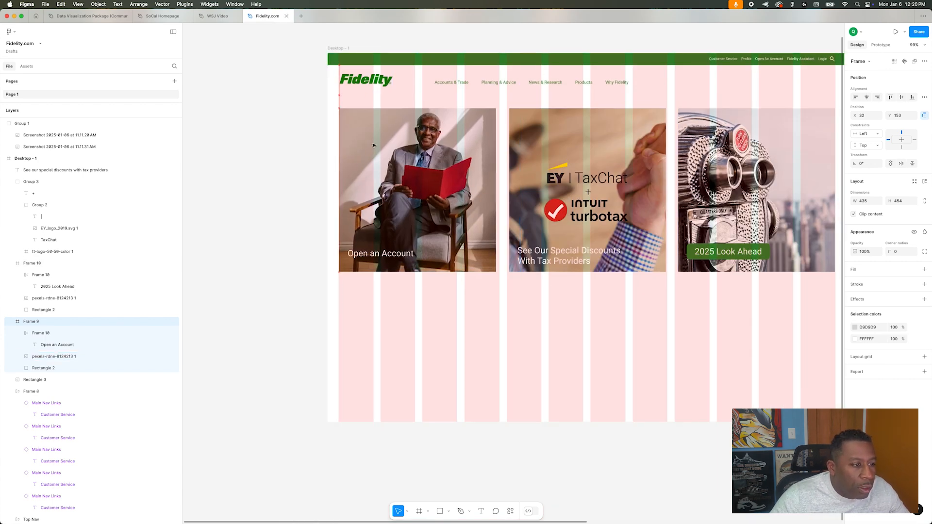
- Move the Fidelity logo to x = 30 so its edge lines up with the first grid column
scroll(301, 141, "up", 5)
scroll(465, 168, "up", 4)
left_click(465, 168)
key("Left")
key("Left")
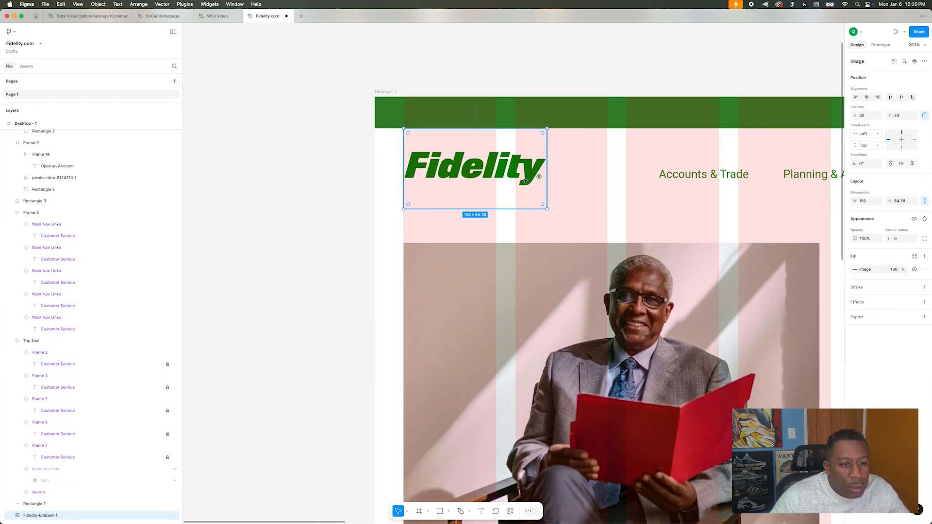
- Resize the Open an Account card so it spans exactly the first four grid columns
scroll(525, 183, "down", 5)
scroll(517, 180, "right", 6)
left_click(578, 286)
left_click(334, 294)
left_click_drag(353, 376, 357, 380)
- Resize the middle card's photo so its edges sit on its four grid columns
left_click_drag(415, 294, 413, 295)
left_click_drag(529, 376, 532, 379)
left_click(535, 398)
scroll(361, 358, "up", 5)
left_click(341, 388)
left_click_drag(350, 414, 379, 382)
scroll(381, 383, "right", 5)
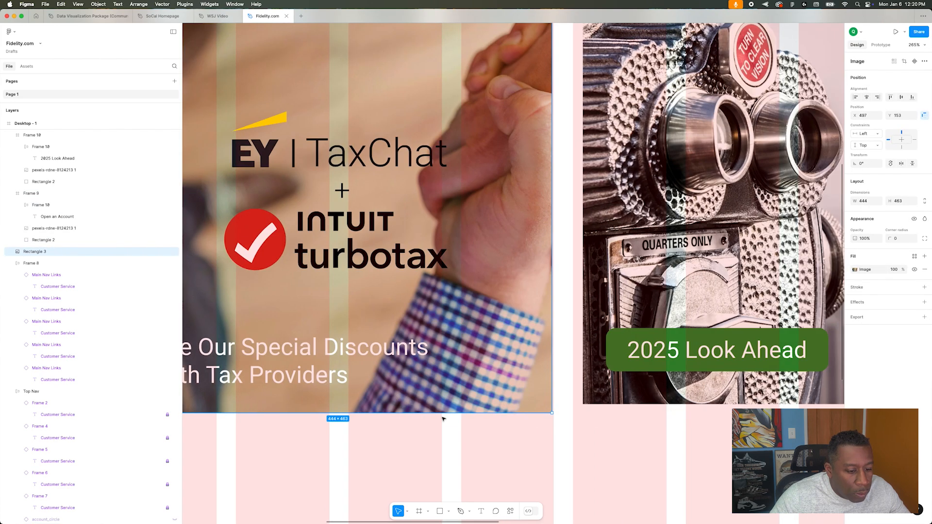
left_click_drag(554, 414, 556, 416)
- Resize the 2025 Look Ahead card so it fills the last four grid columns
left_click_drag(594, 389, 584, 390)
scroll(576, 405, "right", 9)
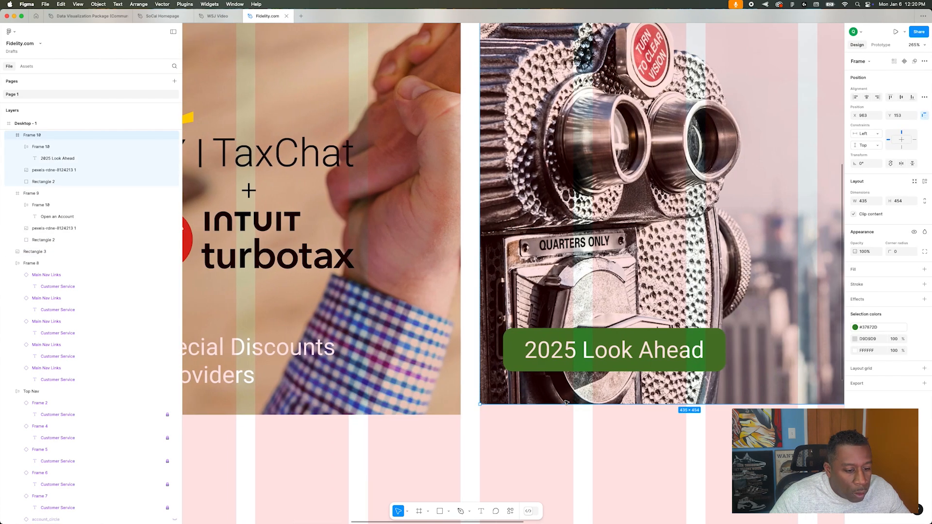
left_click_drag(533, 405, 545, 417)
double_click(501, 370)
scroll(500, 371, "up", 1)
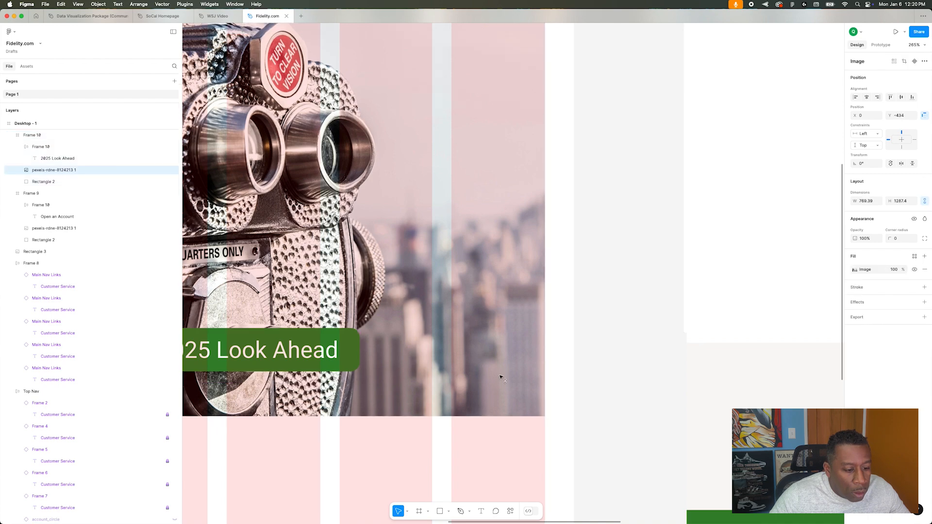
- Check how the logo and the three cards line up with the layout grid columns across the page
left_click(551, 394)
scroll(550, 393, "down", 5)
scroll(548, 392, "left", 6)
scroll(547, 392, "left", 3)
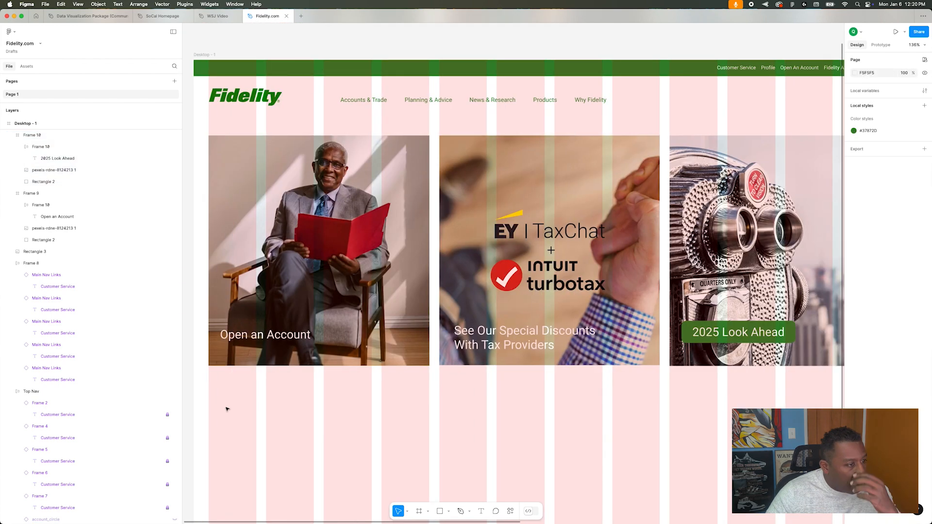
scroll(203, 401, "down", 5)
scroll(210, 400, "up", 3)
scroll(228, 399, "down", 5)
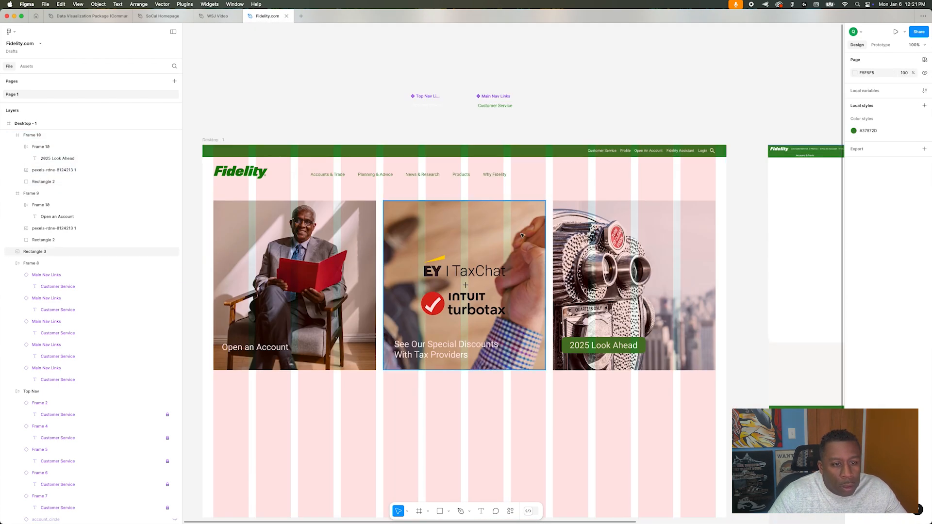
scroll(360, 372, "down", 3)
scroll(360, 372, "up", 8)
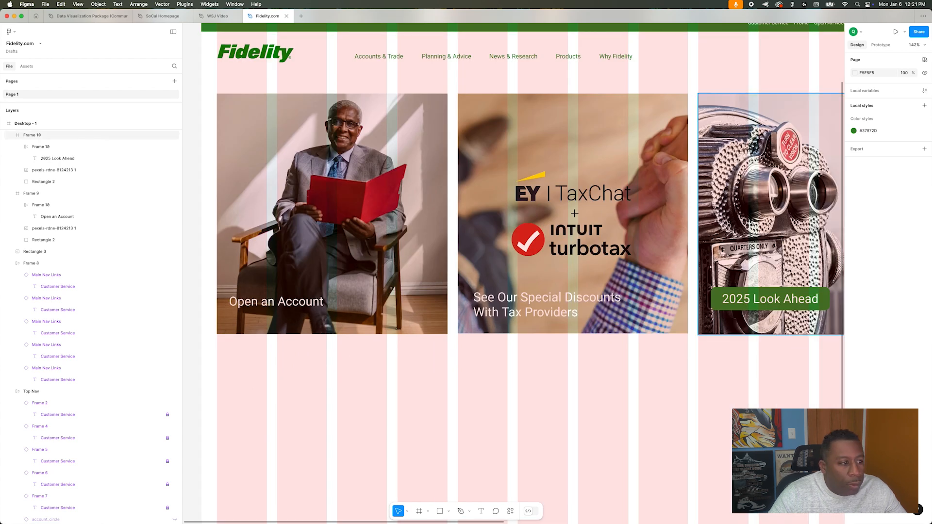
scroll(743, 272, "up", 4)
- Hide the layout grid on the Desktop - 1 frame and review the page without it
left_click(213, 155)
left_click(924, 417)
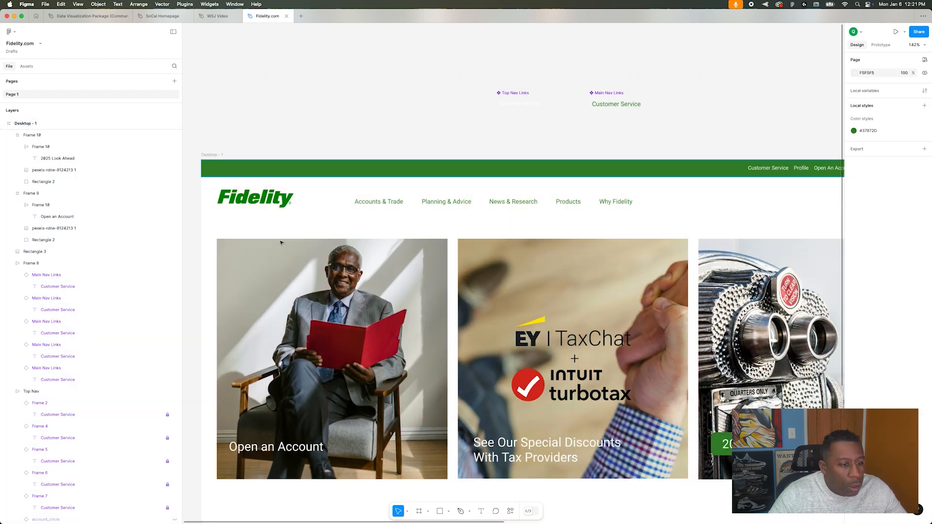
left_click(284, 243)
scroll(284, 243, "down", 7)
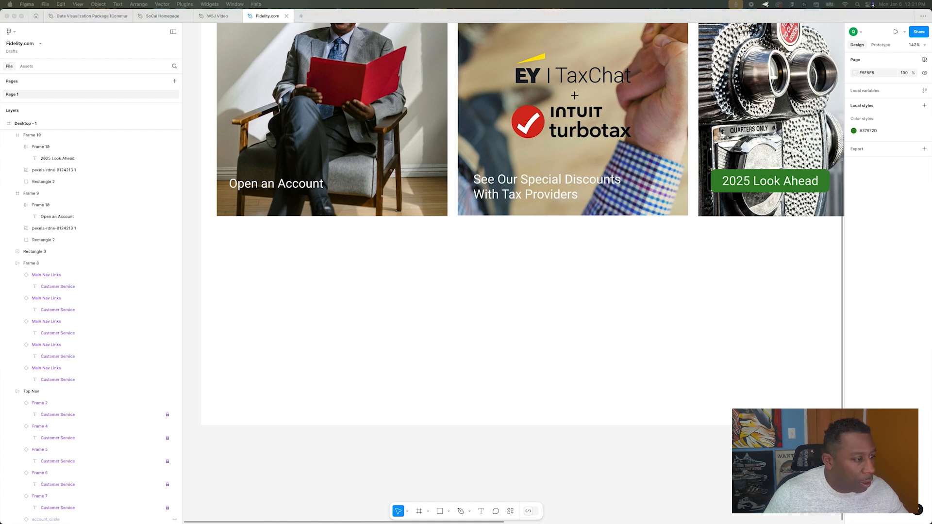
scroll(409, 59, "up", 6)
- Bring back the Desktop - 1 layout grid and change its colour to light blue
left_click(212, 123)
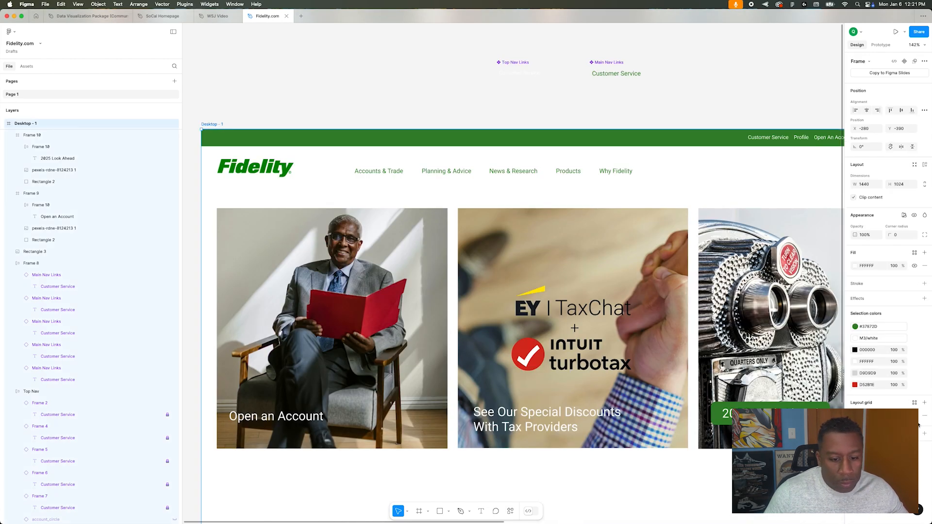
key("super+z")
left_click(801, 444)
left_click_drag(722, 438, 722, 438)
left_click(514, 85)
- Extend the Desktop - 1 frame downward to make room for content below the three cards
scroll(195, 234, "down", 6)
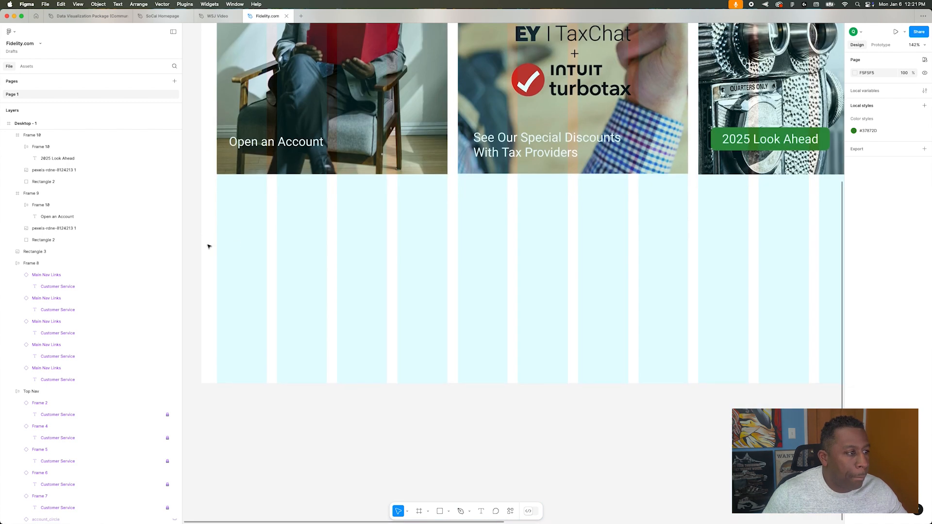
scroll(208, 247, "up", 5)
left_click(213, 41)
scroll(389, 291, "down", 6)
left_click_drag(591, 335, 591, 502)
left_click(188, 153)
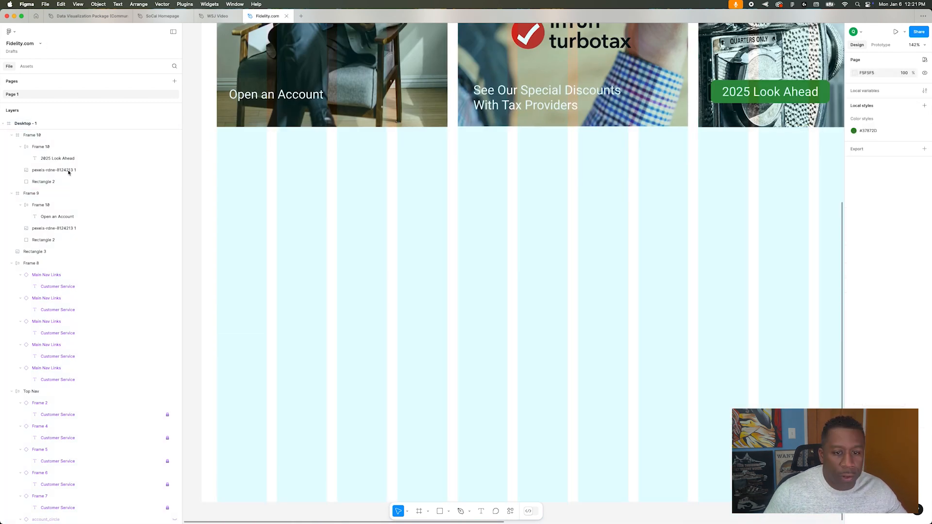
scroll(690, 39, "right", 3)
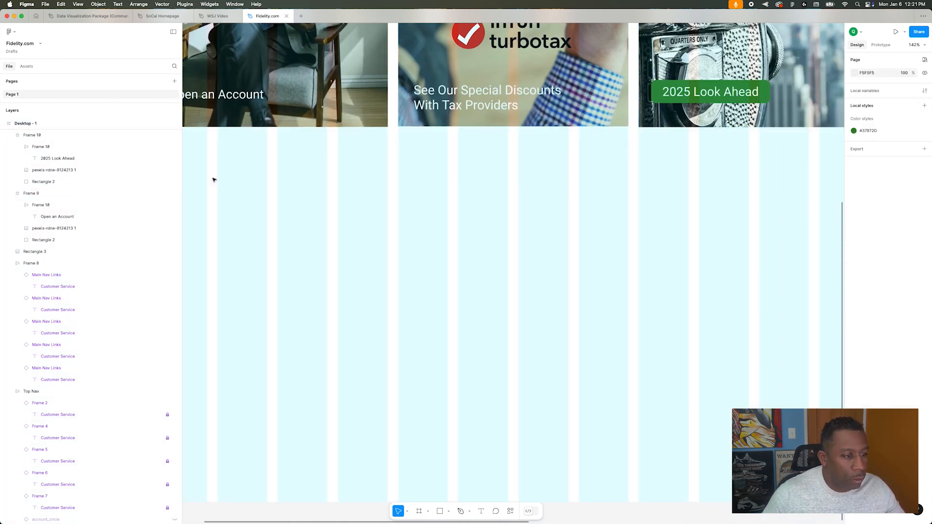
scroll(222, 184, "left", 5)
left_click(481, 511)
left_click_drag(274, 169, 450, 289)
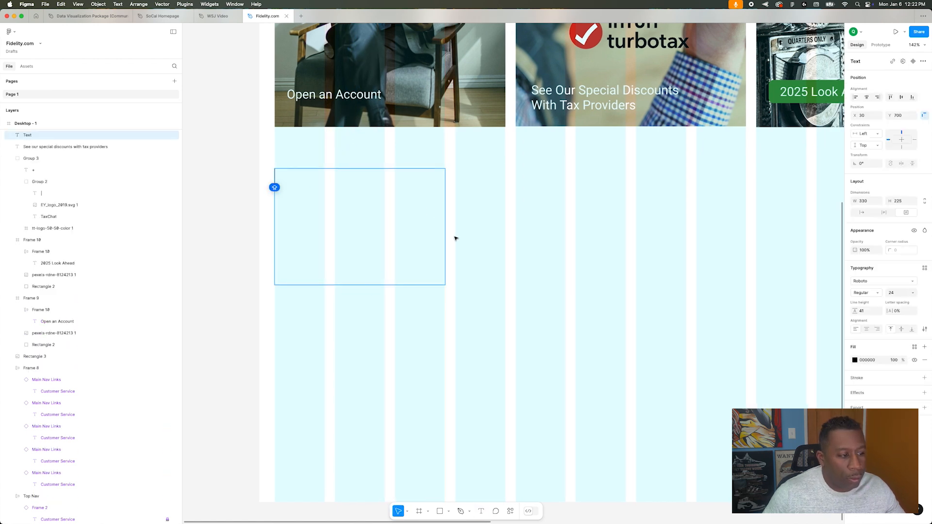
left_click(224, 167)
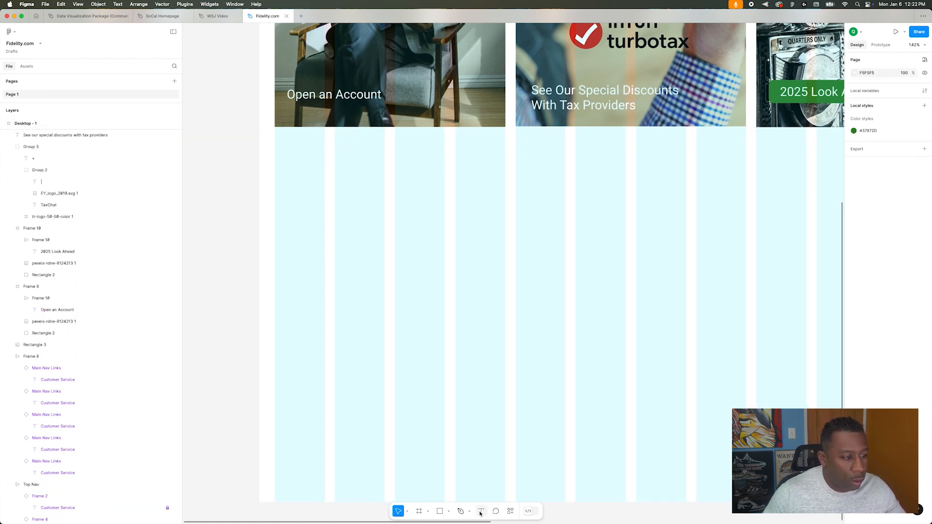
- Add a text box about 447 by 253 beneath the Open an Account card, reading "Fidelity Viewpoints®"
left_click_drag(275, 176, 506, 306)
type("FOD")
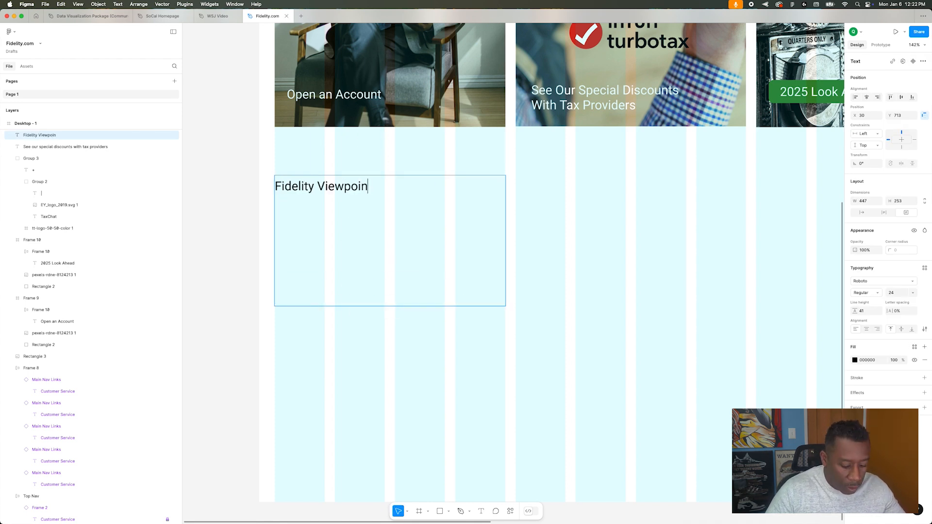
key("super+r")
key("Escape")
type("Open an Account")
key("super+z")
key("Escape")
double_click(401, 209)
type("®")
- Examine the basic, decoration, details and variable type settings for a way to format the heading's ® symbol
key("shift+Left")
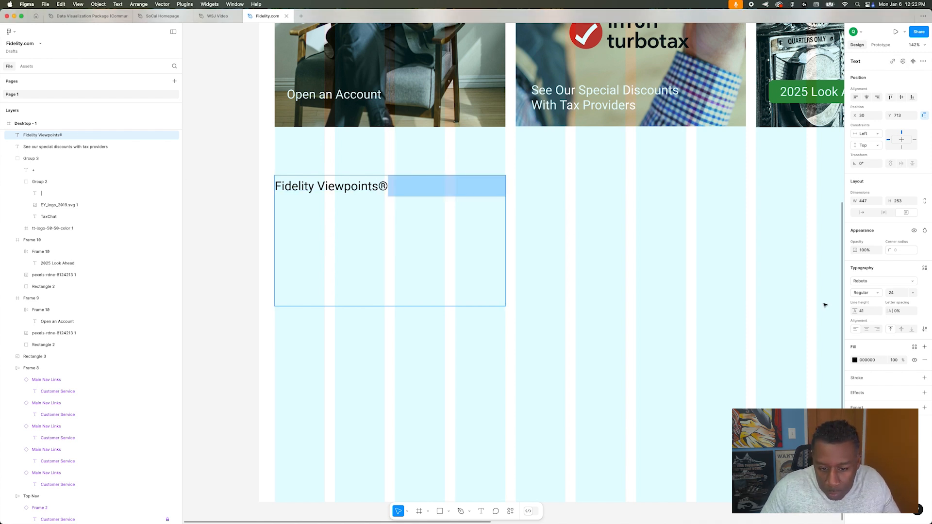
left_click(924, 330)
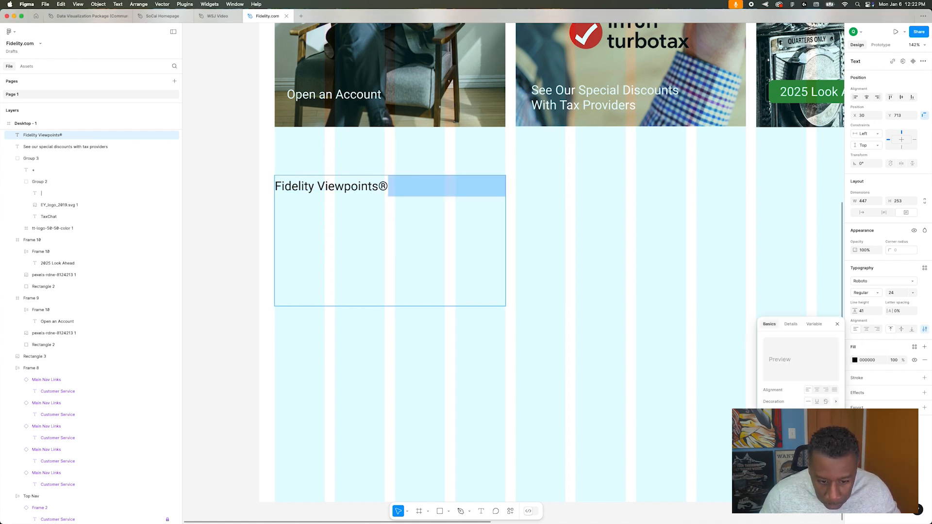
left_click(836, 401)
left_click(765, 324)
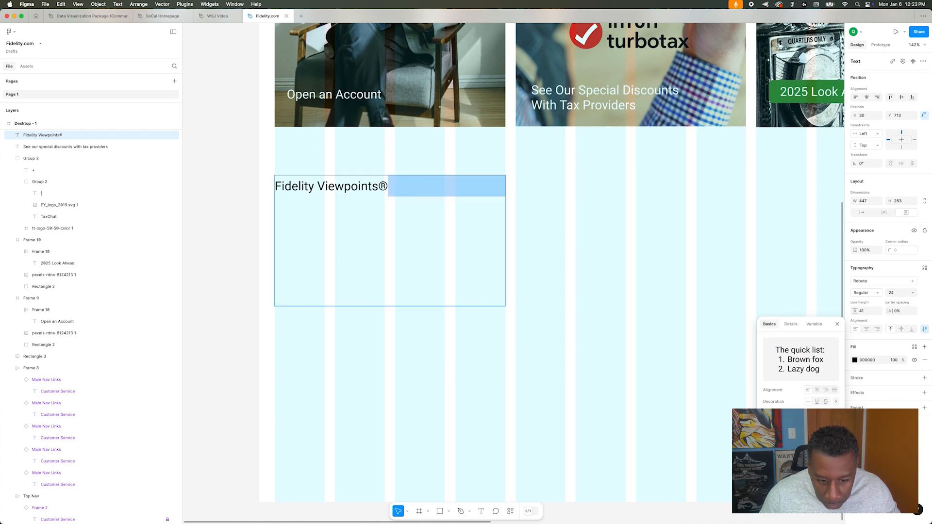
left_click(836, 402)
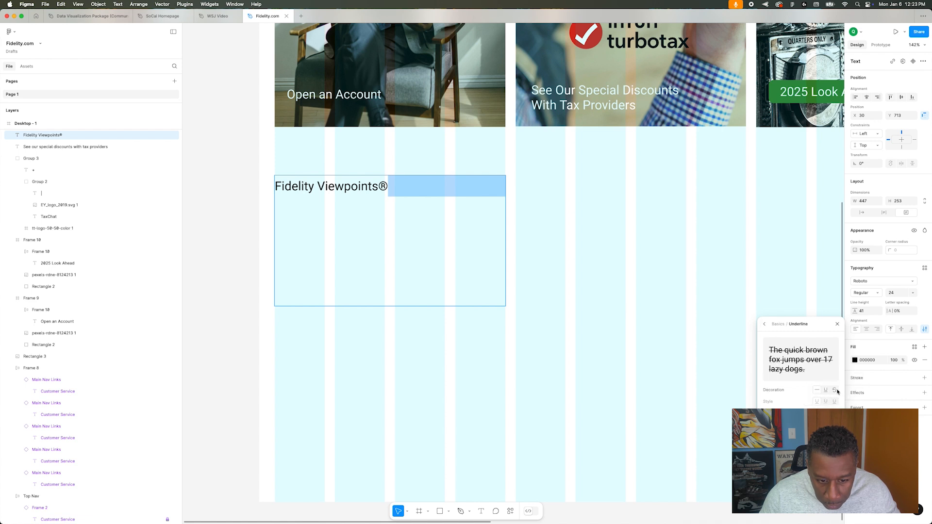
left_click(764, 324)
left_click(792, 324)
left_click(813, 325)
left_click(770, 325)
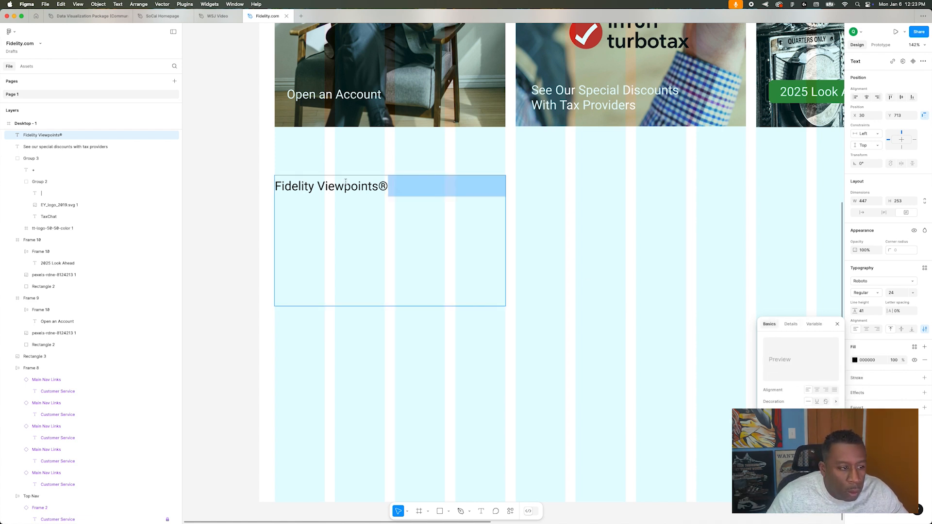
- Set the font size of the ® symbol after Fidelity Viewpoints to 14
key("shift+Left")
key("shift+Left")
left_click(899, 292)
type("14")
key("Return")
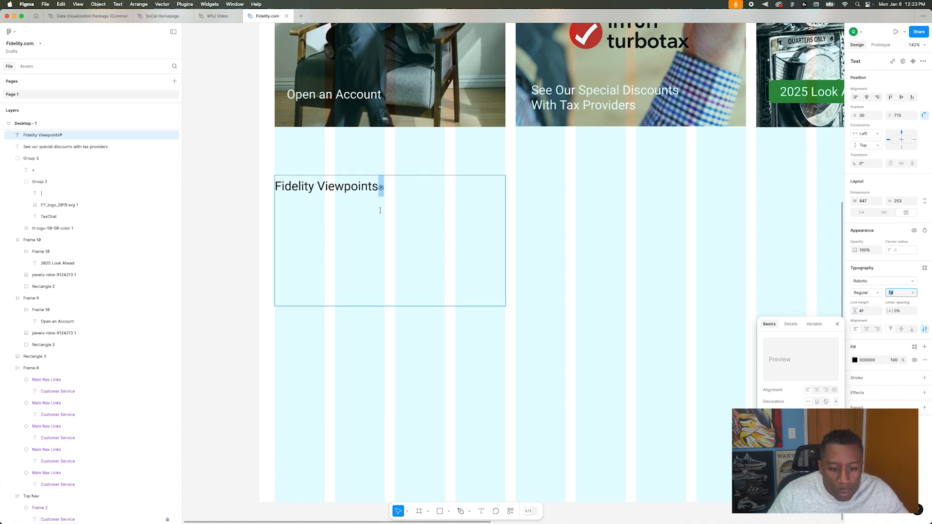
- Format the ® symbol in the Fidelity Viewpoints heading as superscript and set its line height to 28
left_click(790, 325)
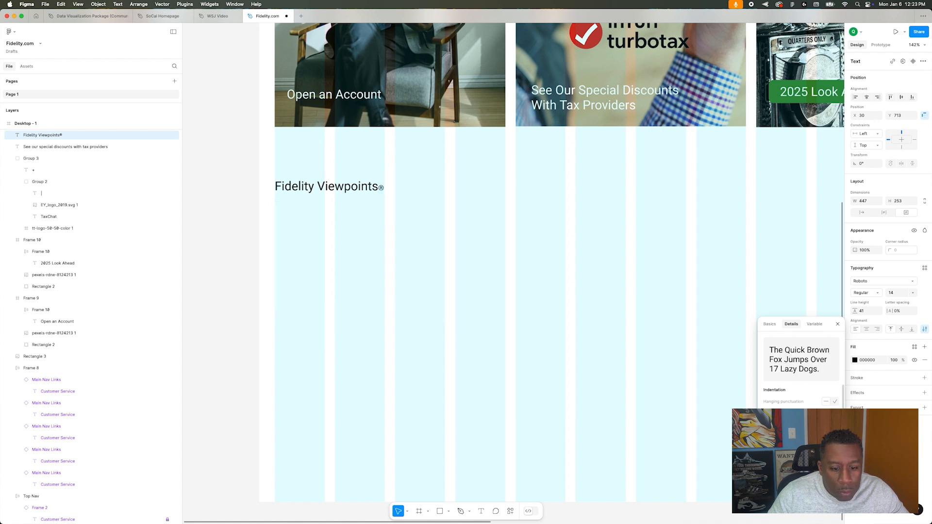
left_click(379, 187)
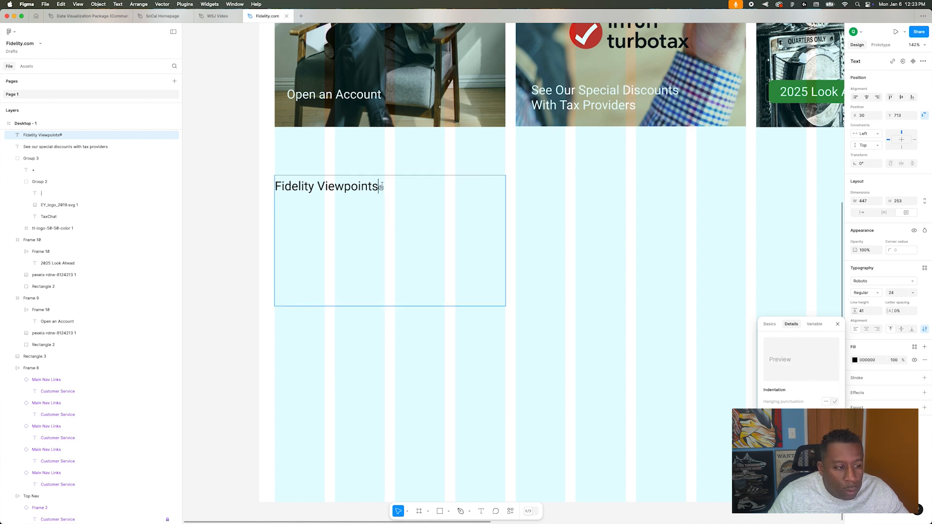
key("shift+Right")
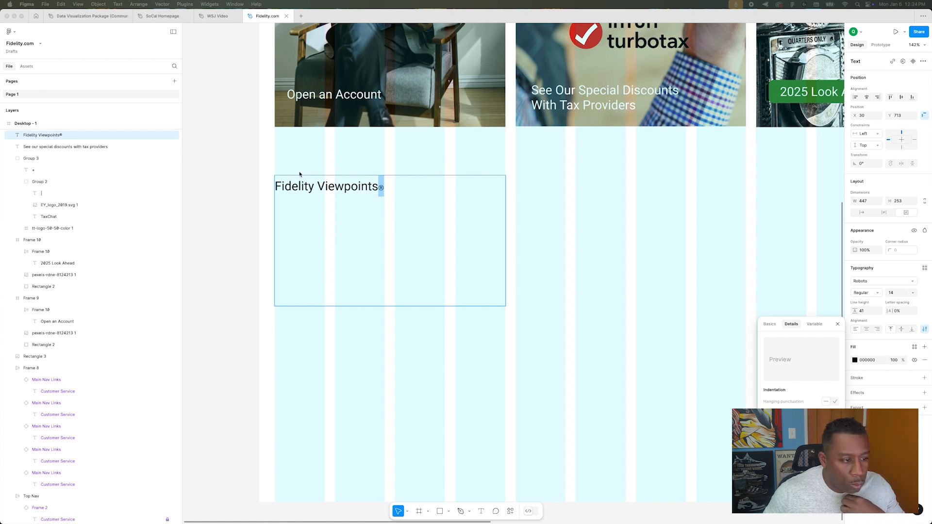
left_click(381, 188)
scroll(845, 397, "up", 2)
left_click(773, 324)
left_click(792, 324)
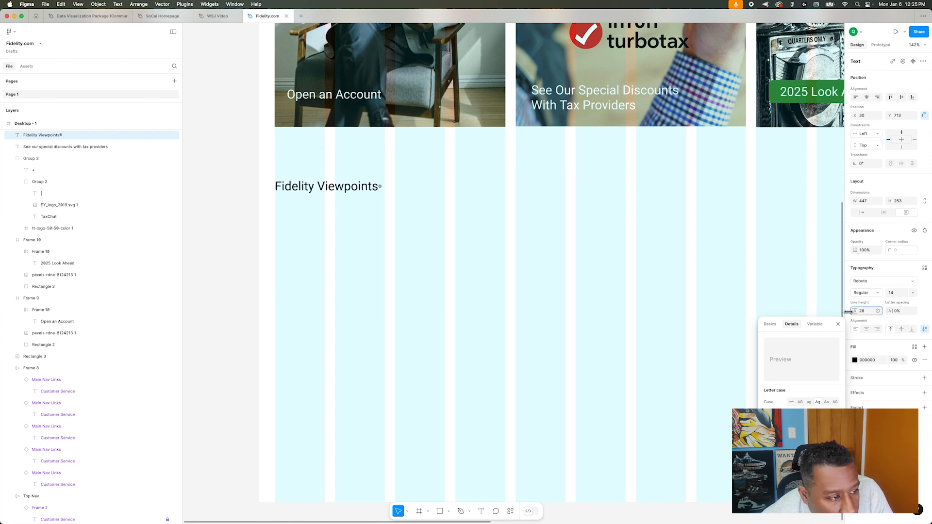
- Italicize the Fidelity Viewpoints heading text
double_click(323, 179)
key("super+i")
key("Escape")
left_click(222, 164)
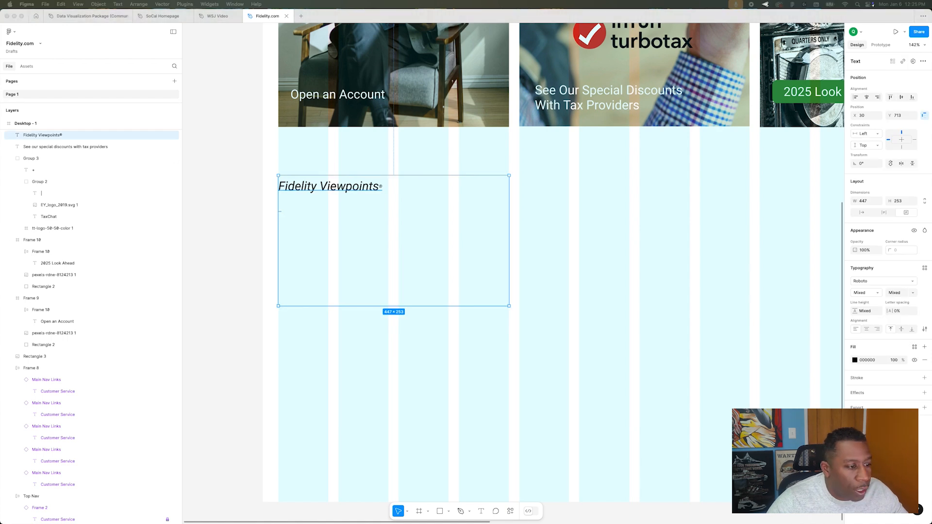
- Narrow the Fidelity Viewpoints text box to 330 wide, spanning three columns, and duplicate it alongside at x = 380
left_click_drag(509, 195, 449, 195)
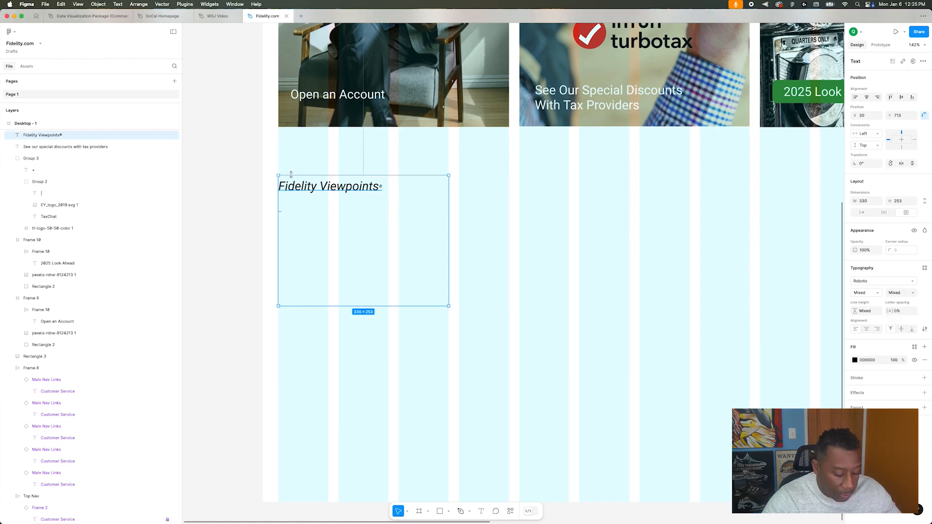
left_click_drag(296, 194, 484, 196)
scroll(483, 216, "right", 5)
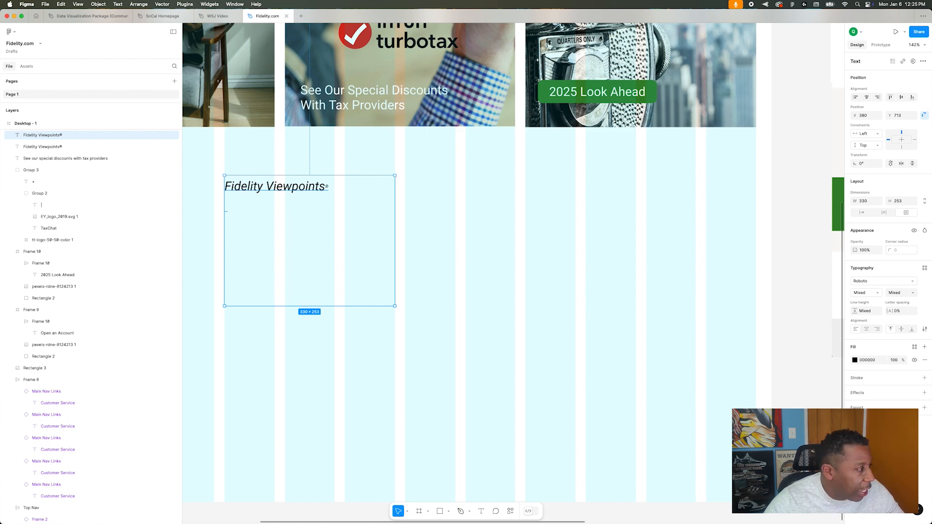
scroll(310, 202, "left", 5)
- Paste the article list with 2025 lookahead, Market insights and Power up your finances beneath the first Fidelity Viewpoints heading
left_click(341, 190)
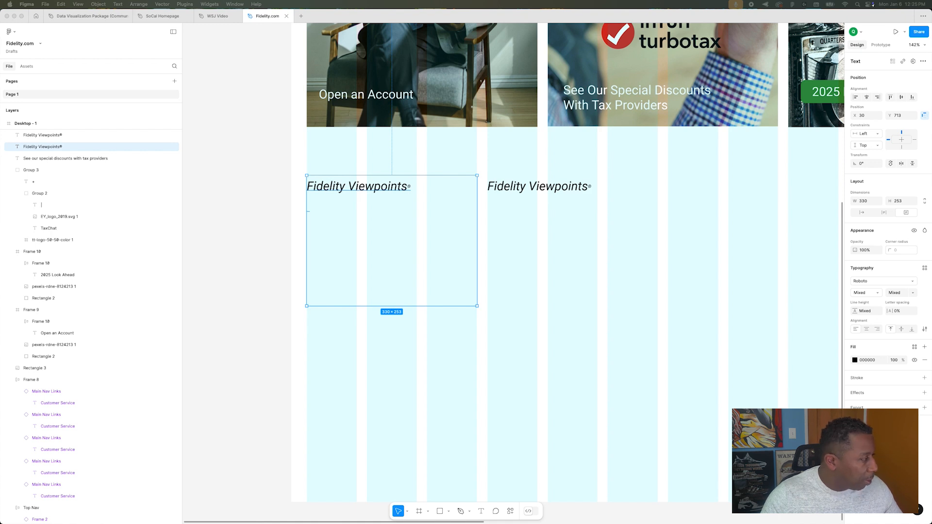
left_click(339, 206)
double_click(343, 190)
left_click(335, 208)
type("2025 lookahead Fidelity pros share their top ideas for stocks, bonds, crypto, and more.  Market insights Get Fidelity's latest views on the markets, plus timely investing tips.  Power up your finances Now's a good time to revisit your goals and plans for the new year. See all Viewpoints articles")
- Remove the hyperlink from the "2025 lookahead" title in the pasted text
left_click(361, 273)
left_click(392, 208)
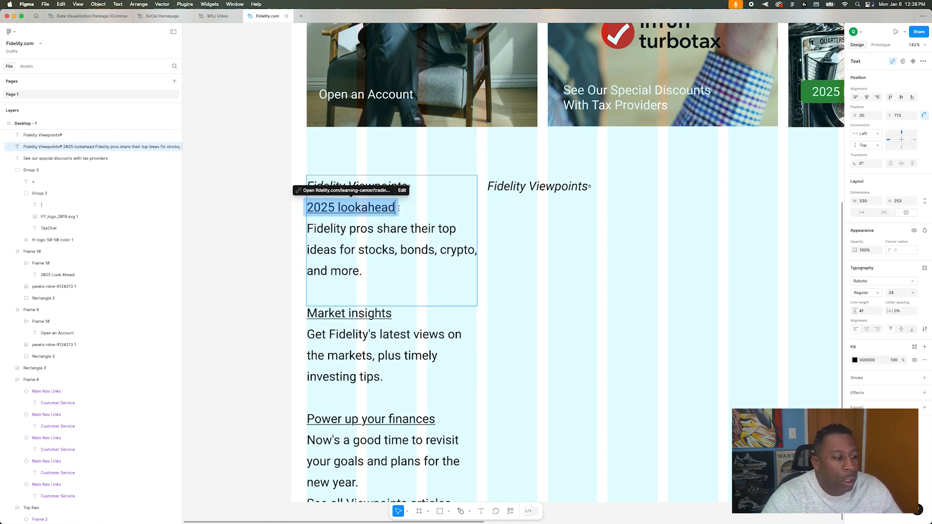
left_click(385, 187)
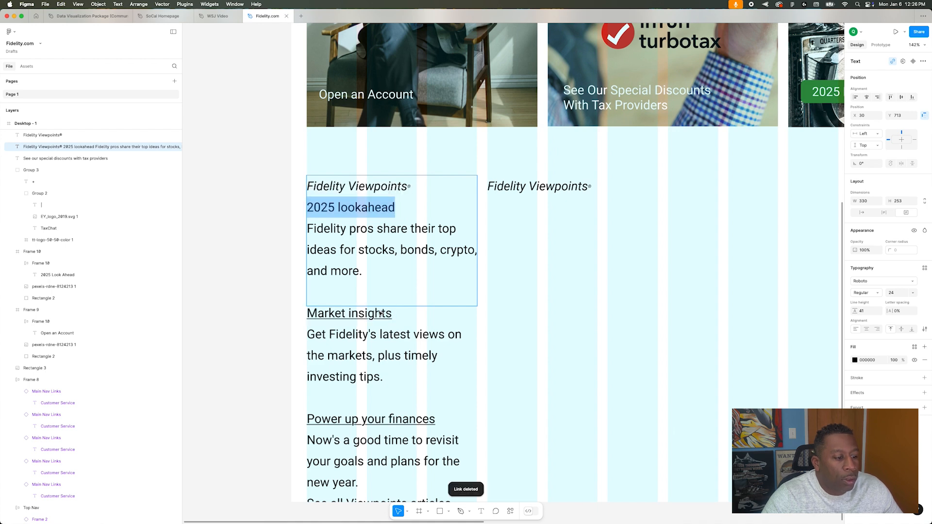
left_click(384, 318)
double_click(380, 315)
double_click(389, 316)
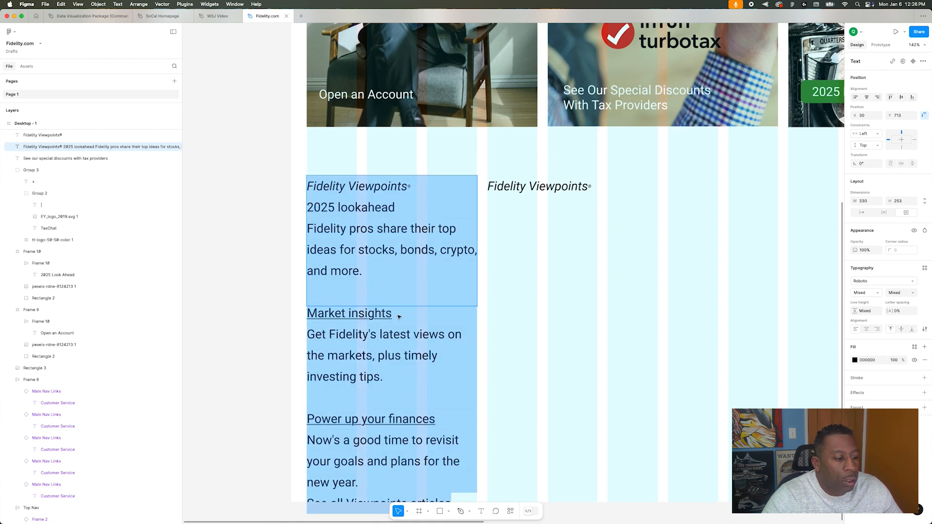
left_click(381, 317)
left_click_drag(380, 316, 350, 316)
key("super+z")
left_click(200, 167)
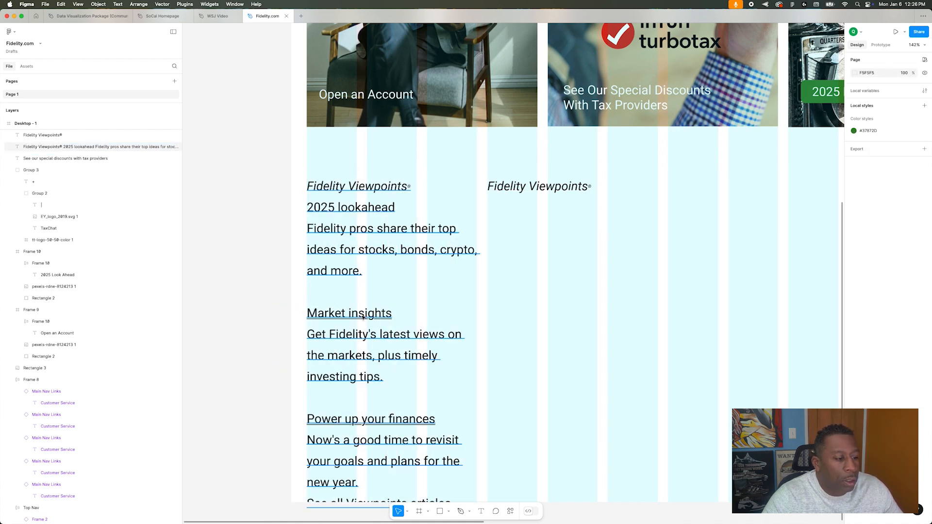
- Remove the hyperlink from the "Market insights" title in the pasted text
left_click(347, 309)
left_click(392, 302)
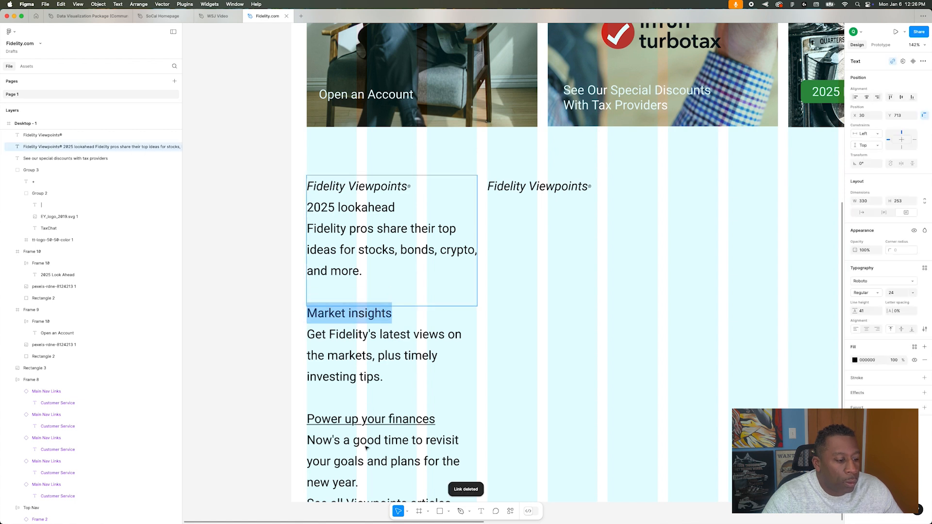
- Set the height of the pasted Fidelity Viewpoints text box to 334
key("Escape")
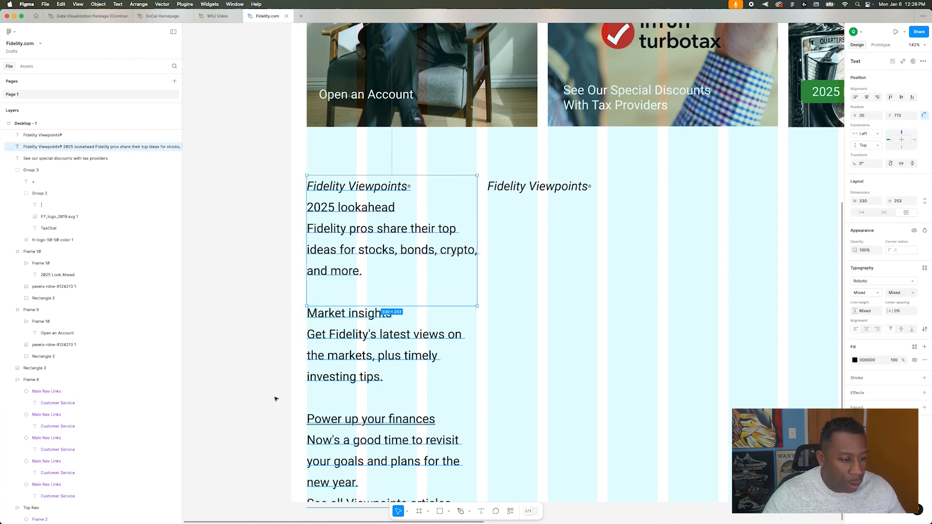
key("super+Tab")
left_click(297, 434)
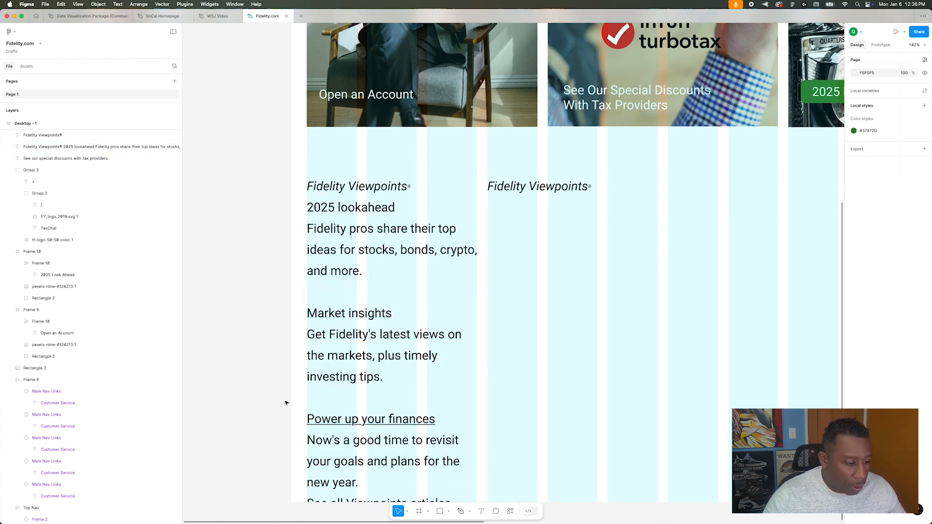
left_click(362, 424)
key("Return")
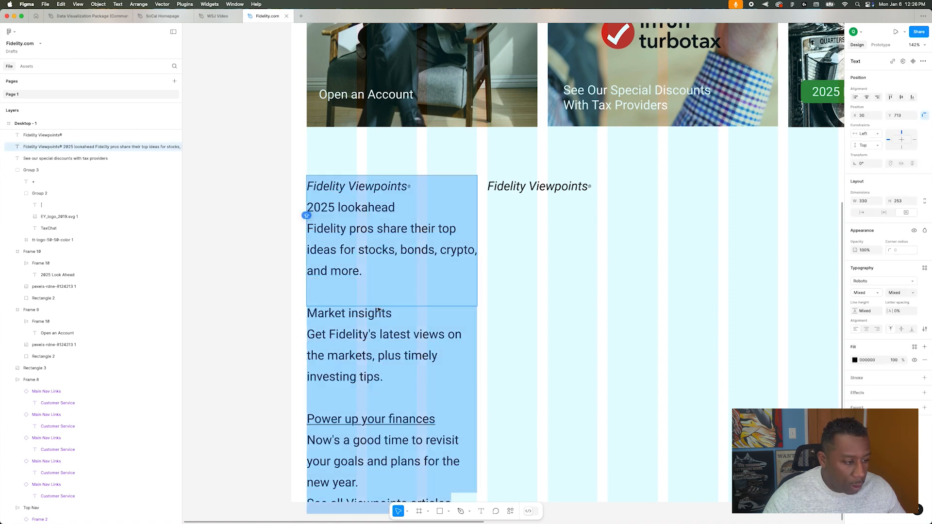
key("Escape")
left_click(898, 201)
type("334")
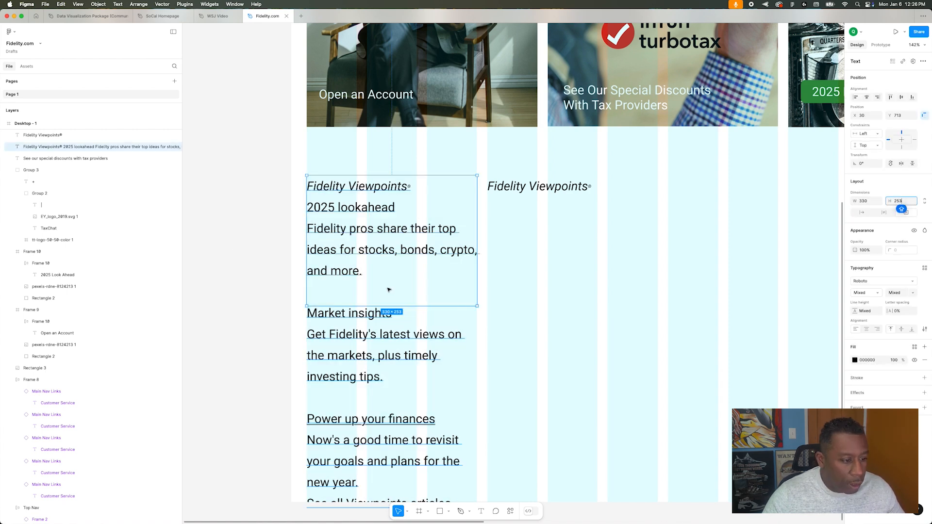
key("Return")
- Set all text in the first Fidelity Viewpoints box to font size 12 with Auto line height
left_click(287, 208)
left_click(352, 198)
key("Return")
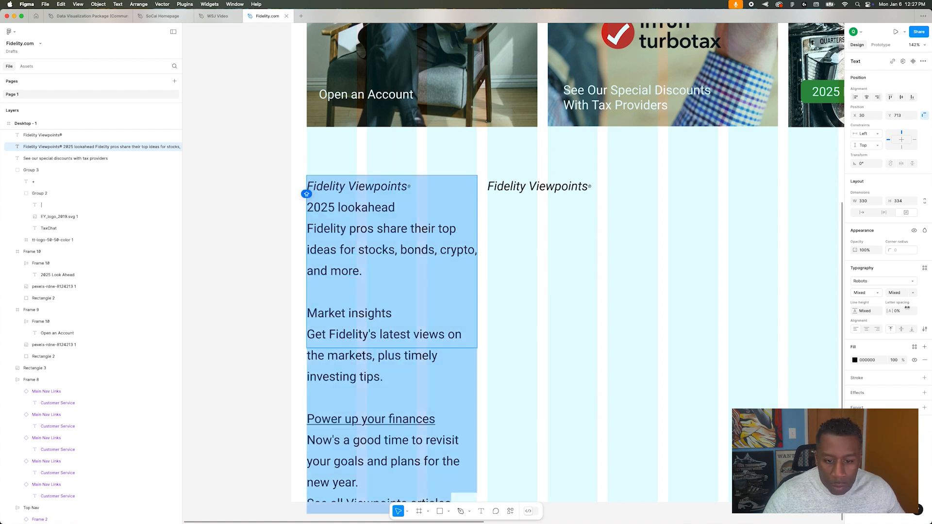
left_click(907, 287)
left_click(899, 178)
left_click(856, 294)
left_click(872, 310)
type("A")
key("Return")
- Make the "Fidelity Viewpoints" heading in the first text box bold italic at font size 18
double_click(358, 179)
left_click(364, 177)
key("super+b")
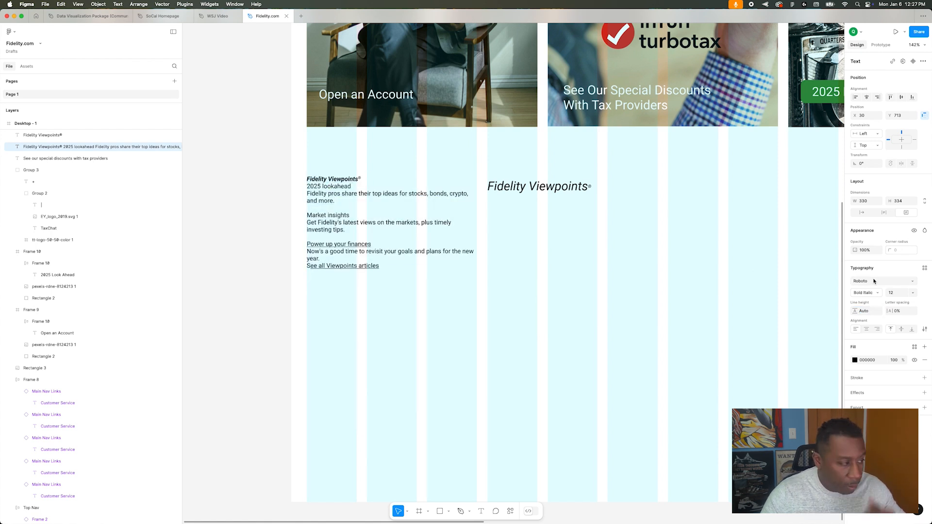
left_click(913, 293)
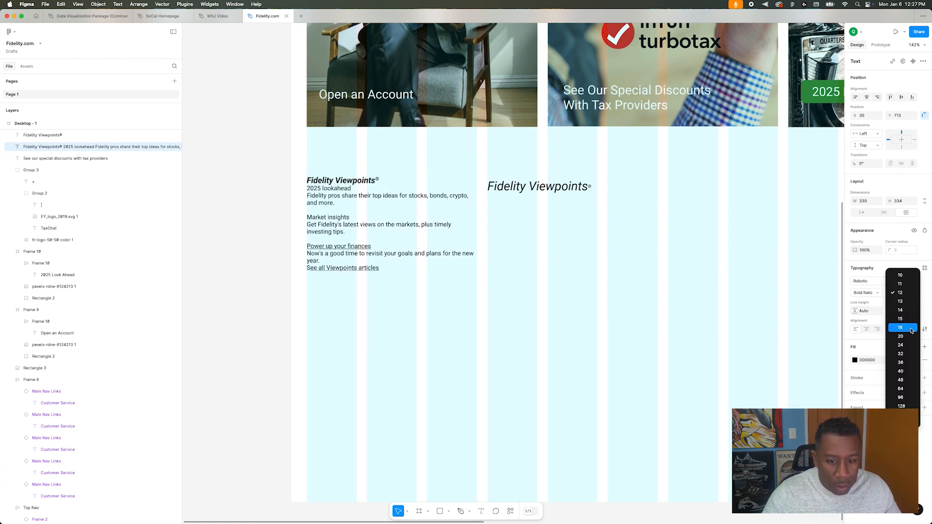
left_click(896, 293)
type("18")
key("Return")
- Insert a blank line between the heading and "2025 lookahead", and make the "2025 lookahead" title bold
left_click(335, 194)
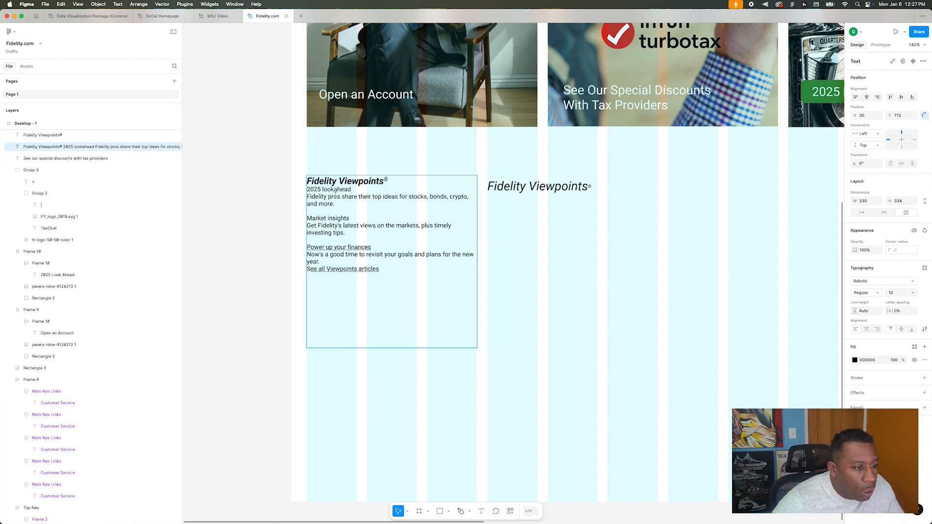
key("Return")
triple_click(353, 196)
left_click(356, 196)
triple_click(356, 196)
key("super+b")
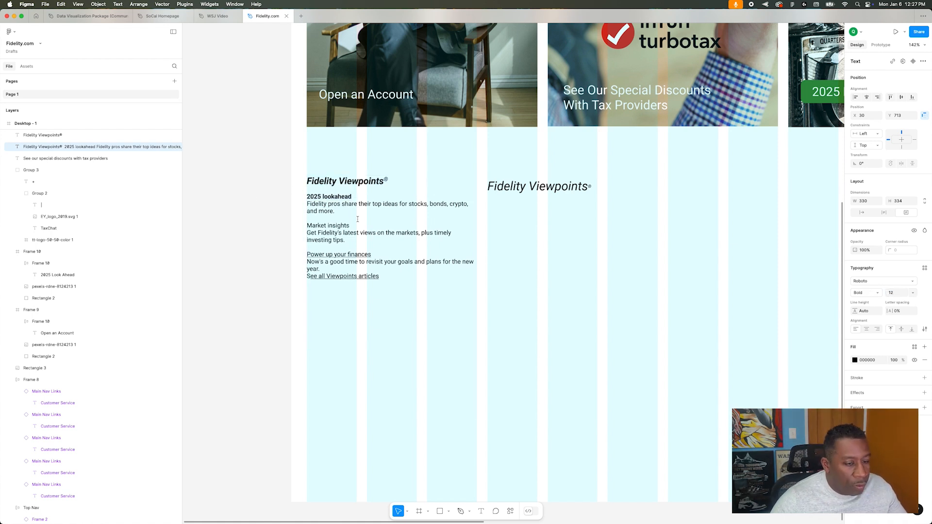
- Underline the "2025 lookahead" title and give it the saved green color style #37872D
left_click(855, 360)
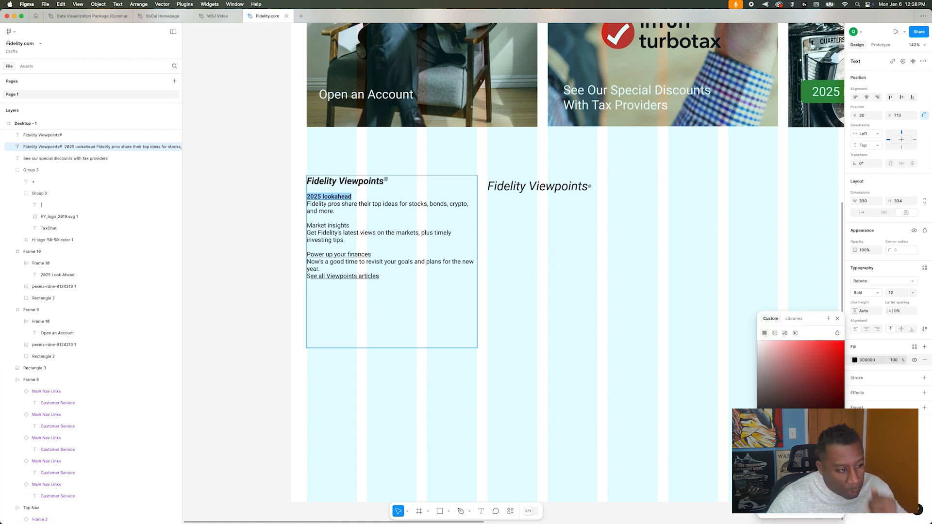
left_click(816, 435)
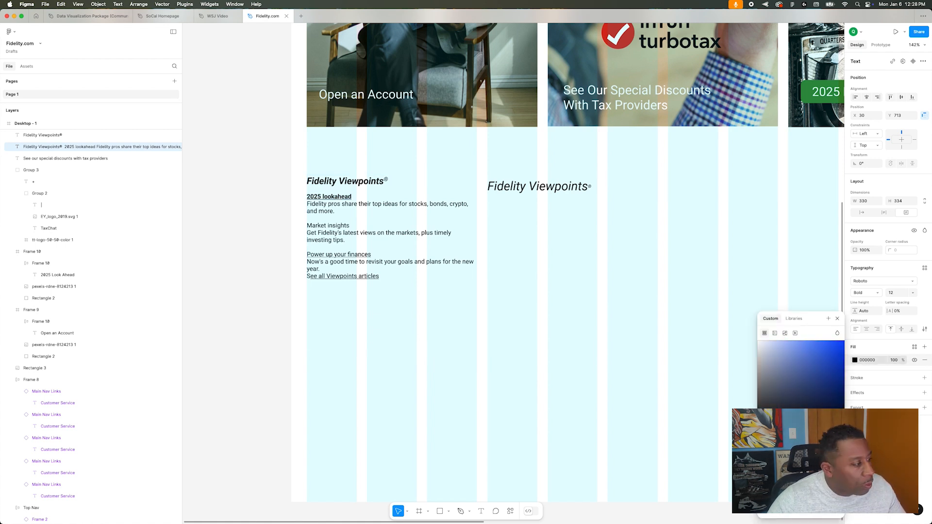
left_click(795, 319)
left_click(768, 369)
key("Escape")
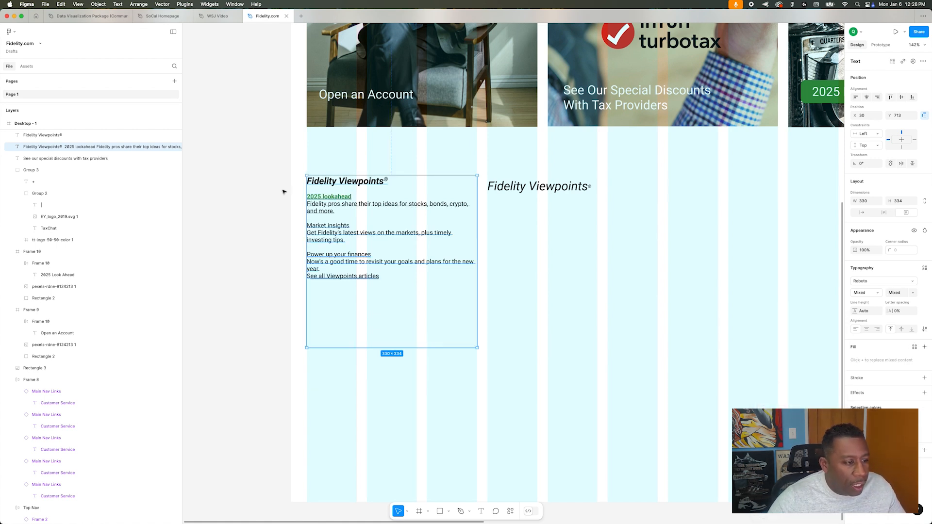
- Hide the layout grid on the Desktop - 1 frame
left_click(285, 193)
scroll(283, 466, "down", 5)
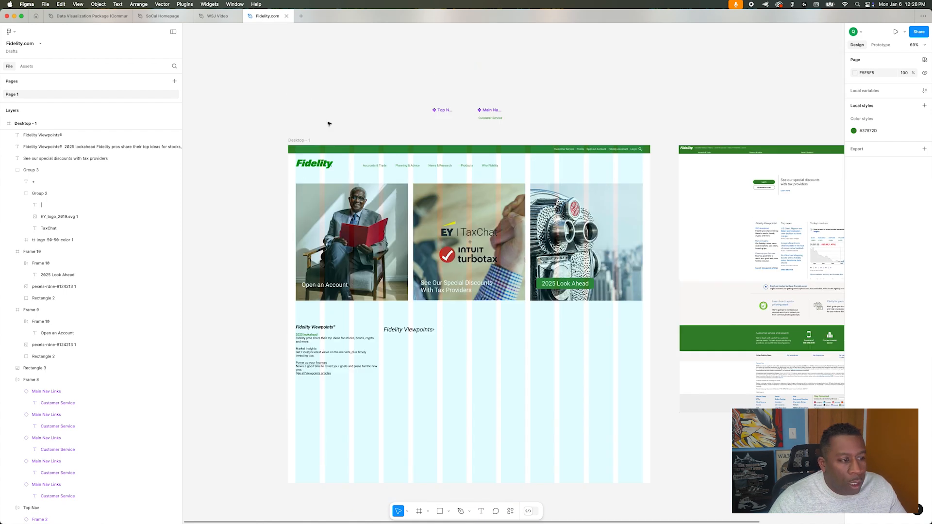
left_click(296, 140)
left_click(914, 402)
left_click(270, 353)
scroll(270, 353, "up", 4)
scroll(270, 354, "down", 3)
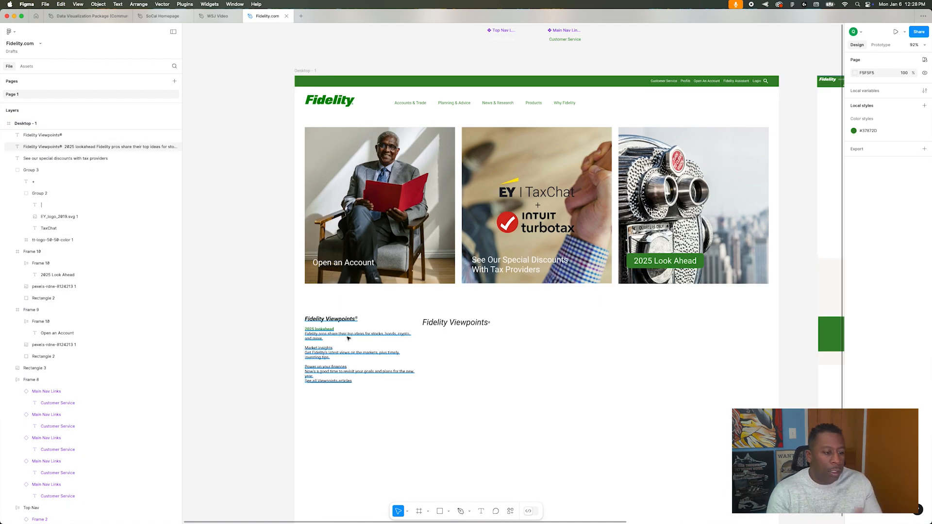
- Save the formatting of the "2025 lookahead" title as a new text style named H4
left_click(348, 338)
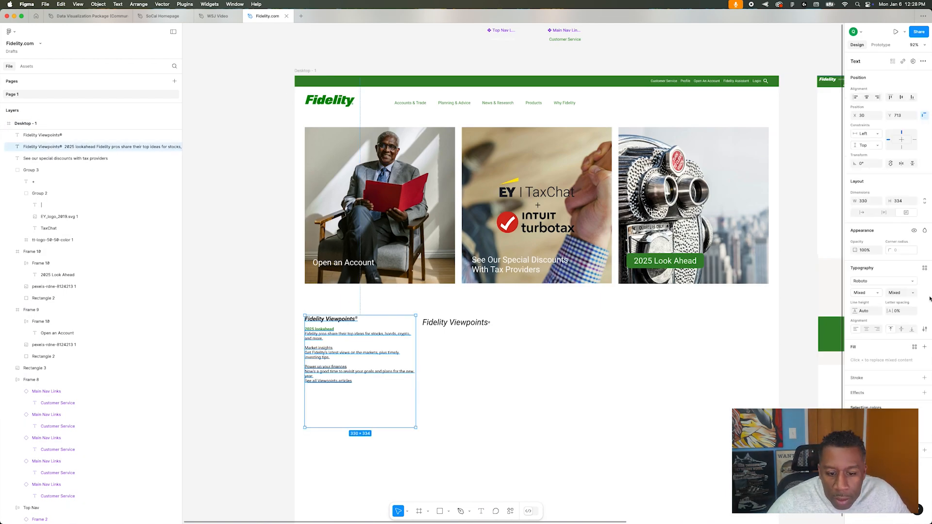
scroll(313, 402, "up", 5)
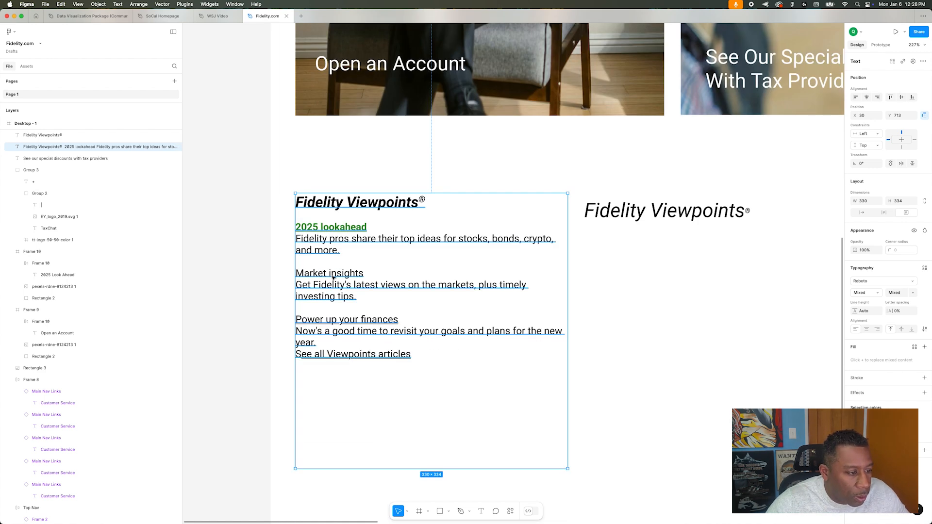
triple_click(349, 230)
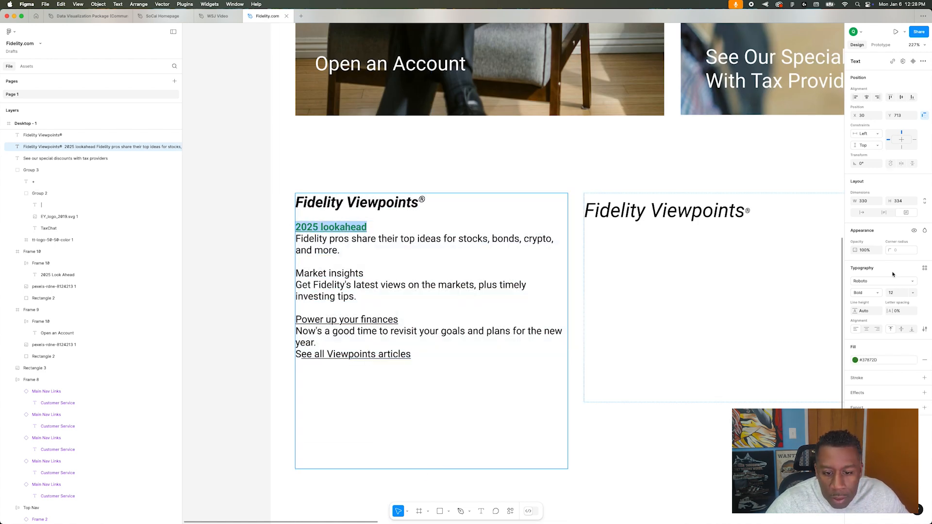
left_click(924, 268)
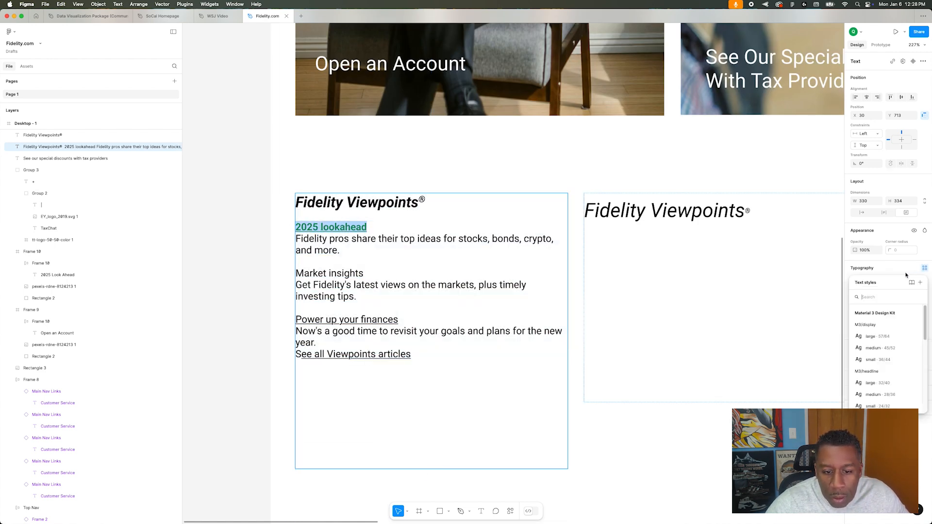
left_click(920, 282)
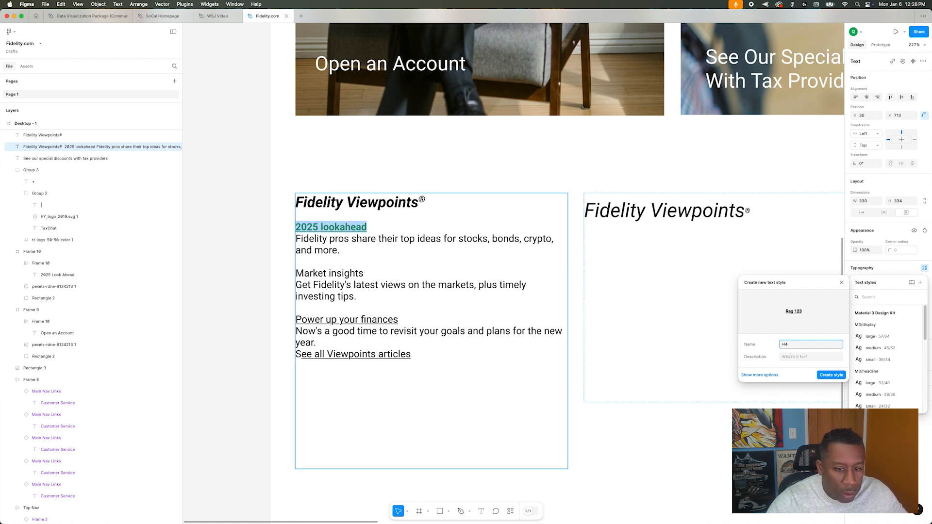
key("Return")
- Apply the H4 text style and the green #37872D color to the "Market insights" title
triple_click(335, 274)
left_click_drag(296, 274, 365, 273)
left_click(924, 268)
left_click(869, 314)
left_click(283, 302)
- Remove the hyperlinks from "Power up your finances" and "See all Viewpoints articles"
triple_click(357, 320)
left_click(401, 304)
left_click(383, 305)
triple_click(369, 355)
left_click(430, 339)
left_click(393, 338)
- Apply the H4 text style and the green #37872D color to the "Power up your finances" title
triple_click(362, 320)
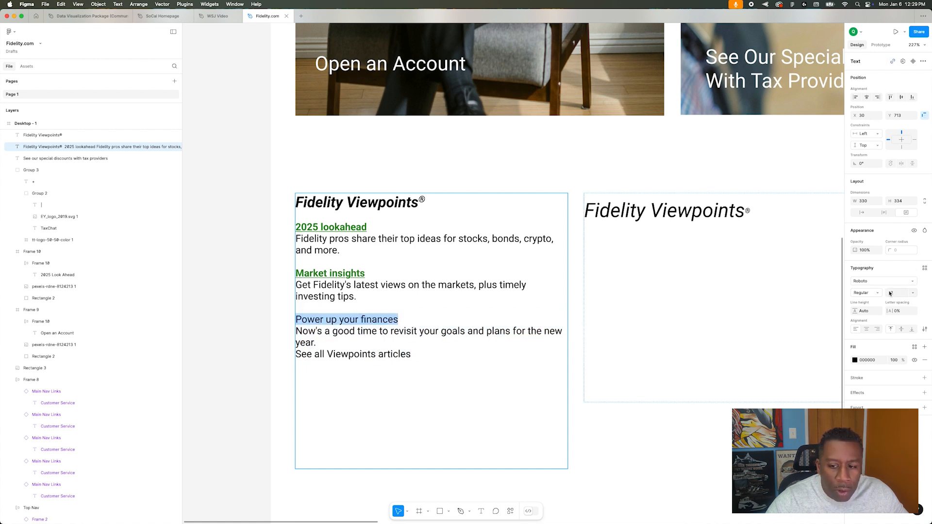
left_click(924, 268)
left_click(877, 313)
left_click(916, 317)
left_click(774, 366)
- Insert a blank line above "See all Viewpoints articles" and underline that line
left_click(318, 343)
key("Return")
key("Down")
key("shift+Down")
key("super+u")
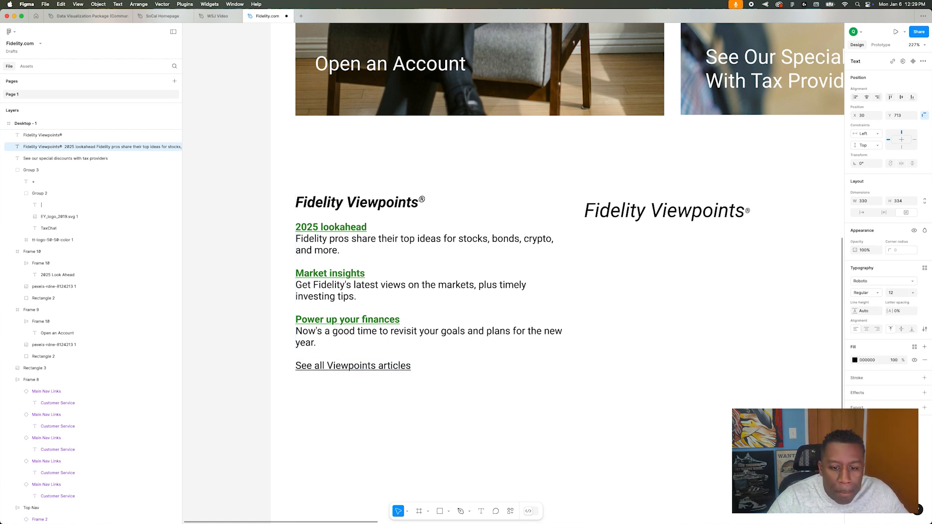
- Format "See all Viewpoints articles" in bold green #37872D and append ">>" to it
left_click(925, 269)
left_click(924, 269)
left_click(915, 348)
left_click(772, 397)
triple_click(362, 365)
key("super+b")
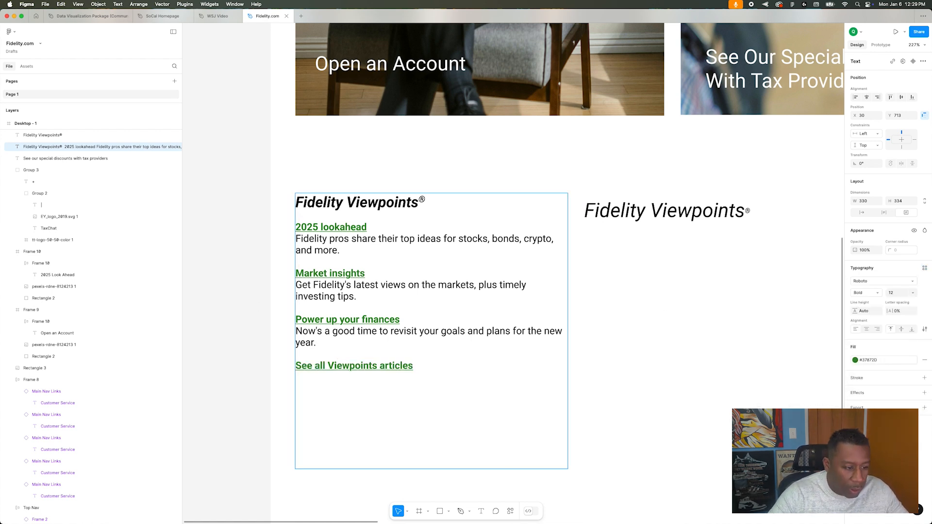
key("Escape")
- Wrap the Fidelity Viewpoints text box in an auto layout frame with 20 horizontal padding
scroll(234, 263, "down", 5)
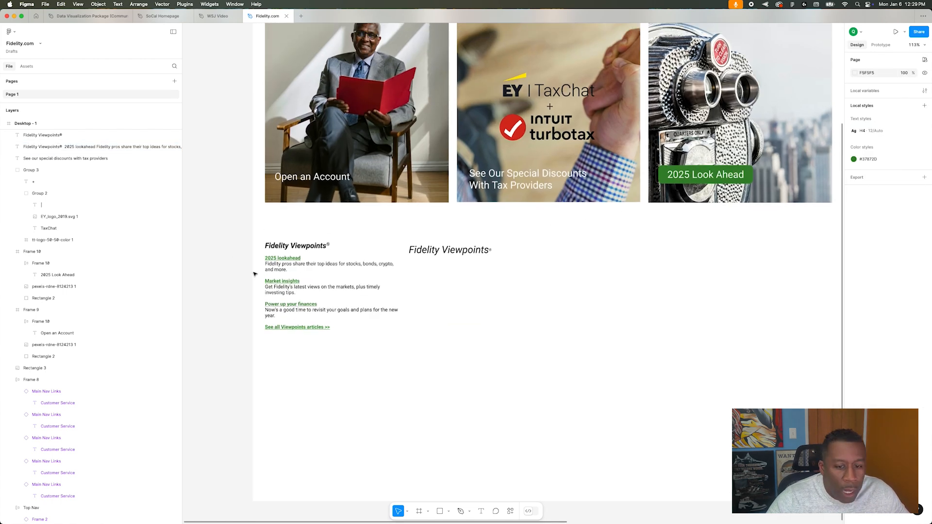
key("shift+a")
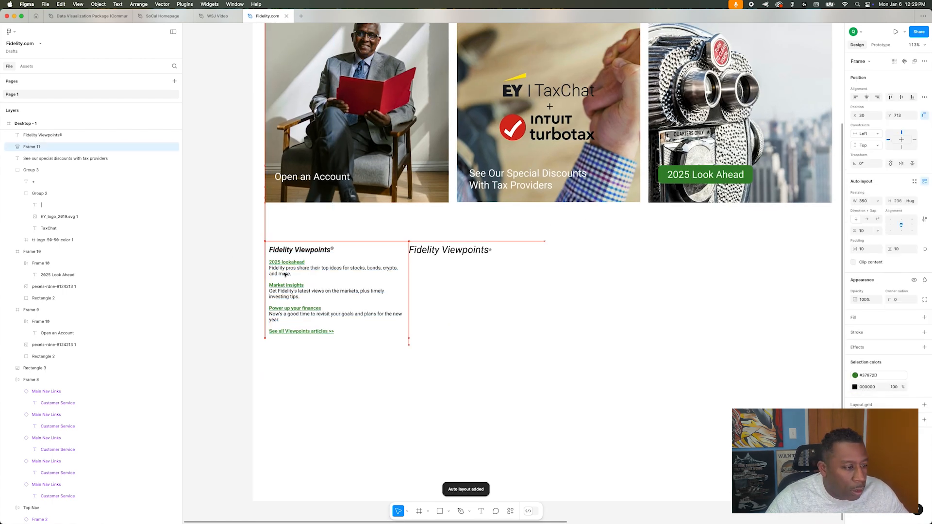
left_click(231, 316)
left_click(311, 304)
left_click(869, 249)
type("20")
key("Return")
- Delete the spare "Fidelity Viewpoints" heading and duplicate the finished Viewpoints frame in its place at x = 392
left_click(473, 266)
left_click(485, 249)
key("Delete")
scroll(246, 239, "down", 3)
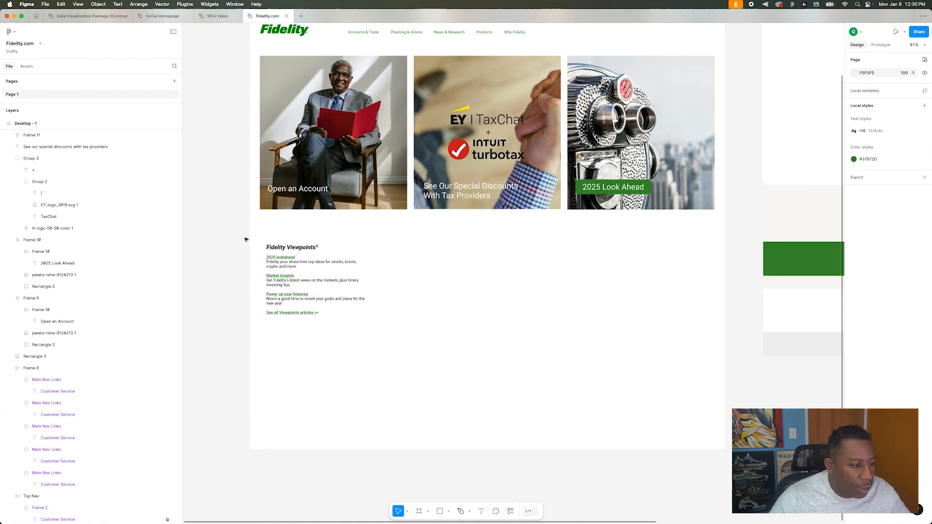
left_click(303, 271)
scroll(303, 271, "down", 1)
left_click_drag(303, 271, 422, 270)
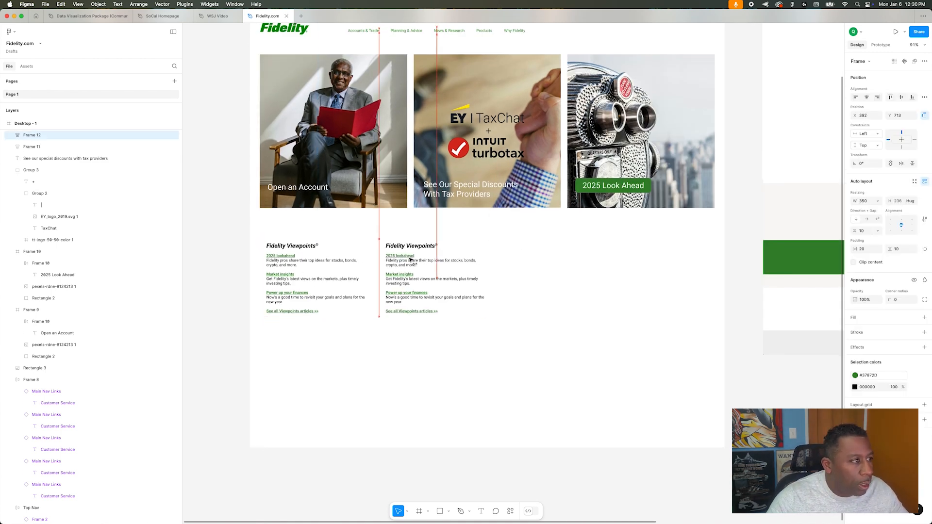
left_click(76, 4)
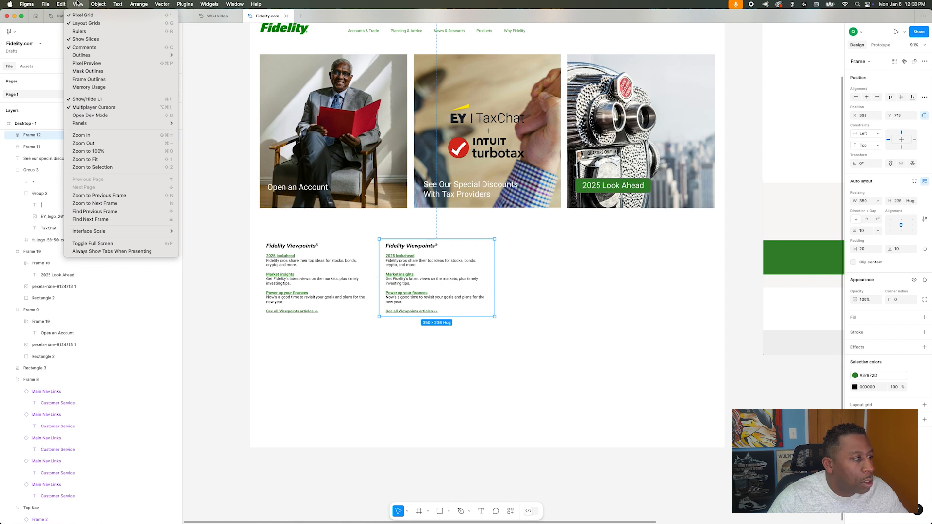
left_click(79, 4)
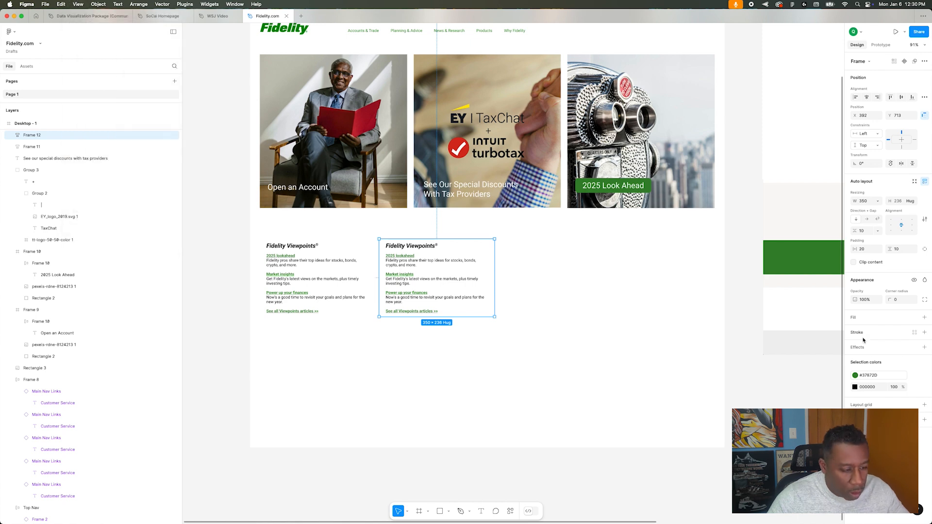
key("shift+g")
key("shift+g")
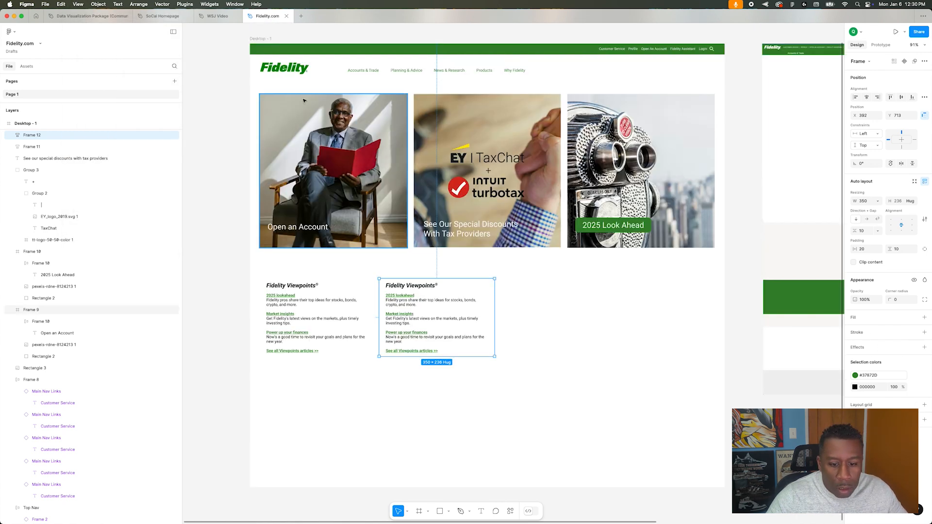
left_click(915, 405)
left_click(834, 401)
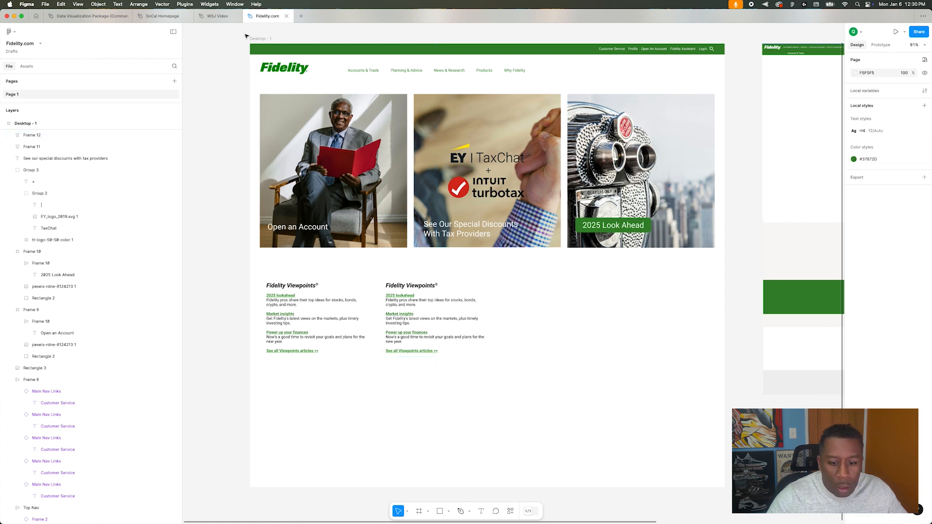
- Show the layout grid on the Desktop - 1 frame again and save it as a grid style named "12 Column"
left_click(261, 38)
left_click(915, 403)
left_click(914, 390)
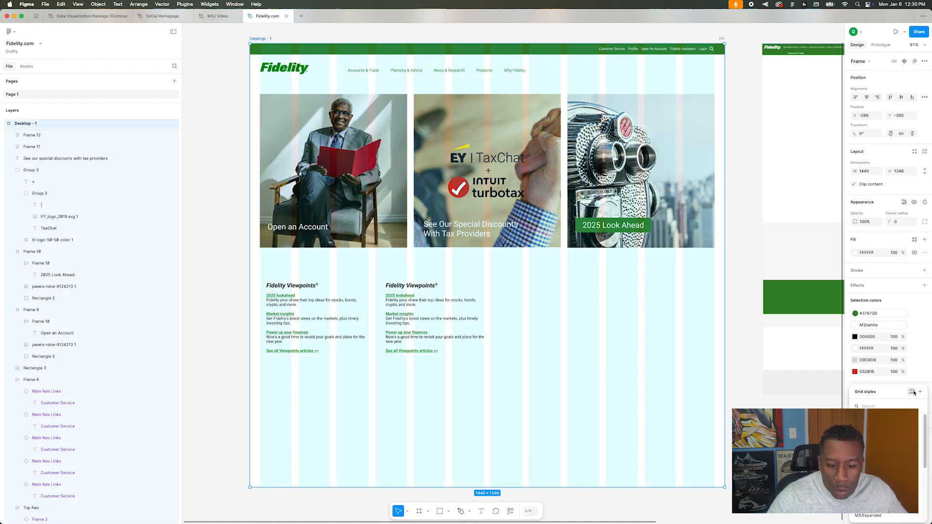
left_click(920, 391)
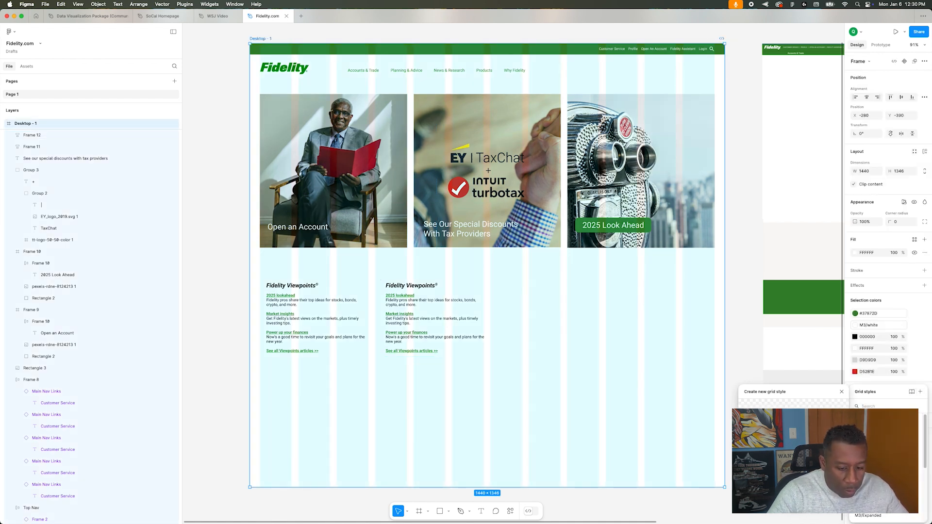
key("Return")
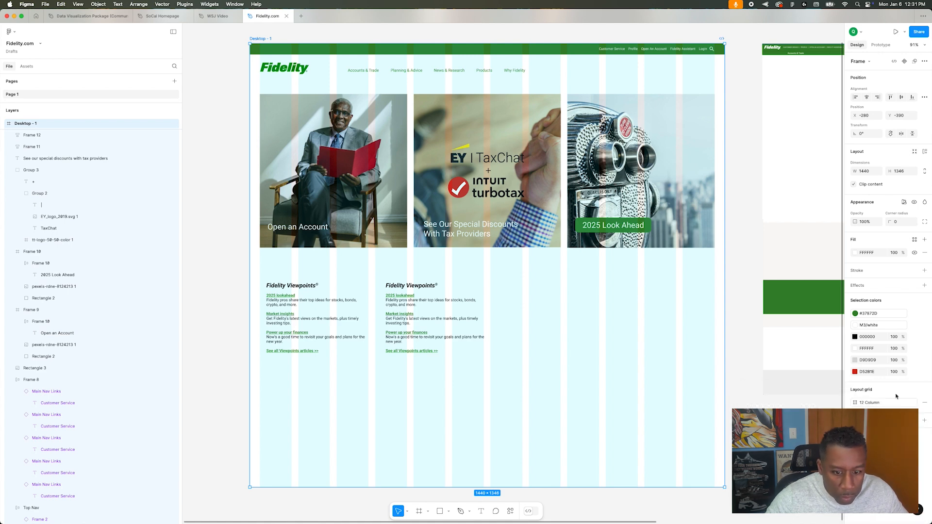
key("shift+g")
key("shift+g")
key("shift+g")
key("shift+g")
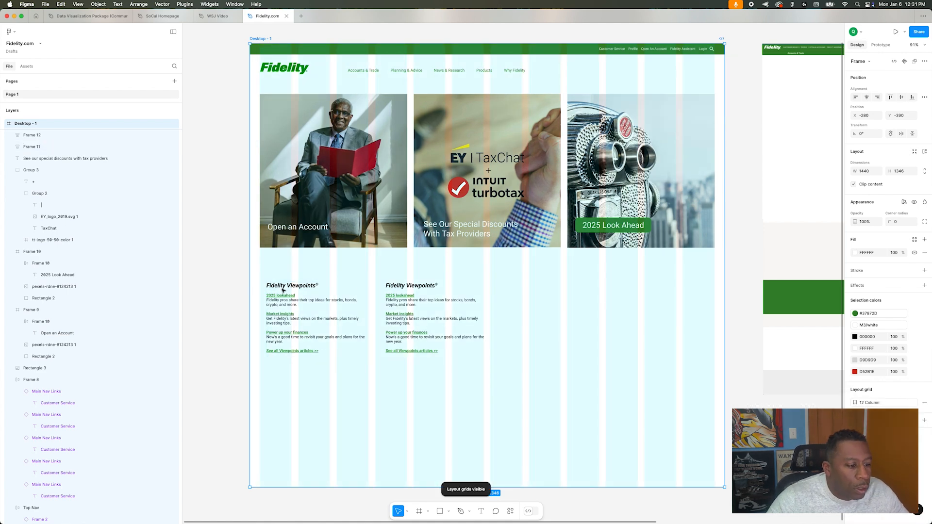
- Move the duplicated Fidelity Viewpoints frame to x = 380 so it sits flush beside the first one on the grid
left_click(296, 288)
left_click(396, 288)
left_click_drag(396, 288, 404, 278)
scroll(373, 295, "up", 3)
scroll(372, 295, "up", 5)
left_click(371, 302)
left_click_drag(381, 331, 367, 322)
scroll(367, 322, "down", 5)
left_click(424, 292)
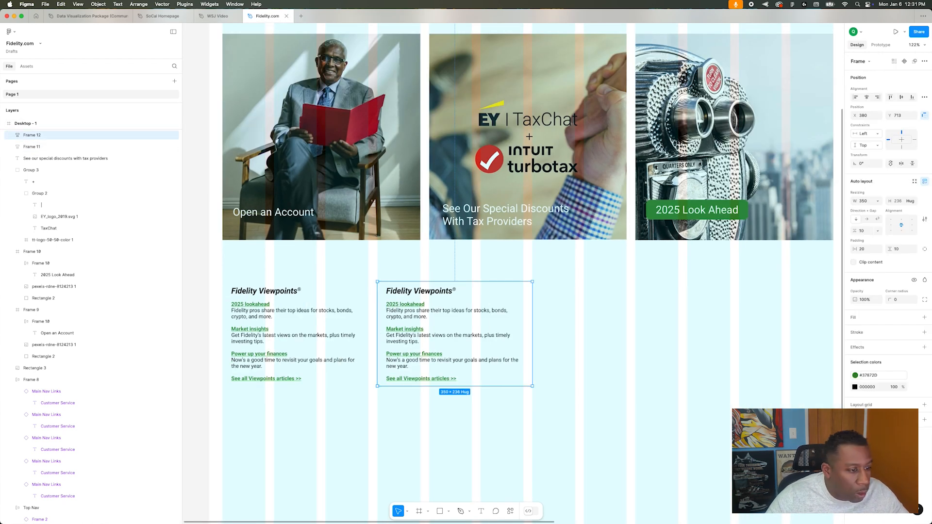
- Replace the second frame's "Fidelity Viewpoints" heading with "Top News" and remove its italics
triple_click(424, 292)
type("T")
key("super+z")
key("super+z")
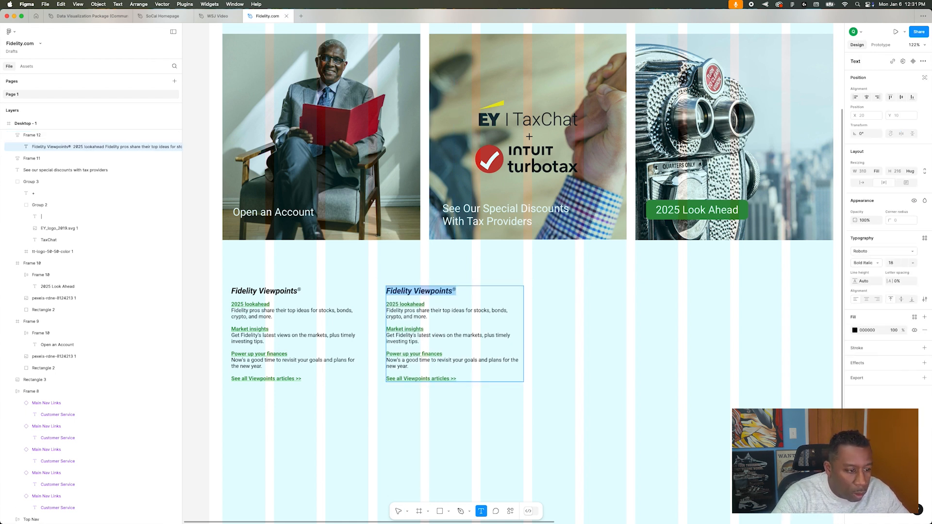
type("s")
key("shift+super+Down")
key("shift+super+Up")
key("super+i")
left_click(198, 250)
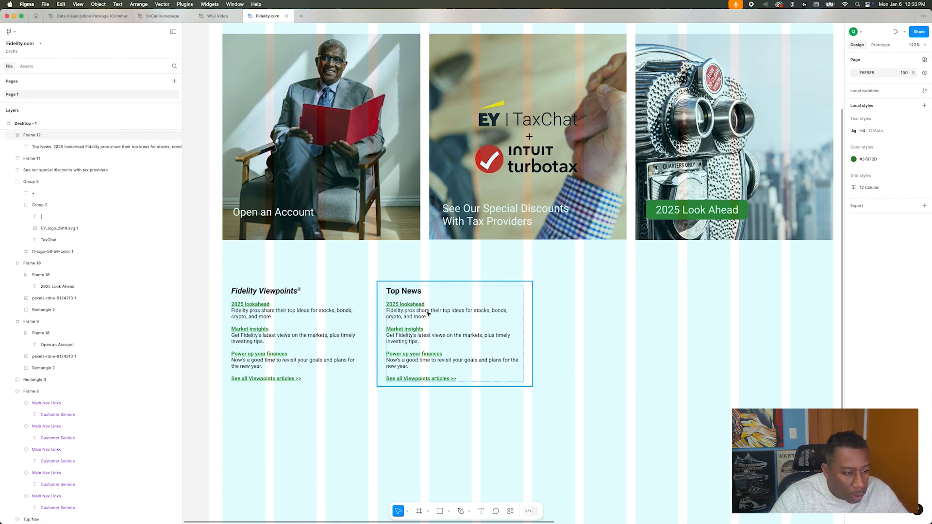
- Replace the body under Top News with the three linked Reuters headlines and "View all news", and remove the list bullets
double_click(454, 368)
left_click_drag(459, 380, 370, 307)
type("U.S. Steel, Nippon sue Biden administration over decision to block merger Reuters - 10:31 AM ET 1/6/2025 Analysis-Boardroom diversity stalls in the face of conservative backlash Reuters - 7:08 AM ET 1/6/2025 AI-influenced shopping boosts online holiday sales, Salesforce data shows Reuters - 9:07 AM ET 1/6/2025 View all news")
left_click_drag(420, 360, 370, 307)
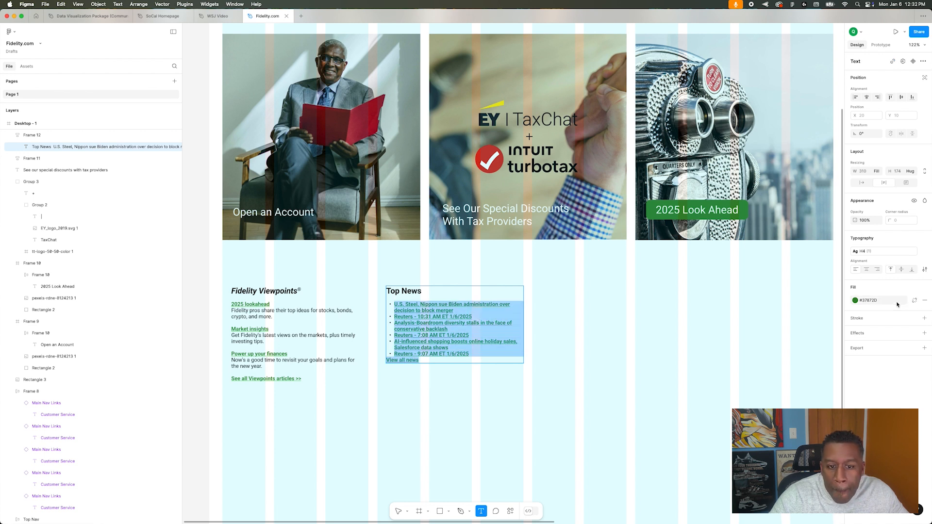
left_click(925, 270)
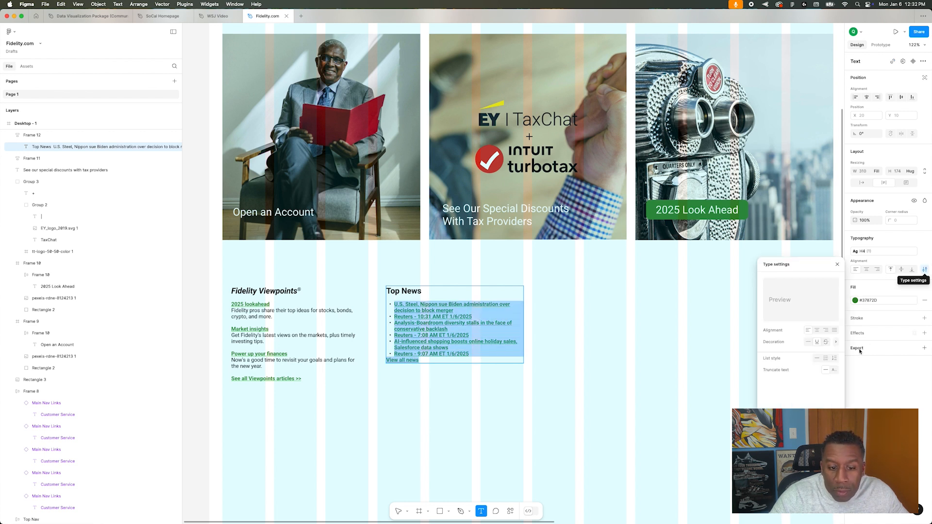
left_click(817, 358)
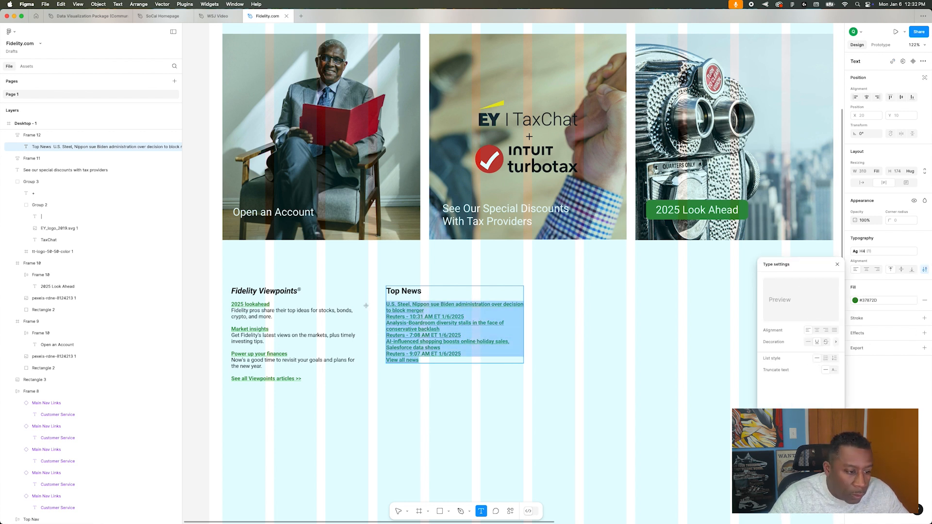
- Style the first Reuters dateline (10:31 AM) as Roboto Regular, size 10, with a 5E5E5E gray fill
left_click(388, 304)
triple_click(418, 316)
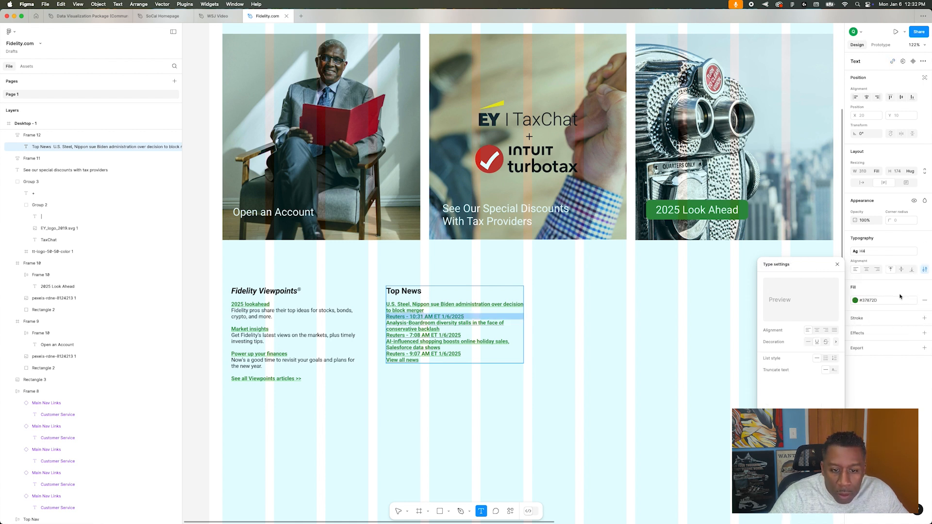
left_click(925, 251)
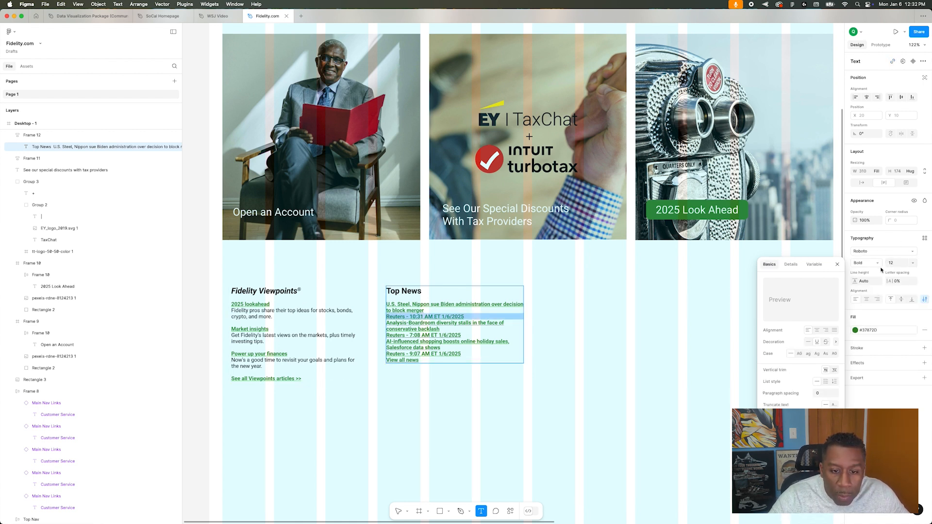
left_click(915, 264)
left_click(896, 241)
left_click(866, 263)
left_click(867, 235)
left_click(856, 330)
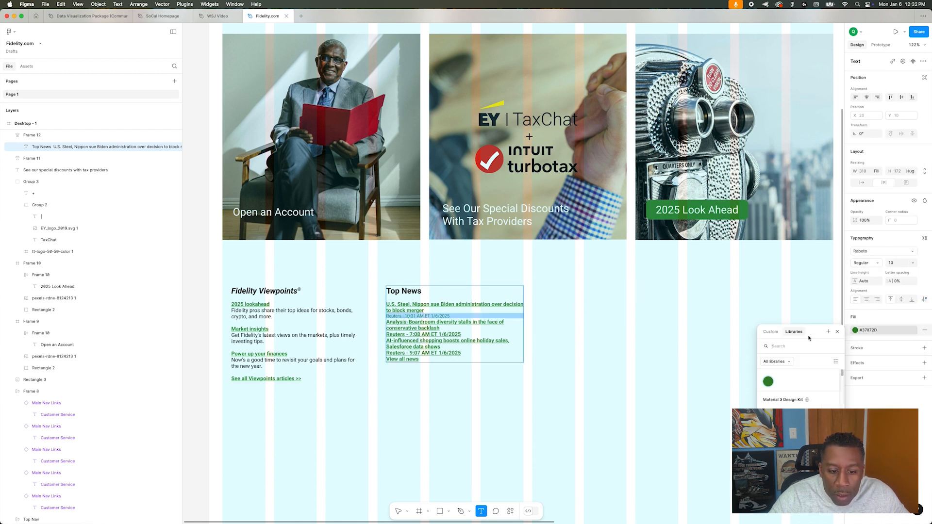
left_click(771, 331)
left_click(758, 387)
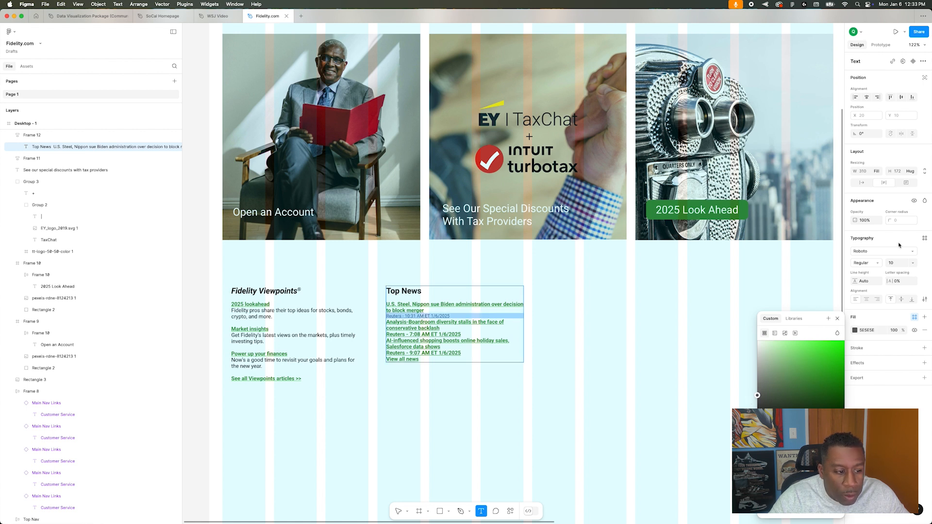
key("Escape")
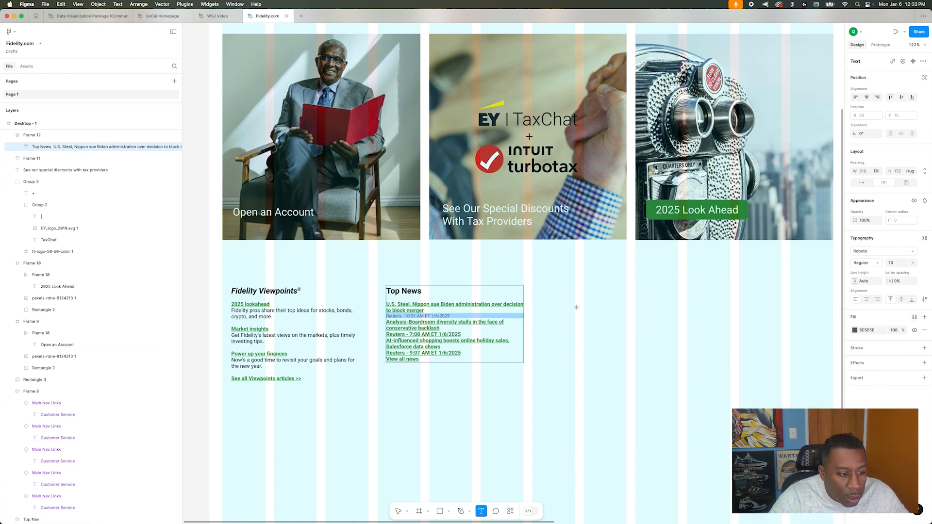
- Add a blank line below the first Reuters dateline and save the dateline's gray fill as a color style named "Caption"
key("Right")
key("Return")
key("shift+Up")
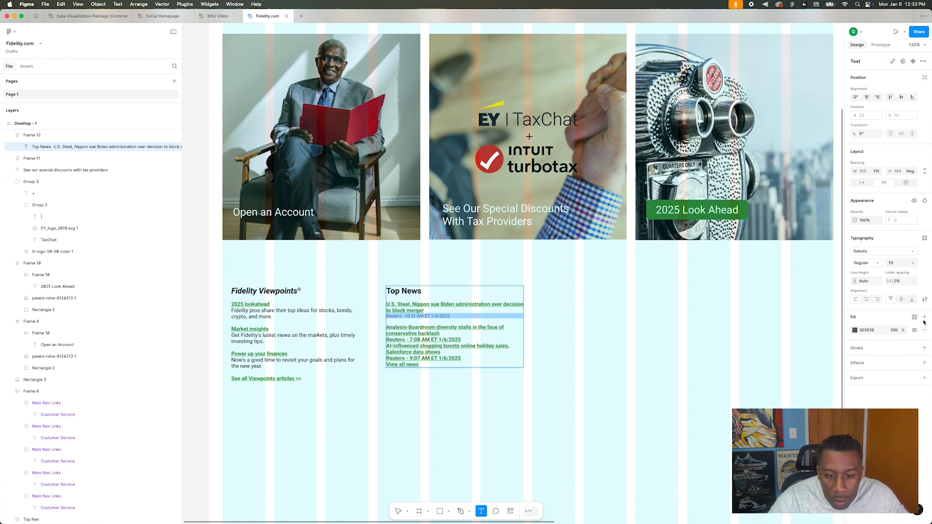
left_click(914, 317)
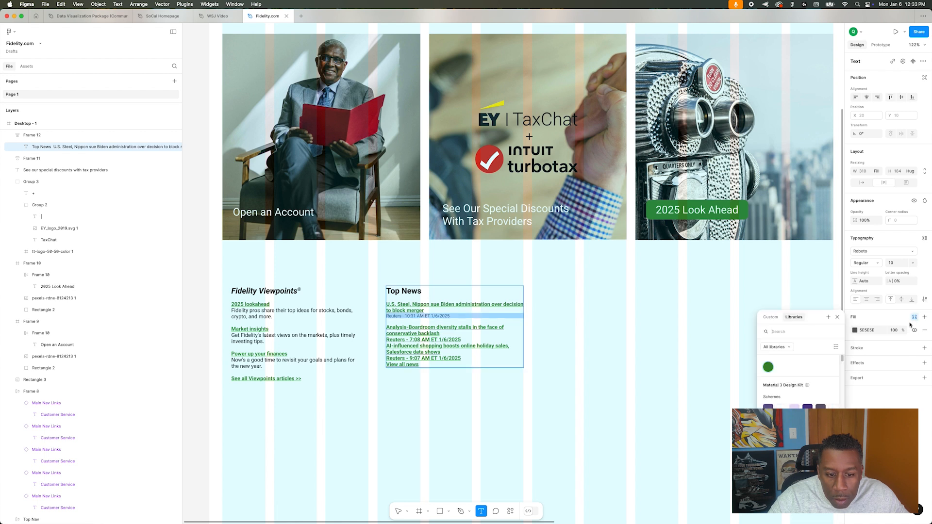
left_click(829, 318)
type("Caption")
key("Return")
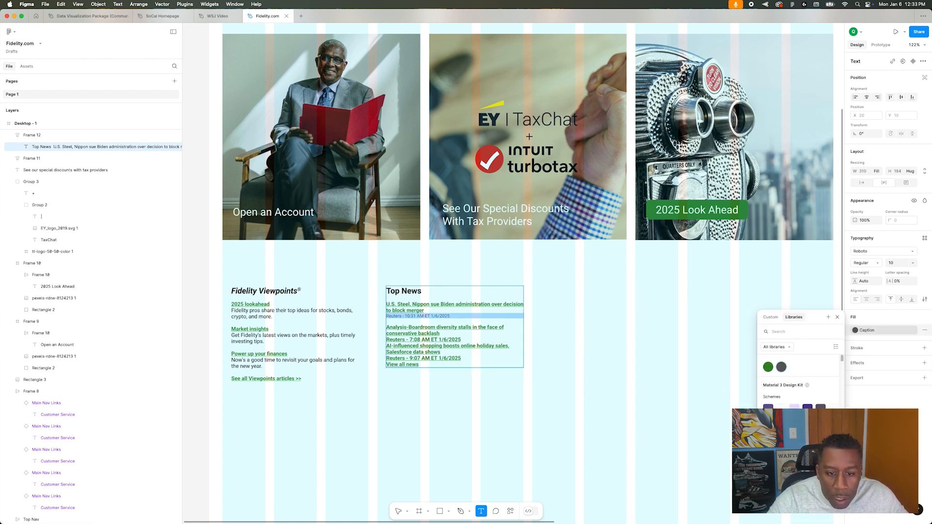
- Save the first Reuters dateline's typography as a text style named "Caption"
left_click(925, 238)
left_click(911, 253)
type("Caption")
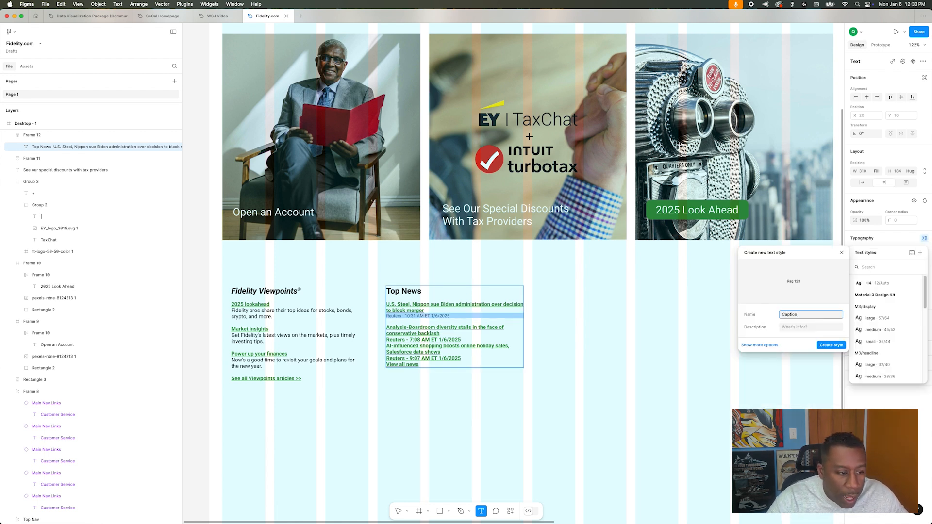
key("Return")
- Apply the Caption color and text styles to the Reuters 7:08 AM dateline
left_click_drag(462, 339, 366, 340)
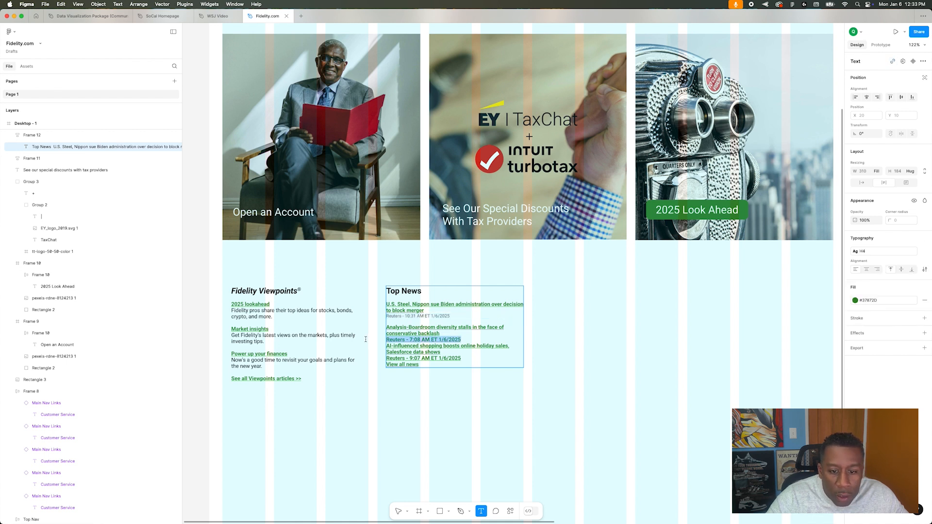
left_click(915, 300)
left_click(787, 333)
left_click(903, 251)
left_click(881, 295)
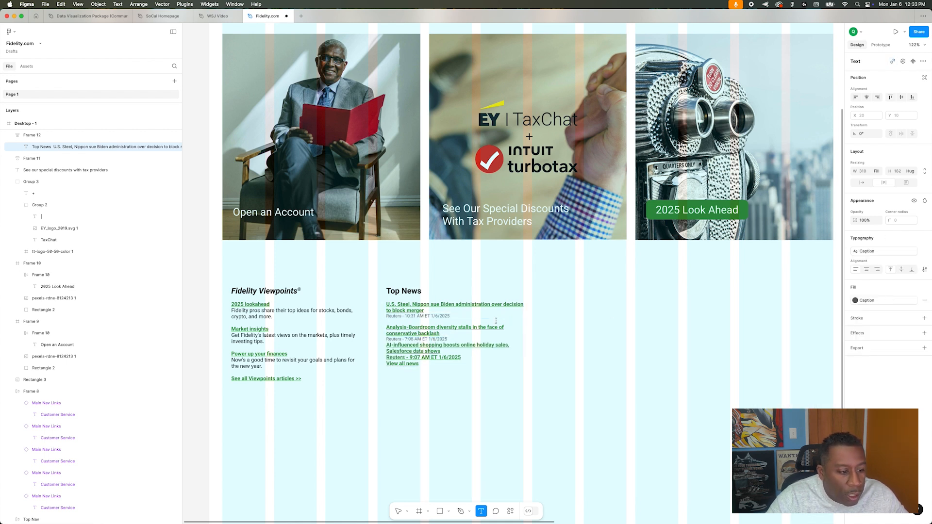
- Insert blank lines below the 7:08 AM dateline and above "View all news", and end that last line with ">>"
left_click(475, 340)
key("Return")
key("Return")
key("BackSpace")
key("Down")
key("Return")
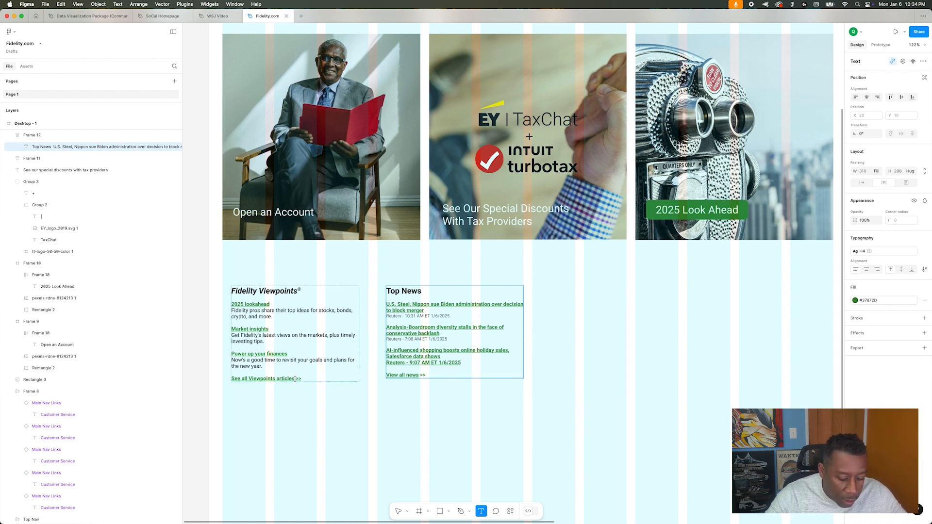
- Apply the Caption text and color styles to the Reuters 9:07 AM dateline
key("shift+Up")
left_click(895, 252)
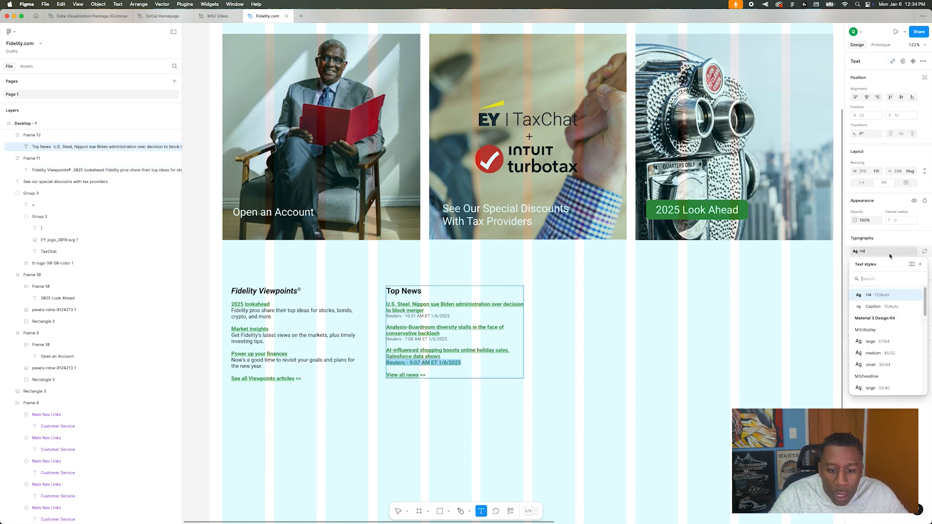
left_click(881, 307)
left_click(494, 409)
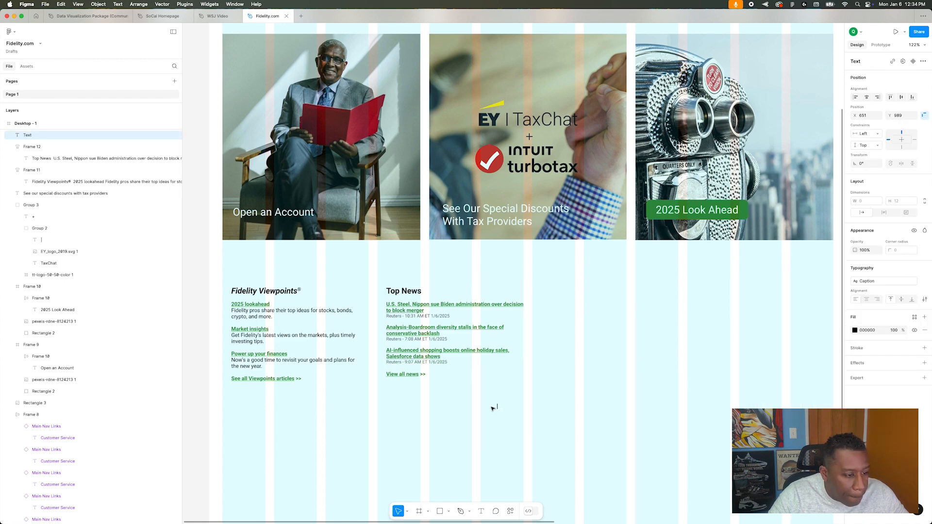
key("Escape")
- Hide the layout grids and look over the Fidelity Viewpoints and Top News columns on the page
key("shift+g")
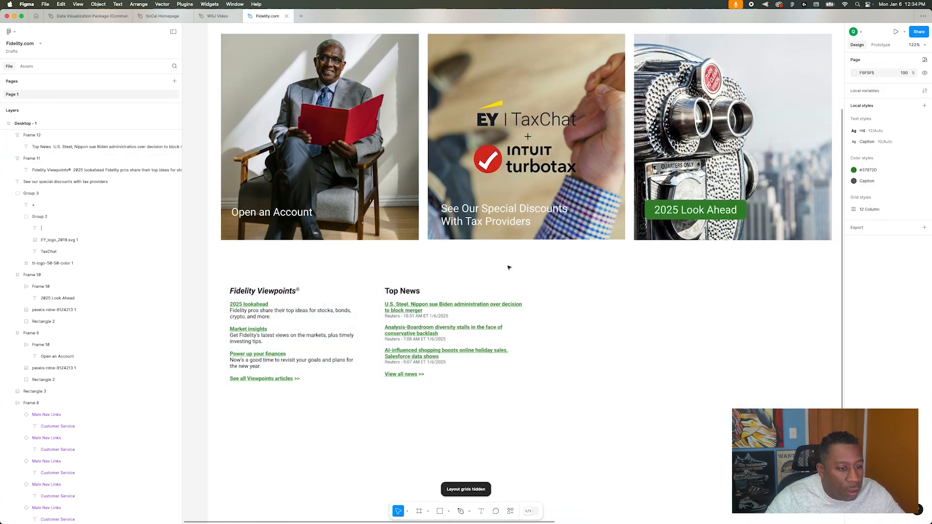
scroll(509, 267, "down", 5)
scroll(527, 252, "up", 6)
scroll(529, 253, "down", 3)
scroll(528, 254, "left", 7)
scroll(518, 262, "up", 3)
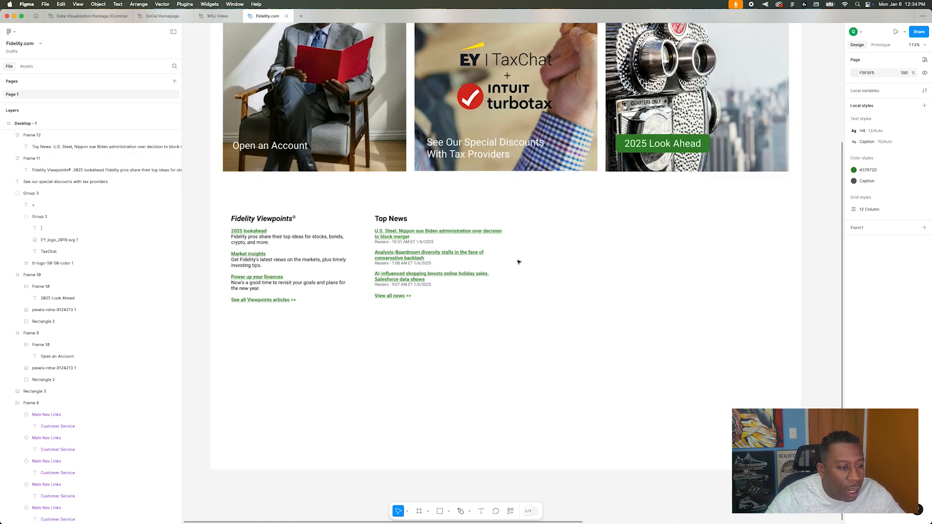
scroll(518, 263, "down", 1)
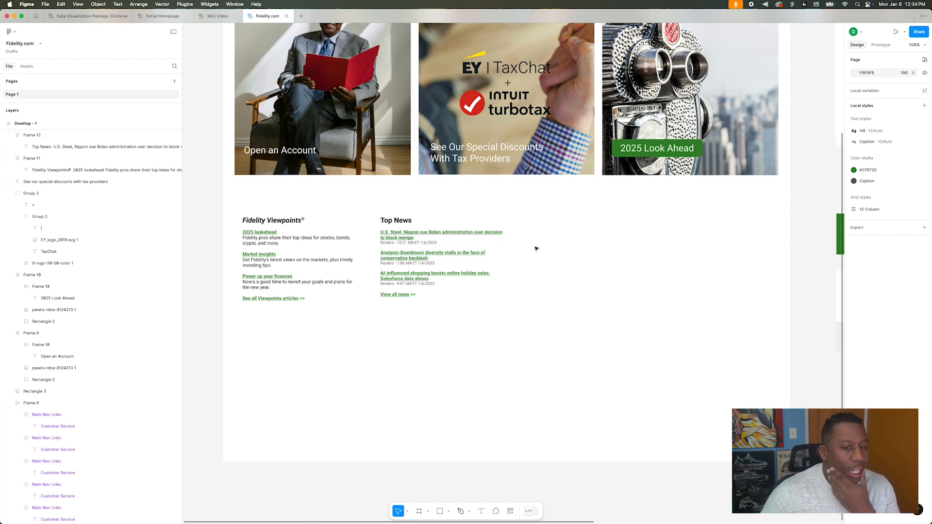
- With the layout grids shown, draw a vertical divider about 225 px long at x = 730 beside Top News and give it a gray stroke
left_click(449, 513)
left_click(451, 514)
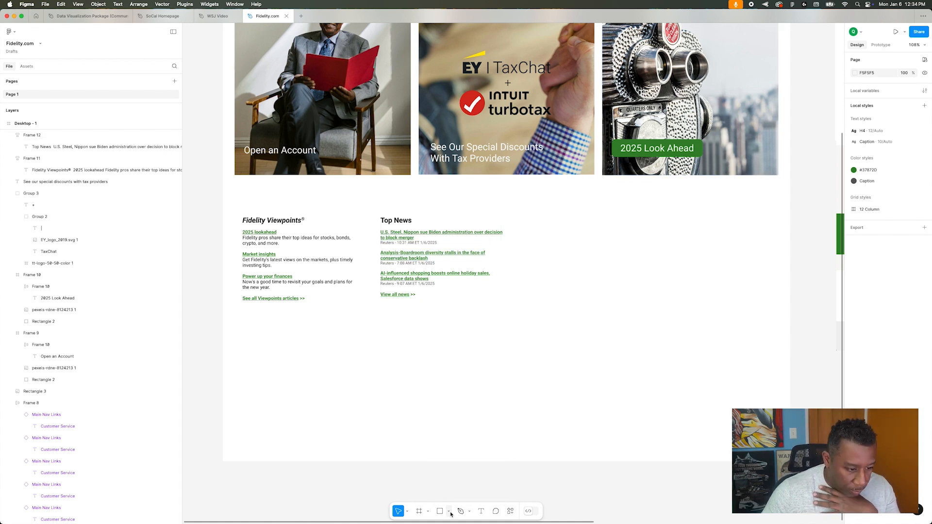
left_click(450, 513)
left_click(459, 451)
key("ctrl+g")
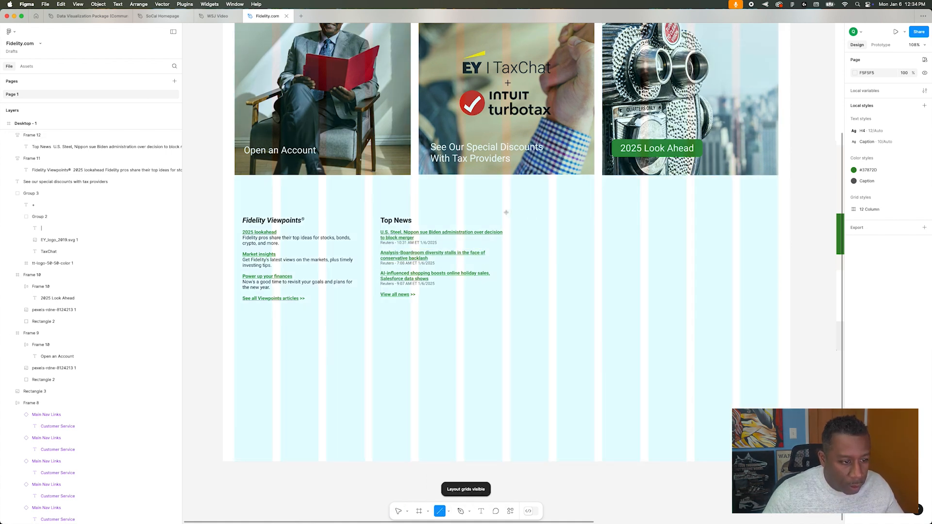
left_click_drag(511, 212, 512, 300)
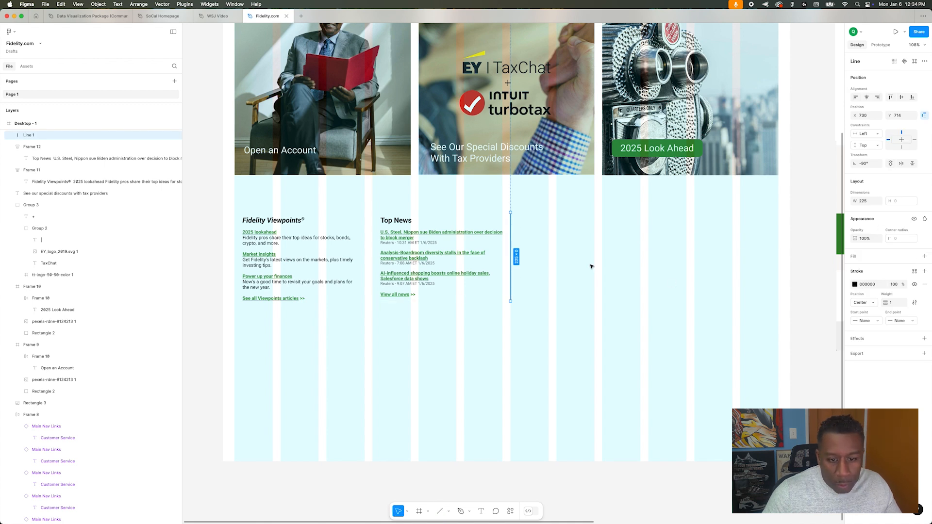
left_click(855, 284)
left_click(795, 286)
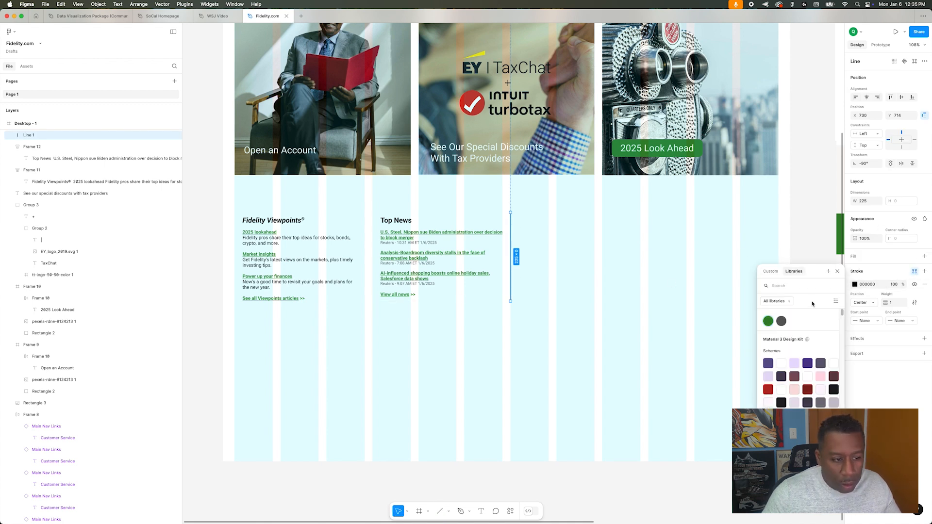
left_click(528, 376)
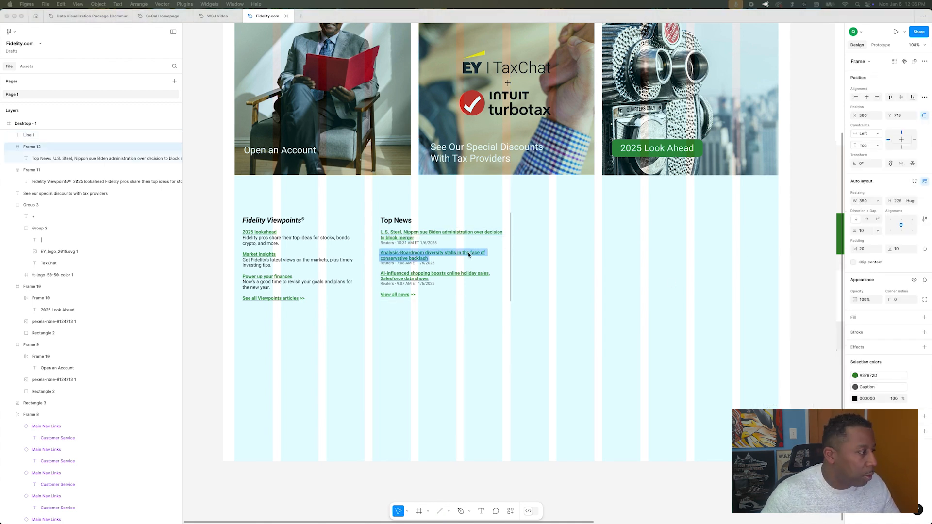
- Remove the hyperlink from the U.S. Steel headline and reapply the H4 text style and #37872D color style
left_click(486, 235)
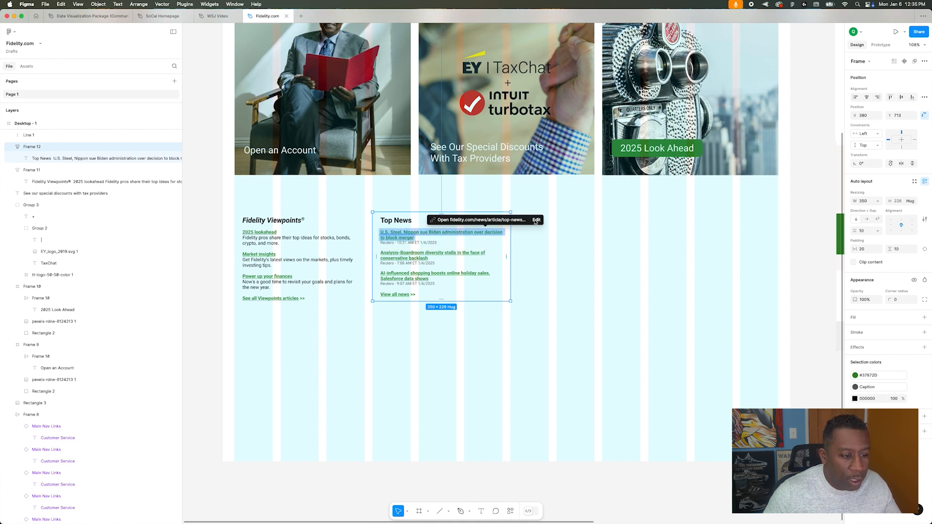
left_click(486, 235)
left_click(924, 239)
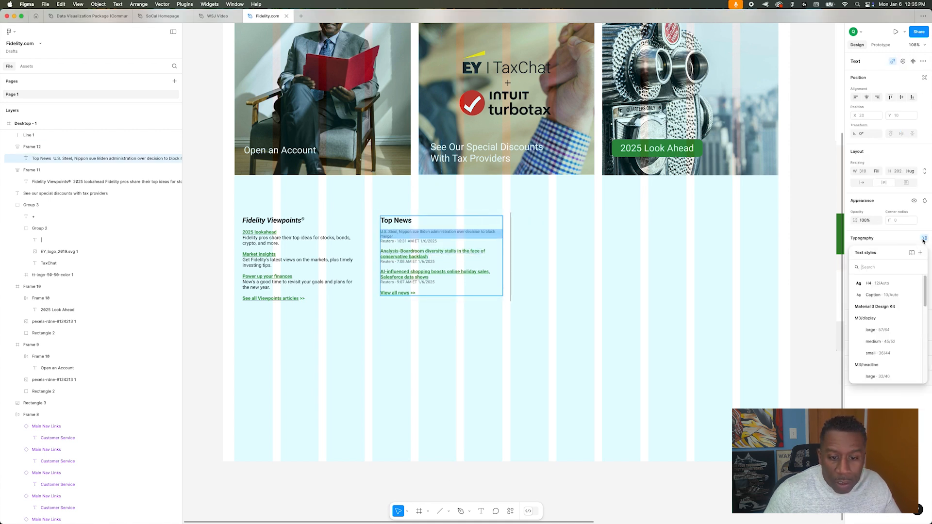
left_click(880, 284)
left_click(914, 287)
left_click(768, 337)
- Remove the hyperlink from the boardroom diversity headline and restore its H4 text style and #37872D color style
triple_click(449, 274)
triple_click(449, 255)
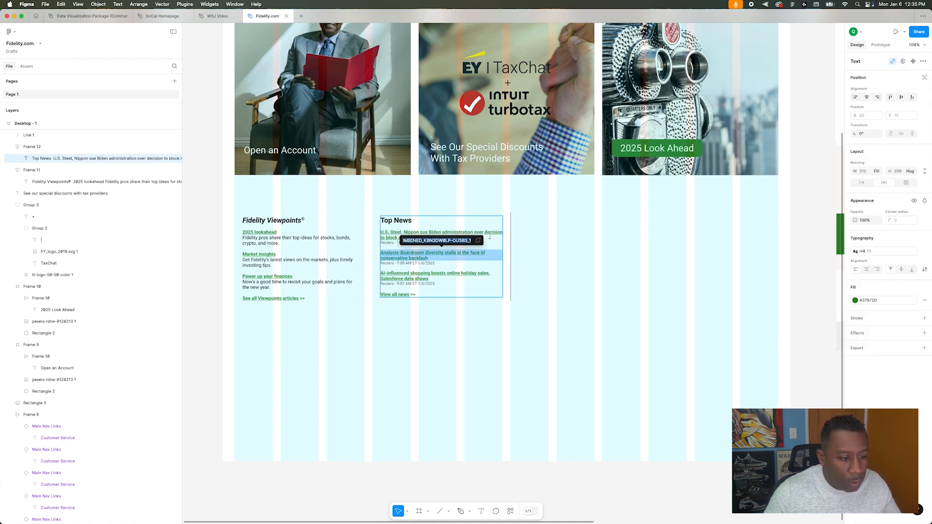
left_click(481, 241)
left_click(924, 239)
left_click(881, 284)
left_click(915, 287)
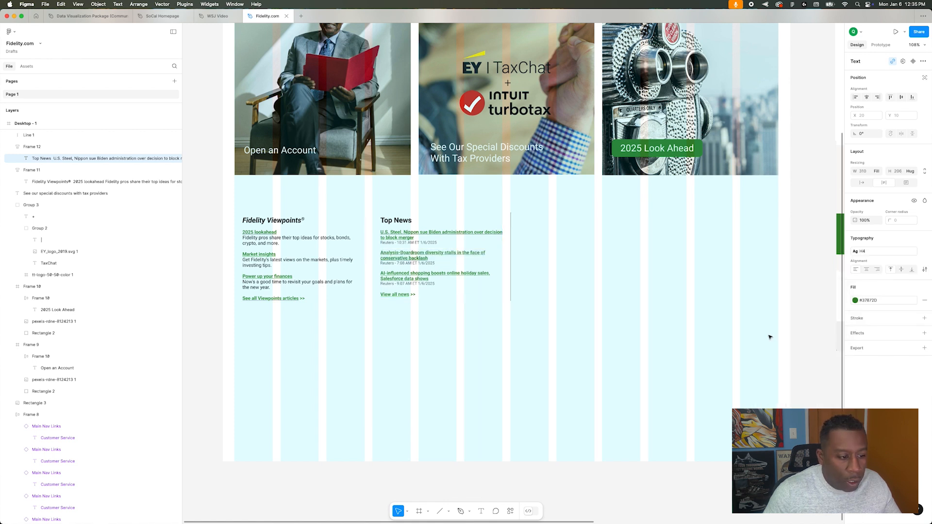
left_click(770, 339)
- Remove the hyperlink from the AI-influenced shopping headline and reapply the H4 text style and #37872D fill style
triple_click(449, 273)
left_click(535, 261)
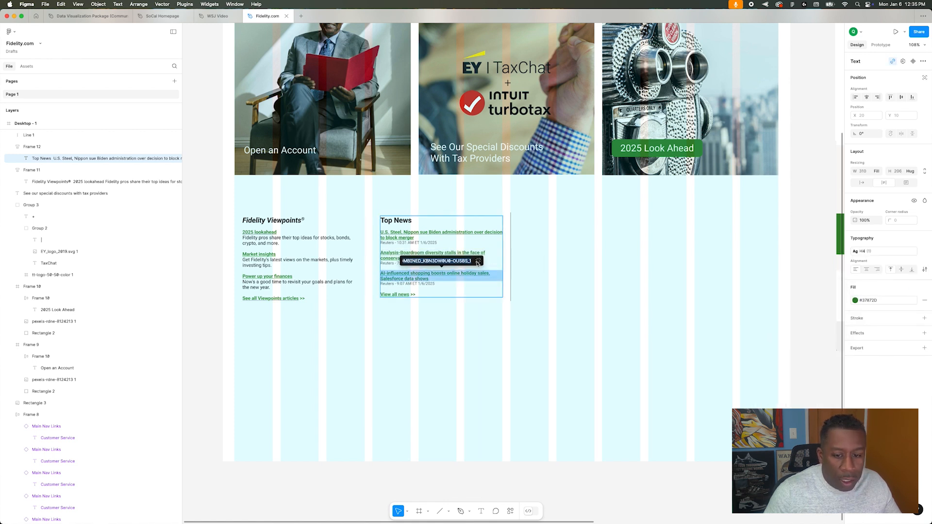
left_click(478, 262)
left_click(924, 239)
left_click(882, 284)
left_click(914, 287)
left_click(769, 337)
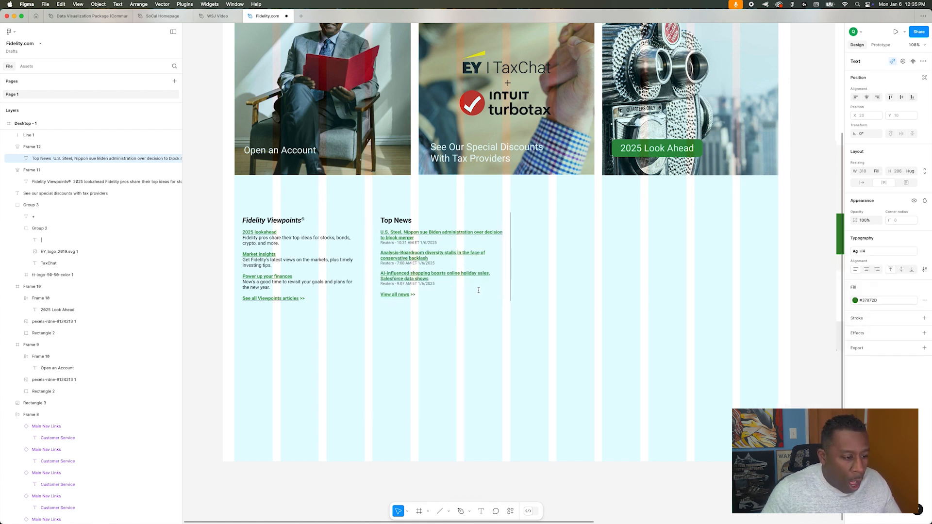
- Remove the hyperlink from "View all news" and set the line back to the H4 text style and #37872D color style
left_click(436, 284)
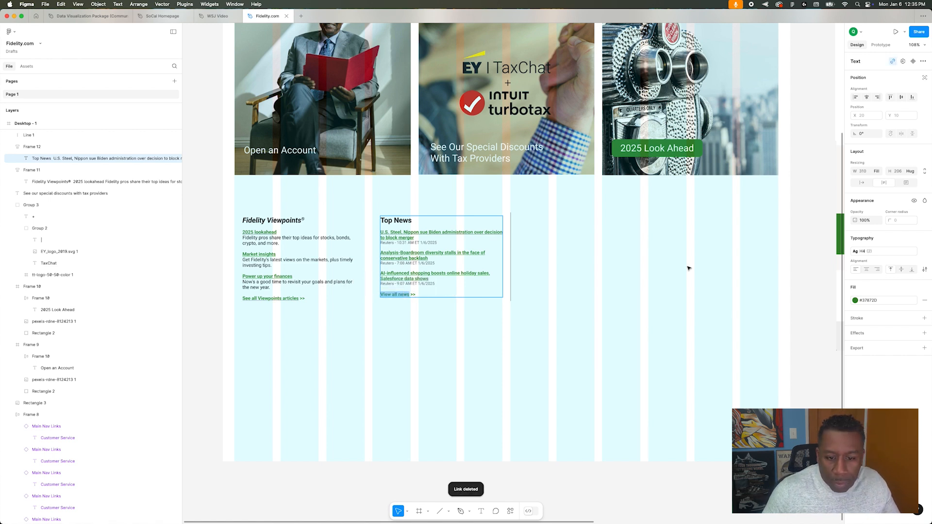
left_click(925, 301)
left_click(915, 287)
left_click(782, 337)
left_click(916, 251)
left_click(925, 238)
left_click(881, 294)
left_click(896, 251)
left_click(881, 294)
left_click(903, 300)
left_click(768, 351)
left_click(523, 354)
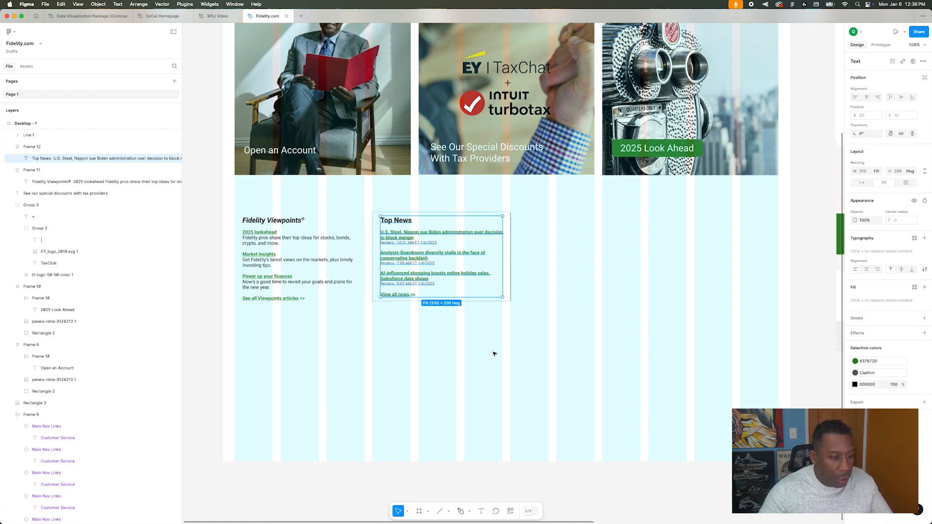
- Hide the layout grid and review the photo cards with the Fidelity Viewpoints and Top News columns beneath them
left_click(215, 335)
key("ctrl+g")
scroll(587, 283, "up", 5)
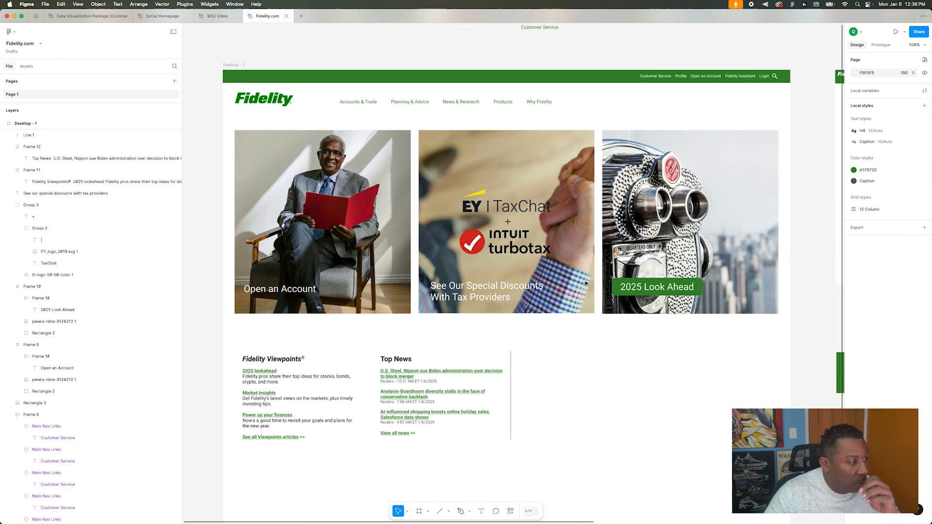
scroll(596, 339, "down", 3)
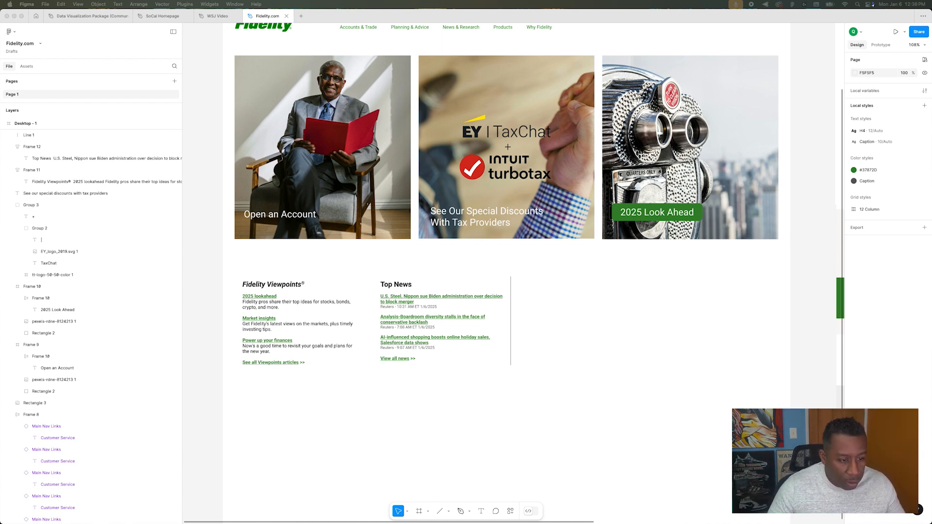
left_click(209, 257)
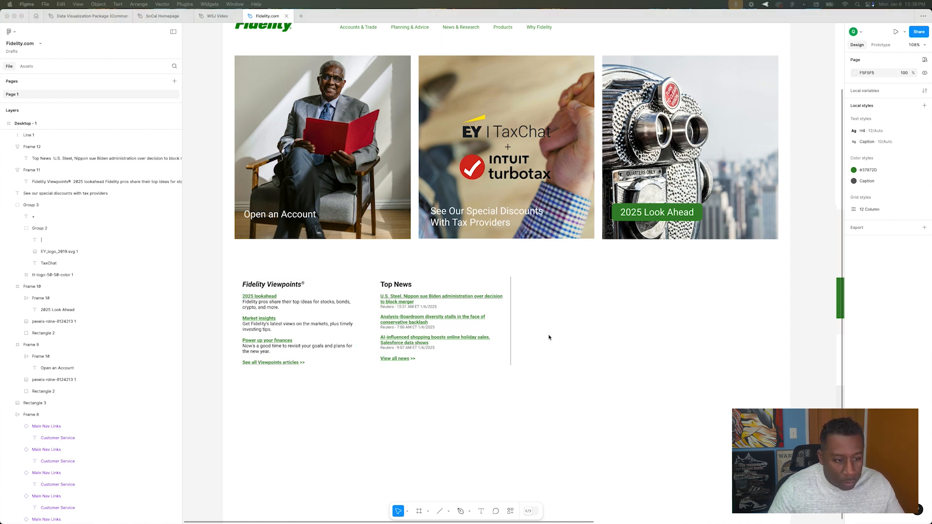
- Place a copy of the Top News column, about 563 px wide, beyond the divider and shift the divider line between the columns with the layout grid shown
left_click(442, 340)
left_click_drag(433, 283, 587, 283)
key("ctrl+g")
left_click(699, 311)
left_click(658, 293)
left_click_drag(694, 296, 779, 297)
left_click_drag(511, 292, 532, 293)
key("Escape")
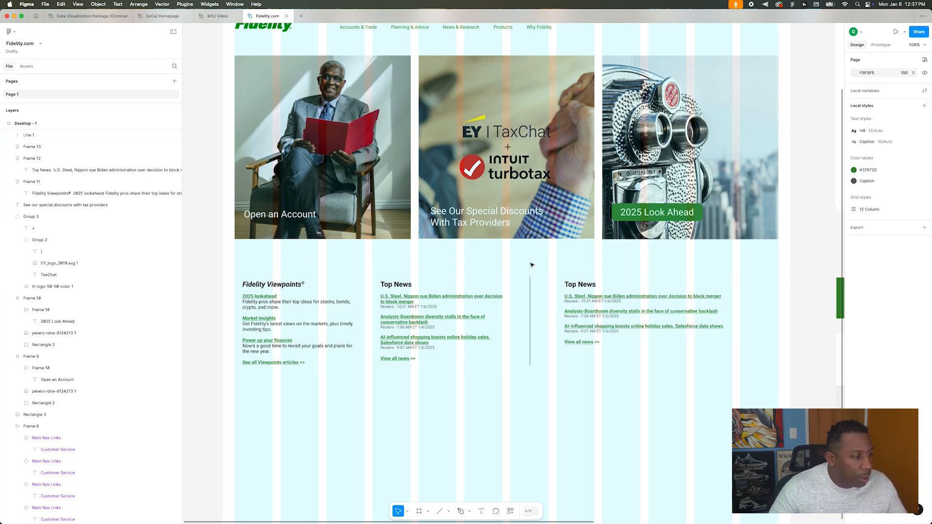
- Change the heading of the copied news column to "Today's Markets"
key("t")
triple_click(580, 285)
type("Today")
key("super+z")
triple_click(580, 284)
type("Today's Markets")
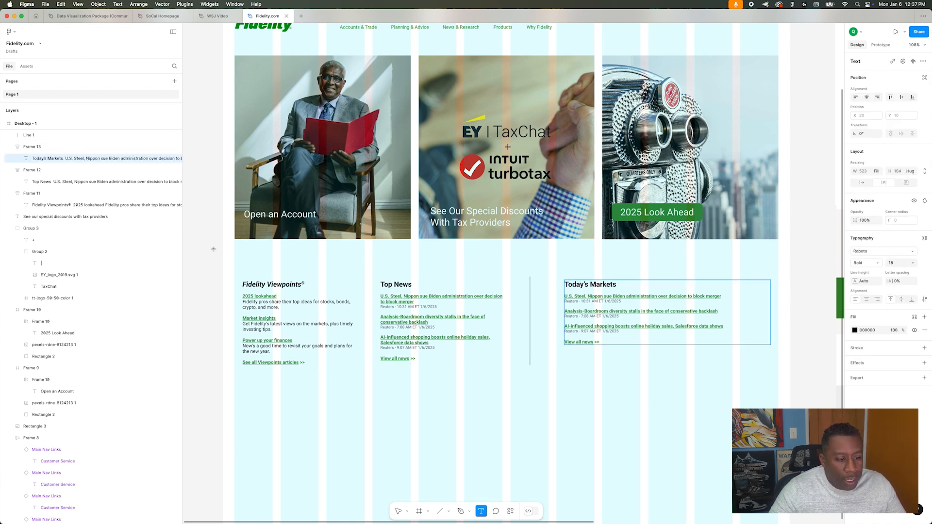
- Examine the Today's markets section in the screenshot of the original homepage beside the redesign
scroll(261, 119, "right", 12)
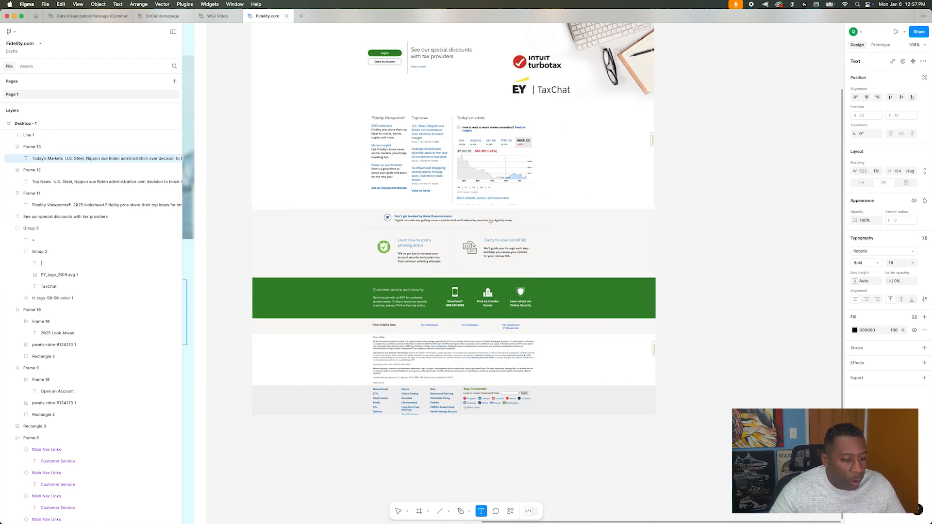
scroll(497, 232, "up", 9)
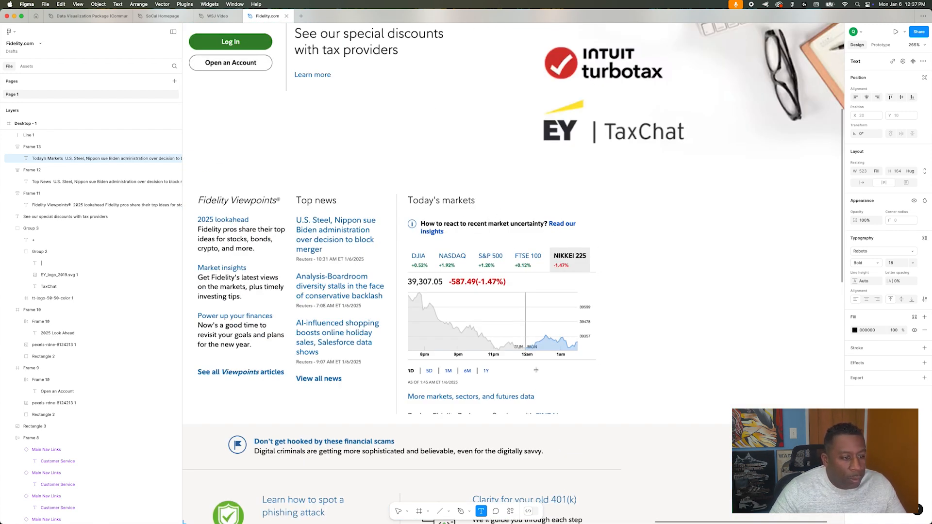
scroll(536, 370, "down", 2)
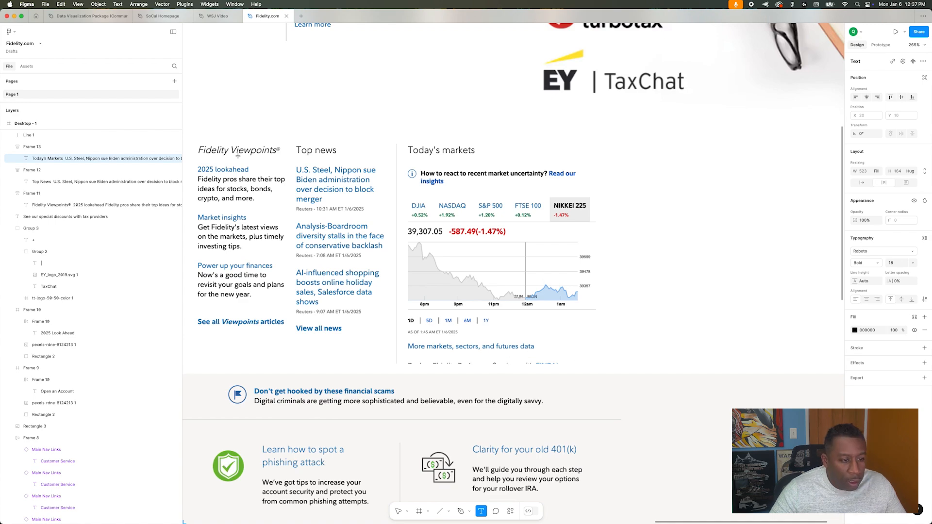
scroll(211, 165, "left", 10)
scroll(512, 256, "down", 5)
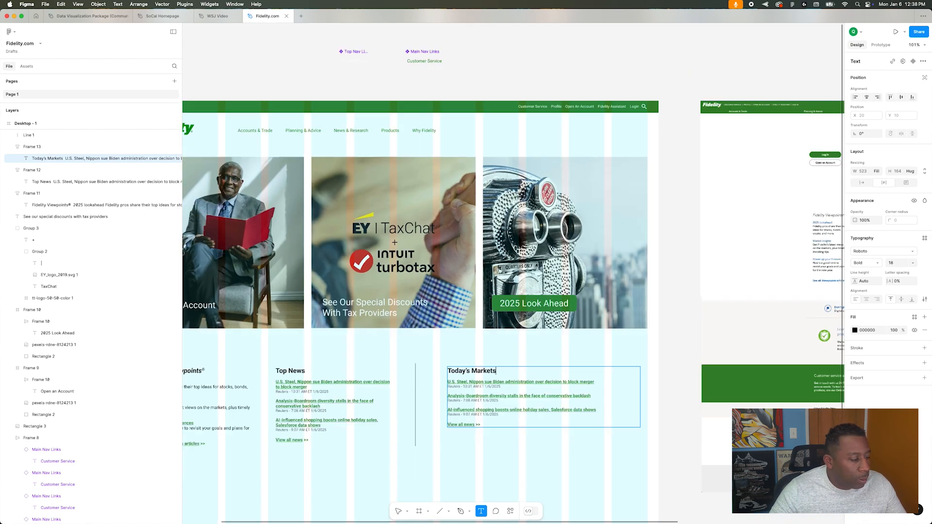
scroll(519, 434, "up", 2)
scroll(519, 434, "down", 2)
scroll(519, 433, "up", 3)
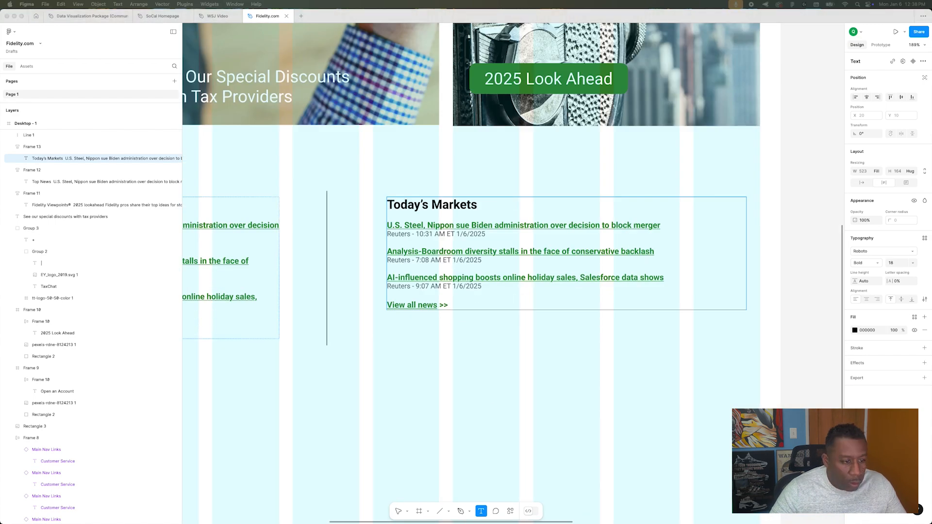
- Replace the first two headlines under Today's Markets with "More markets, sectors, and futures data" and "FINRA's BrokerCheckOpens in a new window"
triple_click(463, 227)
type("More markets, sectors, and futures data")
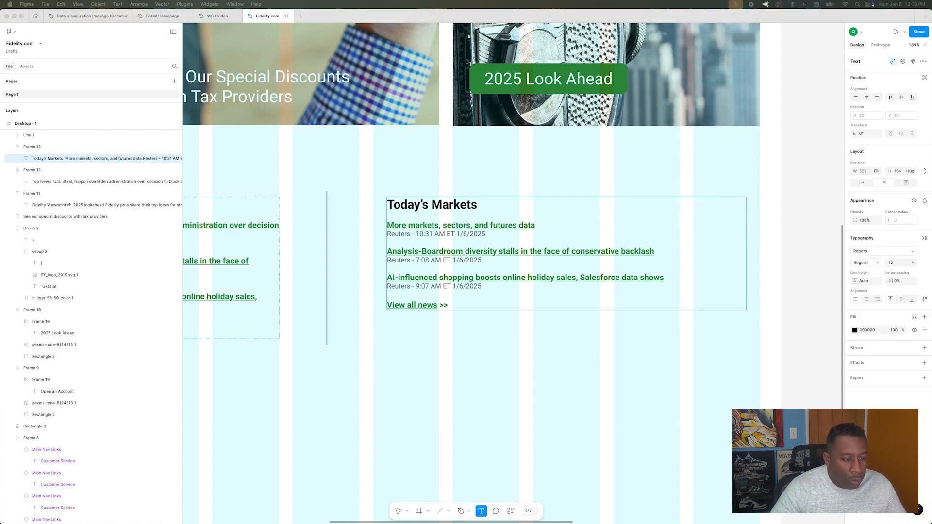
triple_click(487, 252)
type("FINRA's BrokerCheckOpens in a new window")
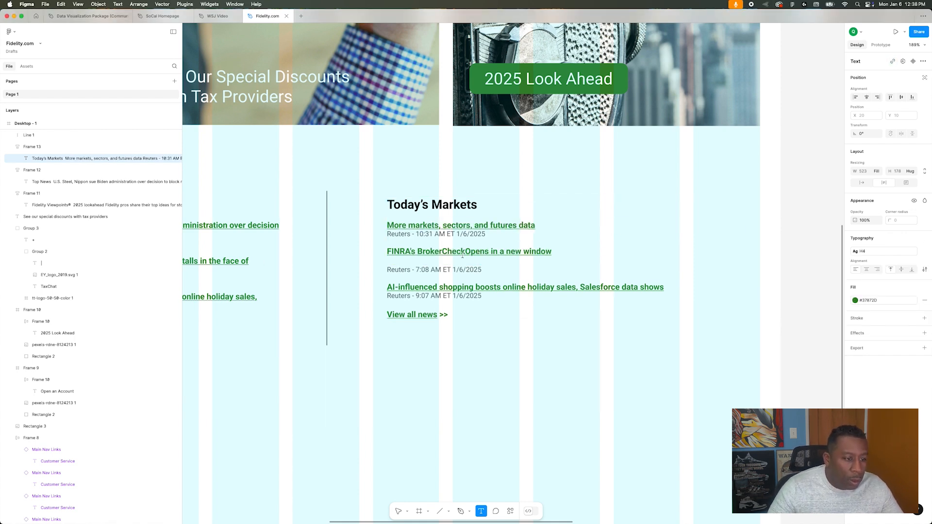
- Replace the AI-influenced shopping headline and the lines below it with "Regulatory summary of Fidelity services (PDF)"
key("super+Tab")
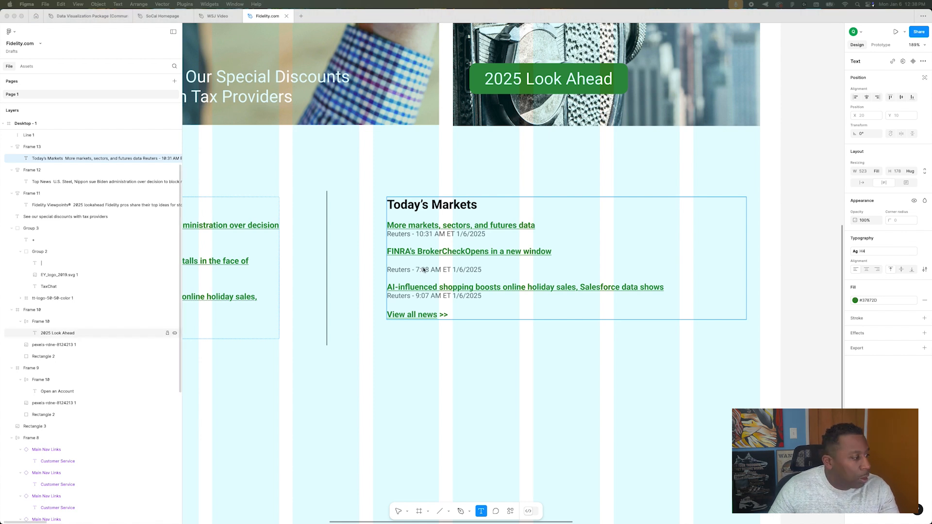
triple_click(394, 287)
type("Regulatory summary of Fidelity services (PDF)")
key("BackSpace")
- Delete the remaining Reuters timestamp lines and extra blank line between the Today's Markets links
left_click(504, 206)
triple_click(437, 235)
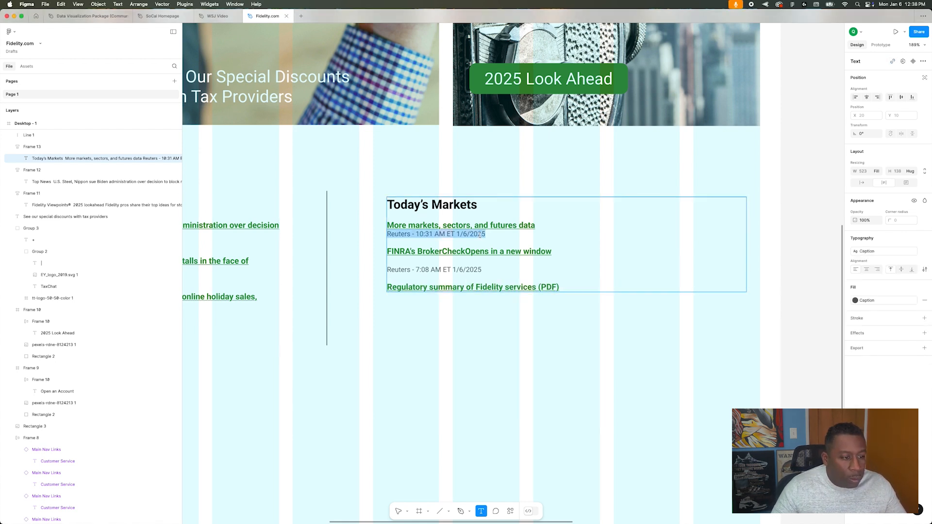
key("BackSpace")
triple_click(463, 262)
key("BackSpace")
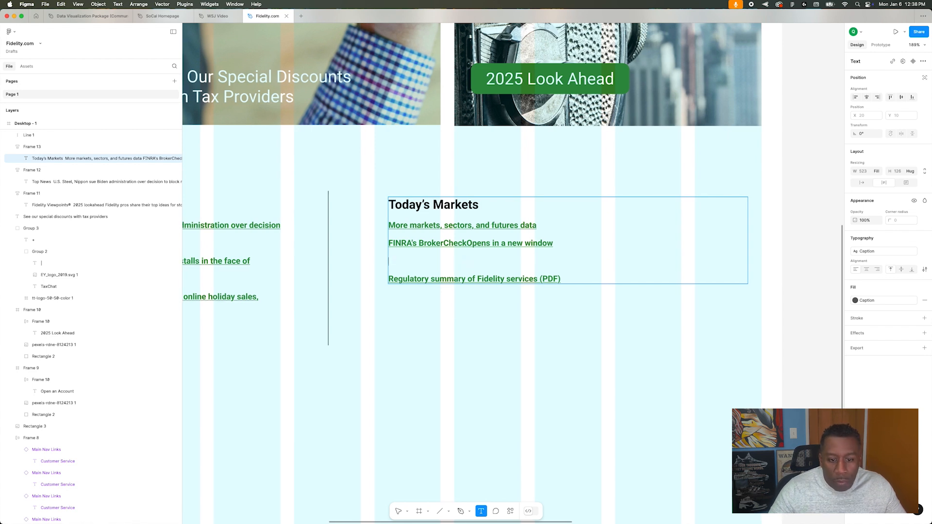
key("BackSpace")
- Insert "Review Fidelity Brokerage Services with" in front of the FINRA's BrokerCheck link
left_click(417, 258)
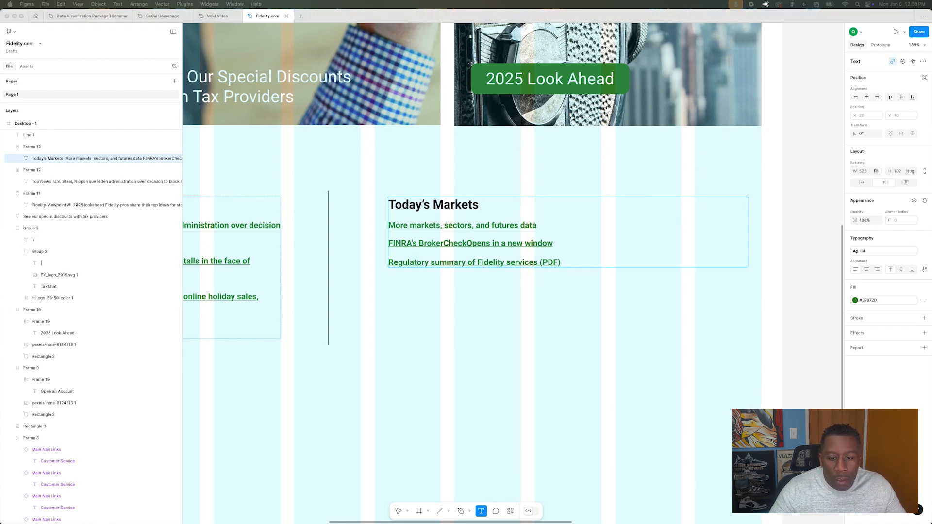
key("super+Tab")
type("Review Fidelity Brokerage Services with")
- Detach the green color style from "Review Fidelity Brokerage Services with", set its fill to 000000 and remove its underline
key("shift+Up")
key("shift+Right")
left_click(856, 301)
left_click(911, 294)
left_click(925, 301)
left_click(924, 288)
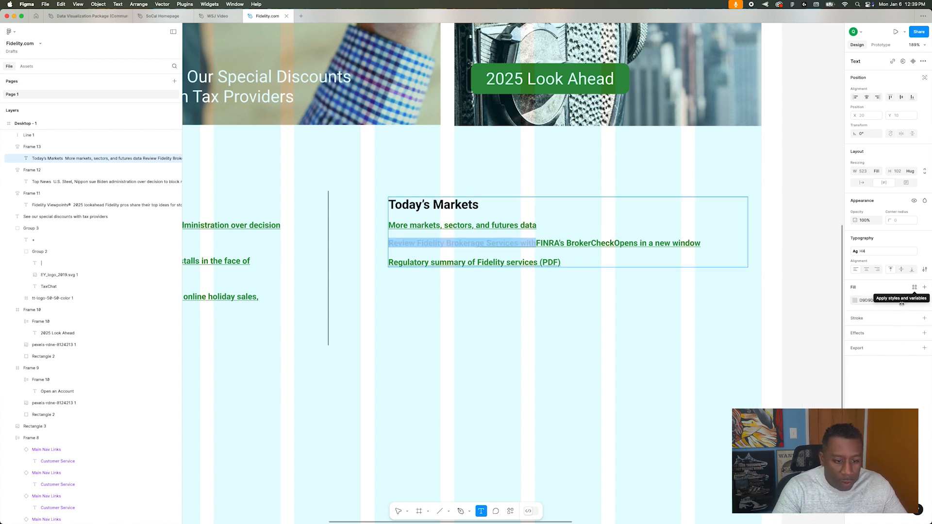
left_click(855, 300)
left_click_drag(777, 367, 757, 412)
left_click(918, 242)
key("super+u")
- Save the black text fill as a new color style named "Paragraph"
left_click(915, 287)
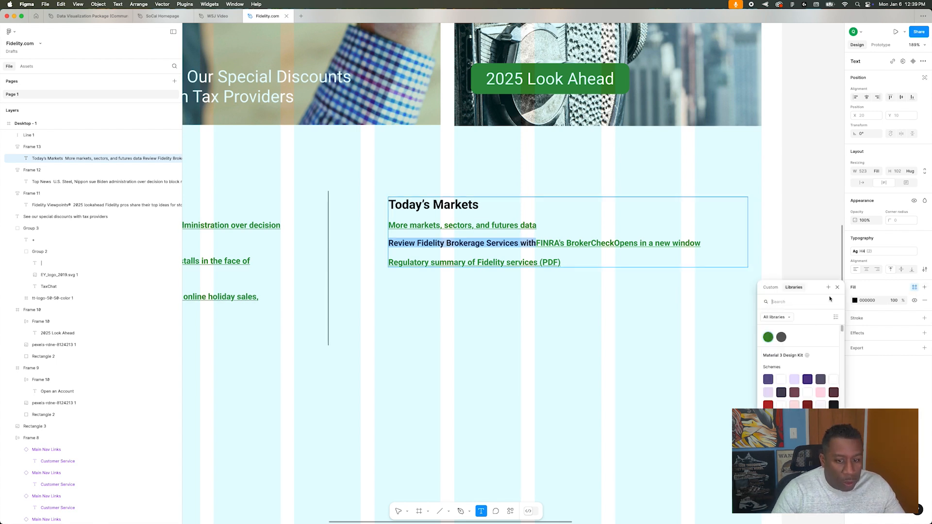
left_click(828, 288)
type("Paragraph")
key("Return")
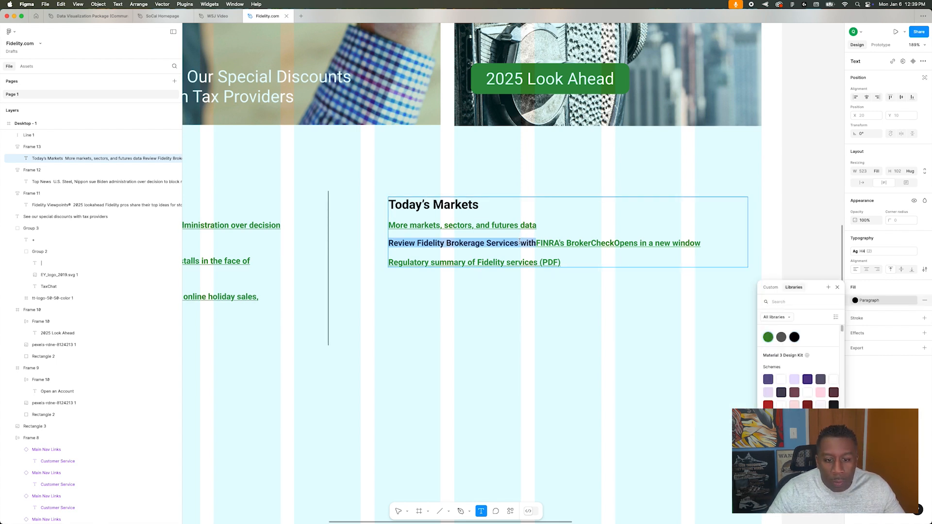
- Add a space before the FINRA's BrokerCheck link and remove the bold from "Review Fidelity Brokerage Services with"
left_click(536, 247)
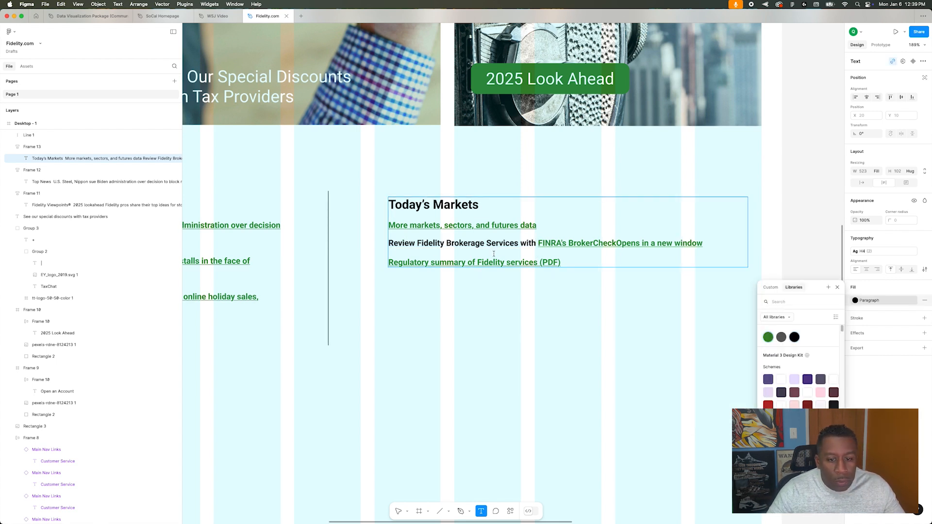
left_click_drag(536, 244, 349, 241)
key("super+b")
- Create a text style named "Paragraph" from the regular-weight "Review Fidelity Brokerage Services with" text
left_click(897, 255)
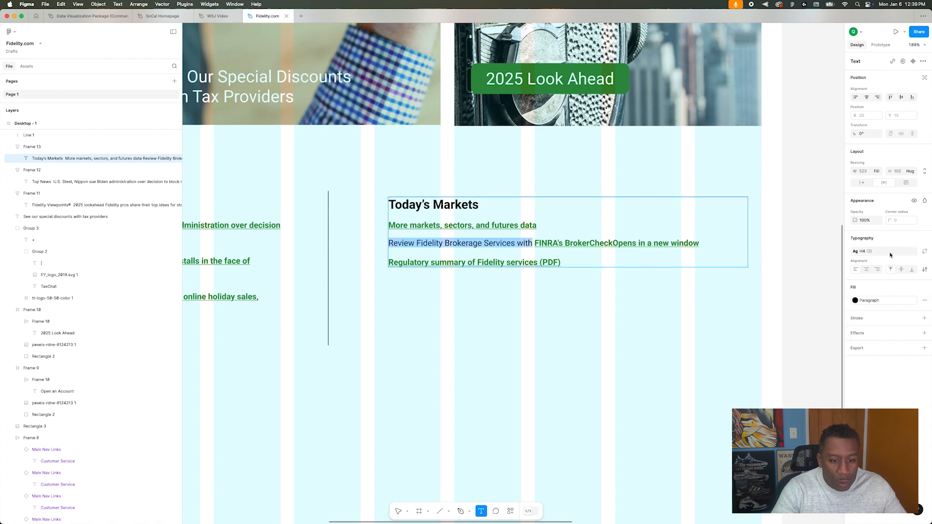
left_click(888, 252)
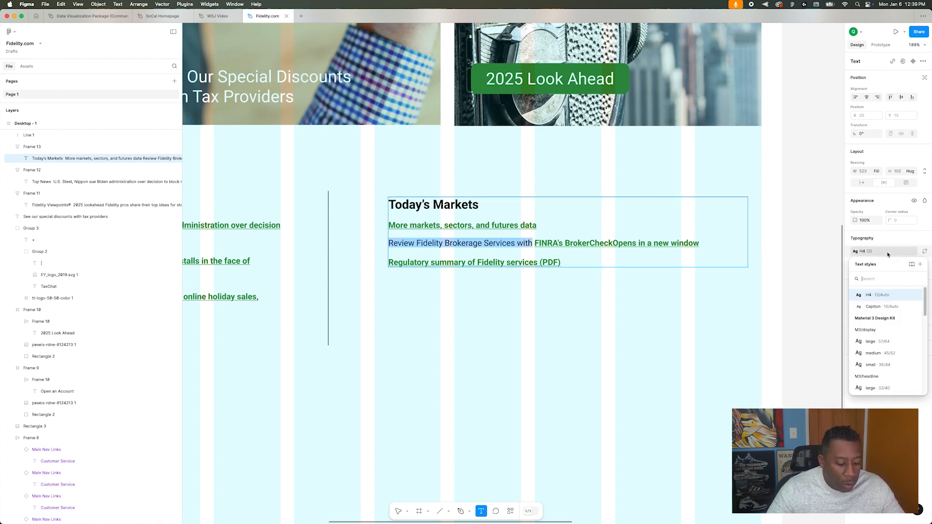
left_click(882, 296)
left_click(897, 252)
left_click(920, 265)
left_click(817, 328)
type("Paragraph")
key("Return")
left_click(538, 296)
- Duplicate the Today's Markets frame directly below the original and delete the heading from the copy
left_click(366, 214)
left_click(444, 208)
left_click_drag(444, 208, 445, 356)
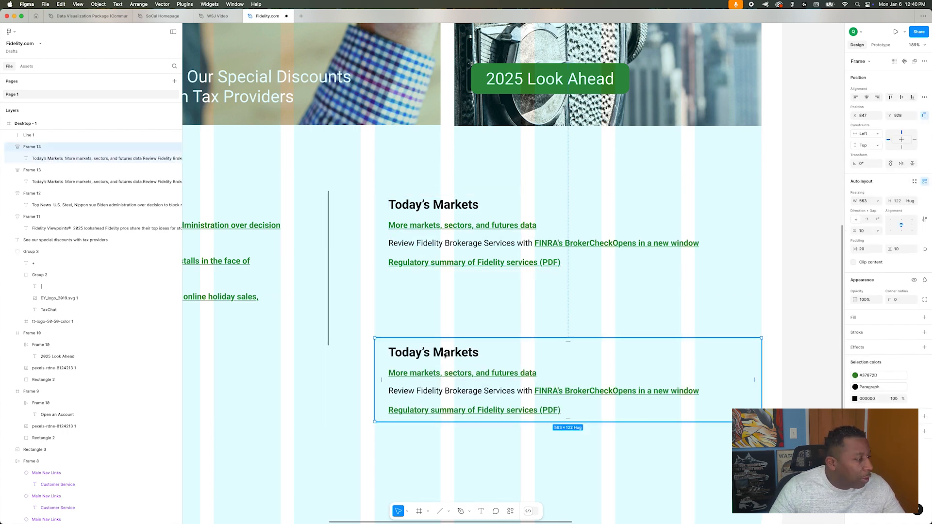
double_click(467, 354)
triple_click(468, 354)
key("BackSpace")
key("BackSpace")
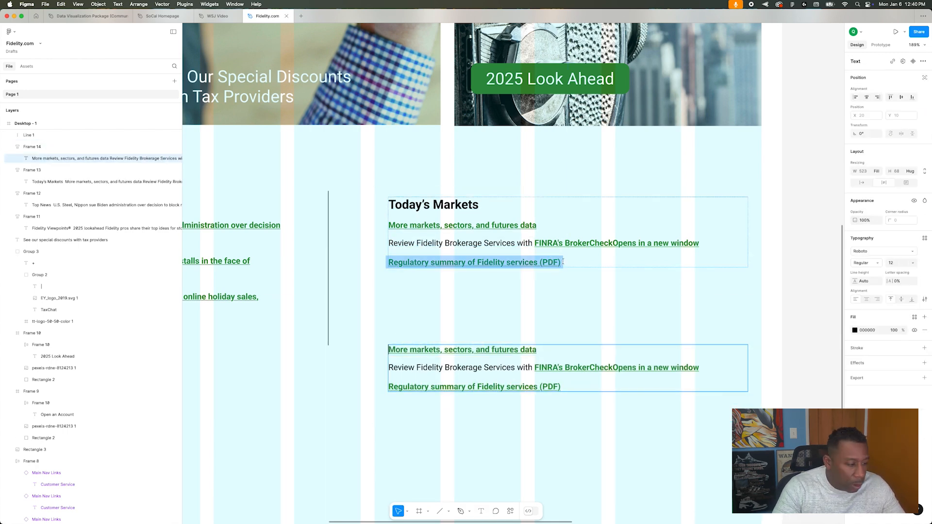
- Delete the link lines from the original Today's Markets frame and move the copied links frame further down to leave room for a chart
left_click_drag(552, 261, 375, 226)
key("BackSpace")
key("Escape")
left_click(597, 370)
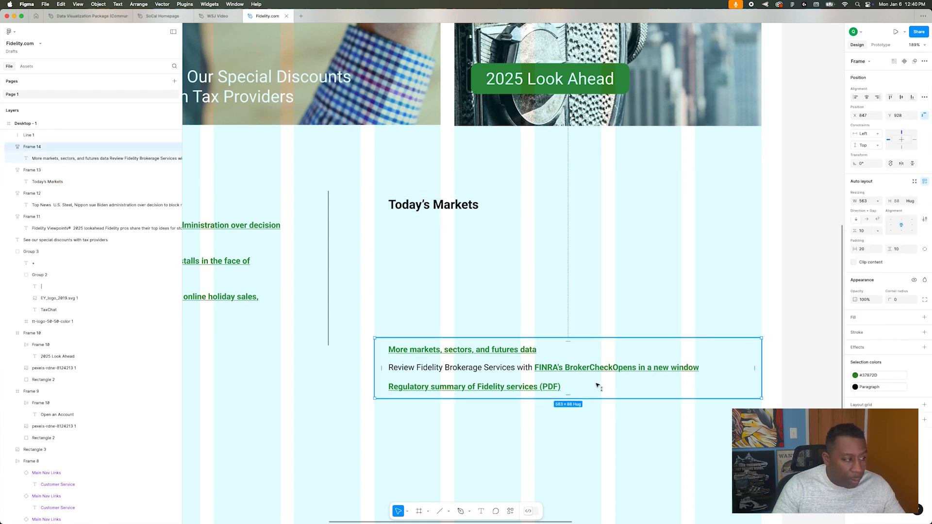
left_click_drag(598, 370, 598, 430)
left_click(648, 222)
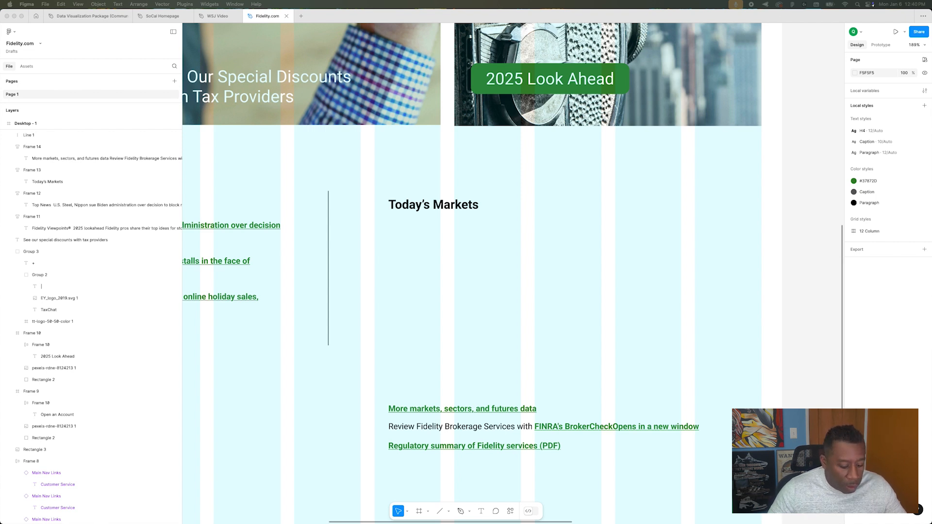
- Bring "Screenshot 2025-01-06 at 12.40.48 PM" in from the Desktop folder in Finder and fit it under the Today's Markets heading, about 459 px wide
left_click(181, 504)
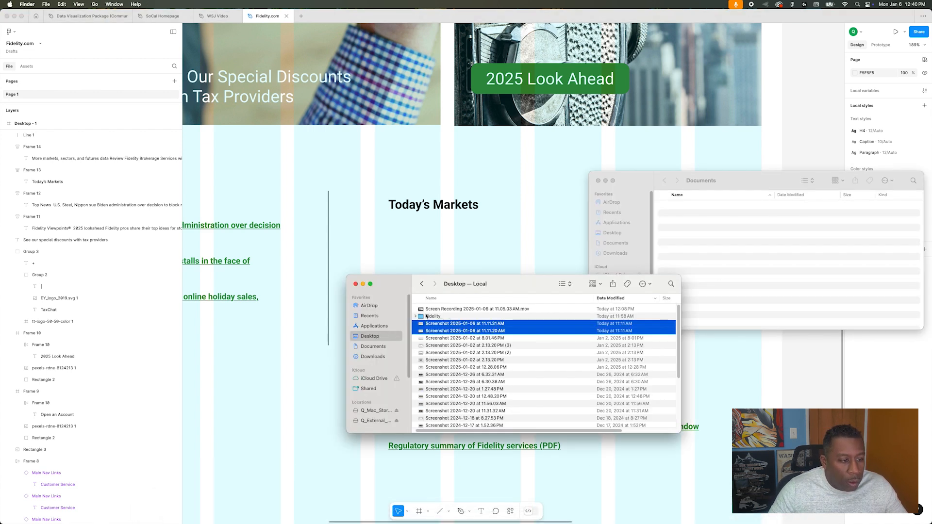
left_click_drag(428, 310, 412, 252)
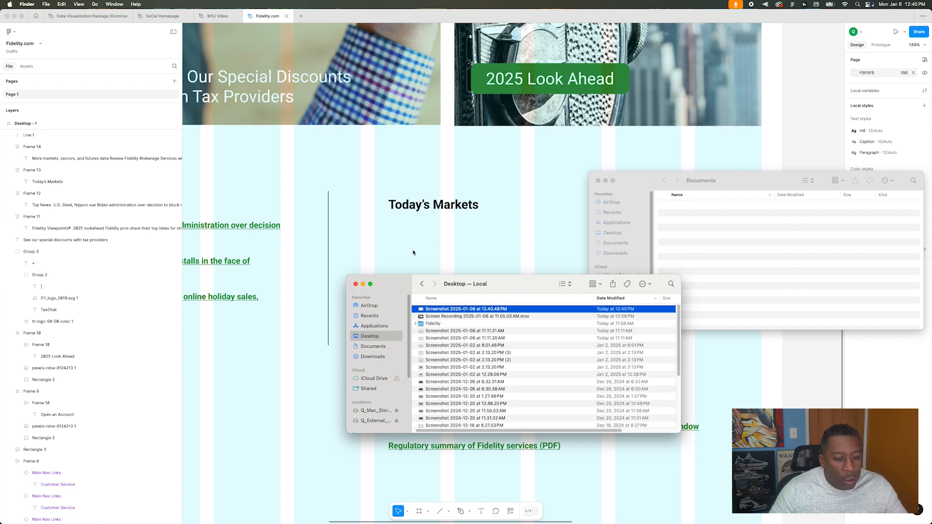
left_click_drag(470, 171, 626, 155)
left_click_drag(291, 58, 523, 157)
left_click_drag(524, 218, 465, 281)
left_click(507, 208)
left_click(512, 278)
left_click_drag(633, 379, 699, 394)
- Move the links frame below the market chart and wrap the heading, chart and links in one vertical auto layout
left_click_drag(470, 445, 470, 491)
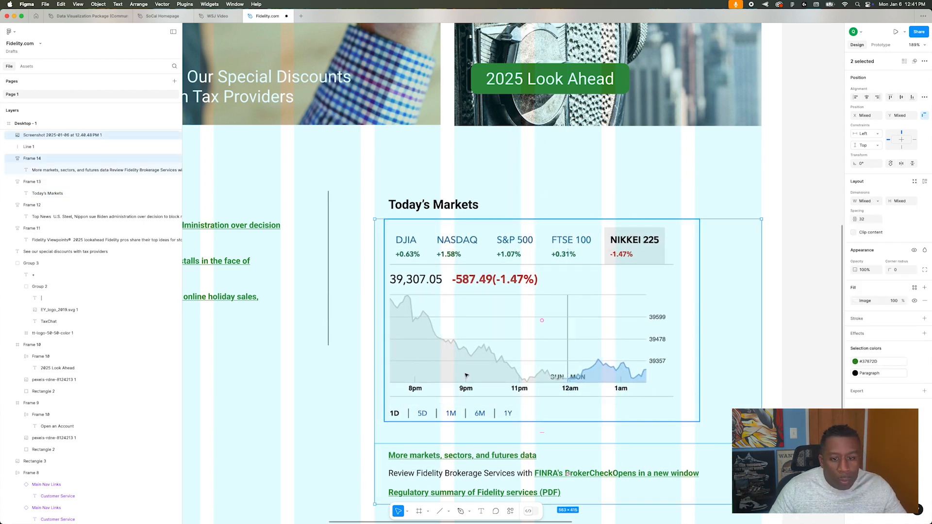
left_click(465, 372, "shift")
left_click(438, 199, "shift")
key("shift+a")
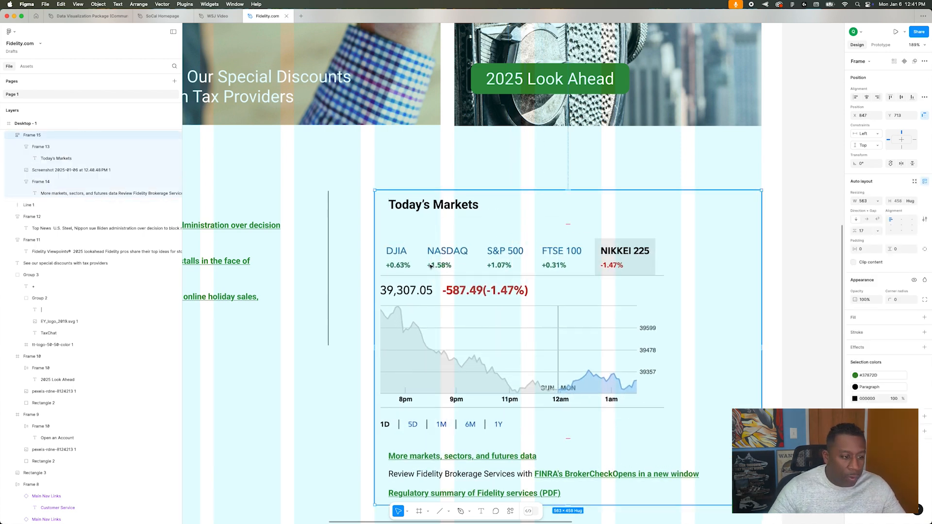
- Wrap the market chart image in its own auto layout frame and set the left padding to 15
left_click(430, 266)
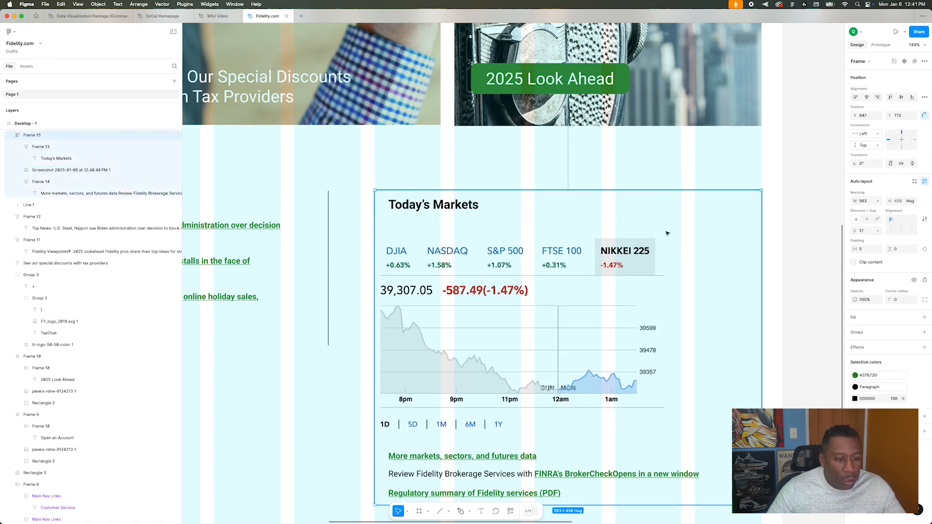
key("shift+a")
left_click(871, 221)
type("15")
key("Return")
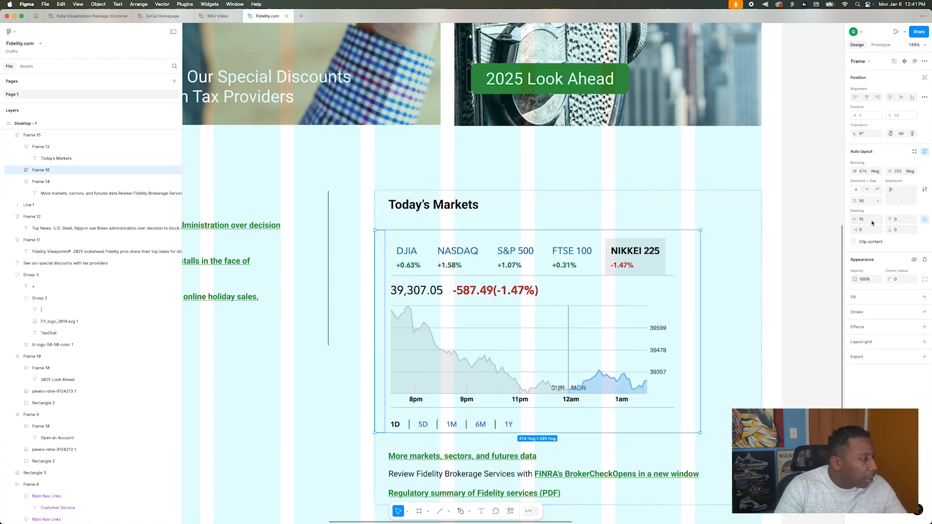
- Copy the Reuters 7:08 AM timestamp line from Top News and paste it as a caption beneath the market chart
left_click(820, 231)
scroll(796, 228, "down", 1)
scroll(794, 228, "down", 3)
left_click(582, 251)
double_click(267, 241)
key("super+c")
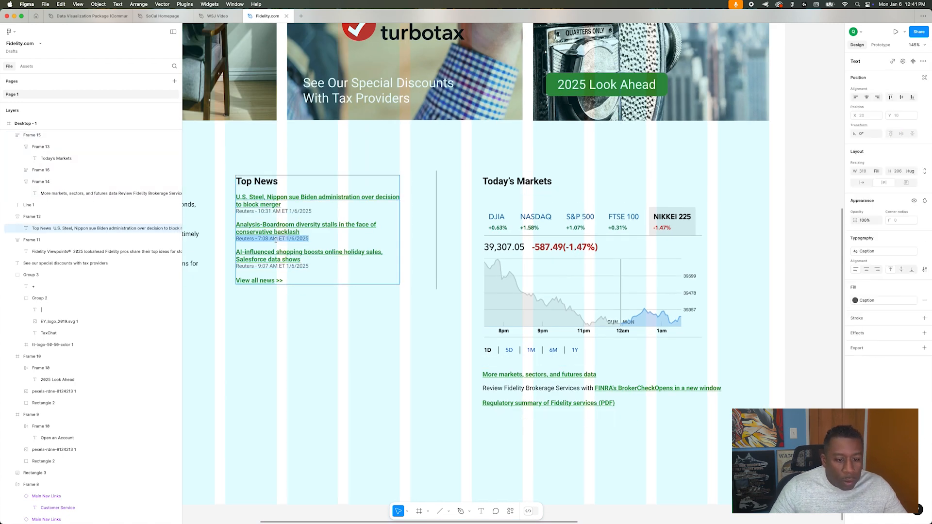
left_click(554, 348)
scroll(554, 348, "up", 1)
double_click(559, 350)
key("super+v")
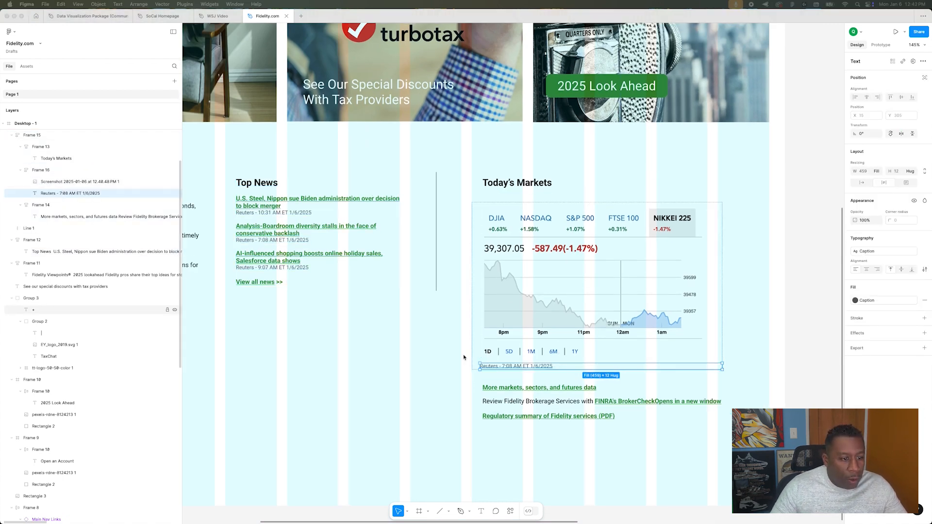
- Change the caption beneath the market chart to "As of 1:45 am ET 1/6/2025"
double_click(516, 366)
type("As of 1:45 am ET 1/6/2025")
key("BackSpace")
left_click(805, 303)
scroll(804, 304, "down", 3)
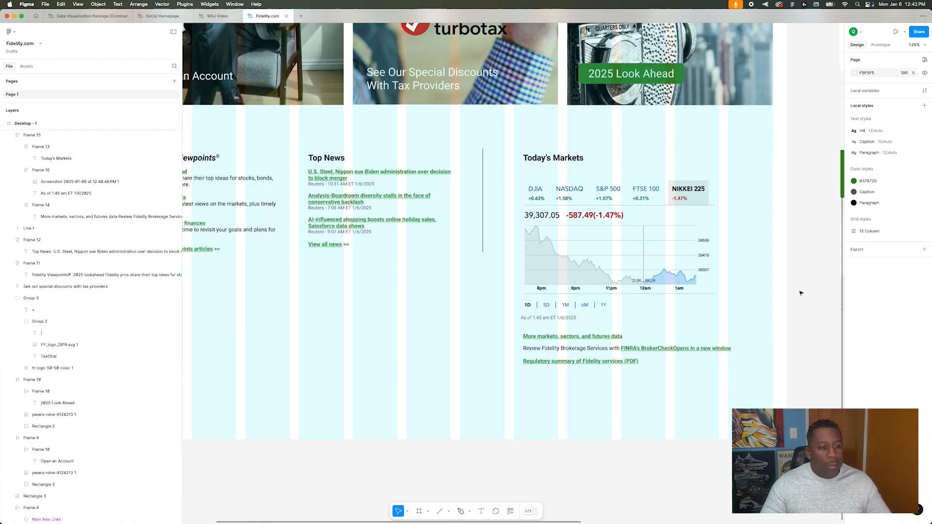
- Set the vertical gap of the Today's Markets auto layout frame to 0 and hide the layout grid
left_click(607, 237)
left_click(868, 233)
type("0")
key("Return")
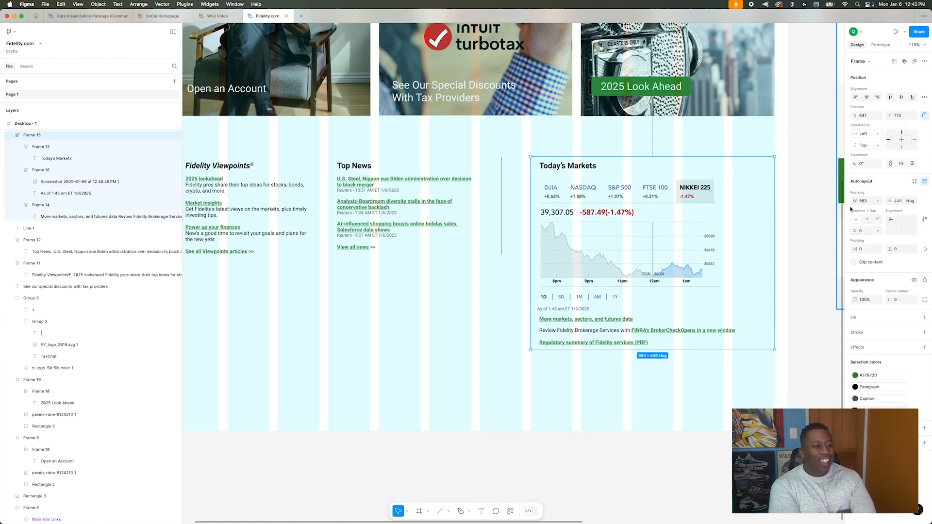
left_click(474, 362)
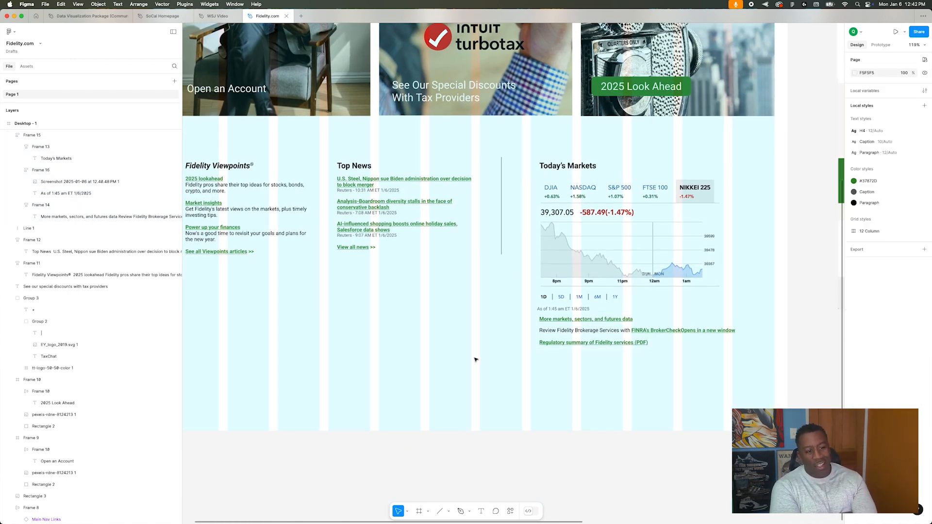
key("shift+g")
scroll(474, 360, "down", 1)
scroll(474, 360, "down", 5)
scroll(471, 359, "right", 2)
scroll(467, 358, "left", 2)
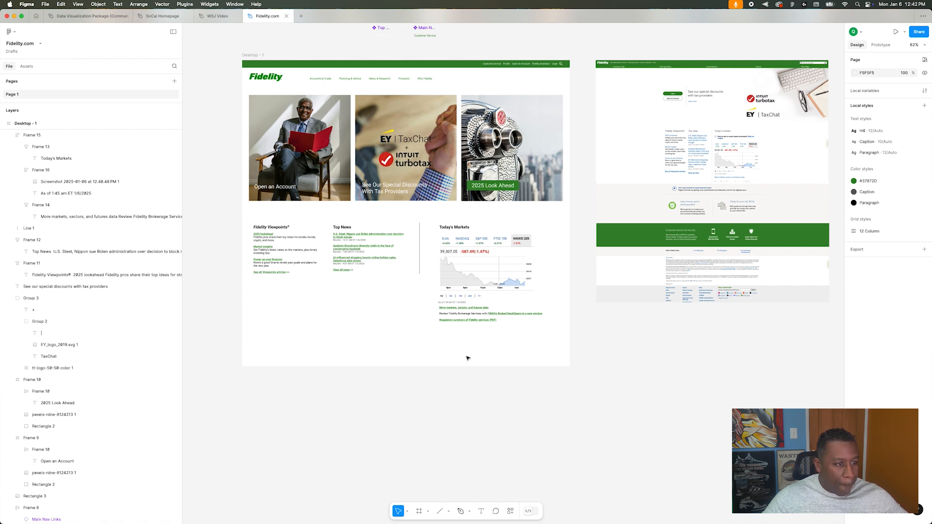
- Group the tax providers card's photo, logos and text, and swap its place with the 2025 Look Ahead card
left_click_drag(512, 146, 405, 146)
key("Delete")
left_click(394, 112)
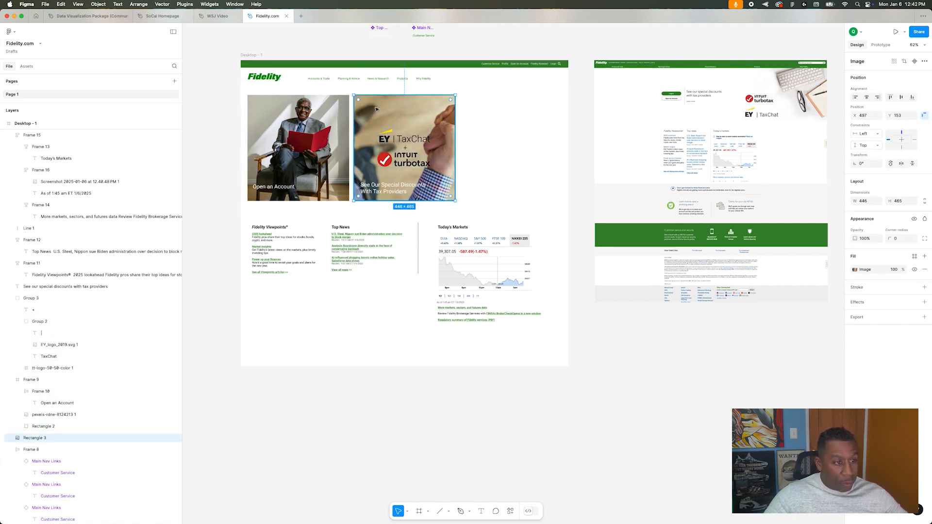
left_click_drag(481, 118, 400, 197)
key("super+g")
left_click_drag(379, 144, 485, 145)
key("super+v")
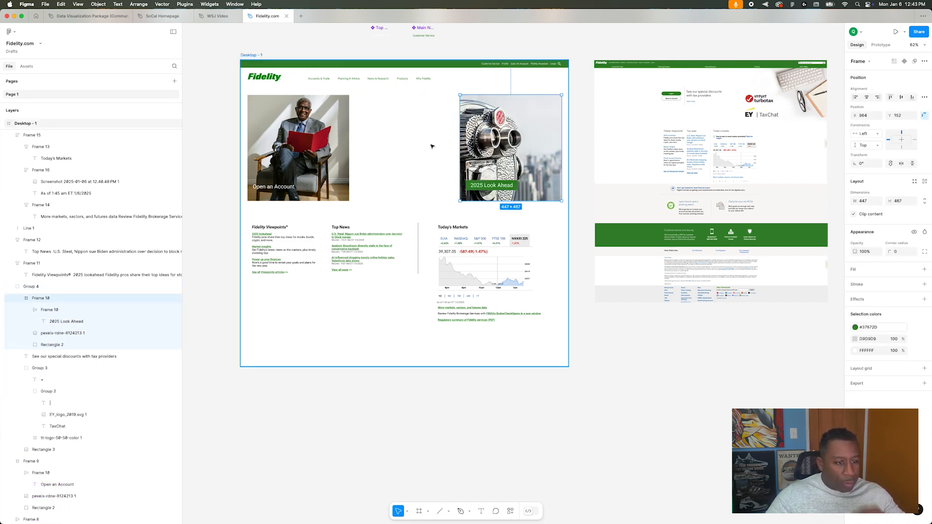
key("super+z")
key("super+v")
left_click(577, 274)
- Compare the reference screenshot's Viewpoints, Top news and Today's markets area with the redesigned sections
scroll(578, 274, "up", 3)
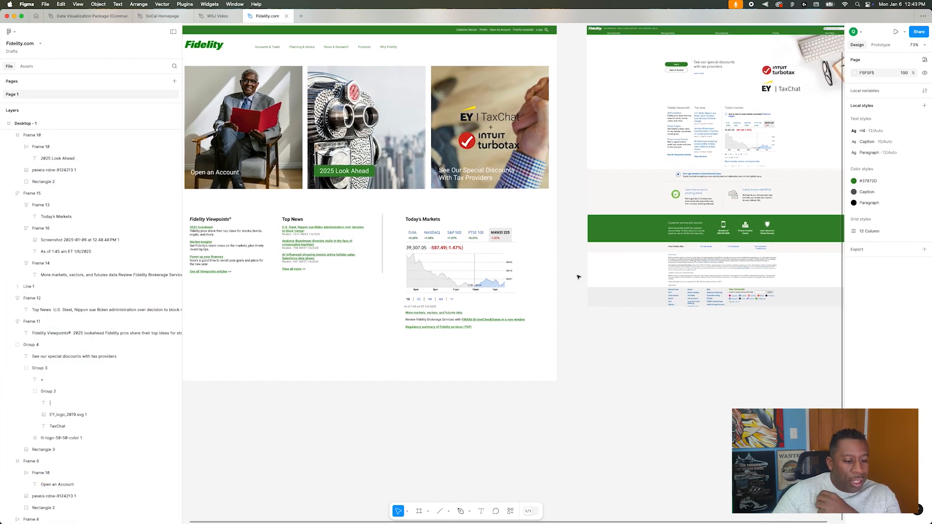
scroll(578, 274, "left", 3)
left_click(760, 233)
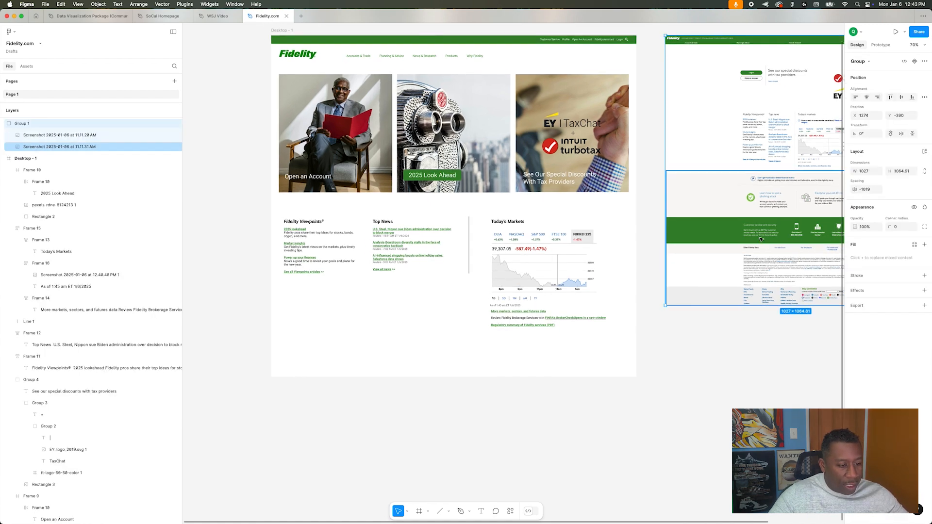
scroll(761, 239, "up", 5)
scroll(760, 239, "up", 7)
scroll(761, 239, "right", 4)
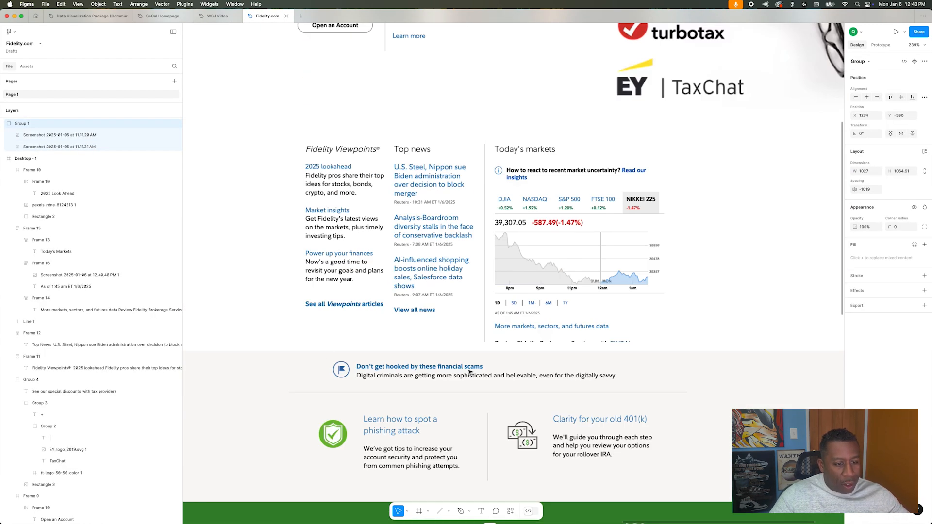
scroll(411, 427, "left", 10)
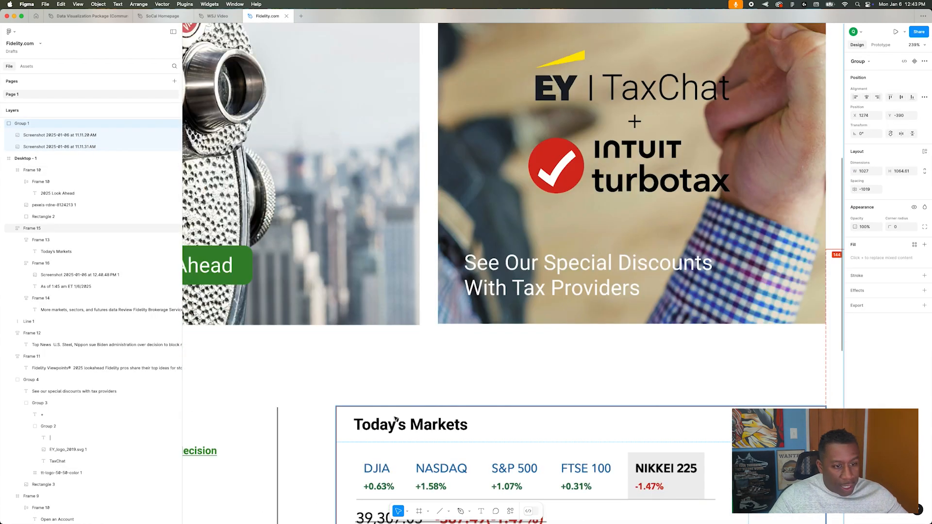
scroll(400, 417, "down", 3)
scroll(400, 416, "down", 10)
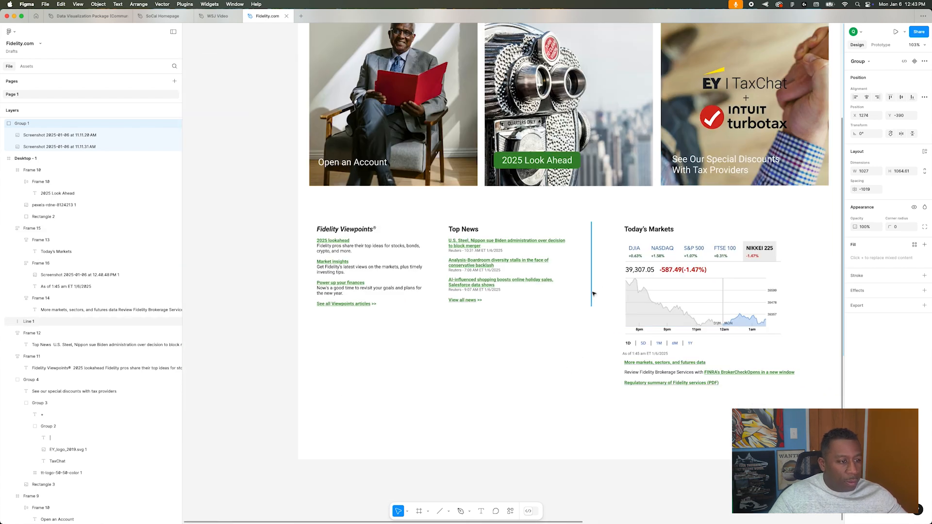
- Extend the vertical divider downward to a length of 445 so it spans the Today's Markets section
left_click(593, 292)
left_click_drag(591, 307, 596, 389)
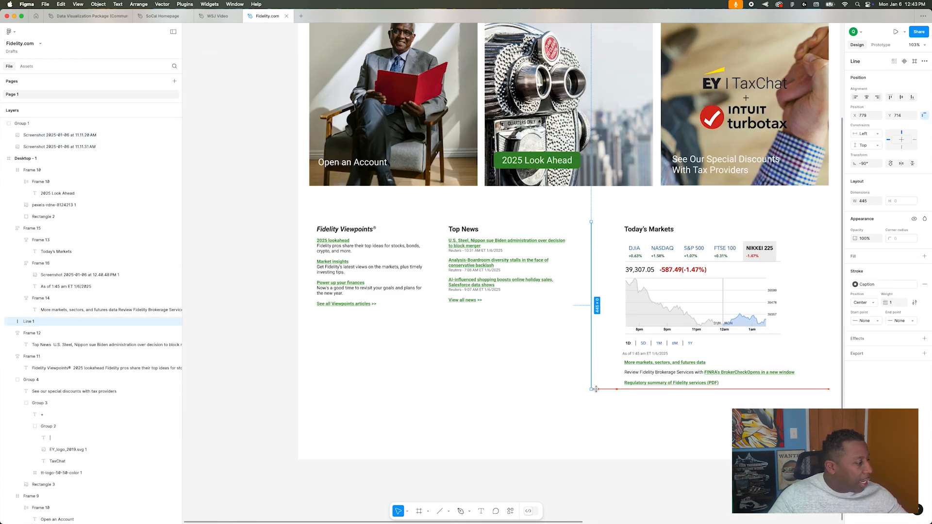
left_click(486, 365)
- Examine the reference screenshot's scam, phishing, 401(k), customer service and footer sections against the free space in the redesign
scroll(585, 389, "down", 10)
scroll(585, 389, "right", 4)
scroll(750, 316, "up", 10)
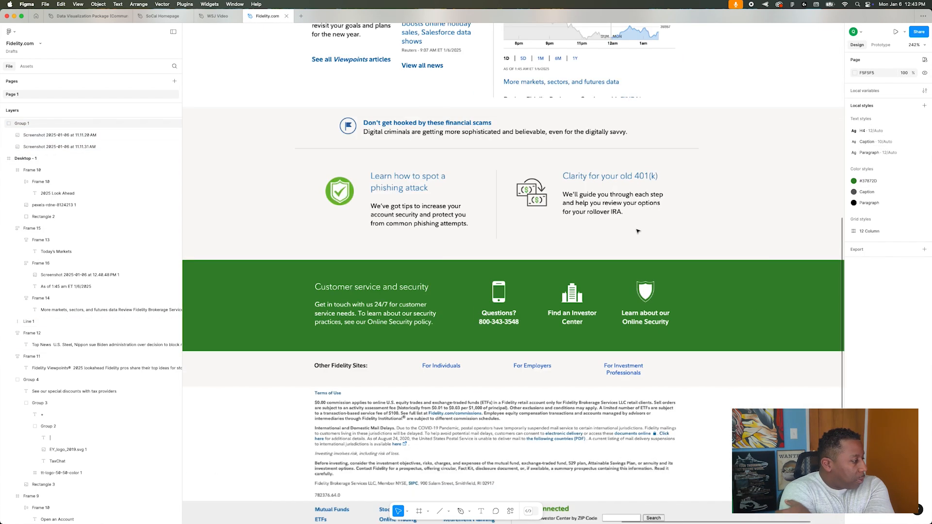
scroll(750, 315, "down", 8)
scroll(369, 206, "up", 6)
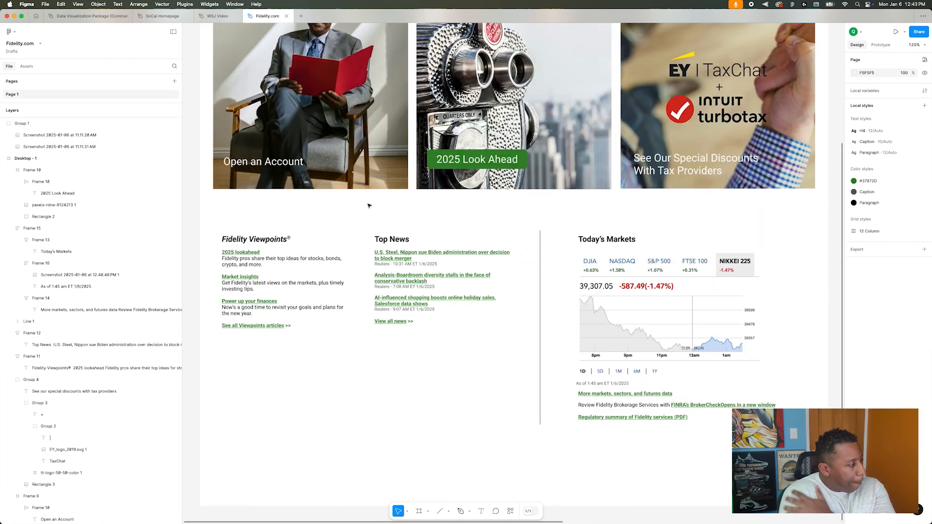
scroll(369, 206, "left", 3)
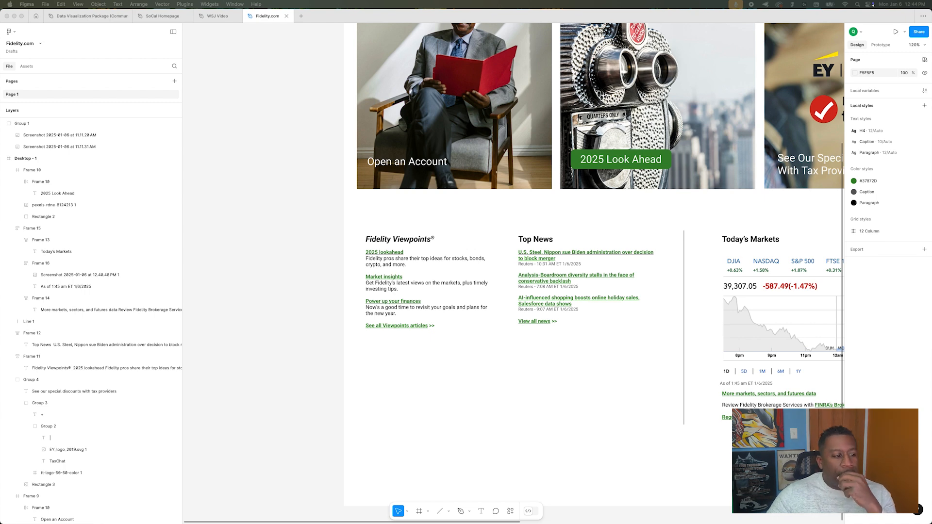
scroll(695, 219, "right", 9)
scroll(388, 210, "up", 6)
scroll(387, 210, "up", 2)
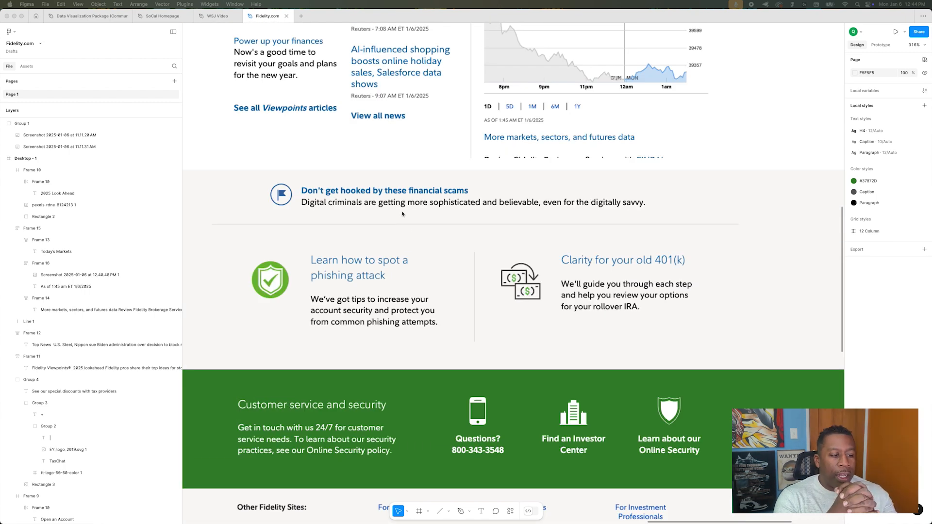
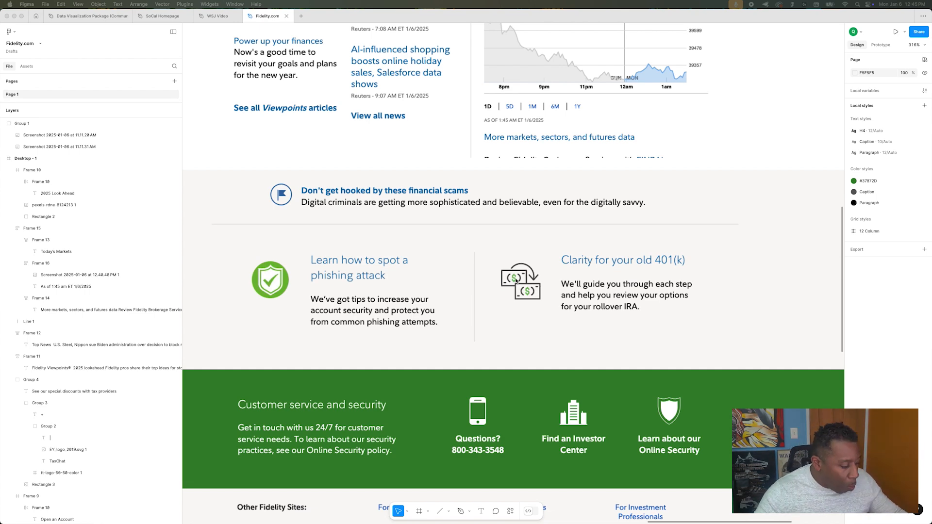
scroll(465, 235, "down", 10)
scroll(464, 227, "left", 13)
scroll(463, 222, "down", 5)
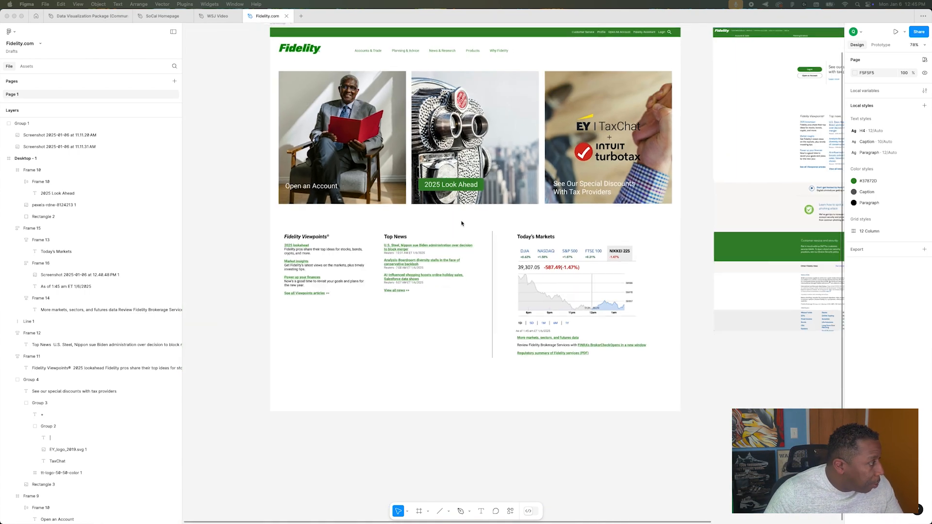
scroll(462, 222, "left", 1)
scroll(461, 221, "right", 2)
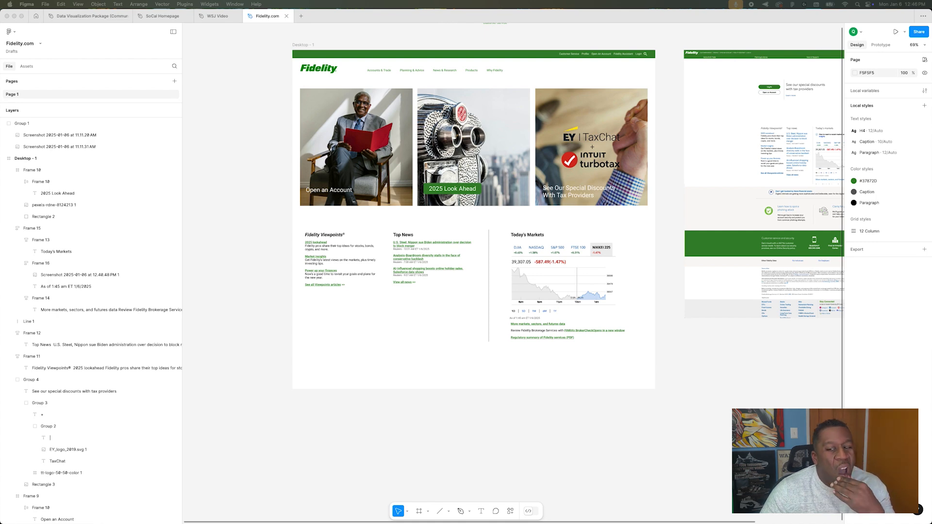
scroll(459, 345, "right", 5)
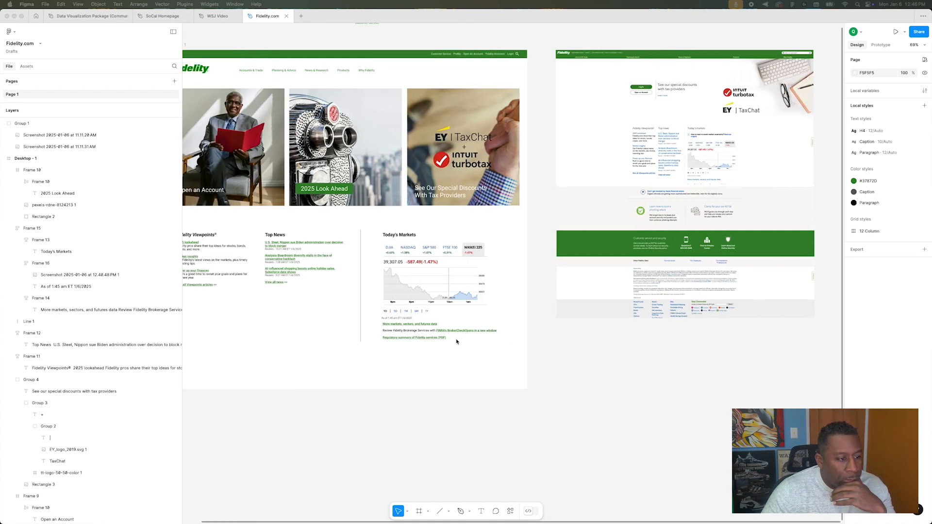
scroll(456, 342, "left", 2)
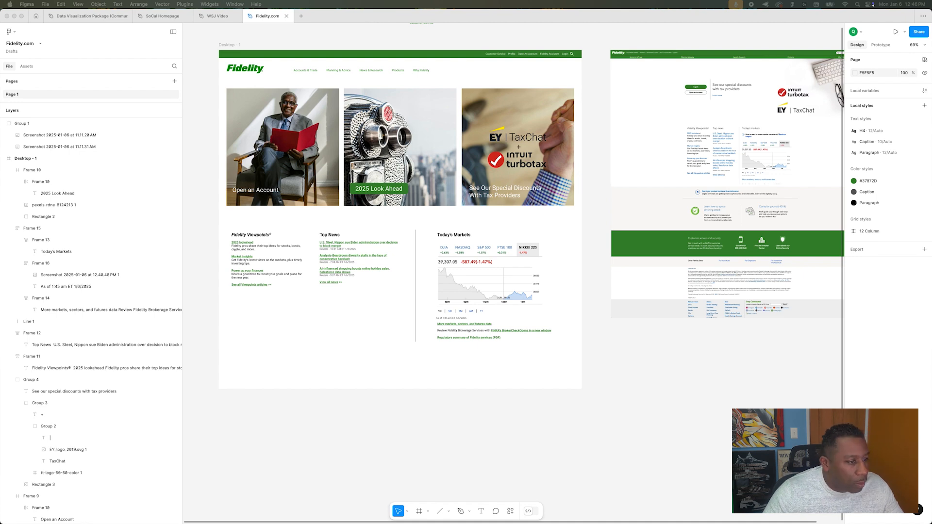
scroll(217, 314, "up", 5)
scroll(304, 298, "right", 9)
scroll(649, 190, "up", 6)
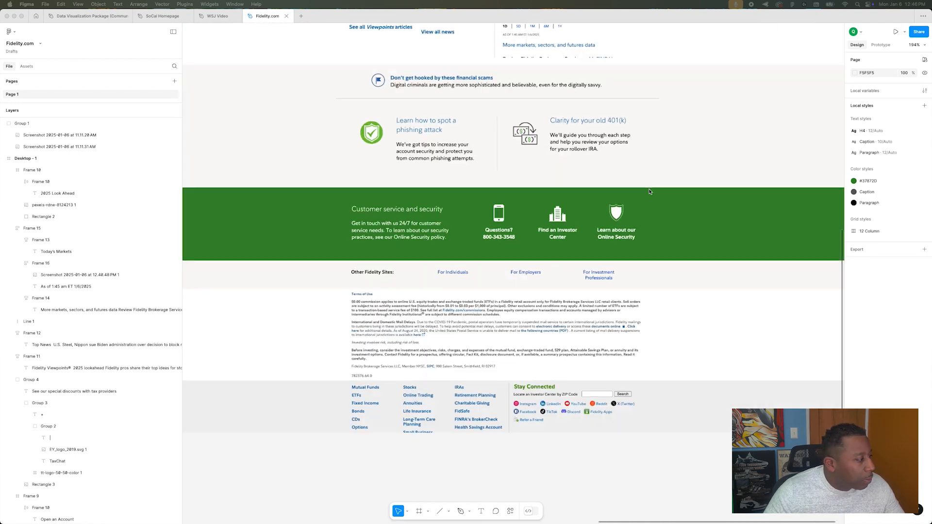
scroll(609, 227, "down", 4)
scroll(604, 223, "left", 15)
scroll(483, 362, "up", 3)
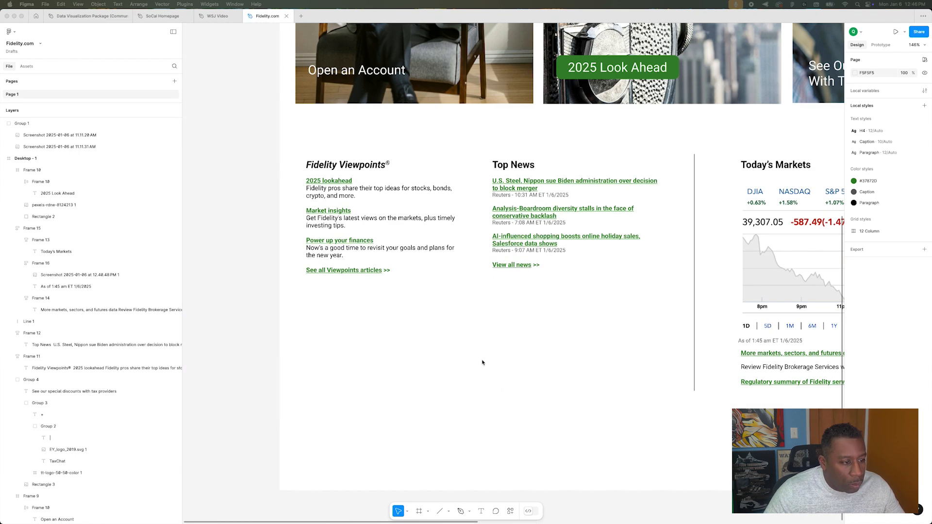
- Duplicate the Fidelity Viewpoints block directly below itself and change the copy's heading to "Don't get hooked by these financial scams"
scroll(482, 362, "down", 2)
left_click(356, 158)
left_click_drag(374, 159, 400, 307)
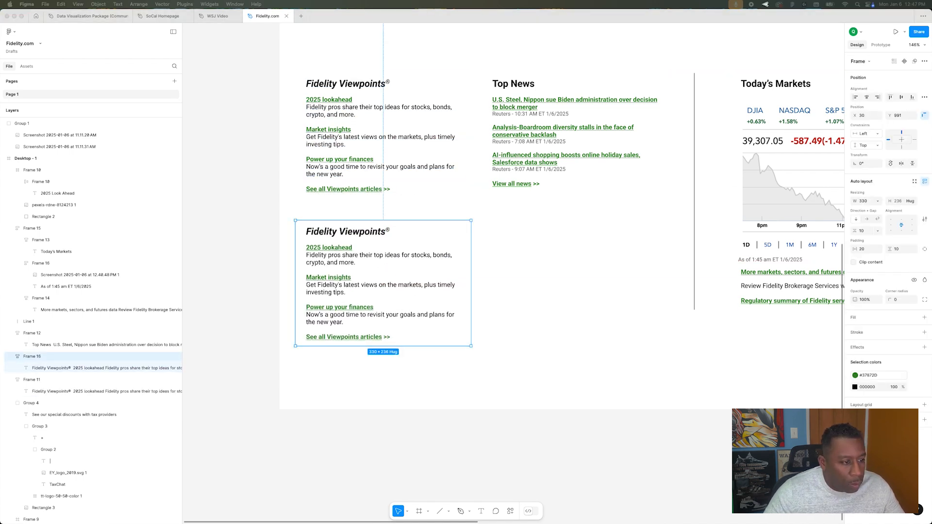
left_click(326, 230)
key("t")
triple_click(354, 233)
type("Don't get hooked by these financial scams")
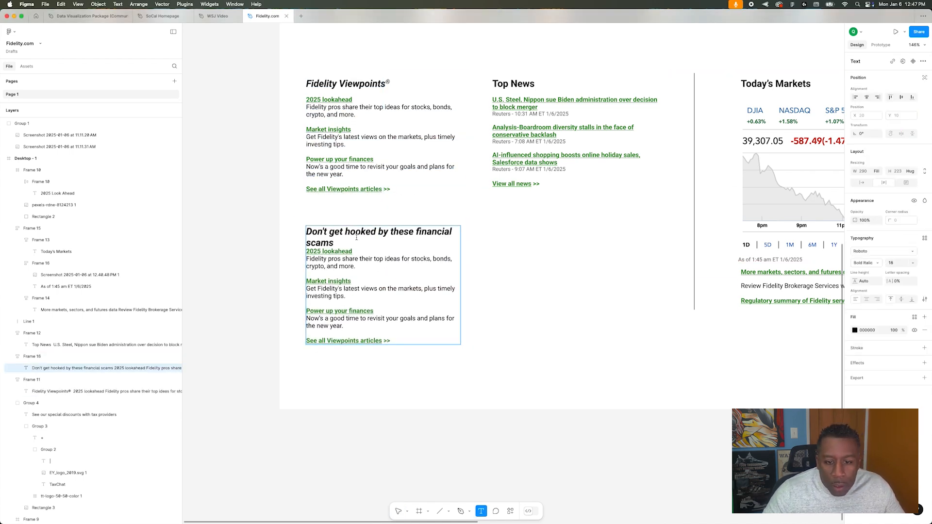
- Add "Digital criminals are getting more sophisticated and believable, even for the digitally savvy." under the scams heading in the Paragraph text style
key("super+Tab")
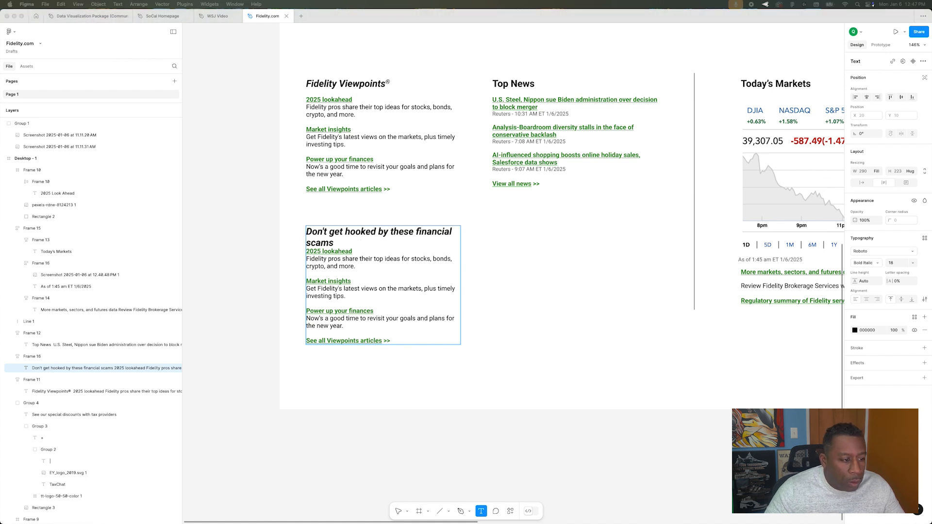
key("super+Tab")
type("Digital criminals are getting more sophisticated and believable, even for the digitally savvy.")
key("BackSpace")
left_click_drag(414, 266, 233, 260)
left_click(924, 239)
left_click(876, 297)
- Delete the leftover Viewpoints text from the scams block and widen its frame to 680, aligned to the visible layout grid
left_click_drag(306, 251, 415, 267)
left_click_drag(353, 252, 391, 335)
key("BackSpace")
key("BackSpace")
key("BackSpace")
key("Escape")
key("Escape")
left_click_drag(472, 244, 670, 236)
key("ctrl+g")
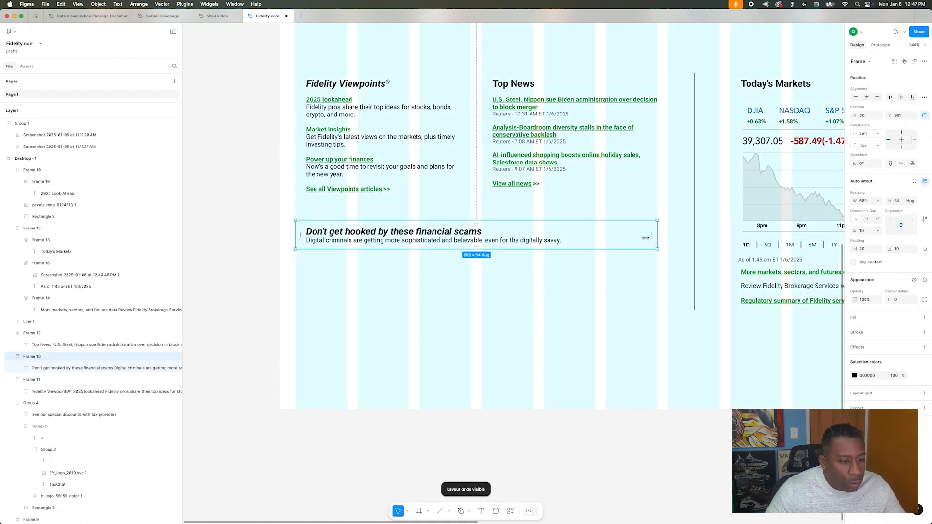
- Duplicate the financial scams block below itself and change the copy's heading to "Learn how to spot a phishing attack"
left_click_drag(377, 233, 380, 282)
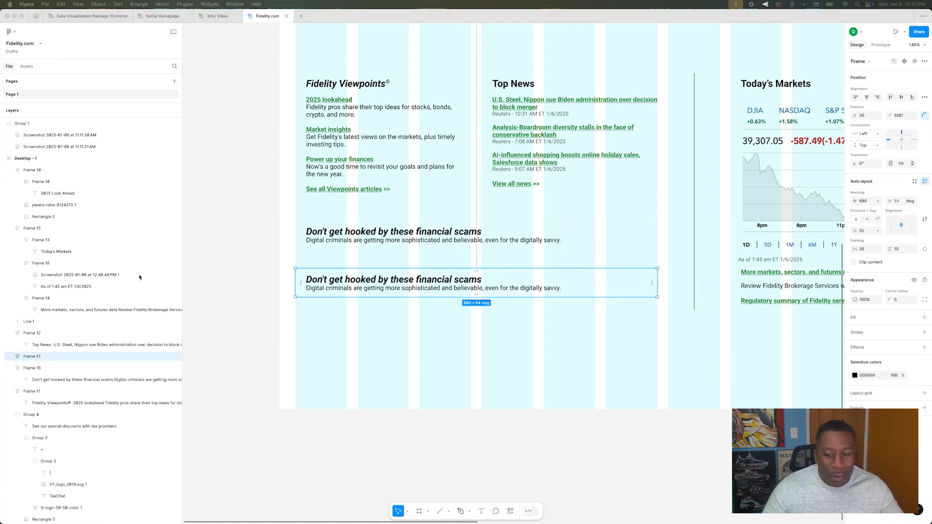
double_click(483, 280)
type("Learn how to spot a phishing attack")
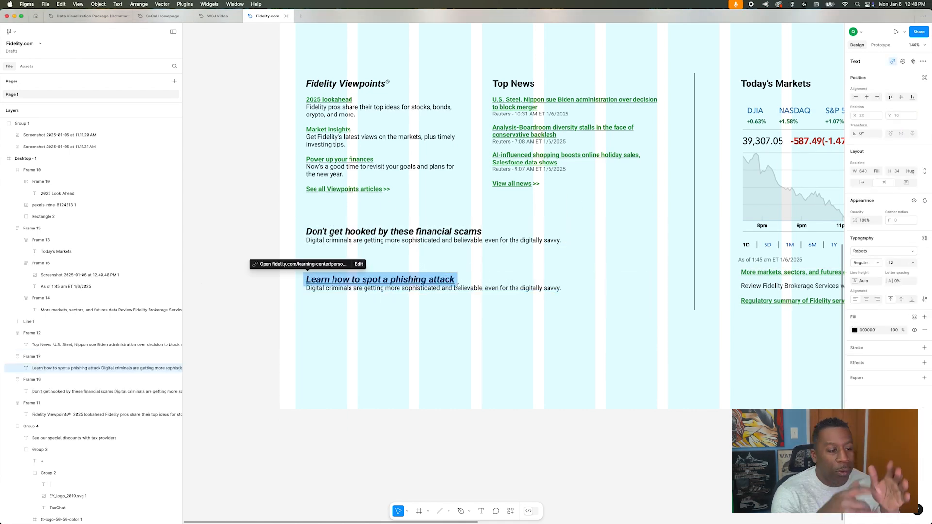
- Replace the copy's description with "We've got tips to increase your account security and protect you from common phishing attempts."
double_click(562, 289)
left_click_drag(564, 289, 292, 299)
type("We've got tips to increase your account security and protect you from common phishing attempts.")
left_click(254, 265)
left_click(254, 265)
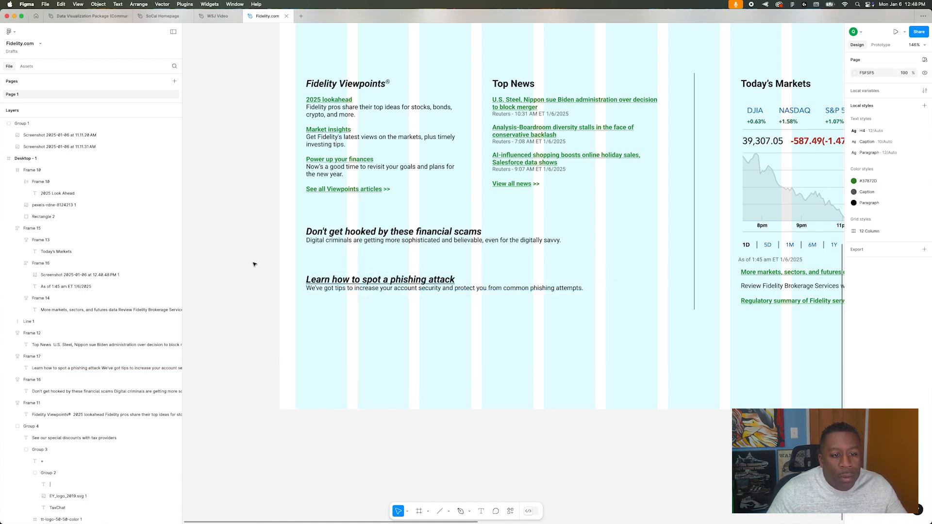
- Move the phishing attack block up slightly, closer to the financial scams block
left_click_drag(463, 292, 487, 287)
left_click(252, 262)
left_click(419, 233)
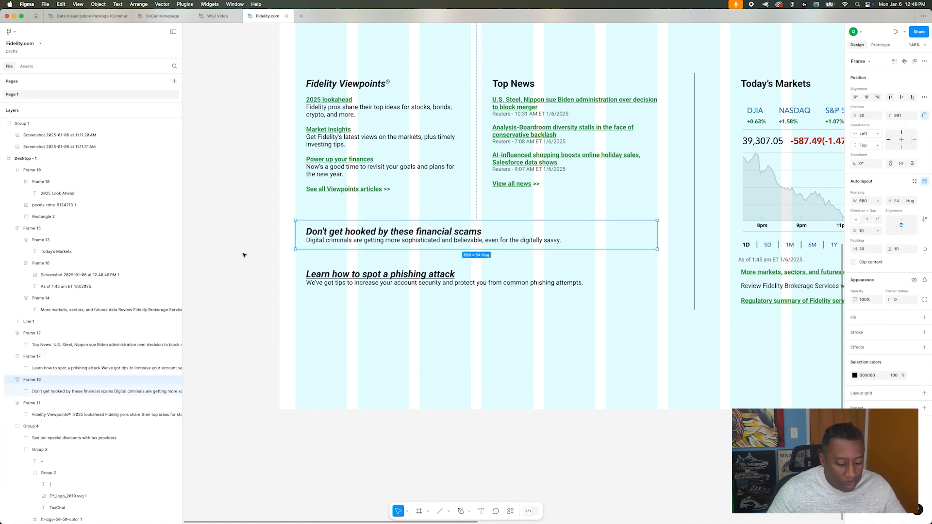
left_click(243, 256)
- Duplicate the vertical divider, turn the copy horizontal and place it between the scams and phishing blocks, with the layout grid hidden
left_click(695, 147)
key("super+d")
left_click_drag(694, 69, 750, 93)
key("super+z")
left_click_drag(746, 195, 477, 261)
left_click(246, 266)
key("shift+g")
- Apply the green #37872D color style to the "Don't get hooked by these financial scams" heading
scroll(245, 266, "right", 1)
double_click(388, 233)
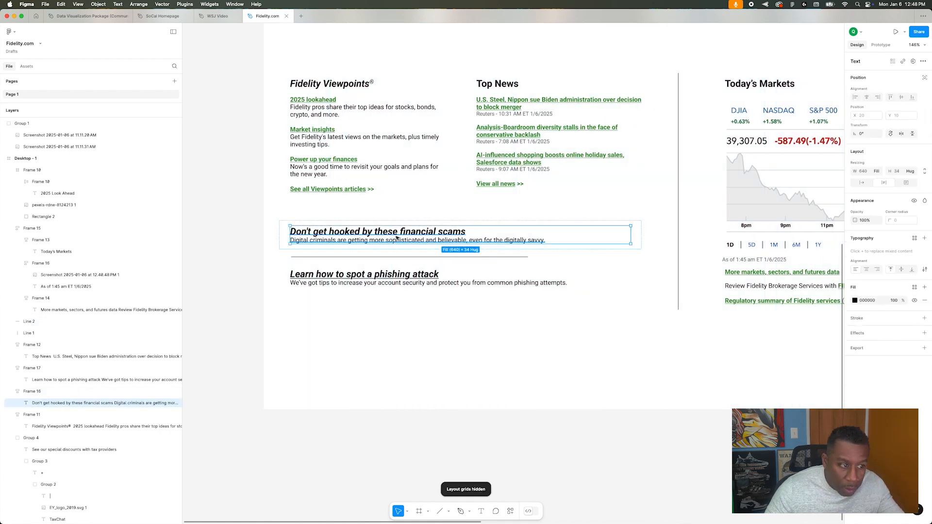
double_click(424, 233)
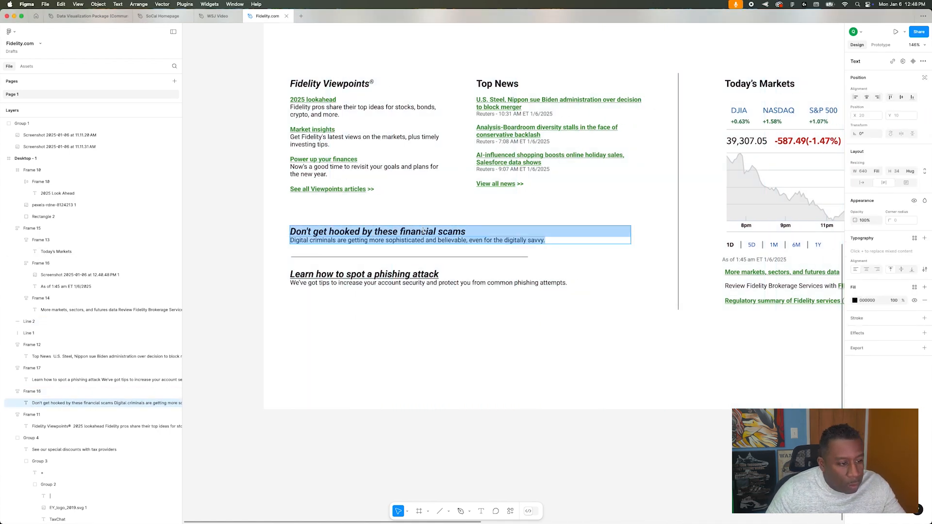
triple_click(272, 234)
left_click(915, 317)
left_click(771, 365)
- Underline the "Learn how to spot a phishing attack" heading and give it the green #37872D color style
triple_click(443, 272)
left_click_drag(442, 273, 292, 273)
key("super+u")
left_click(481, 281)
left_click_drag(441, 275, 289, 275)
key("super+a")
key("super+u")
left_click(914, 287)
left_click(771, 336)
left_click(464, 330)
- Apply the black Paragraph color style to the description under the phishing attack heading
double_click(568, 283)
left_click_drag(568, 283, 276, 284)
left_click(855, 300)
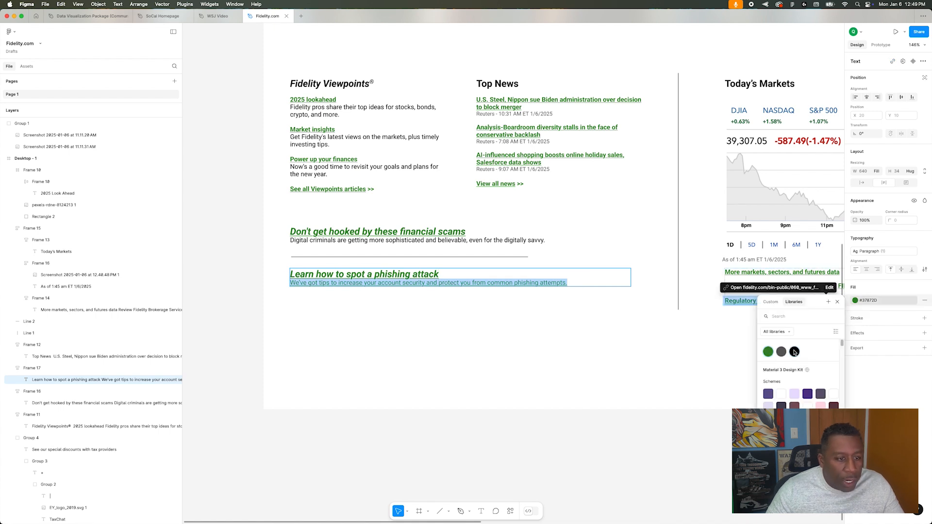
left_click(794, 352)
left_click(241, 304)
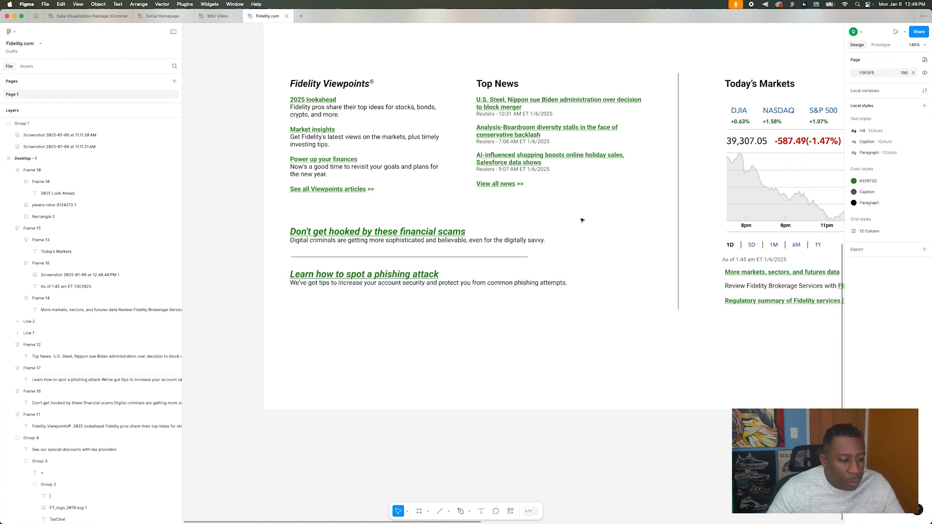
- Switch to Pexels in Chrome, search its photos for "scam" and look through the results for a suitable image
left_click(762, 509)
double_click(348, 56)
type("sca")
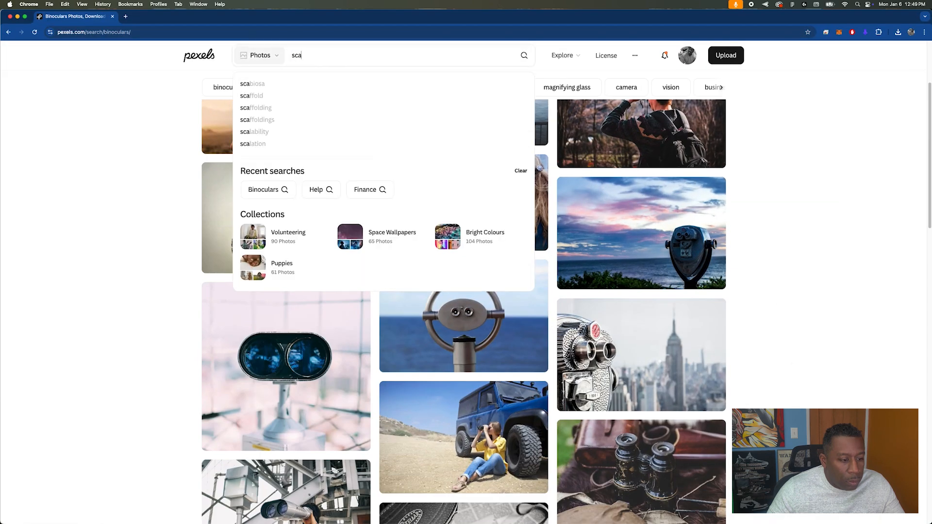
type("m")
key("Return")
scroll(185, 222, "down", 20)
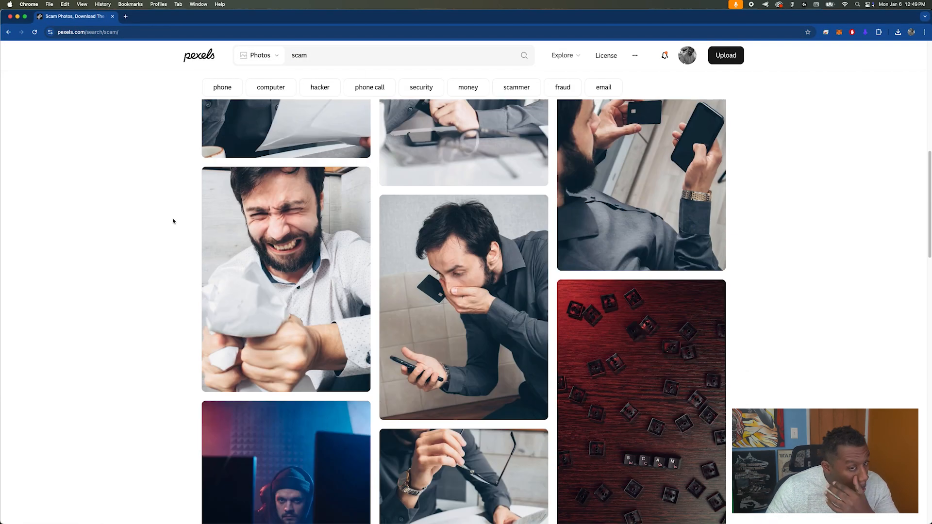
scroll(173, 222, "down", 20)
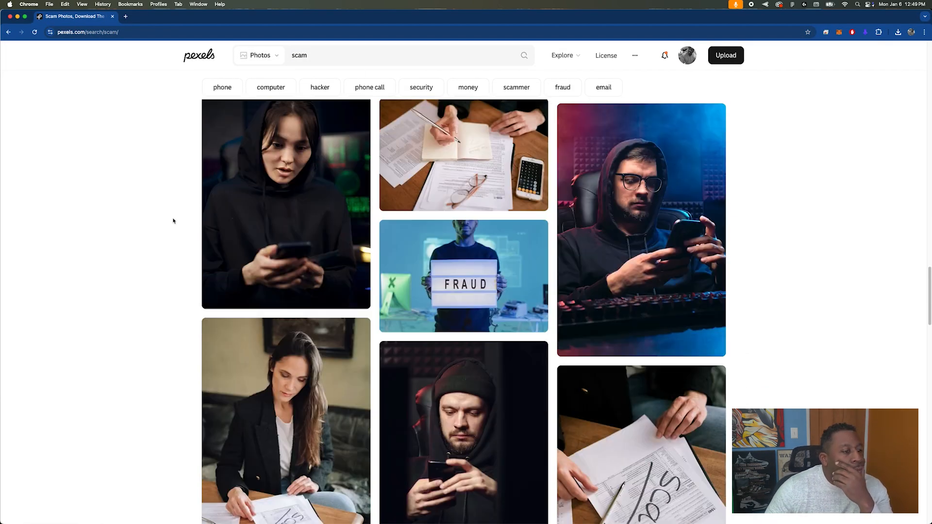
scroll(173, 221, "up", 20)
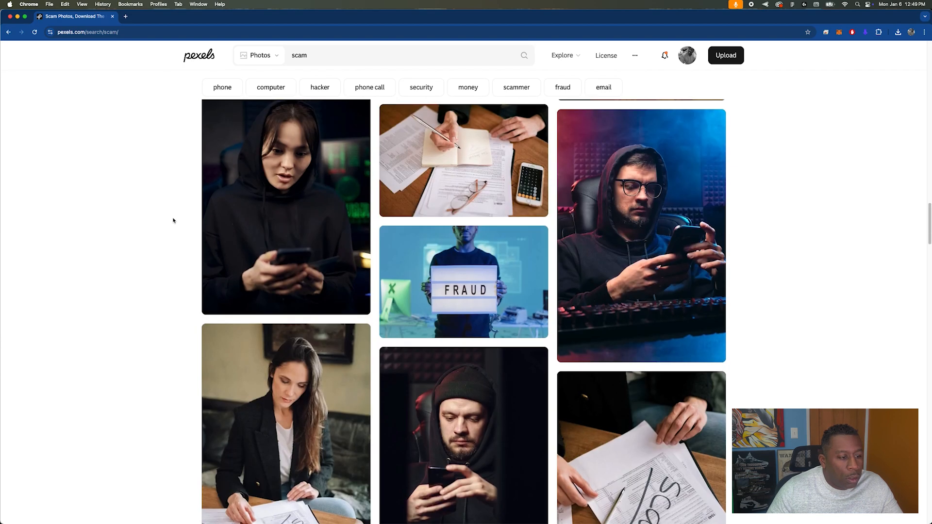
- Download the photo of the man in a cap facing screens of code and return to the Figma design
left_click(358, 334)
left_click(824, 75)
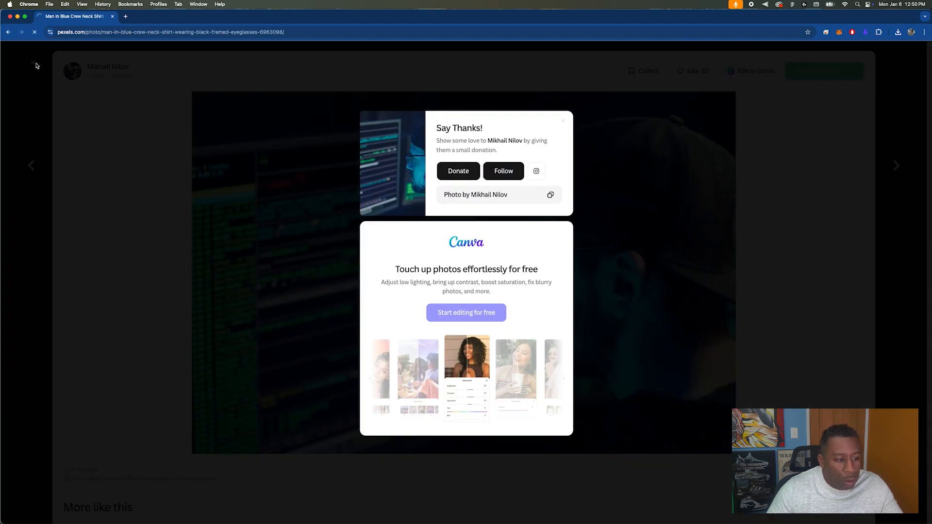
left_click(34, 67)
left_click(10, 17)
- Try the Paragraph and H4 text styles on the "Learn how to spot a phishing attack" heading
left_click(350, 241)
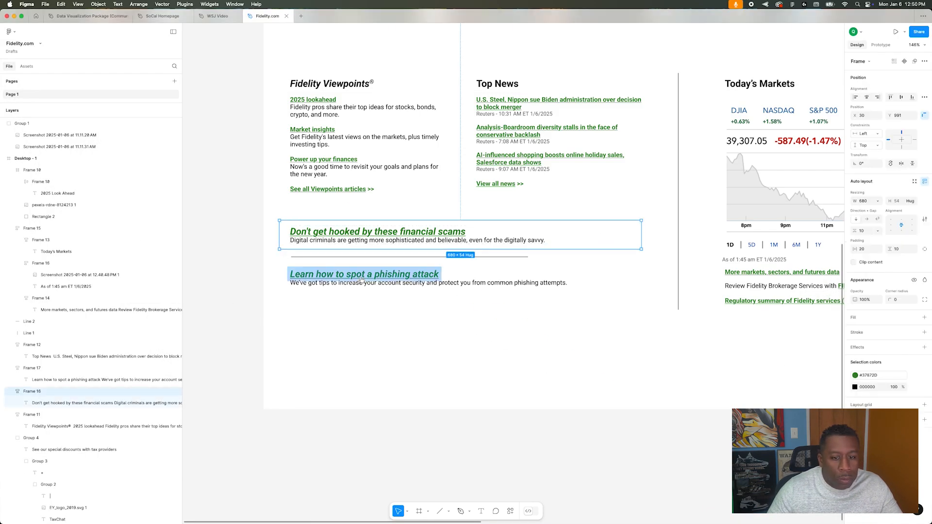
left_click(412, 259)
left_click(412, 260)
triple_click(372, 272)
triple_click(371, 273)
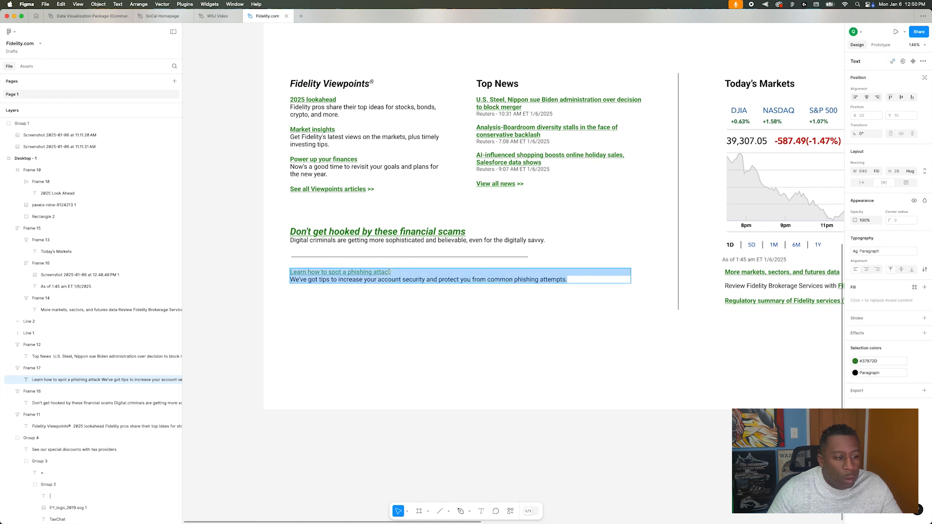
left_click_drag(392, 273, 289, 272)
left_click(924, 239)
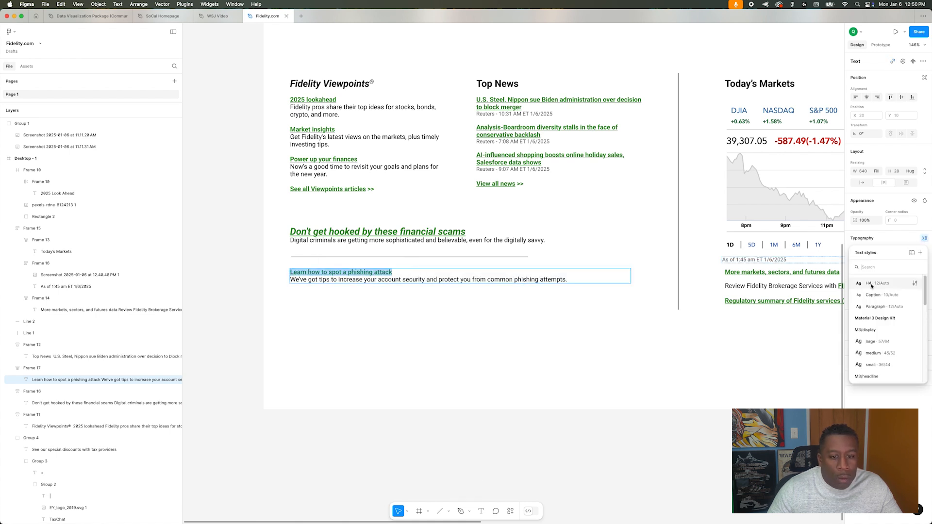
left_click(872, 284)
left_click(876, 252)
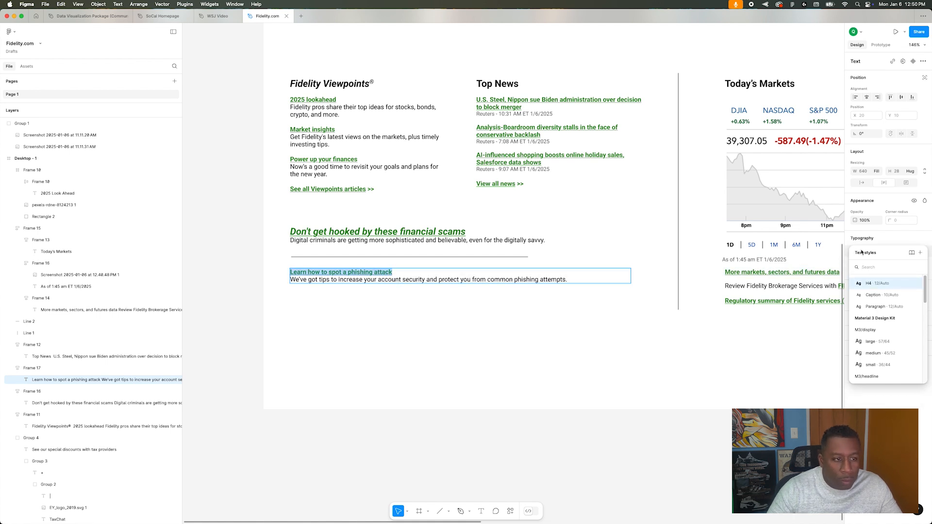
left_click(874, 306)
left_click(876, 251)
left_click(873, 284)
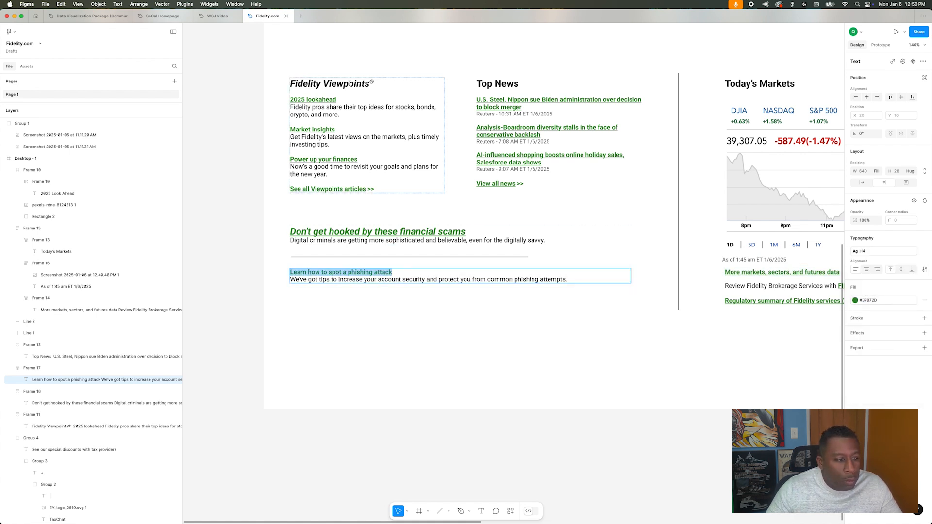
- Create a text style named H3 from the "Top News" heading
left_click(505, 85)
triple_click(505, 85)
left_click(924, 238)
left_click(921, 255)
key("Escape")
- Apply the H3 text style to the "Learn how to spot a phishing attack" heading
left_click(383, 271)
left_click_drag(383, 270, 290, 272)
left_click(901, 252)
left_click(892, 329)
- Apply the H3 text style to the "Don't get hooked by these financial scams" heading
double_click(462, 234)
left_click_drag(468, 233, 287, 233)
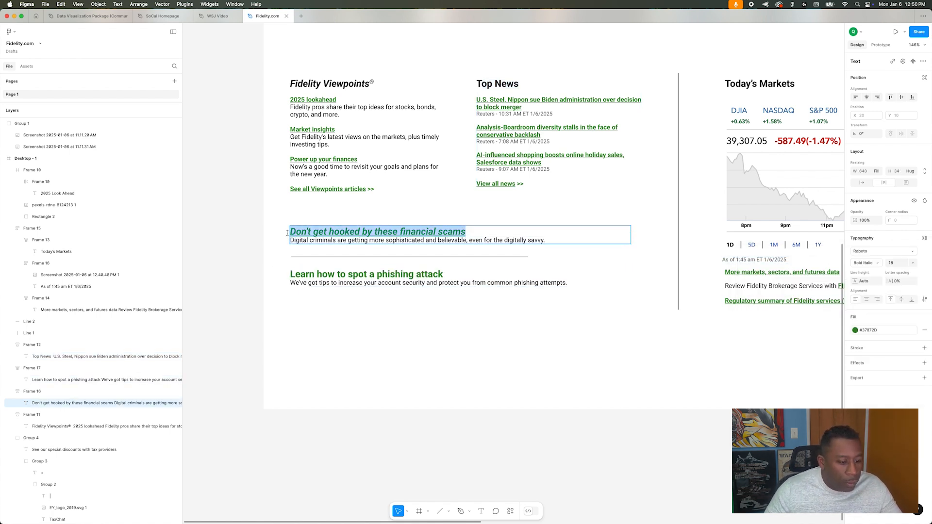
left_click(924, 239)
left_click(881, 318)
left_click(501, 285)
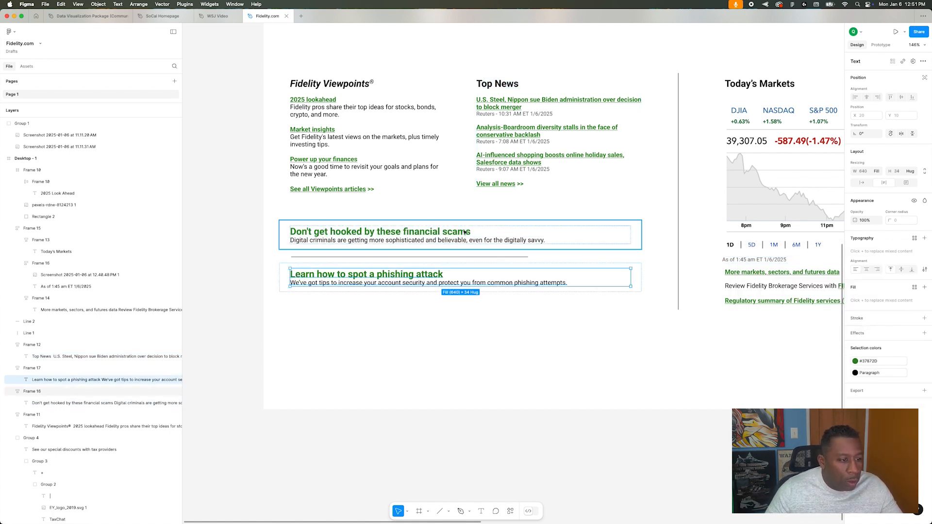
left_click(463, 232)
left_click(229, 202)
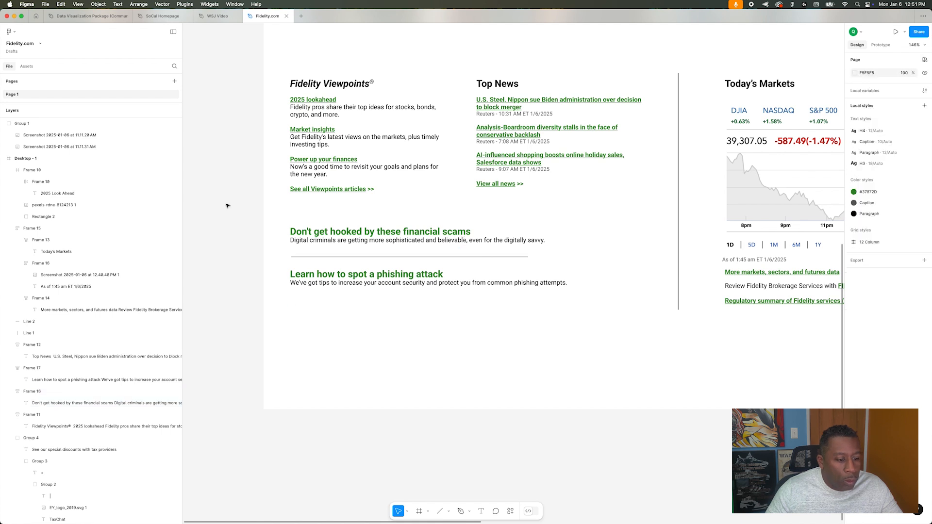
- Draw a 660 × 157 rectangle below the phishing block, fitted to the layout grid columns at X 50
left_click(448, 511)
left_click(452, 442)
mouse_move(351, 258)
left_mouse_down()
mouse_move(289, 307)
mouse_move(595, 369)
left_mouse_up()
key("super+z")
mouse_move(290, 308)
left_mouse_down()
mouse_move(653, 349)
mouse_move(646, 361)
left_mouse_up()
key("shift+g")
mouse_move(376, 333)
left_mouse_down()
mouse_move(366, 325)
mouse_move(377, 323)
left_mouse_up()
left_click_drag(643, 327, 641, 328)
left_click_drag(489, 350, 489, 382)
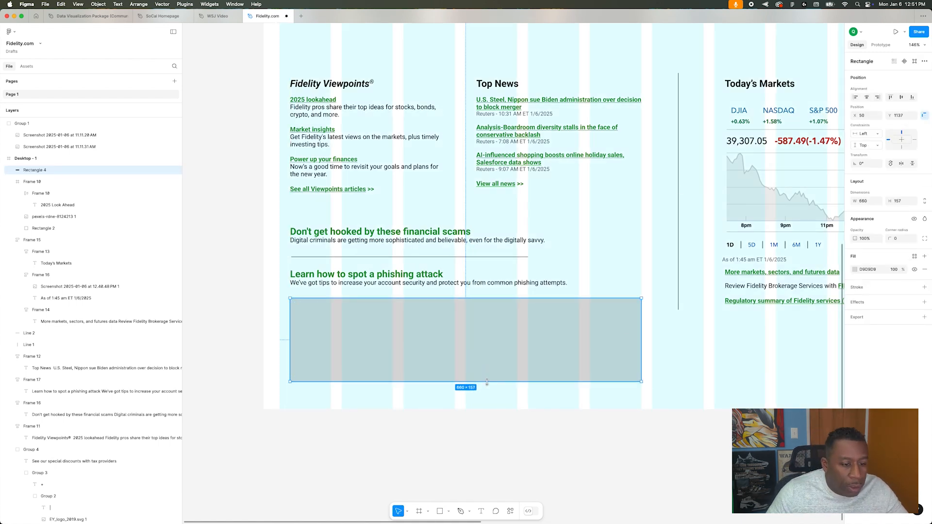
- Fill the rectangle with the downloaded hacker photo and place it behind the scams and phishing text at Y 980
left_click(915, 257)
left_click(771, 257)
left_click(785, 285)
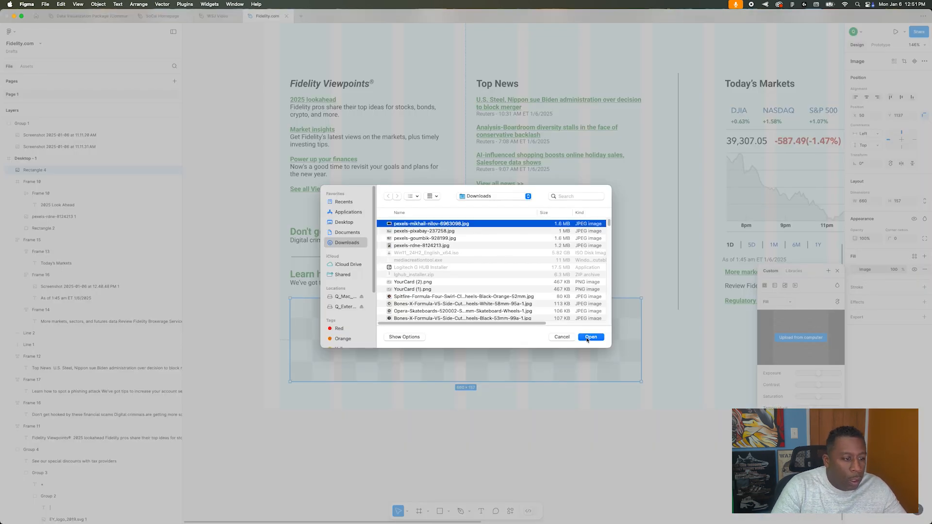
left_click(588, 339)
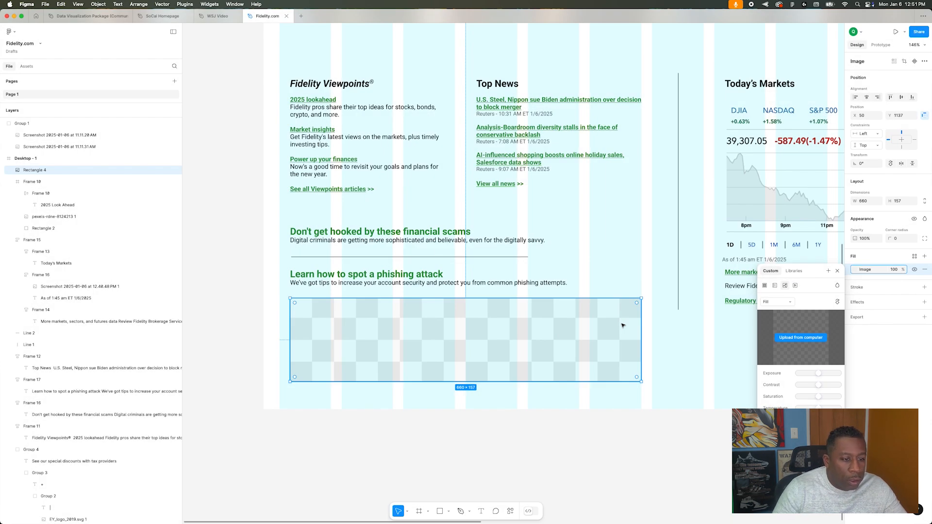
left_click_drag(507, 334, 508, 250)
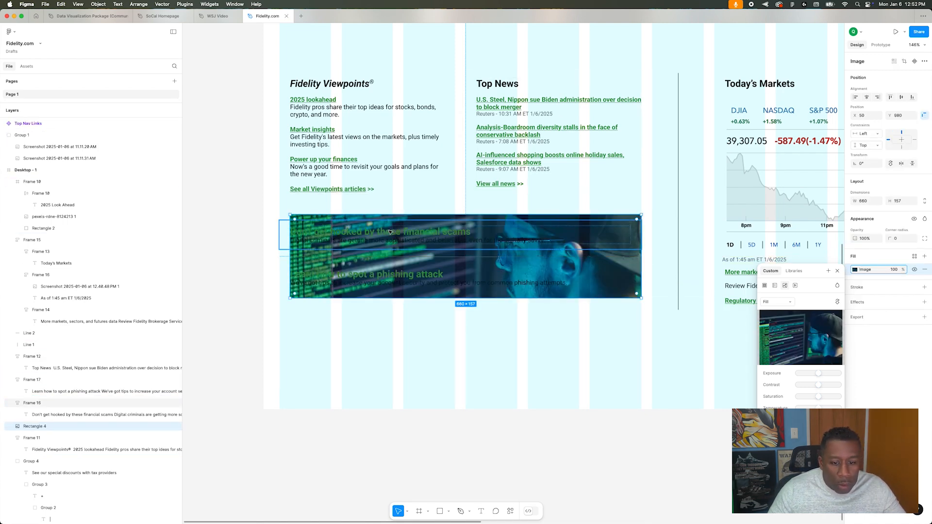
- Recolor the scams and phishing text blocks white, using Schemes/On Primary for the headings and FFFFFF for the descriptions
left_click(390, 232)
left_click(397, 281, "shift")
left_click(856, 394)
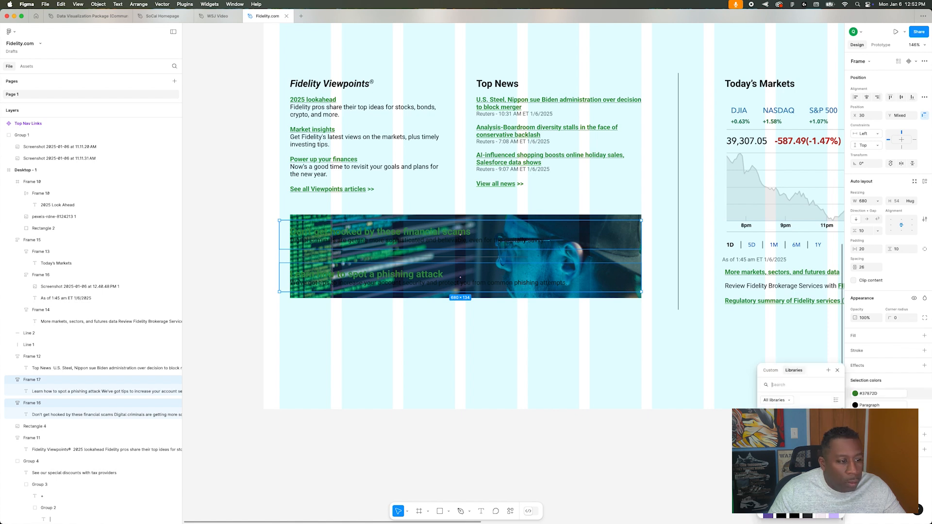
left_click(794, 456)
left_click(855, 406)
left_click(855, 407)
left_click(855, 406)
left_click(915, 406)
left_click(855, 405)
left_click_drag(763, 347, 758, 341)
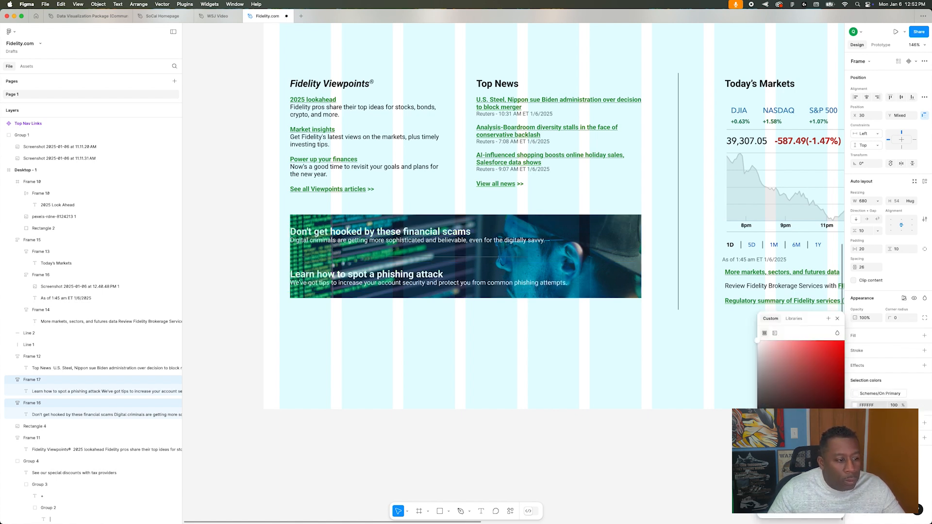
left_click(225, 310)
- Extend the hacker photo's left edge to X 30 so it is 680 wide, and hide the layout grid
left_click(290, 251)
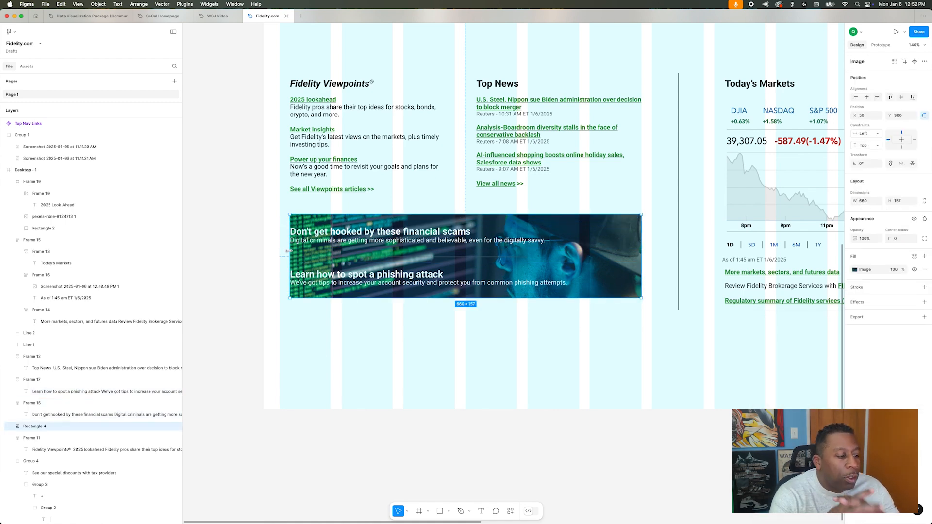
left_click_drag(288, 251, 282, 250)
left_click(651, 249)
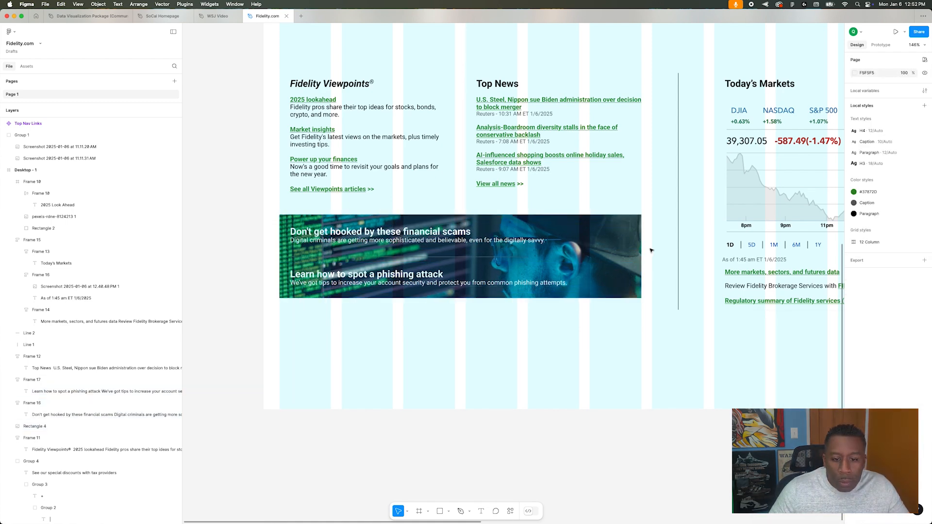
scroll(249, 274, "down", 5)
key("ctrl+g")
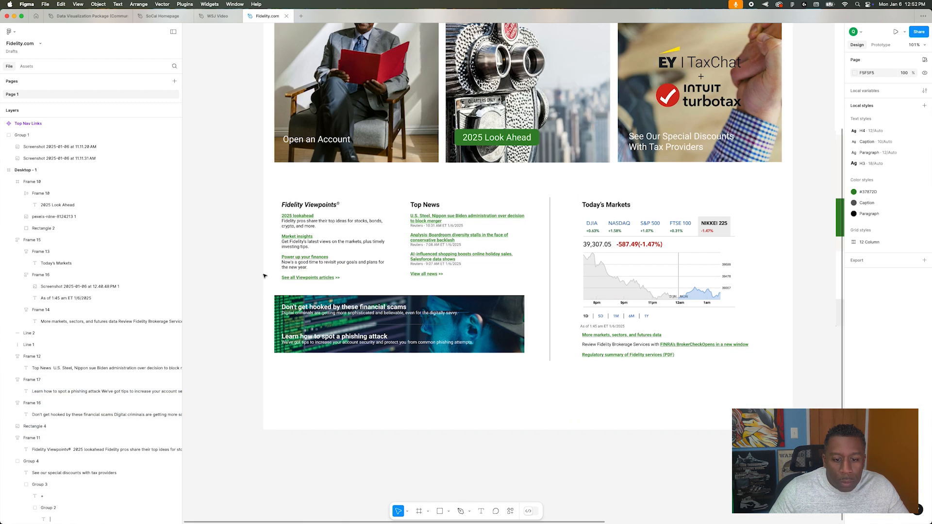
- Try a Layer blur effect on the hacker photo with higher and lower blur amounts, and remove it
left_click(277, 324)
left_click(894, 316)
left_click(881, 324)
left_click(856, 316)
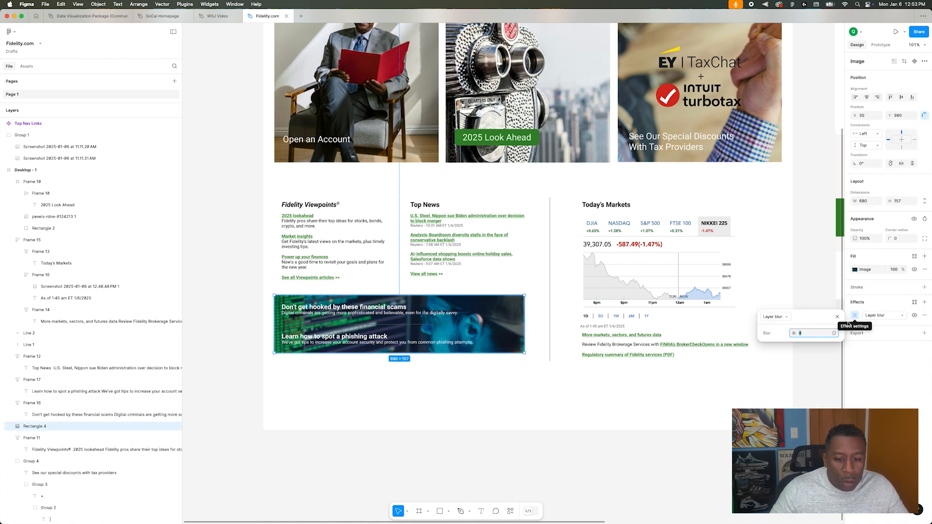
key("Up")
key("Up")
key("Up")
key("Up")
key("Up")
key("Up")
key("Up")
key("Down")
key("Down")
key("Down")
key("Down")
key("Down")
key("Down")
key("Down")
key("Down")
key("Down")
left_click(925, 316)
- Try a Background blur effect on the hacker photo and undo it
left_click(915, 303)
left_click(924, 303)
left_click(902, 315)
left_click(891, 333)
left_click(856, 316)
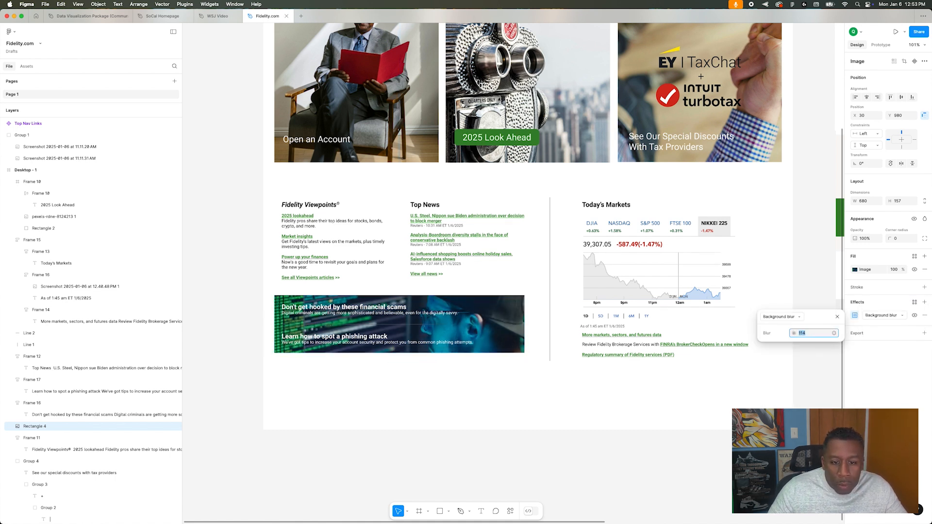
key("super+z")
key("super+z")
key("super+z")
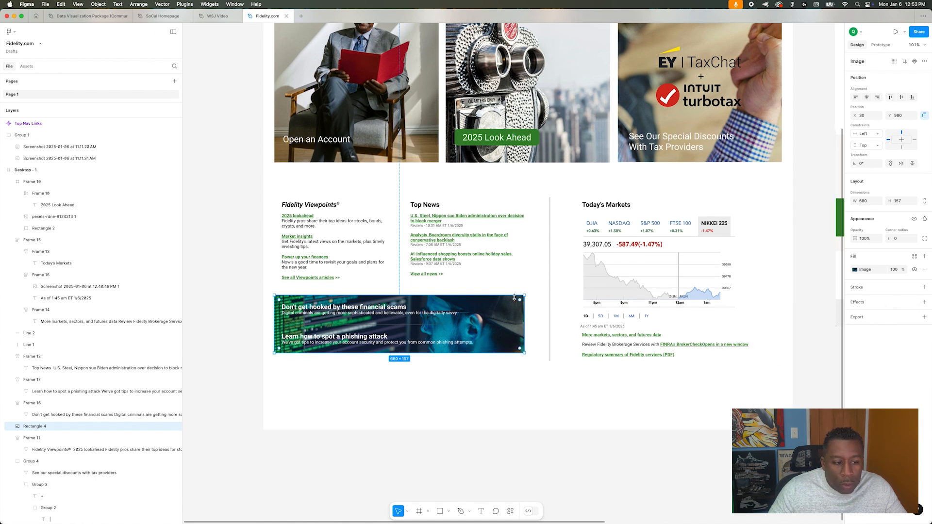
- Try Darken and other blend modes on the hacker photo's image fill
left_click(856, 270)
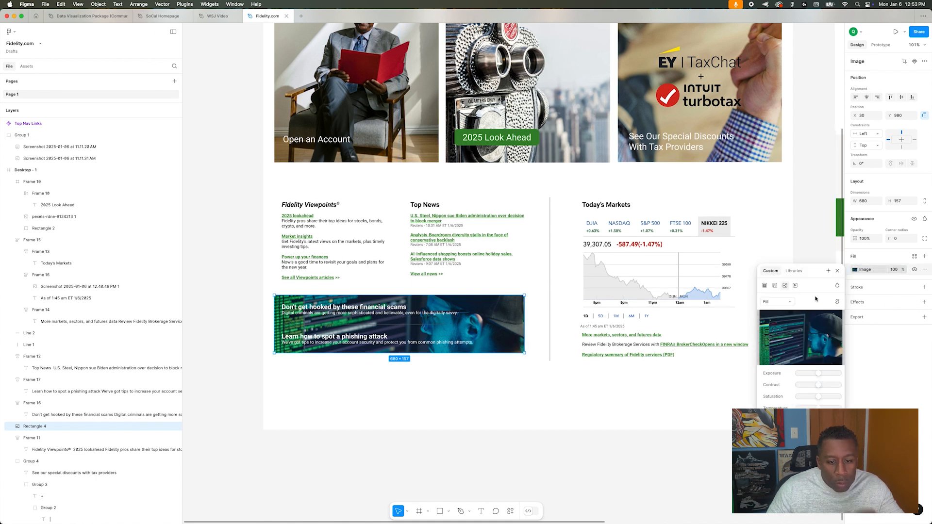
left_click(831, 285)
left_click(851, 300)
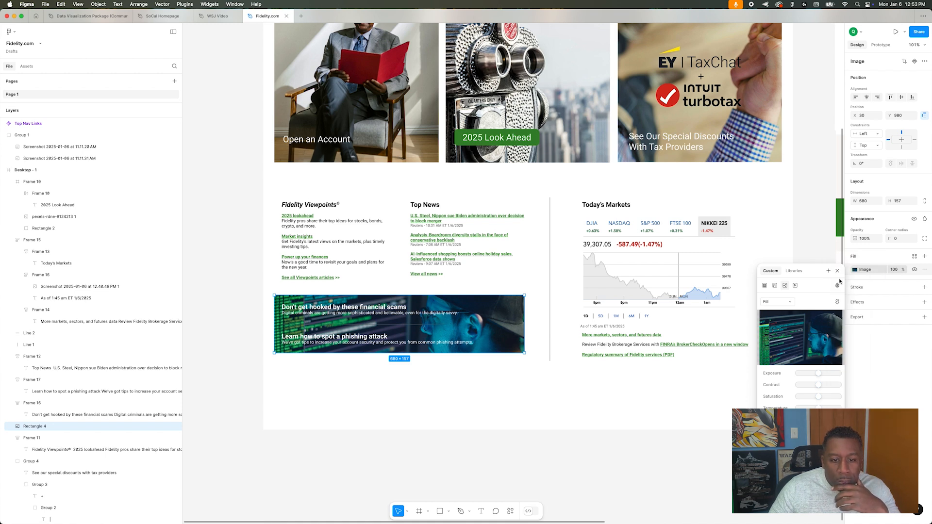
left_click(835, 286)
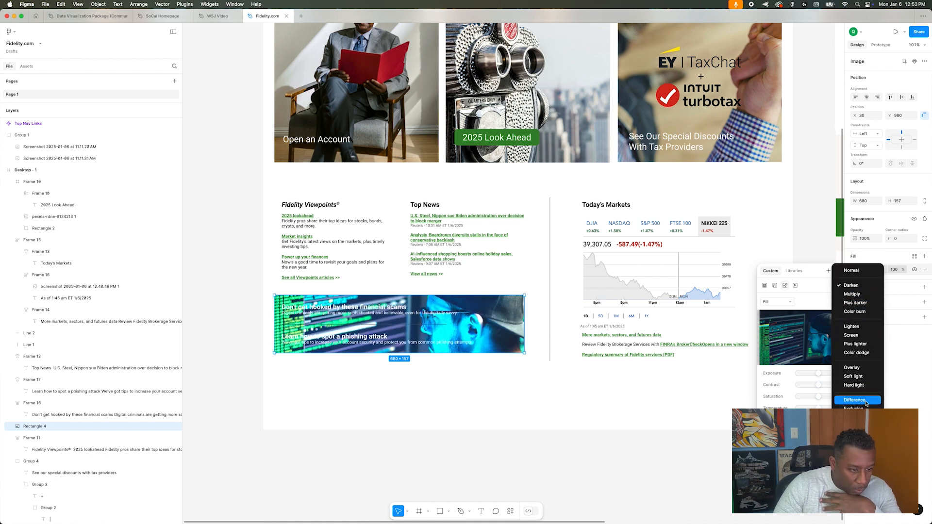
left_click(858, 332)
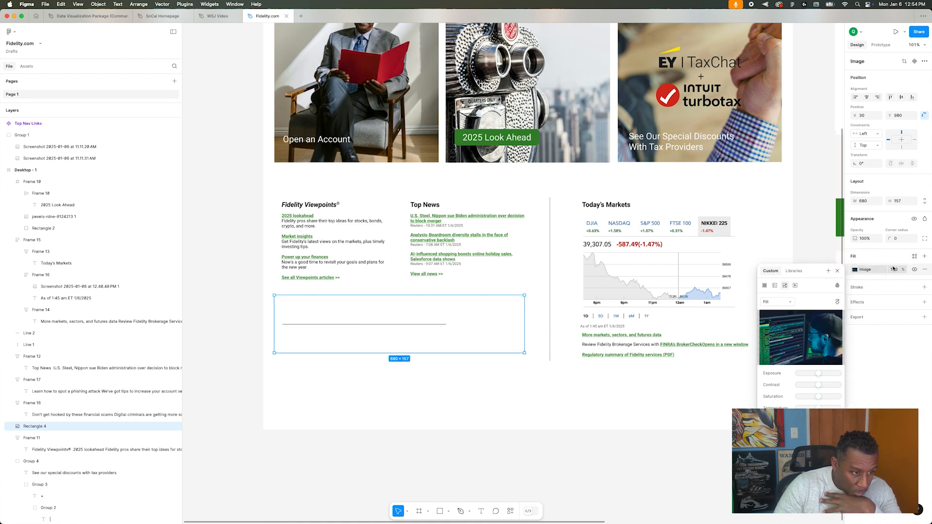
- Add a black 000000 fill at 70% opacity over the hacker photo as a dark overlay
left_click(924, 256)
left_click(893, 269)
type("70")
key("Return")
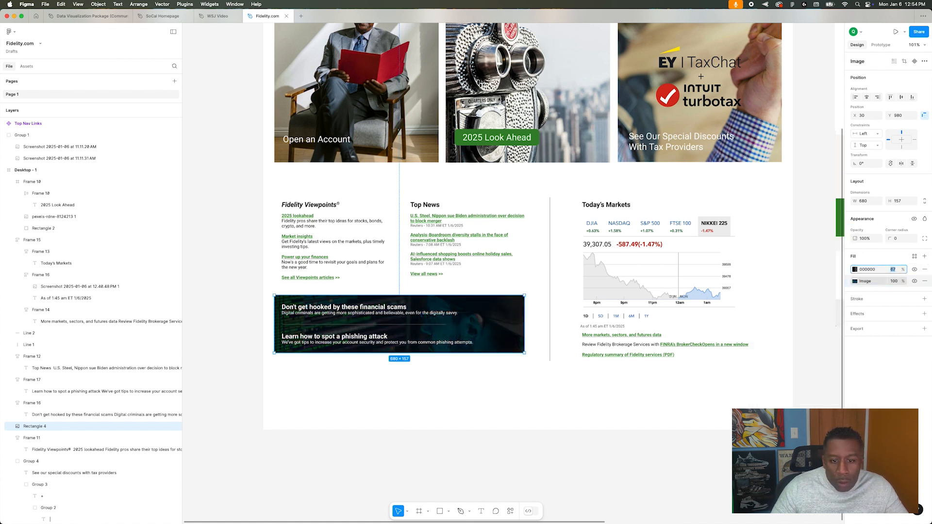
- Examine the text style and fill of the scams heading and description, and how the text reads over the darkened photo
double_click(397, 311)
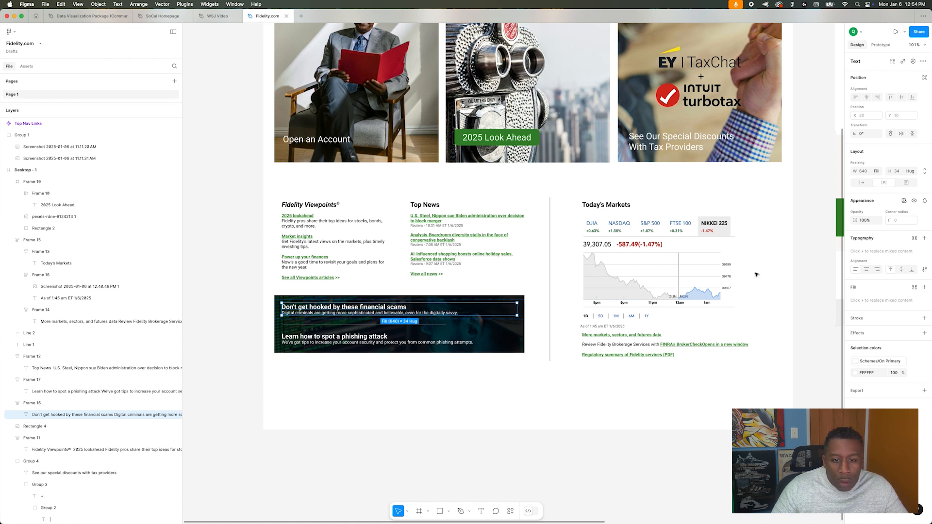
double_click(389, 314)
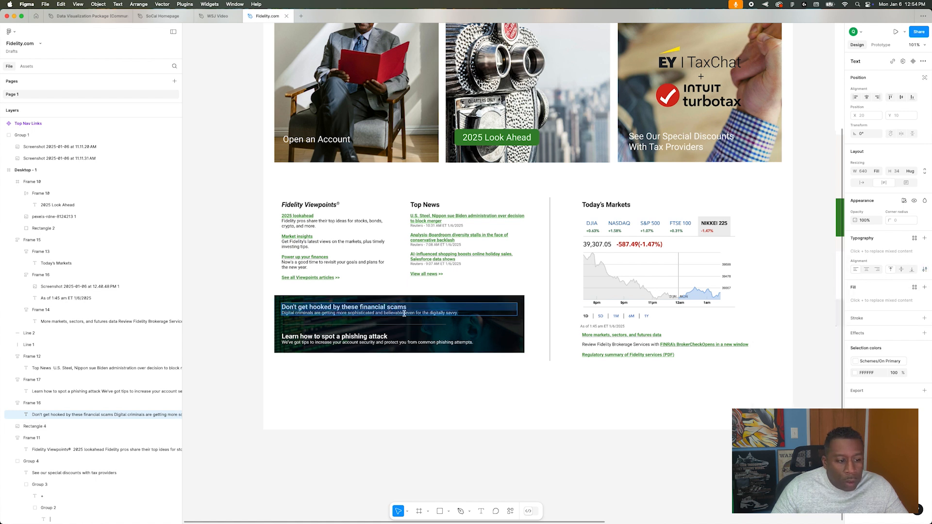
left_click(436, 313)
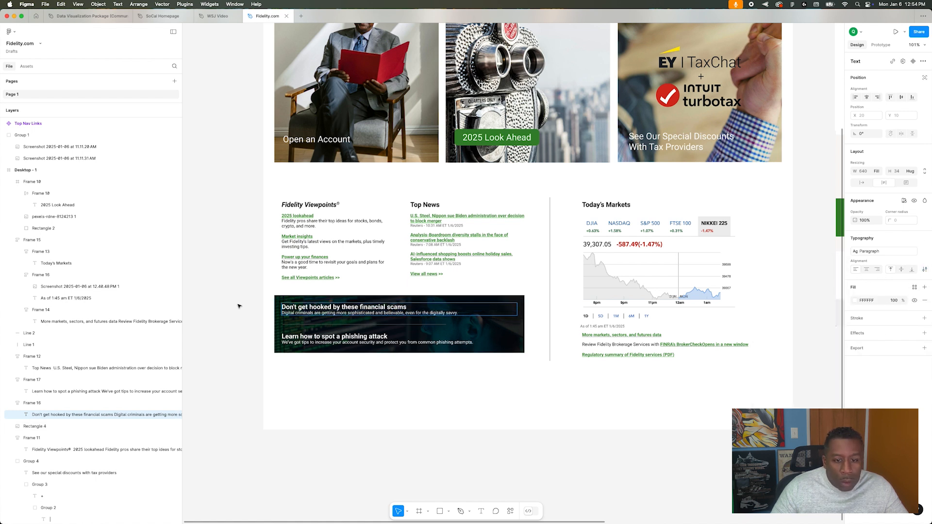
key("Escape")
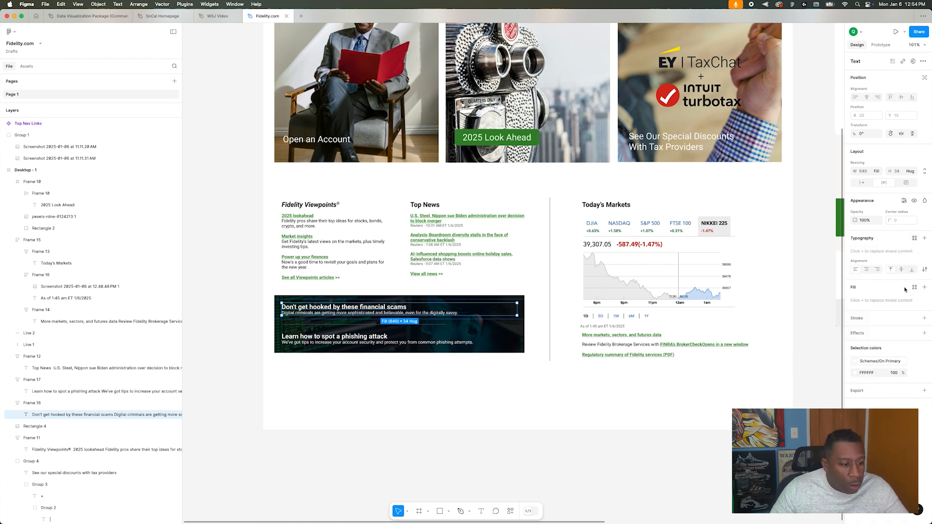
double_click(444, 313)
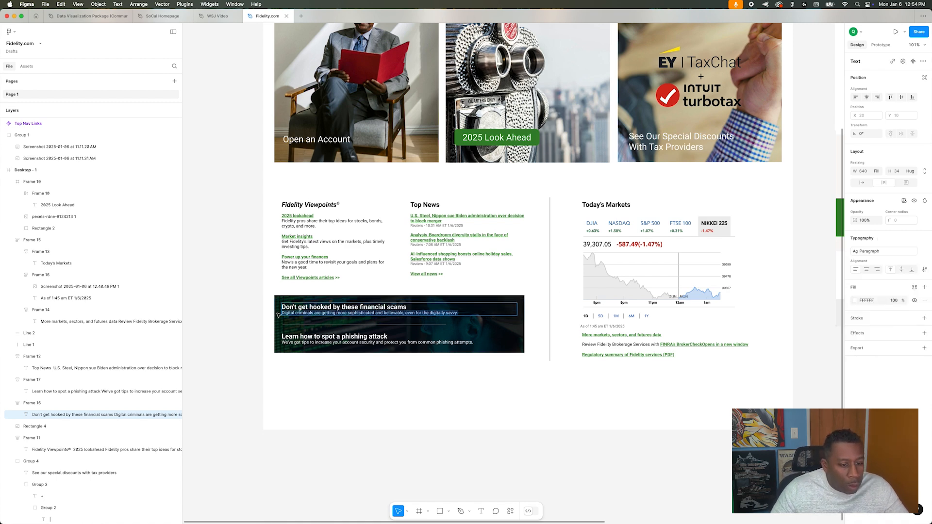
key("super+a")
left_click(448, 389)
left_click(447, 389)
scroll(254, 306, "up", 4)
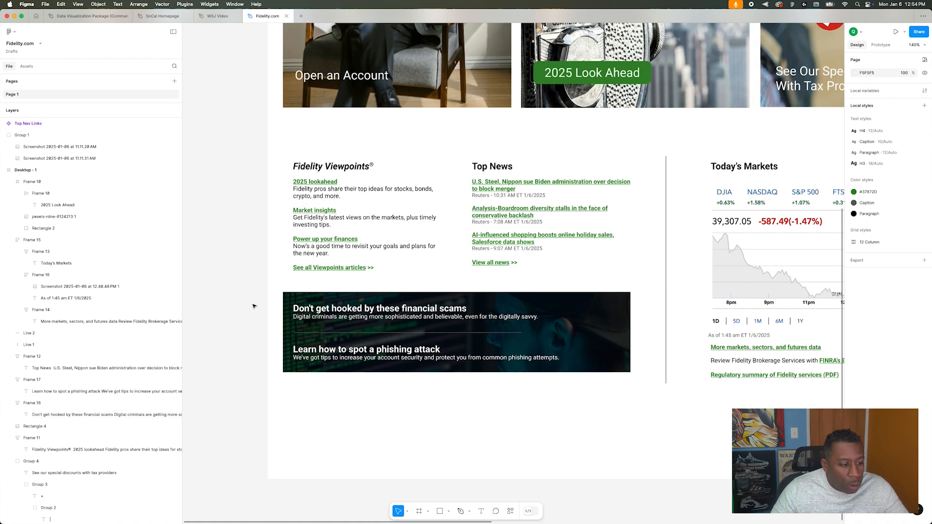
scroll(254, 306, "up", 4)
scroll(254, 306, "down", 4)
scroll(321, 384, "up", 6)
- Narrow the hacker photo and the scams text frame to a card about 330 px wide
left_click(324, 380)
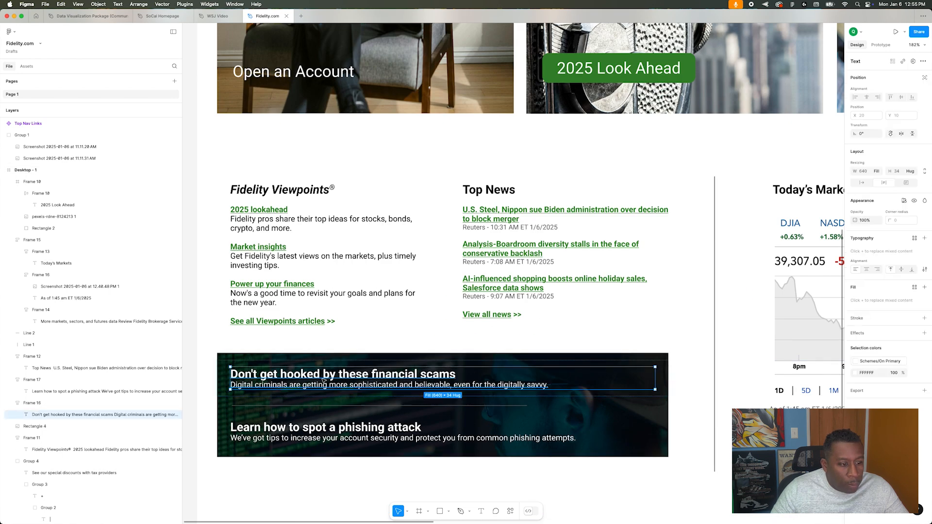
left_click(665, 393)
left_click_drag(668, 393, 437, 393)
left_click(449, 383)
left_click(672, 379)
left_click(447, 378)
left_click_drag(670, 373, 429, 384)
- Move the phishing text out beyond the photo card and the horizontal divider line above it
left_click(504, 439)
left_click_drag(504, 439, 756, 447)
left_click_drag(474, 408, 588, 345)
- Make the scams text frame taller to suit the card and insert a blank line between its heading and description
left_click(515, 379)
left_click_drag(341, 399, 342, 412)
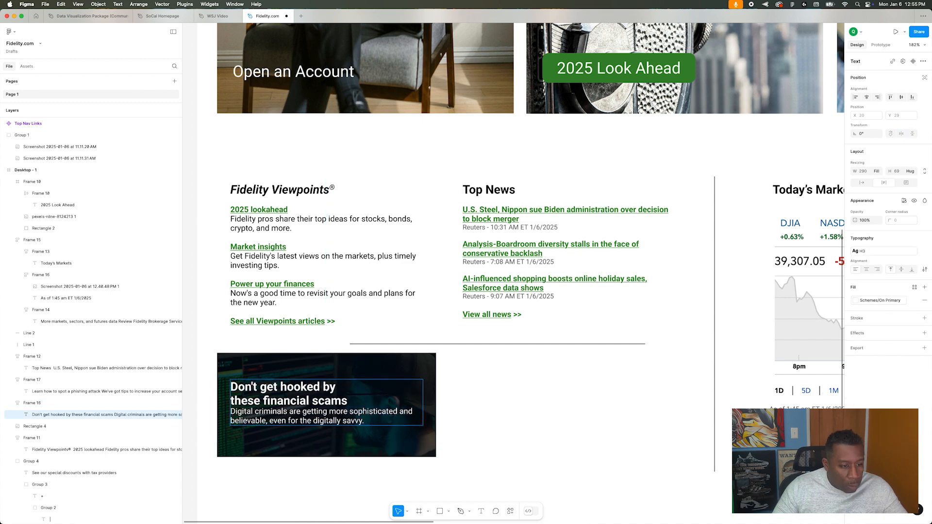
left_click(231, 411)
key("Return")
left_click(197, 339)
left_click(197, 339)
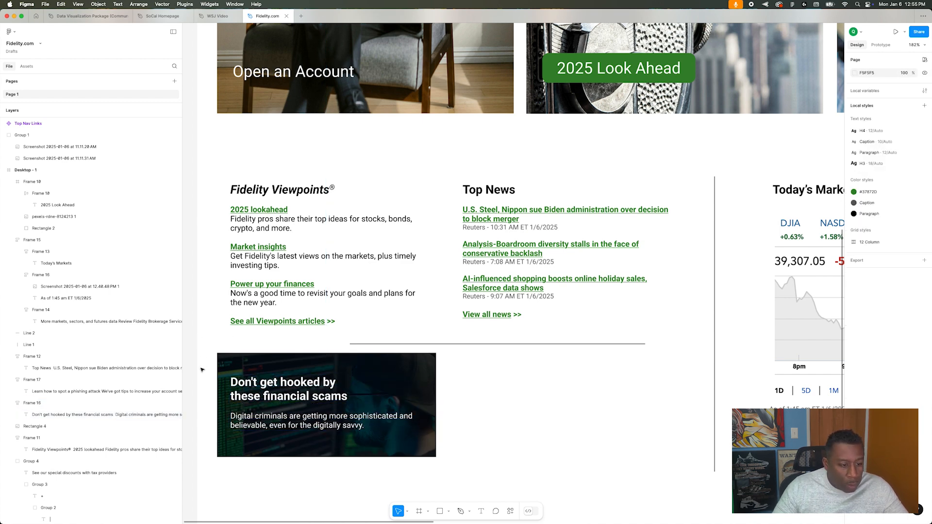
- Delete the horizontal divider line and duplicate the scams photo card with its text under the Top News column
left_click(418, 344)
key("Delete")
left_click(321, 362)
left_click(275, 385, "shift")
left_click_drag(275, 384, 521, 384)
left_click(521, 386)
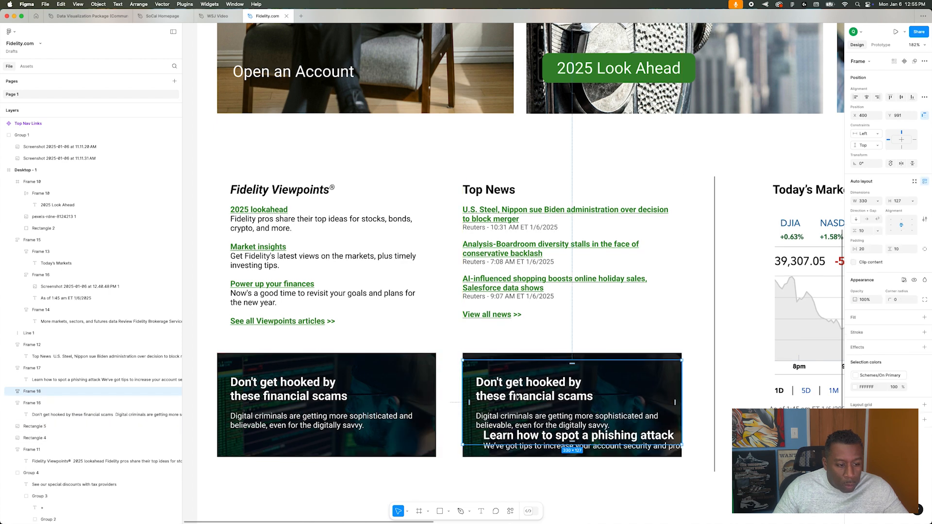
- Replace the copied card's text with the phishing text frame, narrowed to about 329 px, made taller and aligned top center
key("Delete")
left_click_drag(520, 441, 523, 387)
scroll(804, 394, "right", 2)
left_click_drag(827, 385, 593, 388)
left_click_drag(516, 420, 517, 433)
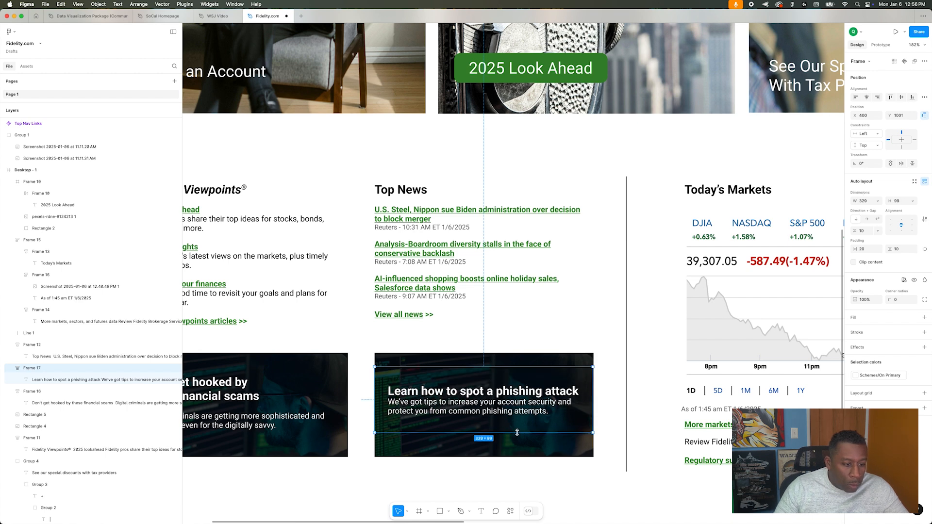
left_click(902, 221)
- Insert a blank line between the phishing heading and its description
double_click(408, 408)
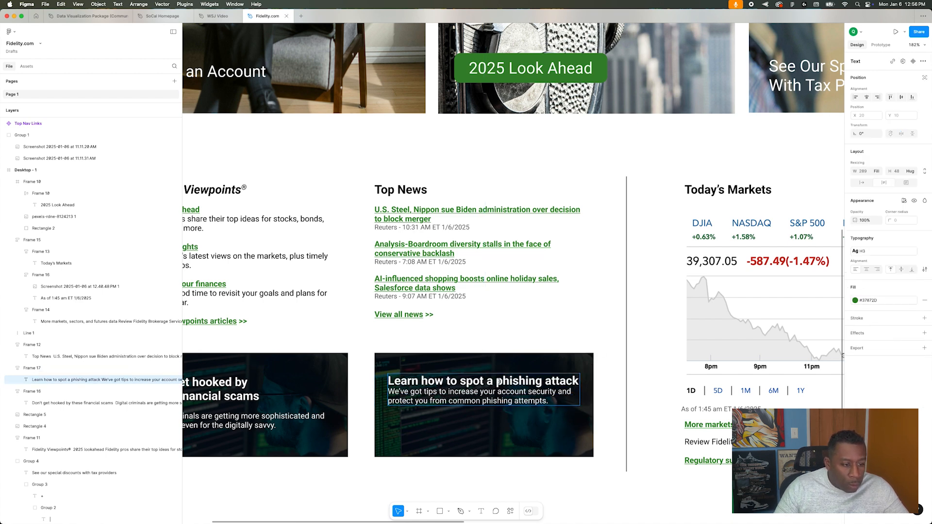
key("Return")
key("BackSpace")
key("BackSpace")
key("super+Right")
key("Return")
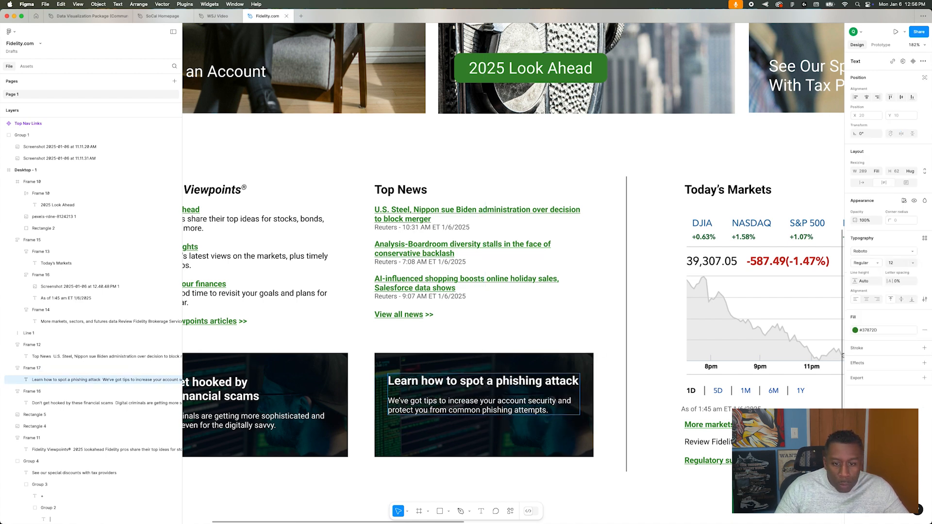
left_click(361, 357)
- Detach the H3 style from the phishing heading and enlarge its font size to 24
scroll(362, 357, "left", 3)
scroll(361, 357, "down", 5)
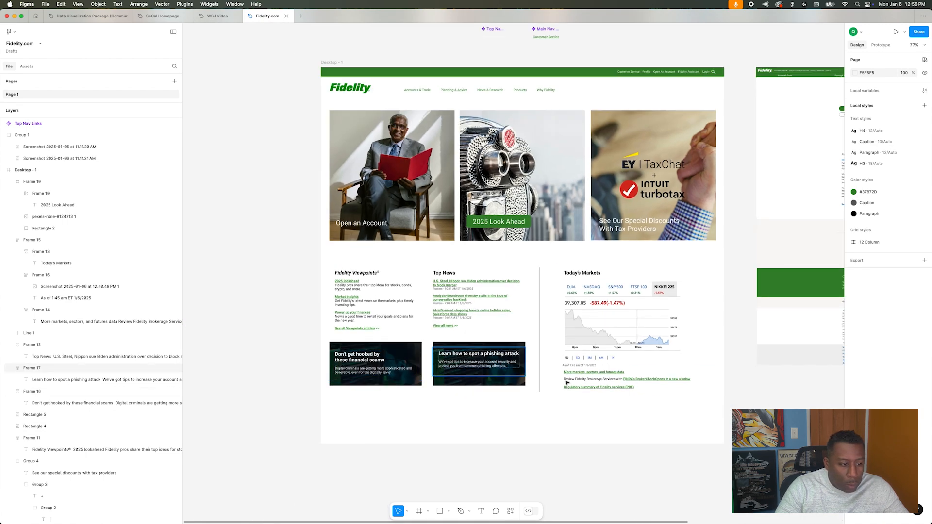
scroll(540, 387, "up", 3)
scroll(540, 388, "up", 1)
double_click(432, 332)
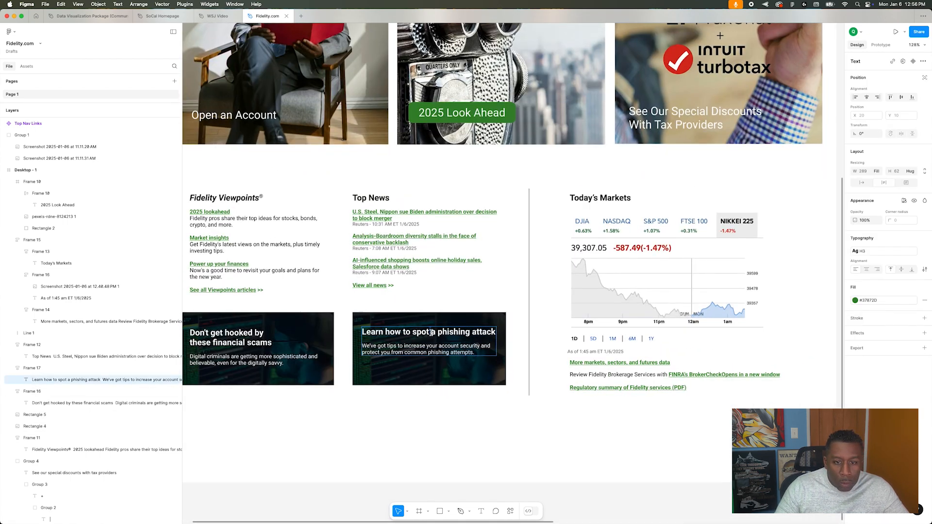
left_click(924, 252)
left_click(906, 264)
key("Up")
key("Up")
key("Up")
key("Up")
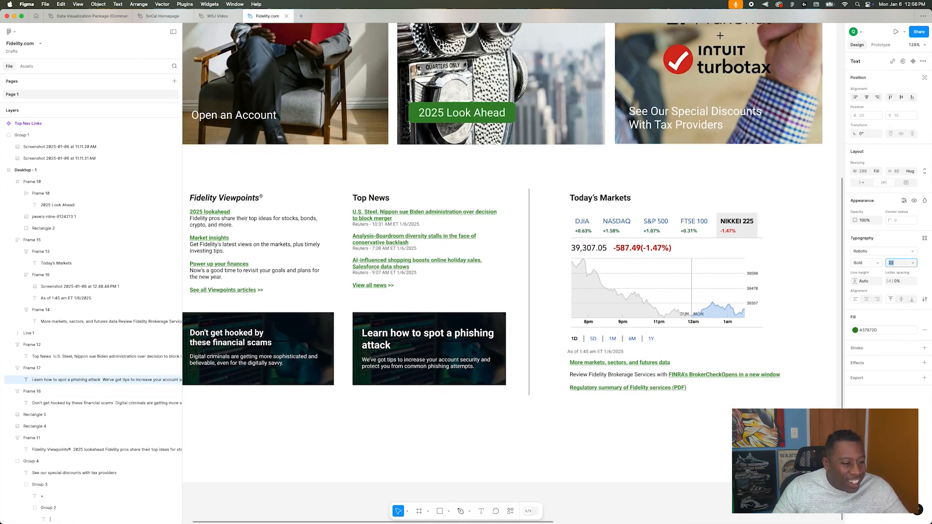
key("Up")
key("Up")
key("Down")
key("Return")
- Detach the H3 style from the scams heading and set its font size to 24
double_click(272, 343)
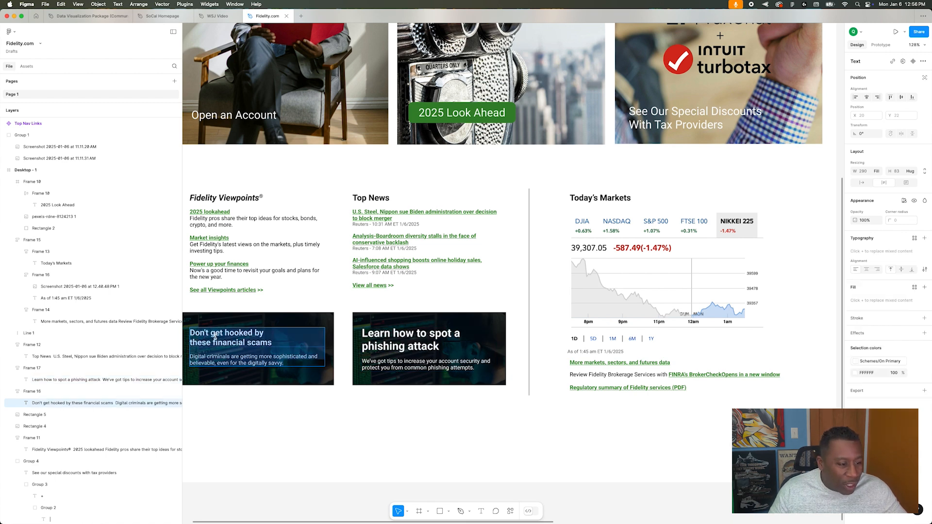
left_click_drag(273, 343, 187, 335)
left_click(924, 252)
left_click(904, 263)
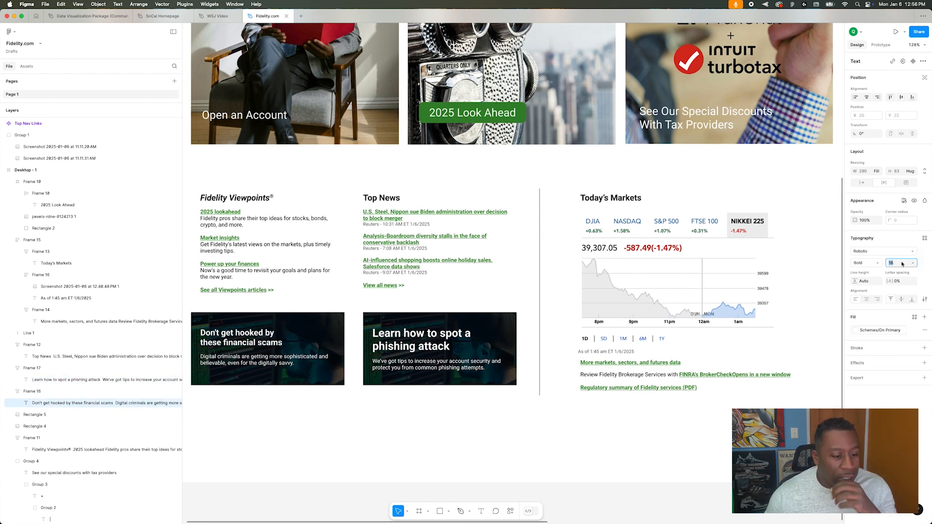
type("24")
key("Return")
left_click(479, 411)
left_click(434, 352)
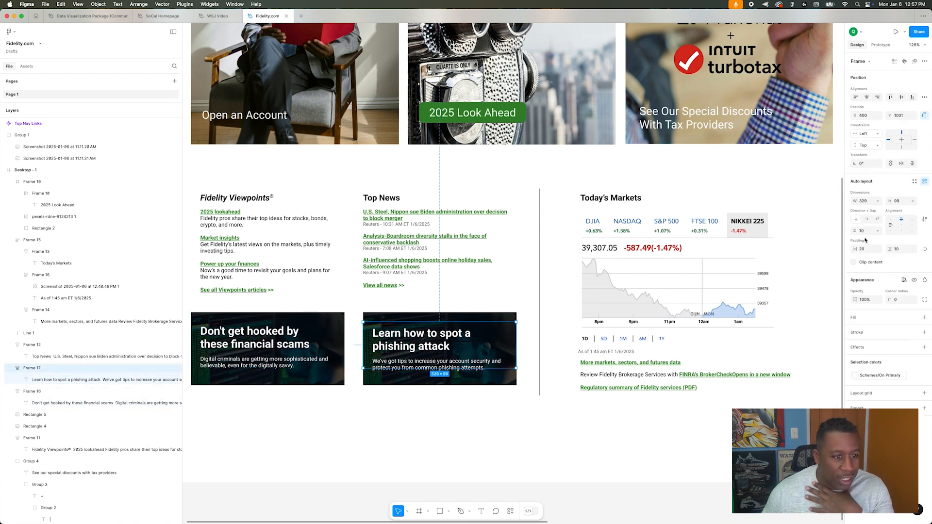
left_click(536, 348)
scroll(536, 348, "right", 3)
scroll(536, 348, "left", 7)
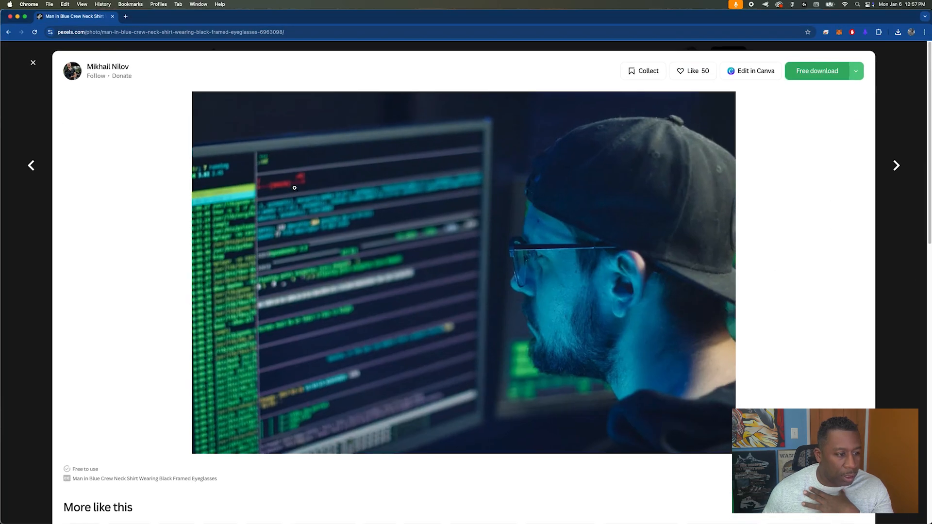
- Switch to Pexels in Chrome and download the photo of hands holding a phone and bank card from the scam results
key("Escape")
scroll(396, 339, "down", 10)
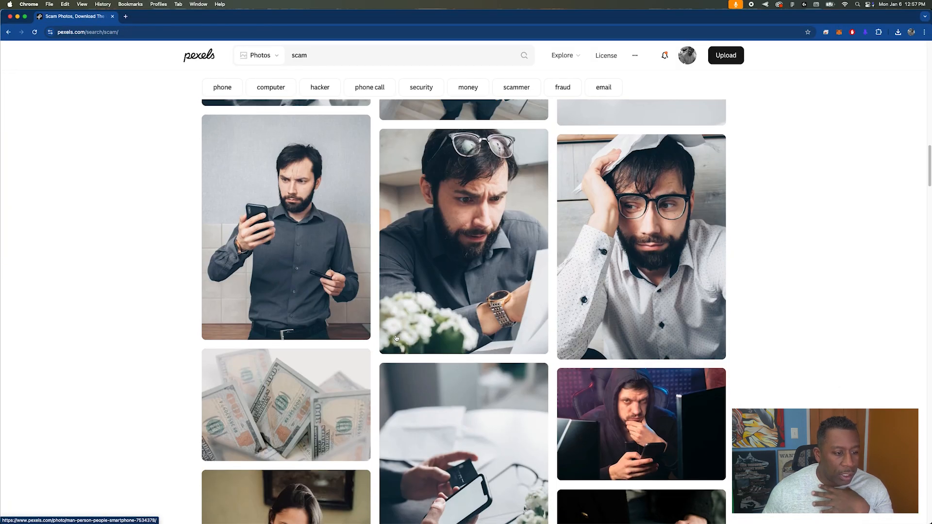
scroll(397, 338, "down", 15)
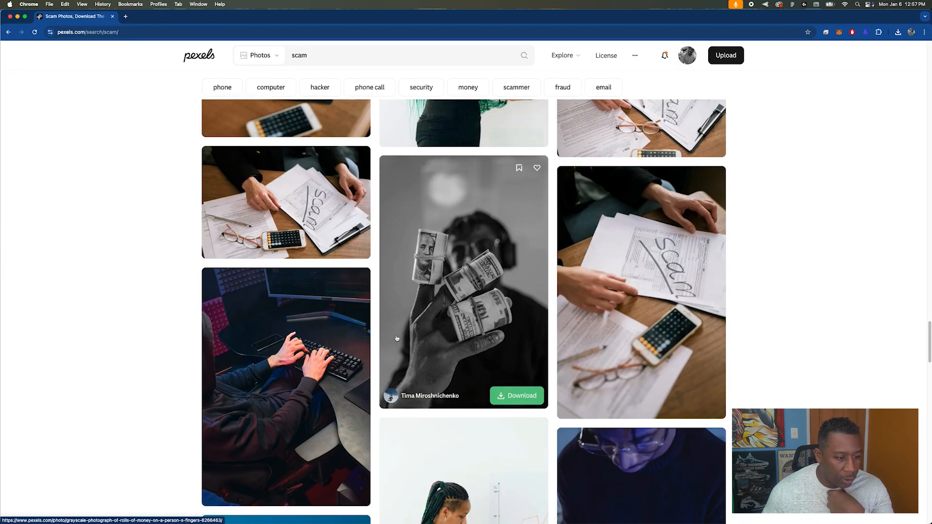
scroll(396, 339, "down", 15)
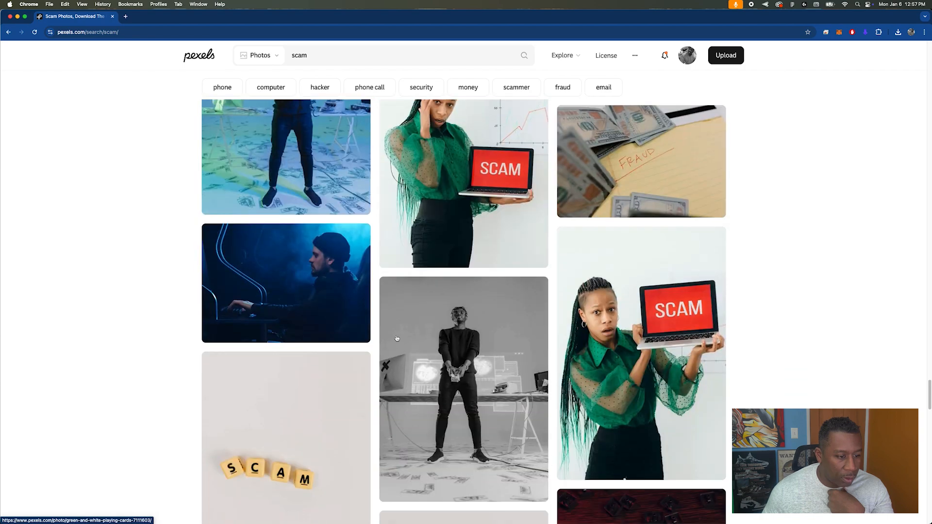
scroll(396, 338, "down", 15)
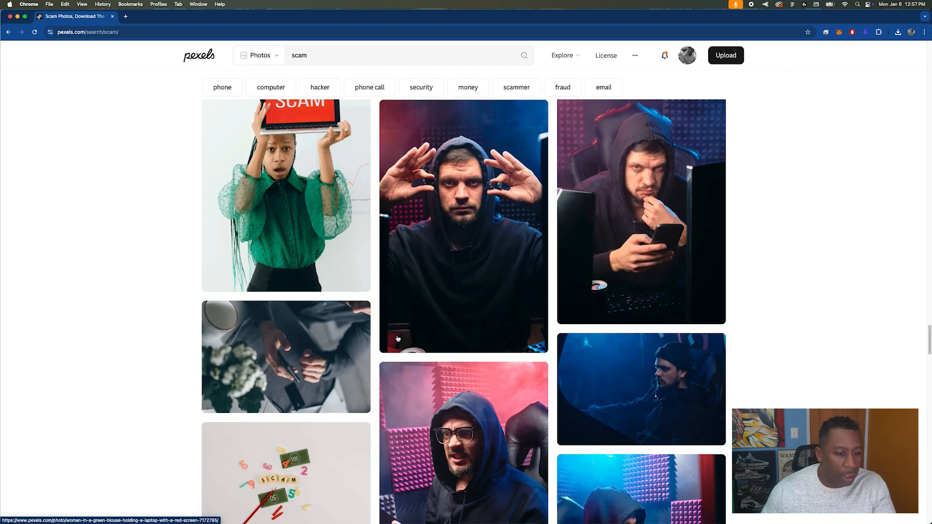
scroll(397, 339, "up", 15)
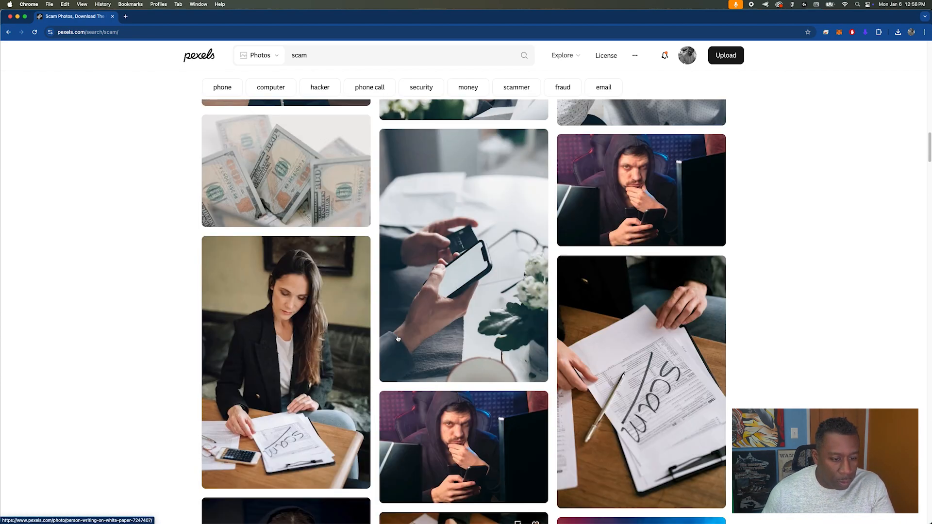
scroll(398, 338, "up", 3)
left_click(398, 338)
left_click(809, 72)
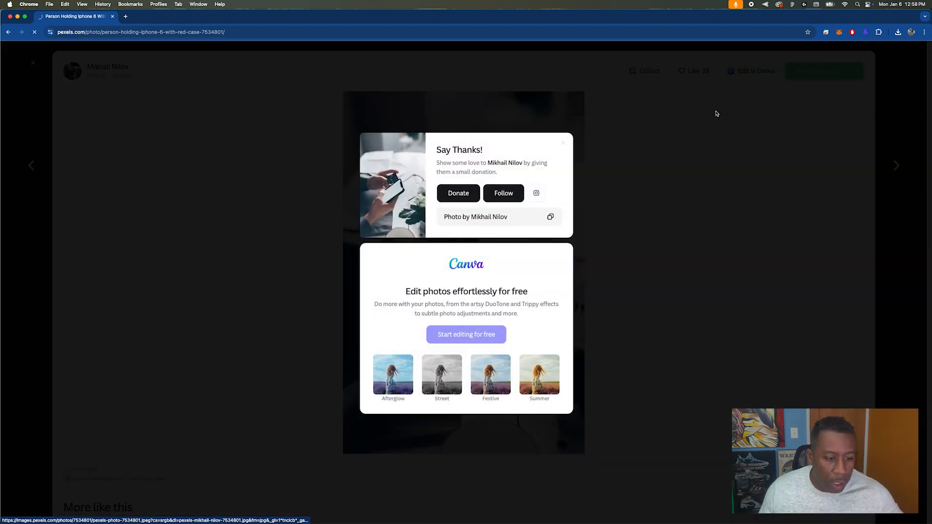
- Switch back to Figma and replace the phishing card's image fill with the newly downloaded phone photo
key("super+m")
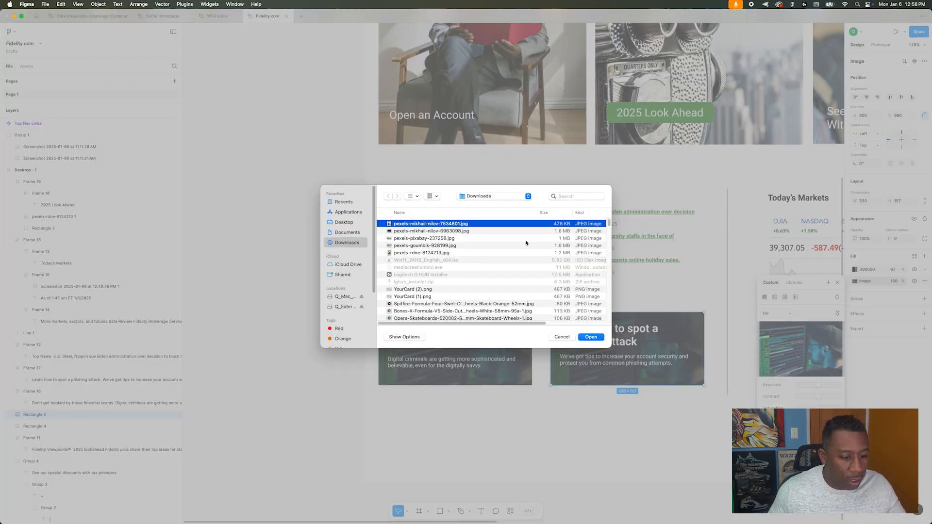
double_click(525, 223)
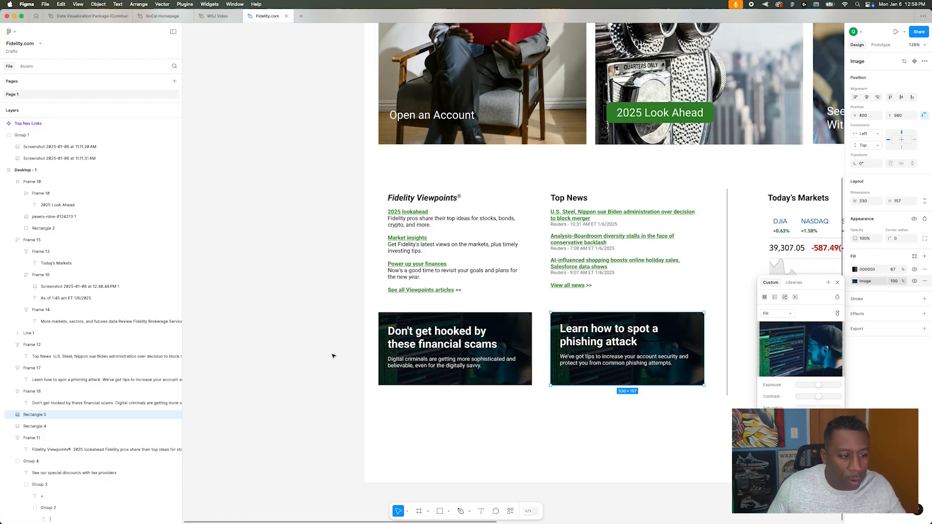
left_click(286, 376)
- Review the redesigned homepage and compare it with the lower sections of the original Fidelity page
scroll(285, 379, "down", 2)
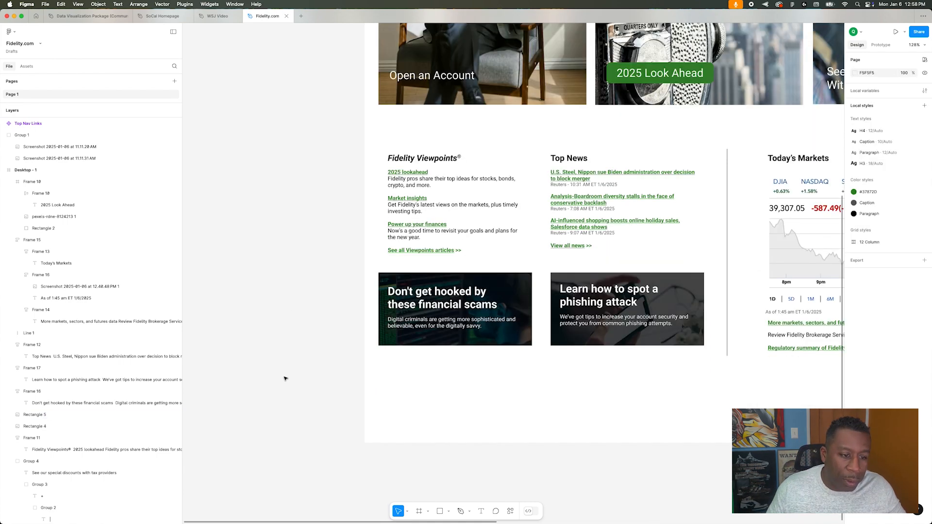
scroll(285, 378, "down", 3)
scroll(285, 377, "right", 3)
scroll(287, 375, "up", 2)
scroll(289, 373, "down", 1)
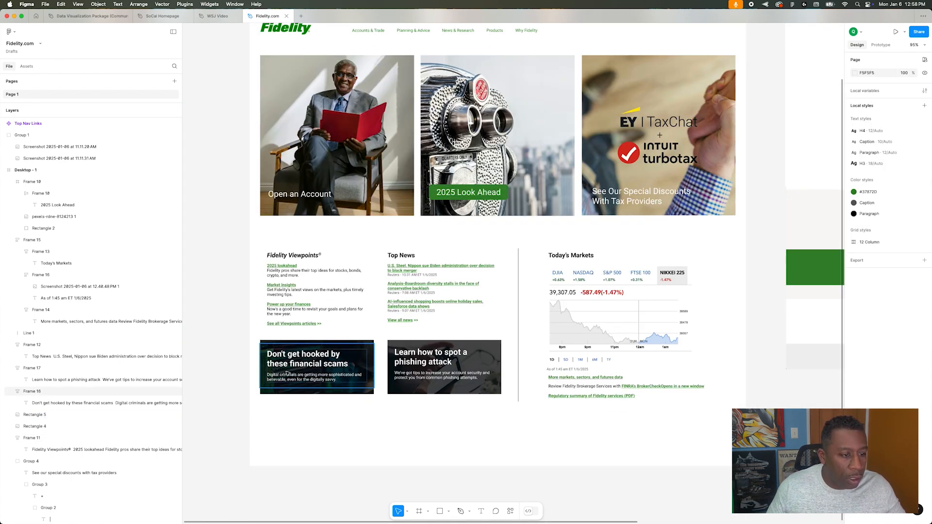
scroll(289, 373, "down", 3)
scroll(289, 373, "up", 2)
scroll(796, 291, "right", 3)
scroll(795, 290, "up", 4)
scroll(795, 290, "right", 3)
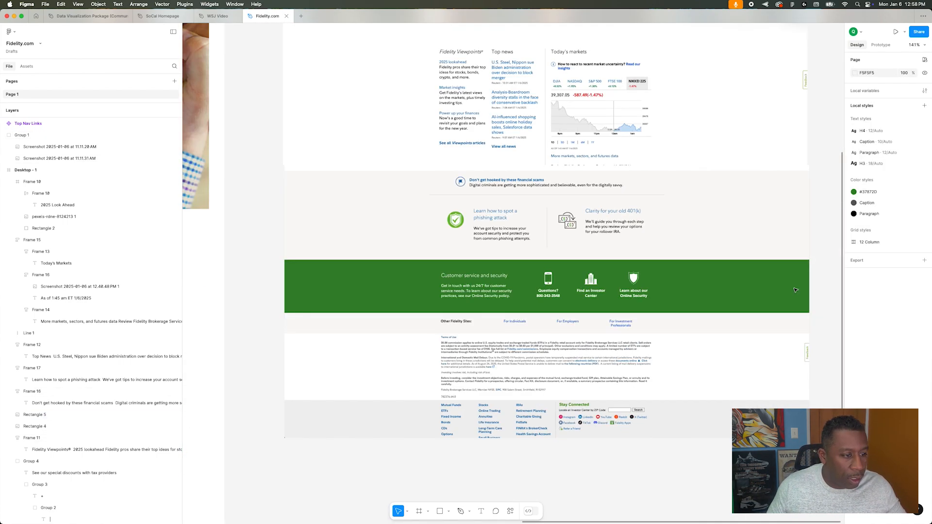
scroll(811, 292, "down", 6)
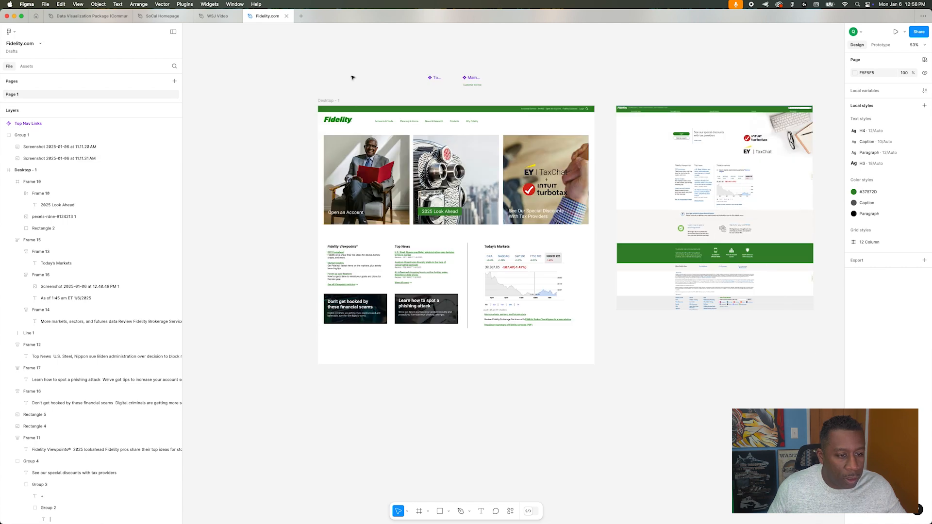
- Extend the Desktop - 1 frame downward to make room for more sections
left_click(326, 100)
scroll(428, 252, "down", 2)
scroll(428, 252, "up", 2)
- Duplicate the Open an Account card below the scams and phishing cards and resize it to a 1380 × 120 strip
left_click(354, 102)
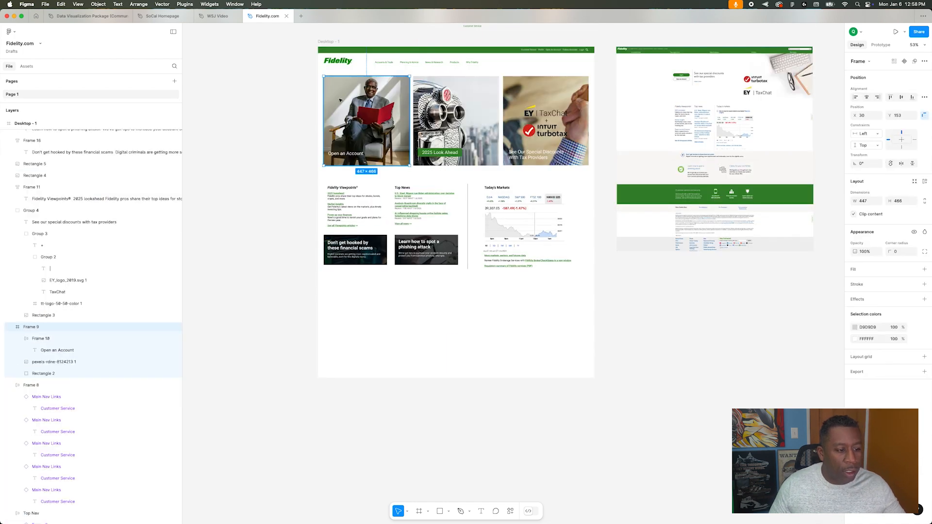
left_click_drag(354, 102, 353, 309)
left_click_drag(410, 322, 589, 319)
left_click_drag(486, 373, 487, 307)
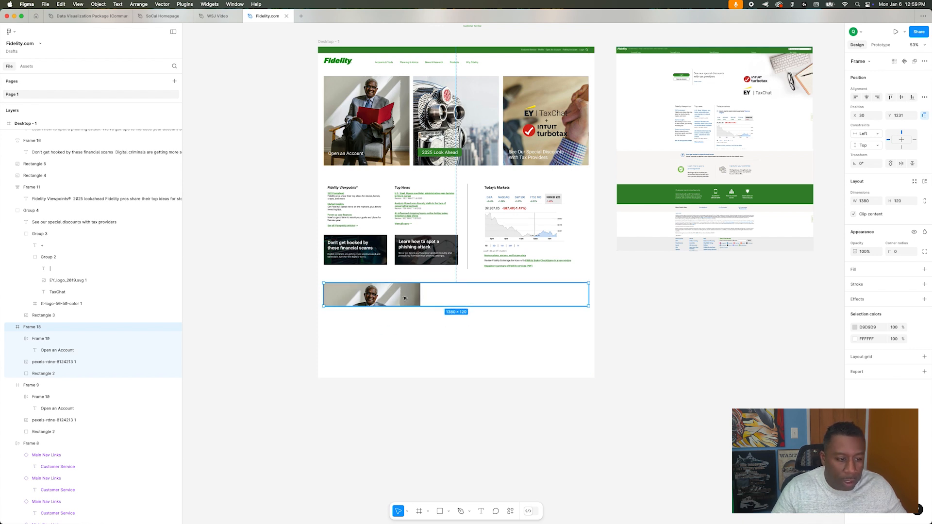
- Enlarge the photo inside the new strip to 1380 px wide and shift it so it covers the whole strip
double_click(405, 298)
left_click(856, 269)
left_click_drag(418, 291, 438, 279)
left_click_drag(440, 209, 589, 195)
mouse_move(519, 301)
left_mouse_down()
mouse_move(520, 252)
mouse_move(519, 299)
left_mouse_up()
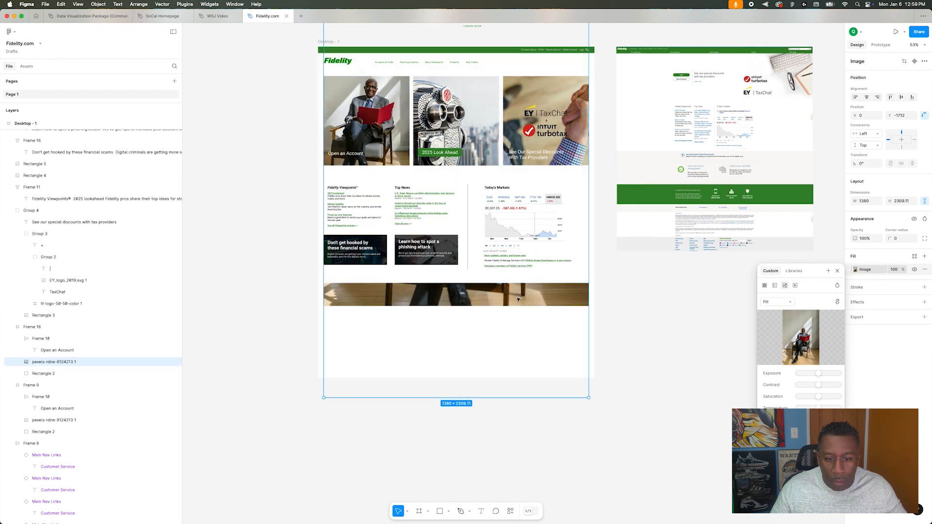
- Delete the photo and the grey placeholder rectangle from inside the full-width strip
key("Delete")
left_click(522, 295)
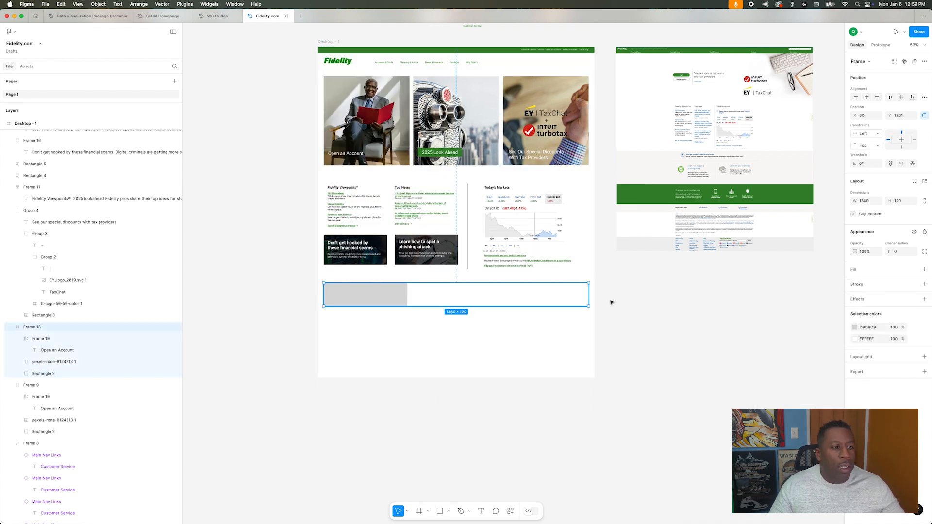
double_click(394, 296)
key("Delete")
left_click(393, 296)
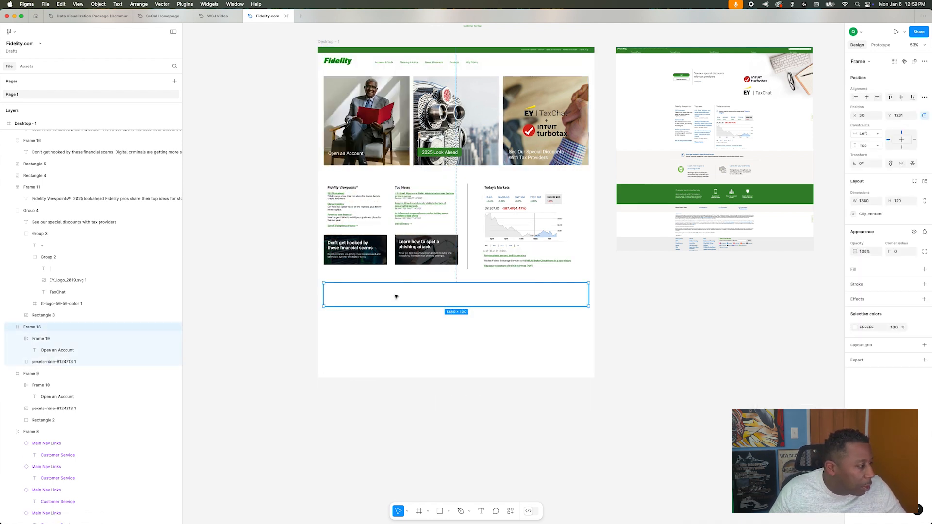
- Fill the empty strip with the green #37872D colour style
left_click(915, 269)
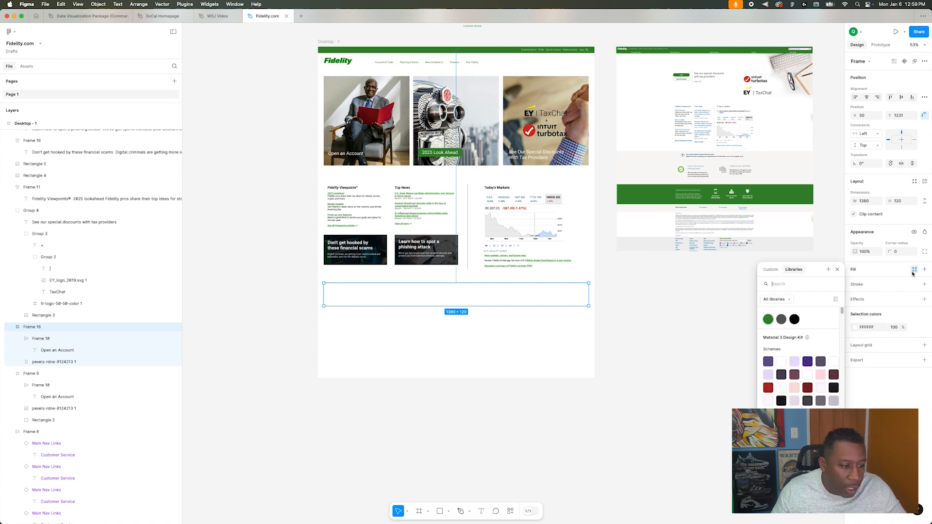
left_click(768, 319)
left_click(566, 344)
scroll(557, 342, "up", 4)
scroll(557, 342, "up", 2)
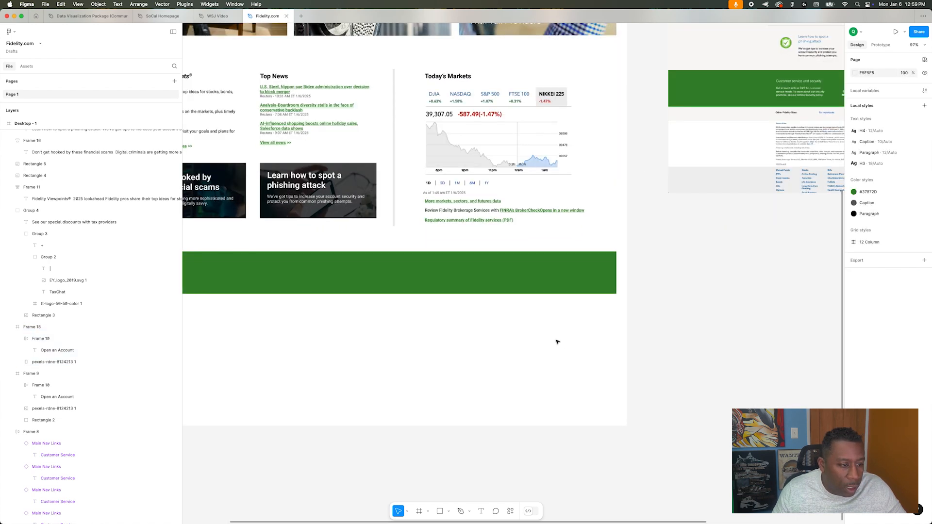
scroll(556, 340, "down", 4)
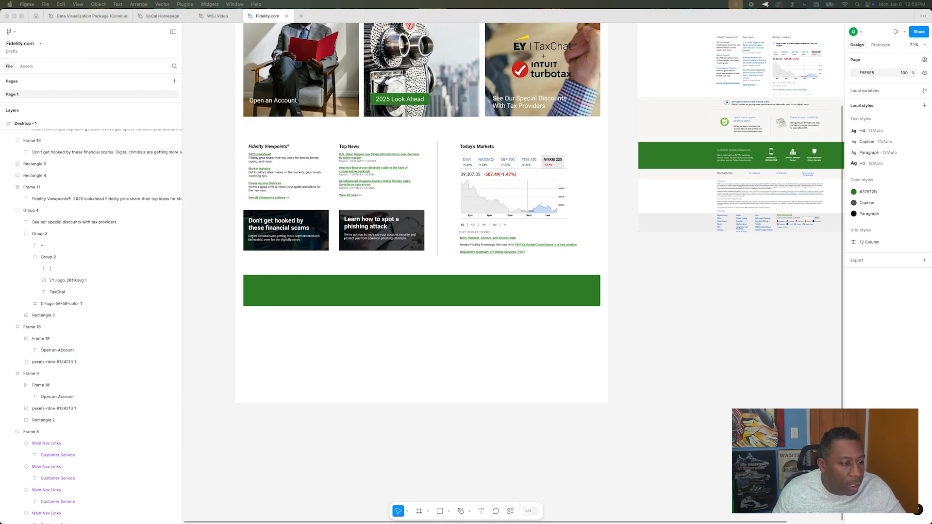
- Import the SBRollover2021 money icon into the strip near its left end, at about X 207, Y 17
left_click(626, 508)
left_click_drag(635, 465, 382, 293)
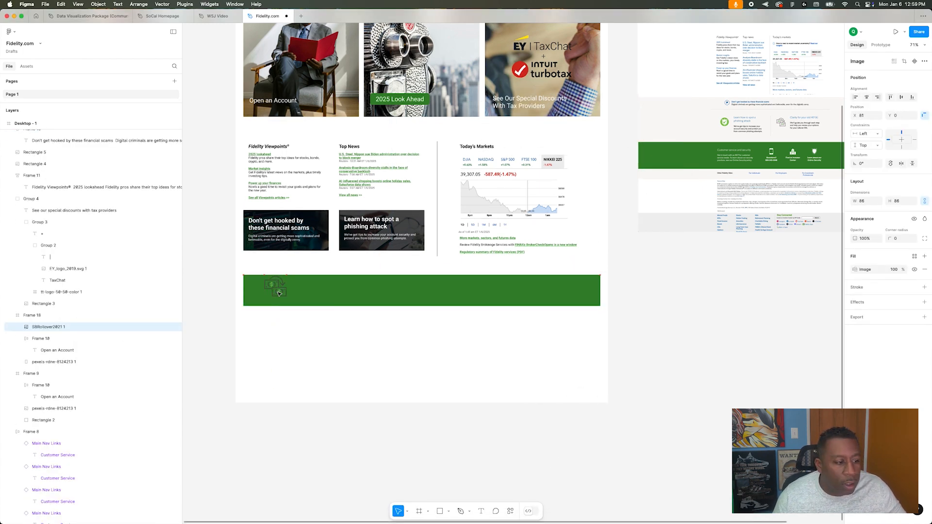
left_click_drag(312, 297, 311, 298)
scroll(310, 308, "up", 6)
scroll(310, 308, "down", 5)
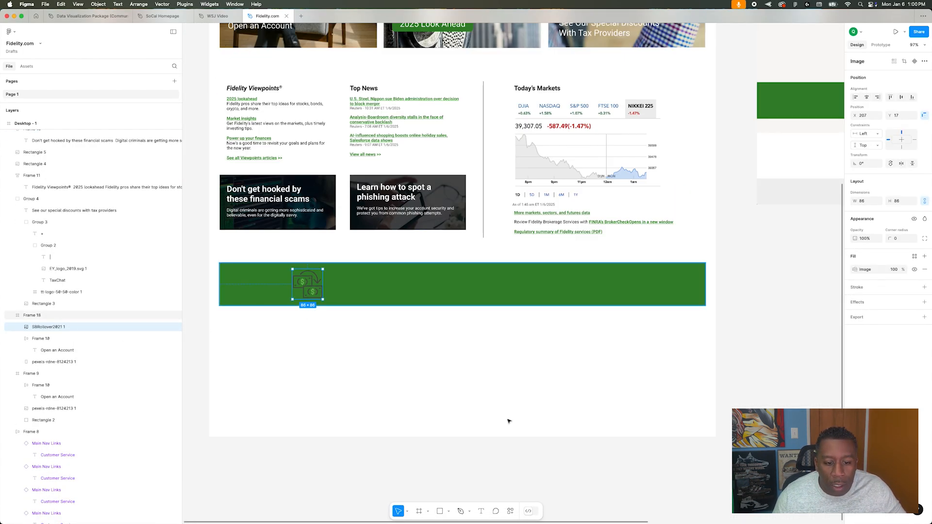
- Change the strip's background fill to a light grey, about F0F0F0
left_click(349, 290)
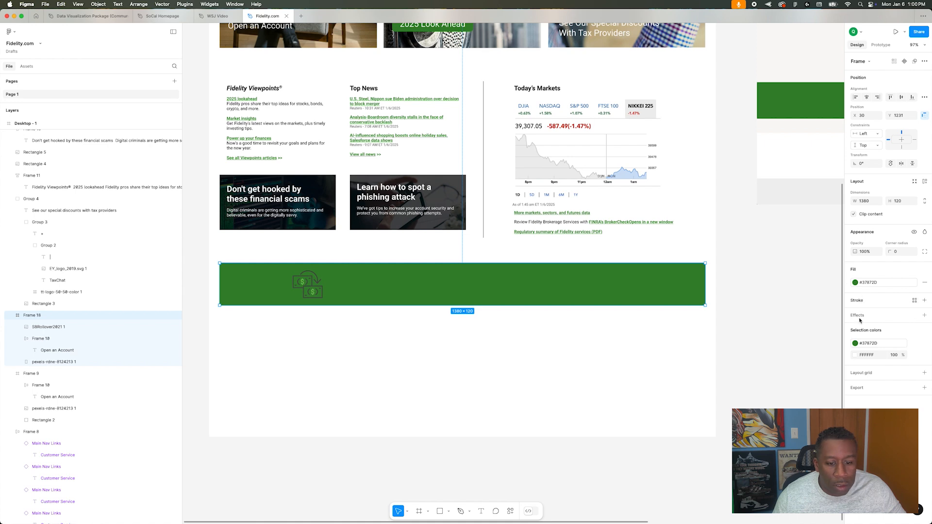
left_click(856, 283)
left_click(794, 334)
scroll(600, 388, "down", 3)
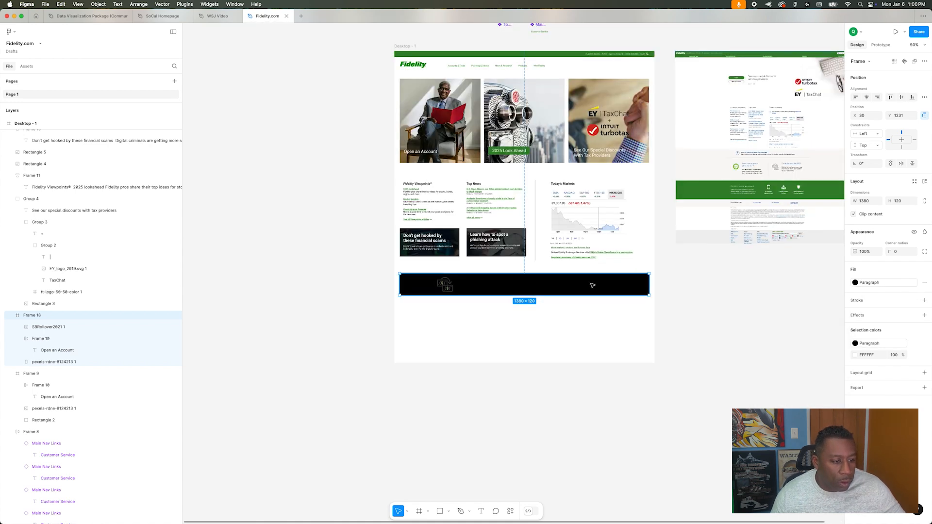
scroll(600, 388, "up", 5)
left_click(772, 285)
left_click_drag(761, 326, 755, 315)
scroll(508, 355, "down", 2)
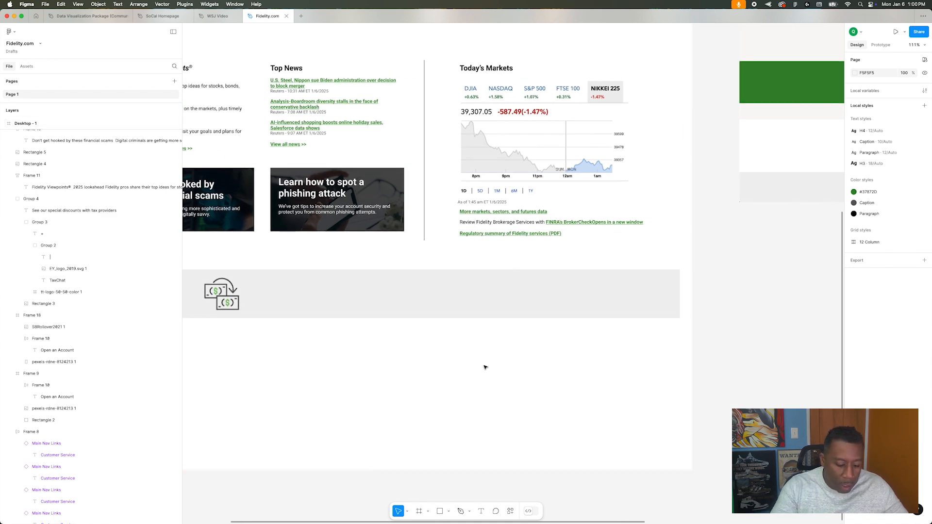
- Save the bold 24 px heading of the phishing card as a text style named H2
scroll(484, 367, "left", 3)
left_click(391, 297)
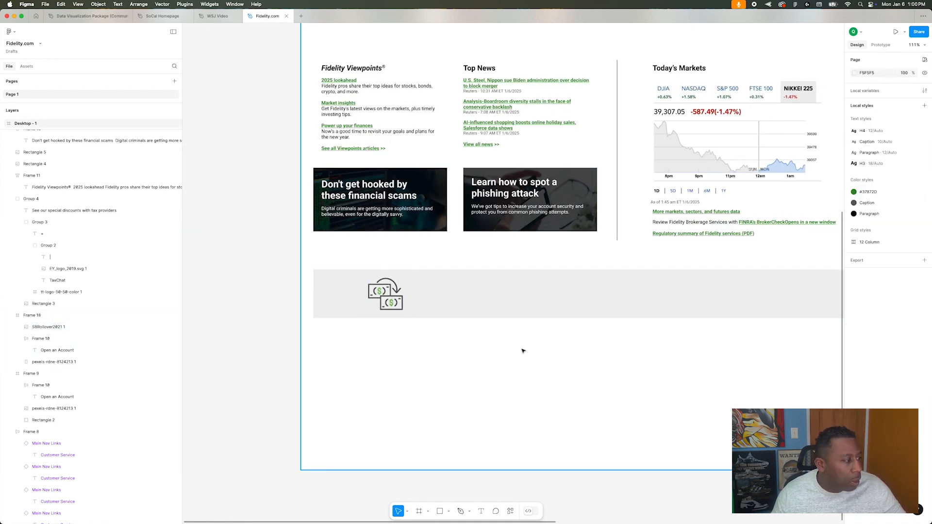
scroll(522, 350, "up", 2)
left_click(513, 189)
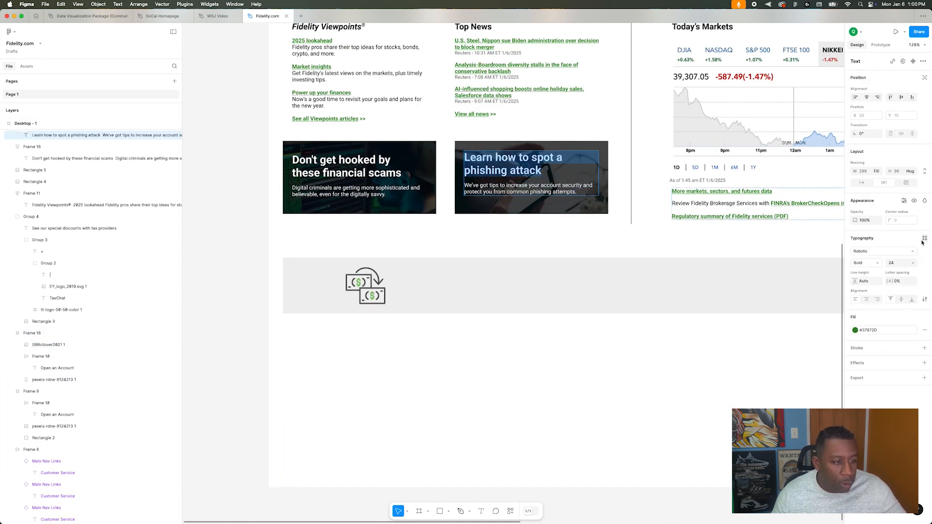
left_click(925, 238)
left_click(920, 253)
type("H2")
key("Return")
left_click(460, 358)
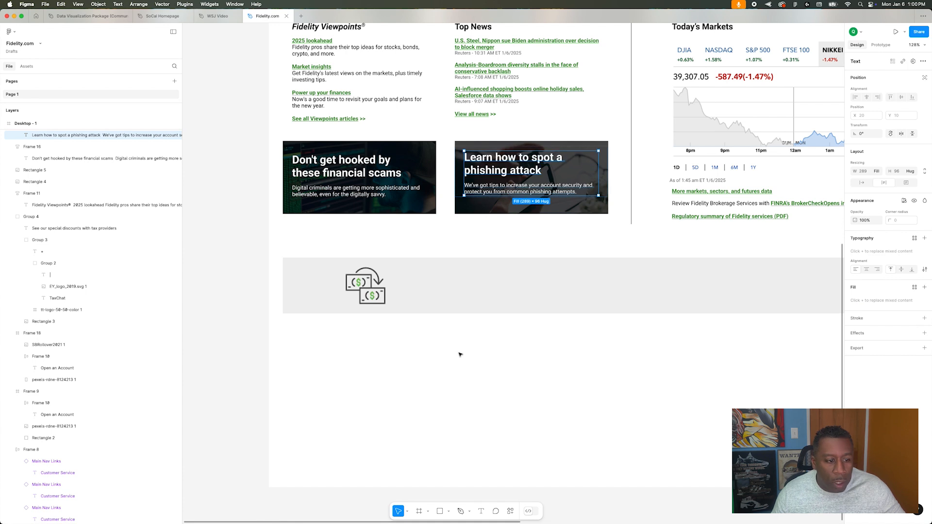
- Add the heading "Clarity for your old 401(k)" in the strip beside the money icon
key("t")
key("super+Tab")
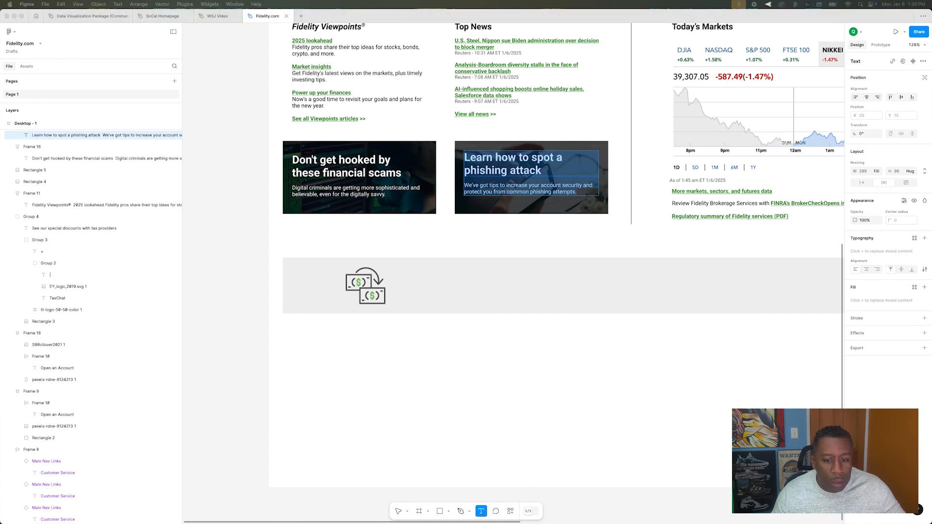
key("super+Tab")
left_click(437, 288)
type("Clarity for your old 401(k)")
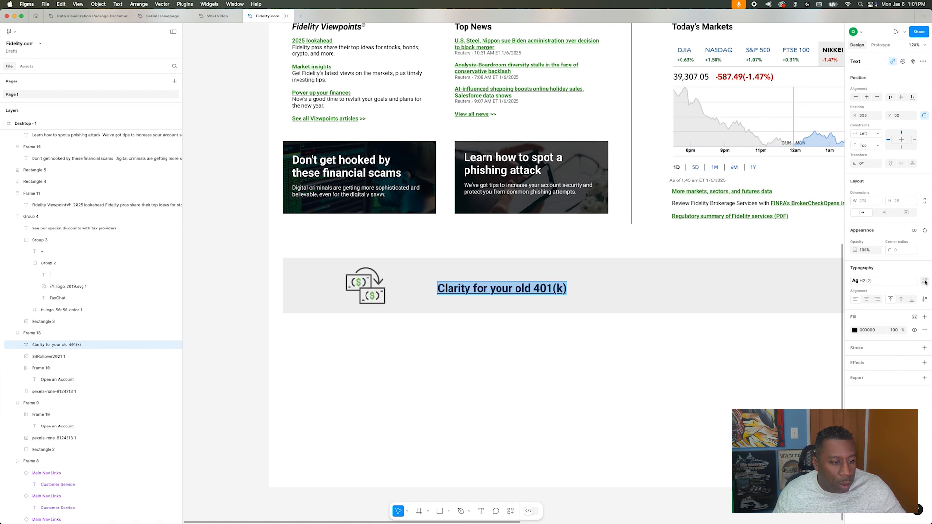
- Detach the strip heading from the H2 style and set it to Roboto Light, size 40
left_click(924, 282)
left_click(904, 293)
left_click(908, 320)
key("super+u")
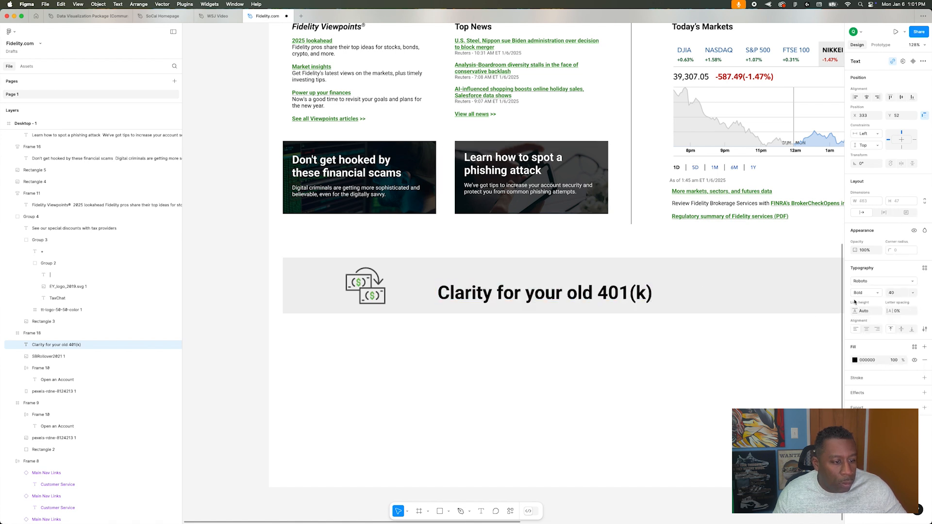
left_click(867, 293)
left_click(872, 258)
- Move the 401(k) heading close to the money icon and align it vertically with the icon
left_click_drag(593, 295, 575, 287)
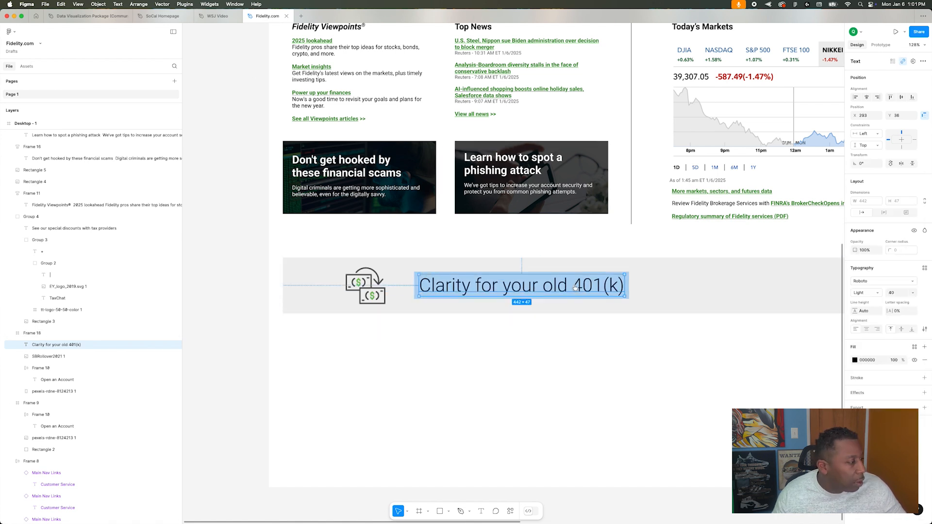
left_click(555, 266)
key("Escape")
key("Escape")
left_click_drag(449, 288, 448, 292)
key("super+z")
key("super+z")
left_click(476, 339)
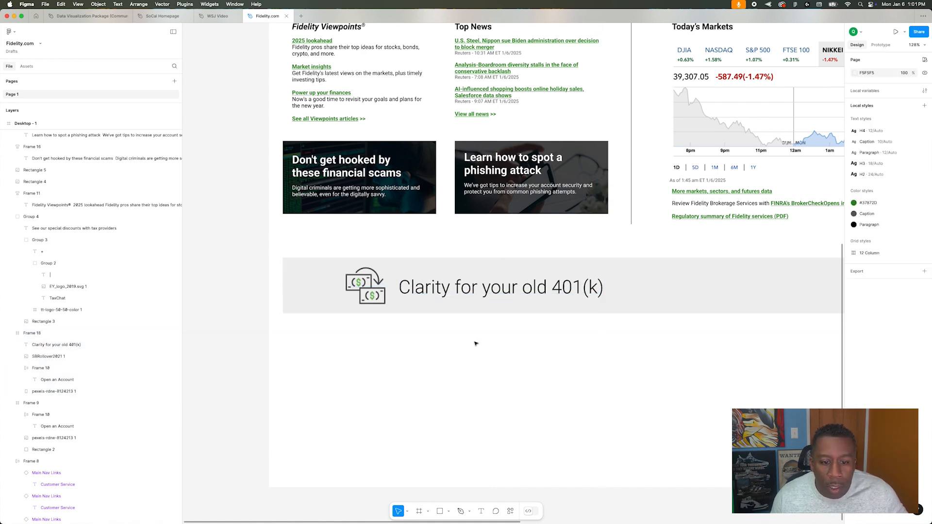
- Add "We'll guide you through each step and help you review your options for your rollover IRA." after the heading in Roboto Regular, size 16
scroll(476, 339, "down", 5)
scroll(651, 235, "up", 5)
key("super+v")
key("Return")
left_click(913, 293)
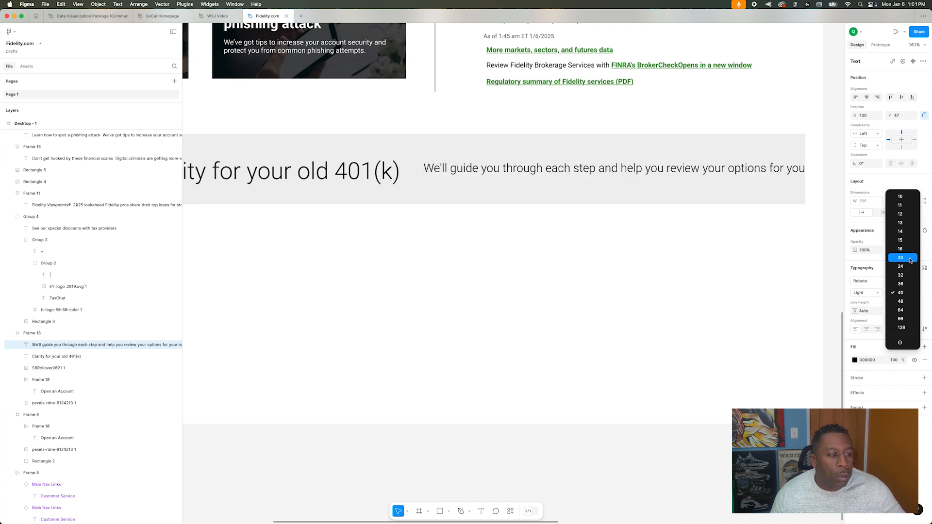
left_click(910, 250)
left_click(878, 293)
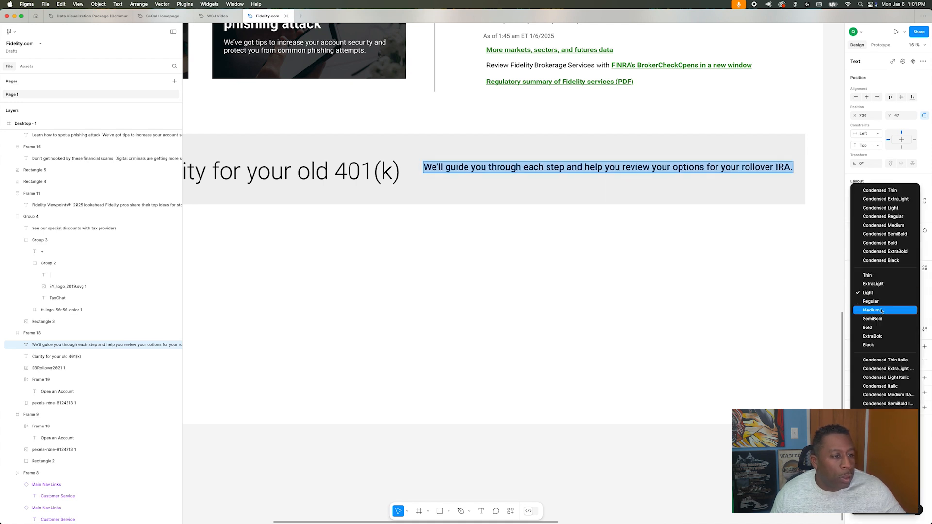
left_click(872, 301)
key("Escape")
- Shift the icon and heading toward the strip's left end and line up the description beside the heading
left_click_drag(499, 169, 491, 176)
scroll(492, 174, "down", 5)
scroll(353, 185, "right", 1)
left_click(296, 151)
left_click(264, 150, "shift")
left_click_drag(265, 150, 241, 151)
left_click_drag(442, 151, 428, 151)
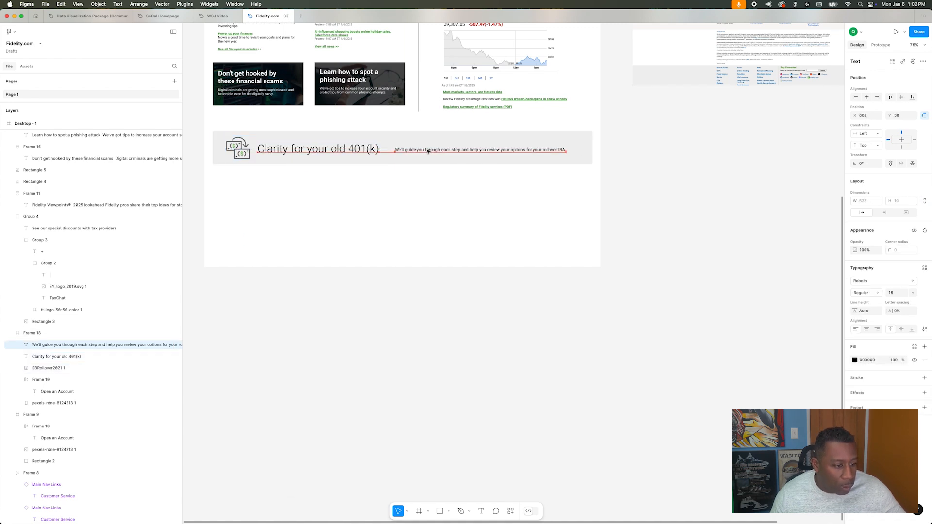
left_click(427, 212)
- Duplicate the vertical divider line, shorten the copy to 64 px and place it after the 401(k) heading
scroll(430, 212, "up", 4)
scroll(432, 210, "down", 1)
scroll(433, 211, "up", 3)
scroll(432, 211, "down", 1)
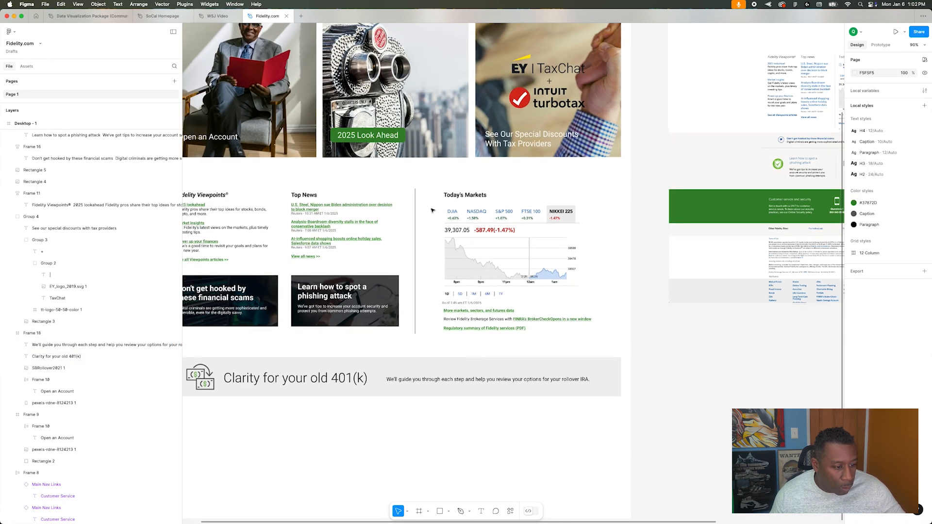
left_click(416, 323)
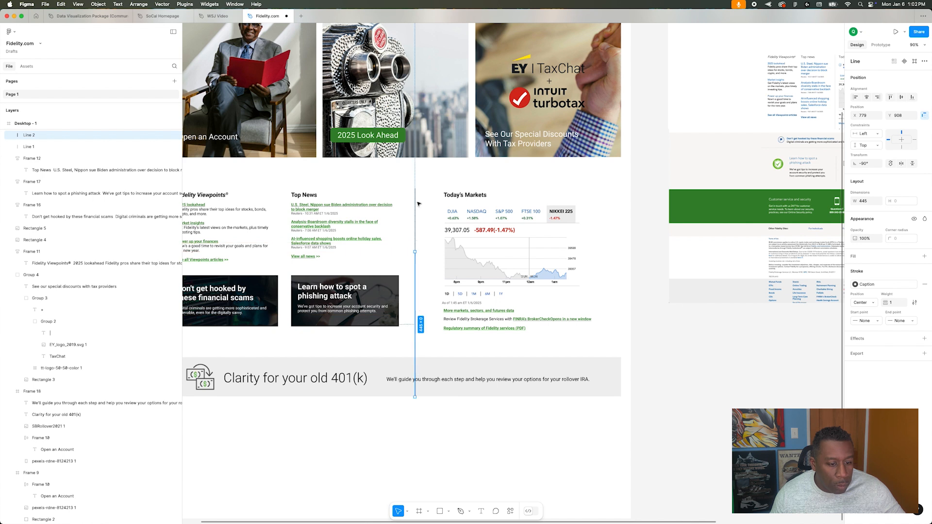
left_click_drag(417, 389, 374, 381)
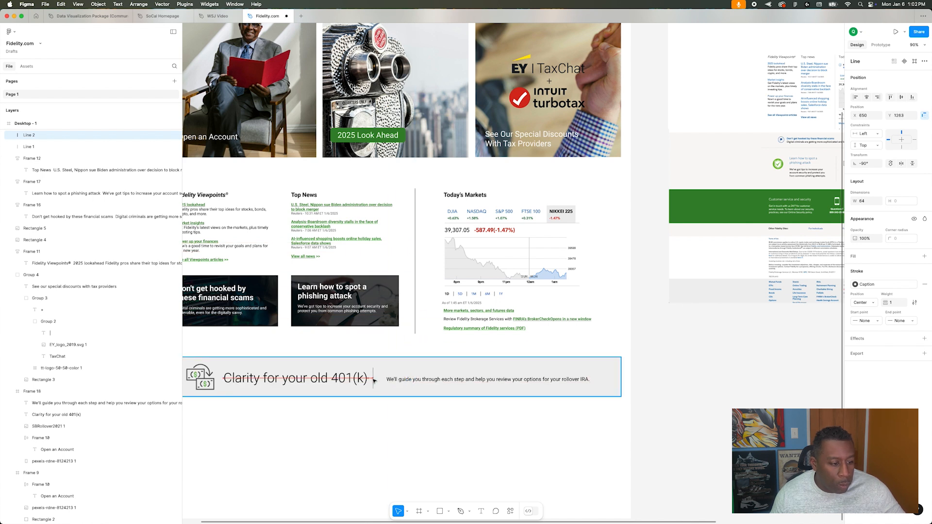
- Enlarge the rollover description to size 20 and wrap it onto two lines in a 646 px wide box centred vertically in the strip
left_click(73, 403)
left_click(903, 293)
left_click(903, 302)
left_click_drag(646, 382, 607, 383)
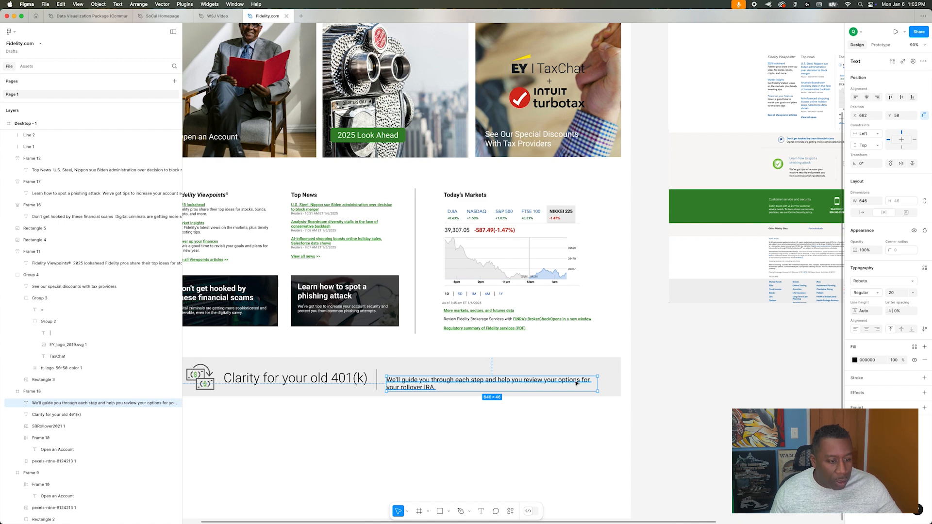
left_click(575, 443)
scroll(576, 442, "left", 4)
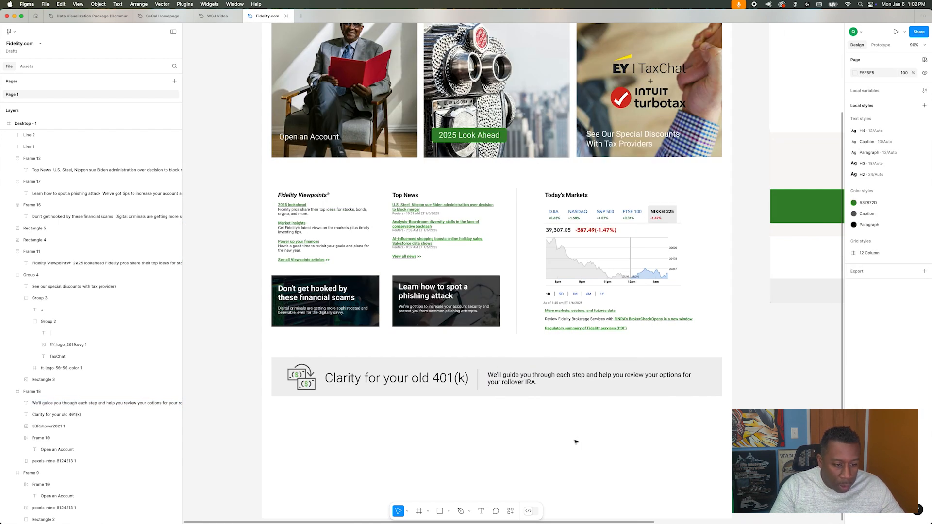
- Append "Learn More >>" to the rollover description and set it to size 14
left_click(534, 379)
double_click(411, 256)
double_click(411, 256)
key("Escape")
left_click(585, 383)
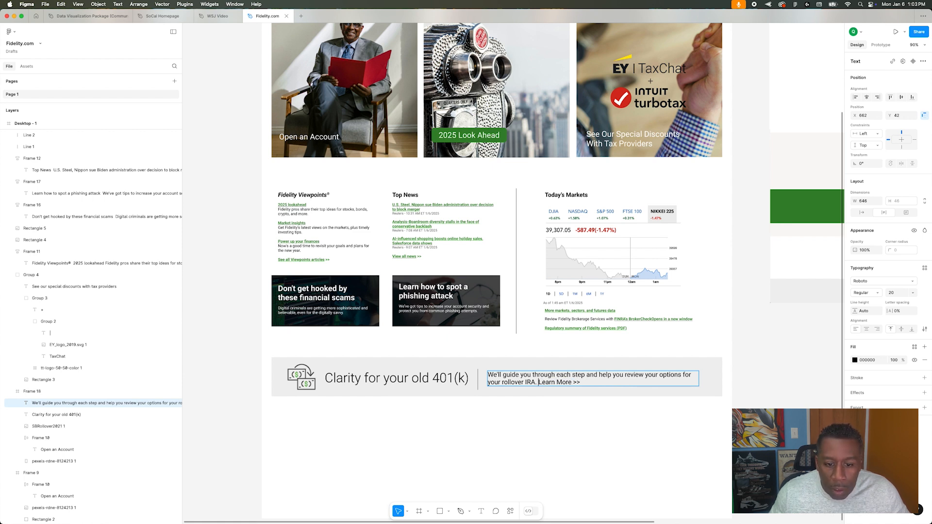
left_click(913, 294)
left_click(912, 266)
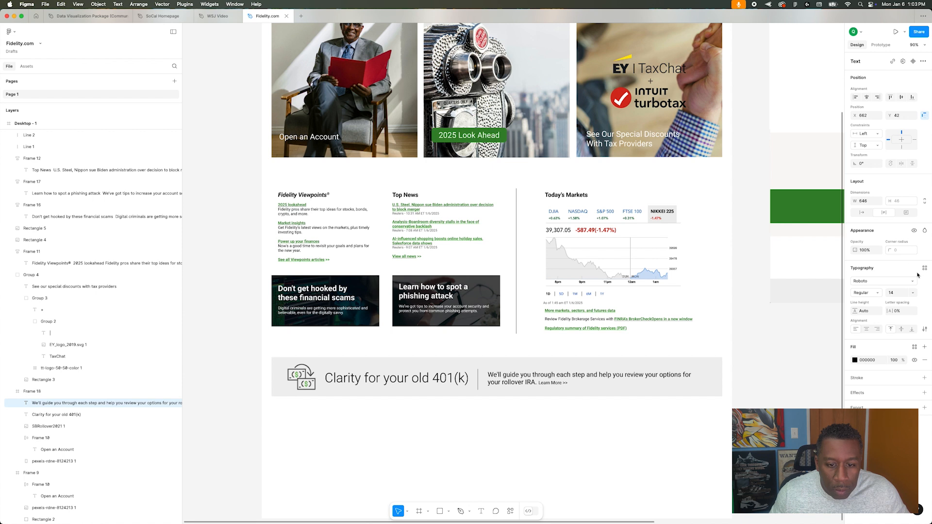
- Style the "Learn More >>" link with the Paragraph text style and green #37872D, then detach the text style and make it Bold
left_click(925, 268)
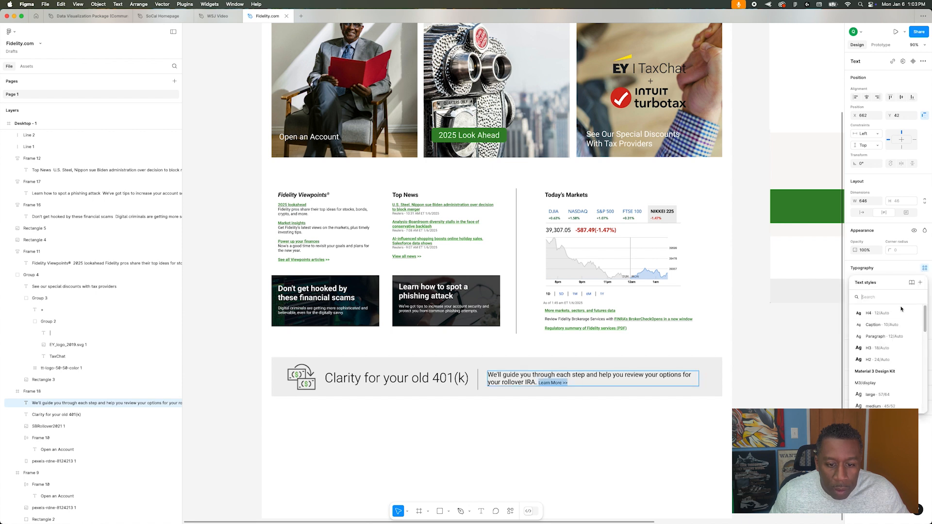
left_click(889, 338)
left_click(915, 317)
left_click(769, 366)
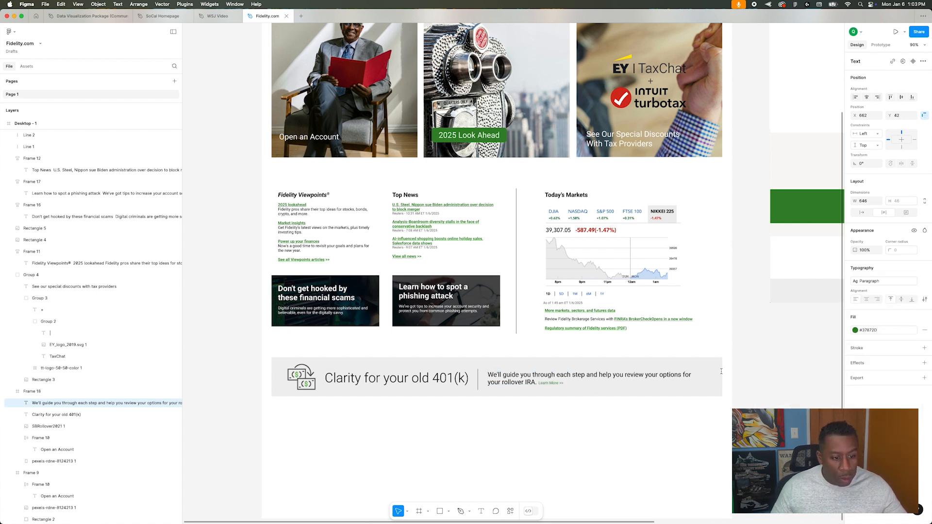
left_click(925, 281)
left_click(878, 293)
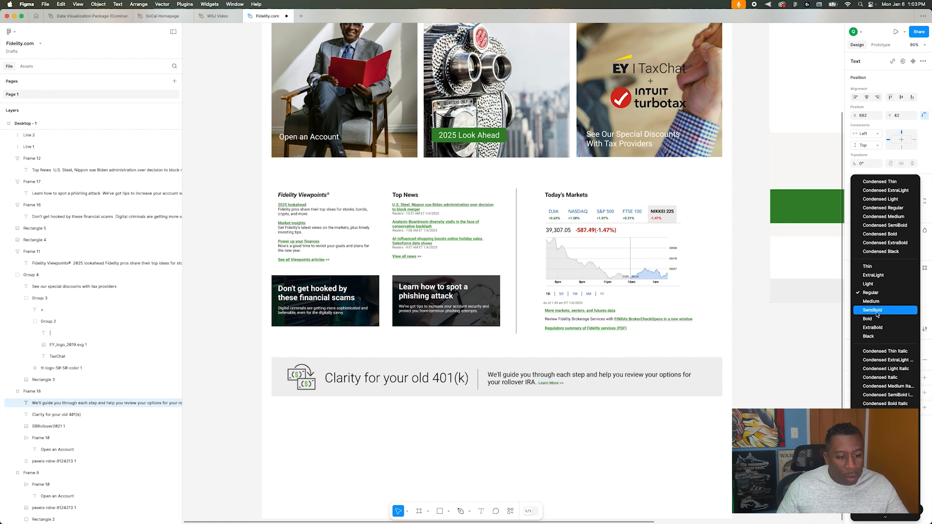
left_click(878, 319)
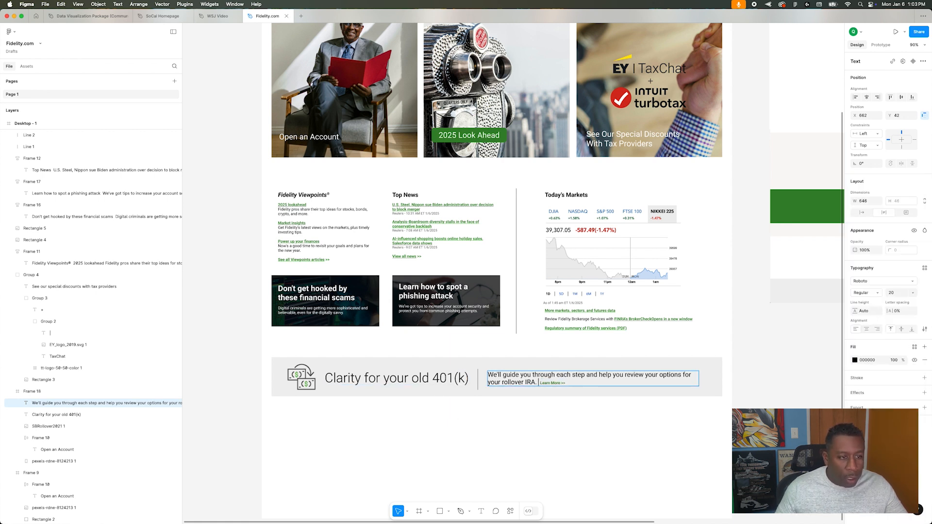
- Remove the "Learn More >>" link from the rollover description
left_click(234, 335)
double_click(550, 382)
triple_click(549, 383)
left_click_drag(566, 384, 547, 383)
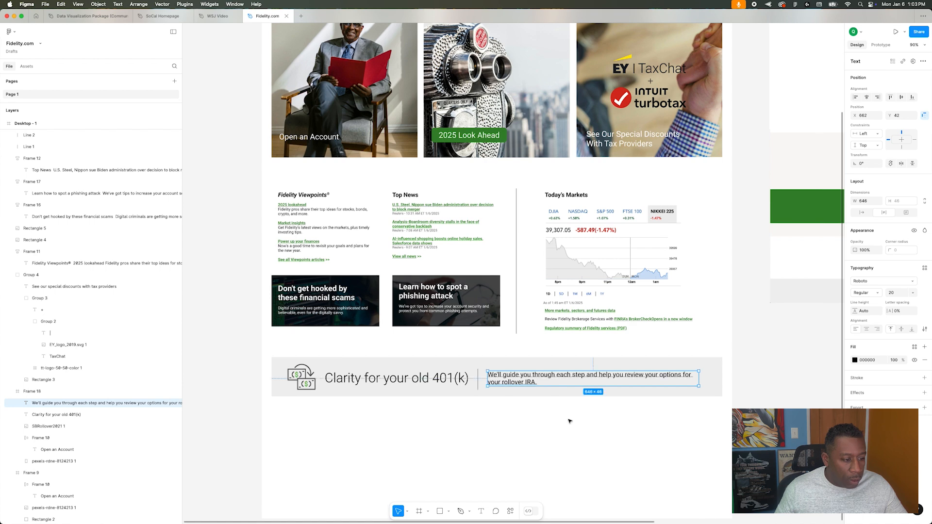
- Paste the green button into the 401(k) strip, relabel it "Learn More", and place it at the strip's right end
left_click(569, 390)
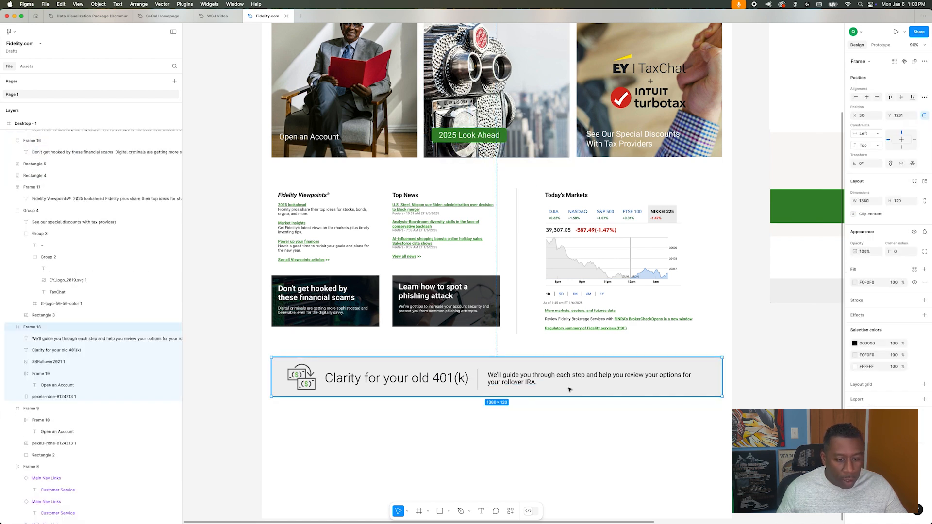
key("super+v")
double_click(314, 379)
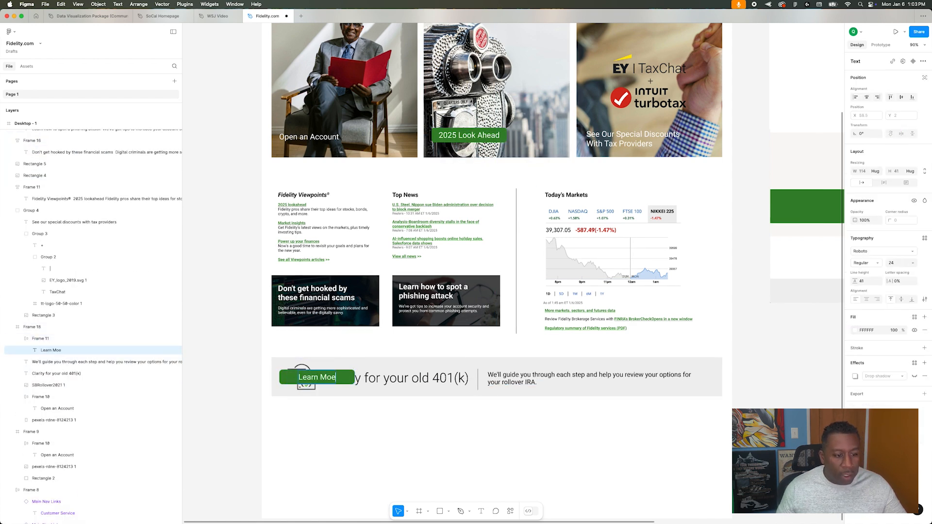
key("Escape")
left_click_drag(309, 382, 664, 380)
left_click(611, 380)
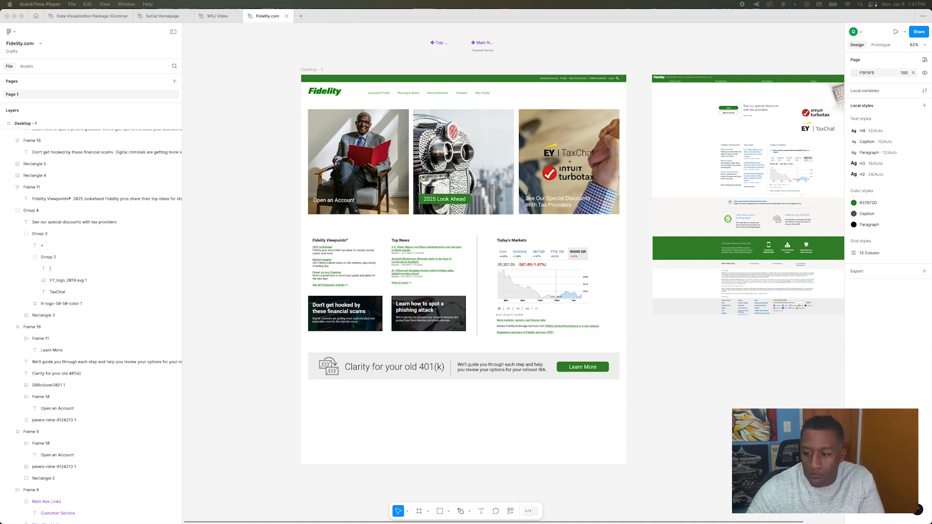
- Reduce the "Clarity for your old 401(k)" heading's font size and shift the vertical divider closer to the heading
left_click(239, 255)
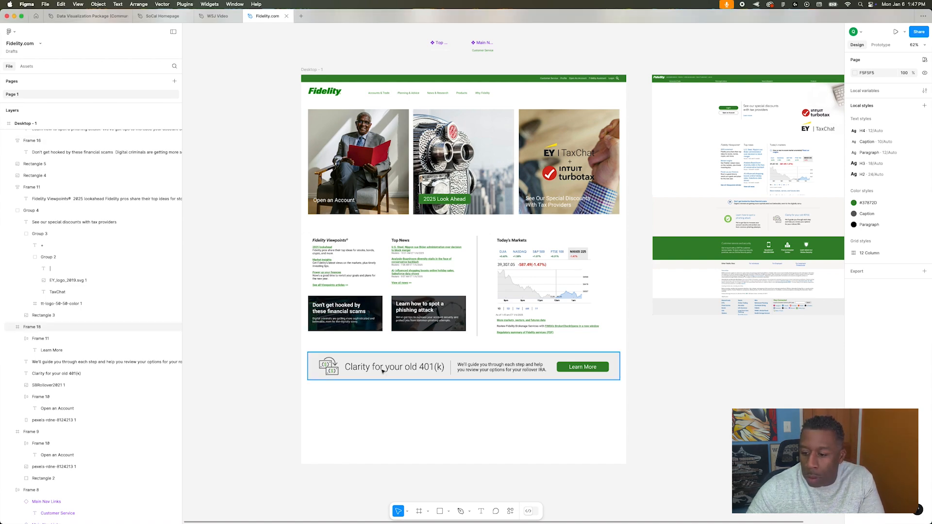
scroll(305, 238, "up", 6)
scroll(391, 368, "down", 5)
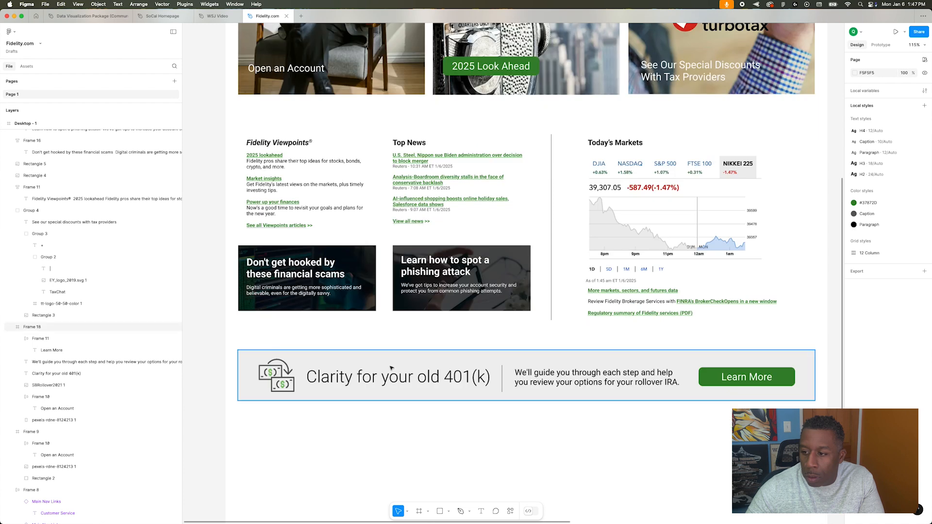
left_click(389, 376)
left_click(901, 293)
left_click(902, 364)
mouse_move(502, 381)
left_mouse_down()
mouse_move(491, 383)
mouse_move(503, 380)
left_mouse_up()
left_click(541, 413)
- Compare the original page's customer service and footer sections with the empty area below the redesigned 401(k) strip
scroll(542, 413, "down", 5)
scroll(544, 409, "right", 5)
scroll(628, 282, "up", 10)
scroll(627, 281, "down", 3)
scroll(628, 282, "down", 5)
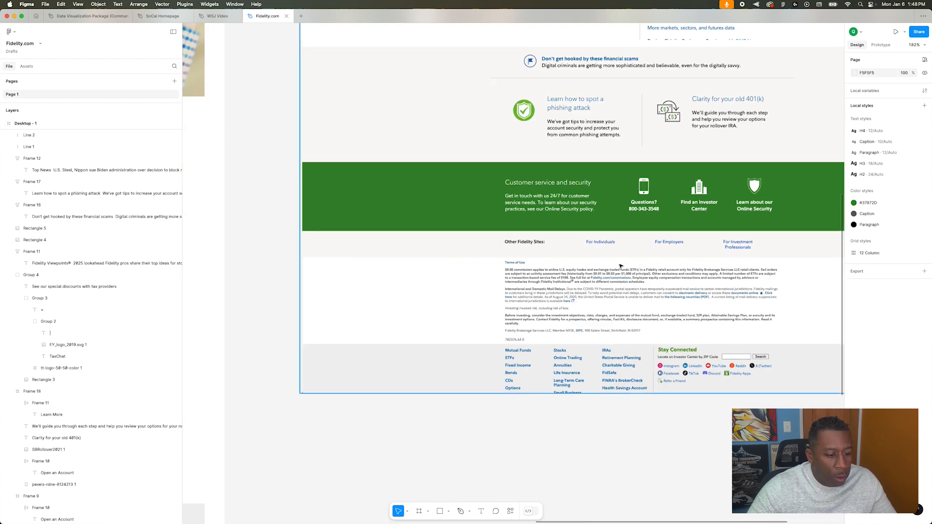
scroll(437, 316, "left", 8)
scroll(388, 345, "left", 5)
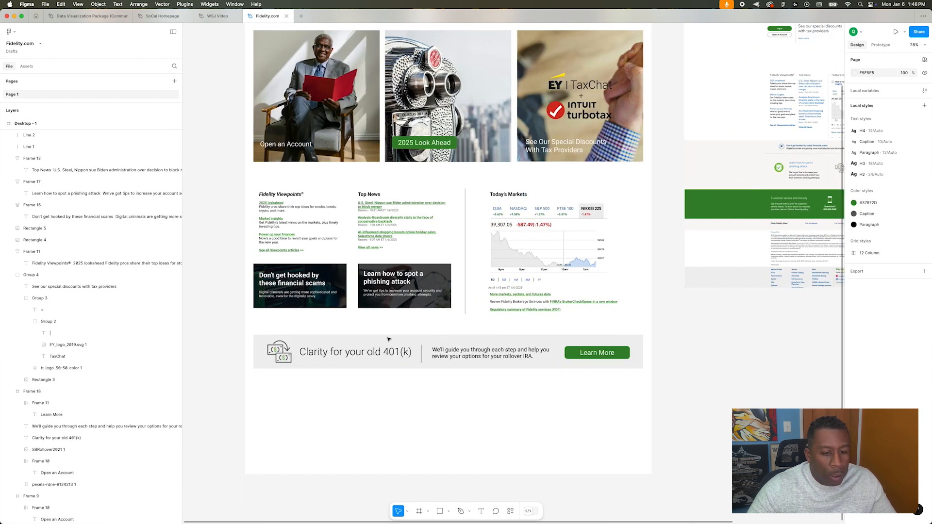
scroll(803, 213, "up", 6)
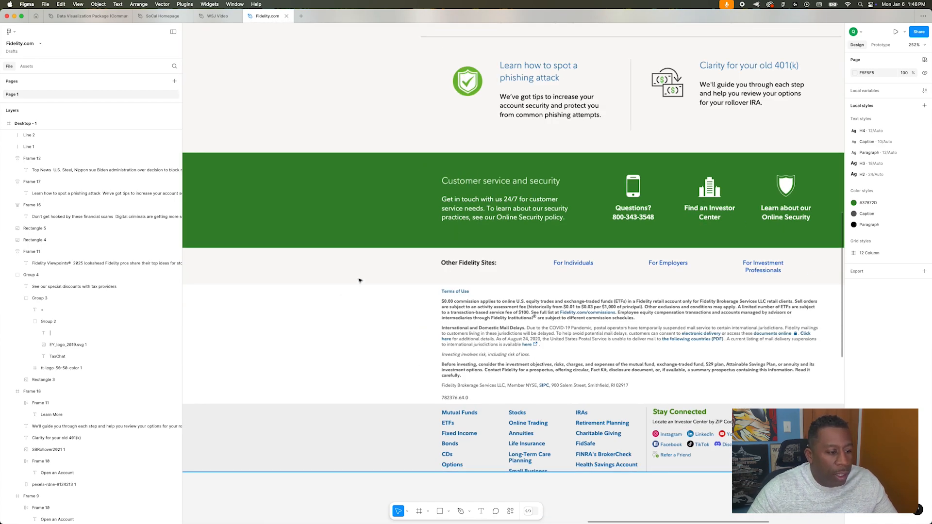
scroll(448, 238, "down", 8)
scroll(442, 271, "left", 3)
scroll(441, 303, "up", 6)
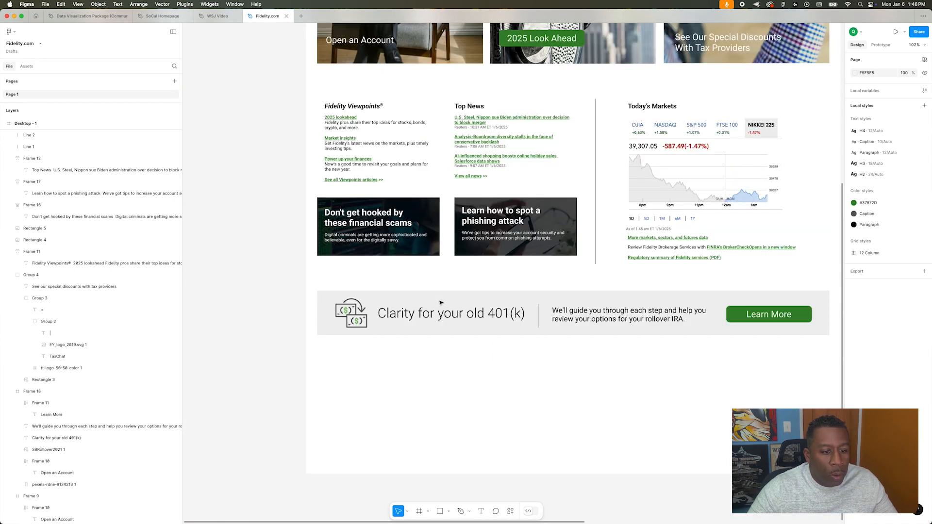
scroll(441, 303, "down", 5)
left_click(521, 397)
scroll(520, 397, "up", 1)
scroll(525, 392, "down", 2)
- Search the Material 3 Design Kit assets for "phone" and browse the kit's icons
left_click(26, 66)
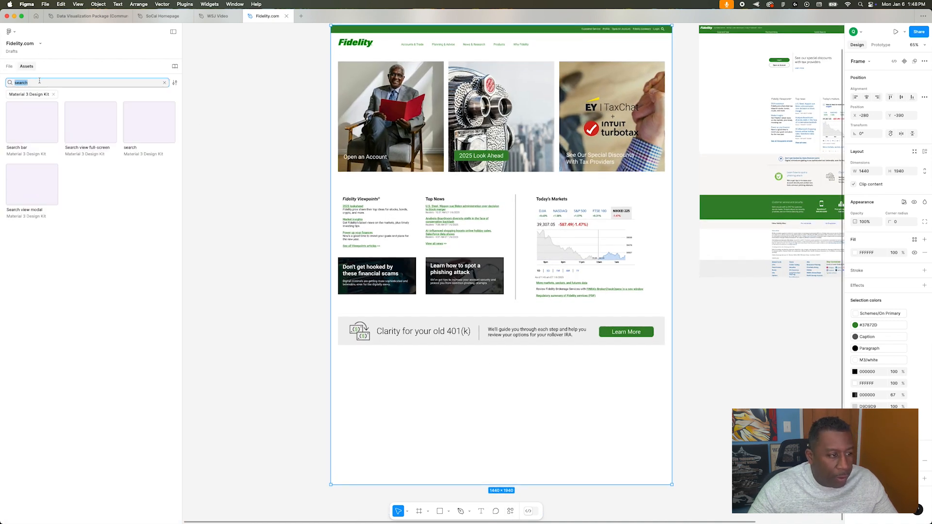
type("phone")
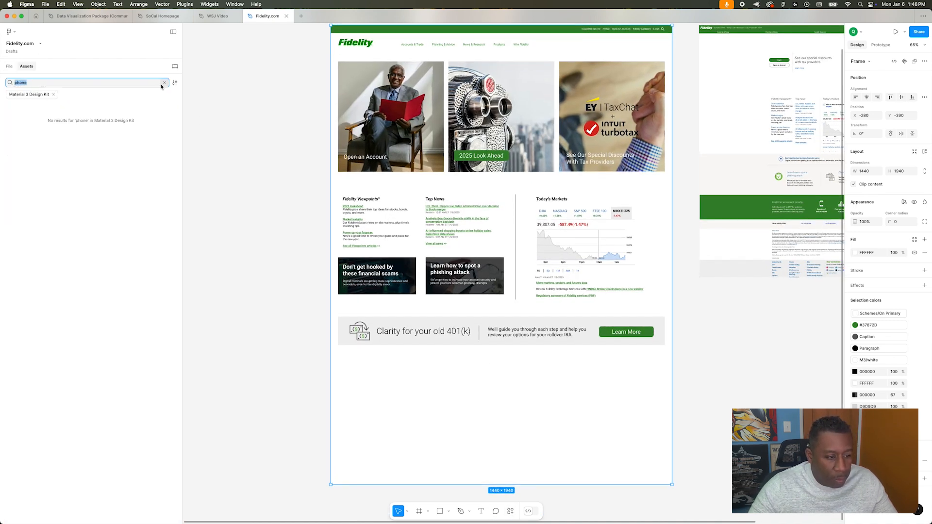
left_click(164, 83)
scroll(111, 259, "down", 20)
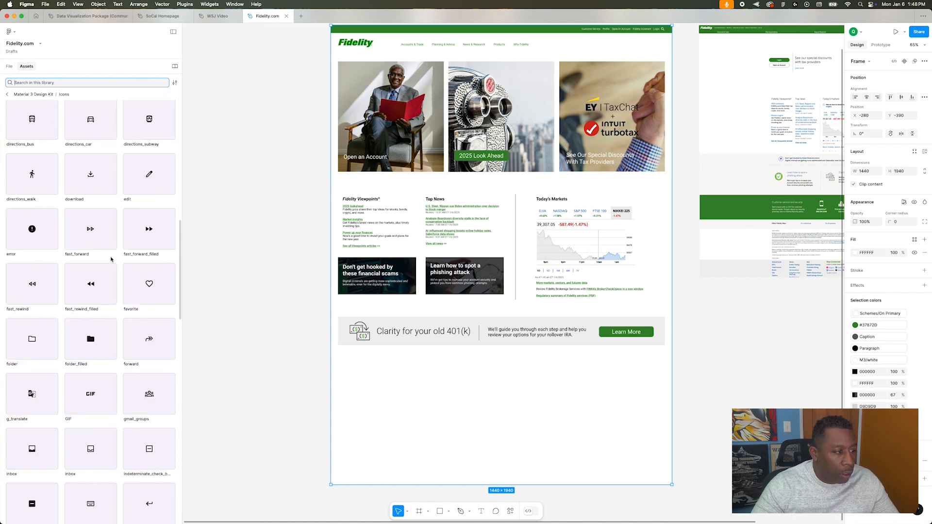
scroll(110, 260, "up", 20)
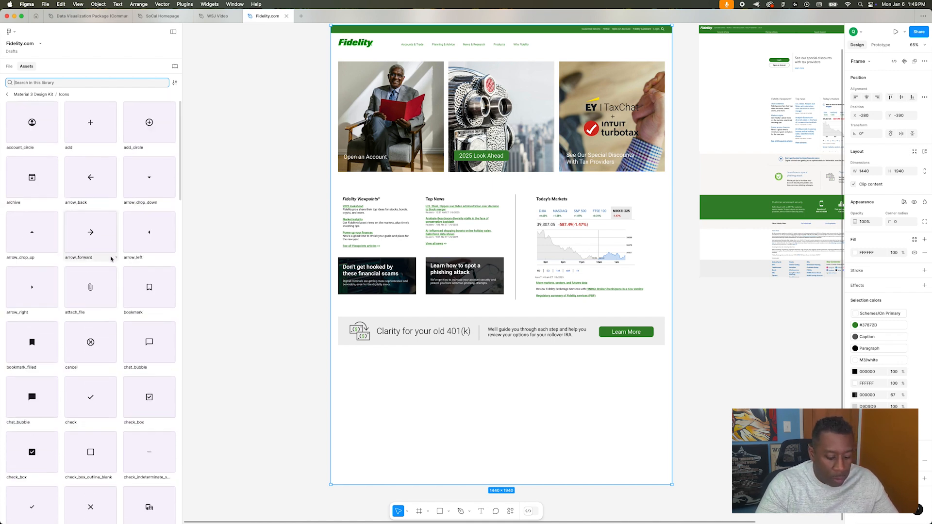
type("i")
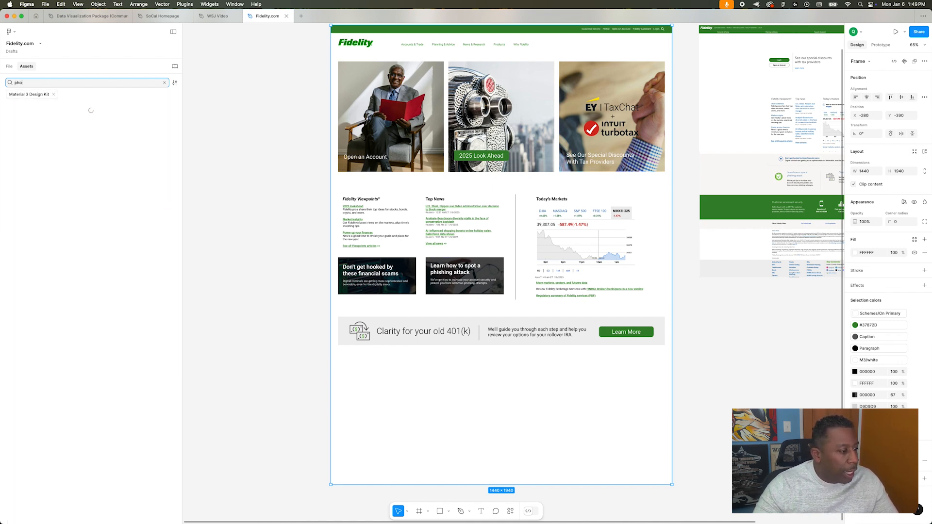
key("BackSpace")
key("BackSpace")
key("BackSpace")
key("BackSpace")
- Switch to Chrome, open thenounproject.com in a new tab, and search its icons for "phone"
left_click(279, 106)
left_click(707, 507)
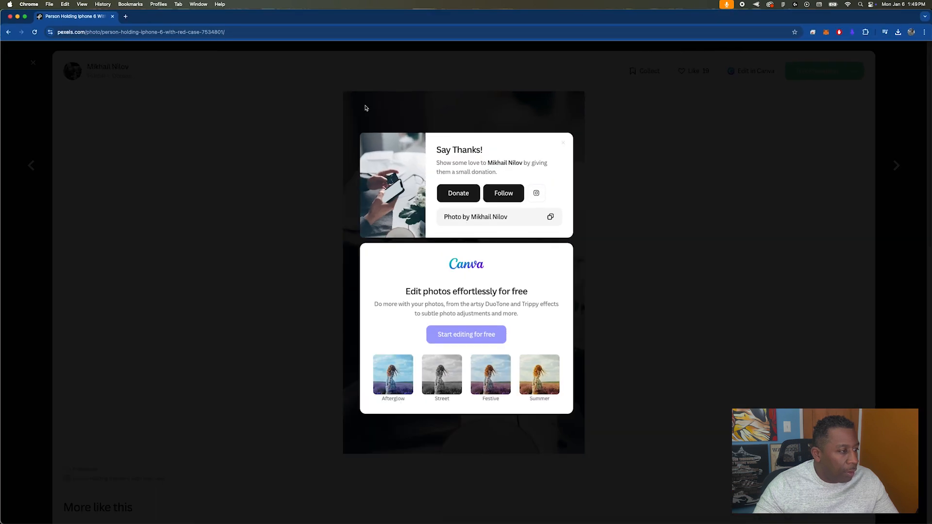
left_click(125, 16)
type("thenounproject.com")
key("Return")
left_click(406, 172)
type("phone")
key("Return")
- Download the solid black smartphone icon under the free "Attribution required" option
left_click(531, 203)
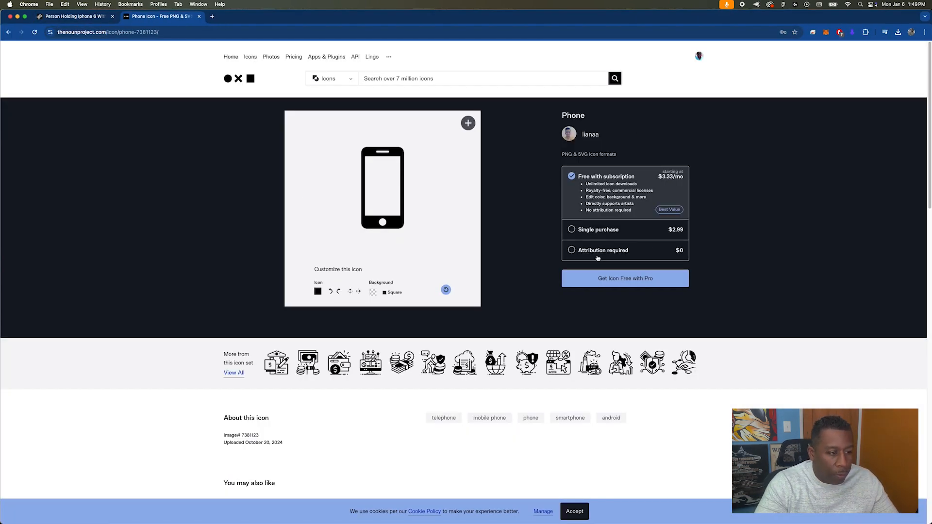
left_click(614, 253)
left_click(616, 261)
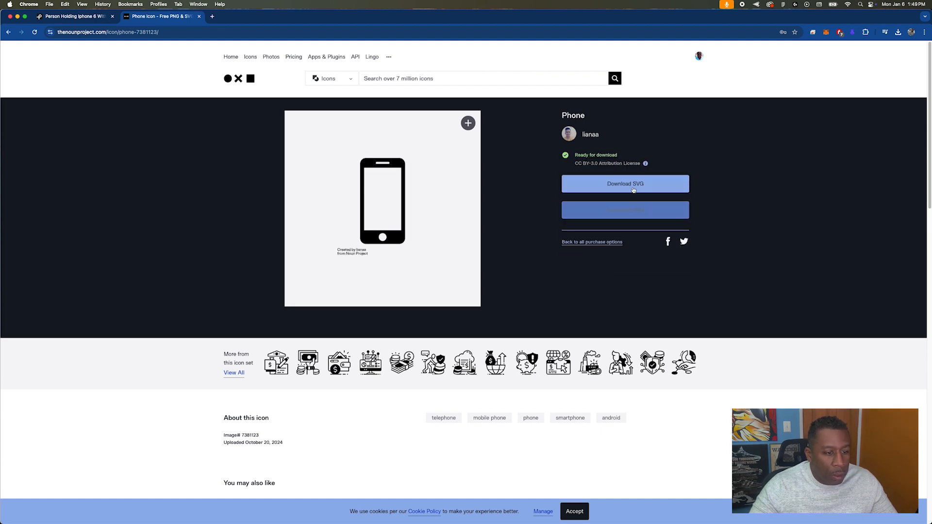
left_click(619, 211)
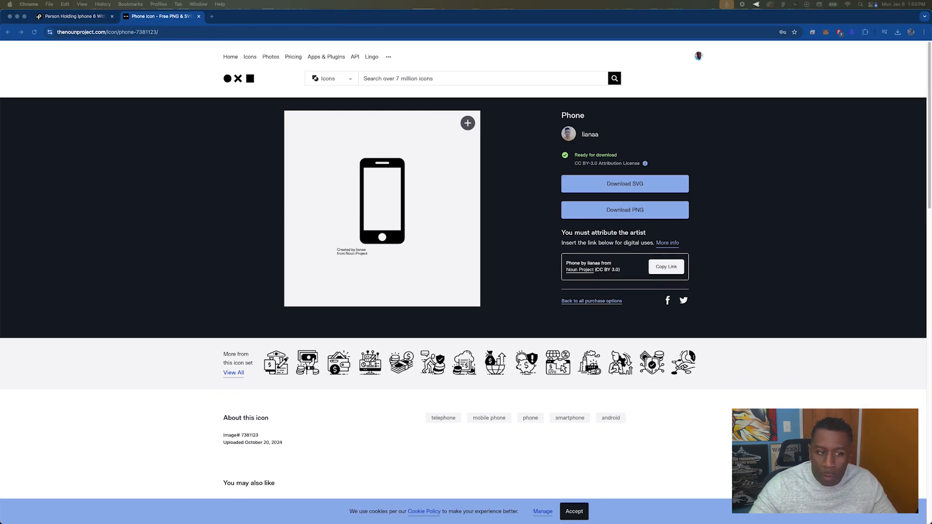
- Restore the group of 13 recently closed tabs from the browser history
key("F11")
key("F11")
key("super+Tab")
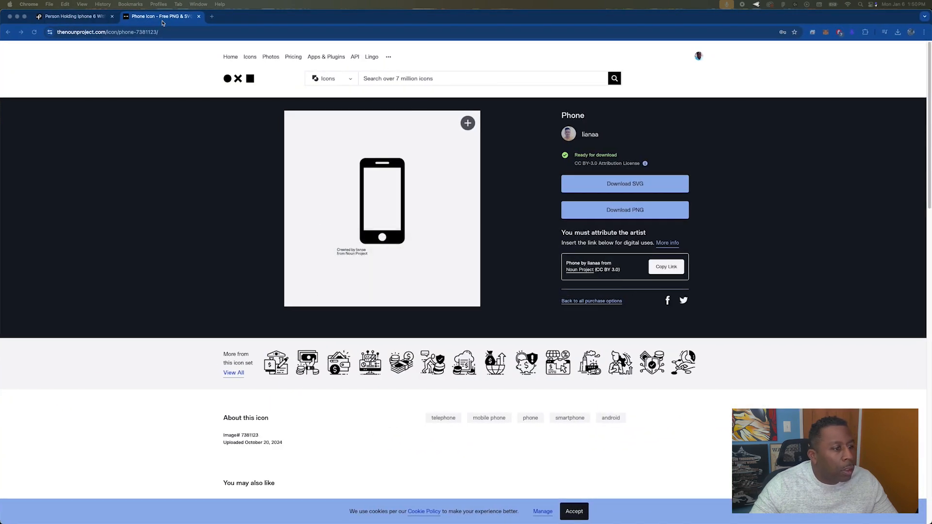
left_click(103, 4)
mouse_move(154, 119)
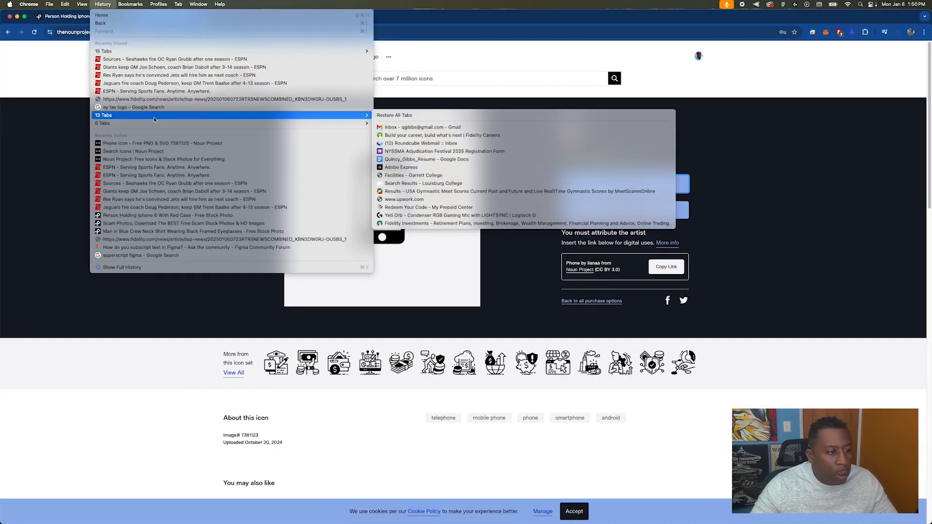
left_click(442, 118)
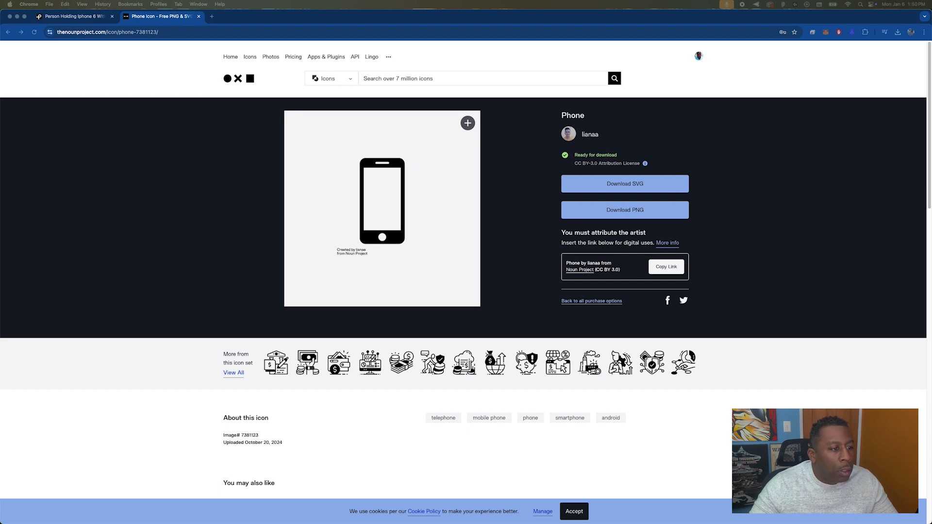
- Search the Noun Project icons for "buildings"
left_click(430, 78)
type("buildings")
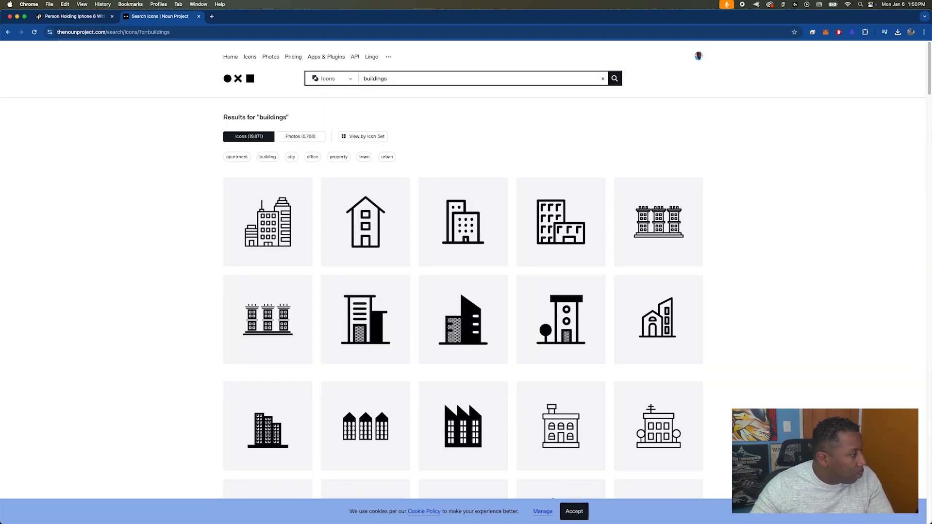
left_click(569, 120)
- Switch to Figma and compare the original page's customer service icons with the icon style in the redesigned 401(k) strip
key("super+Tab")
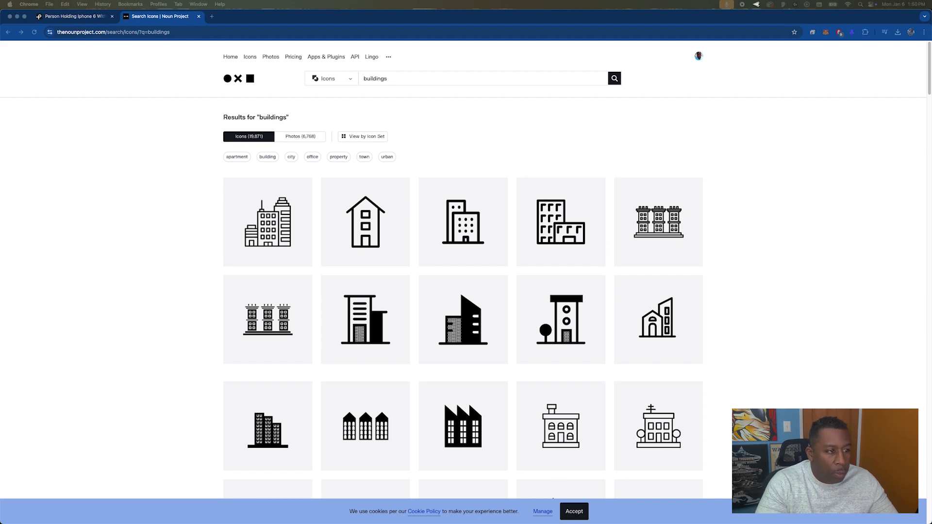
key("super+Tab")
key("super+Tab")
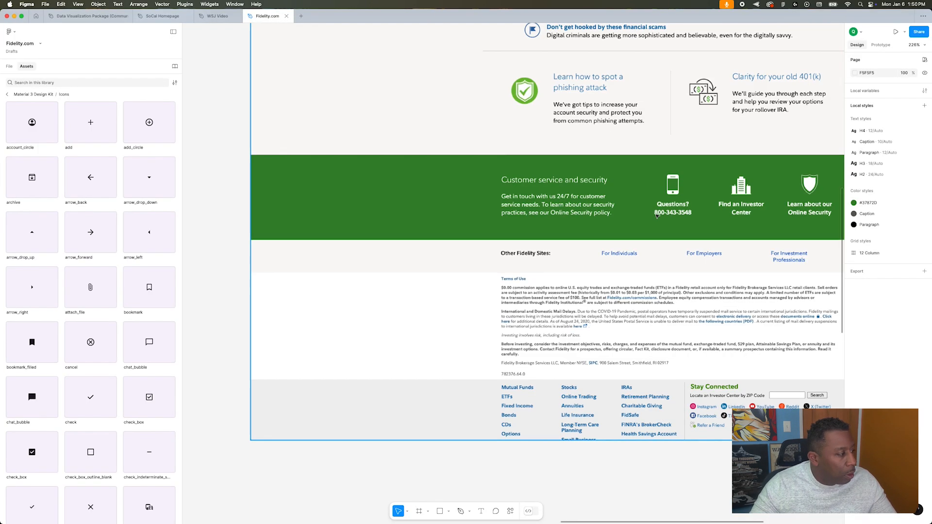
scroll(430, 209, "up", 5)
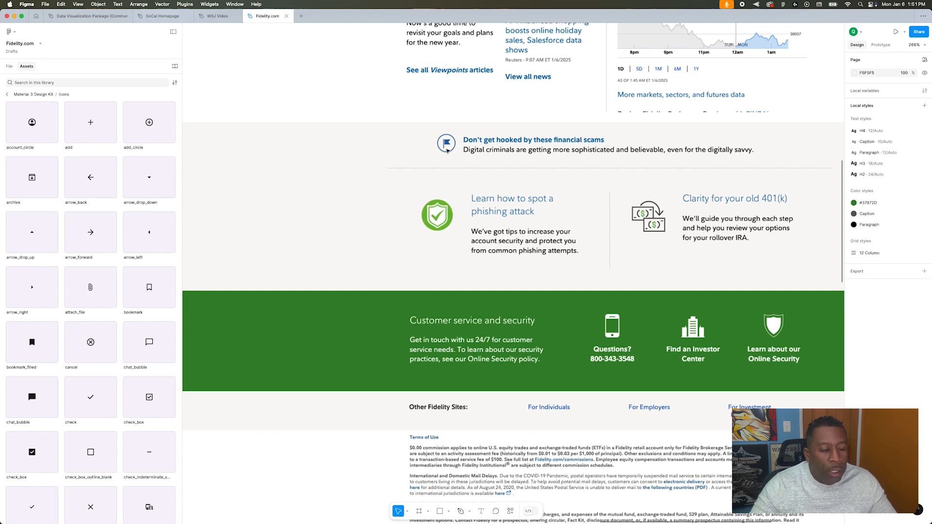
scroll(630, 231, "right", 1)
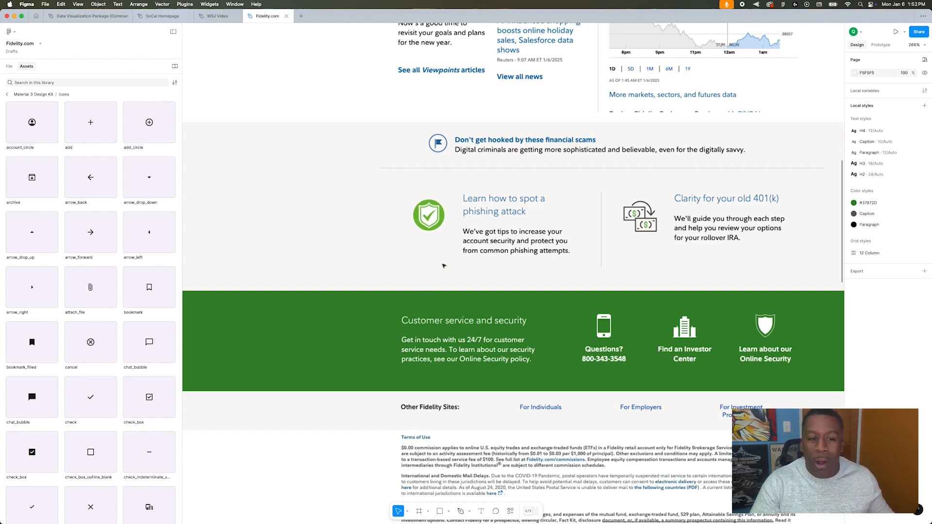
scroll(452, 268, "up", 3)
scroll(456, 270, "down", 3)
scroll(467, 271, "down", 5)
scroll(466, 271, "up", 5)
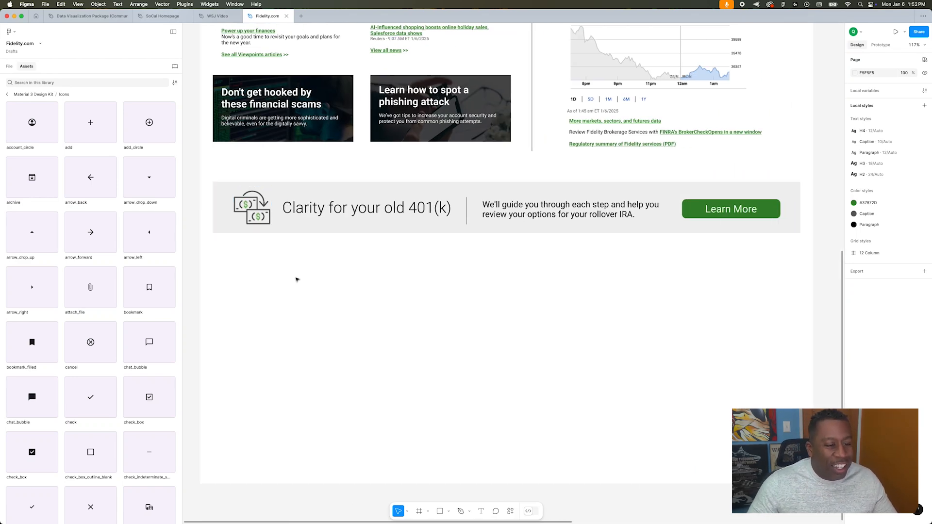
left_click(253, 215)
scroll(251, 214, "up", 10)
scroll(265, 221, "down", 9)
scroll(270, 224, "up", 3)
key("super+Tab")
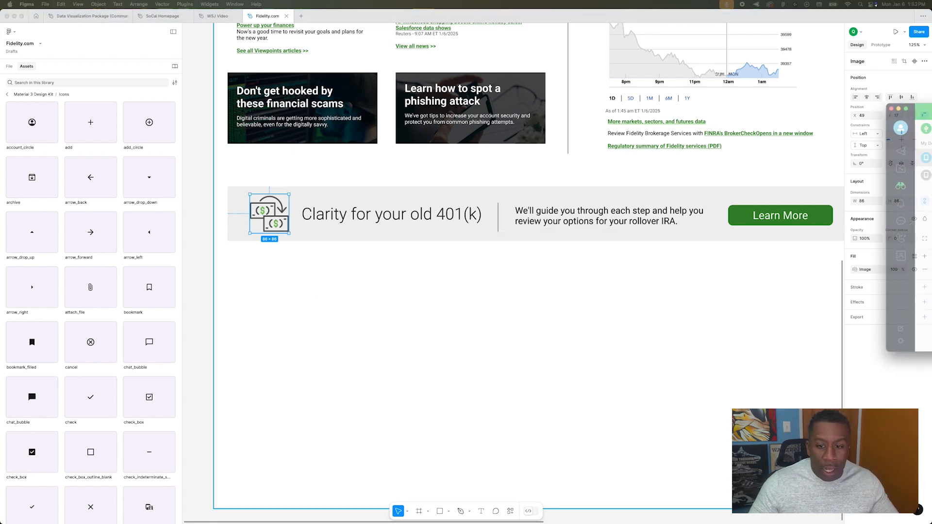
left_click(559, 289)
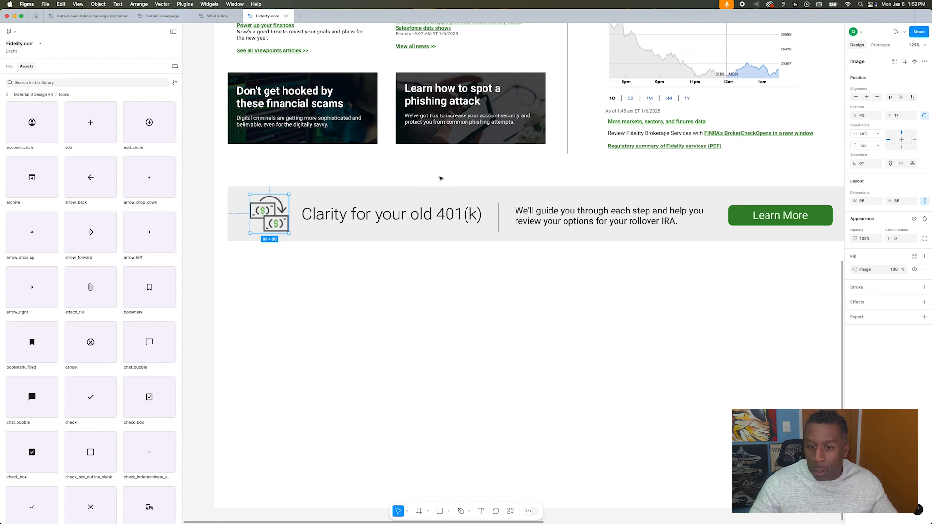
- Switch to Chrome and download the outlined domed office buildings icon as SVG under the free "Attribution required" option
key("super+Tab")
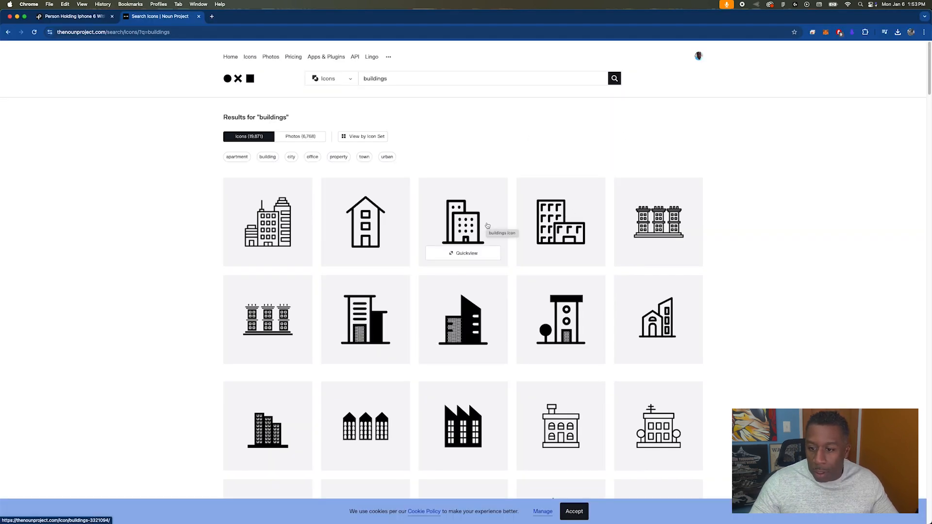
scroll(488, 225, "down", 15)
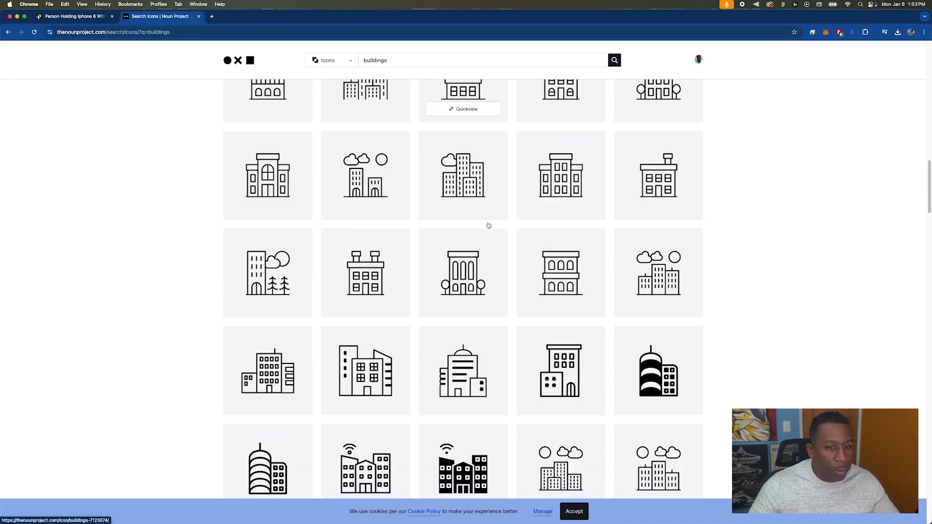
left_click(489, 226)
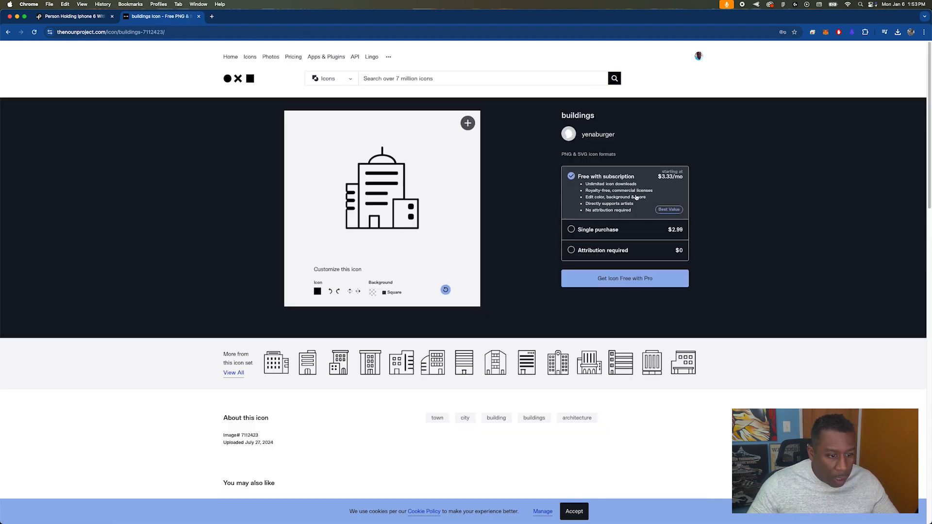
left_click(623, 264)
left_click(672, 184)
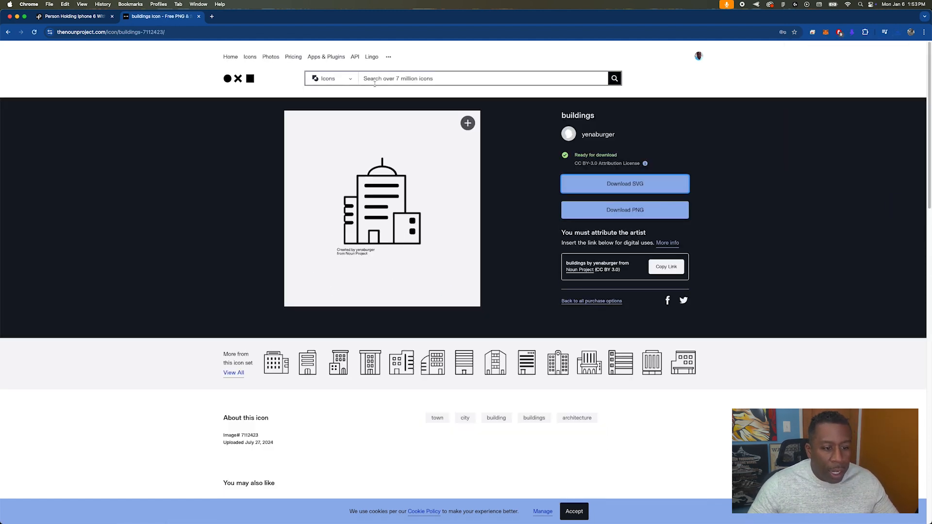
- Search the Noun Project icons for "security"
left_click(480, 82)
key("super+Tab")
key("Escape")
type("security")
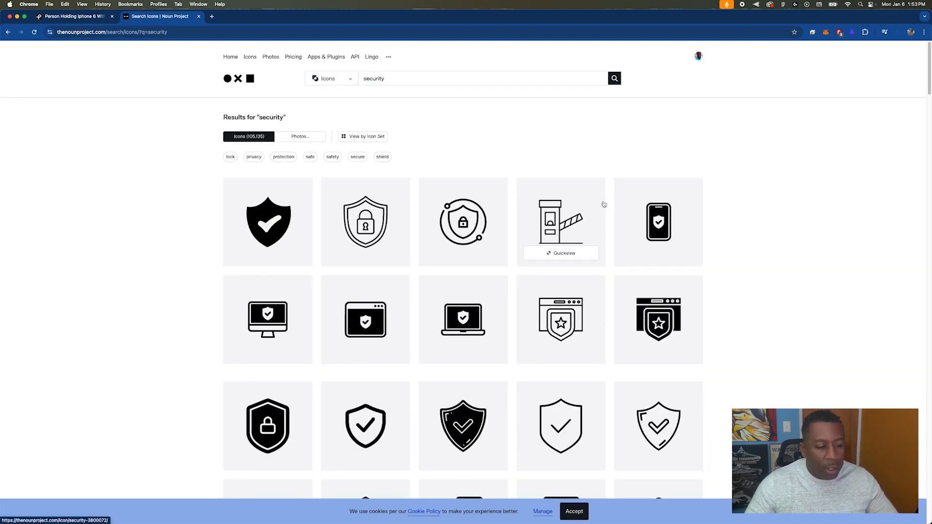
- Download the outlined shield with checkmark icon as SVG under the free "Attribution required" option
scroll(606, 314, "down", 2)
left_click(605, 314)
left_click(604, 252)
left_click(598, 261)
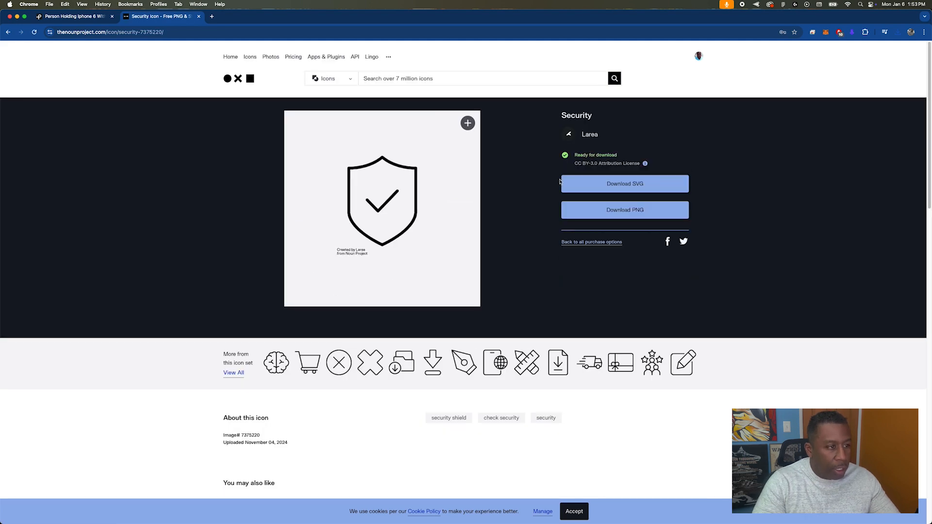
left_click(590, 184)
- Check the redesigned 401(k) strip in Figma, return to Chrome and search the Noun Project icons for "money"
left_click(17, 16)
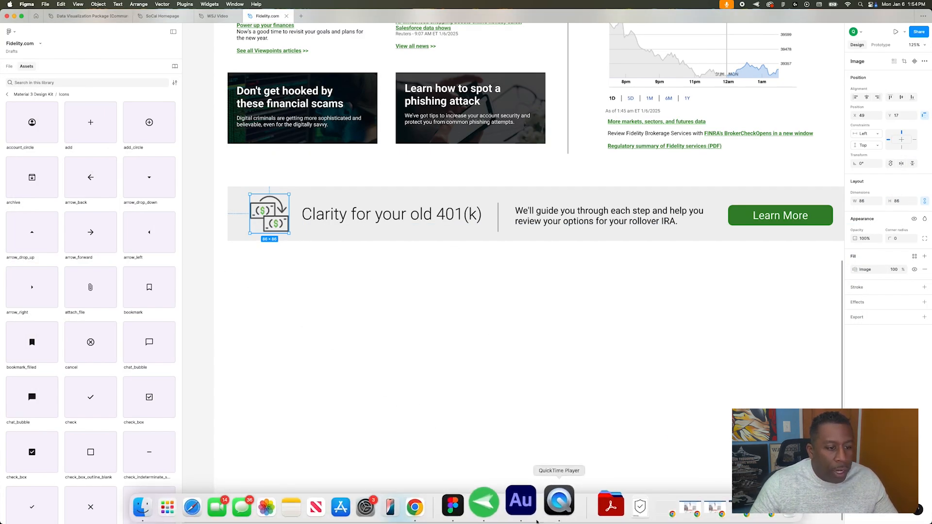
left_click(773, 515)
left_click(426, 78)
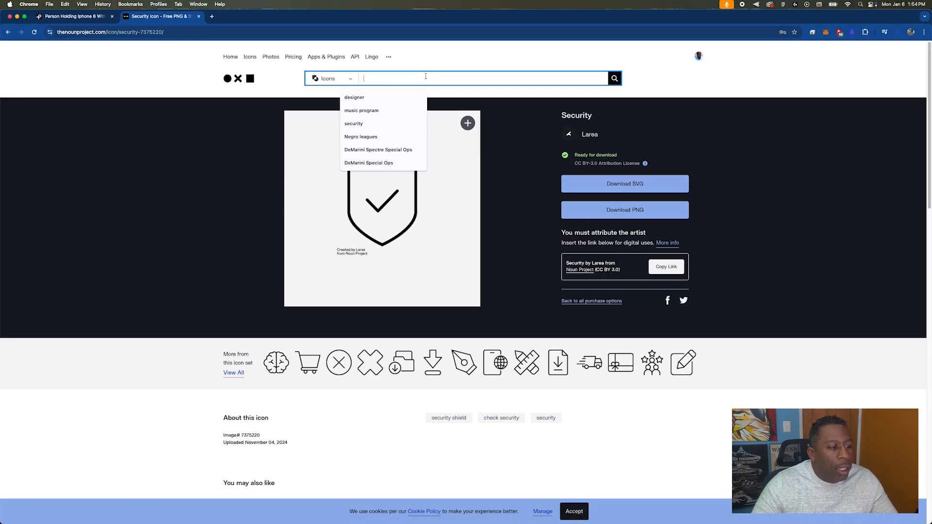
type("money")
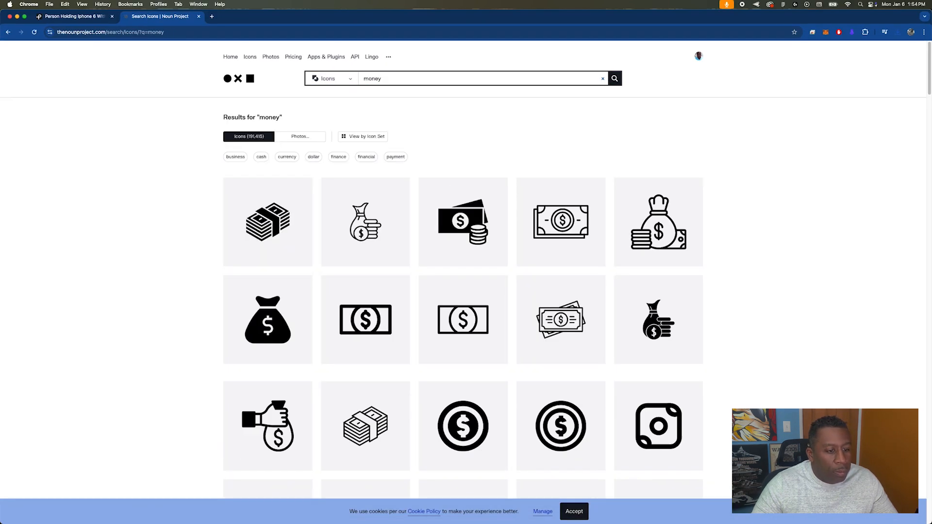
- Examine the outlined dollar banknote icon and its related icons, and return to the "money" search results
scroll(464, 262, "down", 1)
left_click(484, 277)
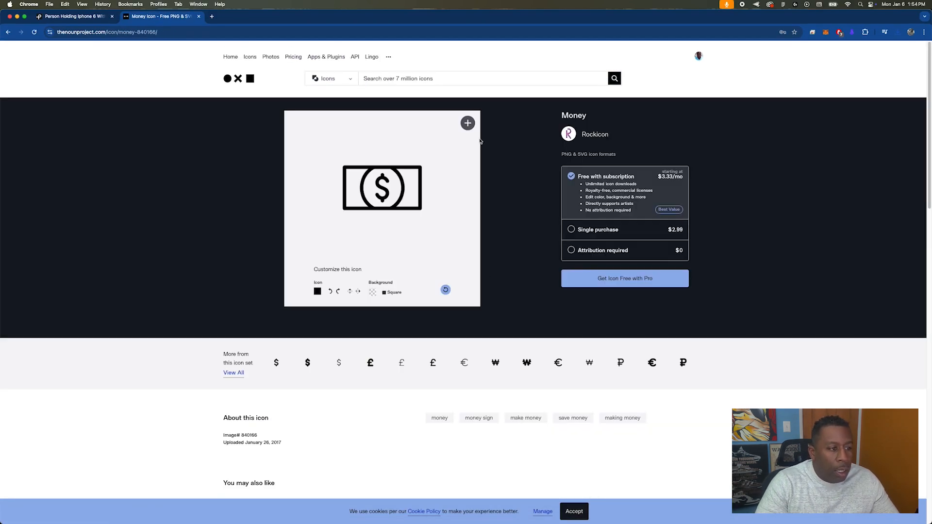
scroll(453, 235, "down", 17)
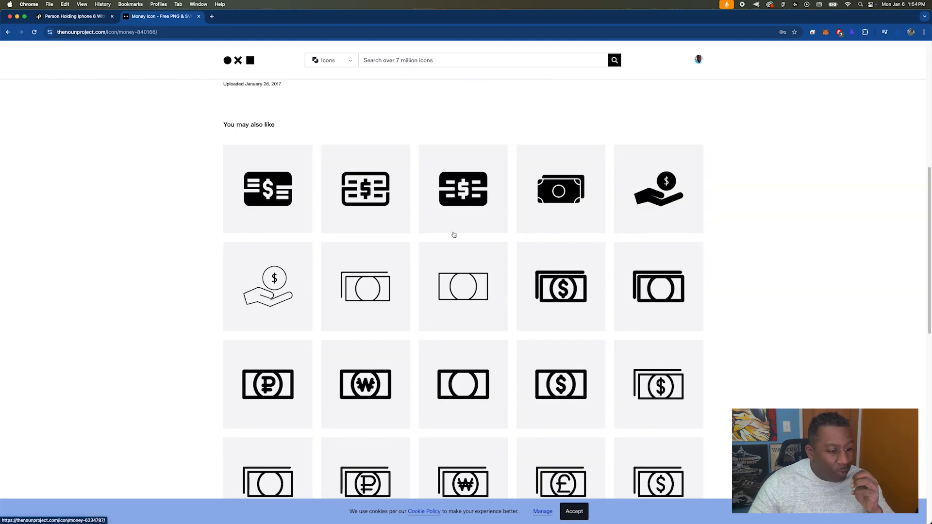
scroll(446, 232, "up", 17)
left_click(9, 32)
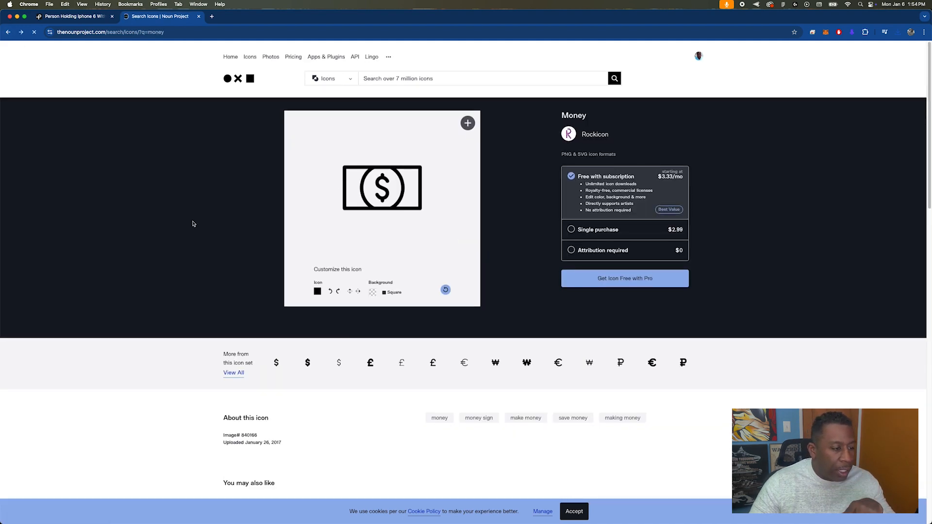
- Browse the Noun Project money results for a plain outlined banknote icon with a dollar sign
scroll(197, 226, "down", 15)
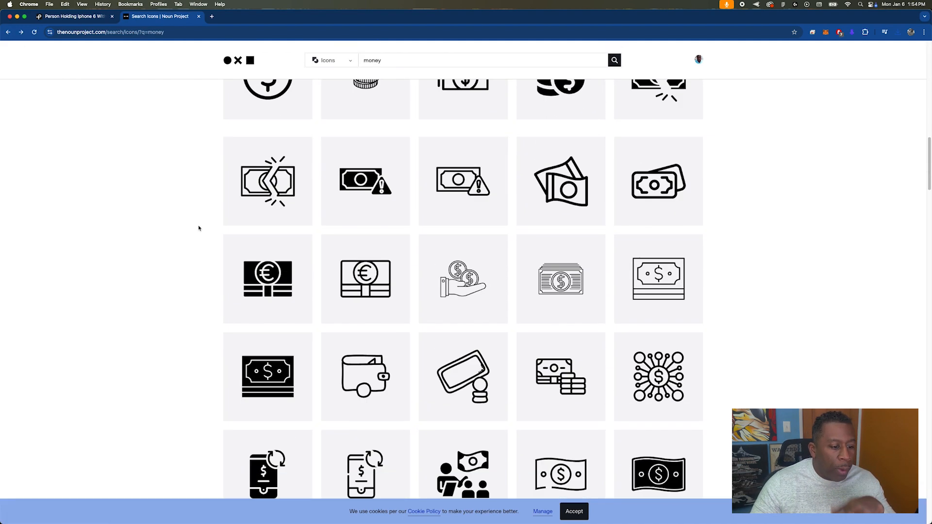
scroll(453, 330, "down", 20)
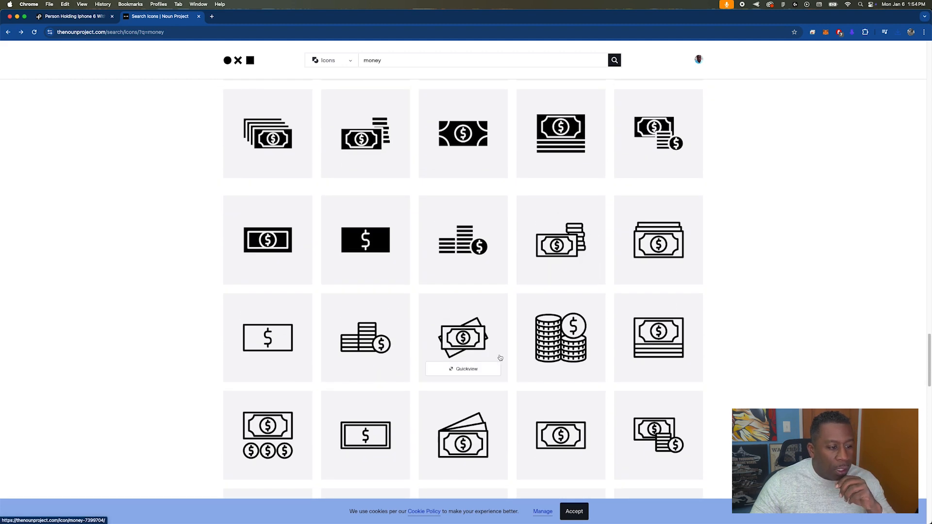
scroll(510, 311, "down", 5)
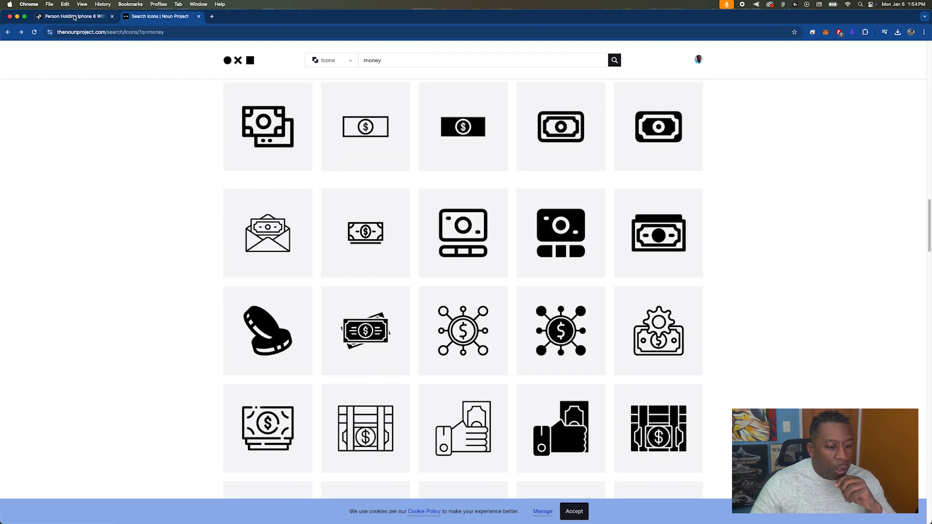
left_click(72, 16)
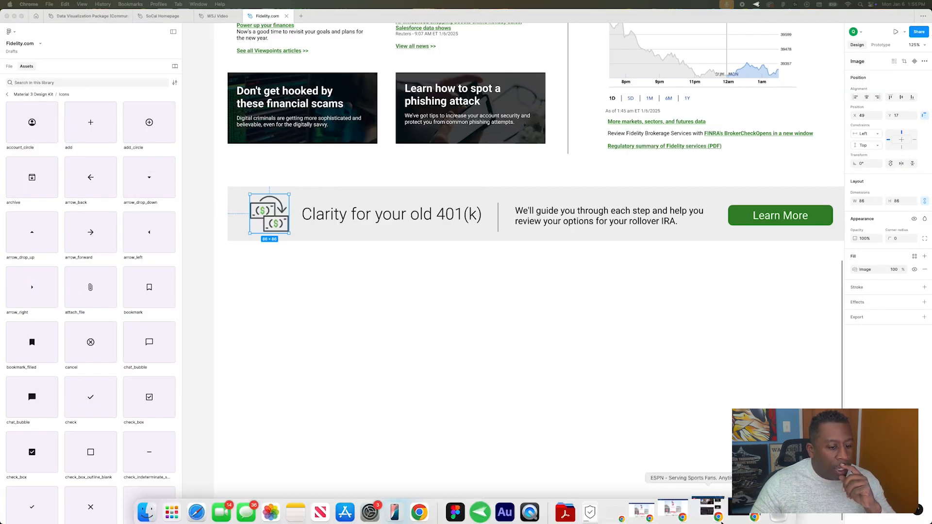
left_click(613, 506)
key("super+Tab")
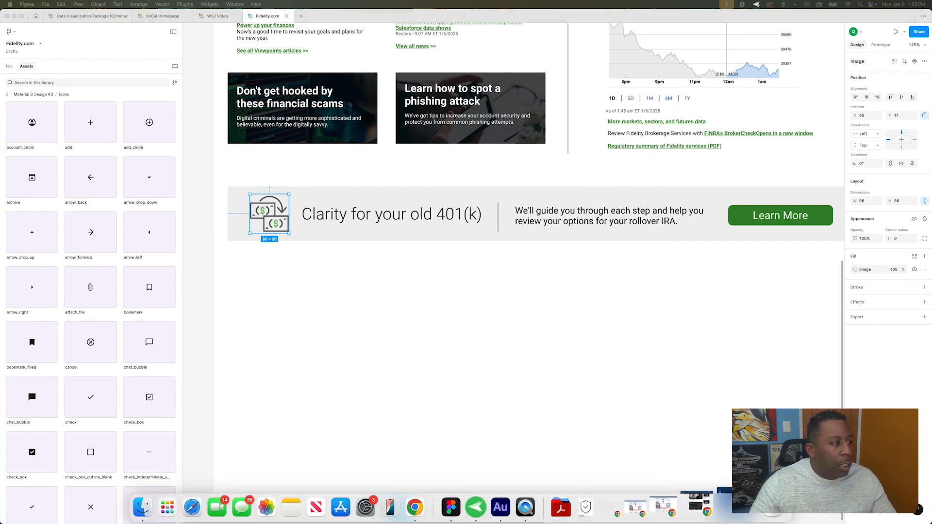
left_click(734, 503)
left_click(204, 104)
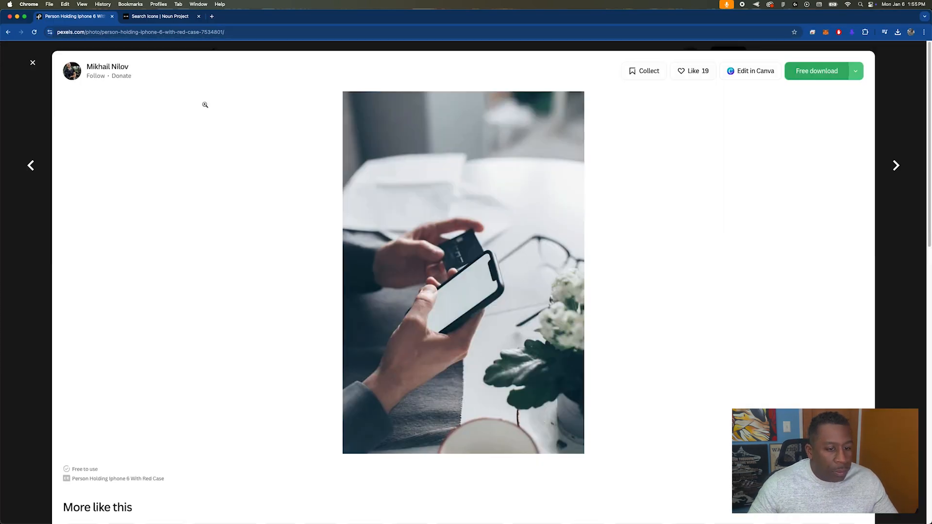
left_click(160, 17)
scroll(319, 191, "up", 20)
scroll(379, 166, "down", 20)
scroll(428, 247, "down", 10)
scroll(429, 246, "down", 15)
scroll(430, 247, "up", 18)
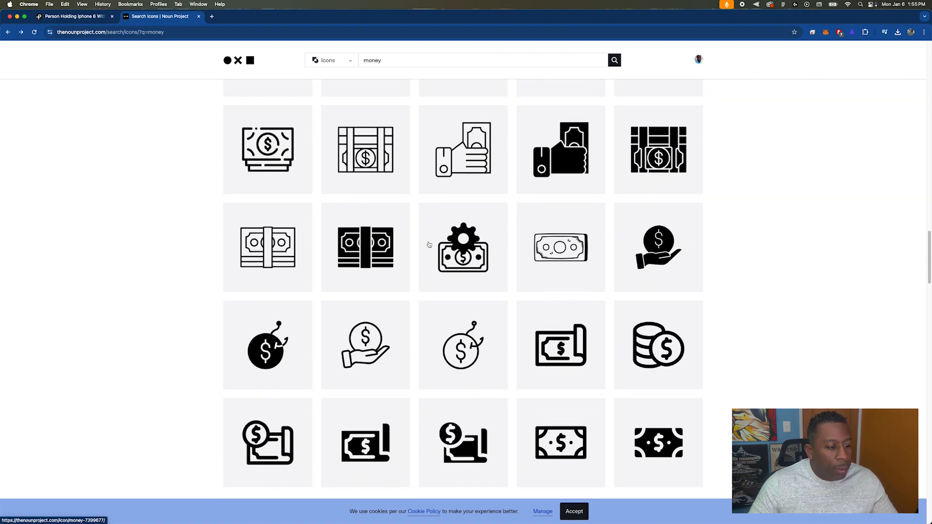
left_click(399, 245)
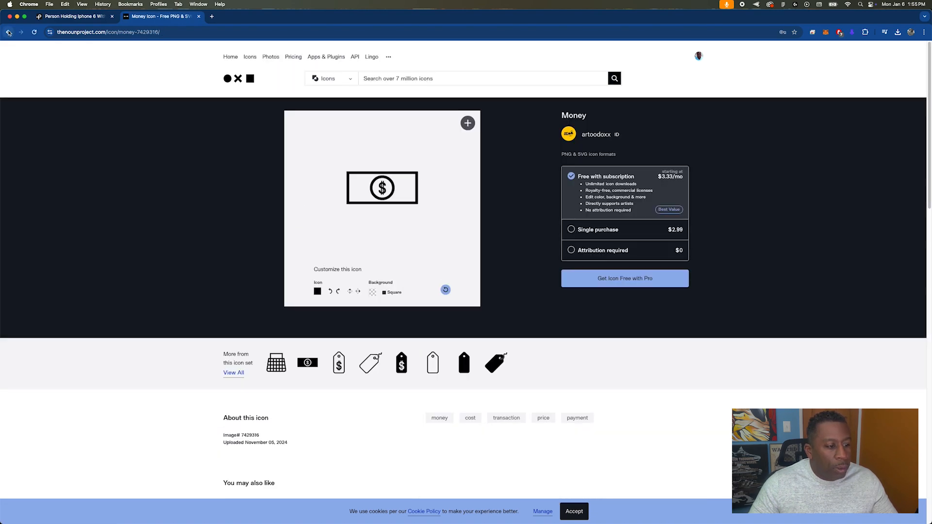
key("super+bracketleft")
- Open the outlined banknote icon with a plain dollar sign and get it under the $0 attribution-required licence
scroll(520, 281, "down", 8)
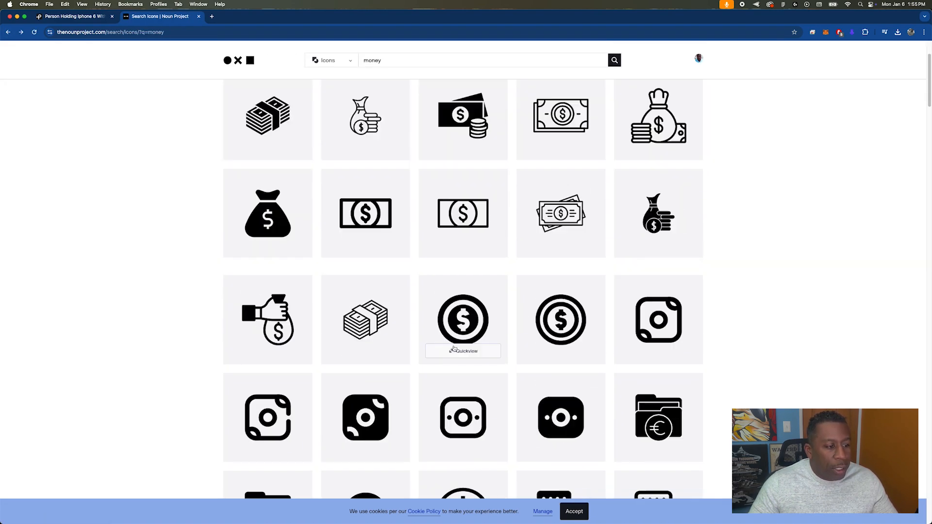
scroll(454, 349, "down", 15)
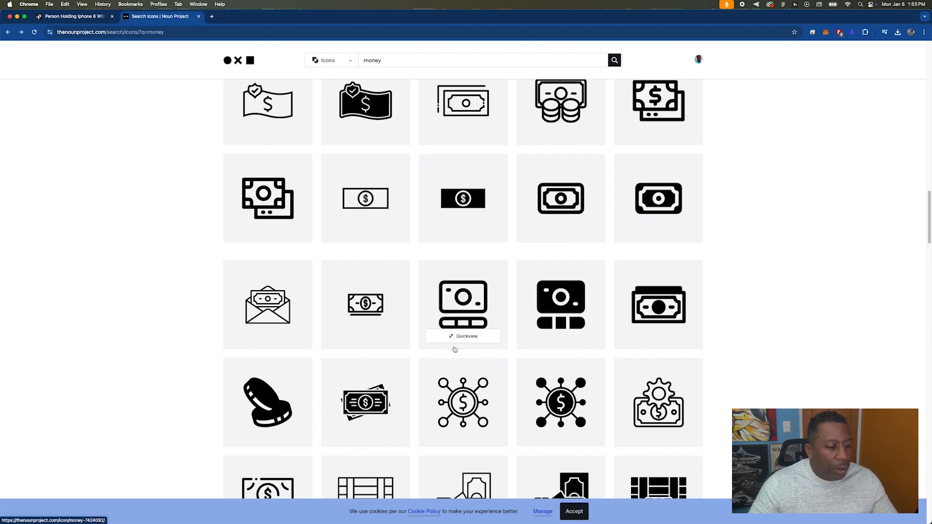
scroll(455, 349, "down", 20)
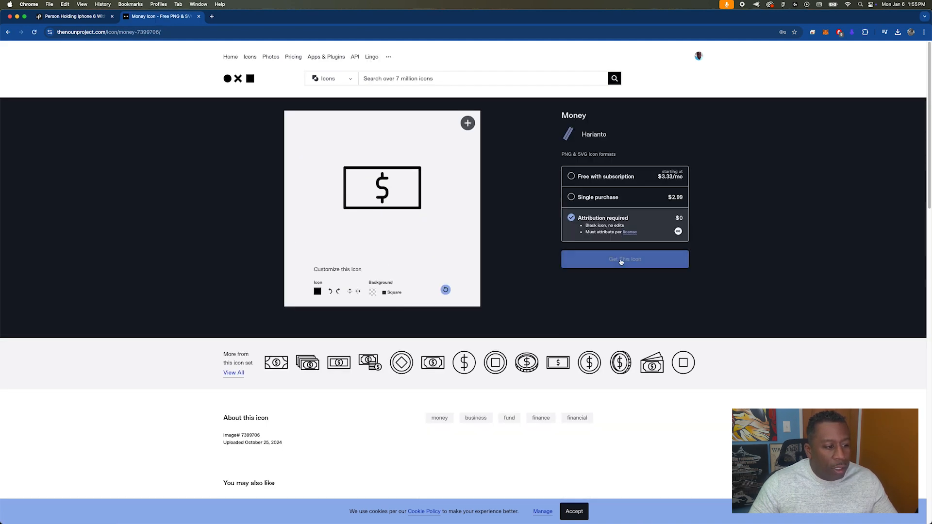
left_click(621, 261)
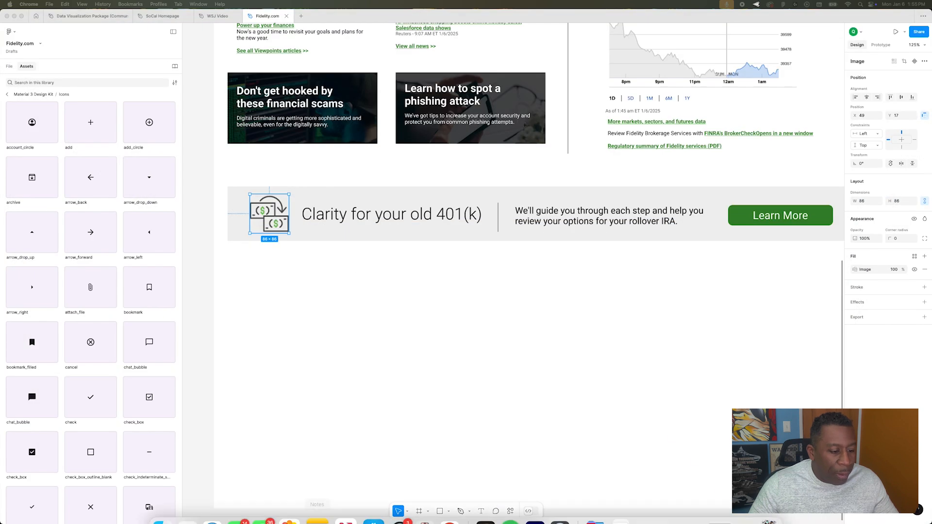
- Switch to Figma and place the downloaded banknote icon on the page below the 401(k) banner
left_click(614, 502)
left_click_drag(614, 473, 422, 370)
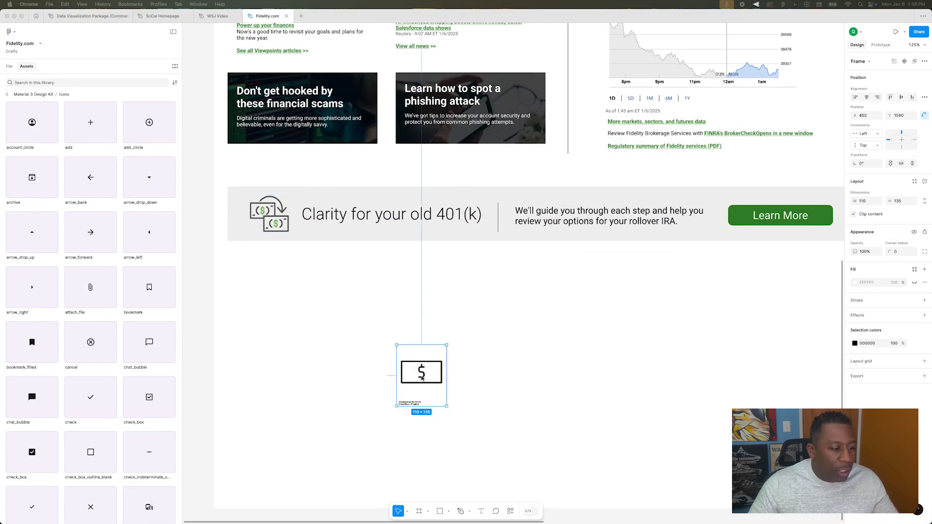
key("shift+2")
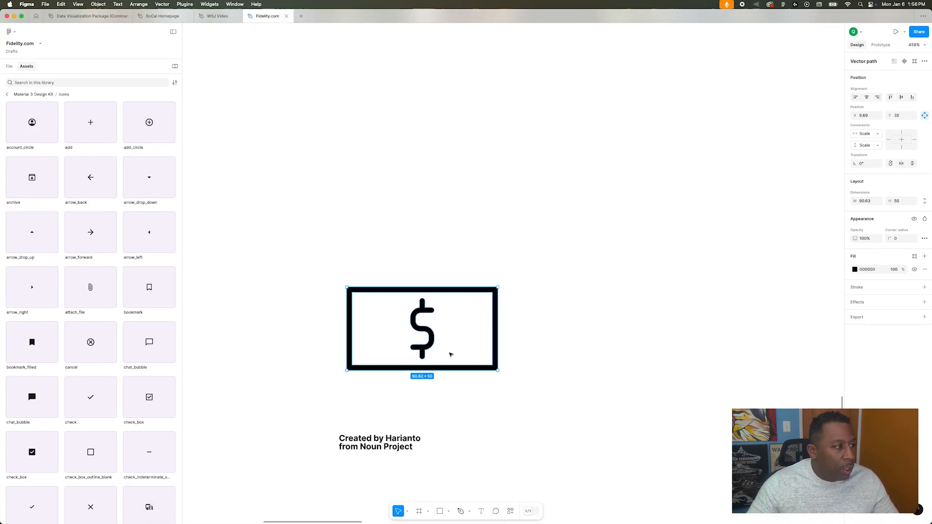
- Move the bill out of its frame, deleting the frame with the attribution text, and duplicate the bill diagonally so both overlap
left_click_drag(442, 303, 467, 212)
left_click(488, 314)
key("Delete")
left_click_drag(466, 212, 570, 260)
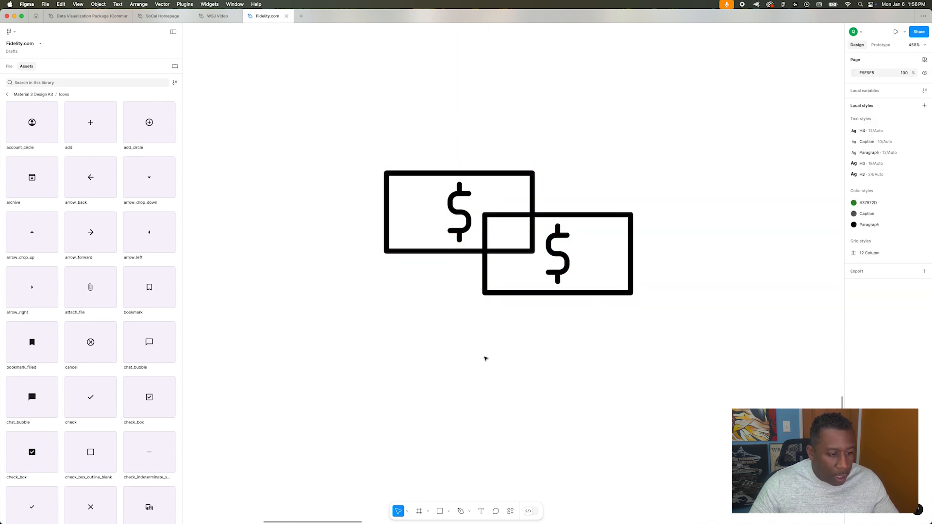
- Cover the upper bill's corner lines inside the lower bill with a small white rectangle
scroll(485, 358, "down", 5)
mouse_move(501, 308)
left_mouse_down()
mouse_move(507, 322)
mouse_move(504, 314)
mouse_move(520, 308)
mouse_move(541, 317)
left_mouse_up()
scroll(474, 318, "up", 5)
left_click(855, 270)
left_click_drag(779, 306, 718, 266)
left_click(695, 268)
left_click(522, 306)
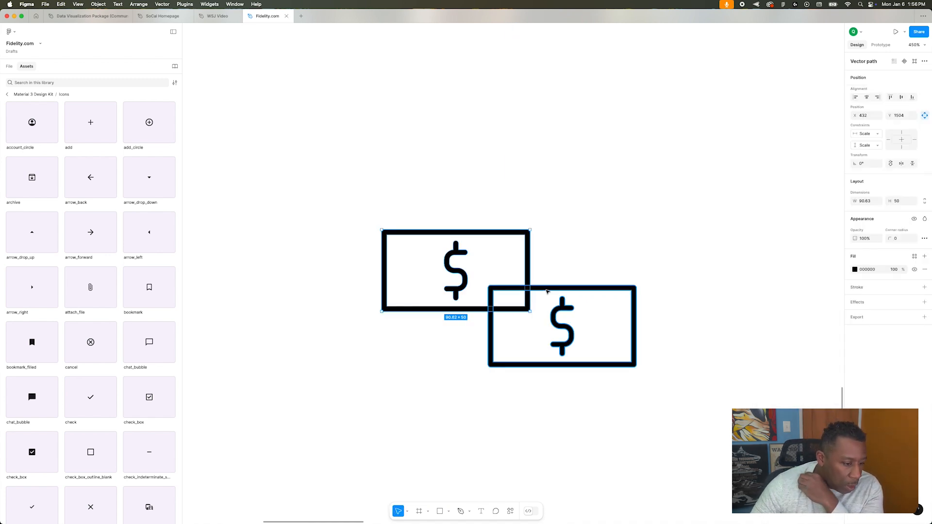
left_click(560, 265)
left_click_drag(552, 234, 525, 297)
left_click(461, 180)
- Draw a curved line with the Pen tool, arcing from the upper bill's top edge to just above the lower bill
left_click(469, 514)
left_click(457, 218)
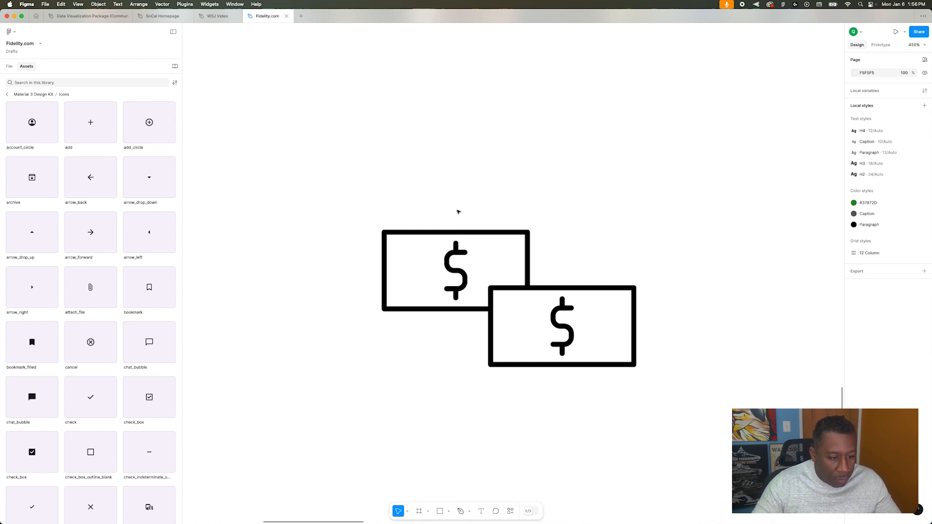
left_click(456, 228)
left_click_drag(582, 275, 603, 401)
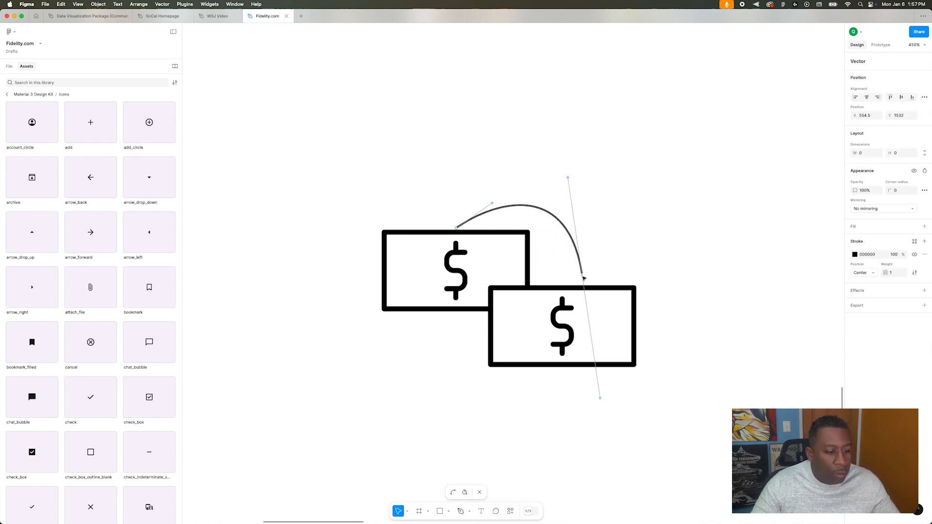
left_click_drag(569, 177, 575, 178)
left_click_drag(493, 203, 478, 182)
- Give the curved line a triangle arrow end point and a stroke weight of 2
left_click(915, 273)
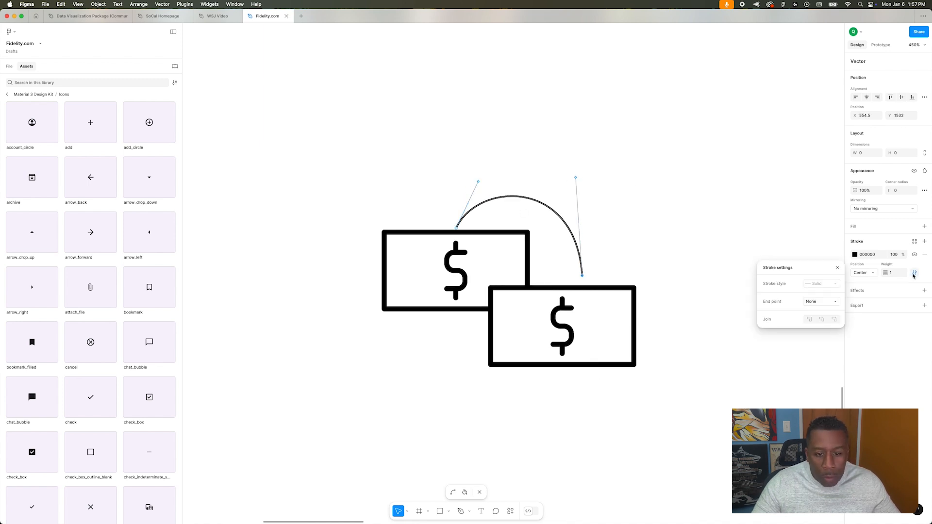
left_click(835, 303)
left_click(836, 311)
left_click(835, 303)
left_click(836, 313)
left_click(894, 274)
type("2")
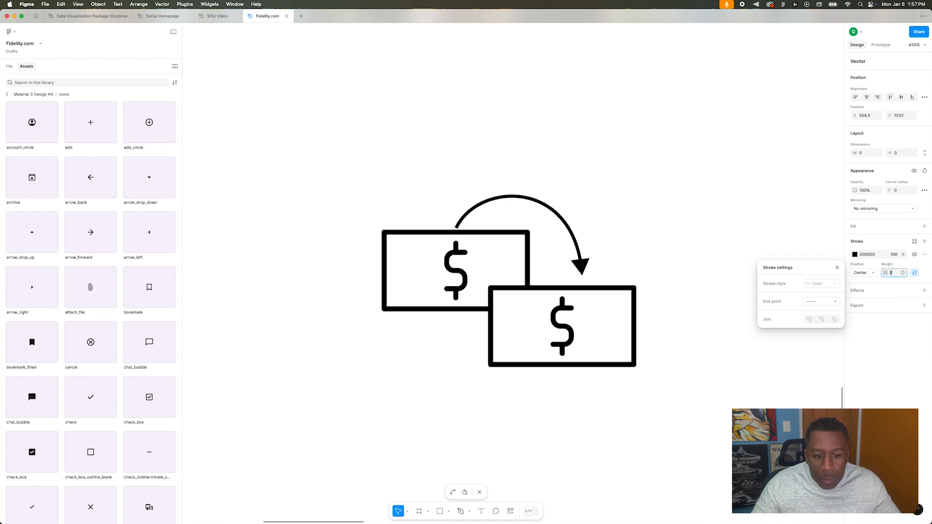
- Reshape the arrow into a taller arc and shift it slightly upward above the two bills
left_click_drag(477, 183, 469, 159)
left_click_drag(577, 180, 587, 164)
scroll(525, 156, "down", 5)
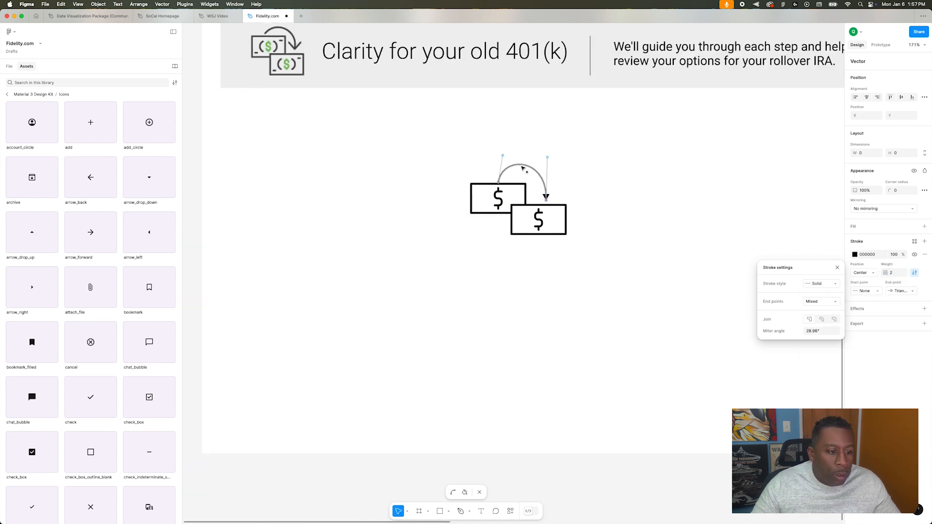
key("Escape")
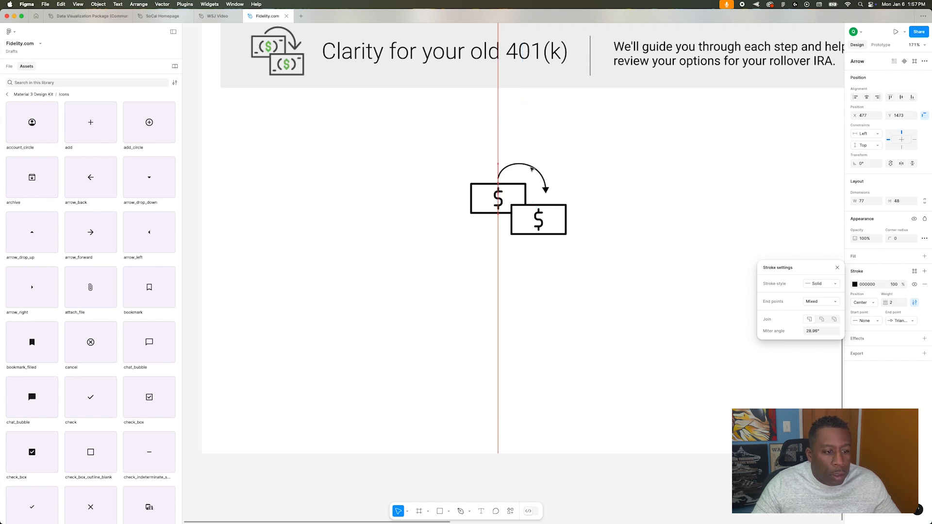
left_click(614, 212)
- Scale down the complete bills-and-arrow icon and move it into the 401(k) banner in place of the original image
scroll(614, 213, "down", 3)
left_click(562, 204)
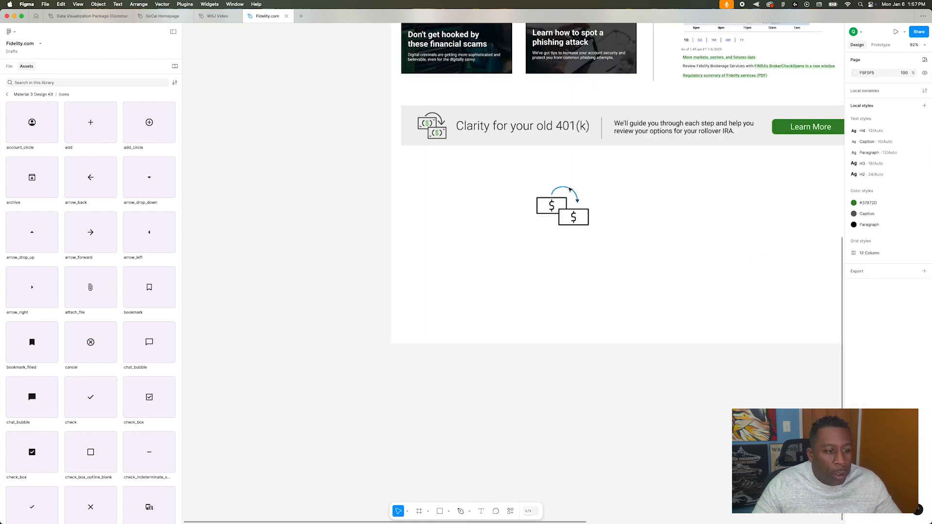
scroll(659, 296, "right", 1)
left_click(659, 296)
left_click_drag(503, 175, 607, 250)
left_click(615, 255)
left_click(577, 212)
left_click_drag(576, 212, 433, 128)
left_click(598, 196)
scroll(680, 202, "up", 3)
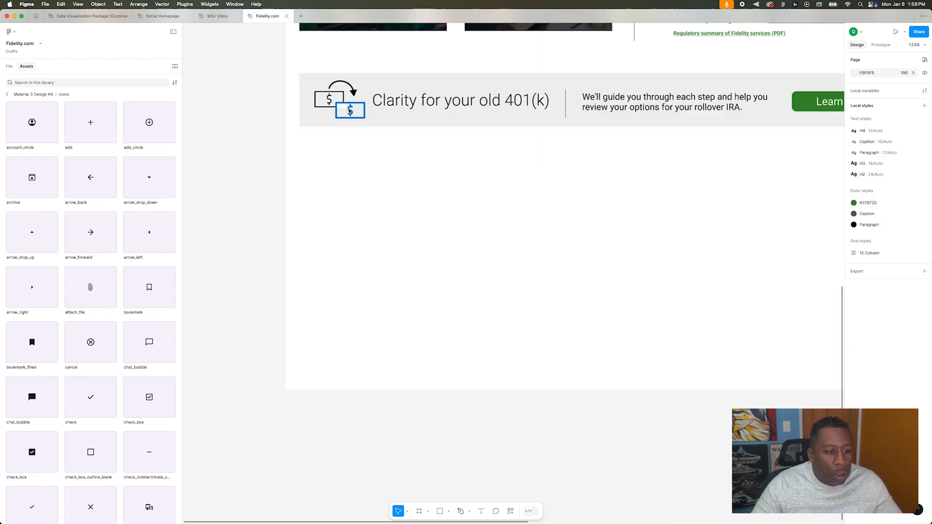
- Open the lower bill's vector path in the banner icon for editing
double_click(350, 111)
scroll(349, 112, "up", 10)
scroll(434, 129, "up", 2)
key("Escape")
double_click(431, 126)
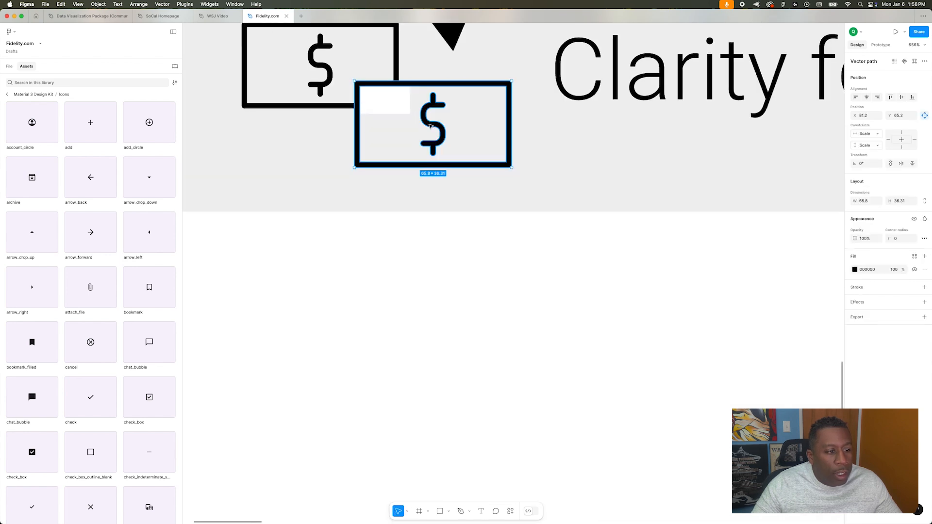
- Try to recolour only the dollar sign within the lower bill's vector path
left_click_drag(413, 91, 462, 163)
left_click(855, 240)
left_click(797, 242)
left_click(777, 301)
key("super+z")
key("super+z")
- Cut the dollar sign out of the lower bill's path and paste it back as a separate vector
left_click_drag(427, 102, 460, 161)
key("super+x")
key("Escape")
key("Escape")
key("super+f")
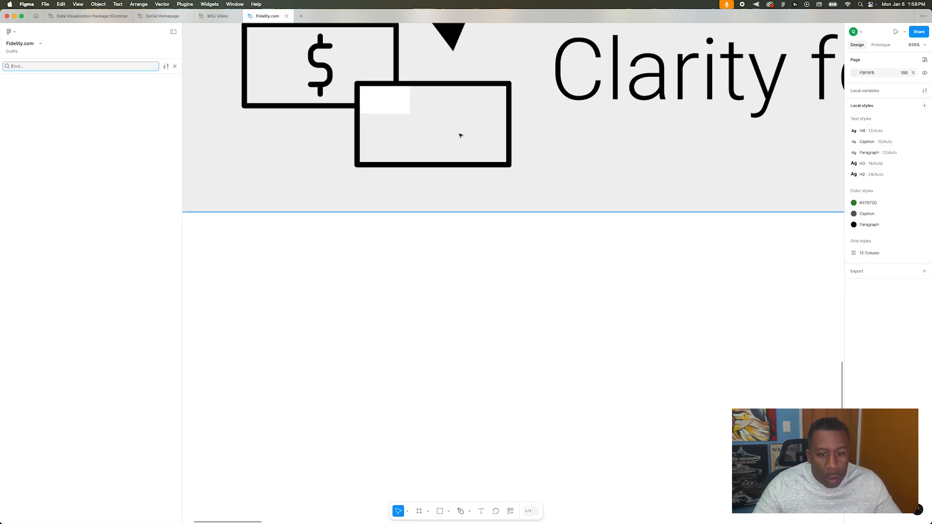
key("super+z")
key("super+x")
key("Escape")
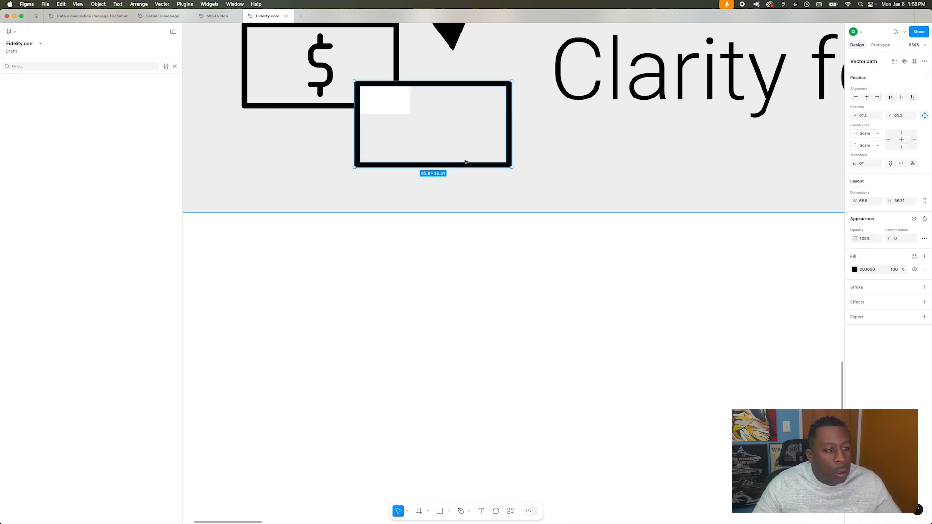
key("super+v")
- Fill the lower bill's separate dollar sign with the page's green
left_click(854, 271)
left_click(792, 272)
left_click(769, 321)
left_click(487, 244)
- Cut the dollar sign out of the upper bill's path and paste it back as its own vector
double_click(313, 57)
double_click(313, 58)
left_click_drag(302, 31, 341, 95)
key("super+x")
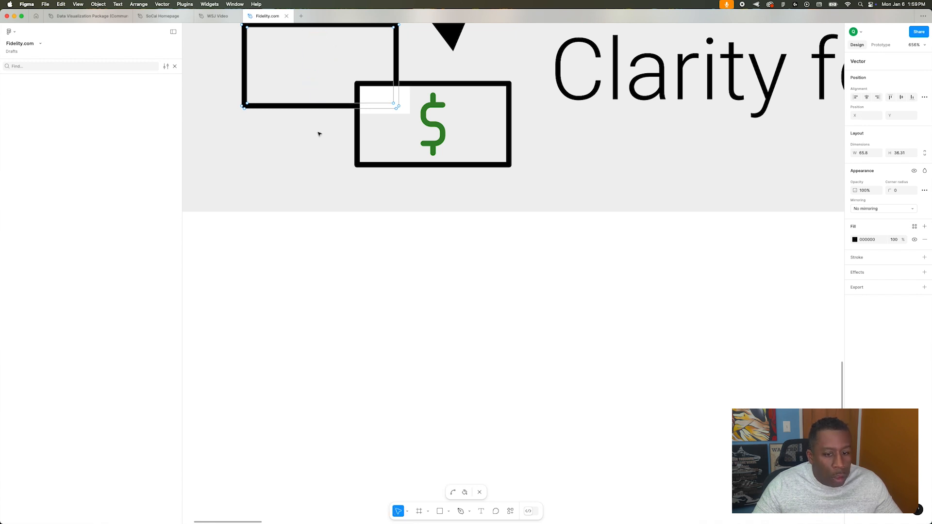
key("Escape")
key("super+v")
- Fill the upper bill's separate dollar sign with the same green as the lower one
left_click(855, 269)
left_click(794, 270)
left_click(770, 321)
left_click(389, 85)
left_click(453, 231)
- Change the white masking rectangle's fill to the banner's light grey background colour
scroll(454, 231, "down", 3)
left_click(410, 145)
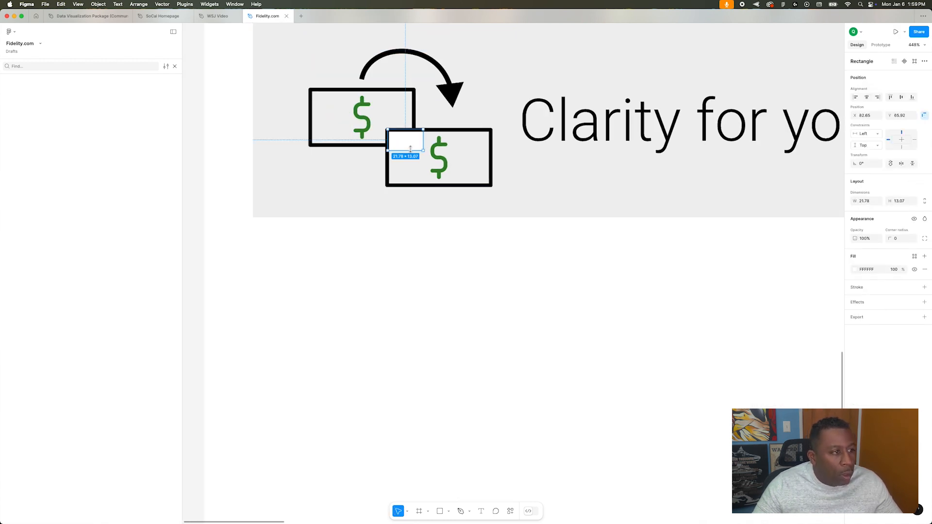
left_click(854, 270)
left_click(772, 271)
left_click(768, 394)
left_click(651, 197)
left_click(618, 278)
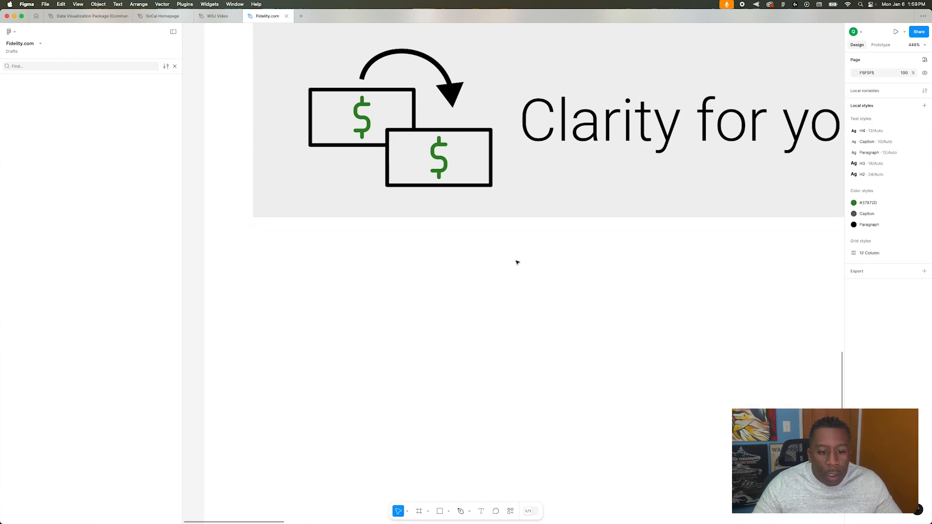
- Place the downloaded shield, building and phone icons on the blank area below the 401(k) banner
scroll(505, 258, "down", 5)
scroll(505, 259, "down", 3)
scroll(506, 254, "up", 1)
left_click(613, 507)
left_click_drag(622, 439, 475, 321)
left_click(613, 507)
left_click_drag(623, 417, 540, 331)
left_click(613, 508)
left_click_drag(626, 392, 400, 332)
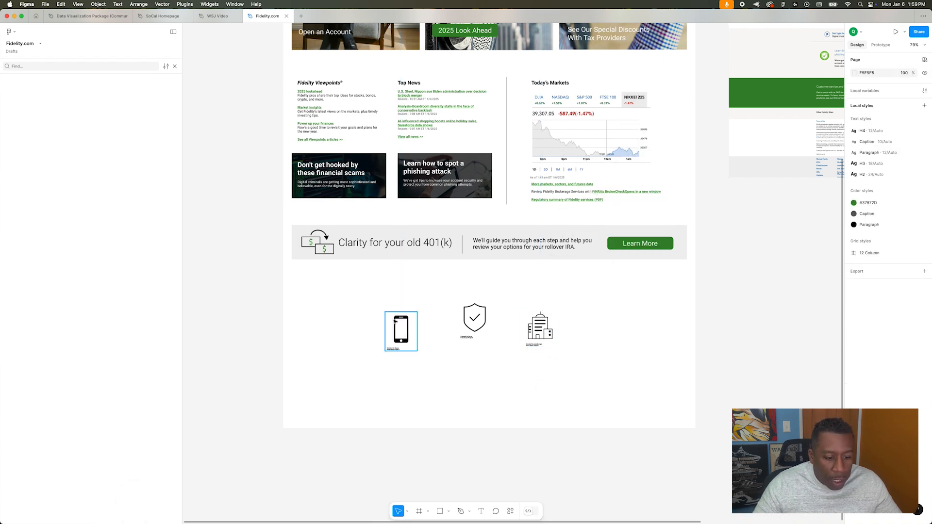
- Switch to the Noun Project site in Chrome and browse the icon results for "PHONE"
key("super+Tab")
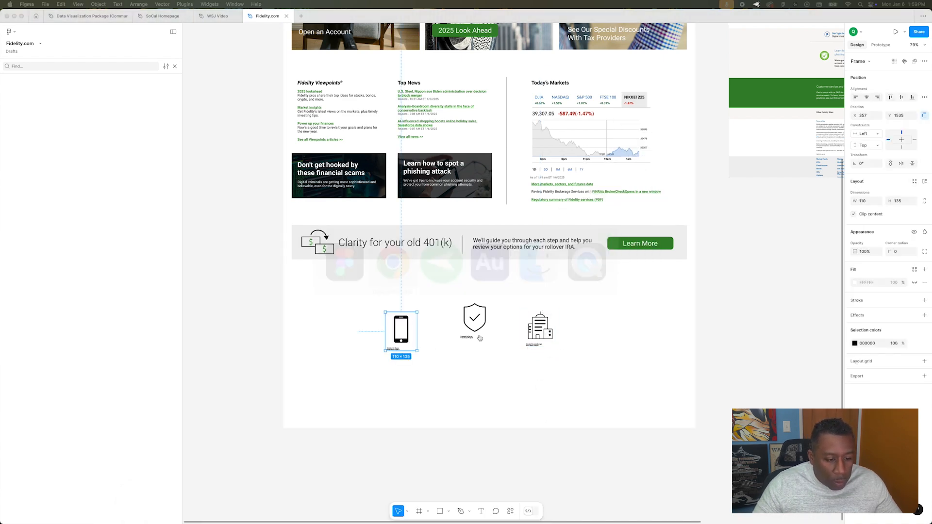
type("PHONE")
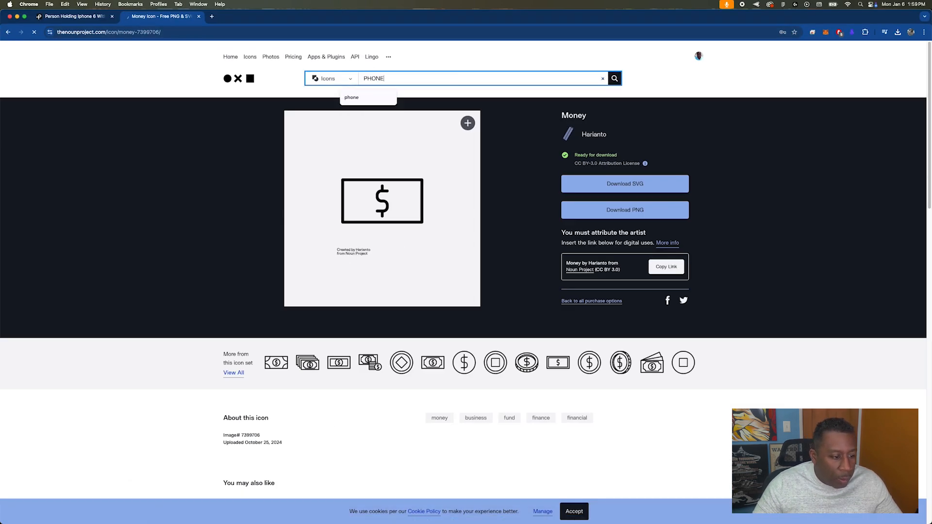
key("Return")
scroll(678, 208, "down", 10)
scroll(678, 208, "down", 15)
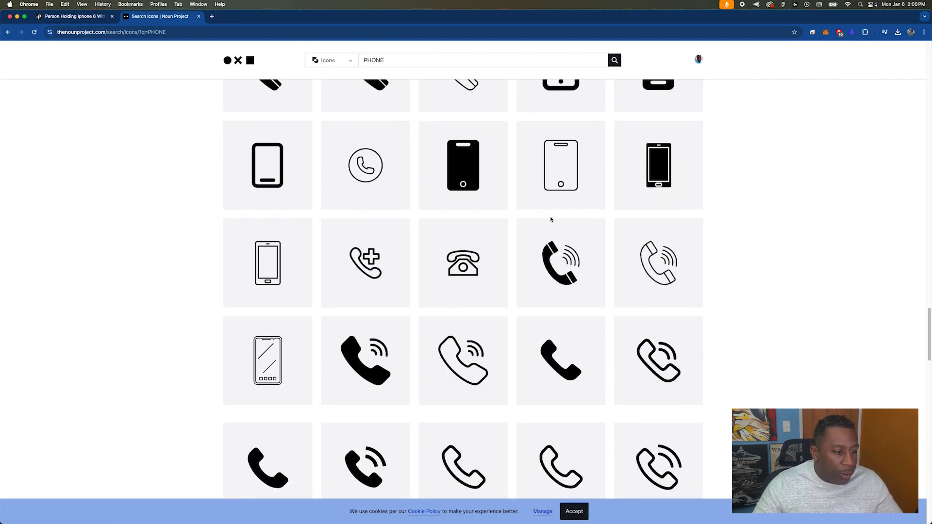
scroll(551, 220, "down", 15)
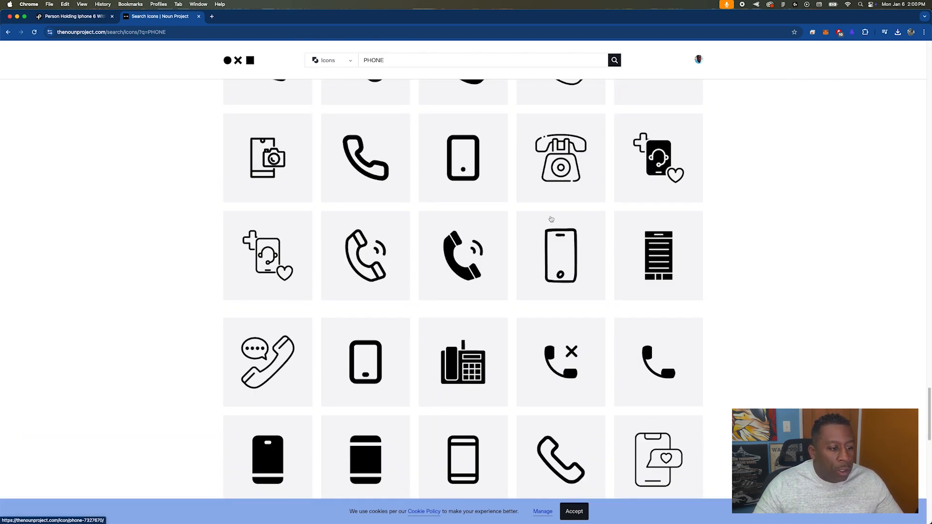
- Search the Noun Project icons for "iPHONE" and download the first outlined iPhone icon as SVG
scroll(551, 220, "up", 20)
left_click(366, 78)
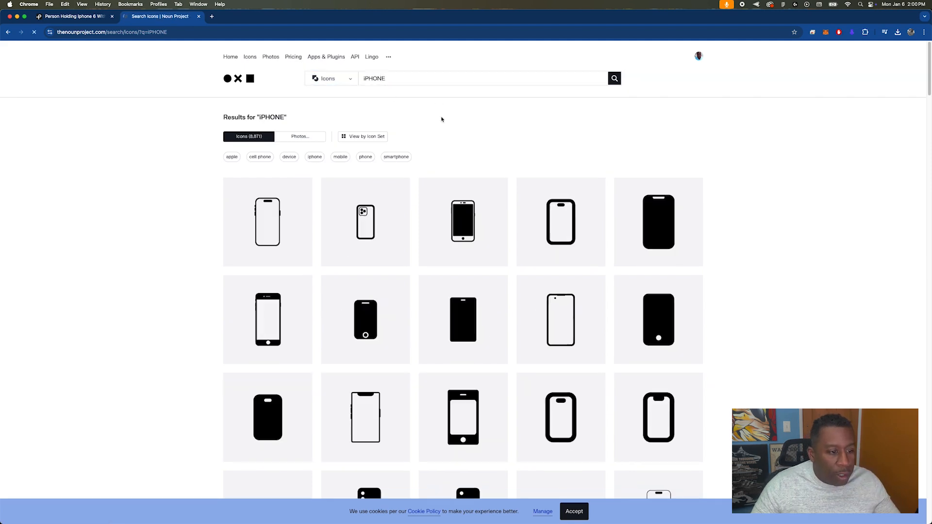
left_click(245, 234)
left_click(634, 278)
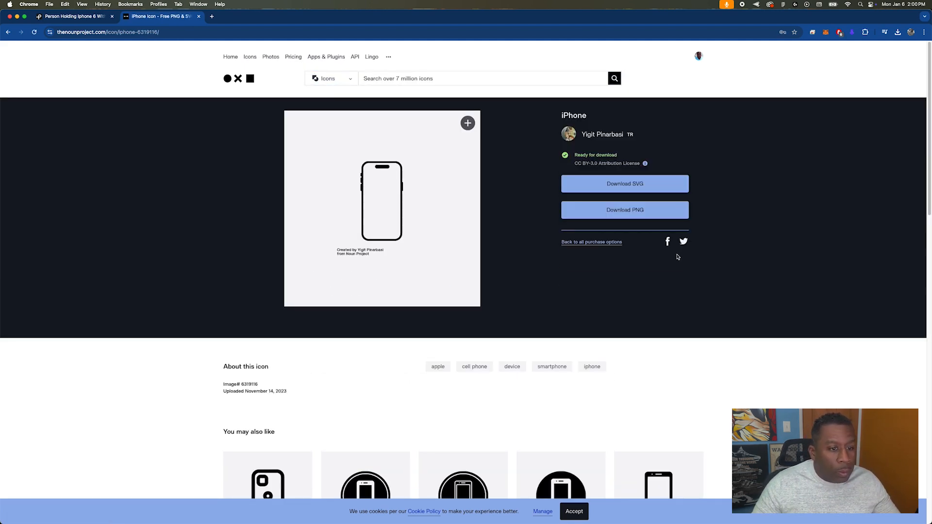
left_click(625, 184)
- Replace the old phone icon in Figma with the downloaded iPhone icon, extracting its vector from the frame and deleting the attribution text
left_click(17, 16)
left_click(614, 506)
left_click_drag(615, 469, 363, 328)
left_click(398, 343)
key("BackSpace")
key("super+x")
key("super+v")
left_click(355, 341)
key("BackSpace")
- Extract the shield vector from its imported frame and delete the frame with its attribution text
double_click(485, 320)
key("super+x")
left_click(470, 337)
key("BackSpace")
key("super+v")
- Extract the building vector from its imported frame and remove the frame with its attribution text
double_click(539, 331)
key("super+x")
left_click(537, 350)
key("BackSpace")
key("super+v")
- Move the building and iPhone icons closer to the shield and scale the iPhone to about 53 × 99
left_click(537, 350)
left_click_drag(540, 327, 526, 319)
left_click(358, 319)
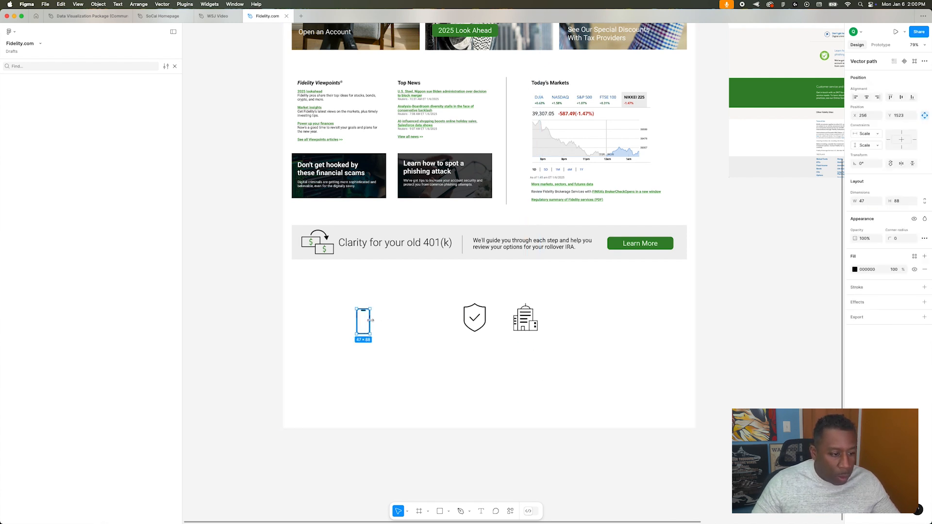
left_click_drag(427, 310, 451, 330)
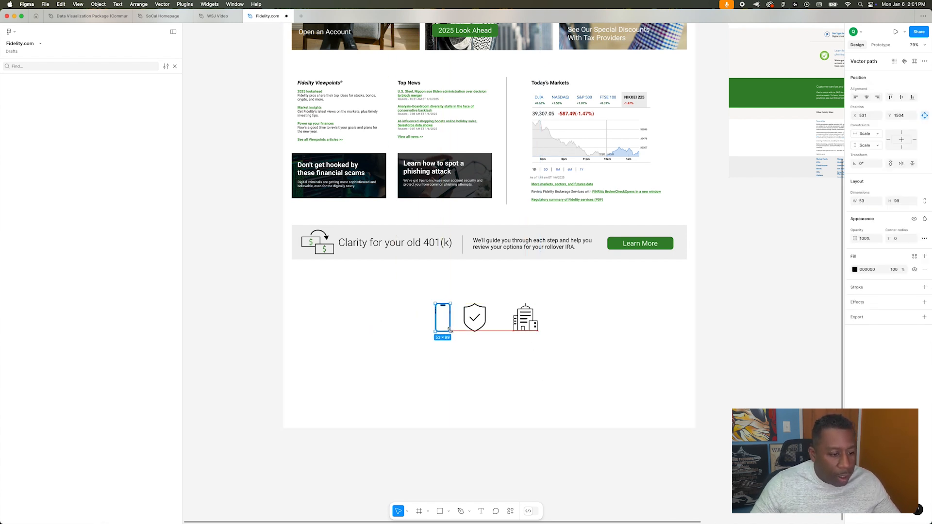
- Show the rulers and place two horizontal guides at the icons' upper and lower edges
scroll(485, 327, "up", 5)
left_click(389, 185)
key("shift+r")
left_click_drag(407, 27, 439, 243)
left_click_drag(453, 71, 488, 350)
- Fit the building icon between the guides at about 89 × 101 and move it beside the shield
left_click(445, 298)
left_click(603, 294)
left_click_drag(588, 346, 583, 350)
left_click(550, 364)
left_click_drag(600, 316, 544, 316)
scroll(543, 316, "down", 10)
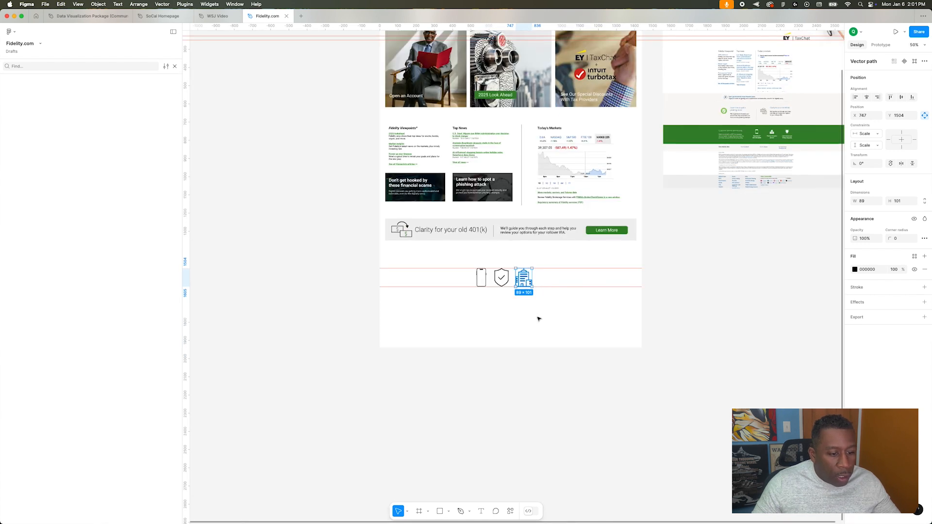
- Hide the rulers and spread the phone, shield and building icons apart horizontally, with the building at about X 971
left_click(539, 319)
key("shift+r")
left_click(529, 283)
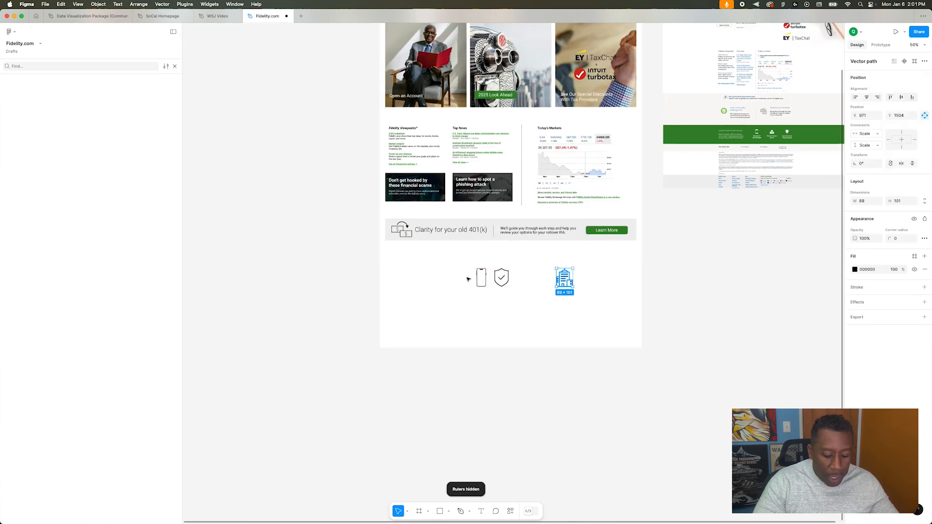
left_click_drag(501, 278, 523, 277)
- Copy the banner's description below the phone icon, change it to centred "Questions?" plus the service phone number, and set its size to 30
double_click(544, 231)
left_click_drag(444, 277, 449, 302)
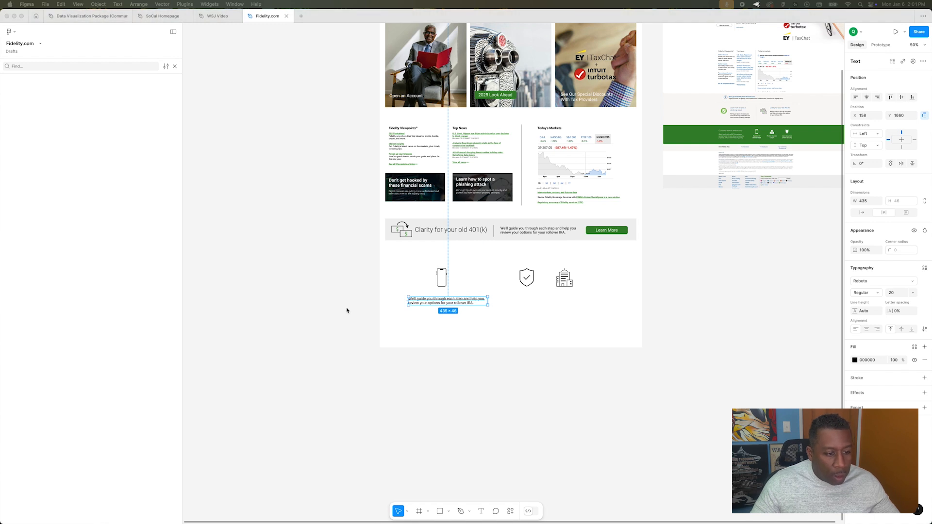
double_click(428, 300)
double_click(488, 305)
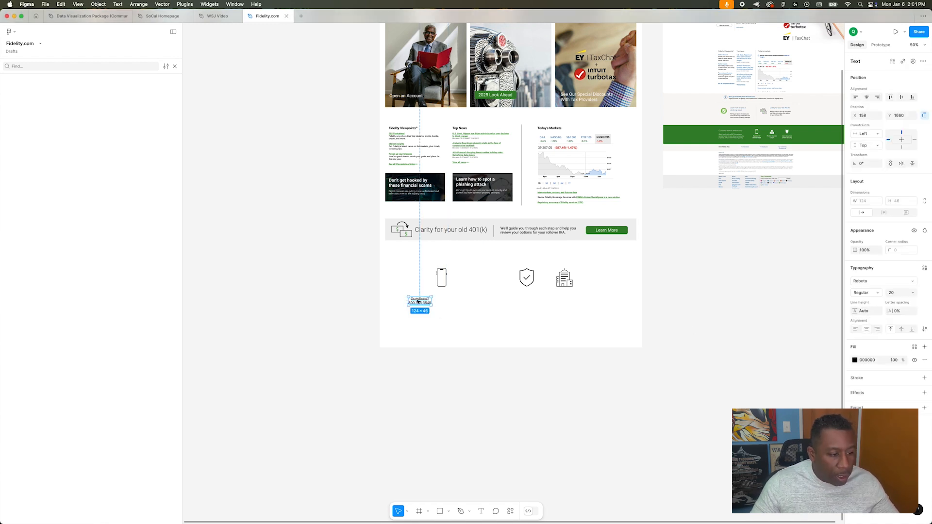
left_click(911, 293)
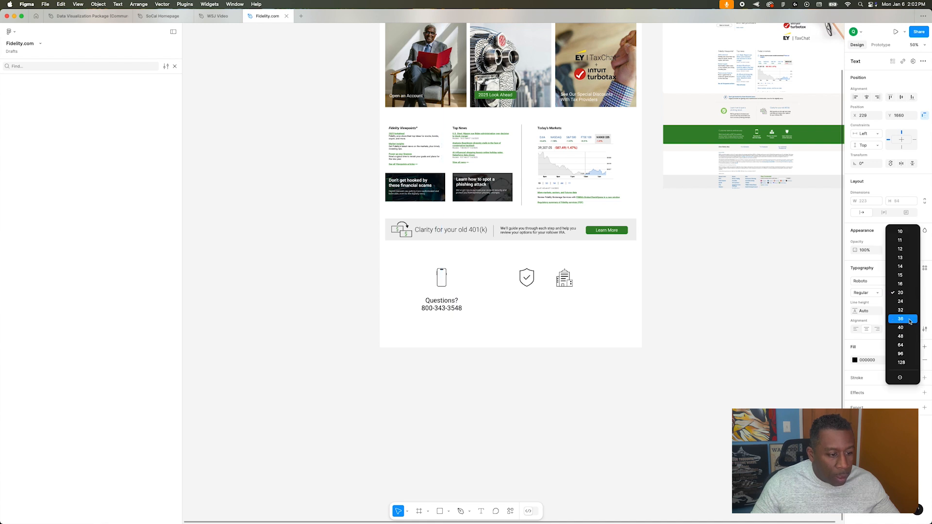
left_click(909, 312)
- Lower the phone icon towards its label and move the shield icon level with it in the middle of the row
left_click(442, 280)
left_click(475, 289)
left_click_drag(528, 280, 503, 287)
- Duplicate the phone label below the shield icon, replace its text with "Find an Investor Center" and remove the pasted link
left_click(446, 305)
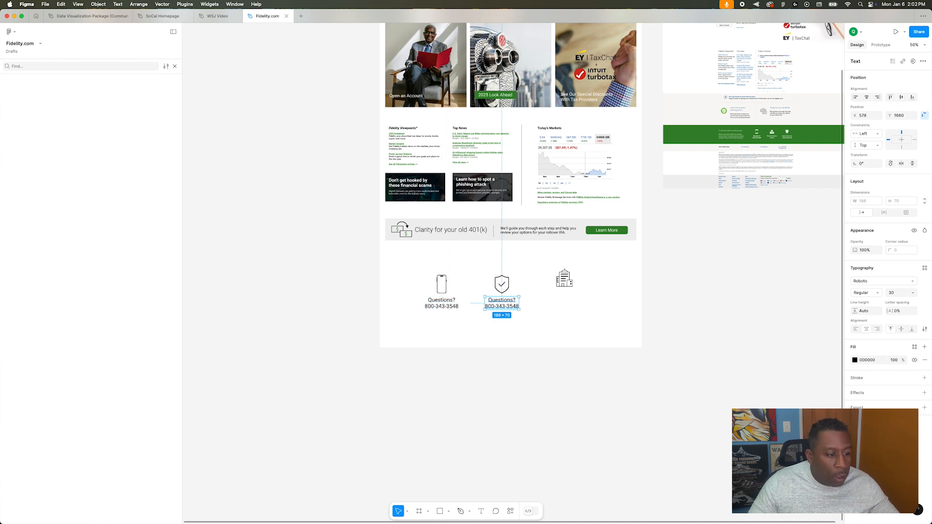
double_click(502, 303)
key("super+v")
left_click(522, 322)
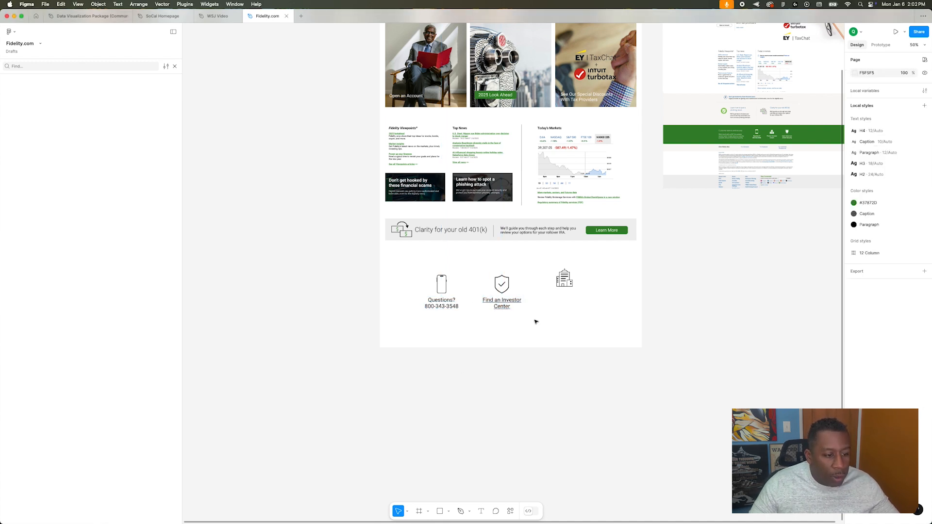
double_click(502, 304)
double_click(502, 303)
left_click(548, 288)
left_click(541, 287)
left_click(463, 331)
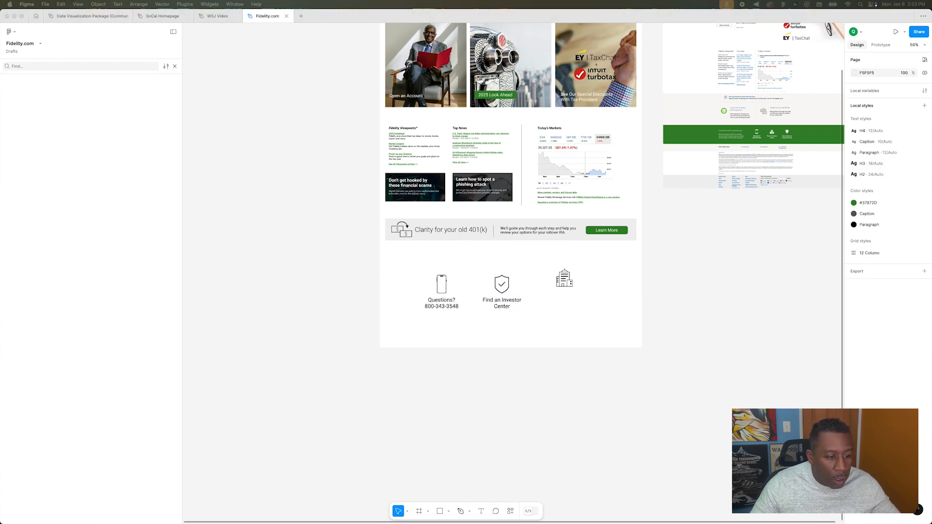
- Duplicate the shield label below the building icon, replace its text with "Learn about our Online Security" and remove the pasted link
left_click_drag(151, 171, 670, 76)
left_click_drag(554, 77, 0, 94)
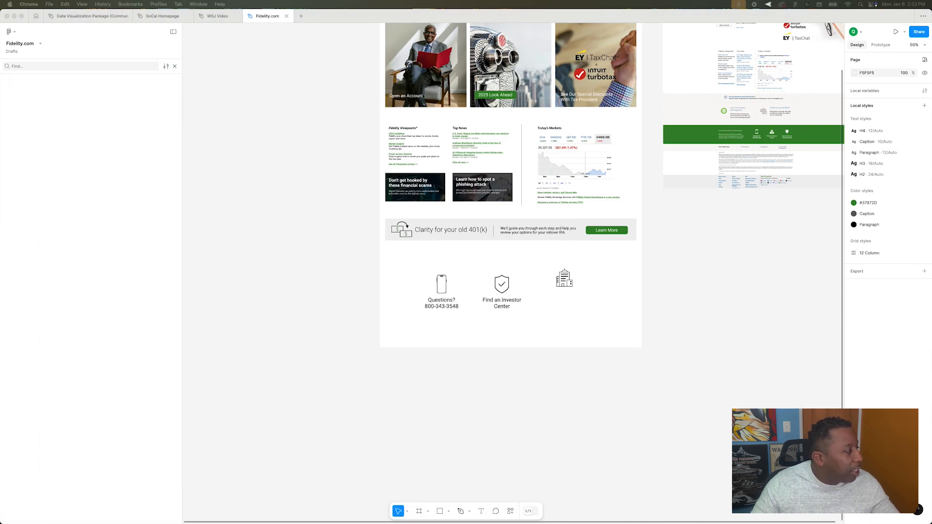
left_click(500, 301)
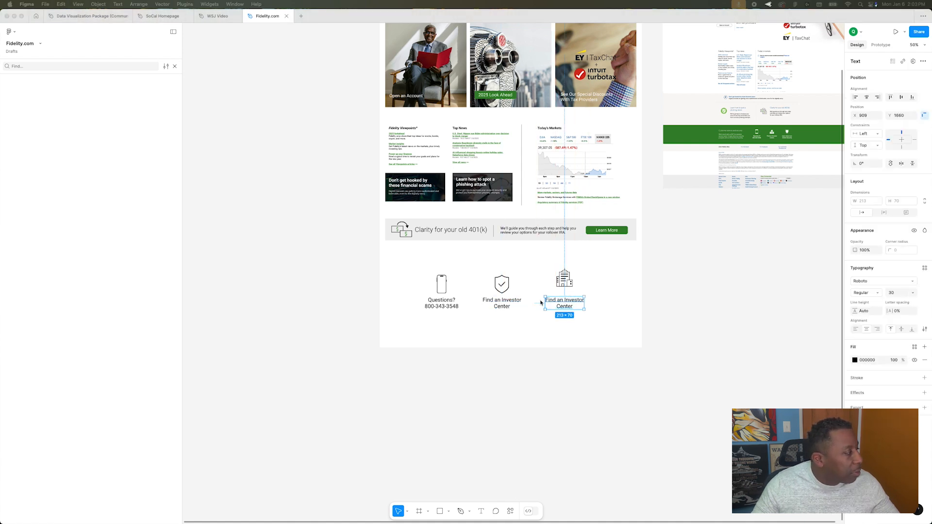
double_click(565, 303)
key("super+v")
left_click(565, 319)
double_click(566, 309)
left_click(602, 288)
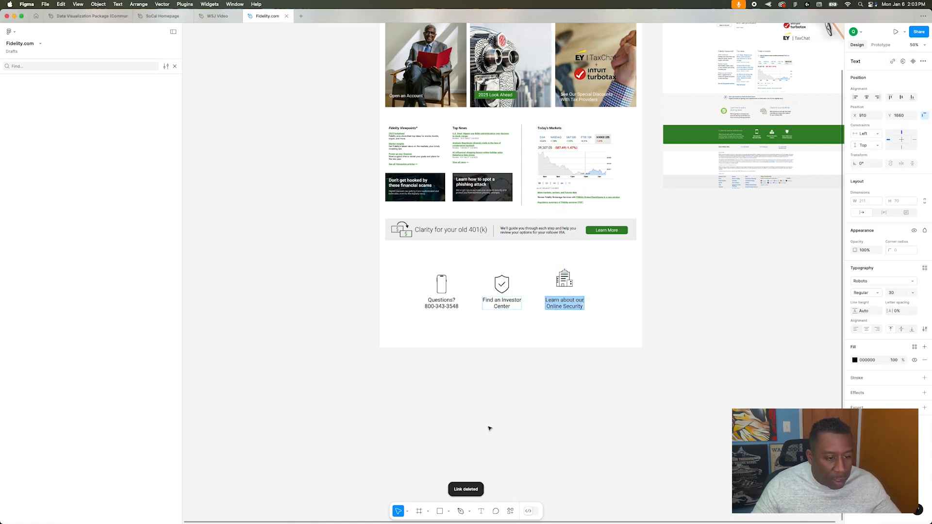
- Lower the building icon so it sits level with the phone and shield icons
left_click(563, 283)
left_click(509, 357)
scroll(537, 341, "up", 5)
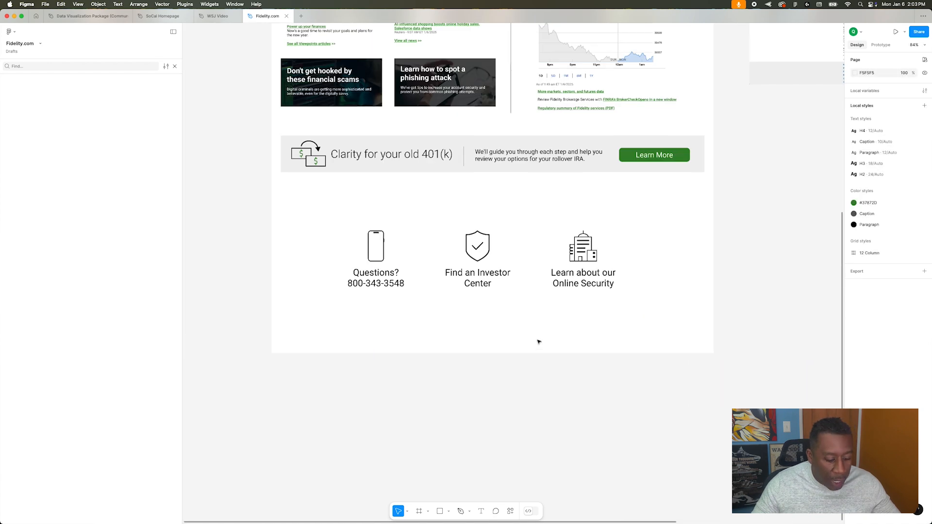
- Scale the phone, shield and building icons up together to a height of 125 and keep them level
left_click(377, 256)
left_click(480, 252, "shift")
left_click(576, 258, "shift")
left_click_drag(597, 230, 623, 225)
left_click(605, 217)
left_click(611, 243)
left_click(478, 247)
left_click(353, 246, "shift")
left_click(603, 244, "shift")
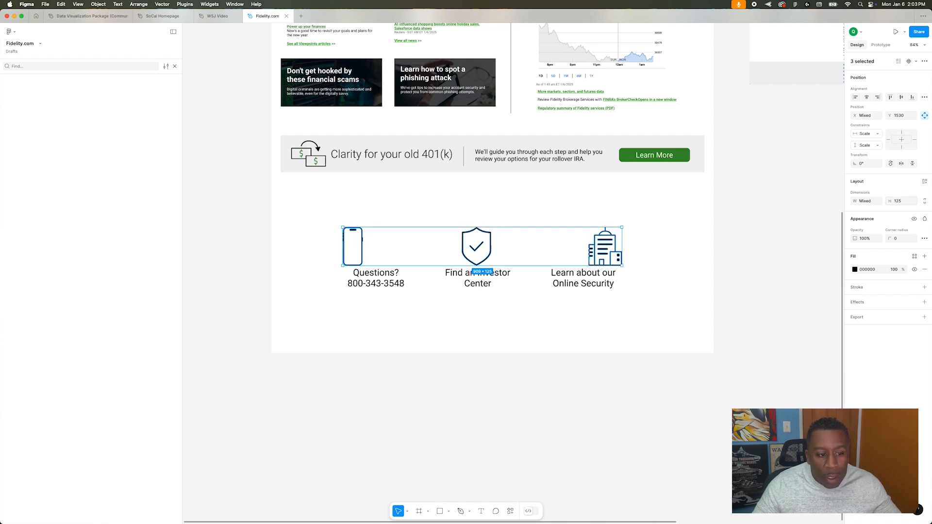
- Reposition the phone and shield labels slightly lower below their icons, and align the shield and its label on their horizontal centres
left_click_drag(410, 283, 378, 292)
left_click(468, 283)
left_click_drag(467, 282, 464, 290)
left_click(505, 319)
left_click(476, 246)
left_click(473, 286, "shift")
left_click(867, 98)
- Align the building icon and its "Learn about our Online Security" label on their horizontal centres
left_click(665, 218)
left_click(605, 247)
left_click(580, 278, "shift")
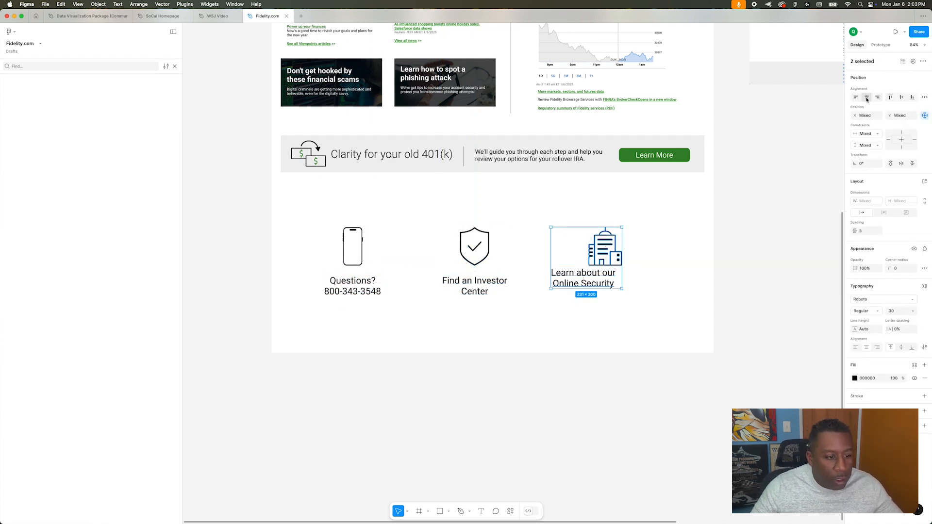
left_click(867, 98)
- Wrap the shield icon and its "Find an Investor Center" label in a vertical auto layout
left_click(476, 284)
left_click(478, 264, "shift")
key("shift+a")
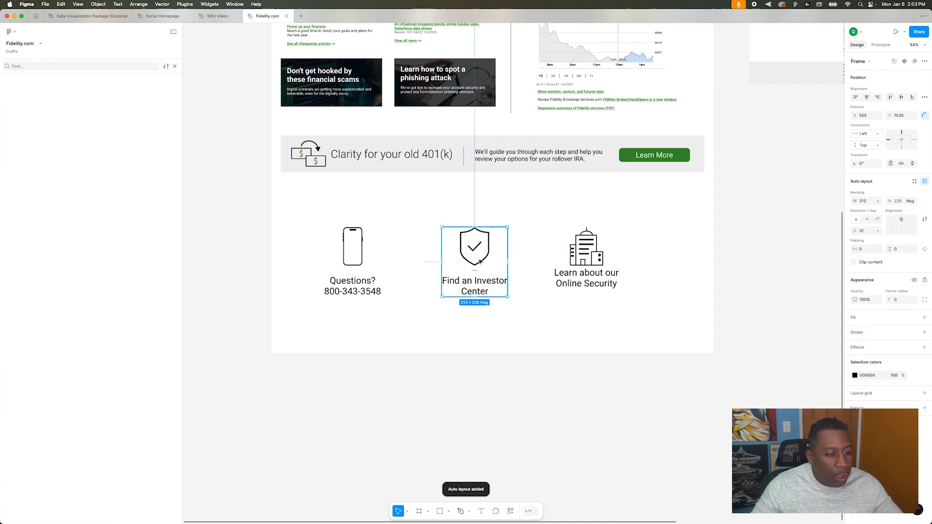
- Wrap the building icon and its label in a vertical auto layout with a gap of 30
left_click(584, 252)
left_click(586, 276, "shift")
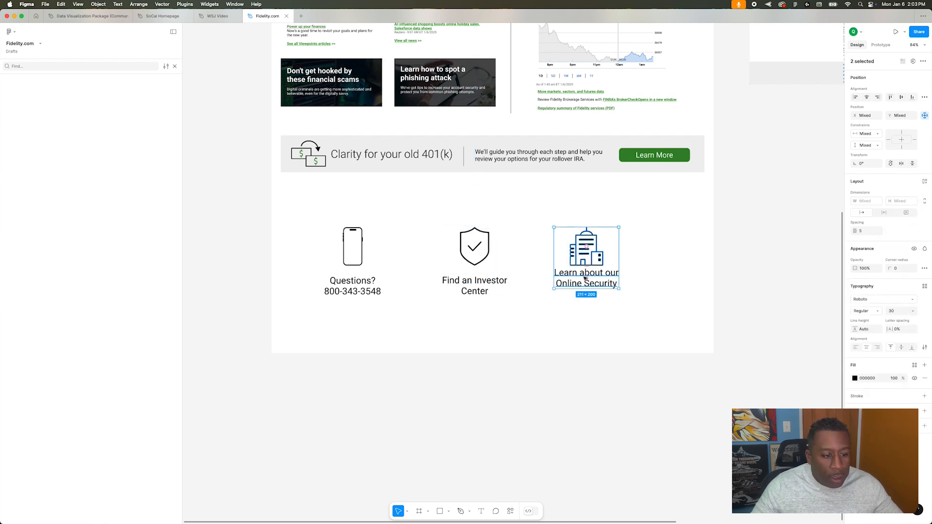
key("shift+a")
left_click(872, 232)
type("30")
key("Return")
- Wrap the phone icon and its "Questions?" label in a vertical auto layout spaced like the other two
left_click(347, 254)
left_click(348, 254)
left_click(352, 286, "shift")
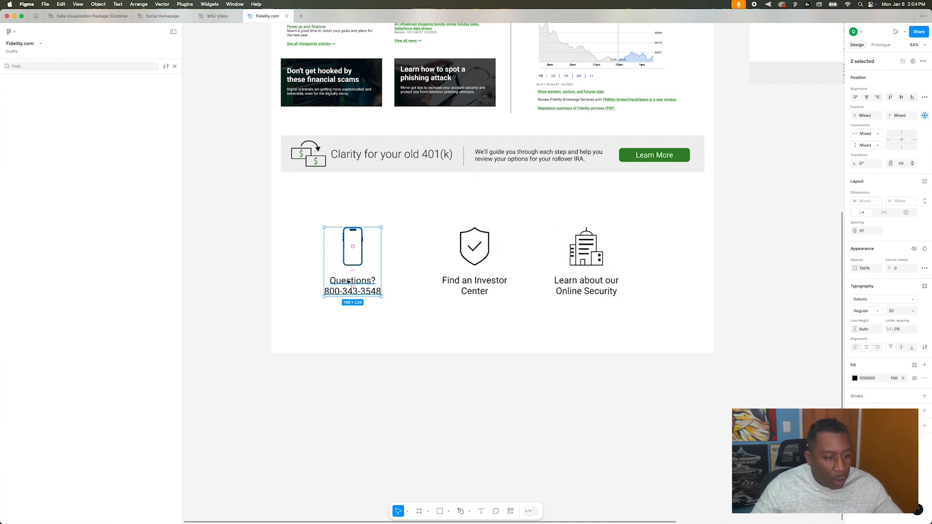
key("shift+a")
left_click(872, 232)
- Combine the three icon-and-label groups into one horizontal auto layout and shift it right to about X 230
left_click(475, 250)
left_click(582, 252, "shift")
left_click(357, 254, "shift")
key("shift+a")
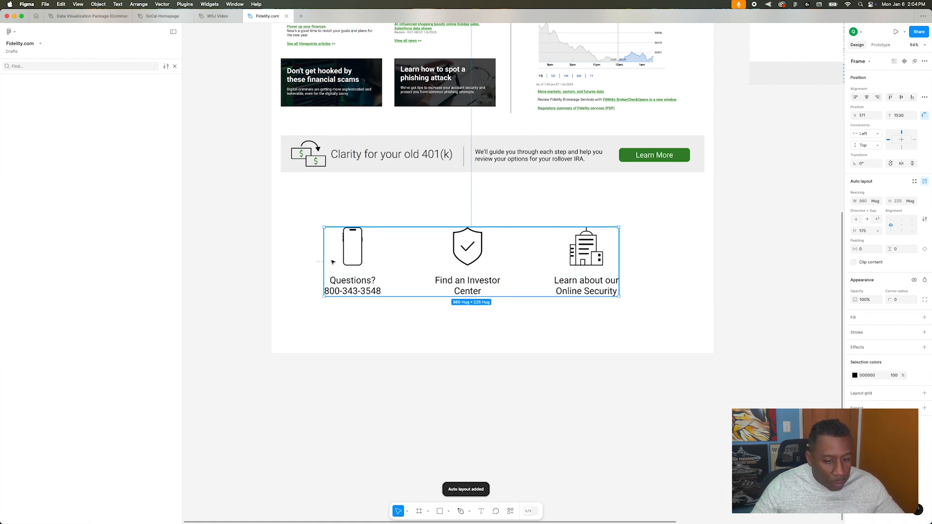
left_click_drag(360, 254, 378, 255)
left_click(313, 241)
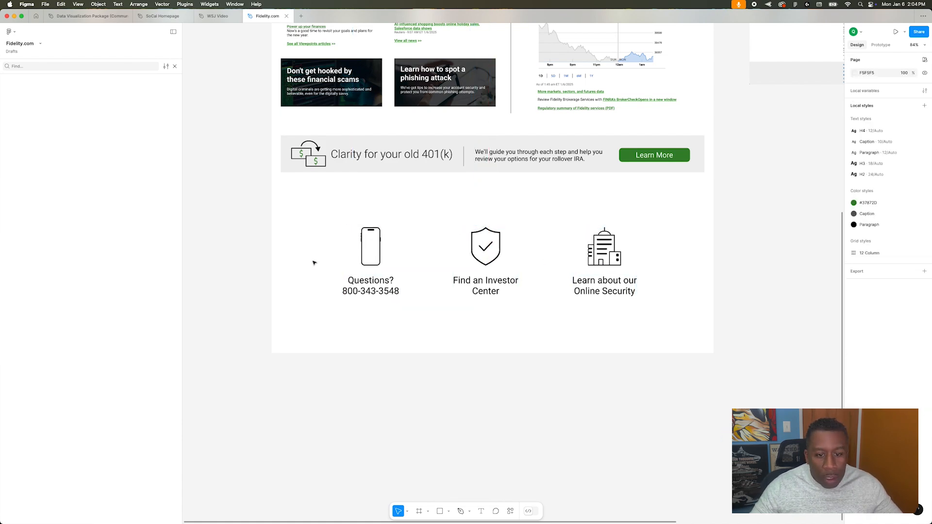
- Examine the green customer service and security section in the reference screenshot and compare it with the new icon row
scroll(313, 262, "up", 5)
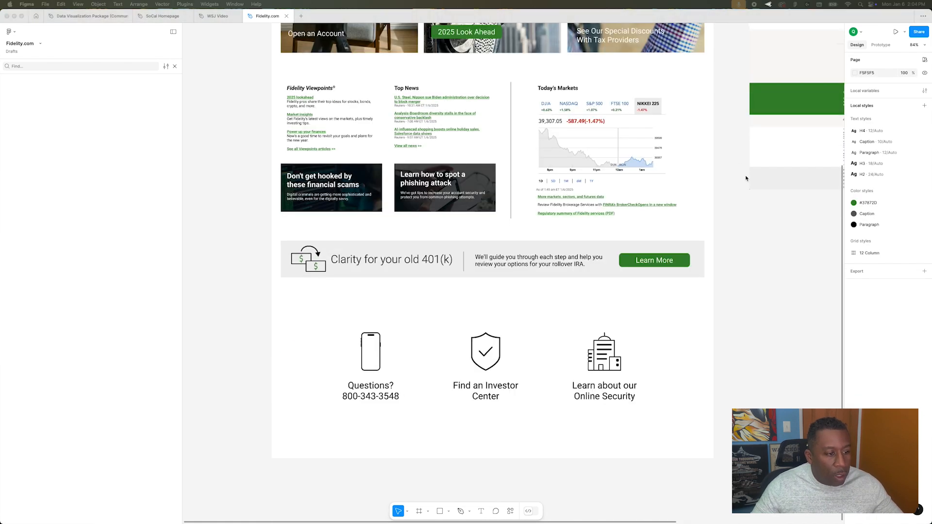
scroll(740, 159, "right", 6)
scroll(549, 314, "up", 10)
scroll(695, 225, "right", 8)
scroll(680, 228, "down", 5)
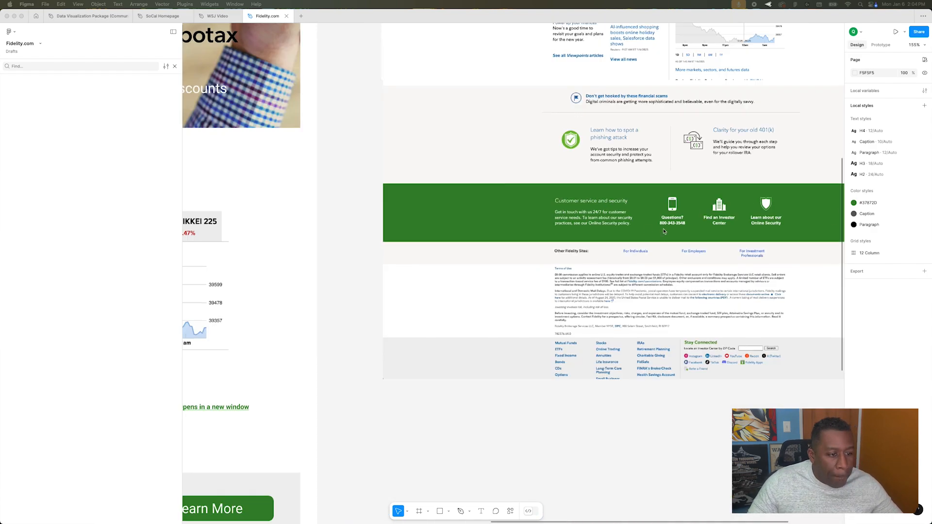
scroll(674, 231, "down", 10)
scroll(551, 421, "up", 2)
left_click(462, 373)
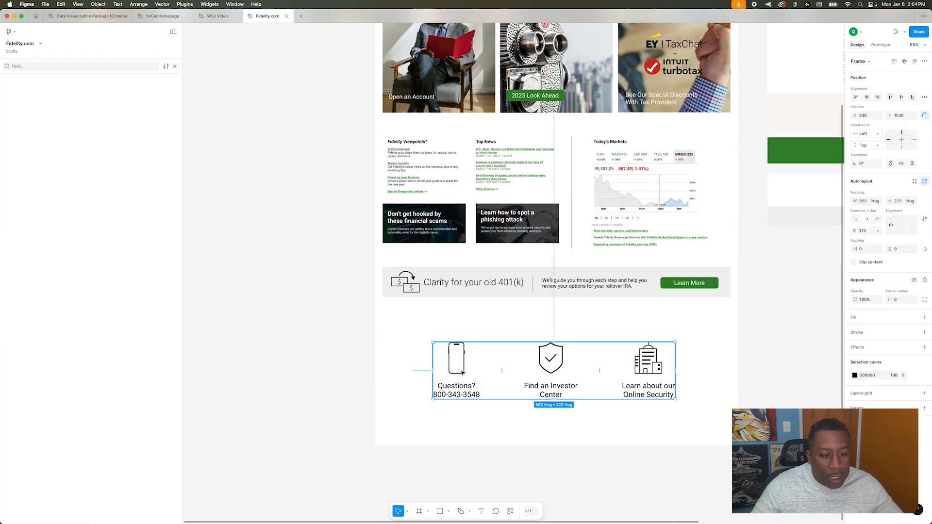
scroll(462, 373, "right", 5)
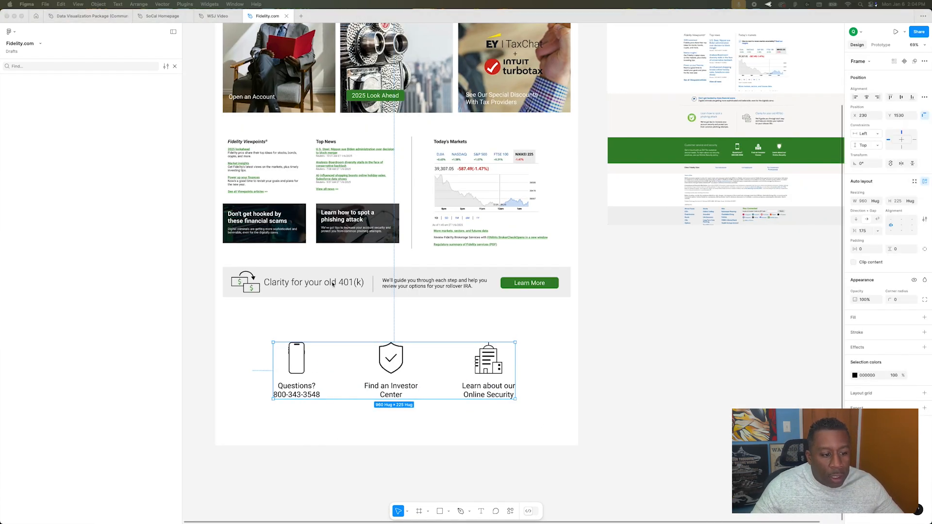
scroll(333, 284, "up", 3)
scroll(335, 253, "down", 3)
- Paste the heading "Customer service and security" into the page frame and place it between the 401(k) banner and the phone icon
left_click(344, 216)
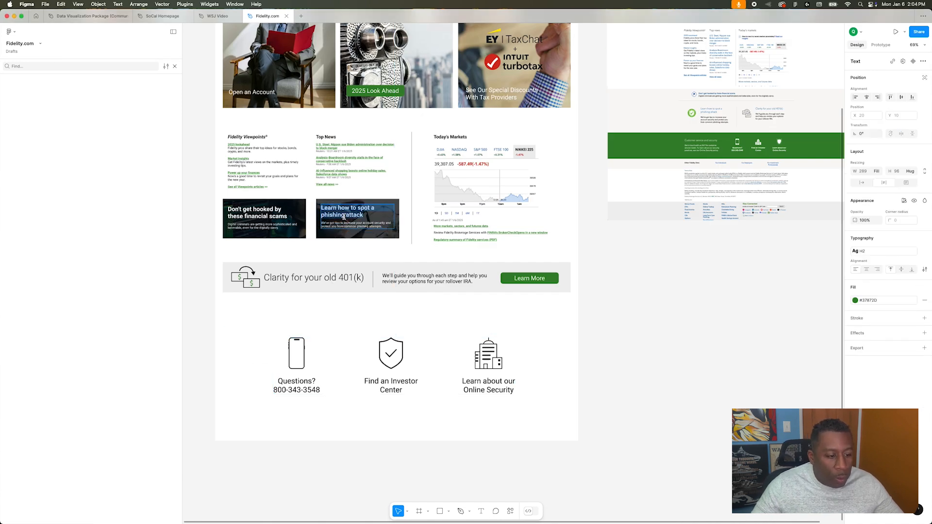
left_click(350, 334)
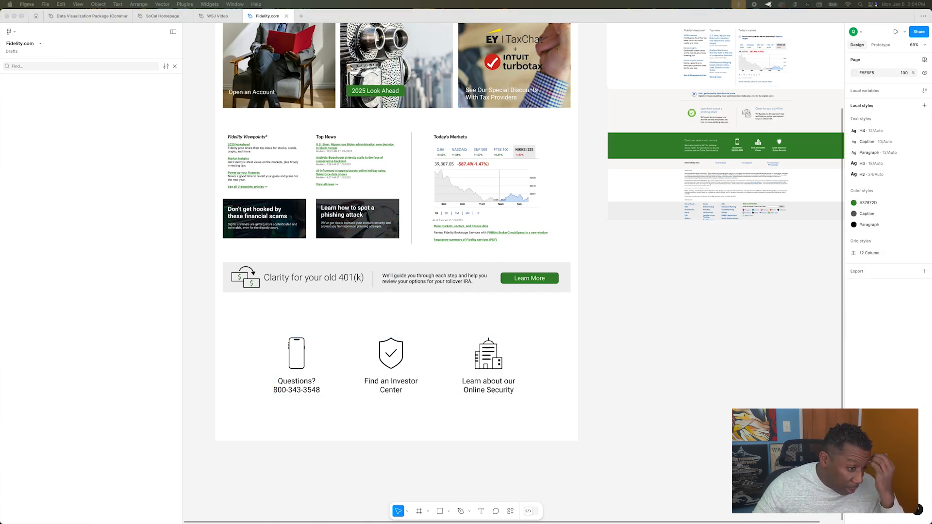
left_click(308, 355)
key("super+v")
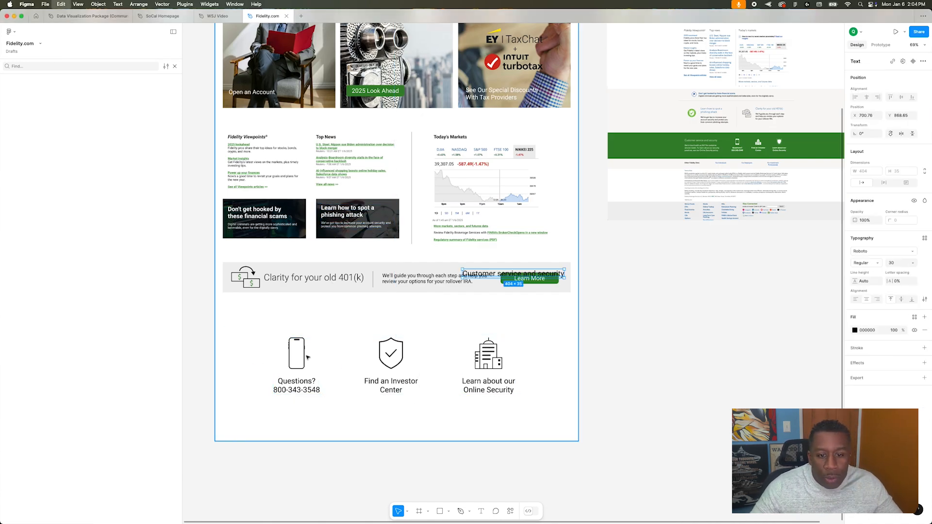
left_click_drag(466, 277, 268, 312)
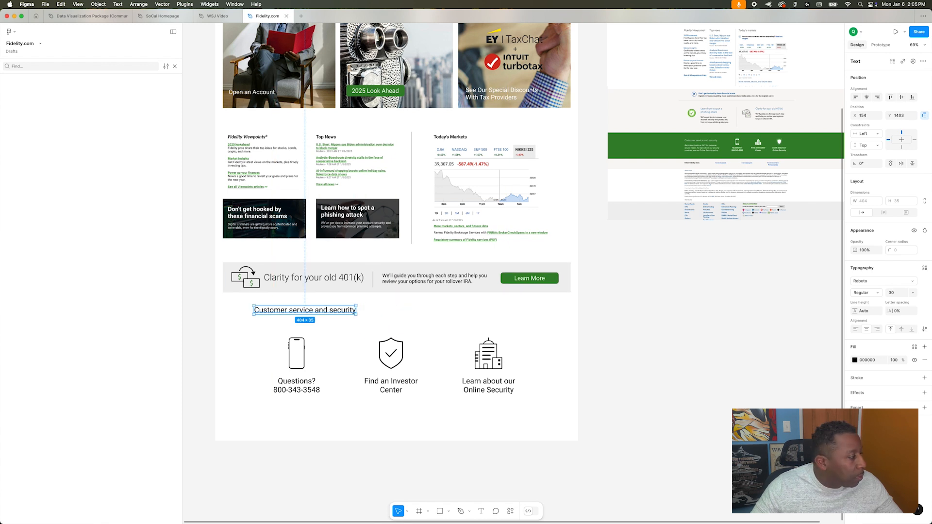
- Add "Get in touch with us 24/7 for customer service needs. To learn about our security practices, see our Online Security policy." below the heading, 401 wide
left_click(0, 309)
left_click(435, 322)
type("Get in touch with us 24/7 for customer service needs. To learn about our security practices, see our Online Security policy.")
left_click_drag(719, 274, 432, 279)
left_click(856, 300)
left_click(924, 239)
left_click(880, 306)
left_click_drag(356, 273, 318, 321)
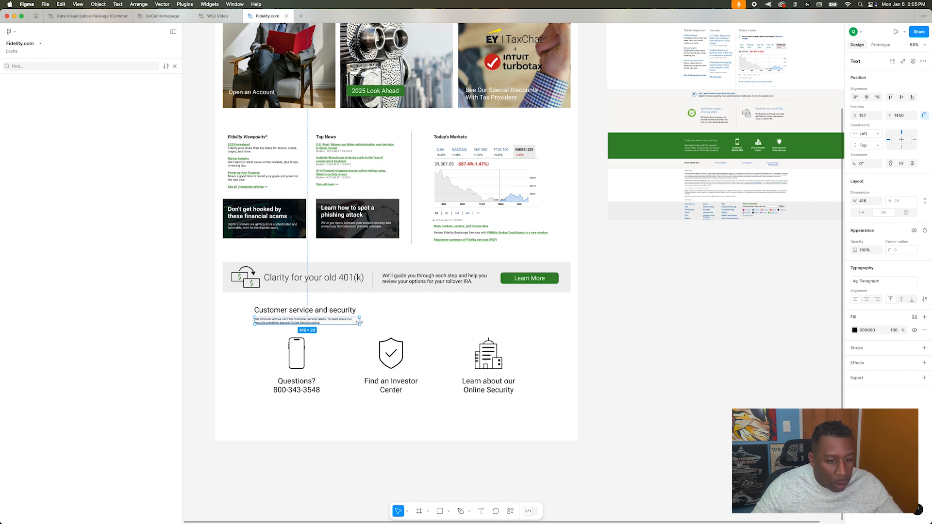
left_click(897, 283)
key("Escape")
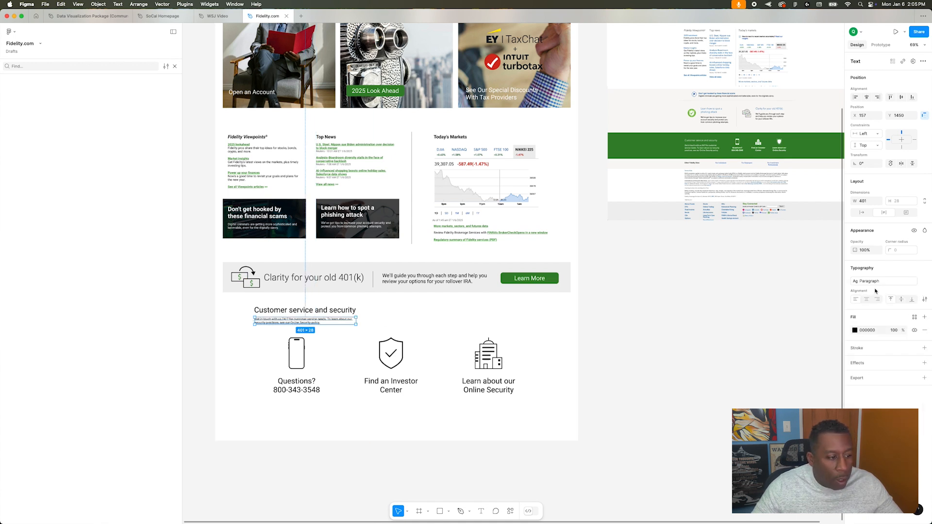
- Detach the paragraph's text style and set its font size to 16, and apply the H2 text style to the "Customer service and security" heading
left_click(924, 282)
left_click(913, 292)
left_click(907, 327)
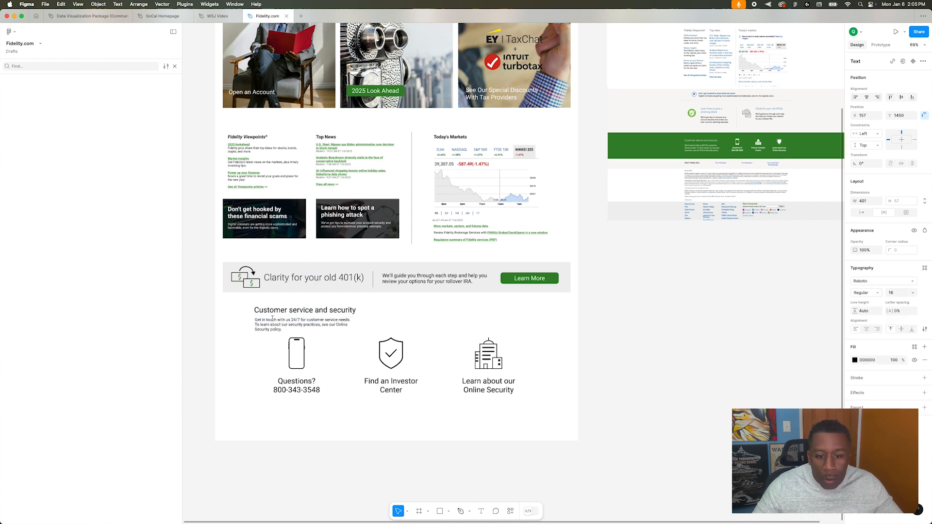
double_click(345, 311)
left_click(925, 269)
left_click(886, 348)
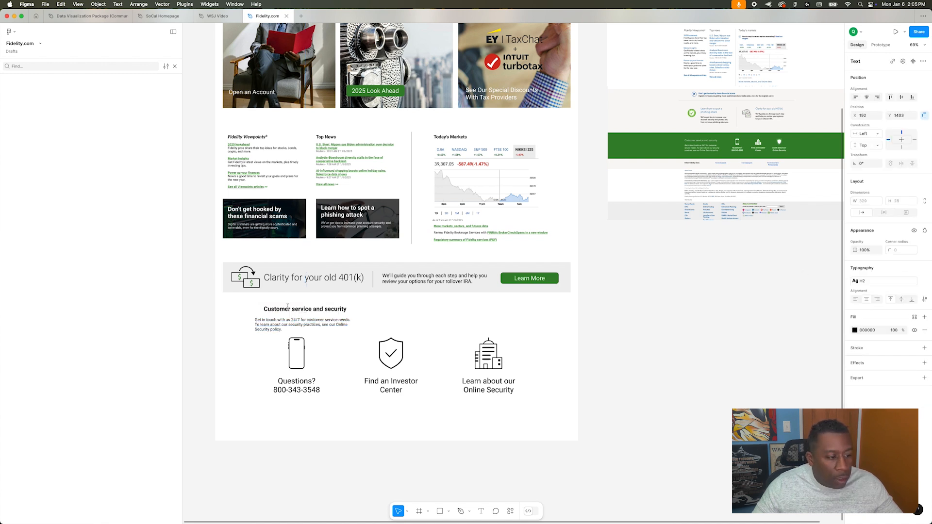
- Wrap the heading and paragraph in an auto layout and place it as the first item in the icon row
left_click(316, 321, "shift")
left_click_drag(316, 314, 583, 375)
key("shift+a")
key("Left")
key("Left")
key("Left")
left_click(469, 329)
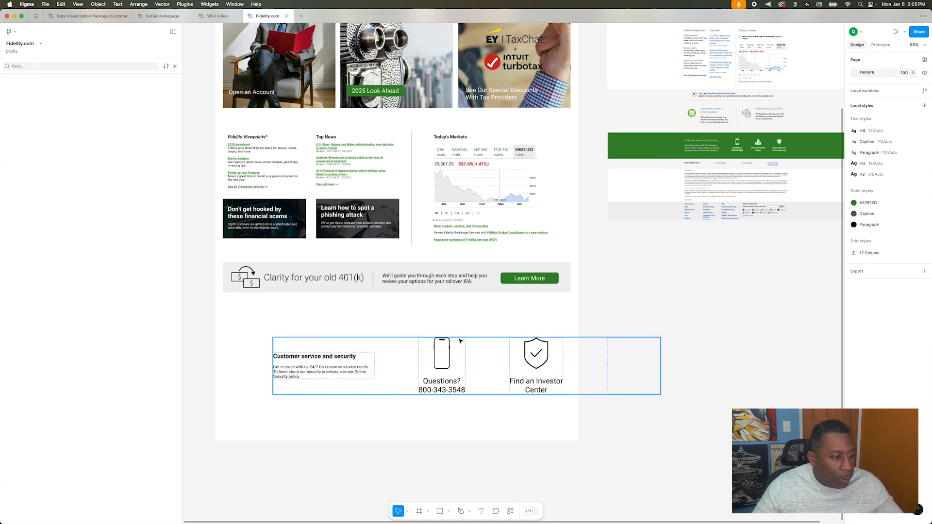
- Set the heading-and-paragraph group's height to fill the customer service row
left_click(460, 340)
left_click(867, 97)
key("super+z")
double_click(372, 365)
left_click(911, 172)
left_click(889, 181)
- Resize the customer service row to 1380 wide with an Auto gap and a horizontal padding of 30
left_click(491, 356)
left_click_drag(612, 350, 569, 347)
left_click(868, 233)
key("Return")
left_click(593, 288)
scroll(592, 289, "down", 2)
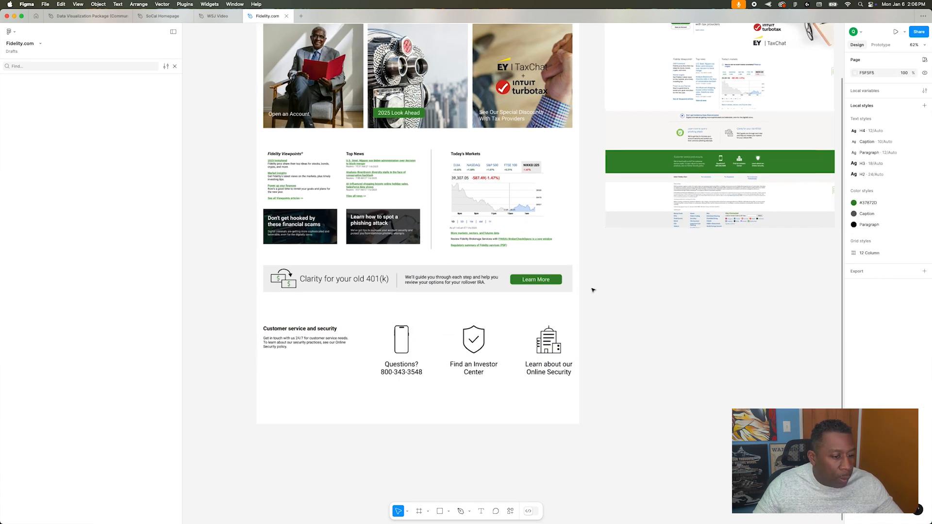
scroll(592, 288, "up", 3)
left_click(560, 339)
left_click(865, 250)
type("30")
key("Return")
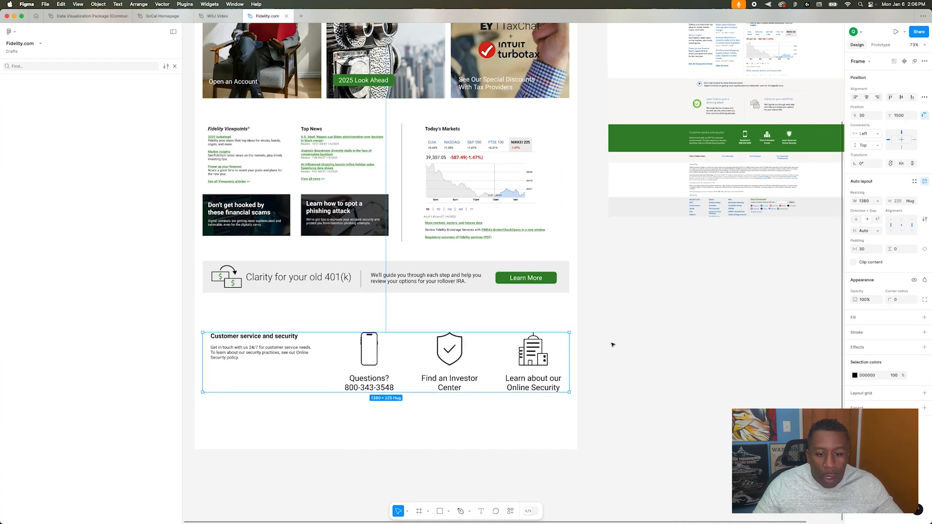
- Align the heading and paragraph to the middle left of their group in the row
double_click(297, 347)
left_click(892, 195)
left_click(475, 322)
left_click(429, 348)
scroll(469, 319, "down", 2)
scroll(469, 318, "left", 5)
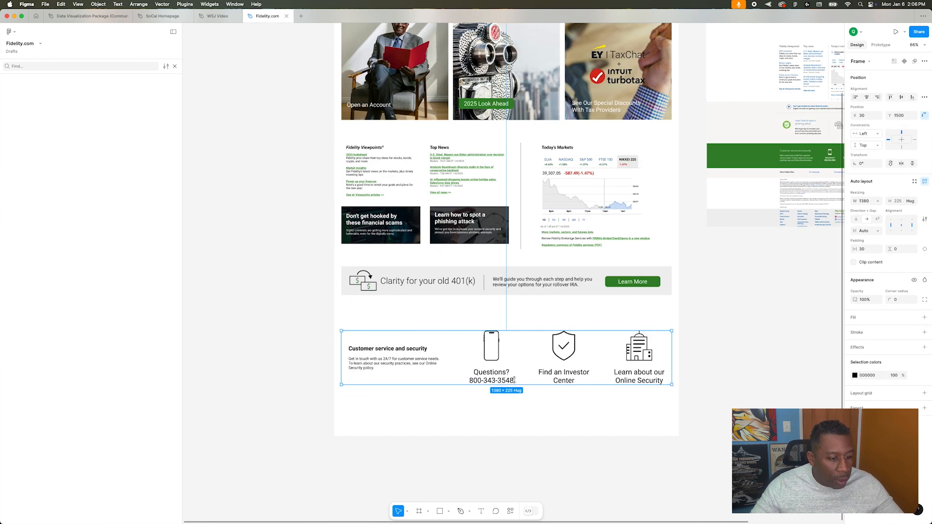
- Recolor the phone, shield and building icons with the green #37872D color style
left_click(496, 354)
left_click(563, 345, "shift")
left_click(641, 346, "shift")
left_click(915, 228)
left_click(699, 325)
- Cut the heading-and-paragraph group out of the row, narrow the icon row, and paste the group into the page frame above the icons
left_click(380, 360)
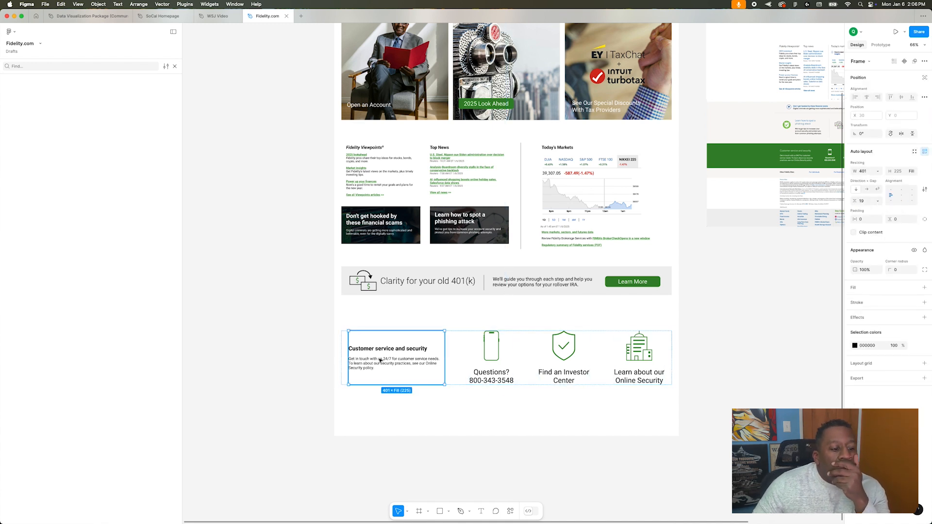
key("Delete")
left_click_drag(671, 360, 595, 376)
left_click(648, 345)
scroll(594, 366, "up", 1)
left_click(574, 333)
key("super+v")
left_click_drag(356, 375, 477, 334)
- Center-align the heading and paragraph, and make their group 937 wide with hugged height, centered on the page above the icon row
key("Return")
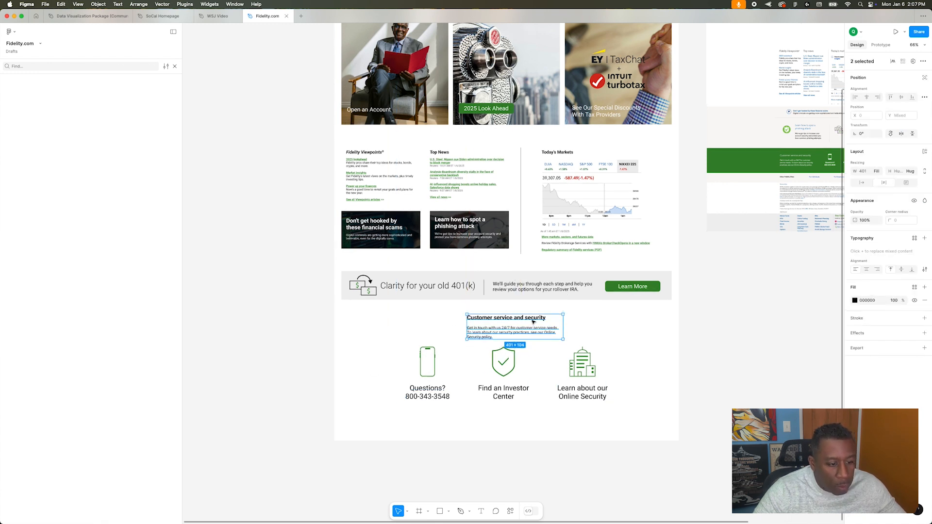
key("shift+Return")
left_click_drag(564, 326, 625, 329)
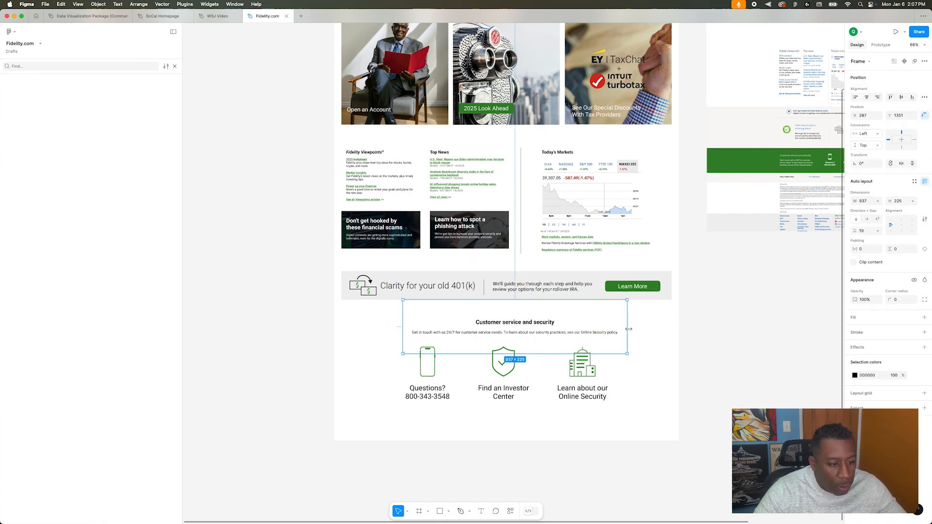
double_click(558, 355)
left_click_drag(531, 313, 519, 337)
left_click(866, 98)
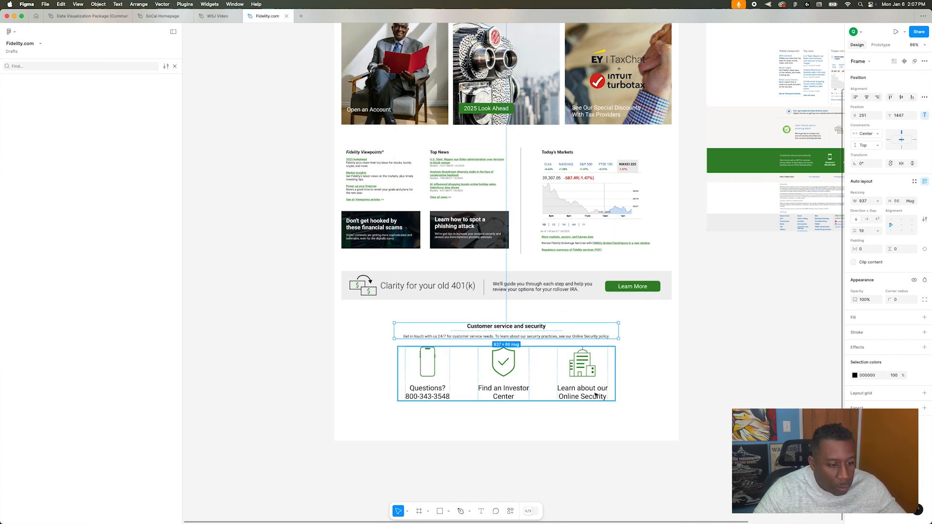
left_click(597, 394)
left_click(624, 358)
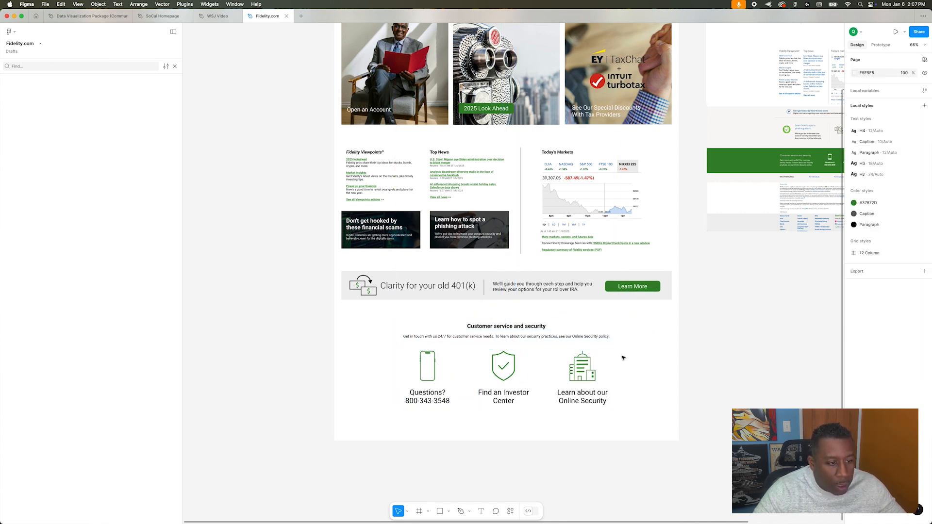
- Set the height of the phone, shield and building icons to 100
scroll(653, 351, "down", 5)
scroll(653, 351, "up", 7)
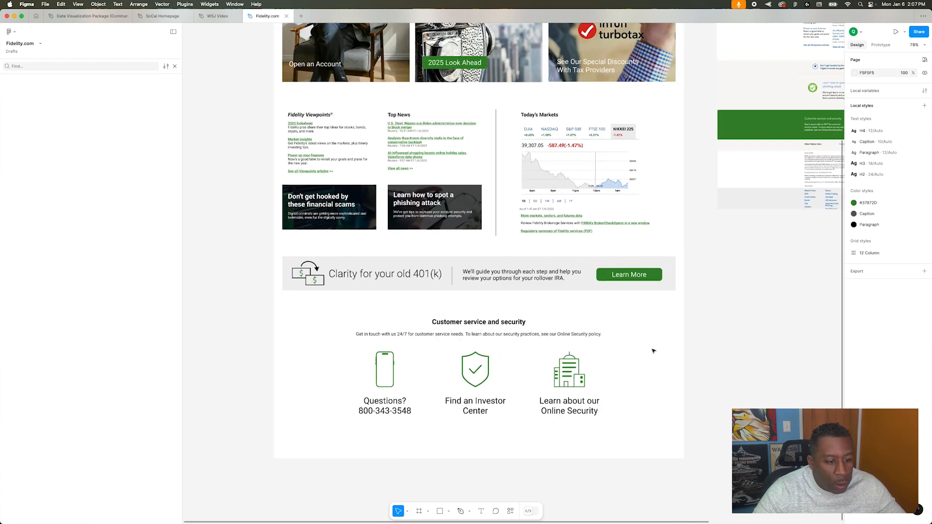
scroll(654, 351, "up", 2)
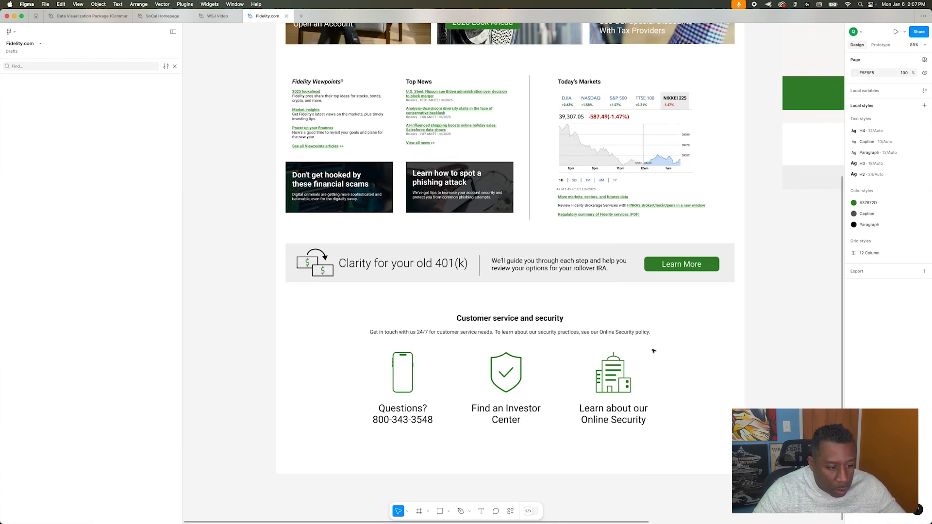
left_click(506, 372)
double_click(506, 372)
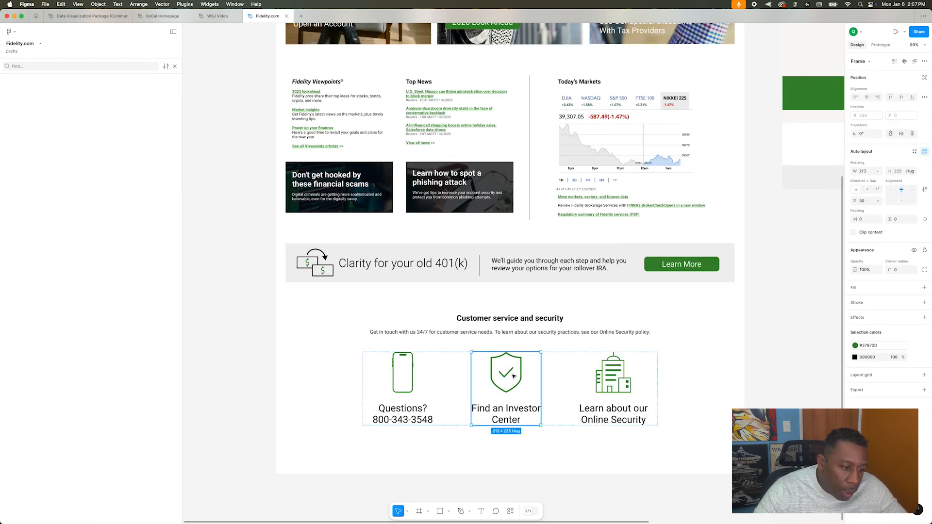
left_click(605, 373, "shift+super")
left_click(412, 375, "shift+super")
type("125")
key("Return")
type("100")
key("Return")
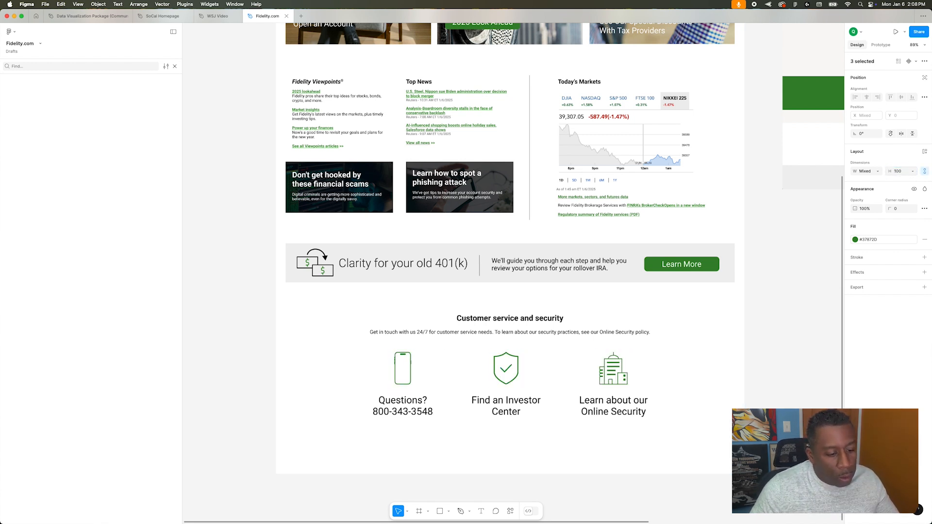
- Apply the H2 text style to the three labels under the icons
left_click(735, 369)
left_click(613, 407, "super")
left_click(913, 263)
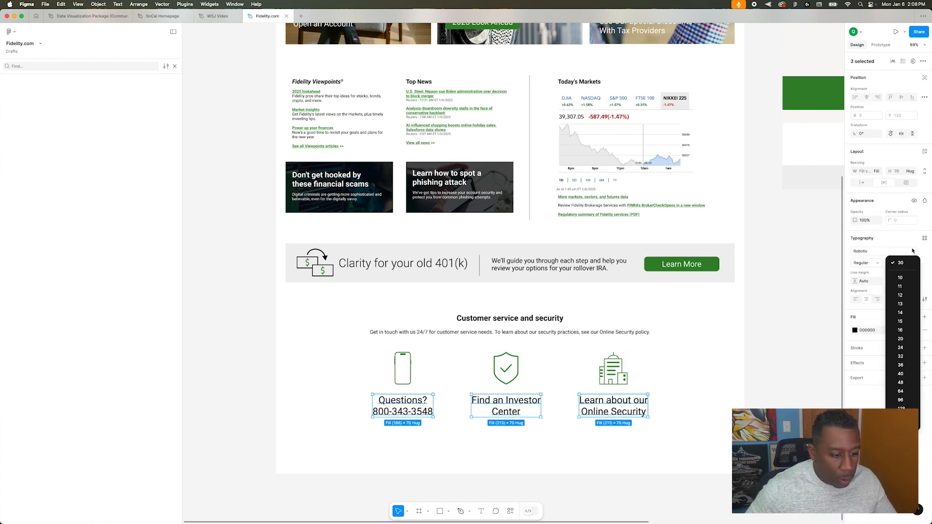
left_click(924, 238)
left_click(896, 318)
left_click(793, 305)
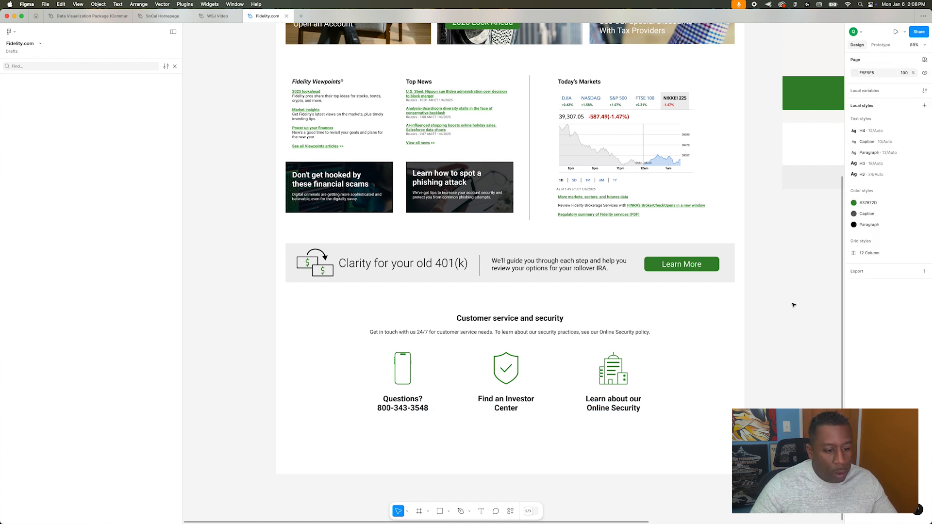
- Move the heading-and-paragraph group into the icon row as a fill-width first item, and widen the row to about 1096, centered on the page
left_click(537, 322)
left_click_drag(537, 322, 507, 380)
left_click(878, 172)
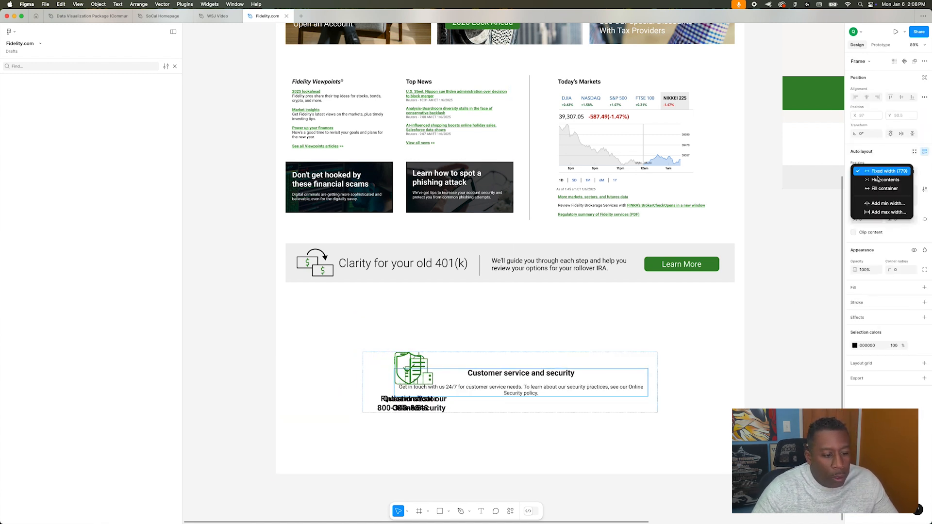
left_click(877, 190)
key("Left")
key("Left")
key("Left")
key("Escape")
left_click_drag(659, 382, 717, 368)
left_click(865, 98)
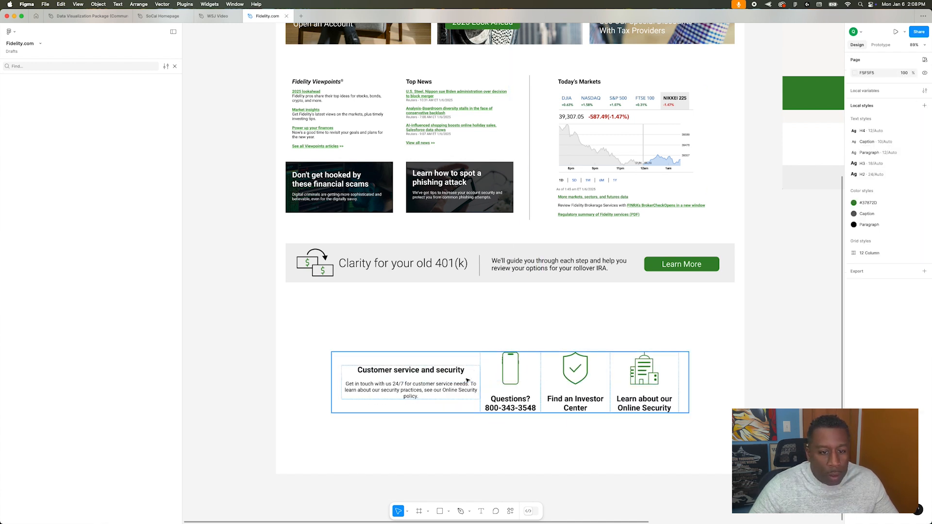
- Paste a vertical divider line into the row between the heading-and-paragraph group and the phone icon
left_click(466, 383)
key("super+v")
key("Right")
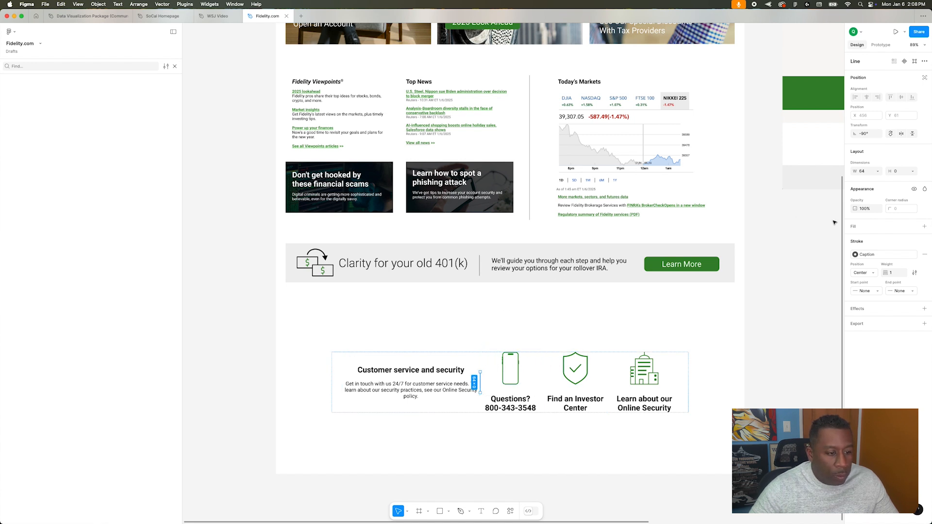
key("Escape")
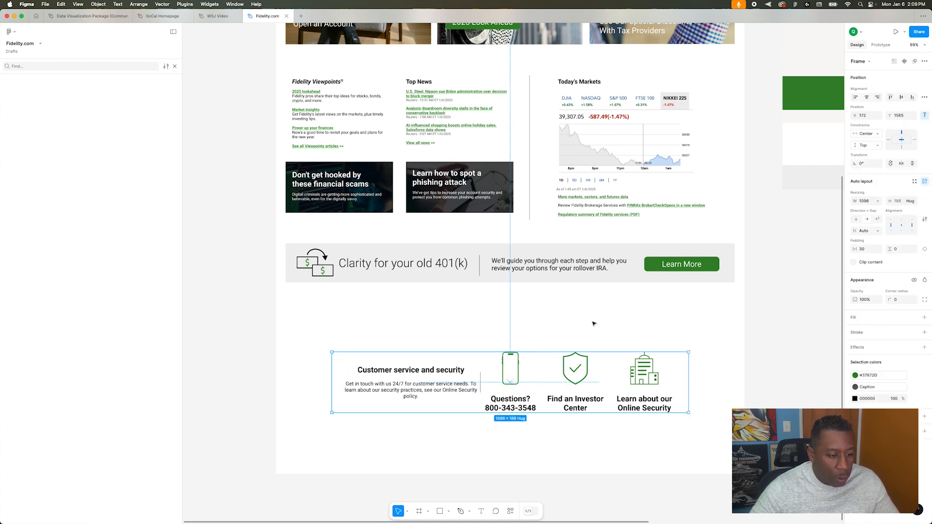
- Set the customer service row's horizontal padding to 0 and the gap between its items to 30
left_click_drag(854, 249, 832, 249)
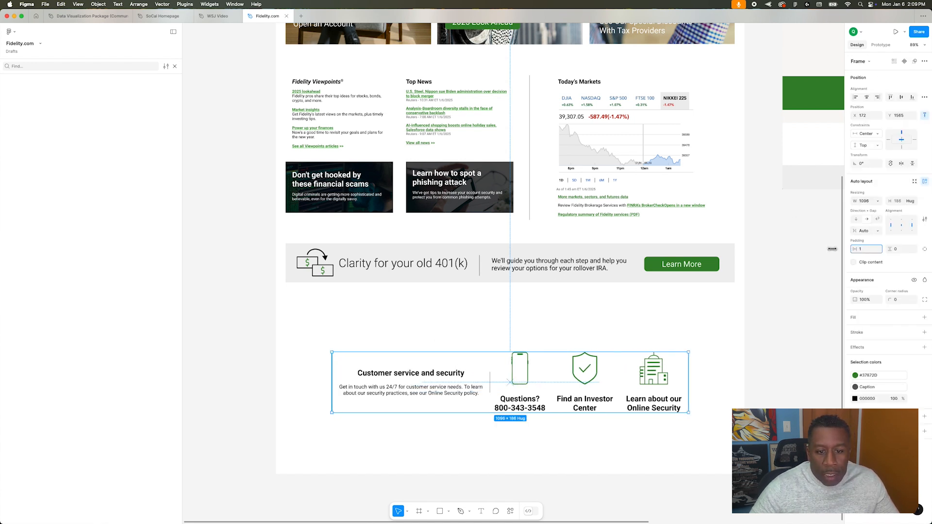
type("0")
key("Return")
left_click(878, 231)
left_click(875, 232)
left_click(866, 232)
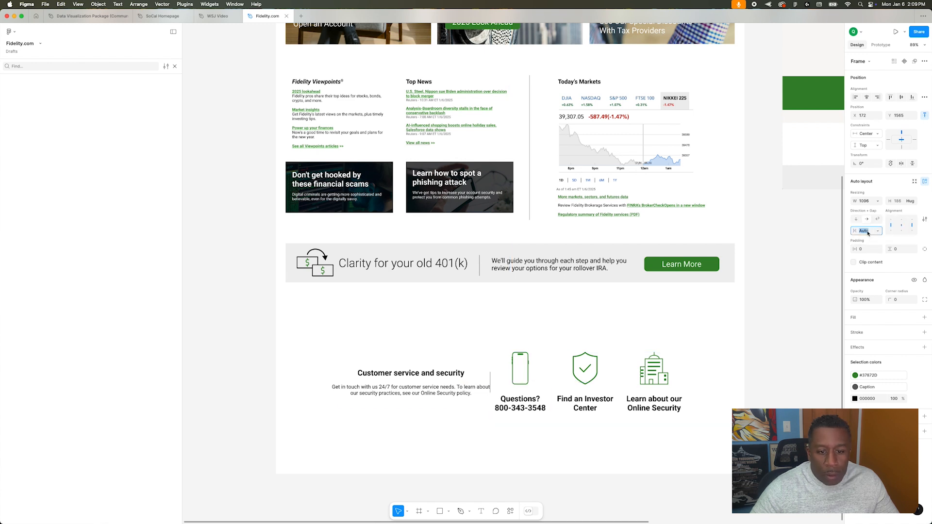
type("30")
key("Return")
- Widen the customer service row to about 1192 and move it up closer to the 401(k) banner
left_click_drag(330, 378, 315, 378)
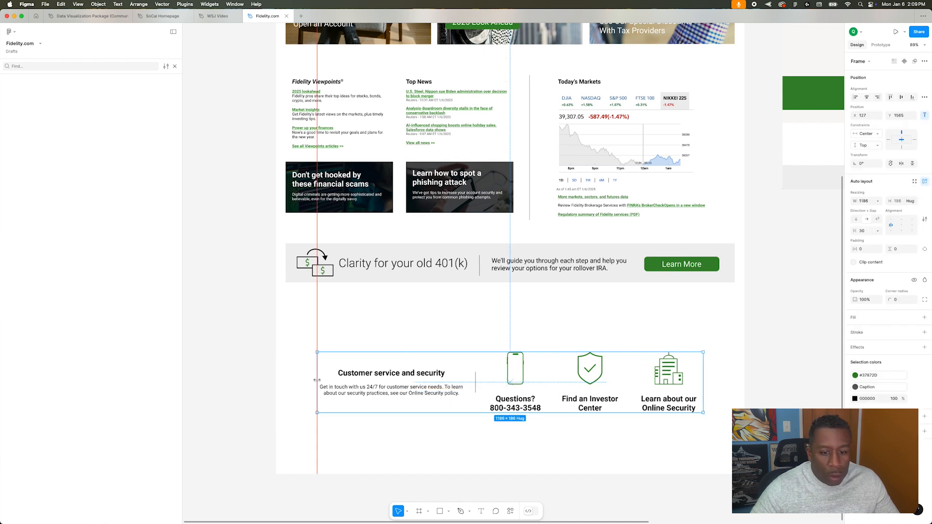
left_click_drag(395, 376, 396, 344)
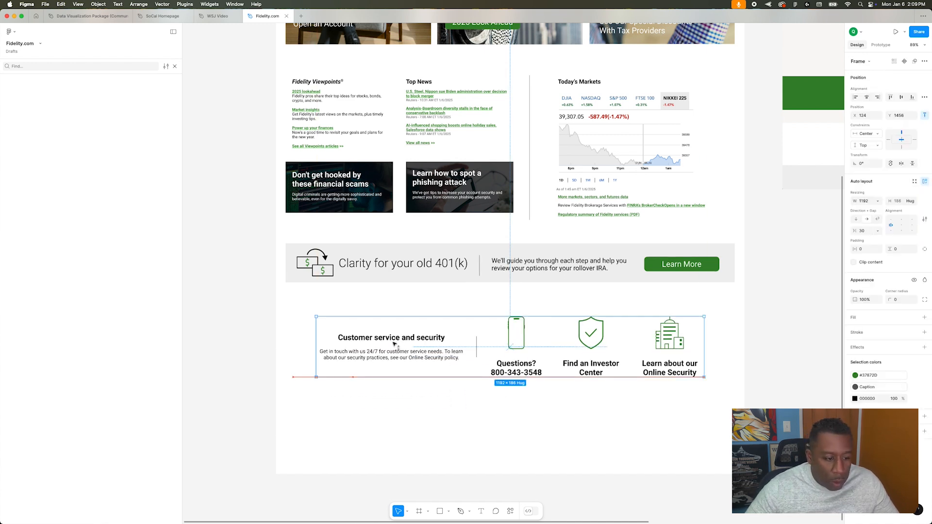
left_click(595, 428)
- Wrap the 401(k) banner's icon, title, divider, description and Learn More button in one horizontal auto layout
scroll(597, 429, "down", 2)
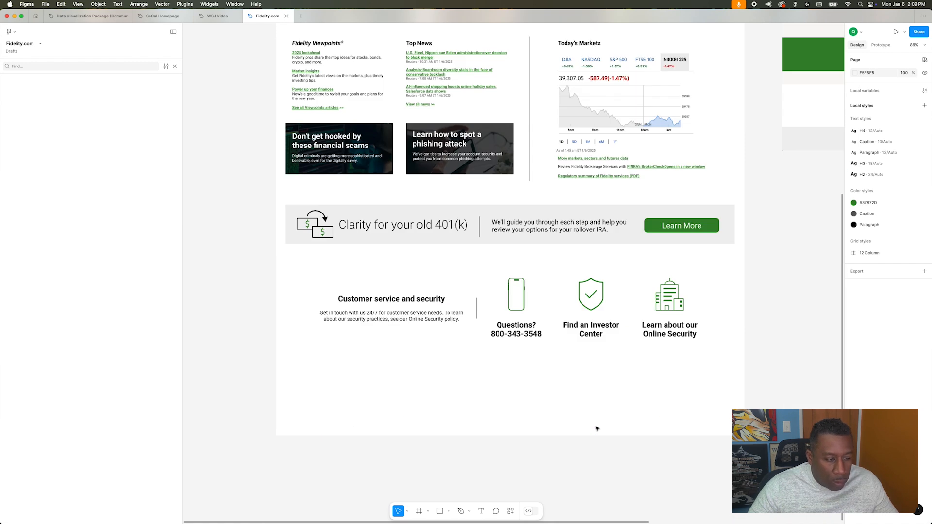
double_click(584, 226)
left_click(670, 226, "shift")
left_click(479, 226, "shift")
left_click(445, 225, "shift")
left_click(317, 228, "shift")
key("shift+a")
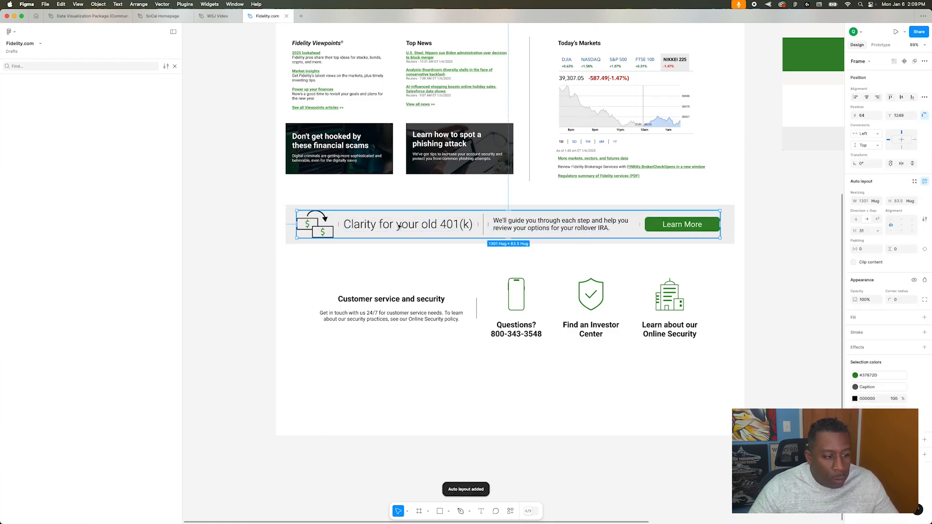
left_click(416, 251)
left_click(427, 229)
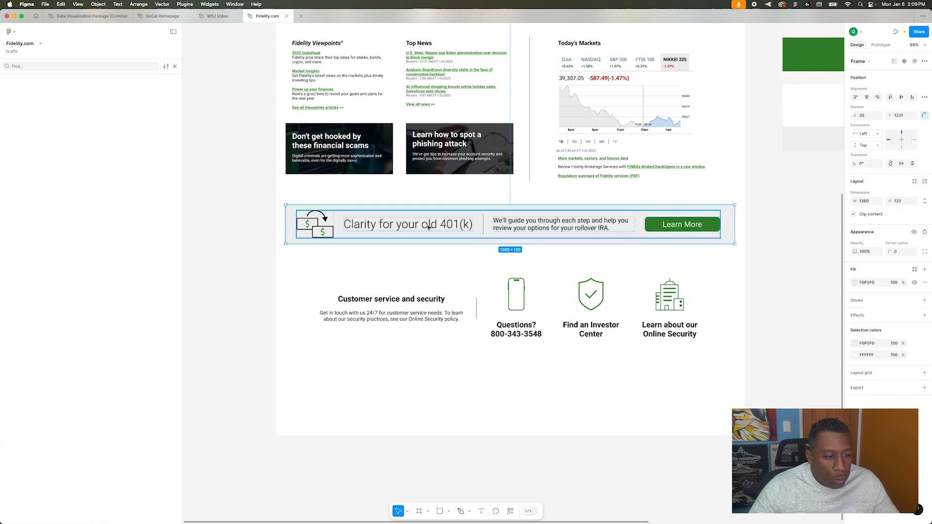
left_click(431, 242)
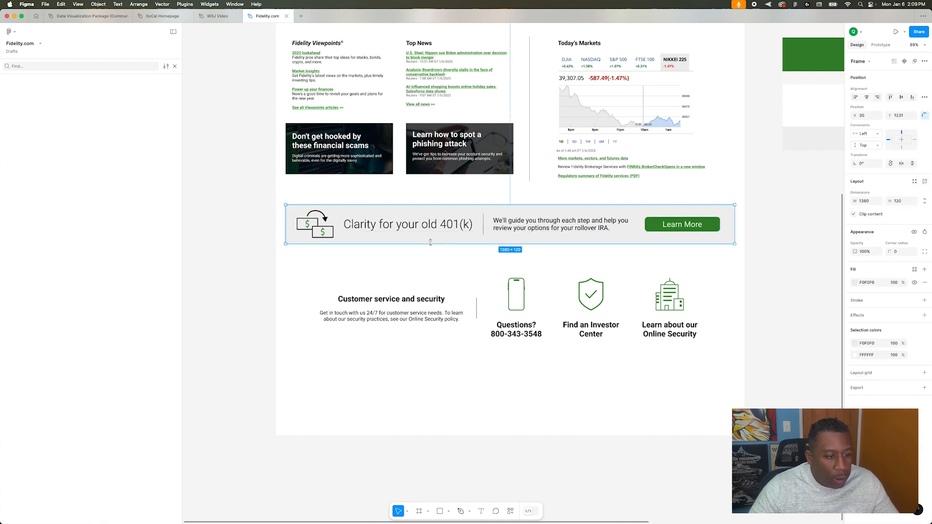
key("Delete")
left_click(485, 223)
key("super+z")
key("super+z")
- Fill the banner's auto layout with F0F0F0 saved as the color variable "Gray Background", and delete the old grey frame behind it
left_click(632, 234)
left_click(916, 318)
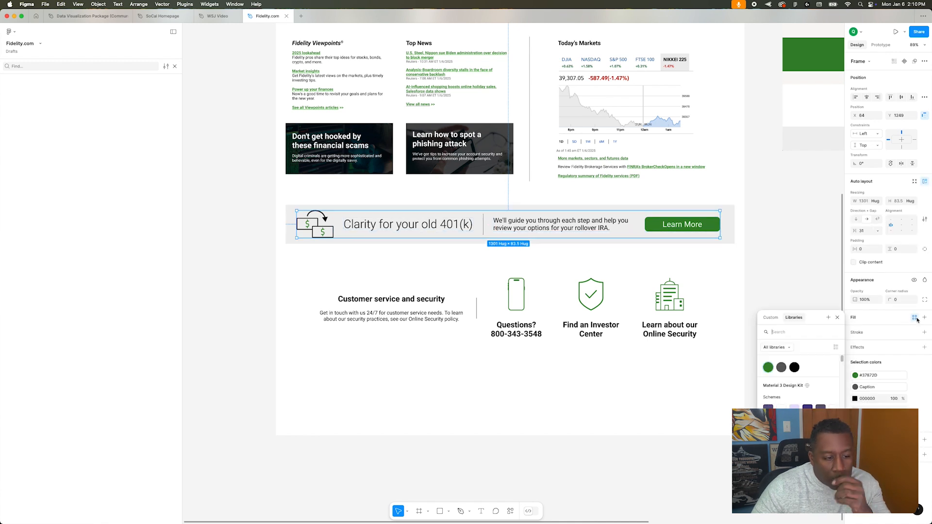
left_click(770, 317)
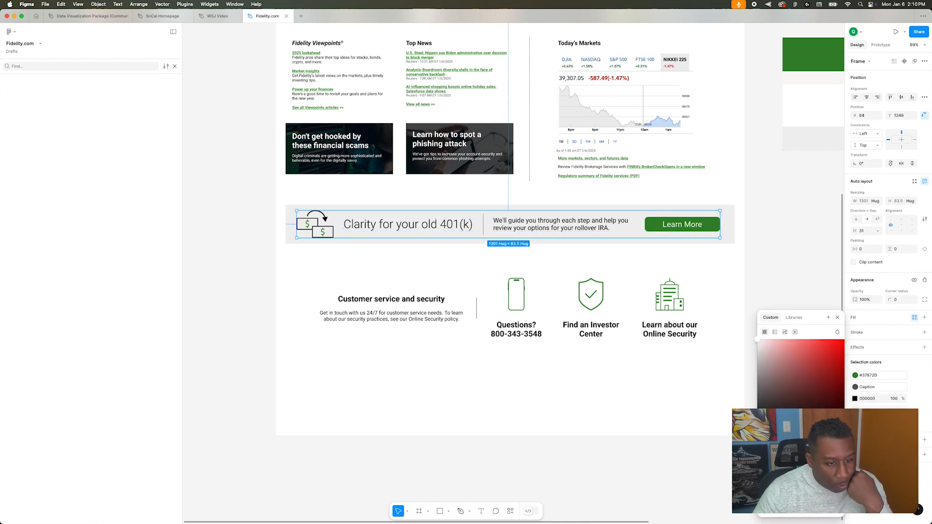
left_click(829, 319)
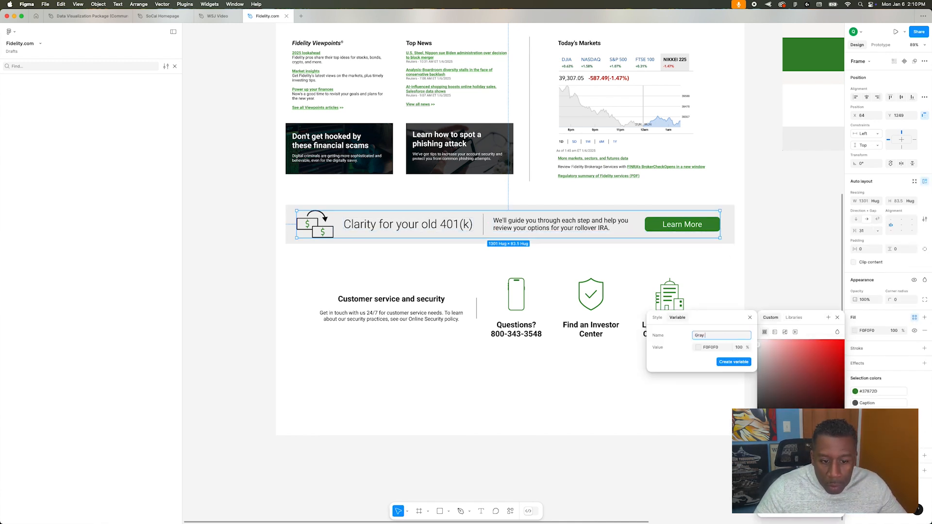
type("ground")
key("Return")
left_click(725, 223)
key("Delete")
- Give the 401(k) banner a fixed width and stretch it to 1380 across the page's content area
left_click(707, 214)
left_click(878, 201)
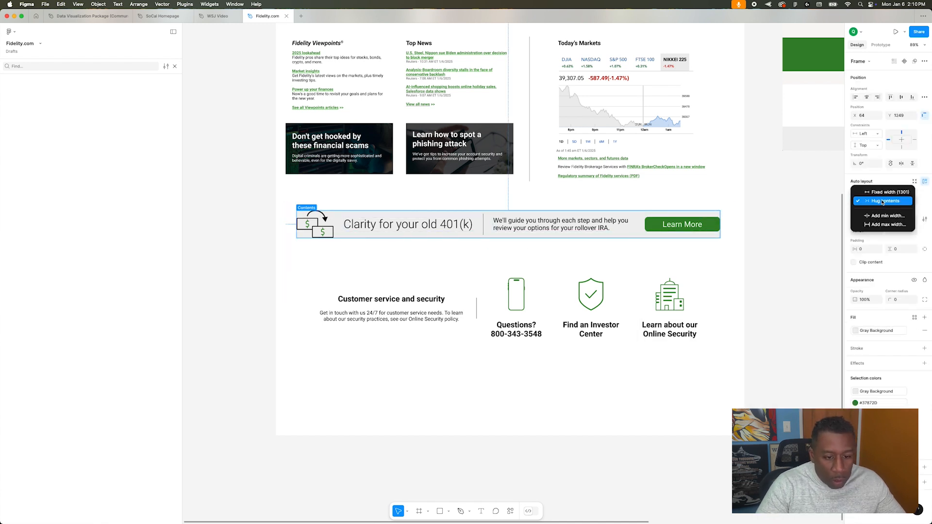
left_click(688, 225)
left_click(381, 249)
left_click(377, 236)
left_click_drag(296, 226, 285, 226)
left_click_drag(721, 231, 729, 230)
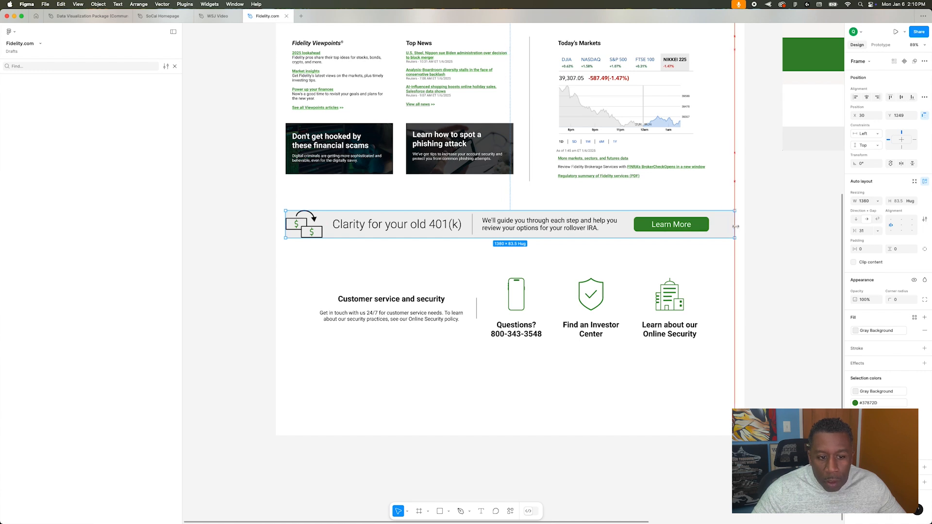
- Set the 401(k) banner's horizontal and vertical padding to 30
left_click(862, 249)
type("30")
key("Return")
key("Tab")
type("30")
left_click(784, 255)
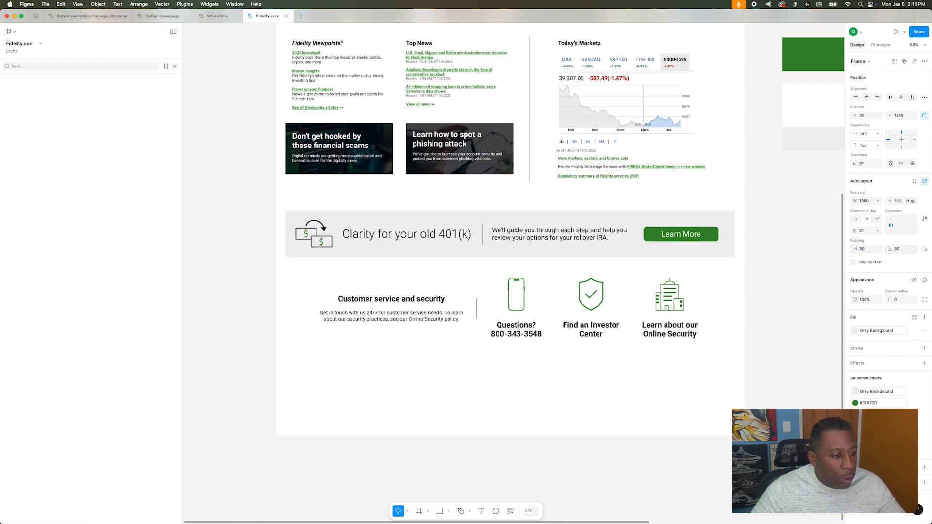
- Fill the customer service row with the Gray Background variable and widen it to 1380 to match the banner
scroll(779, 284, "up", 2)
left_click(629, 346)
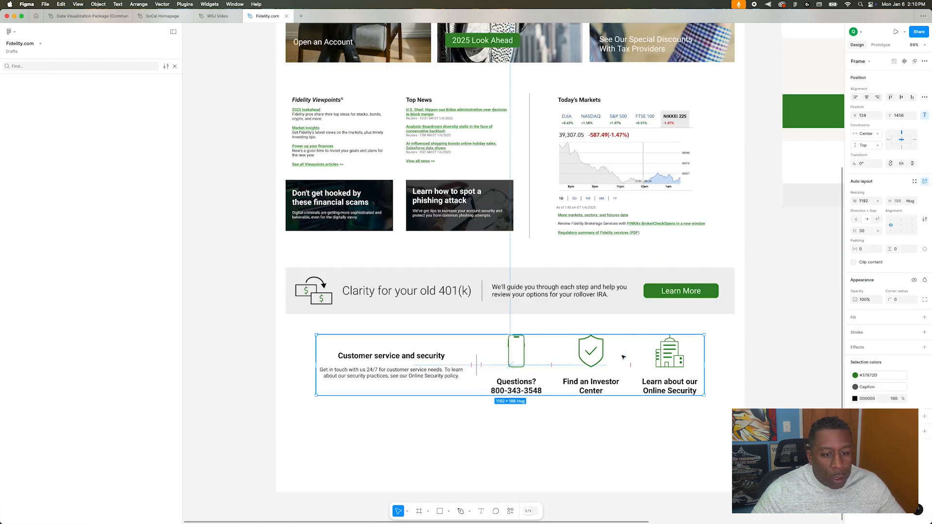
left_click(915, 318)
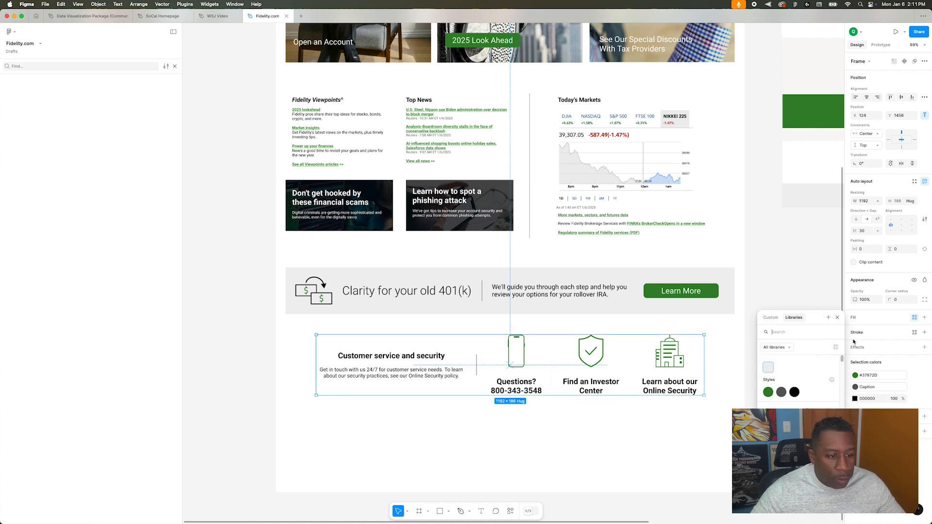
left_click(774, 367)
left_click_drag(704, 366, 735, 366)
- Set the customer service row's horizontal and vertical padding to 30 and change its fill to the black Paragraph style
left_click(870, 252)
type("30")
key("Tab")
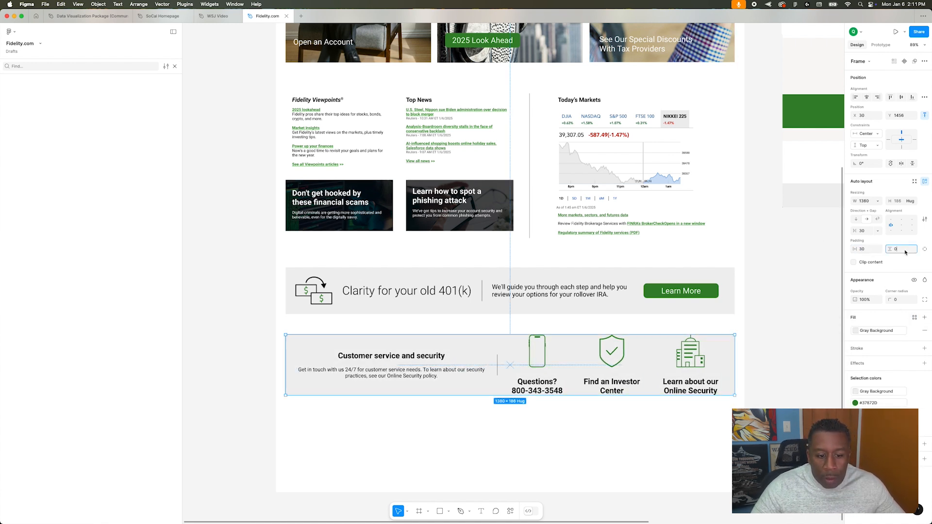
type("30")
key("Return")
left_click(856, 330)
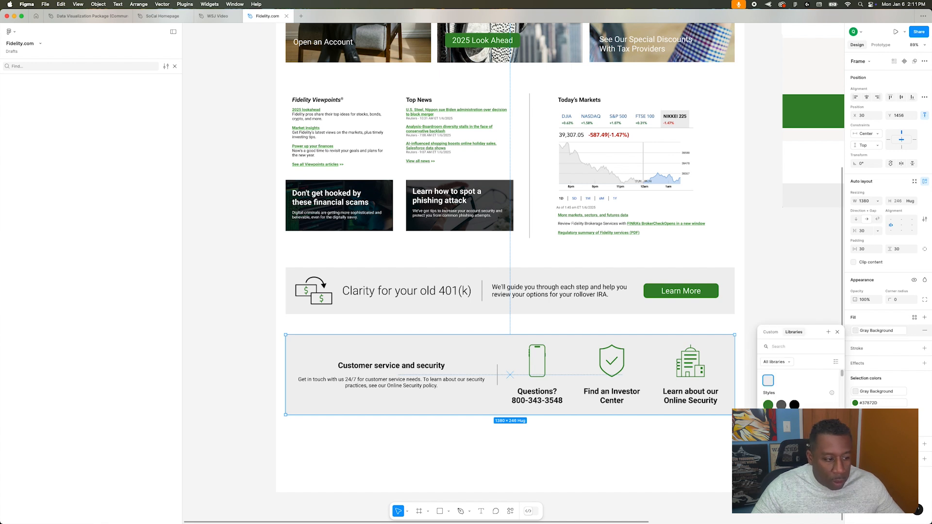
left_click(795, 406)
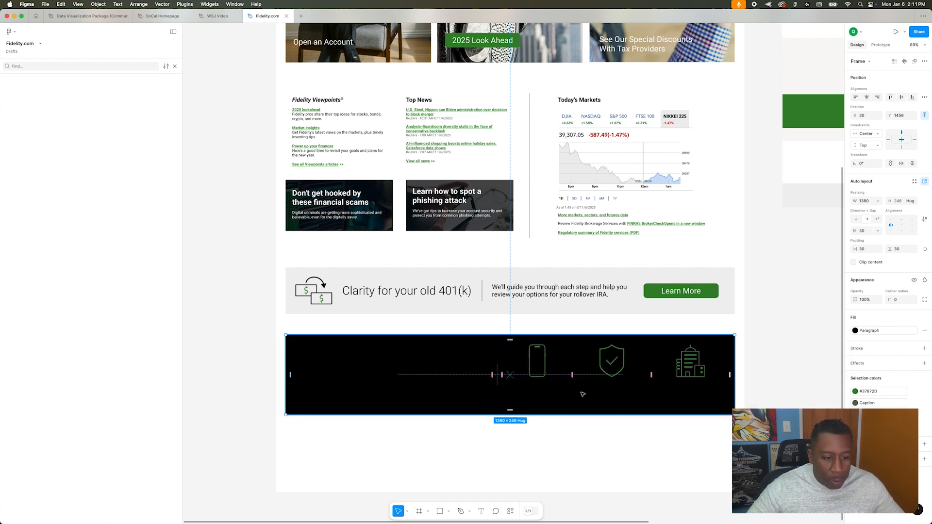
- Recolor the three icon labels in the customer service row to FFFFFF and save that color as the variable "White"
left_click(538, 395, "super")
left_click(612, 396, "shift+super")
left_click(679, 397, "shift+super")
left_click(854, 301)
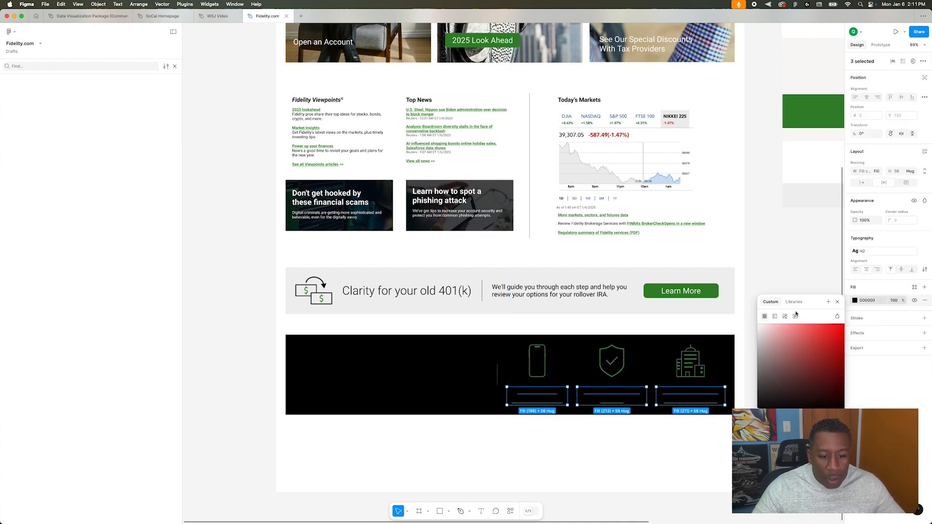
left_click_drag(780, 333, 743, 316)
left_click(829, 302)
key("BackSpace")
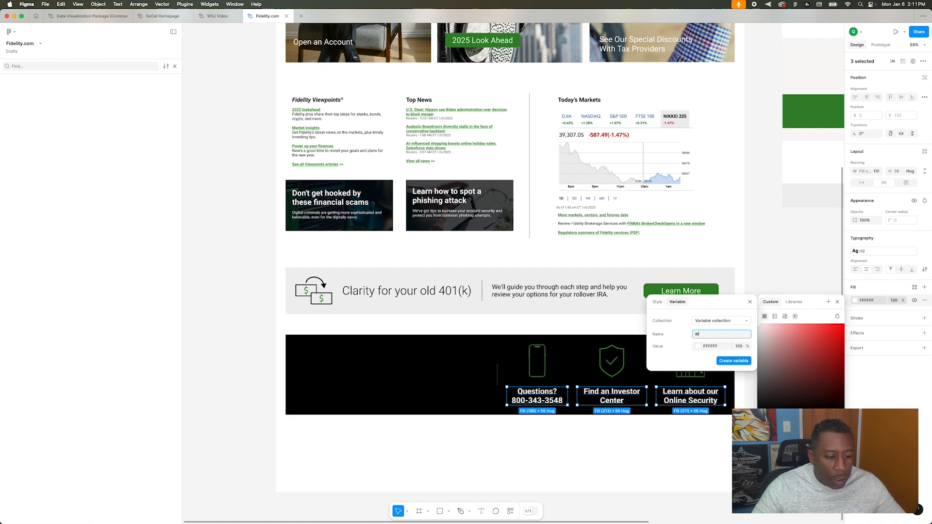
key("Escape")
key("Escape")
- Apply the White variable to the "Customer service and security" heading and its description
left_click(443, 366)
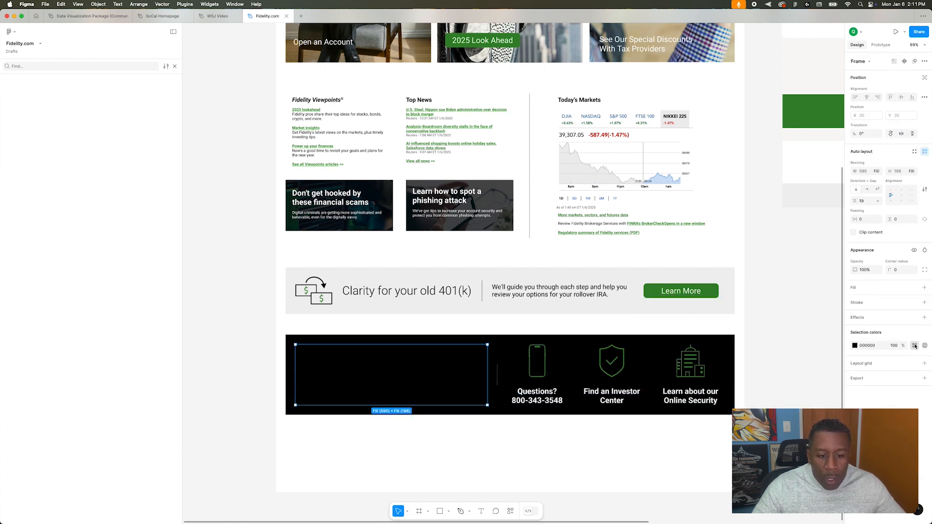
left_click(915, 346)
left_click(782, 397)
- Move the customer service row up so it sits flush beneath the 401(k) banner
left_click(528, 443)
left_click(550, 402)
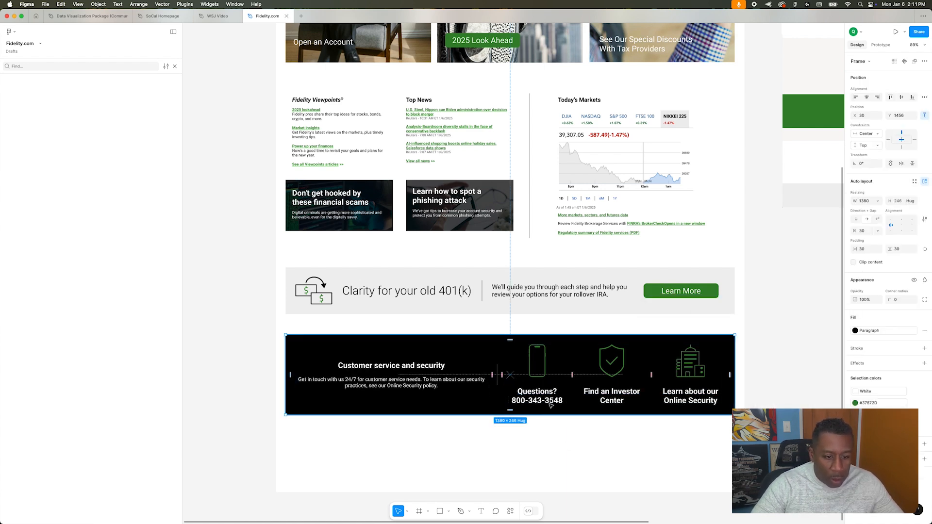
left_click_drag(551, 401, 551, 380)
left_click(548, 426)
scroll(402, 430, "down", 3)
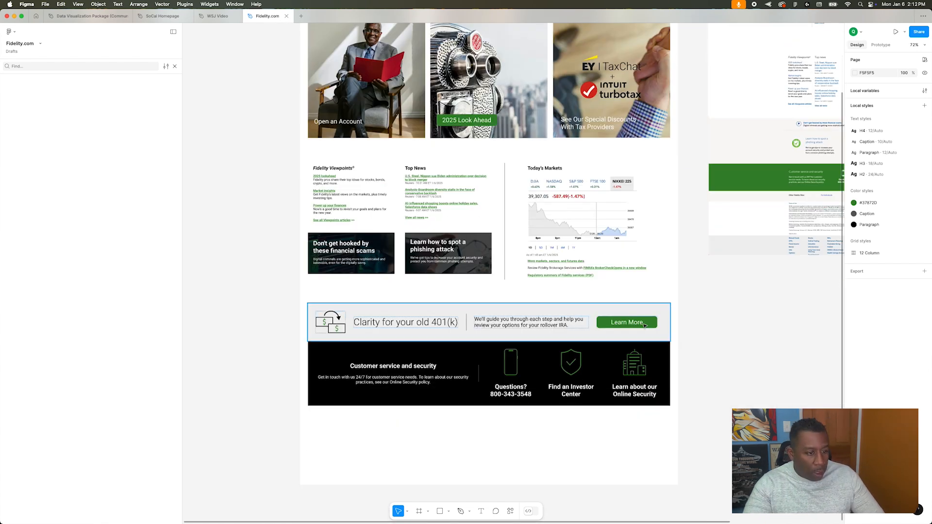
- Examine the reference screenshot's sections below customer service: Other Fidelity Sites, the terms text and the footer links
left_click(668, 333)
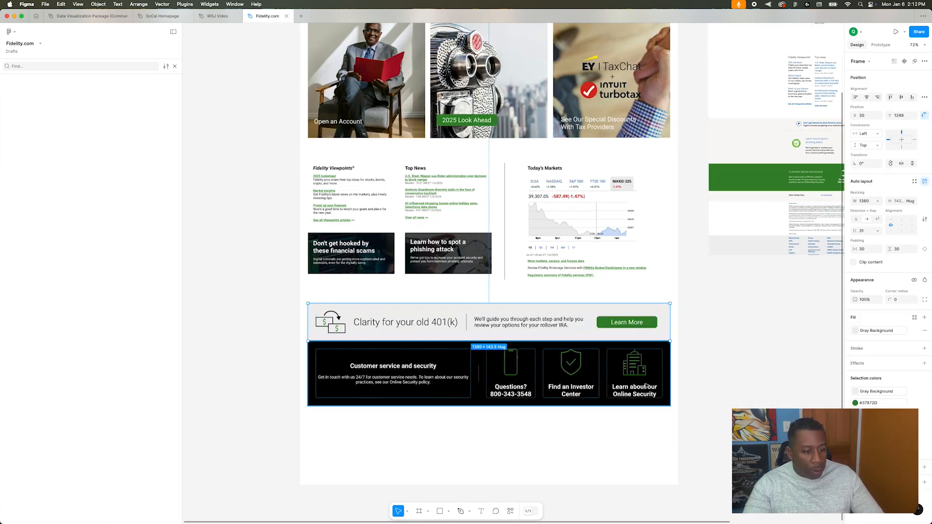
double_click(647, 387)
left_click(662, 394)
key("Escape")
scroll(553, 200, "down", 5)
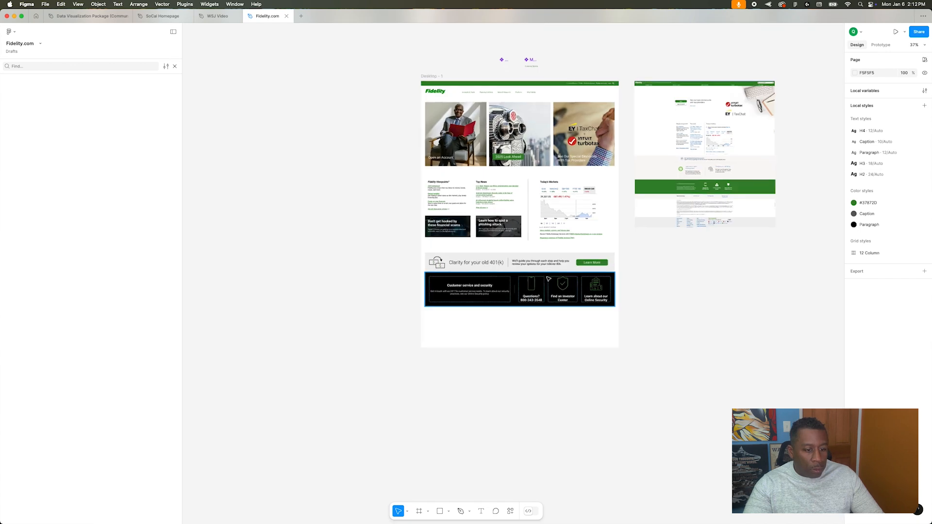
scroll(549, 277, "up", 5)
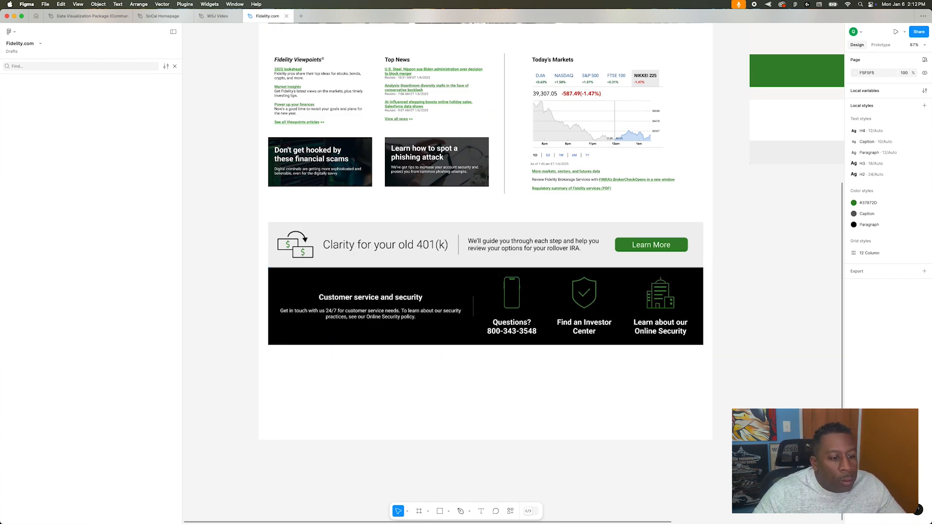
scroll(704, 196, "right", 10)
scroll(704, 195, "up", 10)
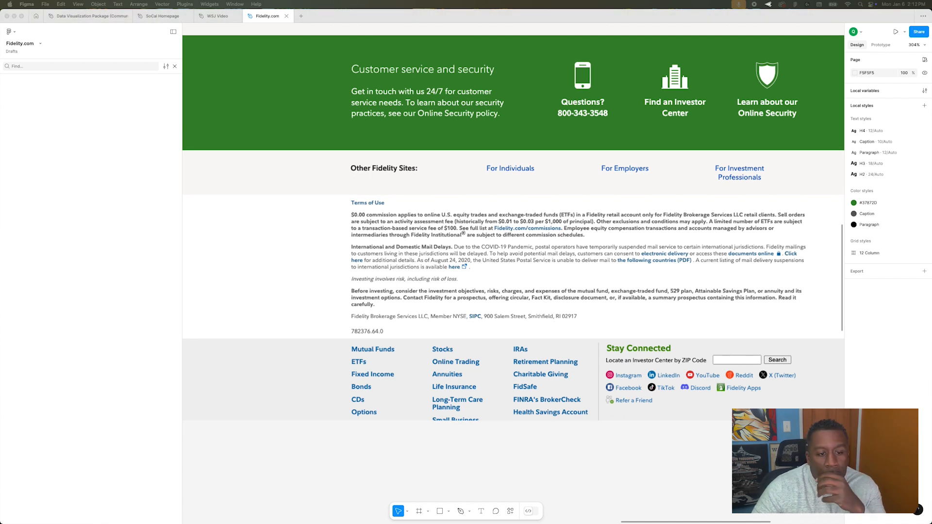
left_click(318, 202)
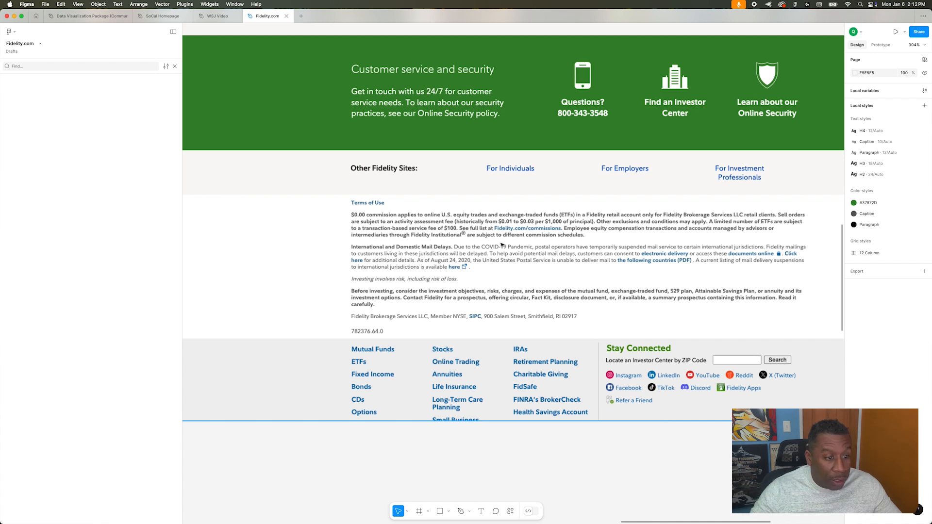
scroll(502, 246, "right", 4)
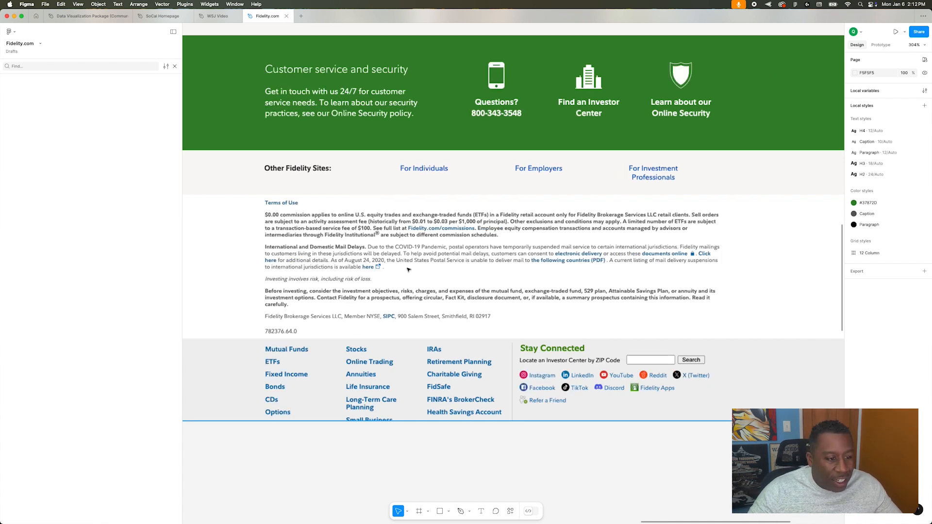
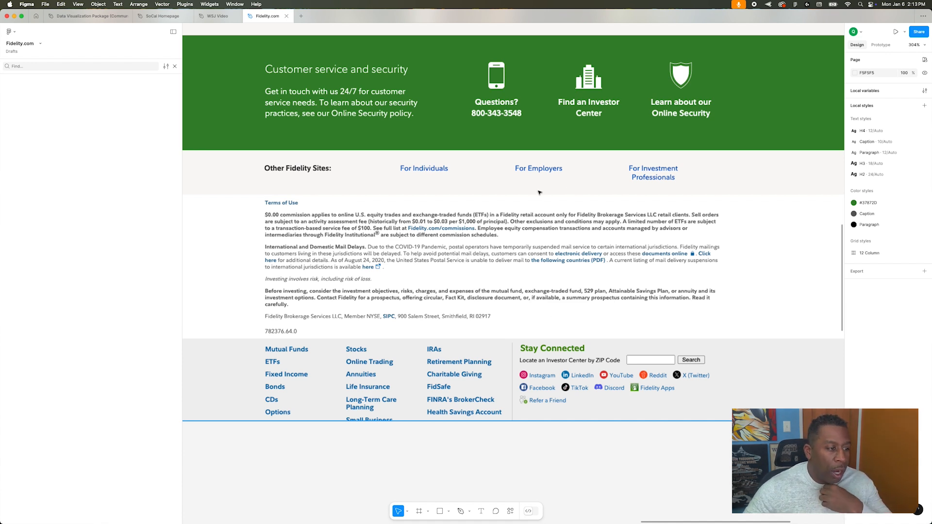
scroll(560, 392, "right", 1)
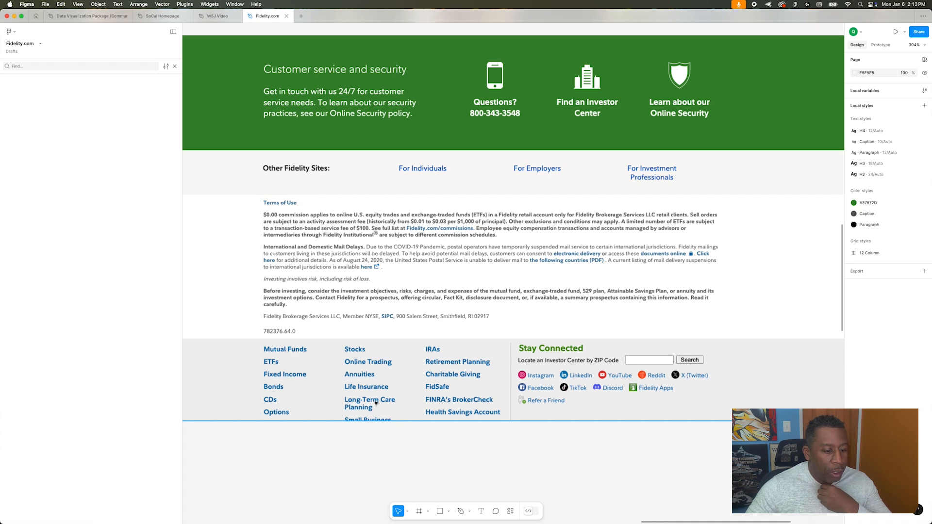
scroll(528, 333, "down", 5)
scroll(528, 333, "up", 5)
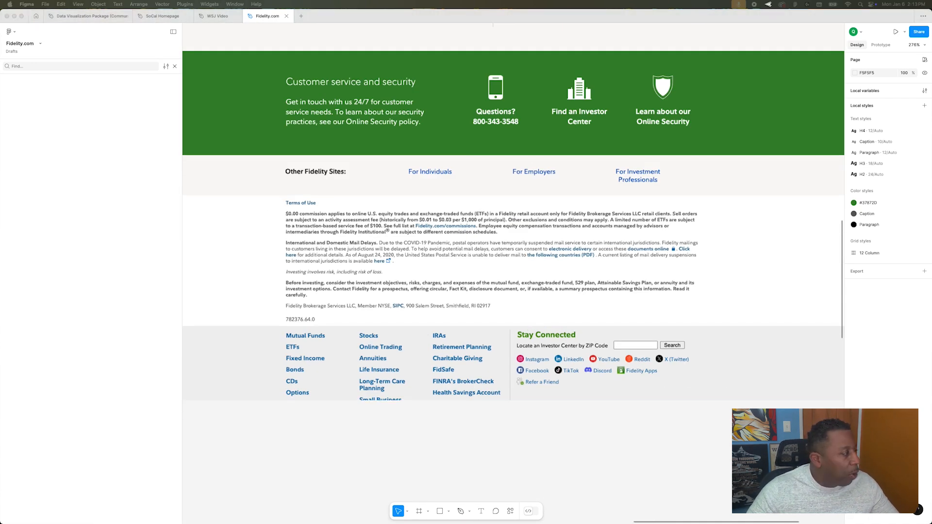
- Switch to the live fidelity.com page in Chrome and review its full footer
left_click_drag(526, 1, 532, 71)
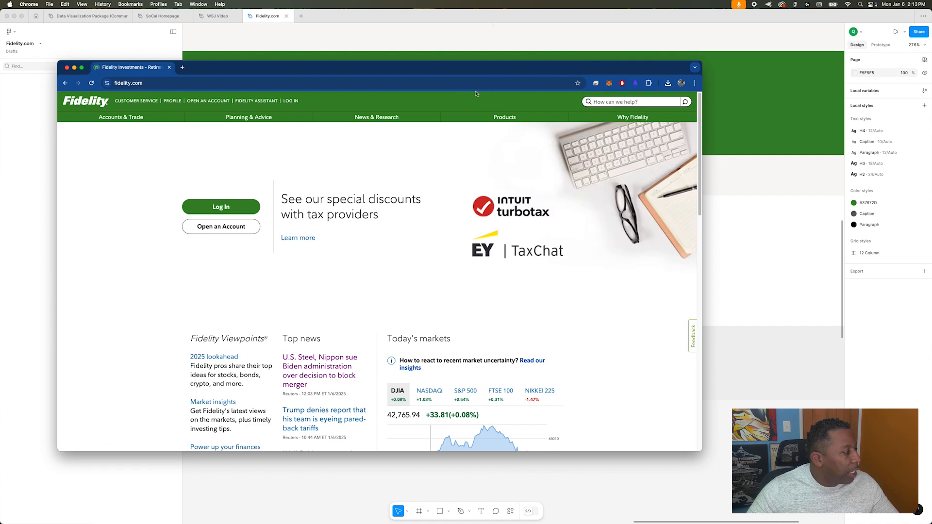
scroll(477, 317, "down", 20)
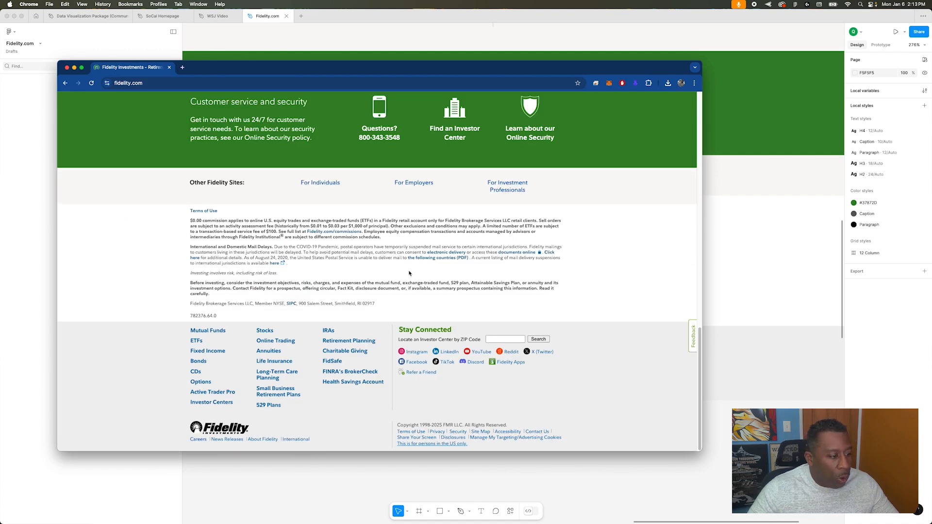
scroll(416, 272, "up", 20)
left_click(505, 118)
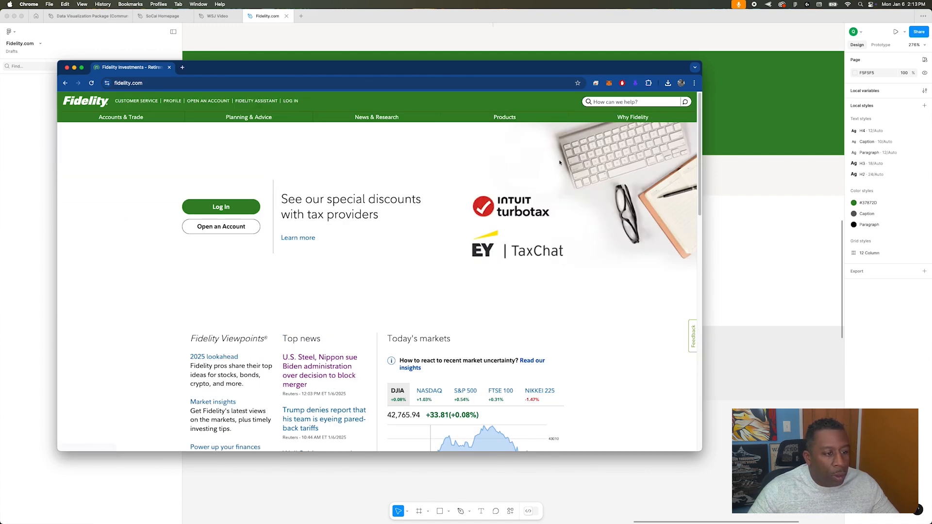
left_click_drag(134, 67, 0, 86)
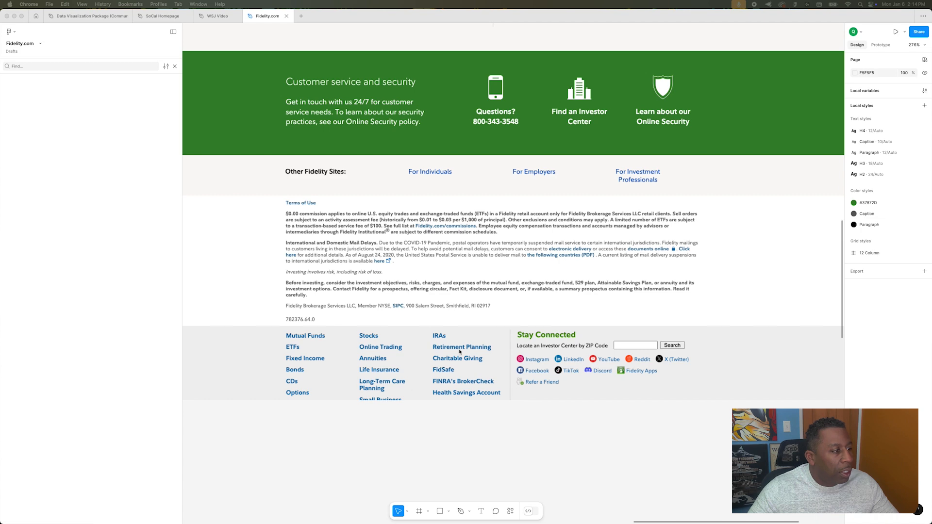
- Review the reference screenshot's footer again and compare its lower sections with the recreated page
scroll(684, 365, "left", 3)
scroll(684, 364, "up", 1)
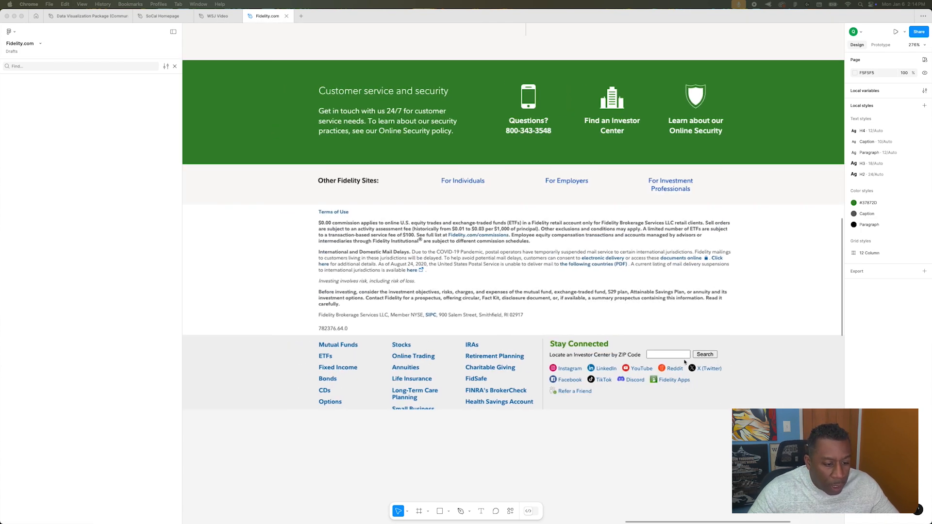
scroll(685, 362, "right", 2)
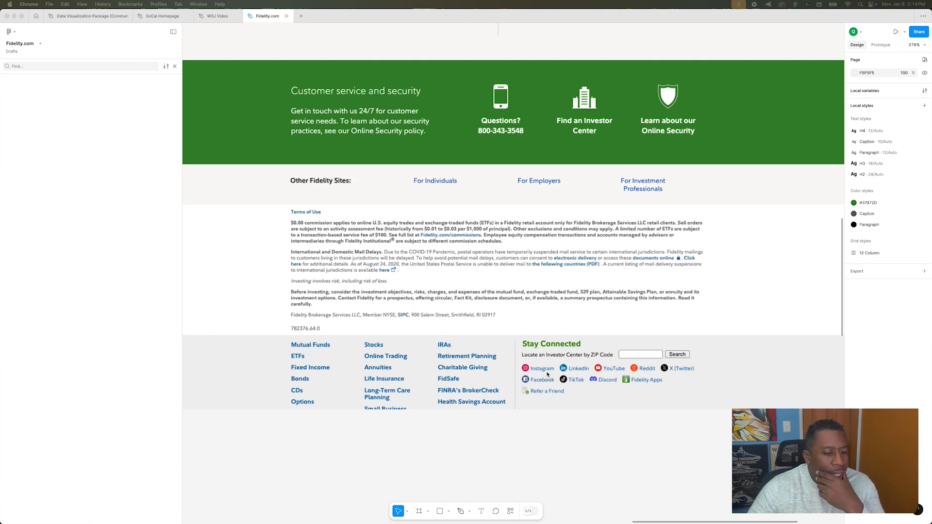
scroll(552, 369, "up", 5)
scroll(452, 279, "down", 5)
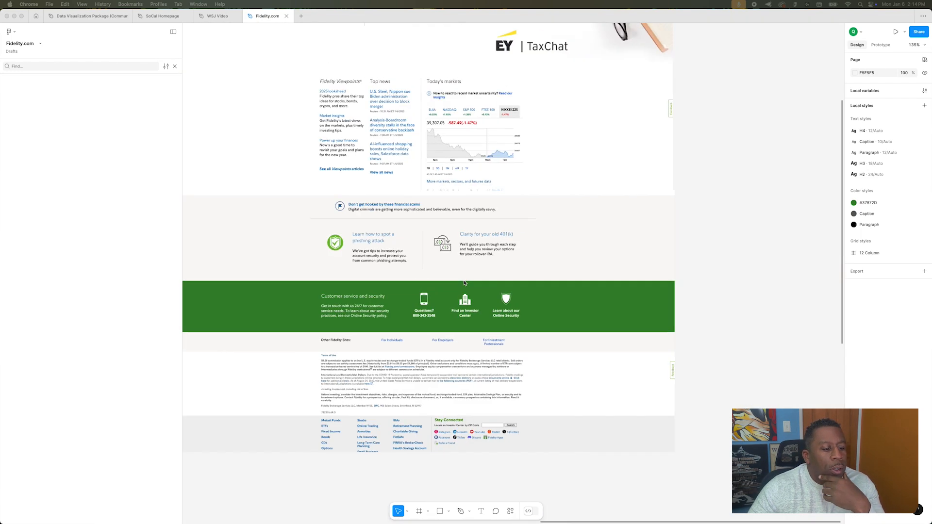
scroll(460, 279, "left", 15)
scroll(460, 279, "down", 8)
scroll(495, 372, "down", 4)
- Wrap the 401(k) banner and the customer service row together in one vertical auto layout
left_click(473, 275)
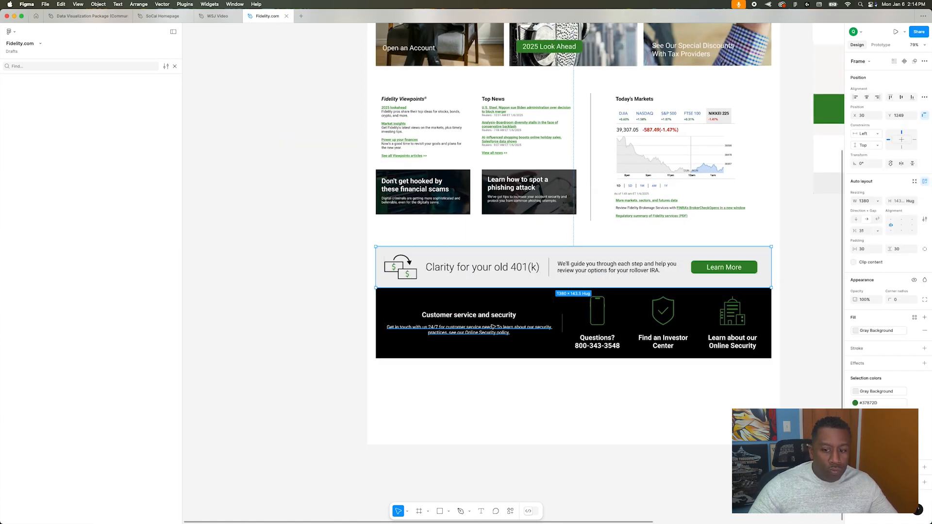
scroll(493, 327, "down", 4)
scroll(493, 326, "right", 4)
scroll(657, 188, "up", 8)
scroll(657, 187, "down", 5)
scroll(654, 196, "up", 2)
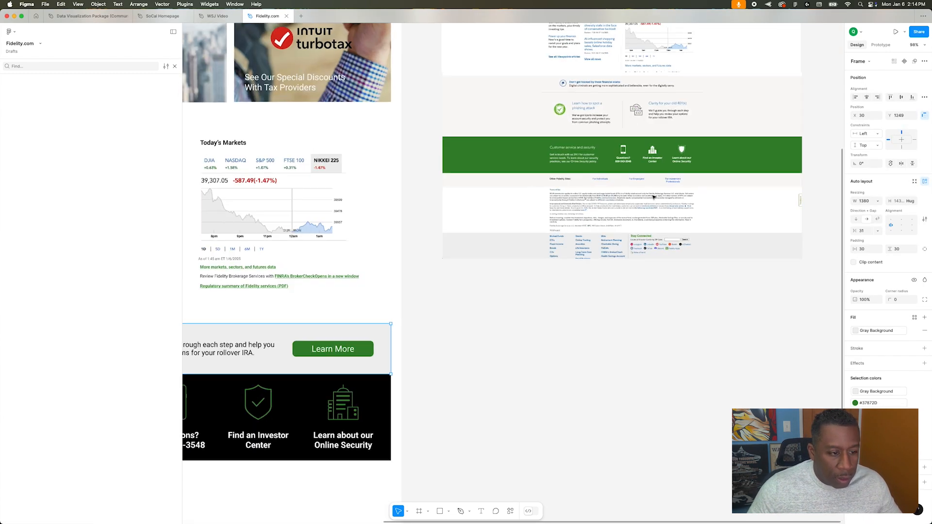
scroll(654, 196, "down", 5)
left_click(310, 309, "shift")
key("shift+a")
key("Escape")
- Duplicate the customer service row inside the combined auto layout
double_click(300, 307)
key("super+d")
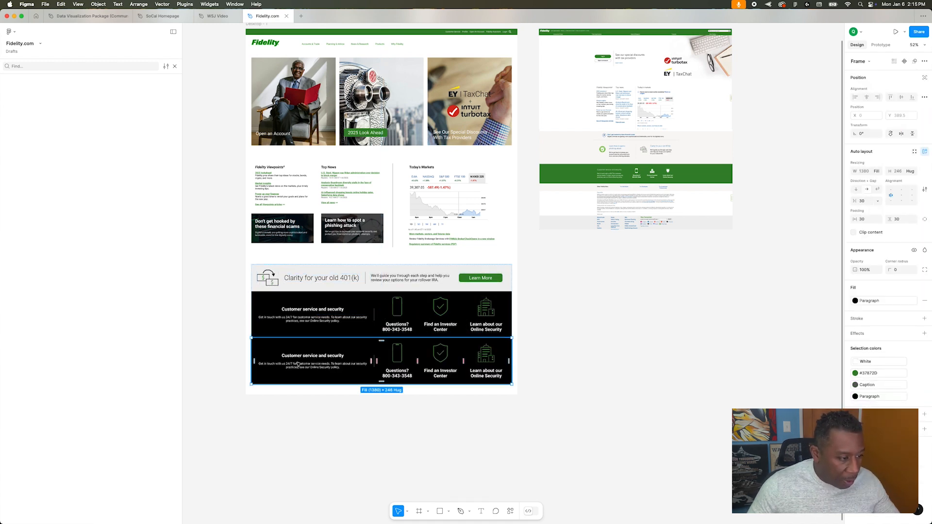
scroll(298, 365, "up", 5)
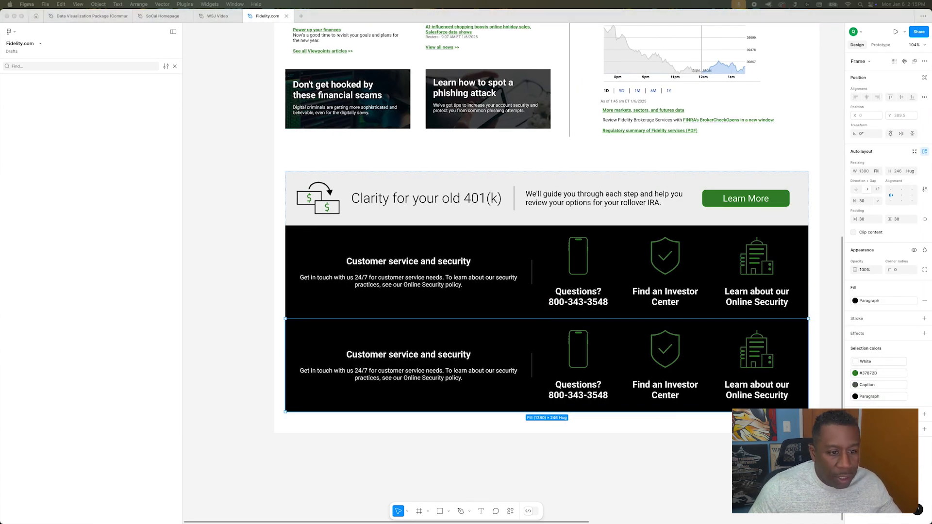
- Change the duplicated row's heading to "Other Fidelity Sites:" and delete the description below it
double_click(395, 358)
double_click(396, 355)
type("Other Fidelity Sites:")
left_click(451, 382)
key("Delete")
- Replace the phone icon's label in the duplicated row with "For Individuals"
left_click(578, 390)
left_click(578, 390)
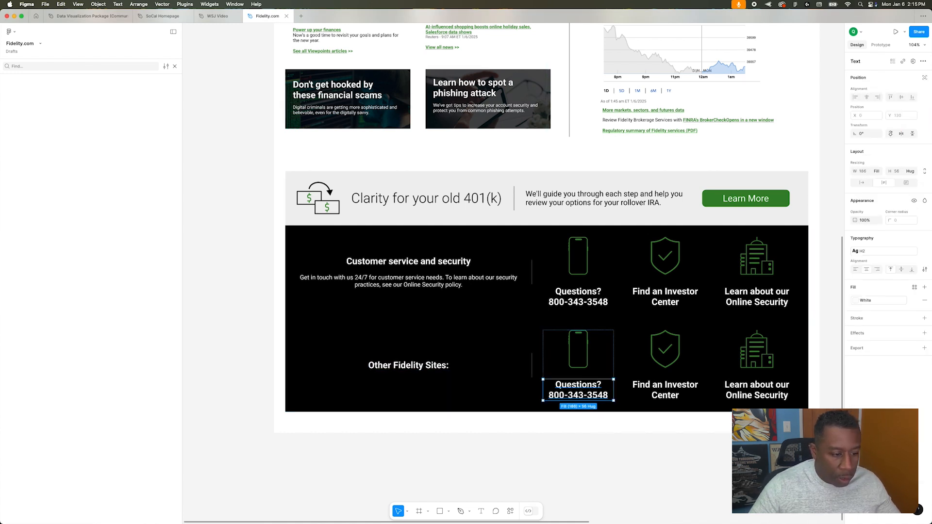
key("Return")
type("For Individuals")
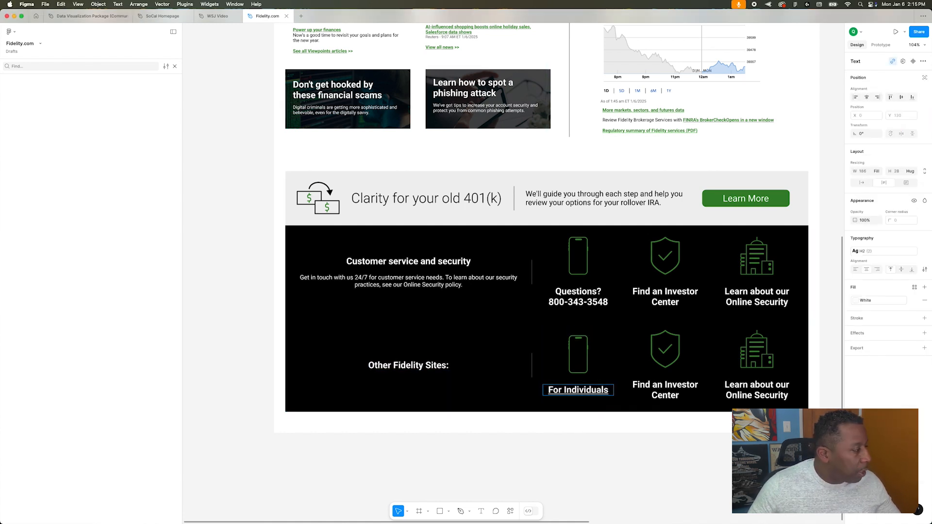
- Replace the labels under the shield and building icons in the duplicated row with "For Employers" and "For Investment Professionals"
left_click(665, 390)
key("Return")
type("For Employers")
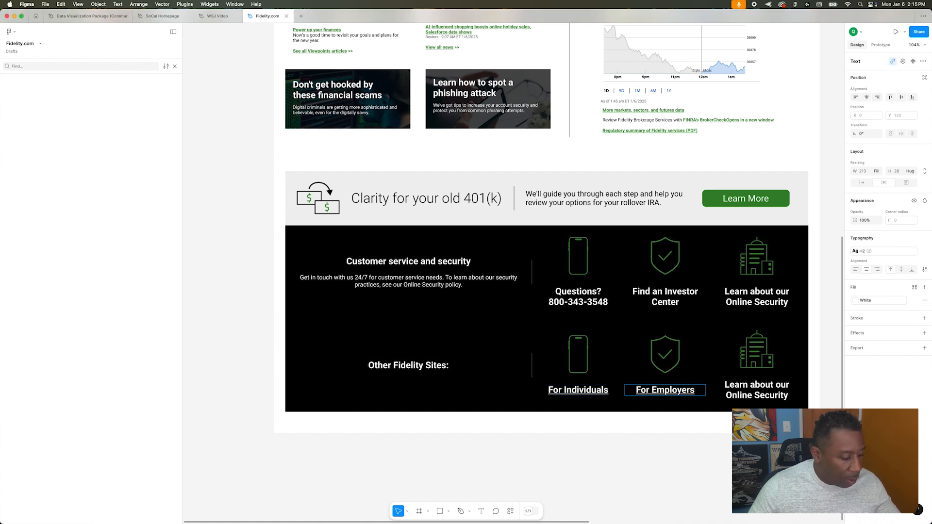
left_click(747, 386)
key("Return")
type("For Investment Professionals")
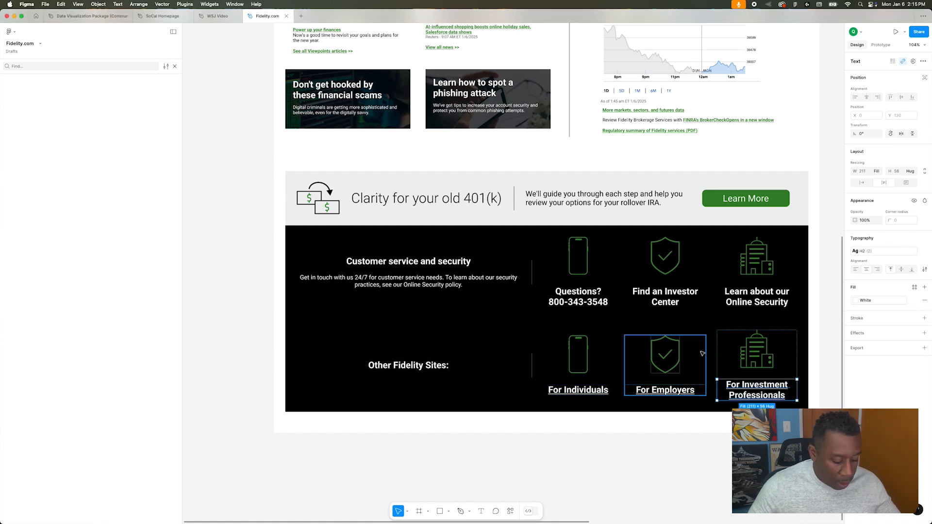
- Delete the phone, shield and building icons from the Other Fidelity Sites row
left_click(663, 352)
left_click(663, 354)
key("Delete")
triple_click(584, 358)
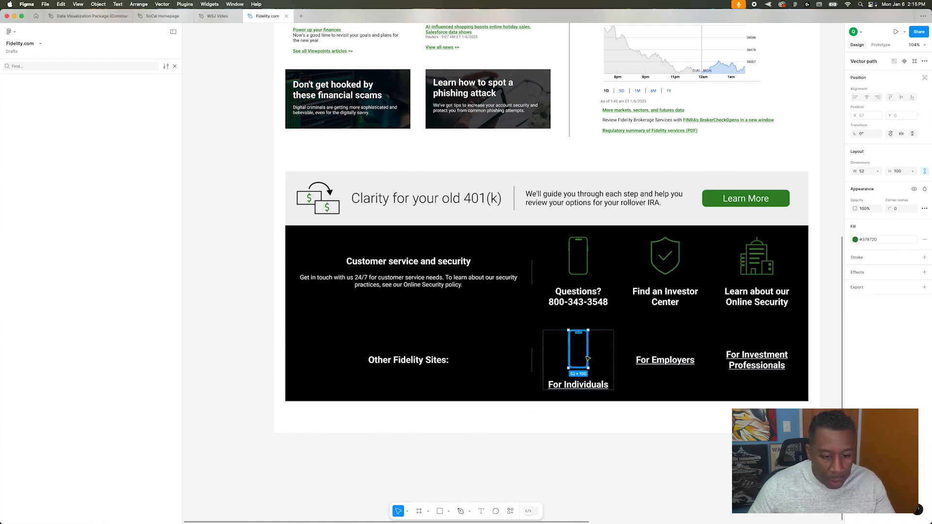
key("Delete")
- Fill the Other Fidelity Sites row with the green #37872D color style
left_click(639, 356)
left_click(864, 302)
left_click(768, 376)
key("Escape")
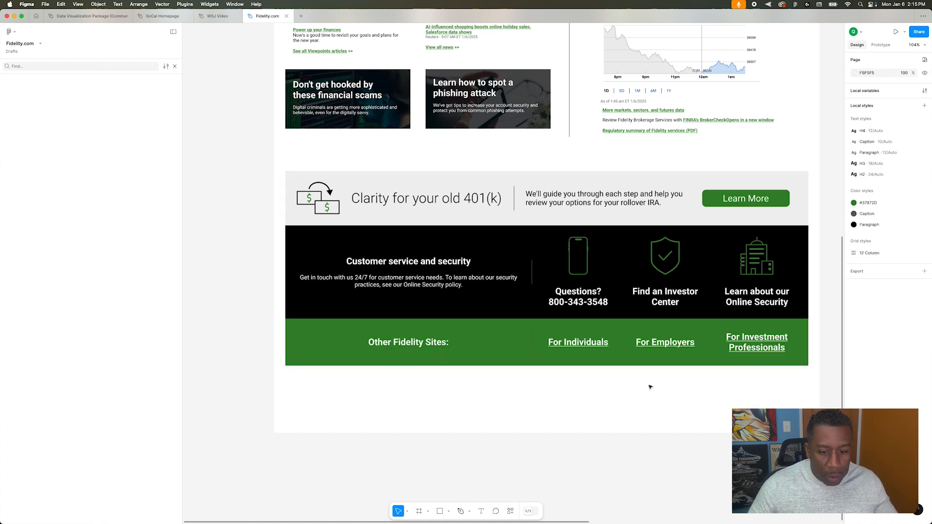
mouse_move(586, 345)
left_click(600, 328)
key("BackSpace")
key("Return")
left_click(689, 342)
mouse_move(736, 342)
left_click(779, 323)
left_click(800, 322)
left_click(778, 386)
left_click(778, 387)
left_click(605, 342)
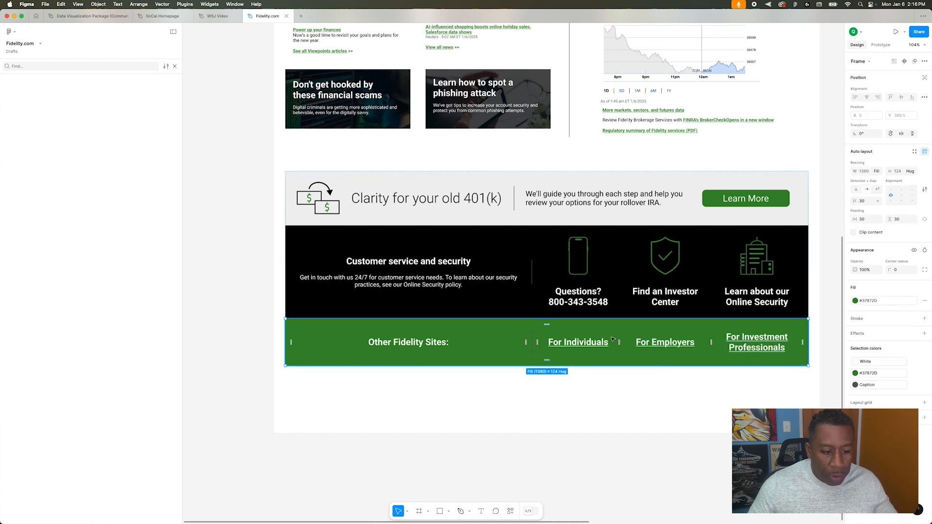
left_click(891, 190)
left_click(891, 195)
left_click(525, 389)
scroll(524, 389, "down", 3)
scroll(525, 389, "up", 3)
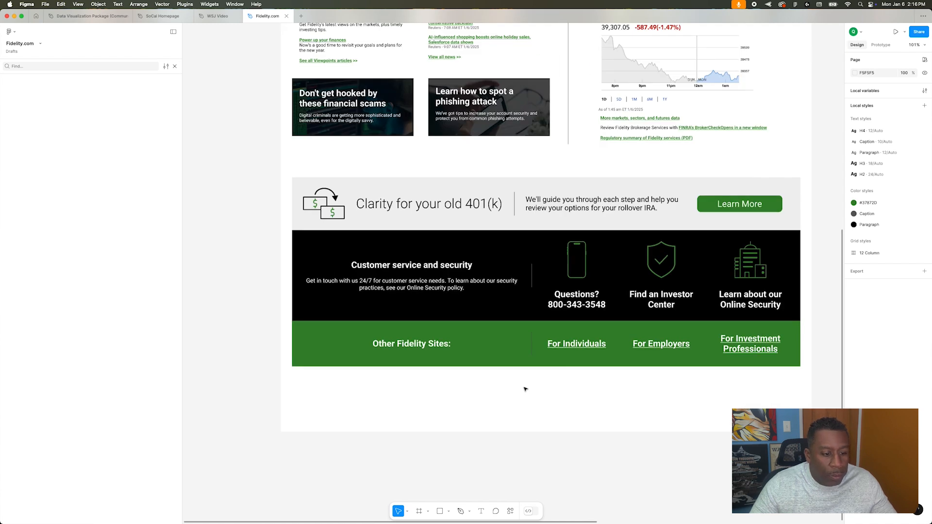
- Change the Other Fidelity Sites row's fill to the Caption color style
left_click(529, 357)
left_click(856, 300)
left_click(787, 380)
left_click(719, 373)
- Apply the green #37872D color style to the For Individuals, For Employers and For Investment Professionals labels
left_click(587, 343, "super")
left_click(661, 343, "shift+super")
left_click(746, 344, "shift+super")
left_click(879, 300)
left_click(769, 363)
- Replace the Other Fidelity Sites row's fill with the custom gray C3C3C3
left_click(708, 360)
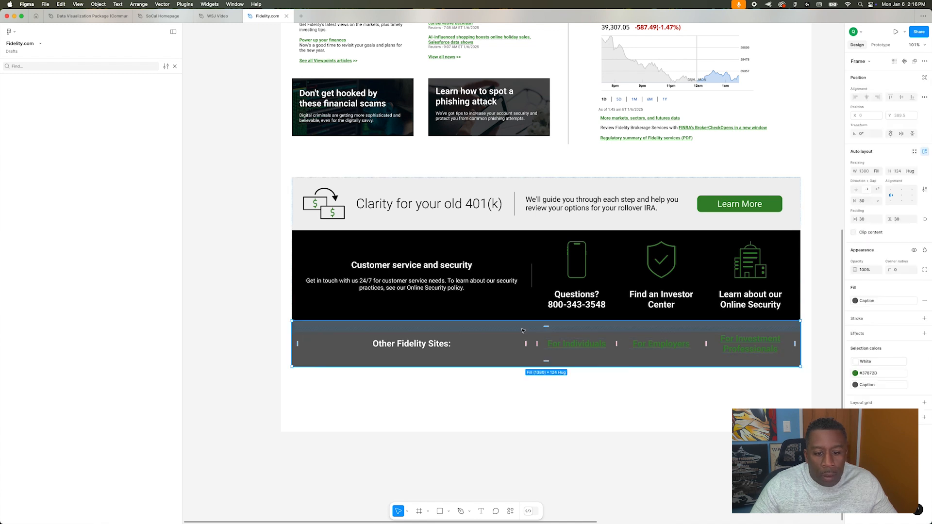
left_click(864, 303)
scroll(796, 398, "down", 10)
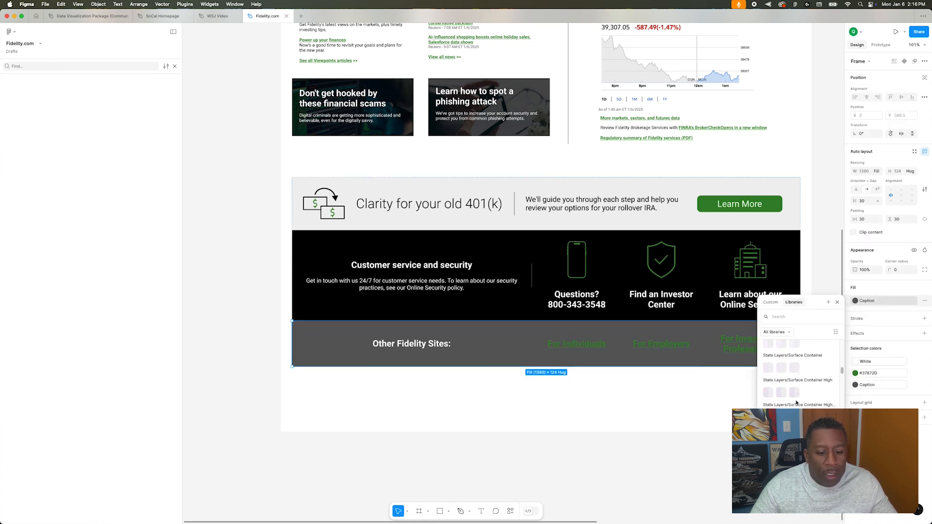
left_click(771, 302)
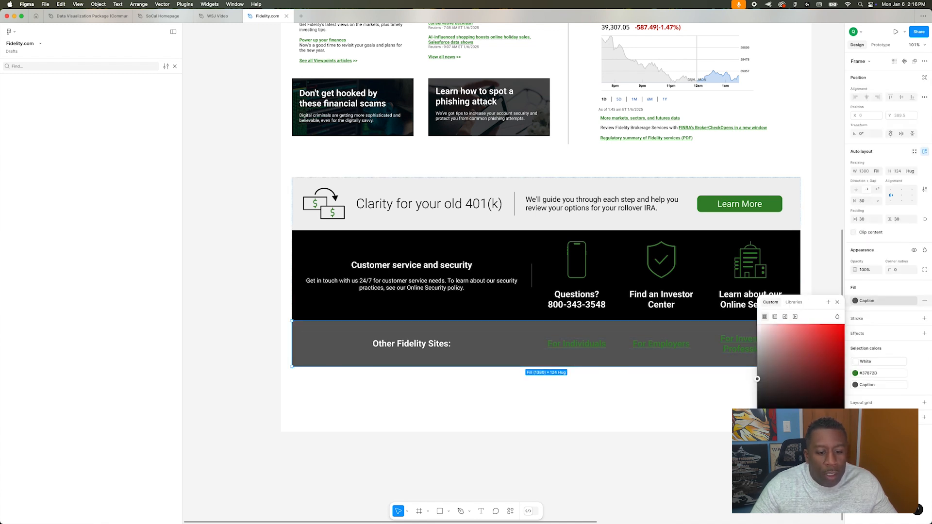
left_click(817, 382)
left_click_drag(779, 419, 810, 419)
left_click_drag(817, 382, 844, 325)
left_click_drag(810, 418, 805, 419)
mouse_move(768, 349)
left_mouse_down()
mouse_move(755, 340)
mouse_move(754, 351)
left_mouse_up()
key("Escape")
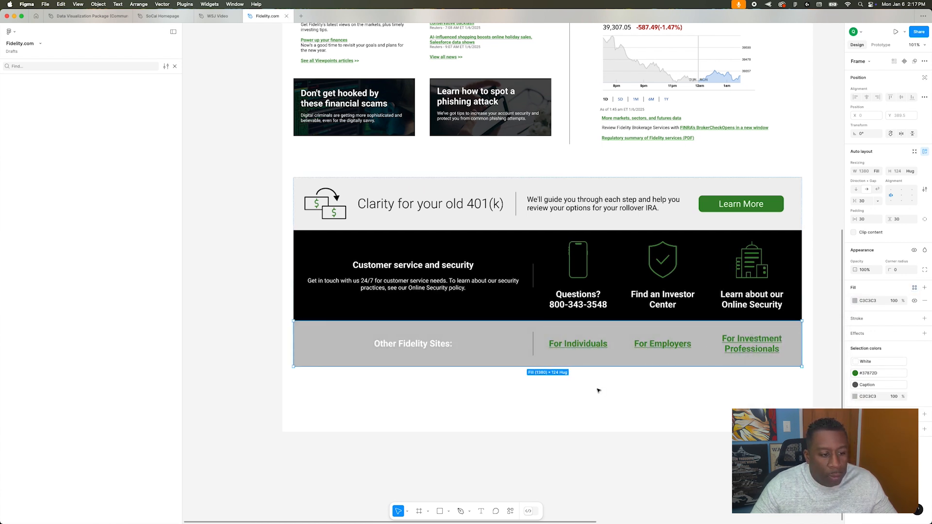
- Apply the black Paragraph color style to the "Other Fidelity Sites:" heading
left_click(445, 344)
left_click(876, 302)
left_click(795, 376)
left_click(593, 389)
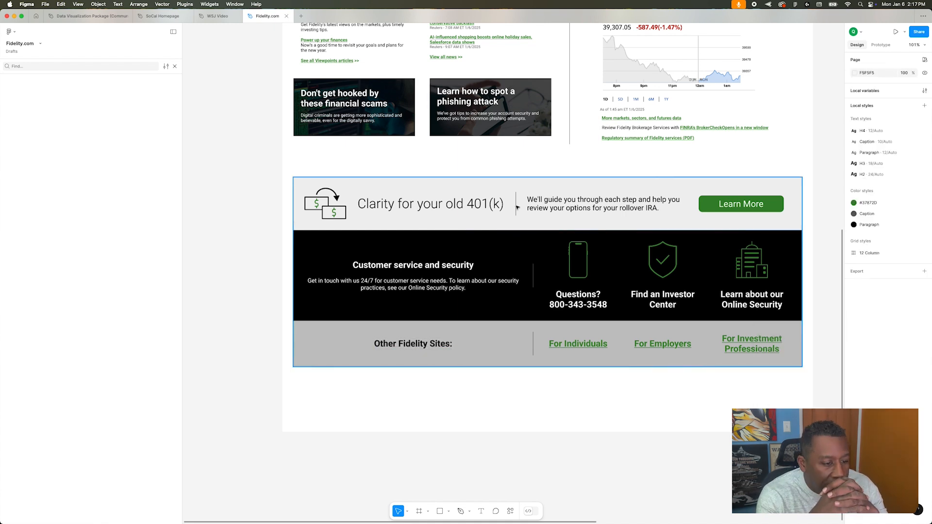
- Widen the 401(k) banner heading's text box to about 445 and narrow the banner description's text box to 400
left_click(500, 204)
left_click_drag(505, 204, 521, 203)
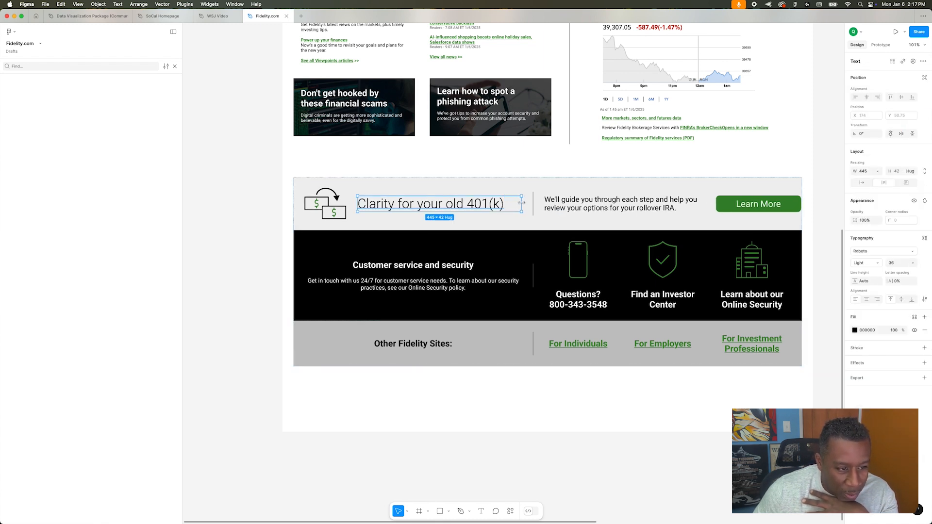
left_click(275, 233)
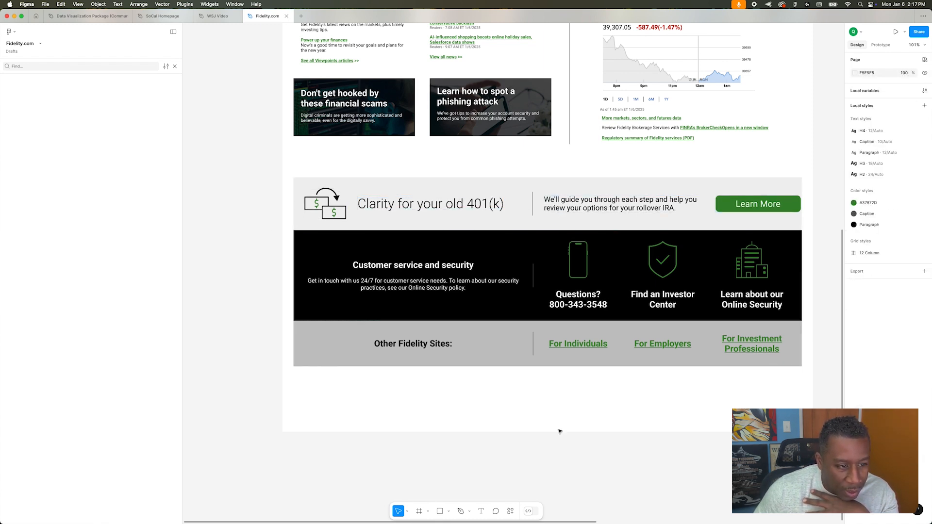
left_click(614, 204)
left_click(614, 204)
left_click_drag(705, 204, 693, 207)
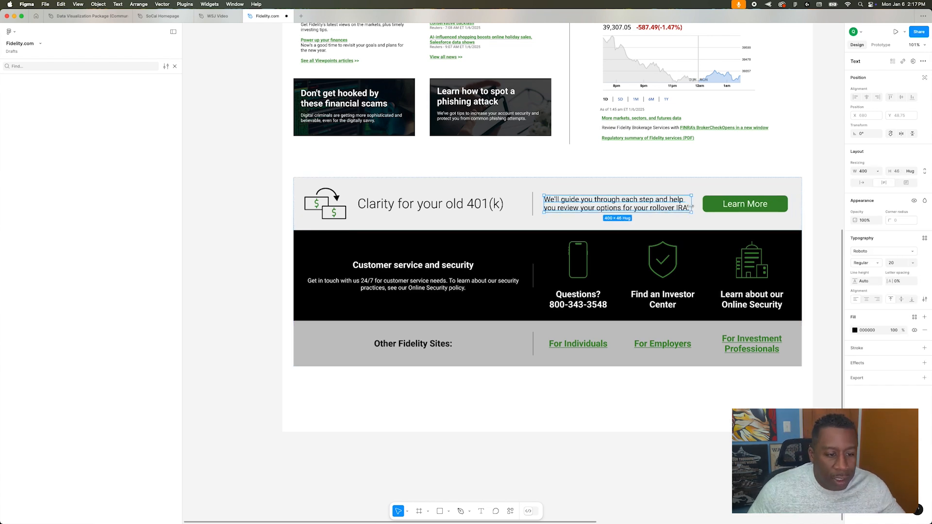
left_click(678, 433)
- Lighten the Other Fidelity Sites row by applying the Gray Background color style to its fill
scroll(677, 434, "down", 3)
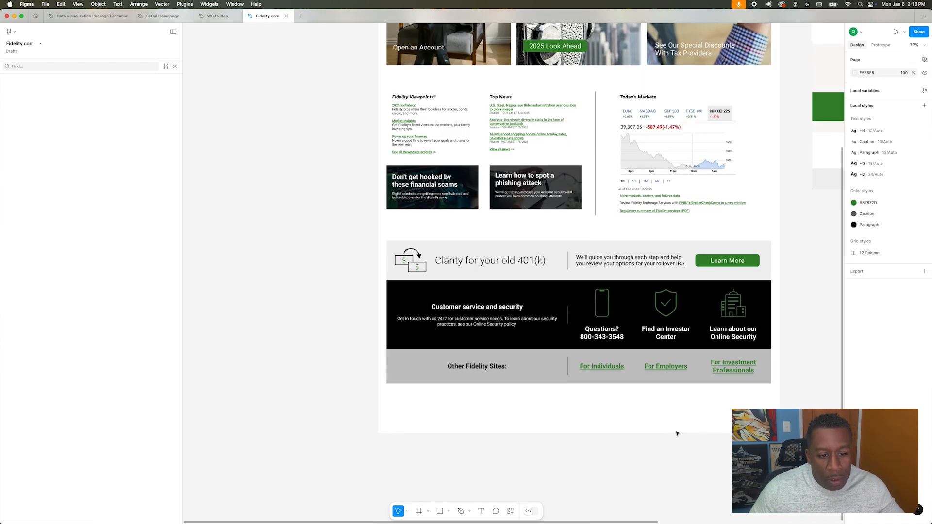
scroll(677, 432, "up", 1)
scroll(683, 427, "up", 4)
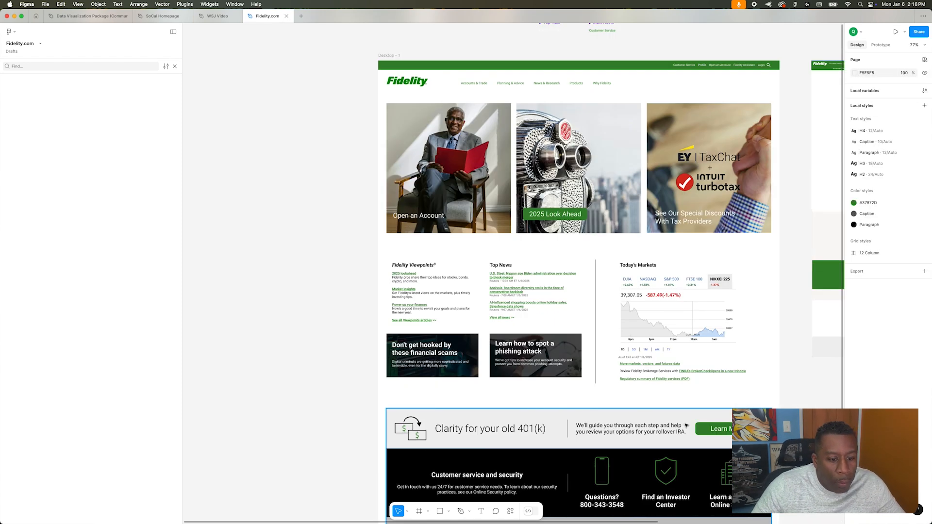
scroll(686, 425, "down", 5)
scroll(687, 424, "up", 4)
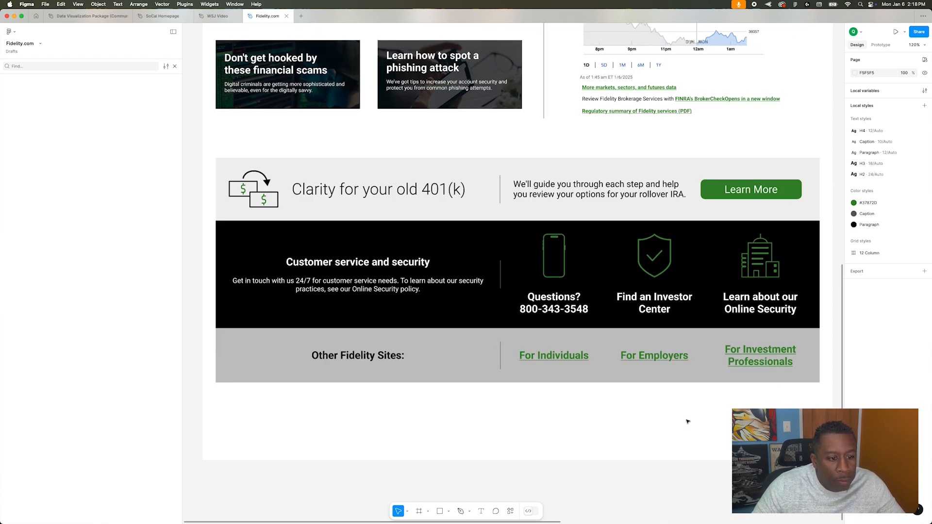
left_click(580, 376)
left_click(855, 301)
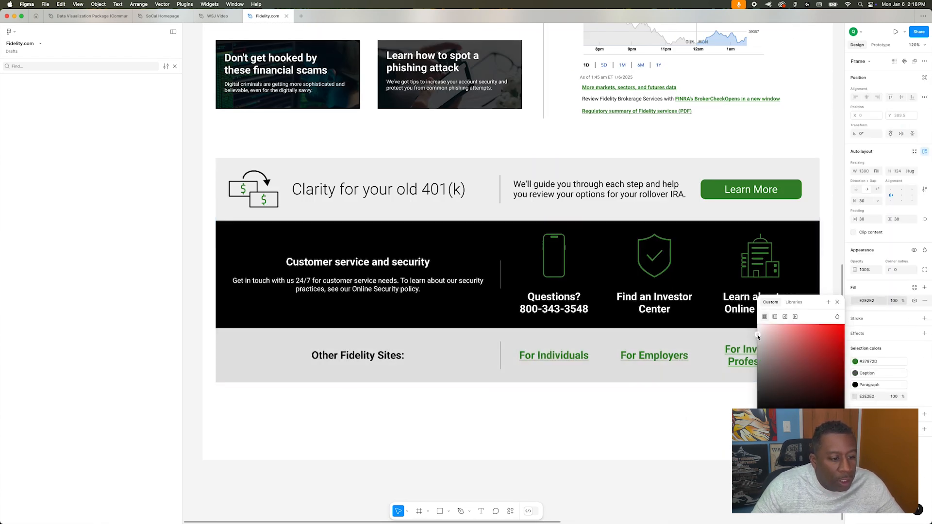
left_click_drag(758, 335, 756, 333)
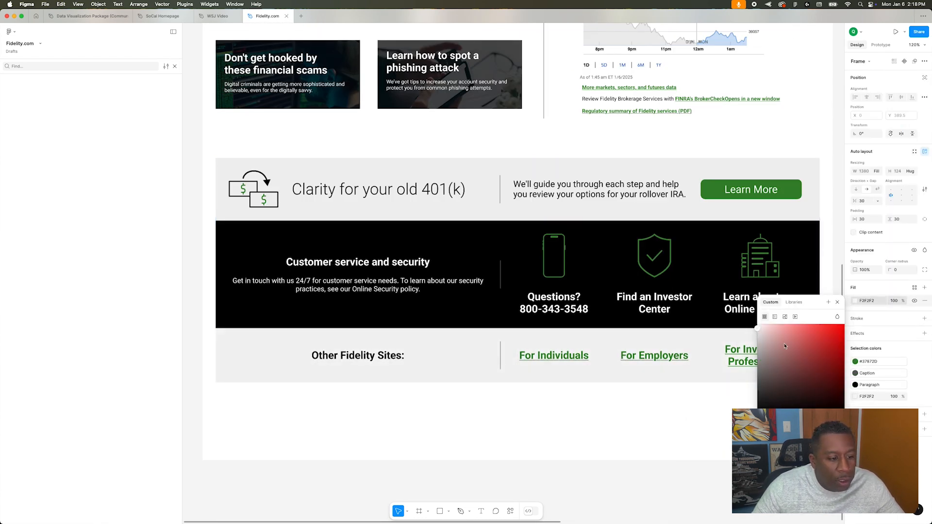
left_click(794, 303)
left_click(769, 351)
left_click(641, 417)
- Extend the desktop frame downward to add blank space below the Other Fidelity Sites row
scroll(641, 419, "down", 5)
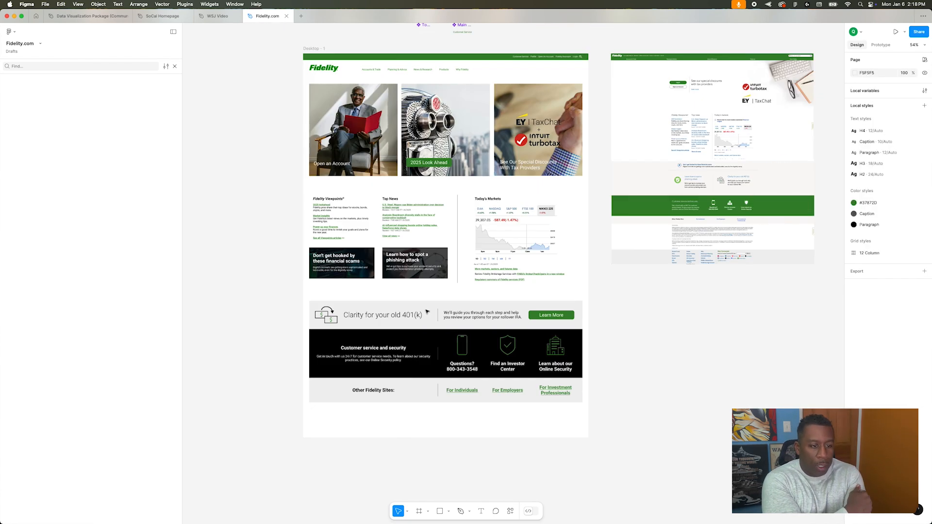
scroll(714, 333, "up", 5)
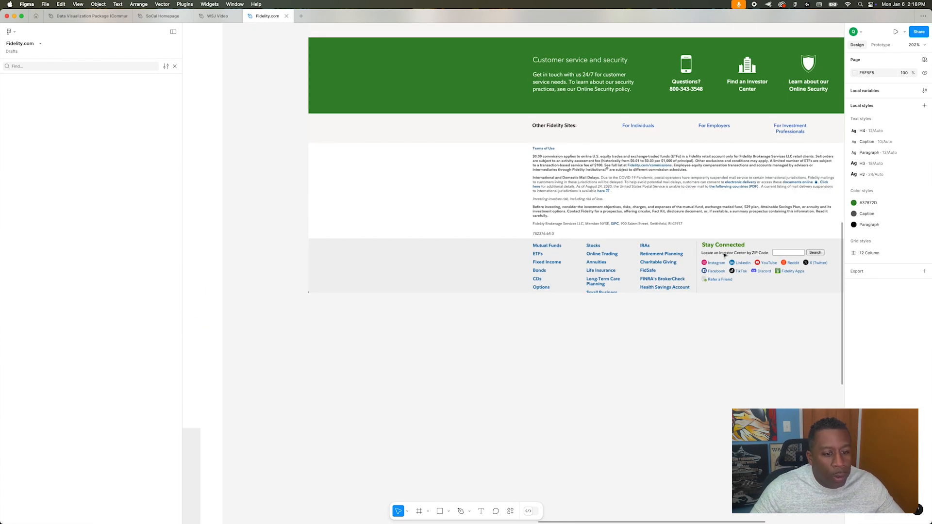
scroll(554, 335, "down", 5)
scroll(404, 417, "up", 3)
scroll(404, 418, "up", 3)
left_click(570, 408)
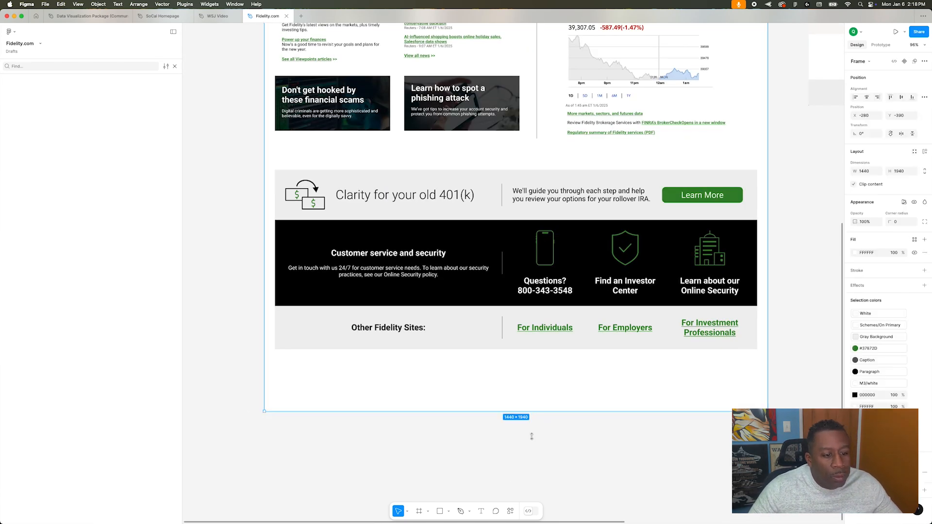
scroll(570, 407, "down", 3)
left_click(235, 239)
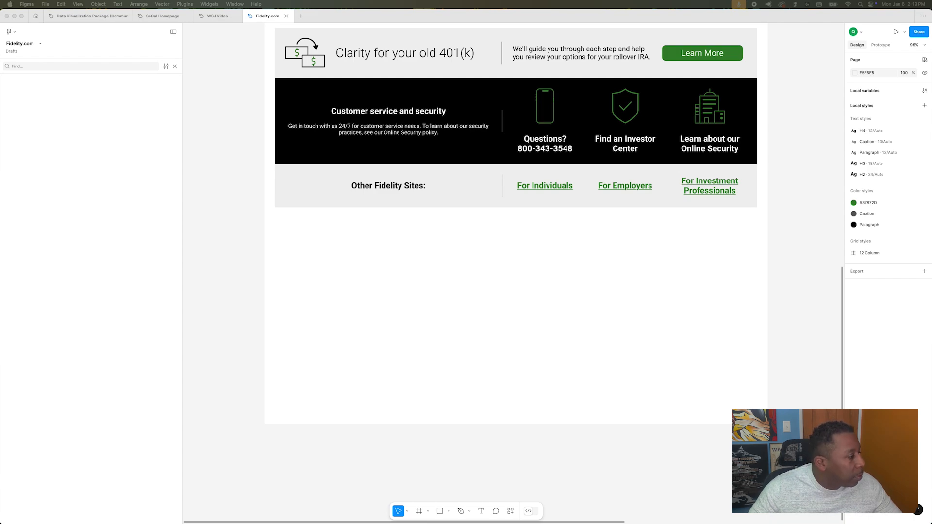
- Examine the legal text, link columns and Stay Connected section in the footer of the reference homepage screenshot
scroll(497, 253, "up", 10)
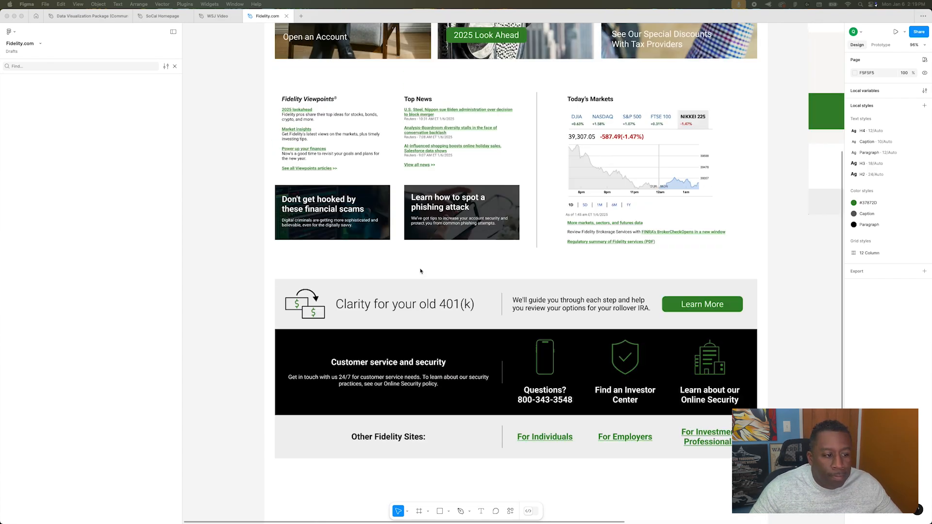
scroll(745, 376, "down", 9)
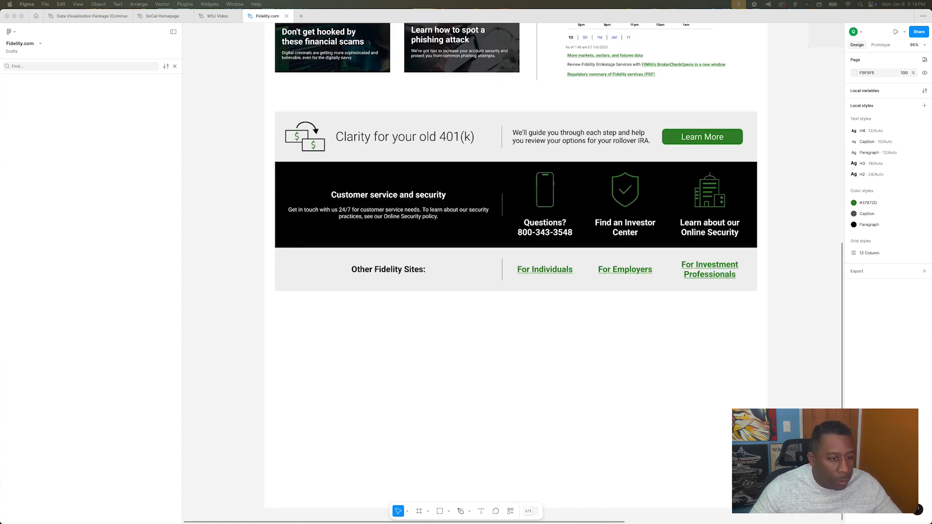
scroll(457, 322, "up", 1)
scroll(458, 323, "down", 1)
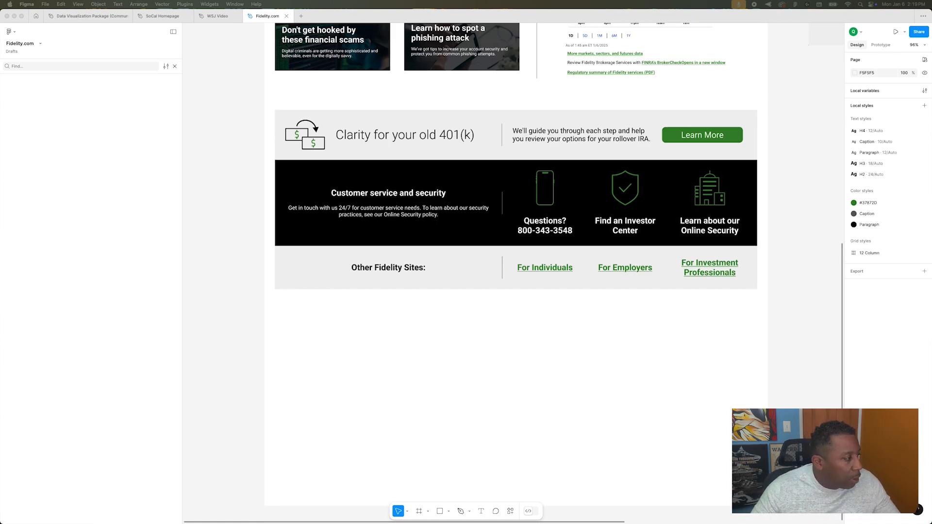
scroll(392, 183, "right", 10)
scroll(391, 183, "up", 5)
scroll(487, 238, "up", 6)
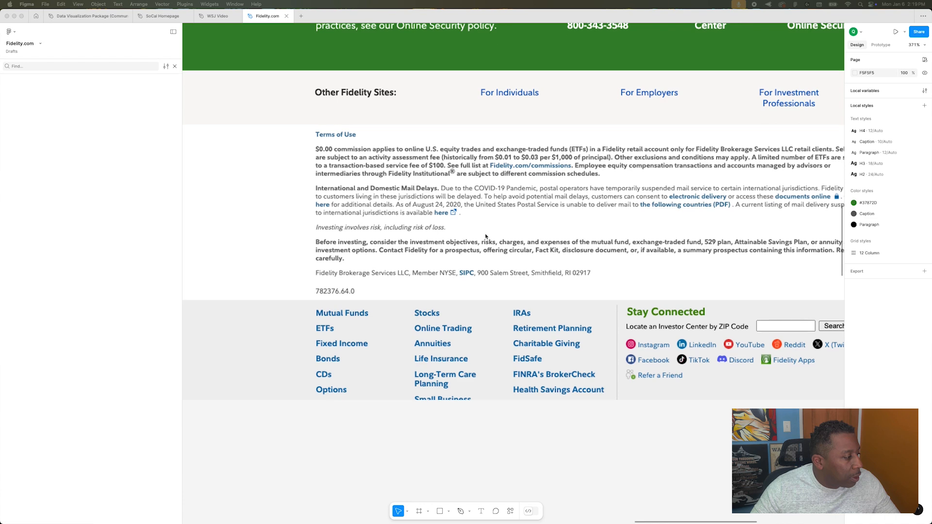
scroll(487, 238, "down", 3)
scroll(527, 288, "left", 1)
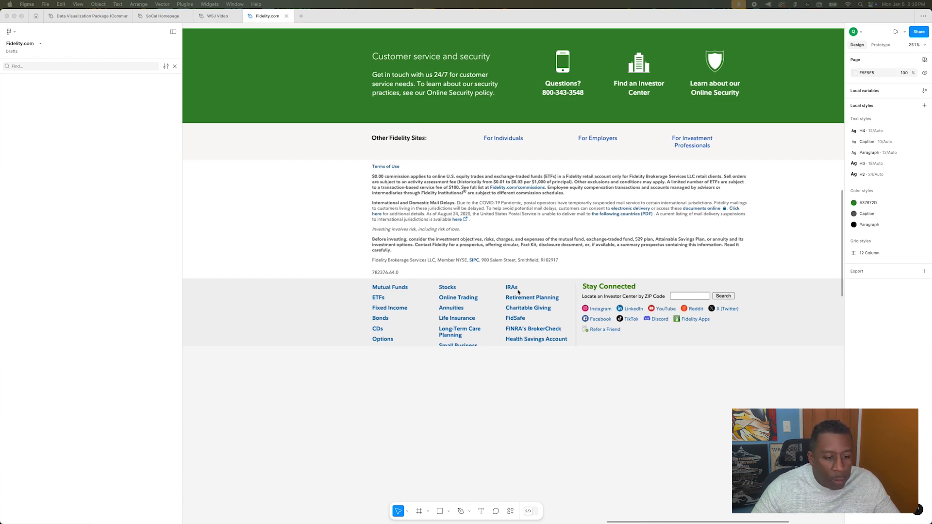
left_click(508, 307)
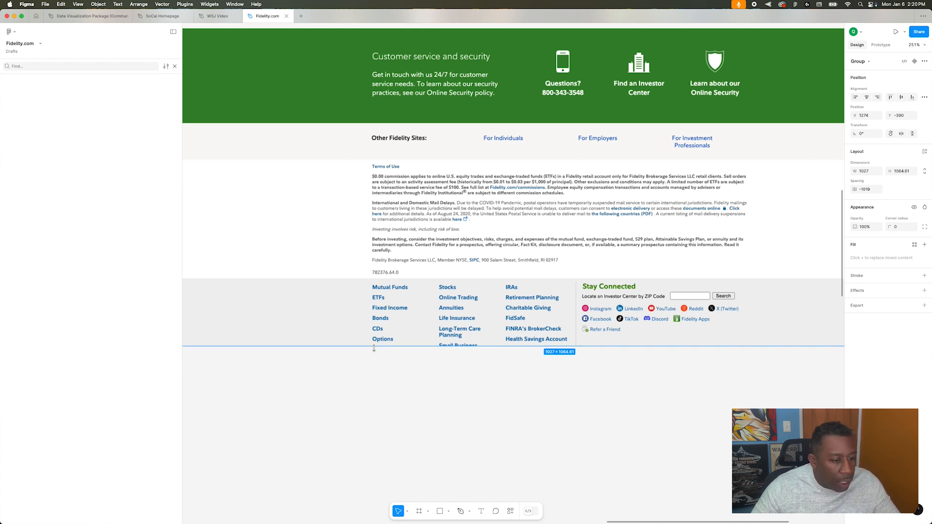
scroll(383, 305, "left", 1)
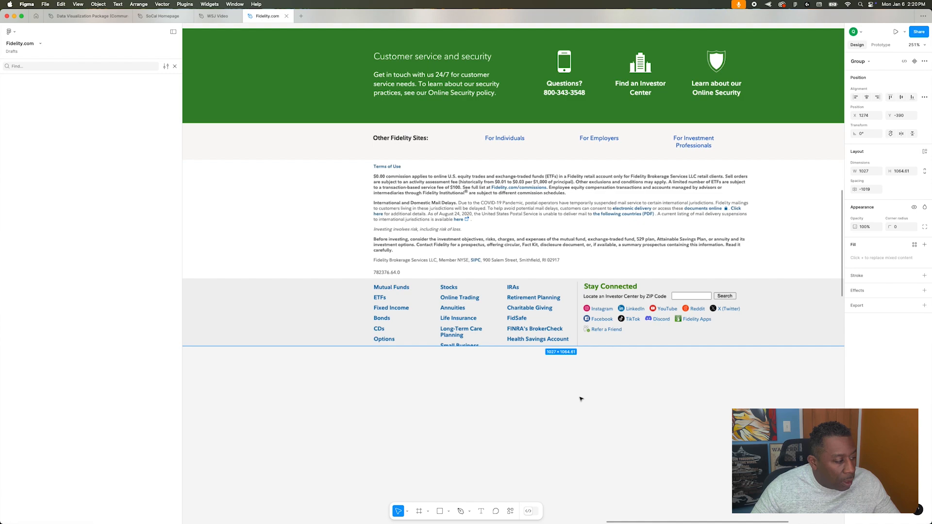
- Place a copy of the header's Fidelity logo below the Other Fidelity Sites row at X 30 and about Y 1849
scroll(574, 369, "down", 4)
scroll(575, 370, "up", 5)
scroll(575, 369, "down", 5)
scroll(570, 366, "left", 8)
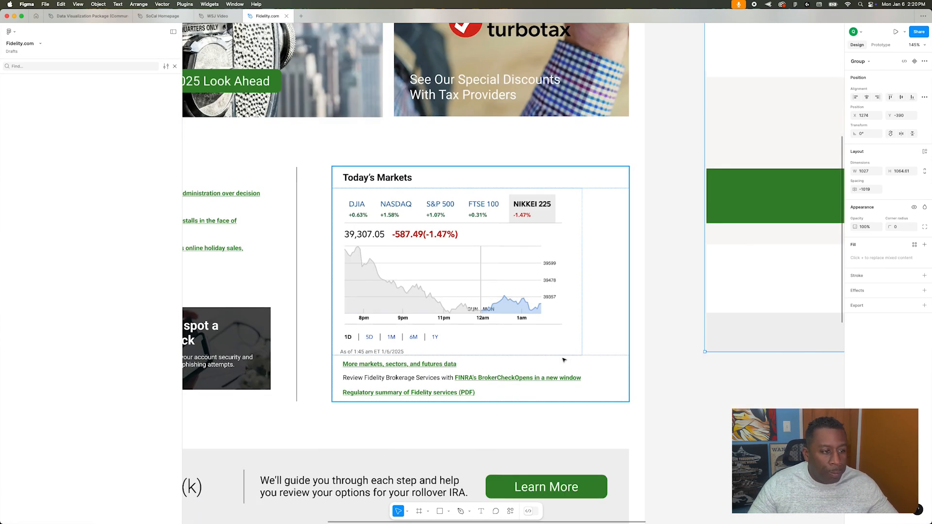
scroll(565, 360, "down", 6)
left_click(427, 223)
scroll(427, 223, "right", 2)
left_click_drag(427, 223, 359, 443)
scroll(359, 443, "up", 5)
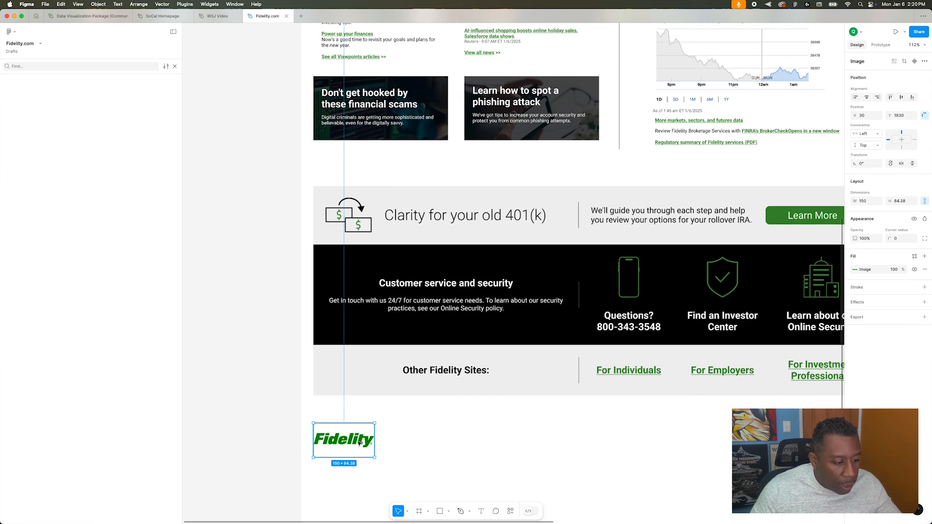
left_click(453, 460)
scroll(453, 460, "down", 3)
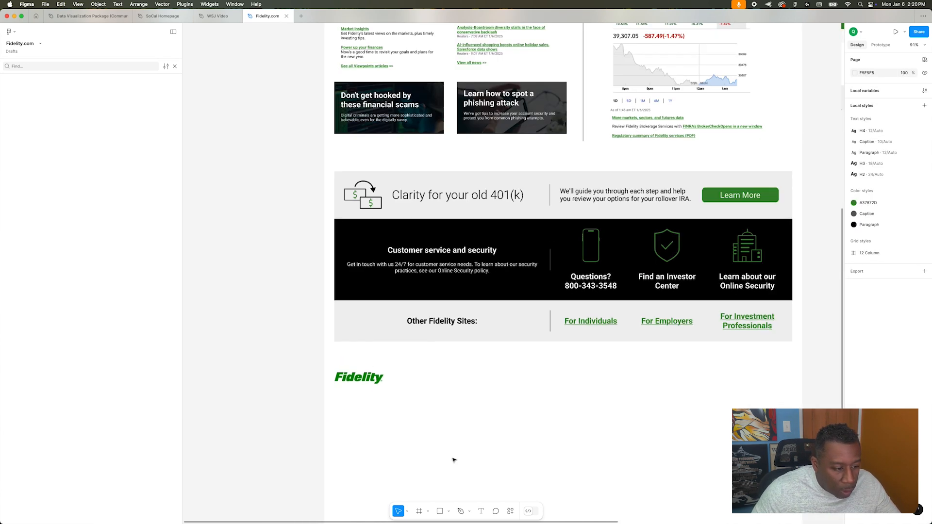
scroll(453, 460, "right", 3)
left_click_drag(318, 368, 319, 375)
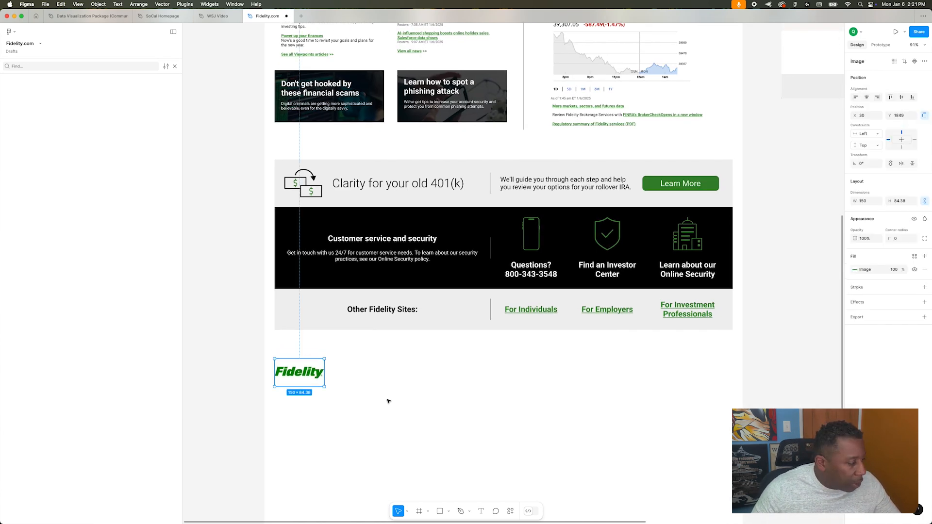
- Copy the header's main navigation menu below the footer logo and stack its items vertically
left_click(472, 459)
scroll(473, 460, "up", 8)
left_click(386, 154)
left_click(386, 152)
key("super+c")
scroll(491, 317, "down", 10)
key("super+v")
left_click_drag(459, 274, 312, 278)
left_click(856, 220)
- Rename the five footer links under the logo to Careers, News Releases, About Fidelity, International and Contact Us
left_click(298, 263)
key("super+a")
type("Car")
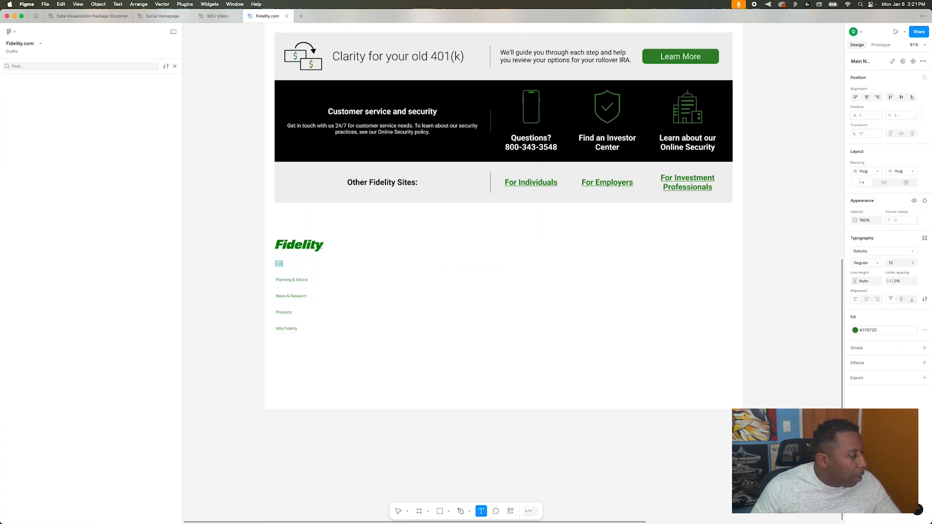
double_click(294, 280)
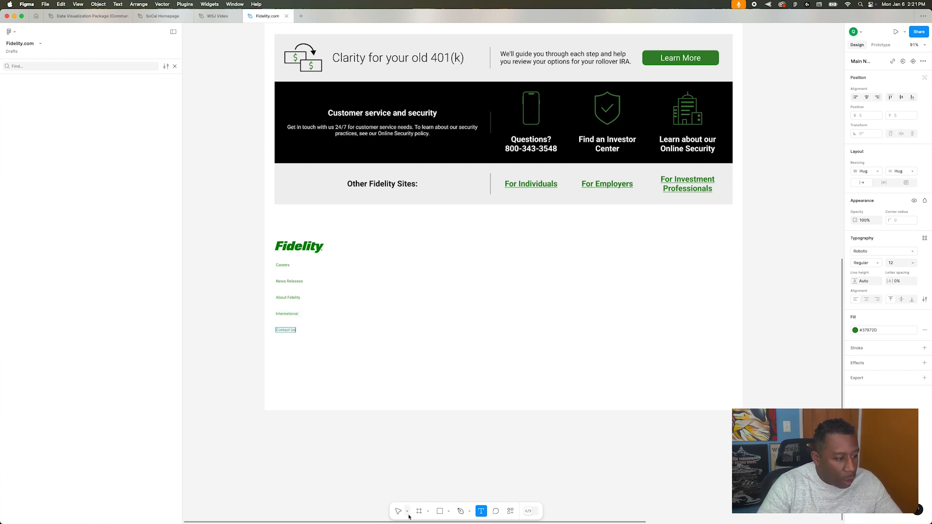
key("Escape")
key("Escape")
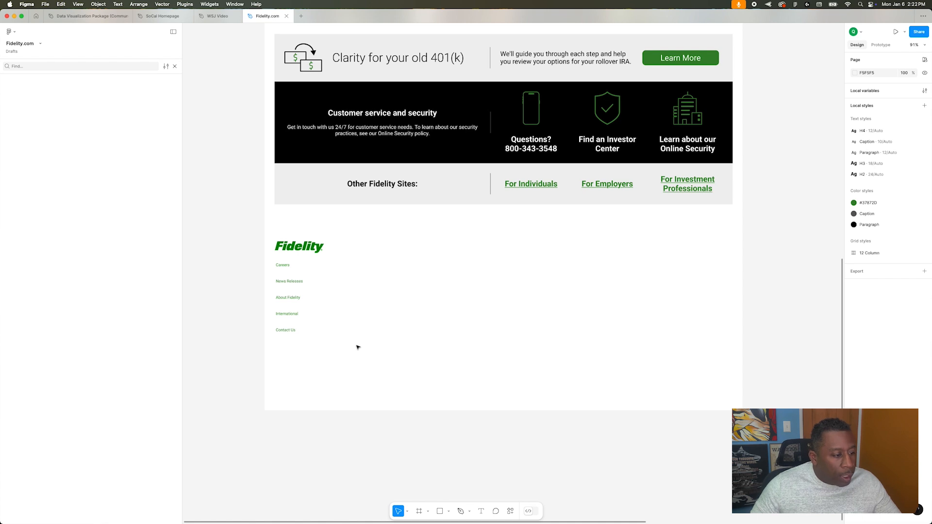
- Try a darker text color on the footer link list
left_click(289, 299)
left_click(861, 374)
left_click(787, 421)
left_click(688, 439)
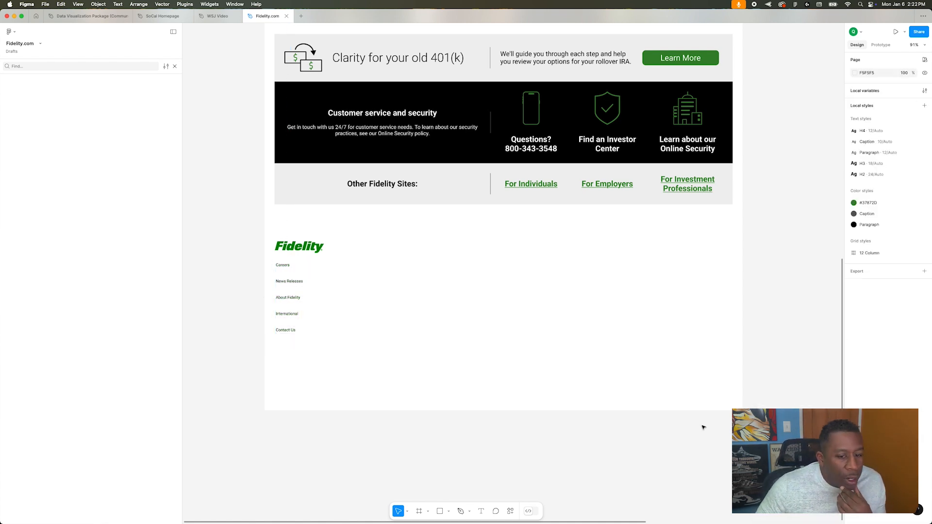
key("ctrl+z")
key("Escape")
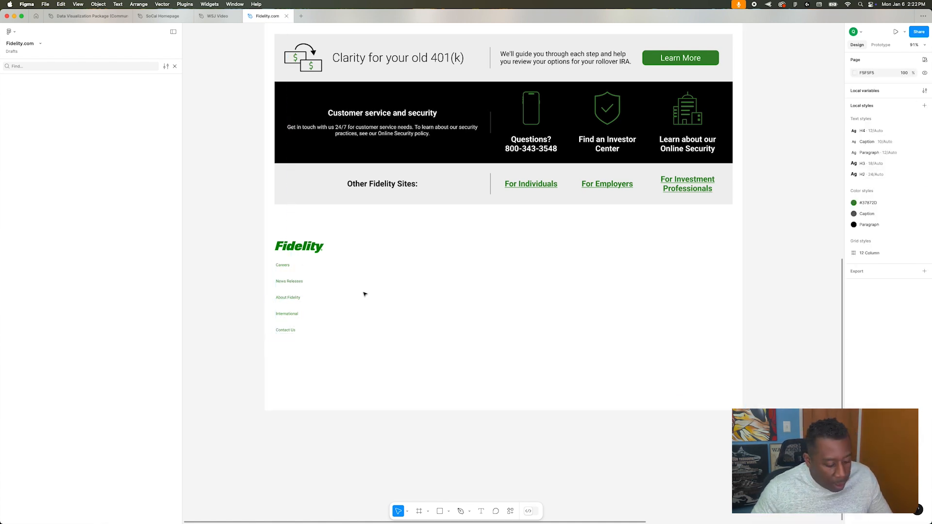
- Show the layout grid and shift the footer logo and link list to X 45
left_click(293, 249)
left_click(285, 279, "shift")
key("ctrl+g")
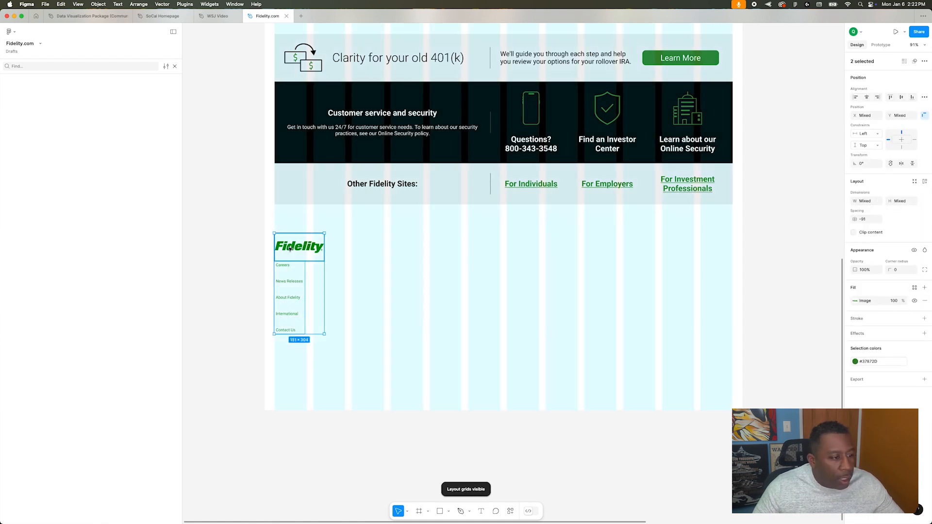
left_click(245, 243)
left_click(286, 247)
key("Left")
left_click(286, 283, "shift")
key("shift+Right")
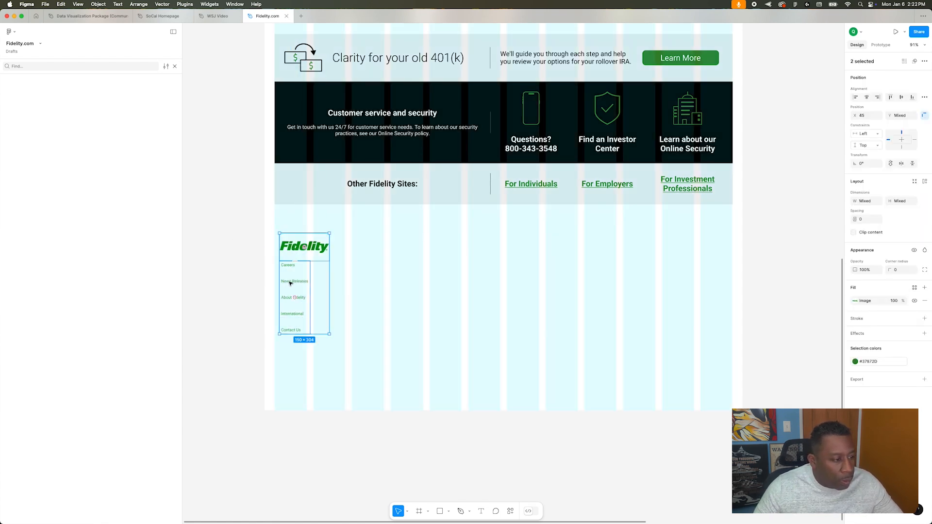
- Widen the footer link list to 213 at X 30, pad it horizontally to line up with the logo, and hide the layout grid
key("super+z")
left_click_drag(330, 270, 345, 287)
left_click(291, 264)
left_click_drag(279, 283, 275, 283)
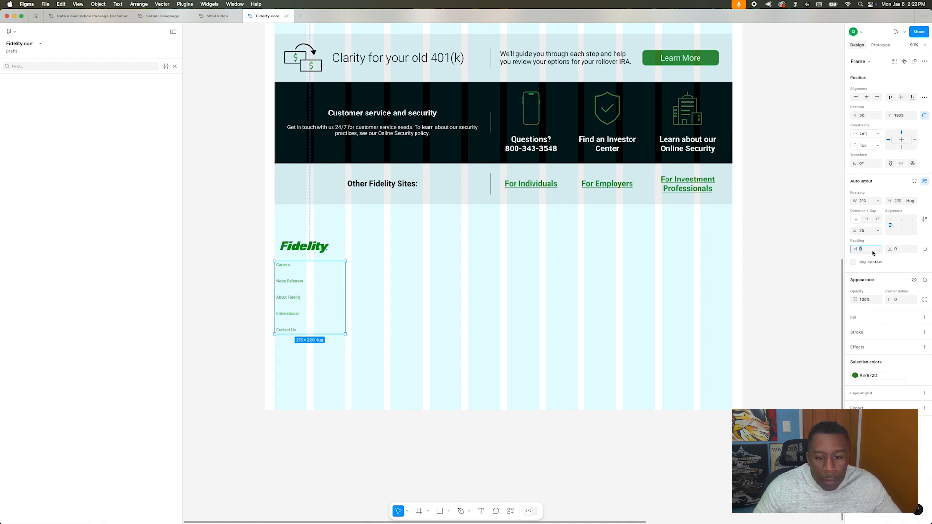
type("25")
key("Return")
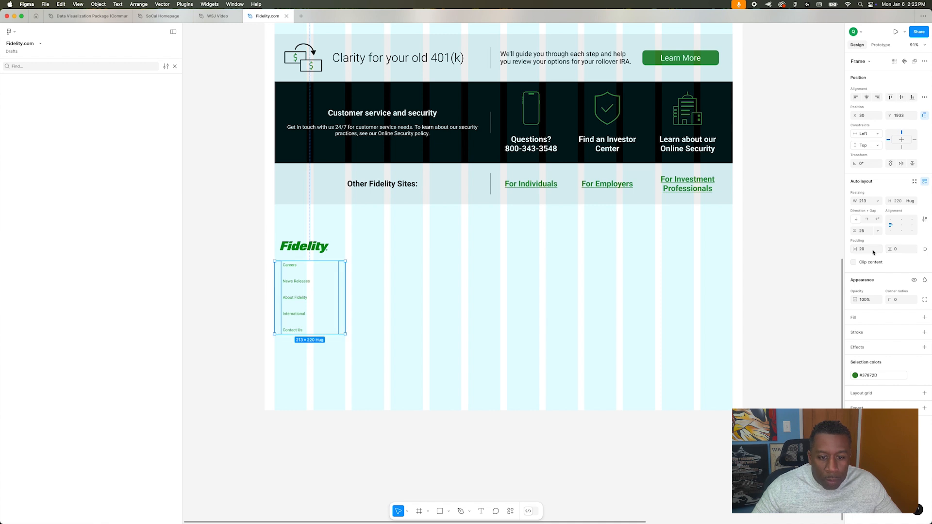
left_click(220, 291)
left_click(301, 313)
left_click(383, 255)
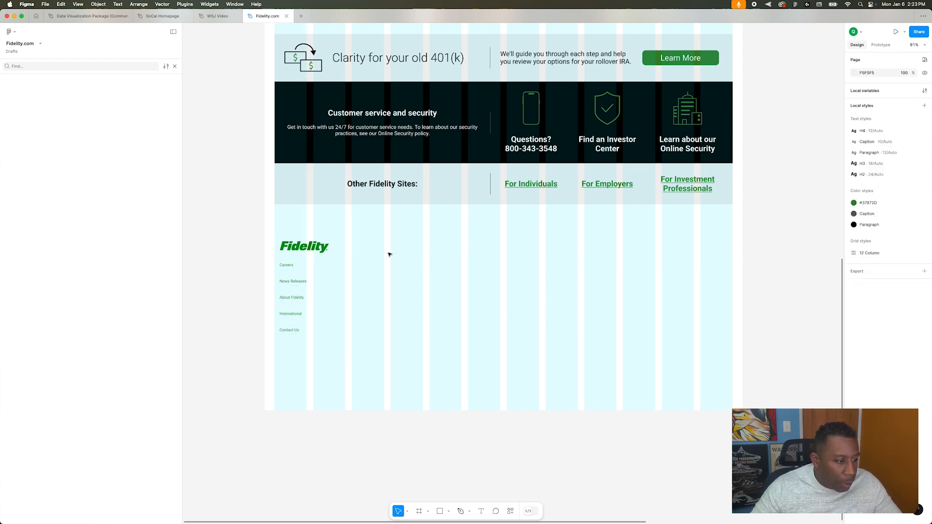
key("shift+g")
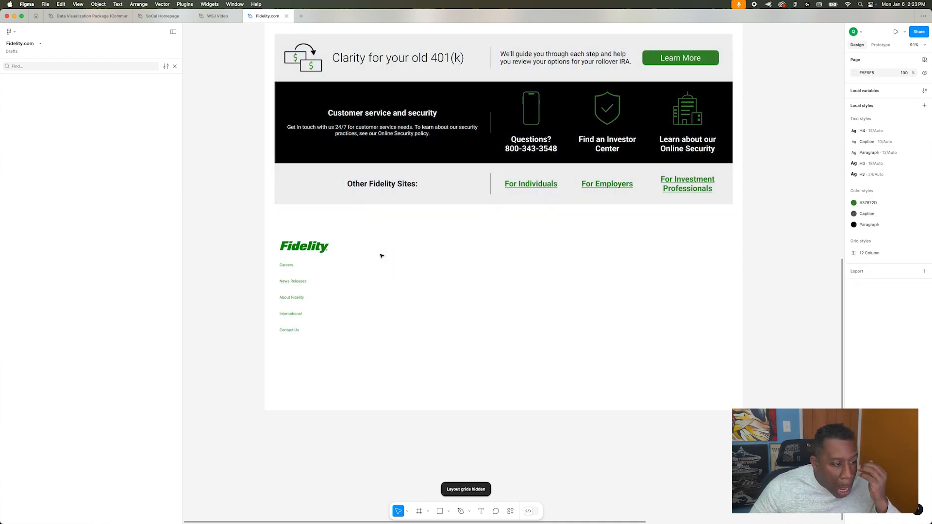
- Copy the vertical divider from the Other Fidelity Sites row to the right of the footer links, as tall as the logo and list
left_click(492, 185)
left_click_drag(493, 184, 345, 337)
left_click(500, 297)
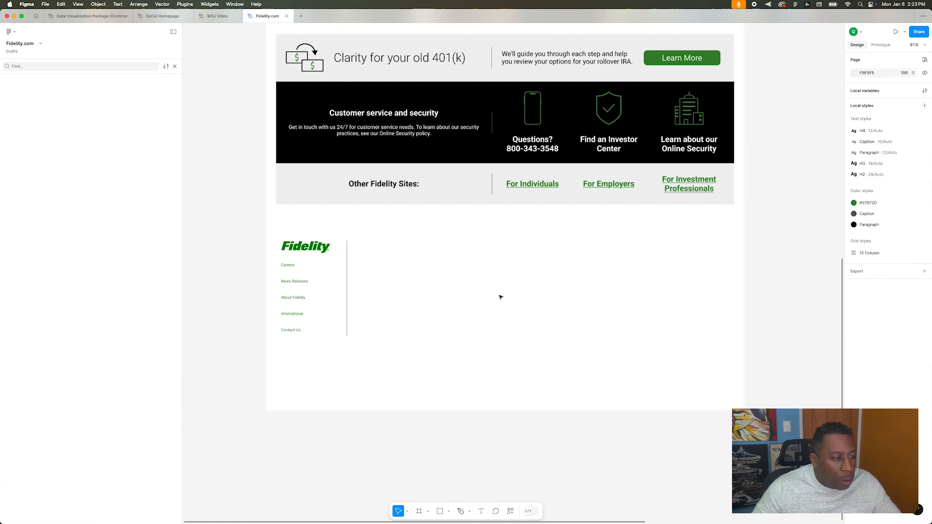
- Copy the Top News text block into the empty footer area below and right of the divider
scroll(536, 282, "up", 3)
scroll(536, 282, "up", 5)
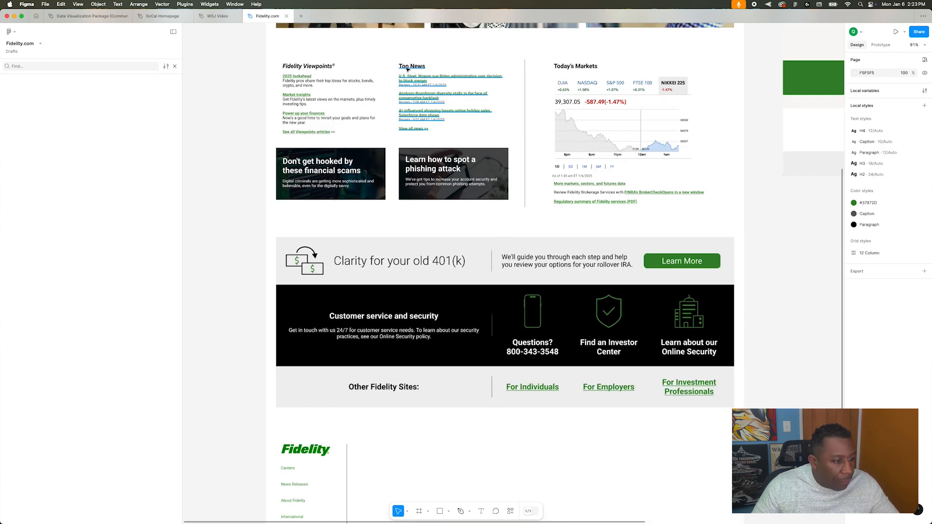
left_click(411, 66)
key("super+c")
scroll(430, 169, "down", 6)
left_click(517, 288)
key("super+v")
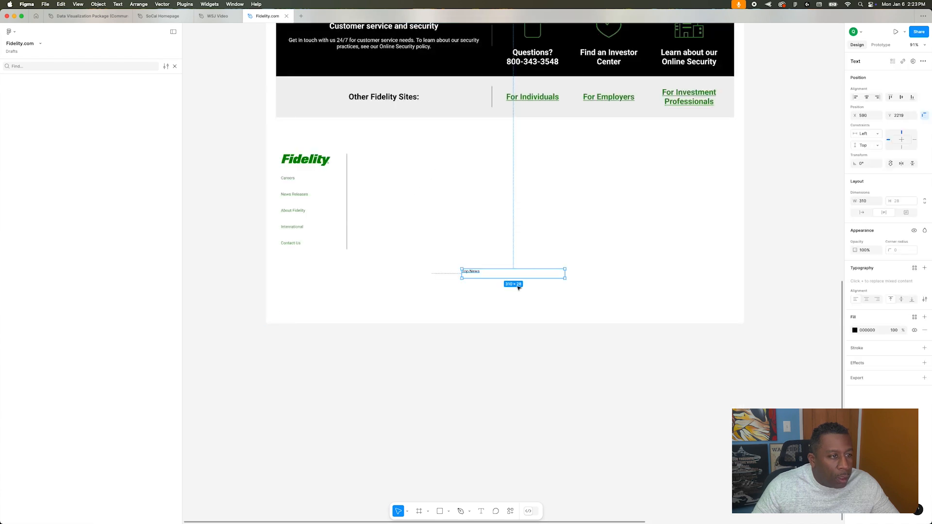
- Apply the H3 text style to the copied heading and replace its text with "Stay Connected"
left_click(915, 268)
left_click(868, 348)
key("Return")
type("Stay Connected")
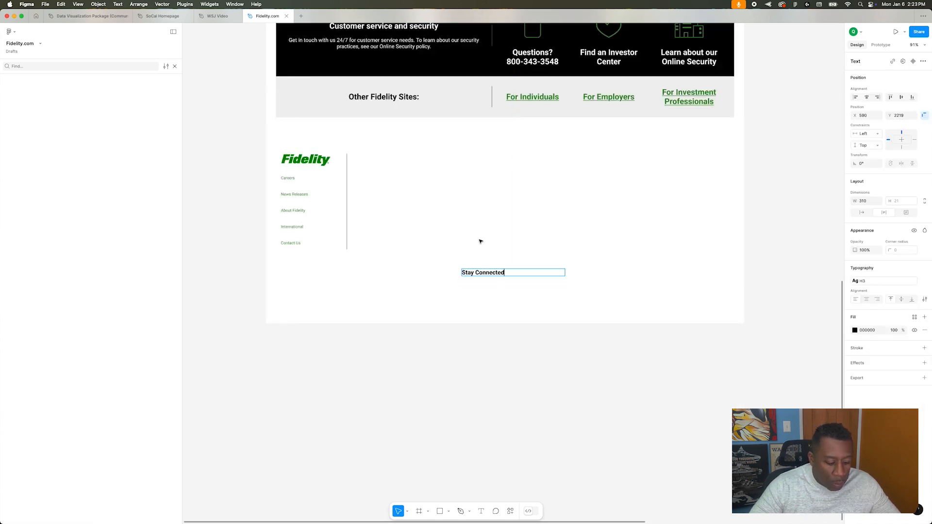
- Move the Stay Connected heading to the right of the footer divider and align its top with the link list
key("Escape")
left_click_drag(487, 273, 380, 177)
left_click(327, 187, "shift")
left_click(891, 97)
left_click(420, 232)
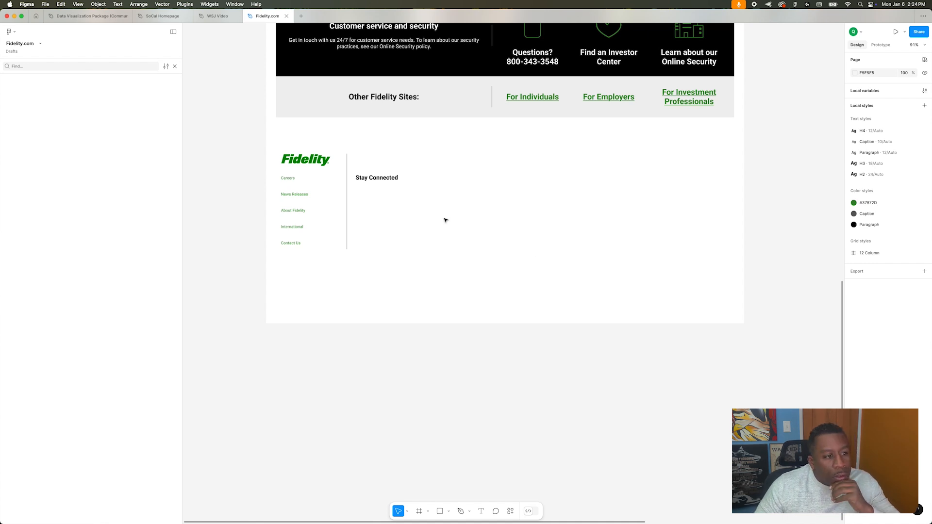
- Search the Material 3 Design Kit assets for an Instagram icon
left_click(175, 66)
left_click(31, 65)
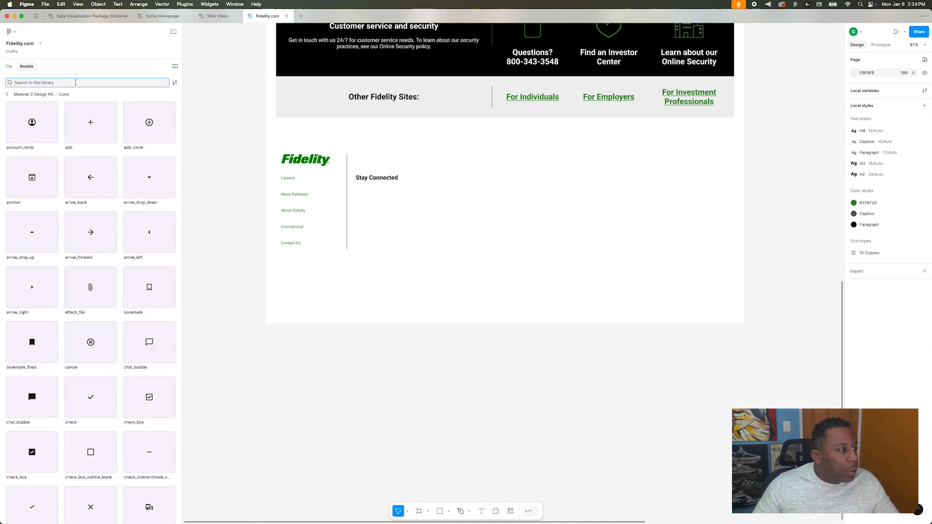
type("instagram")
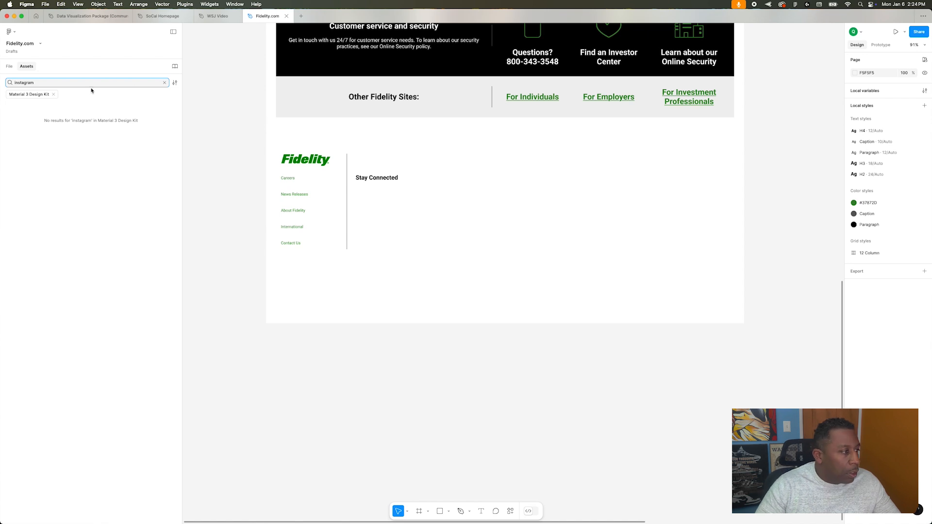
key("BackSpace")
key("BackSpace")
key("BackSpace")
key("BackSpace")
key("BackSpace")
key("BackSpace")
key("BackSpace")
- Search all asset libraries for instagram and place the Simple Design System Instagram icon in the footer
left_click(9, 95)
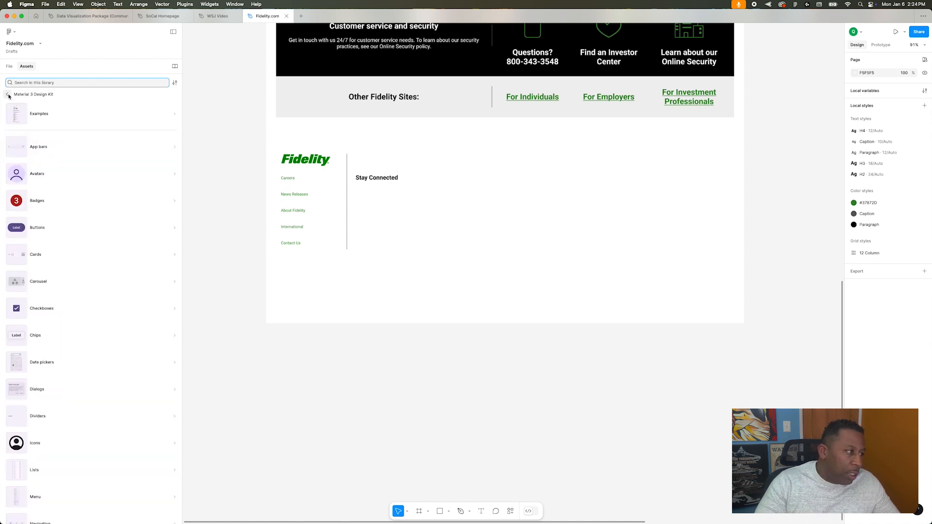
left_click(10, 94)
type("instagram")
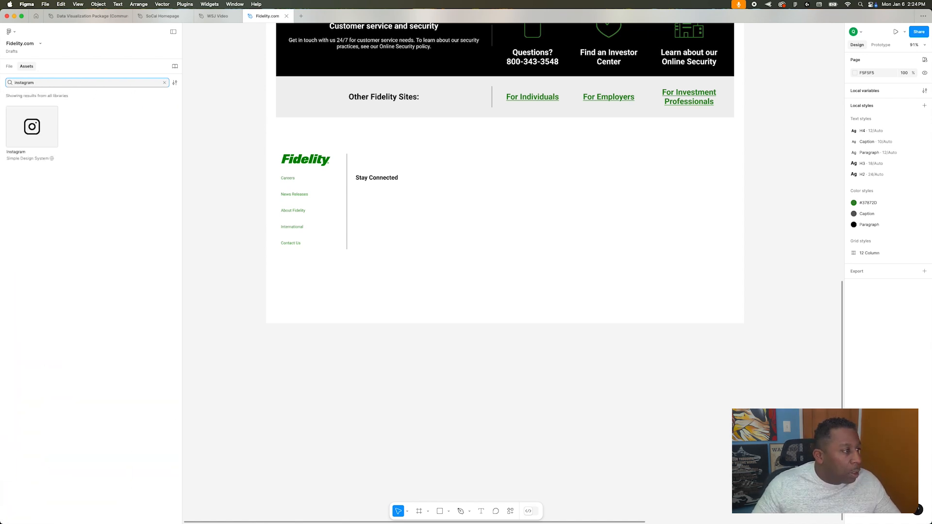
left_click_drag(32, 127, 608, 227)
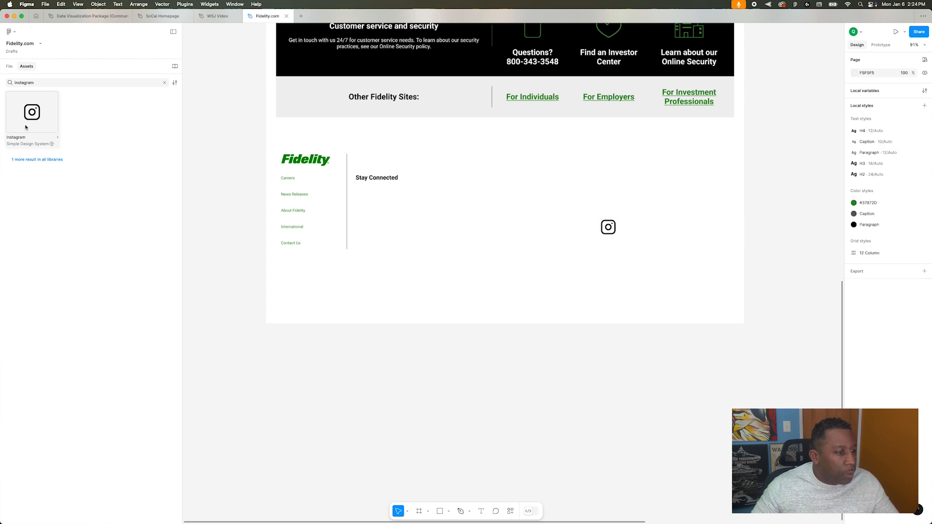
- Find the LinkedIn and YouTube icons in the asset libraries and place both in the footer
type("linkedin")
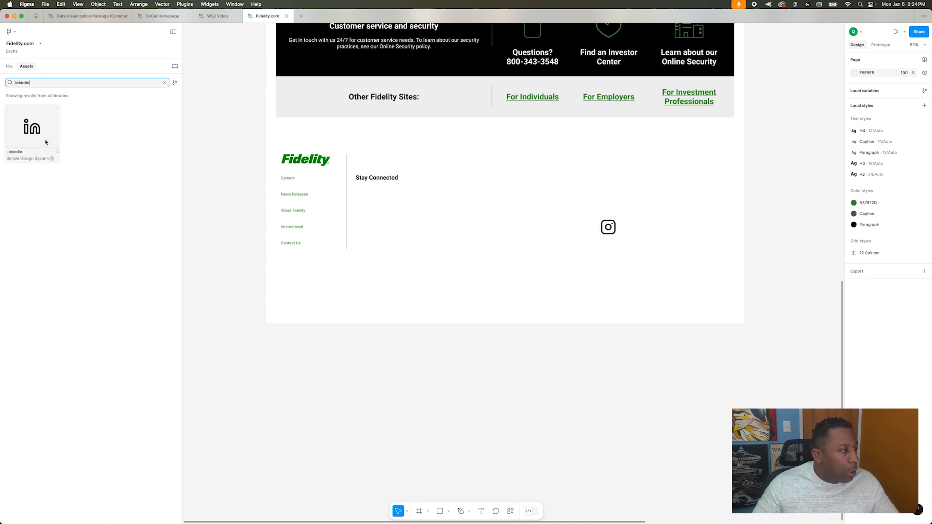
left_click_drag(46, 142, 466, 206)
type("youtun")
key("BackSpace")
type("be")
left_click_drag(32, 129, 556, 147)
- Find the Facebook and Twitter icons in the asset libraries and place both in the footer
left_click(41, 82)
type("facebook")
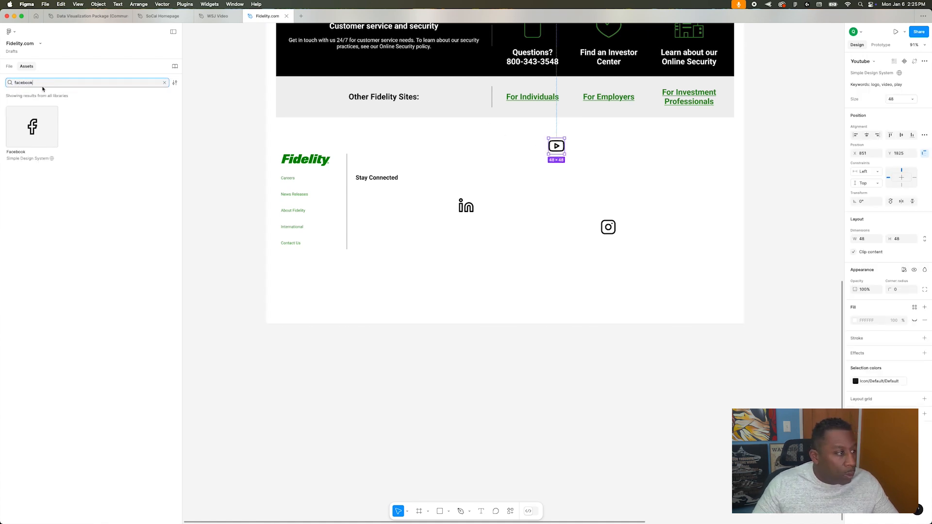
left_click_drag(32, 112, 545, 151)
left_click(68, 83)
type("twitter")
left_click_drag(32, 112, 456, 148)
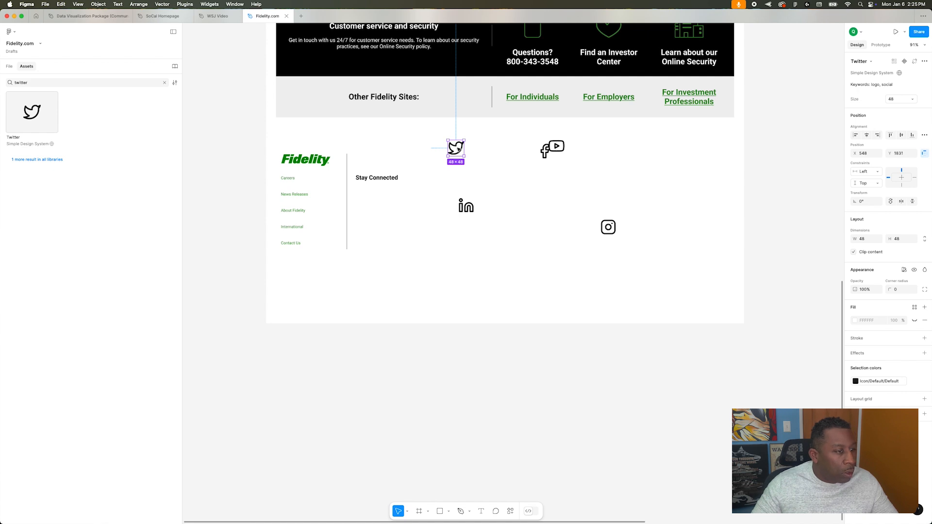
- Search the asset libraries for "x", "tiktok" and "dis", and clear the search
left_click(47, 85)
type("x")
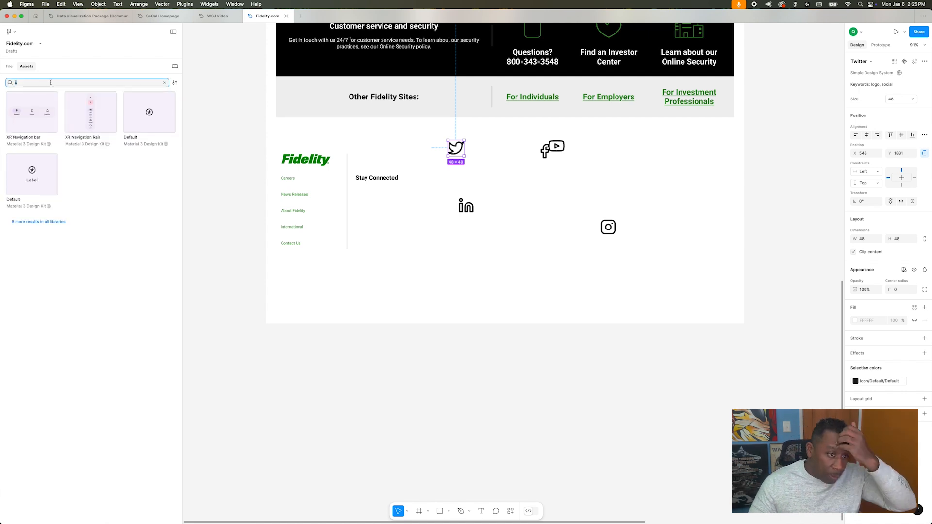
type("tiktok")
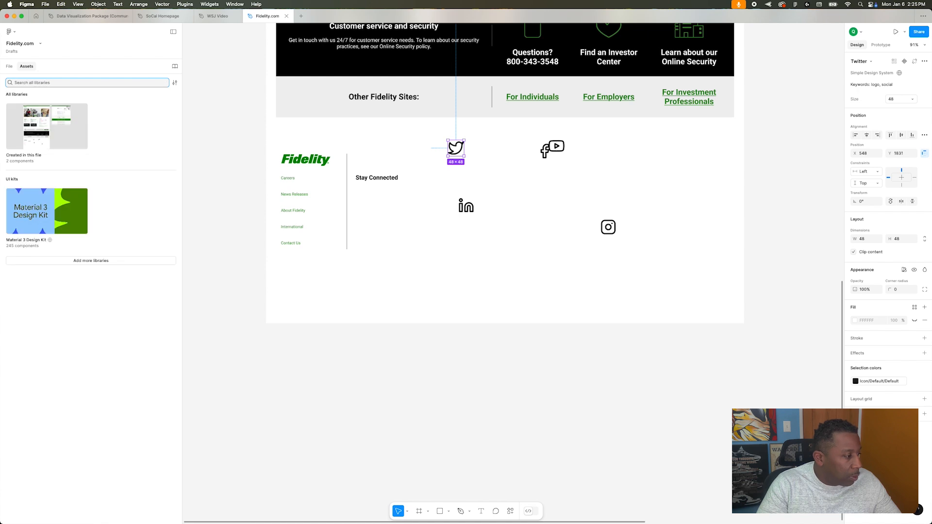
key("super+a")
type("dis")
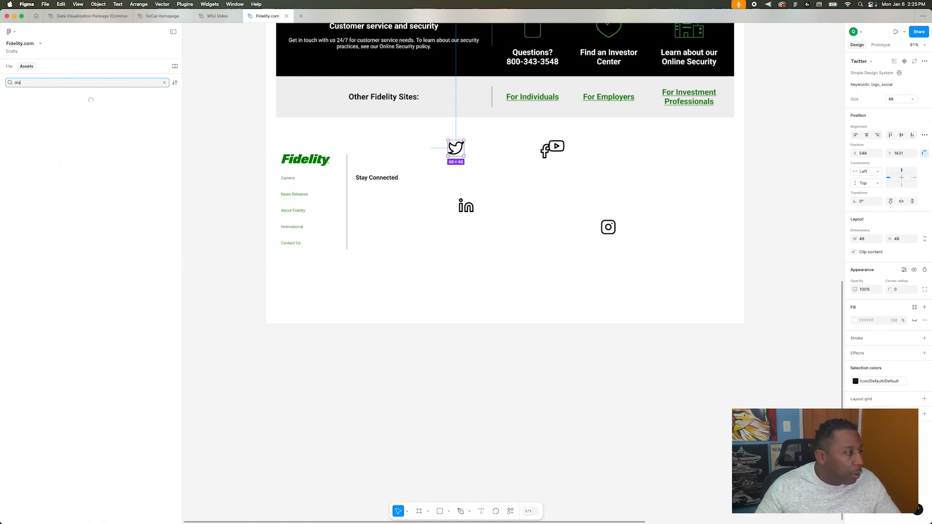
key("super+a")
key("BackSpace")
left_click(204, 107)
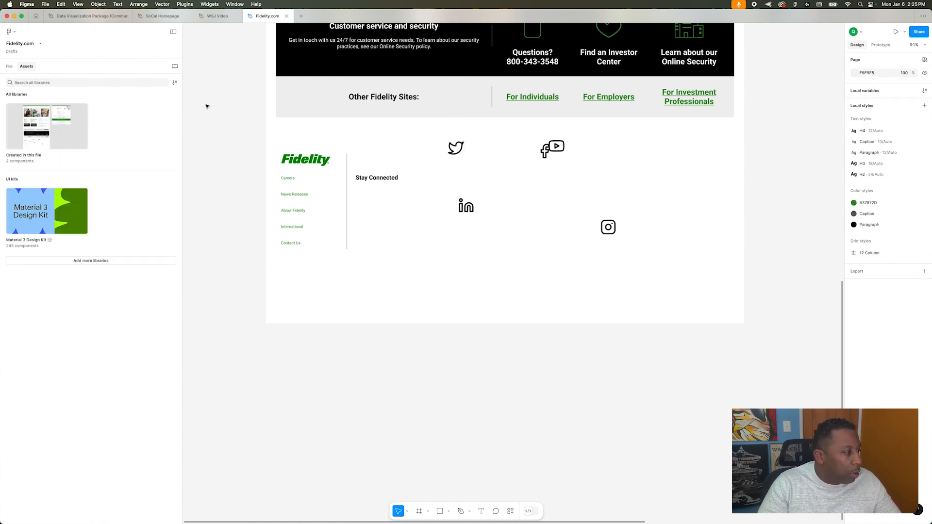
- Arrange the icons in a row below Stay Connected in the order Facebook, LinkedIn, Instagram, YouTube, Twitter
left_click_drag(553, 155, 437, 209)
left_click_drag(613, 231, 507, 212)
left_click_drag(558, 148, 531, 208)
left_click_drag(459, 150, 565, 209)
left_click(755, 193)
scroll(755, 194, "up", 3)
scroll(755, 194, "down", 5)
scroll(756, 194, "up", 5)
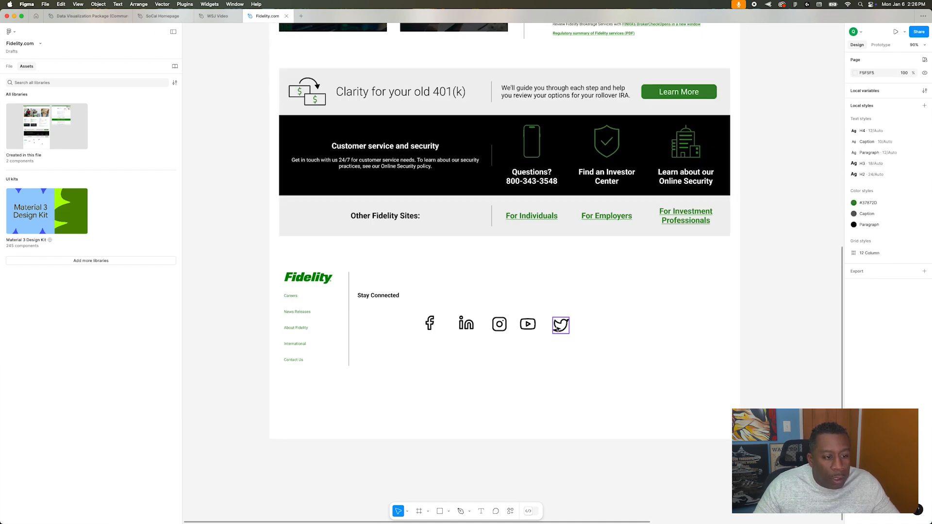
- Resize all five social icons to 24 × 24
left_click(562, 327)
left_click(529, 325, "shift")
left_click(501, 326, "shift")
left_click(468, 325, "shift")
left_click(430, 324, "shift")
type("2")
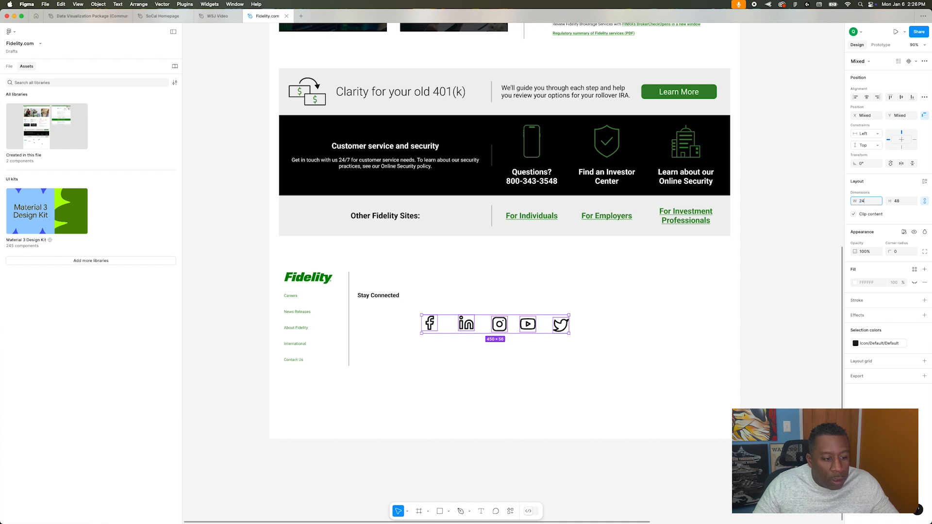
type("4")
key("Return")
- Set the stroke weight of the Facebook, LinkedIn, Instagram, YouTube and Twitter icons to 2
scroll(401, 346, "up", 5)
left_click(401, 346)
double_click(465, 277)
double_click(560, 277)
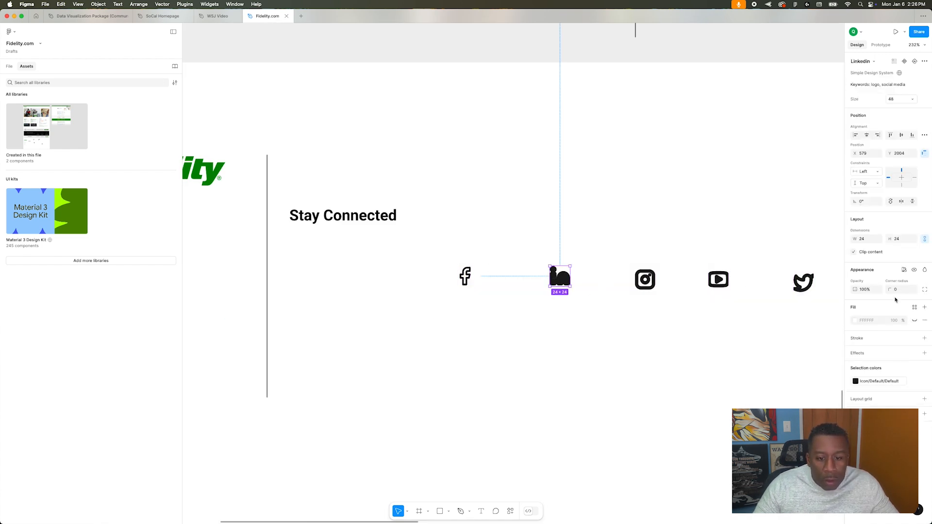
key("Return")
left_click(645, 280, "super")
left_click(893, 304)
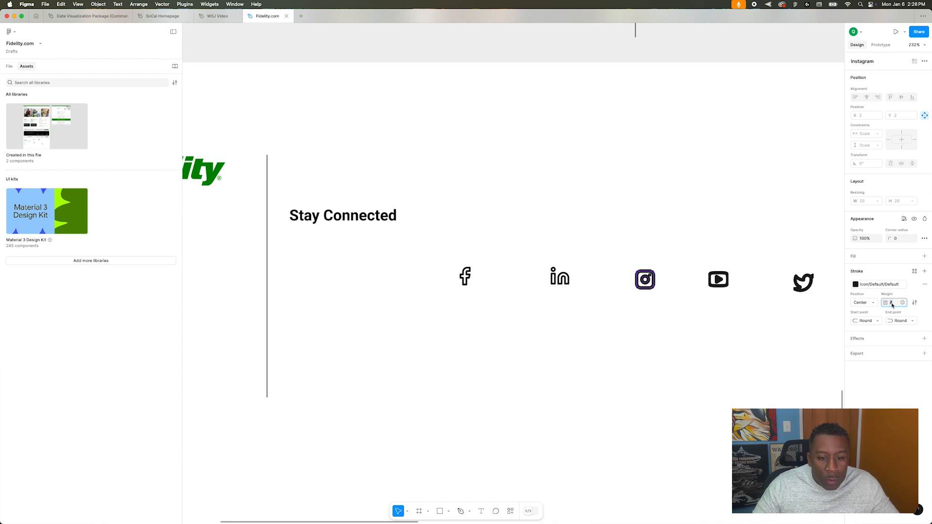
type("2")
key("Return")
left_click(719, 279, "super")
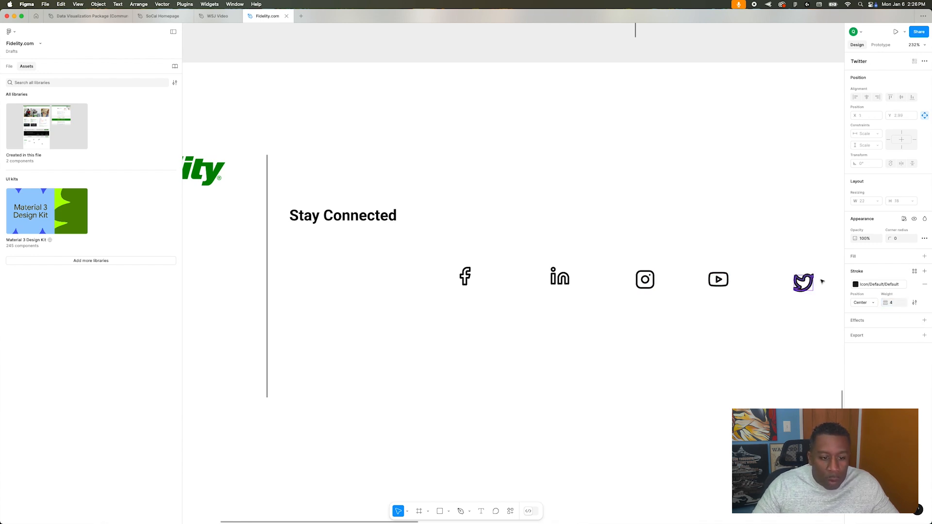
key("Return")
- Align the five social icons to the same height at Y 2008
scroll(485, 292, "right", 3)
left_click_drag(340, 253, 800, 330)
left_click(868, 97)
key("super+z")
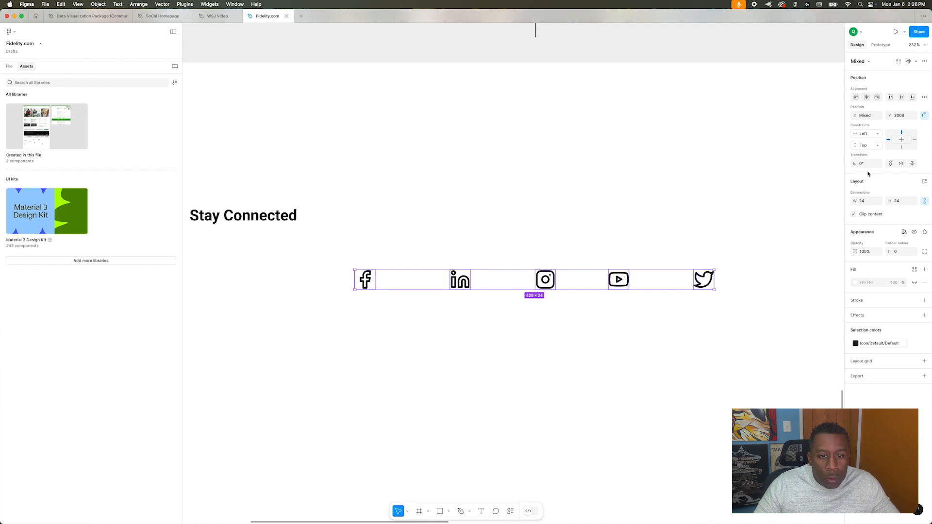
- Wrap the social icons in a horizontal auto layout with a gap of 10 and move it under Stay Connected at X 265
key("shift+a")
left_click(868, 232)
type("10")
key("Return")
scroll(402, 272, "down", 5)
left_click_drag(401, 271, 327, 275)
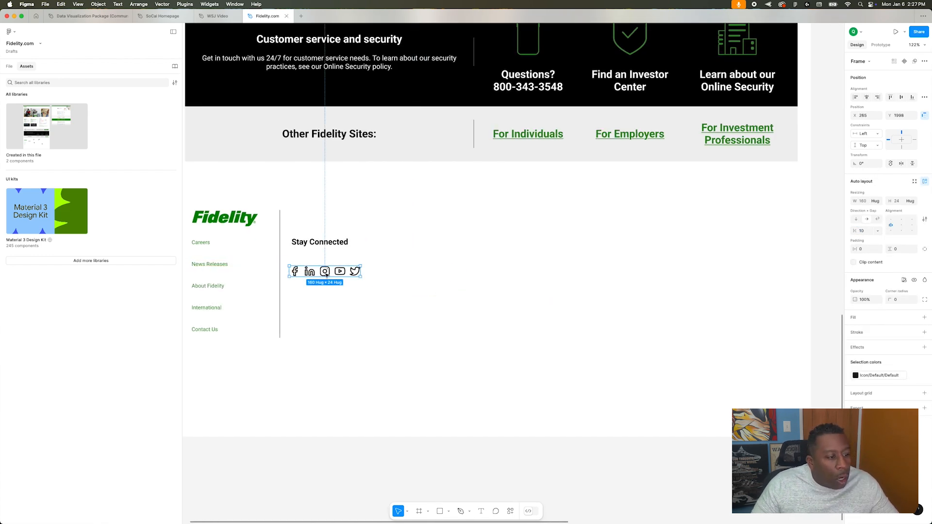
- Switch the footer link list to a horizontal layout direction
left_click(447, 309)
scroll(447, 309, "down", 3)
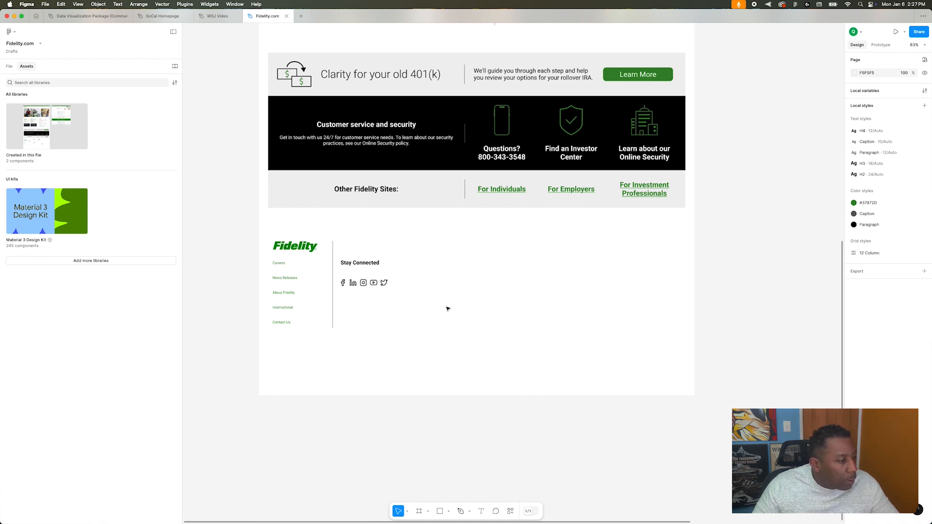
left_click_drag(333, 307, 475, 279)
left_click(867, 221)
left_click(497, 249)
- Reposition the horizontal footer link row and delete the vertical divider
left_click(482, 236)
left_click_drag(482, 237, 398, 251)
left_click(333, 268)
key("Delete")
- Move the social icons onto the footer link row and set the Stay Connected text aside in the empty area below
left_click_drag(360, 285, 522, 251)
left_click_drag(362, 263, 576, 312)
left_click_drag(517, 250, 624, 250)
- Center the Fidelity logo horizontally on the footer row, between the links and the social icons
left_click_drag(289, 252, 384, 248)
left_click(867, 97)
left_click(420, 248)
left_click(632, 248)
left_click_drag(632, 248, 538, 247)
left_click(601, 304)
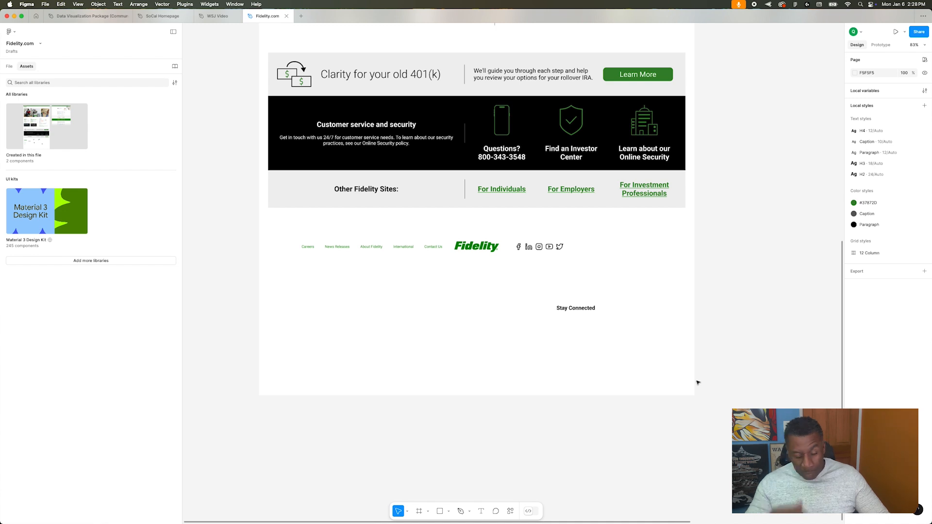
- Spread the footer row by moving the links to the page's left margin and the social icons to its right margin
left_click(539, 247)
left_click(567, 287)
scroll(566, 287, "down", 3)
left_click_drag(403, 253, 379, 252)
left_click(537, 254)
left_click_drag(537, 255, 638, 258)
left_click(671, 432)
- Shorten the homepage frame to a height of 2200
scroll(402, 246, "up", 9)
left_click(315, 186)
scroll(448, 425, "down", 7)
left_click_drag(476, 480, 483, 433)
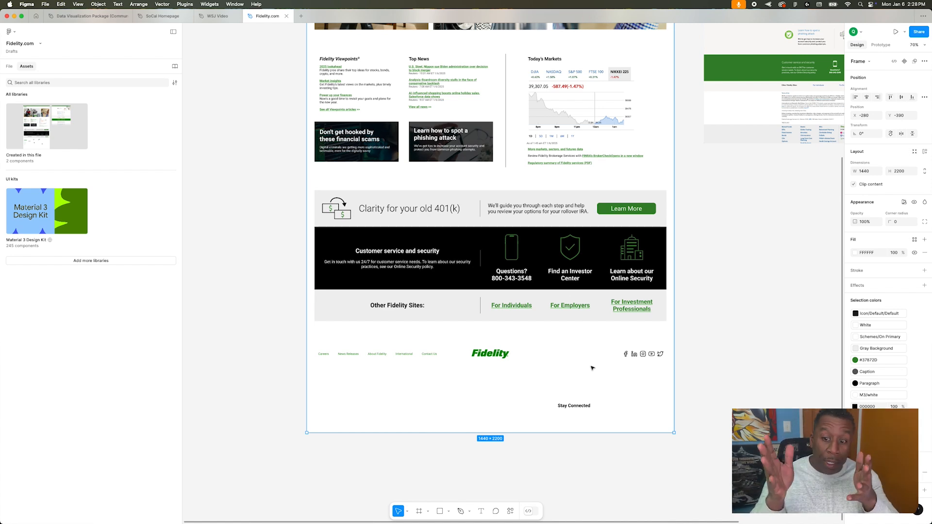
scroll(592, 368, "up", 6)
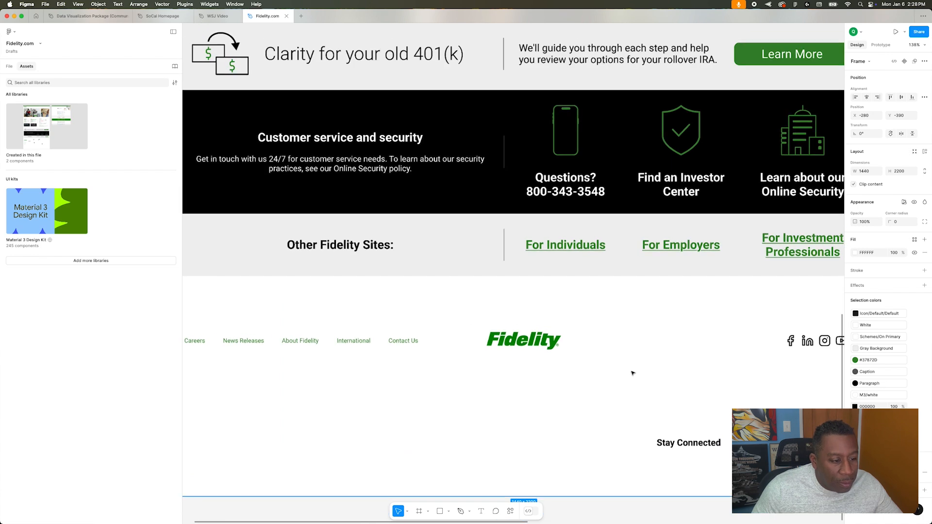
scroll(632, 374, "down", 2)
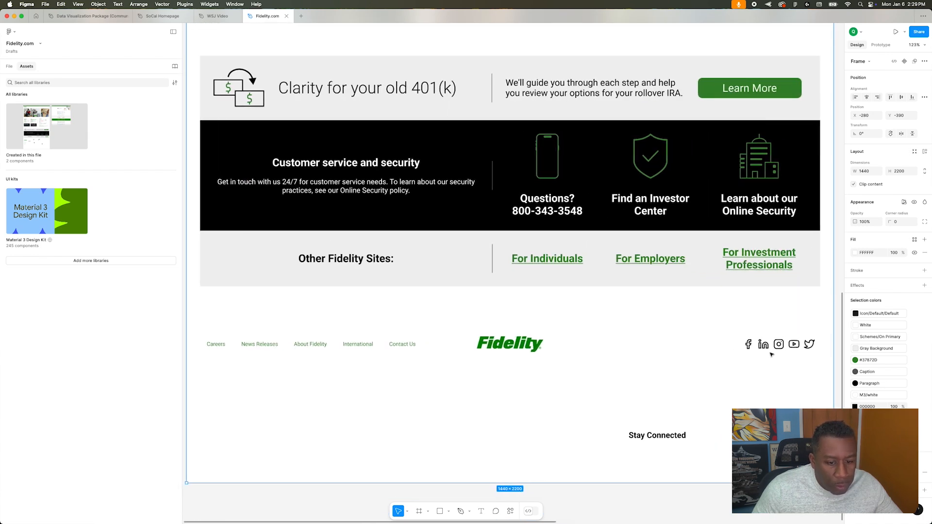
- Switch to Chrome and search the Noun Project for facebook icons
left_click(771, 355)
left_click(437, 505)
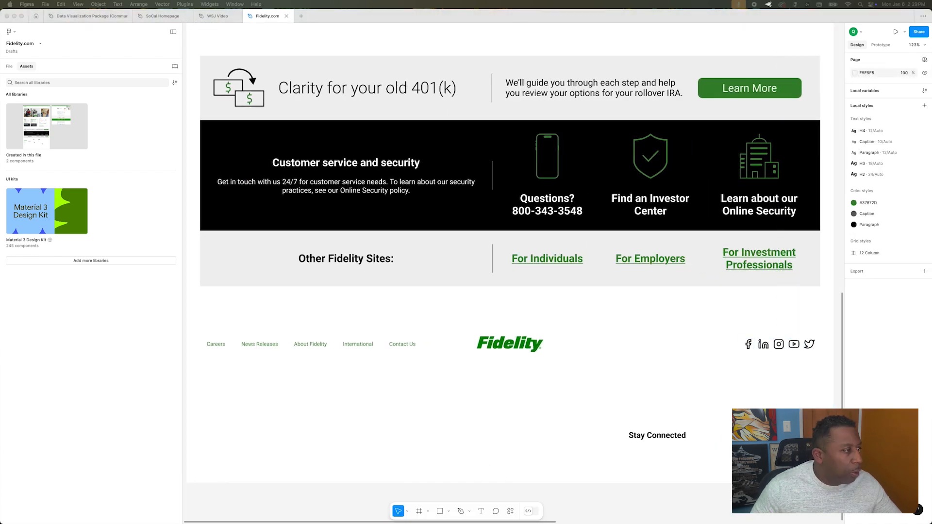
left_click(704, 506)
left_click(456, 79)
type("facebook")
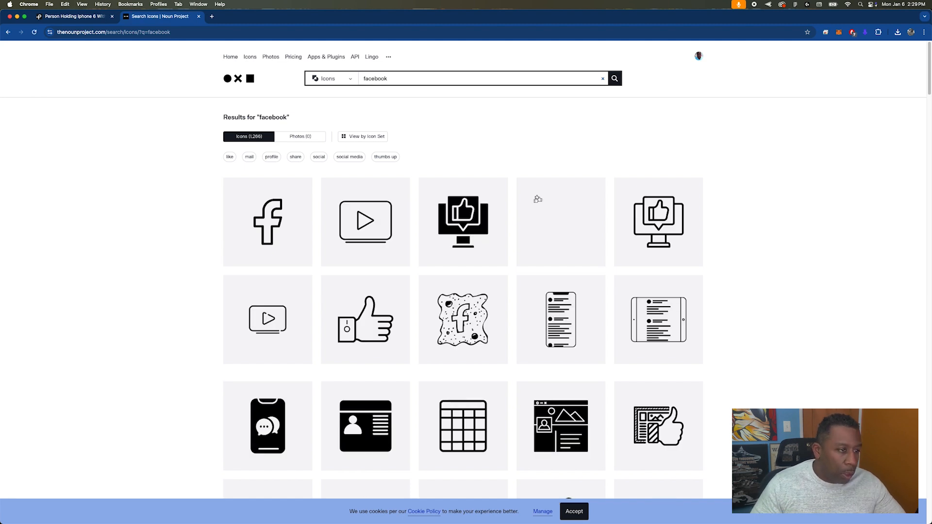
mouse_move(721, 17)
left_mouse_down()
mouse_move(1, 146)
mouse_move(750, 21)
mouse_move(725, 17)
left_mouse_up()
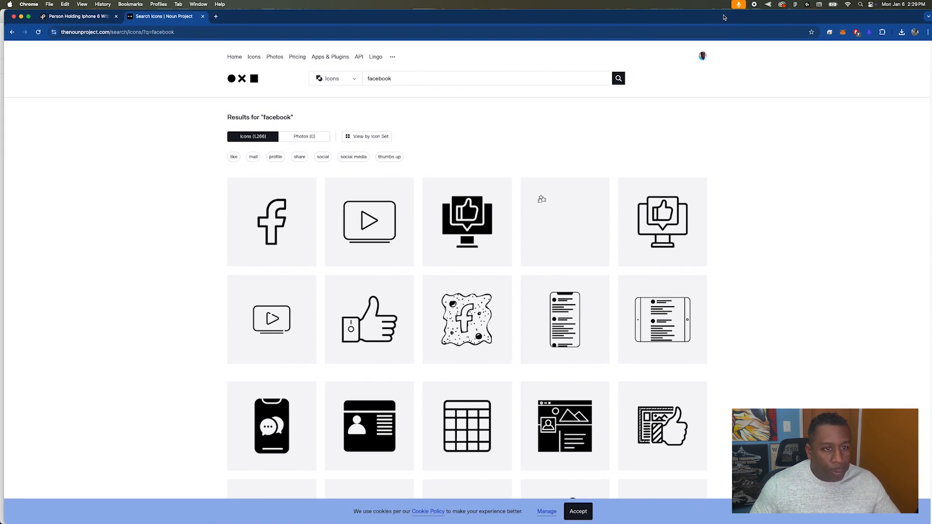
- Search Google Images for "facebook logo" in a new tab and save the round blue Facebook logo to the Dock folder
left_click(216, 16)
type("facebook logo")
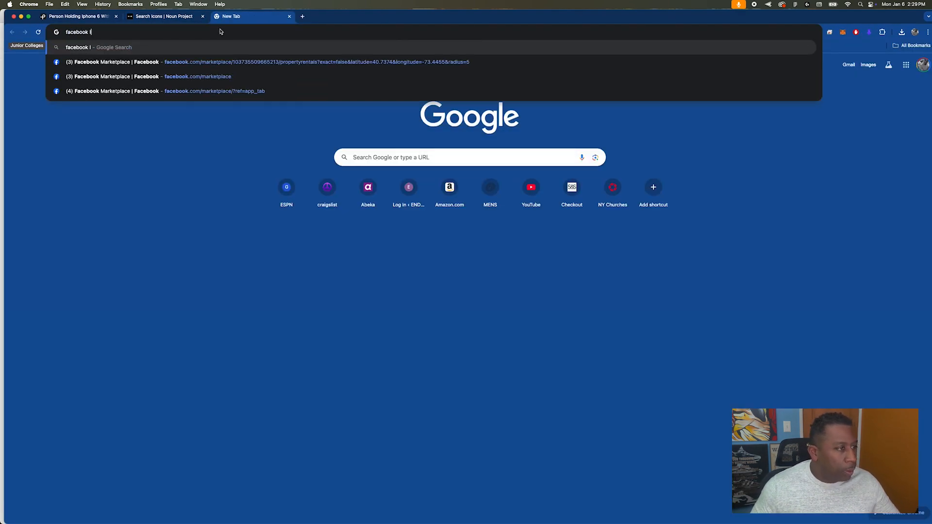
key("Return")
left_click(117, 80)
left_click(45, 154)
left_click_drag(772, 272, 631, 502)
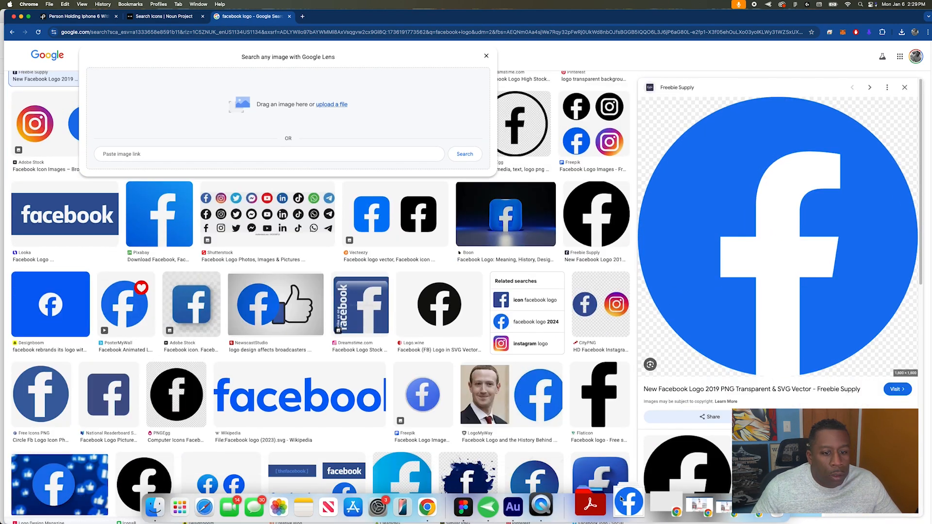
- Search Google Images for "instagram logo" and save the square gradient logo from Wikimedia Commons to the Dock folder
left_click(67, 100)
left_click(570, 56)
double_click(98, 55)
type("instagram")
key("Return")
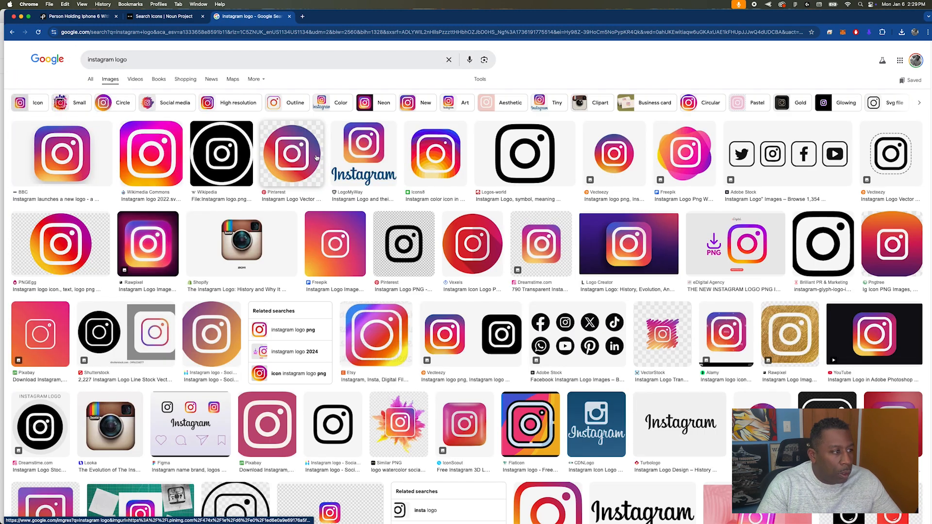
left_click(316, 157)
left_click_drag(763, 209, 686, 216)
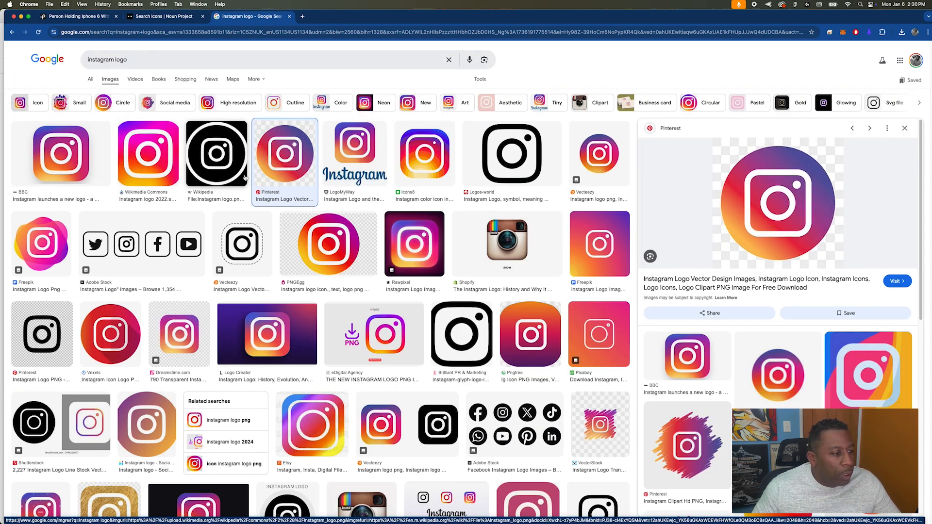
left_click(72, 161)
left_click(154, 162)
left_click_drag(755, 209, 583, 517)
left_click(487, 61)
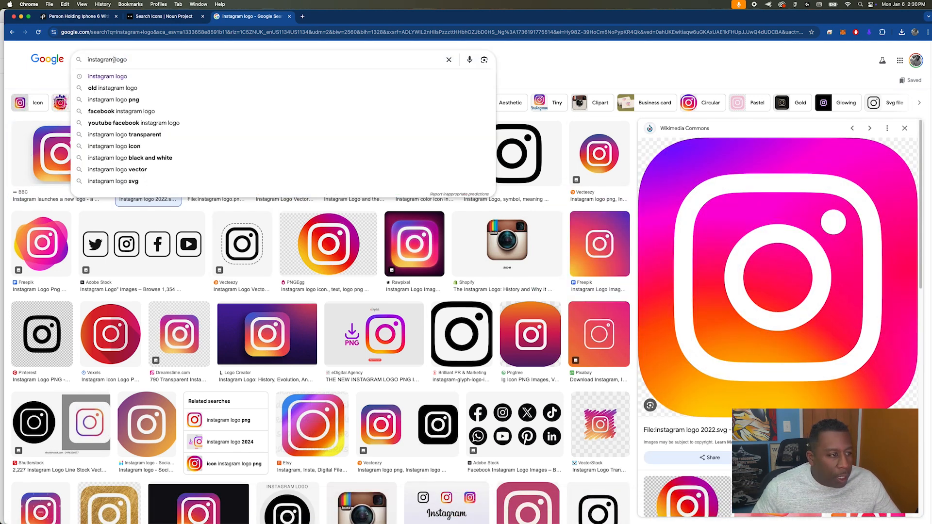
- Search Google Images for "linkedin logo" and save the square LinkedIn logo to the Dock folder
type("linkedin")
key("Return")
left_click_drag(582, 437, 575, 506)
left_click(487, 60)
- Search Google Images for "twitter logo"
left_click(232, 60)
left_click_drag(109, 60, 60, 64)
type("twitter")
key("Return")
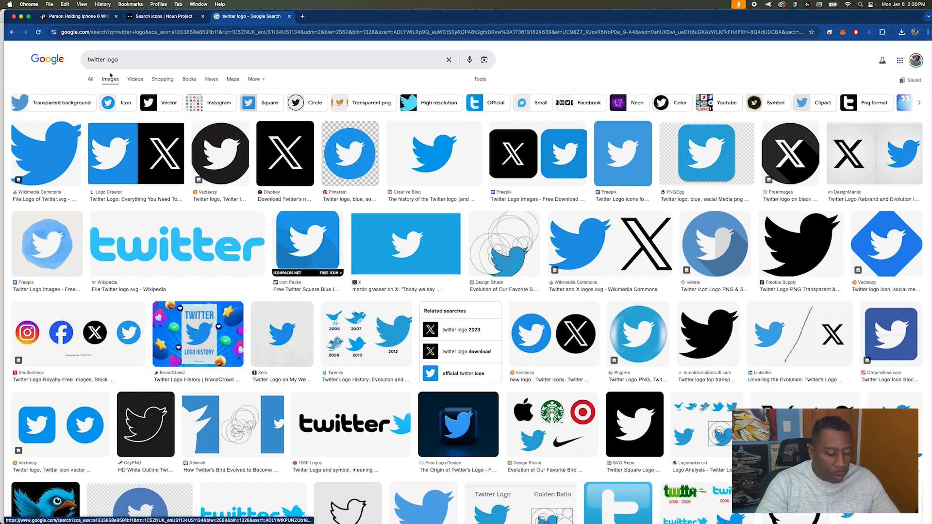
- Search Google Images for "x logo" and save the white-on-black X logo from Wikimedia Commons to the Dock folder
type("x")
key("Return")
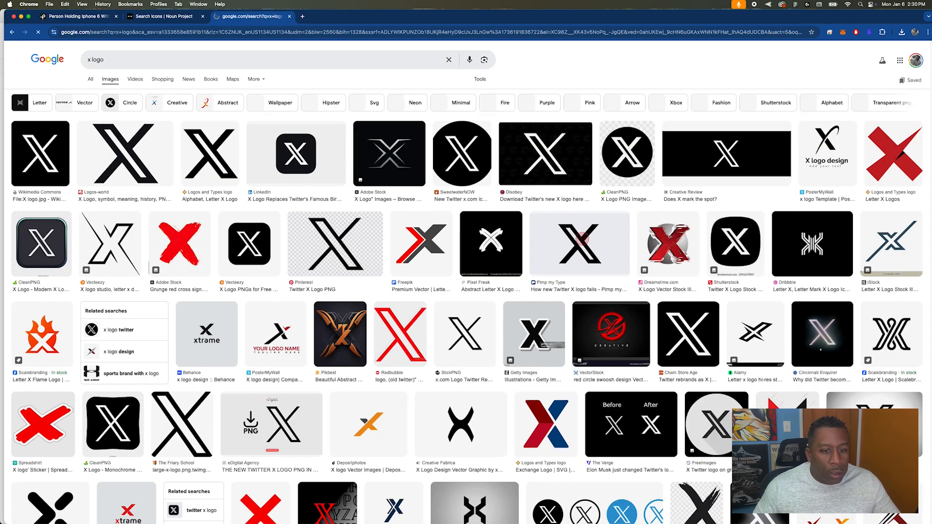
left_click(43, 153)
left_click_drag(769, 273, 651, 521)
scroll(467, 182, "up", 15)
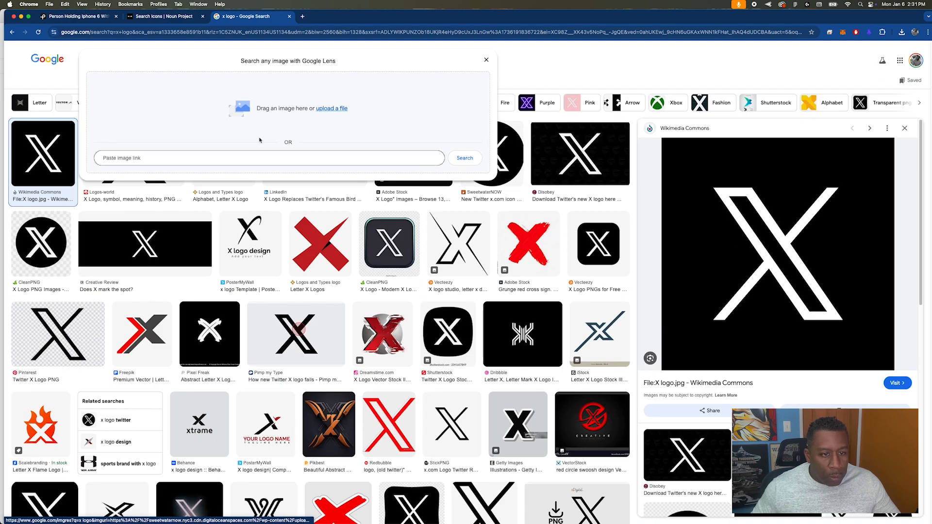
- Search Google Images for "tiktok logo" and save the Wikipedia TikTok logo to the Dock folder
left_click(54, 85)
double_click(89, 60)
type("tiktok")
key("Return")
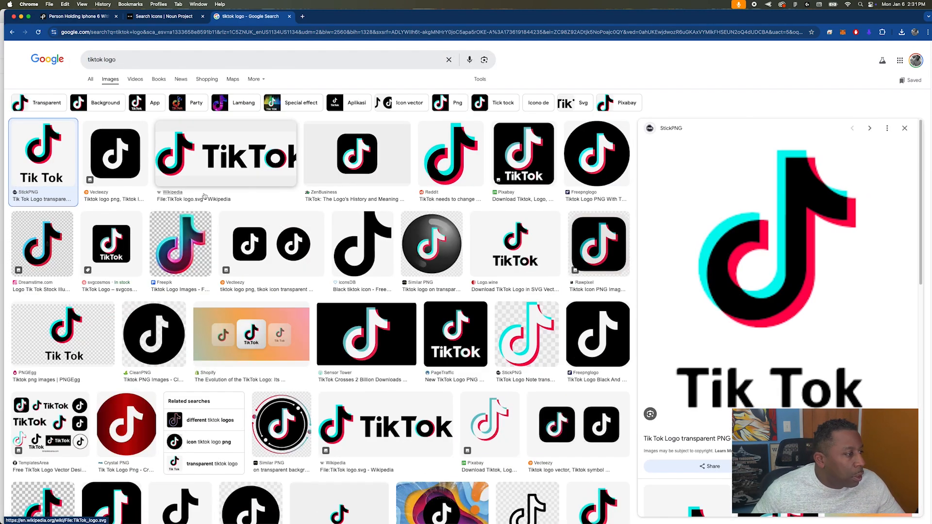
left_click(352, 163)
left_click(229, 161)
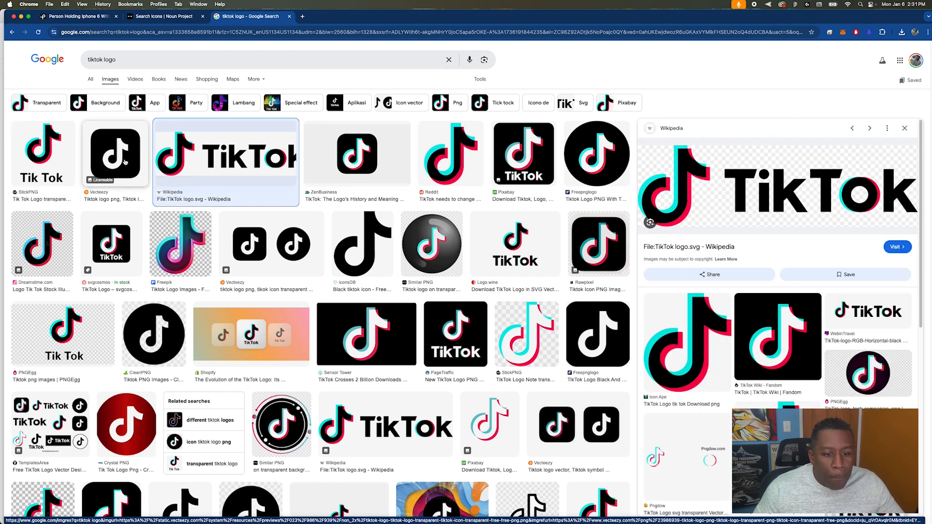
left_click_drag(738, 192, 670, 508)
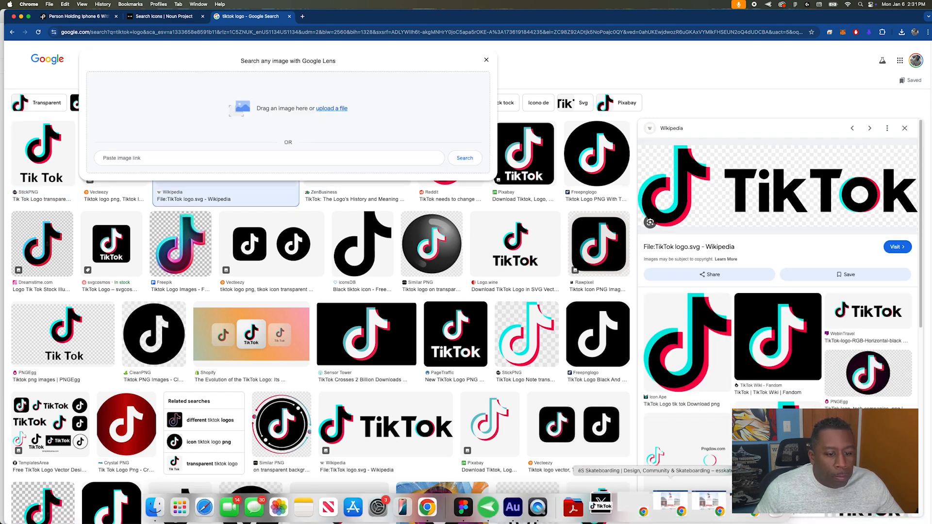
- Search Google Images for "reddit logo" and save the round orange Icon Packs logo to the Dock folder
double_click(95, 59)
type("reddit")
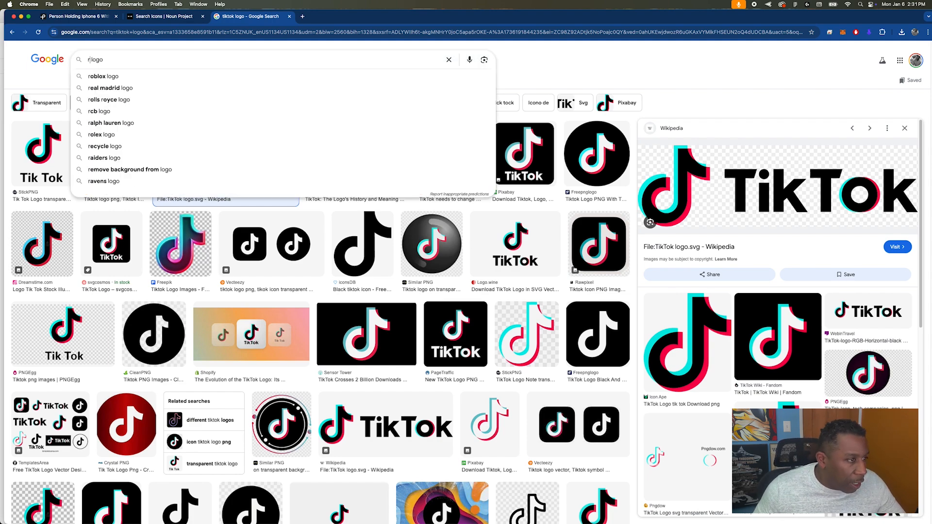
key("Return")
left_click(236, 144)
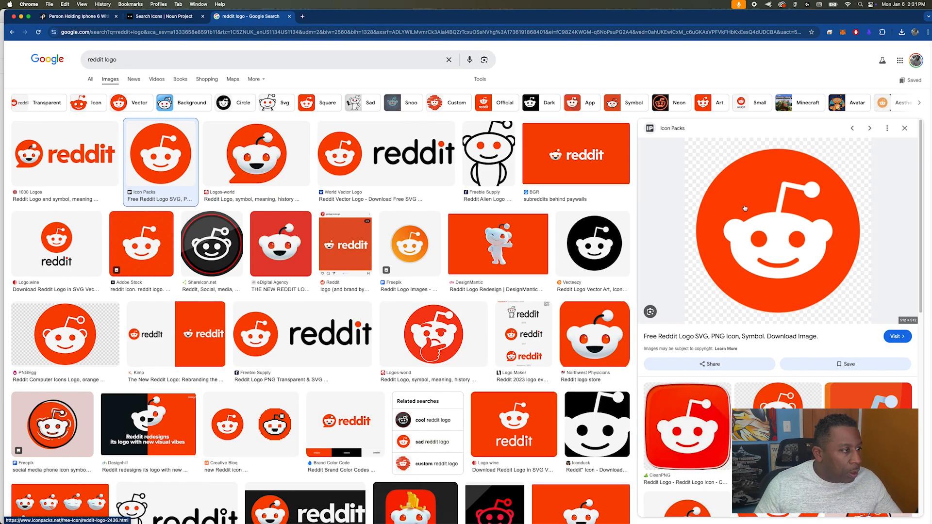
left_click_drag(777, 228, 680, 507)
left_click_drag(589, 511, 637, 509)
- Switch back to Figma and place the six saved social logo images from Finder on the canvas
left_click(21, 17)
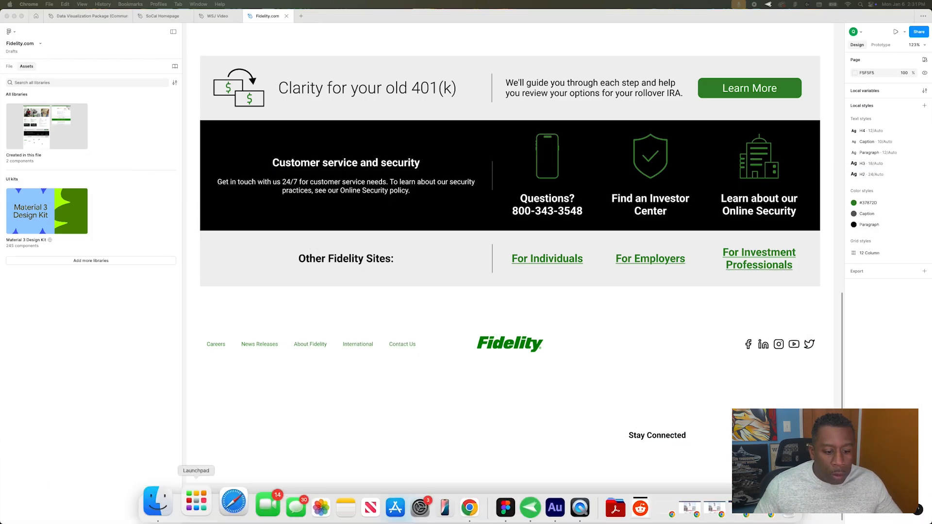
left_click(162, 506)
key("super+w")
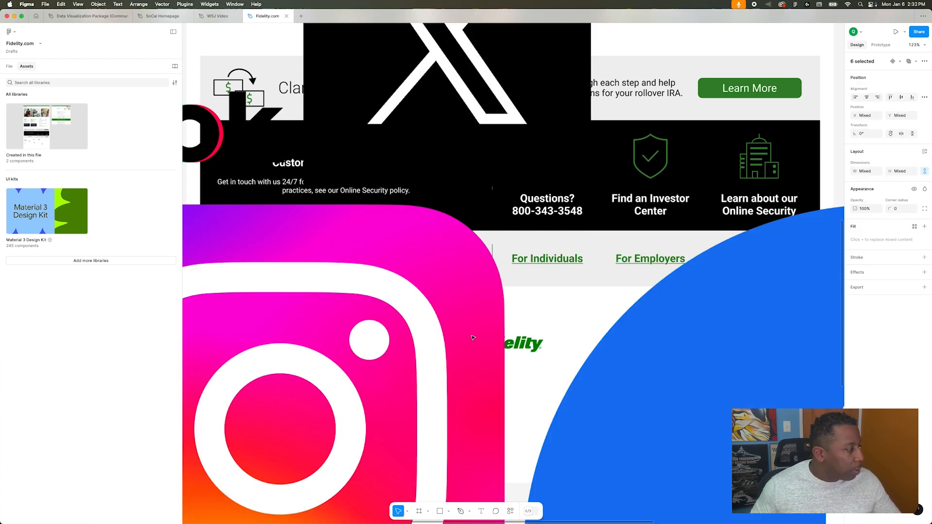
- Move the six imported logo images to empty canvas beside the page and set their width to 50
scroll(475, 336, "down", 10)
left_click_drag(389, 273, 544, 298)
left_click(870, 171)
type("50")
key("Return")
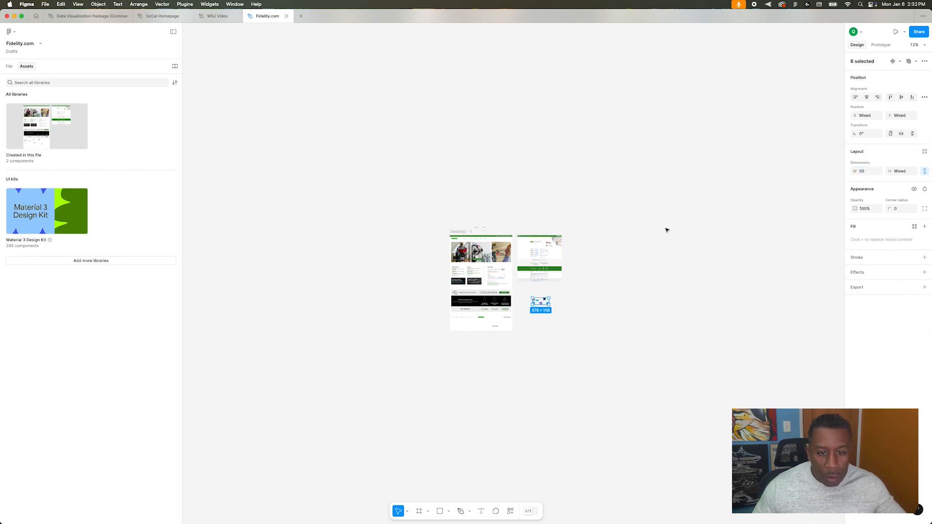
- Align the top edges of the six logo images and move them into the footer above the outline social icons
left_click(891, 97)
scroll(526, 300, "up", 10)
left_click_drag(604, 308, 300, 443)
scroll(340, 462, "up", 8)
scroll(294, 462, "down", 8)
scroll(293, 461, "left", 4)
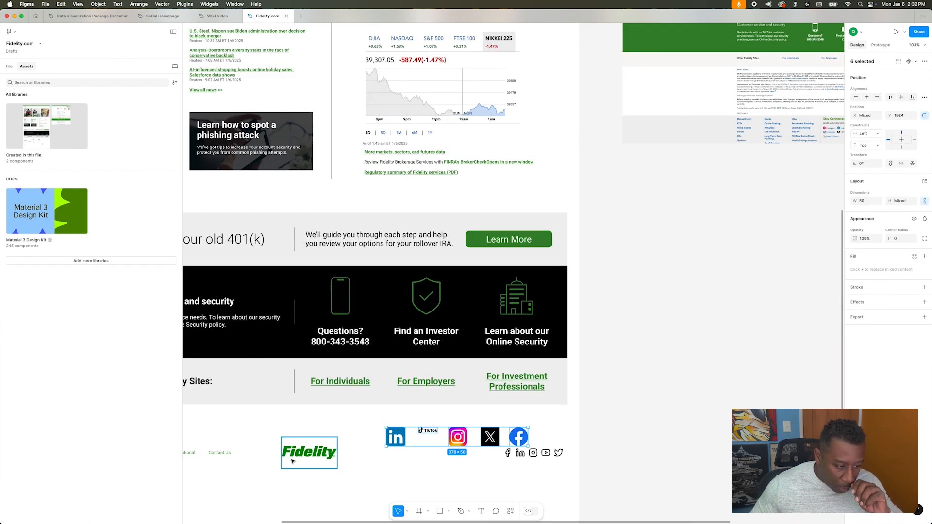
scroll(378, 460, "up", 4)
scroll(378, 460, "up", 3)
- Set the width of the social logo images to 24
left_click(418, 419)
left_click(478, 407, "shift")
left_click(535, 419, "shift")
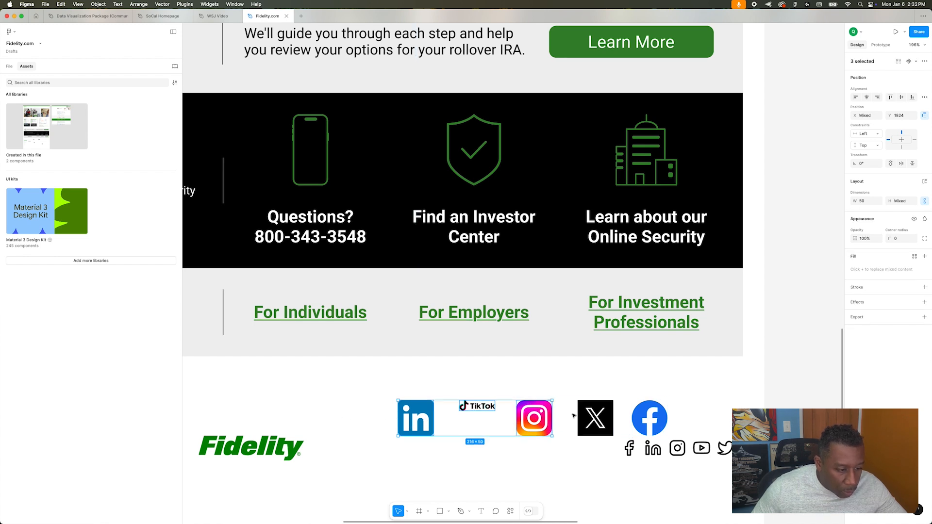
left_click(596, 418, "shift")
left_click(649, 419, "shift")
type("24")
key("Return")
- Move the LinkedIn logo aside so it no longer covers the Reddit logo
left_click(406, 411)
key("Delete")
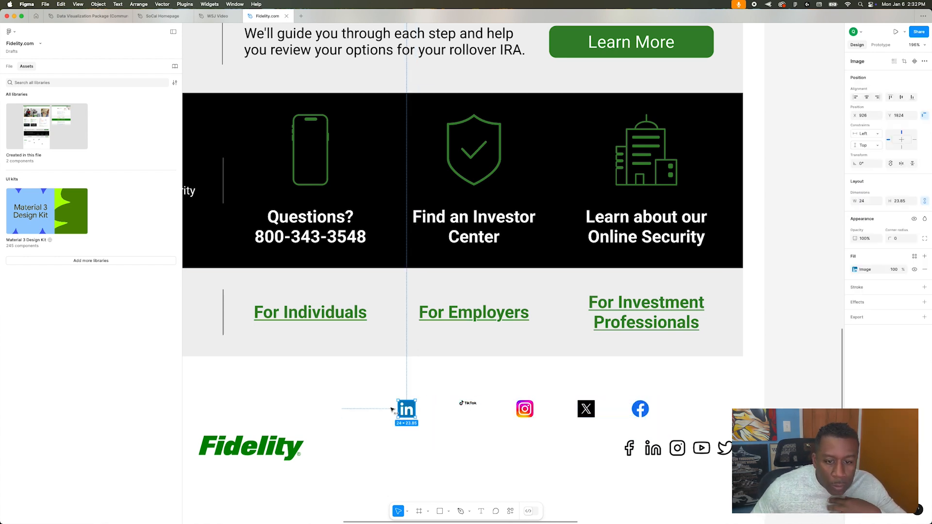
left_click_drag(404, 410, 378, 411)
left_click(468, 406)
left_click(411, 409)
- Try to narrow the TikTok logo image from its right edge
left_click(475, 404)
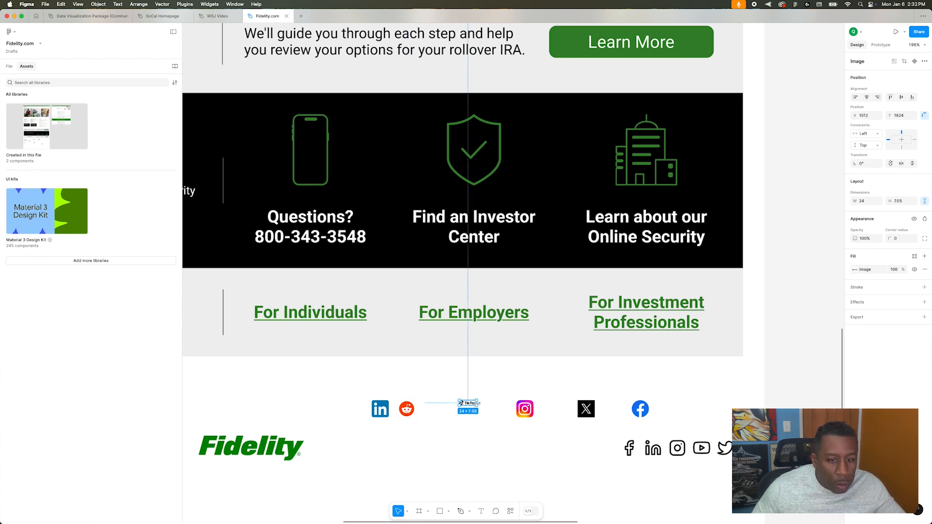
scroll(478, 403, "up", 5)
left_click_drag(475, 402, 446, 402)
key("super+z")
- Set the TikTok image fill to Crop and crop it down to the musical note symbol
double_click(452, 402)
key("super+z")
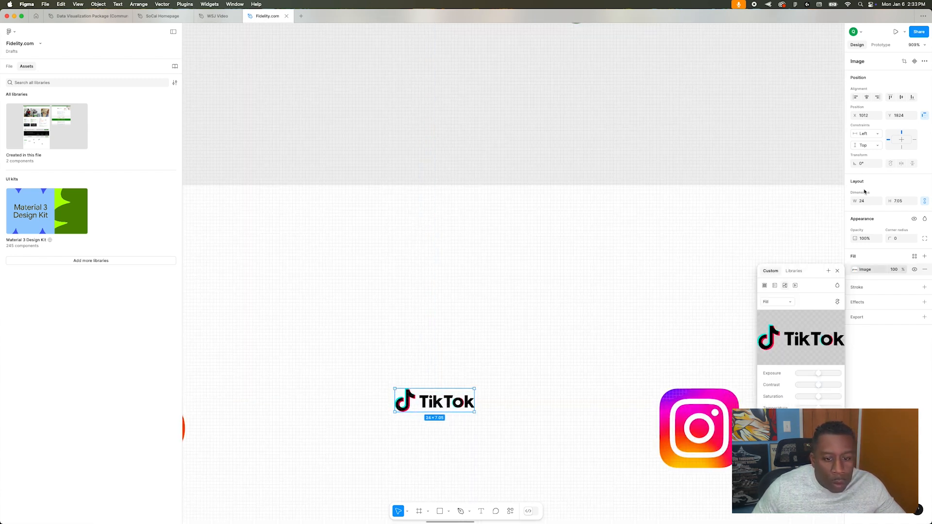
left_click(777, 302)
left_click(773, 323)
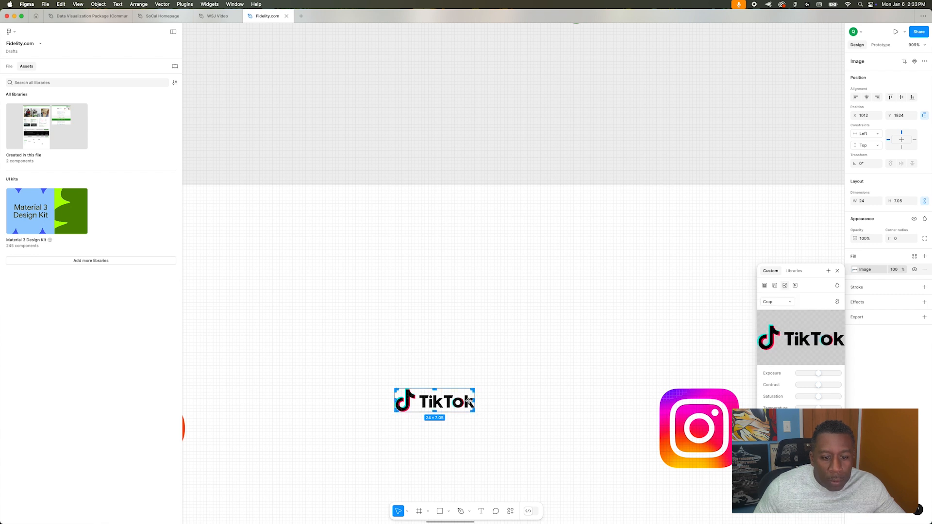
left_click_drag(475, 401, 422, 401)
- Set the cropped TikTok logo's width to 24
left_click(405, 408)
left_click(866, 202)
type("24")
key("Return")
- Wrap the LinkedIn, Reddit, TikTok, Instagram, X and Facebook logos in a horizontal auto layout with a gap of 10
scroll(648, 249, "down", 5)
left_click(453, 319, "shift")
left_click(405, 319, "shift")
left_click(668, 319, "shift")
left_click(770, 320, "shift")
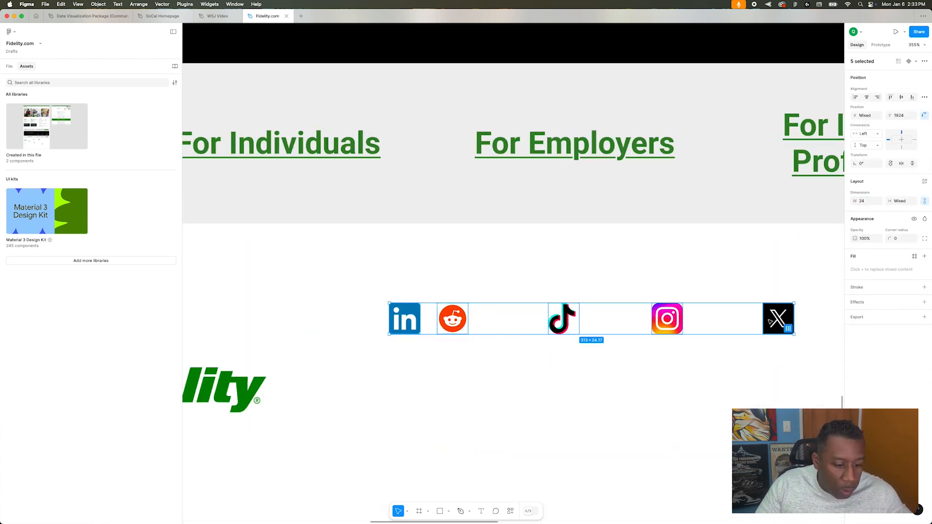
scroll(769, 320, "right", 5)
left_click(686, 319, "shift")
key("shift+a")
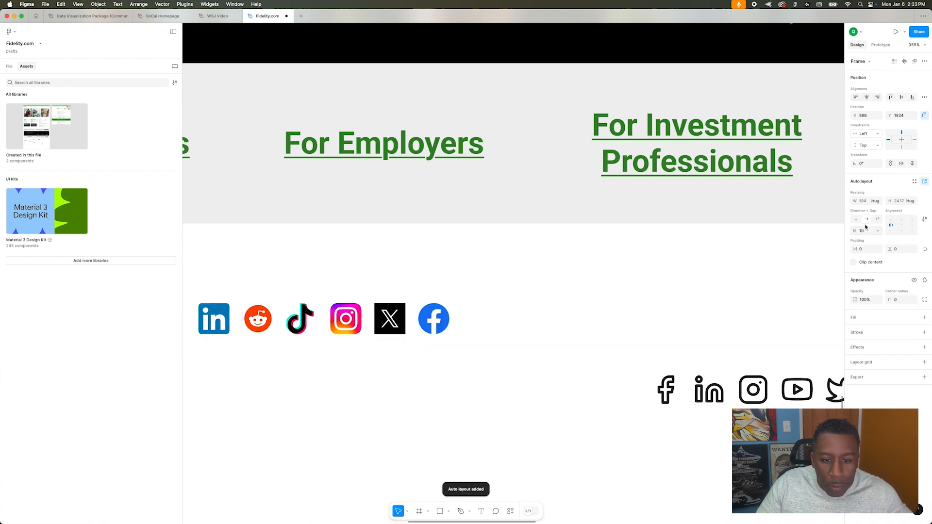
- Set the width of all six logos inside the auto layout to 18
key("Return")
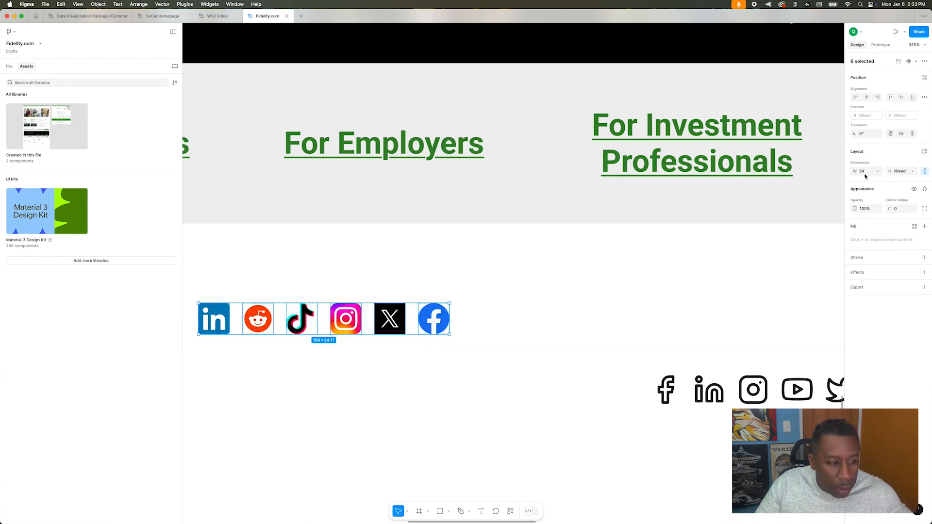
type("18")
key("Return")
scroll(434, 407, "down", 5)
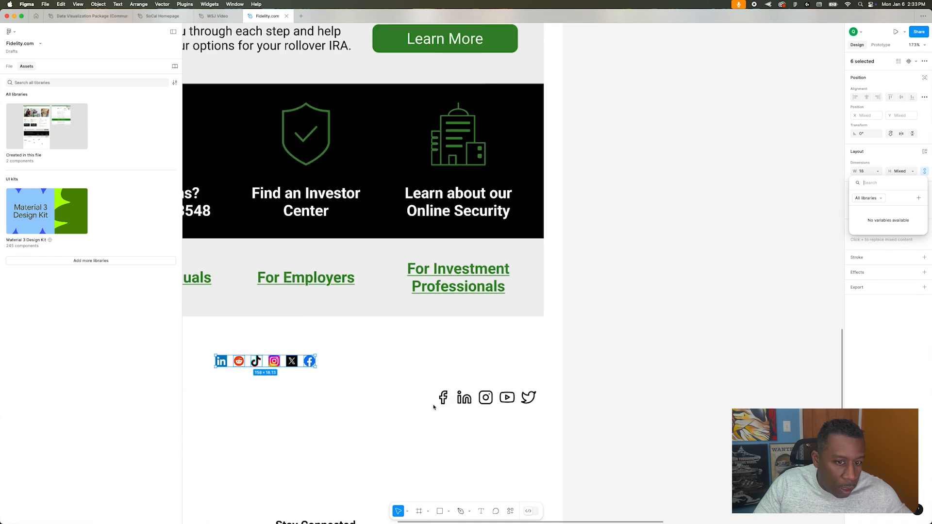
- Move the colored logo row down onto the footer row and set its gap to 25
scroll(435, 407, "left", 3)
left_click(460, 397)
left_click_drag(419, 362, 398, 399)
type("25")
key("Return")
- Delete the row of black outline social icons and shift the colored logo row toward the footer's right margin
left_click(724, 399)
key("Delete")
scroll(727, 418, "down", 5)
scroll(715, 415, "right", 4)
scroll(715, 415, "left", 4)
mouse_move(640, 413)
left_mouse_down()
mouse_move(697, 413)
mouse_move(560, 413)
mouse_move(655, 414)
left_mouse_up()
- Move the Fidelity logo to the footer's left margin, with the link row beside it and the social logos beneath it
left_click(547, 410)
left_click_drag(430, 412, 349, 405)
left_click(536, 405)
left_click_drag(497, 414, 441, 414)
left_click_drag(626, 416, 360, 430)
left_click(400, 470)
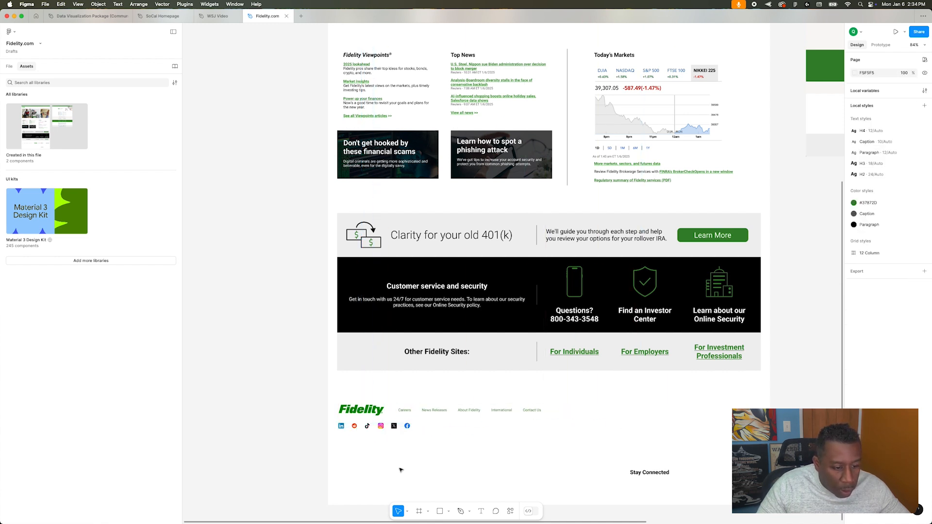
- Move the Stay Connected heading up and inward beneath the footer's Careers link row
left_click(469, 410)
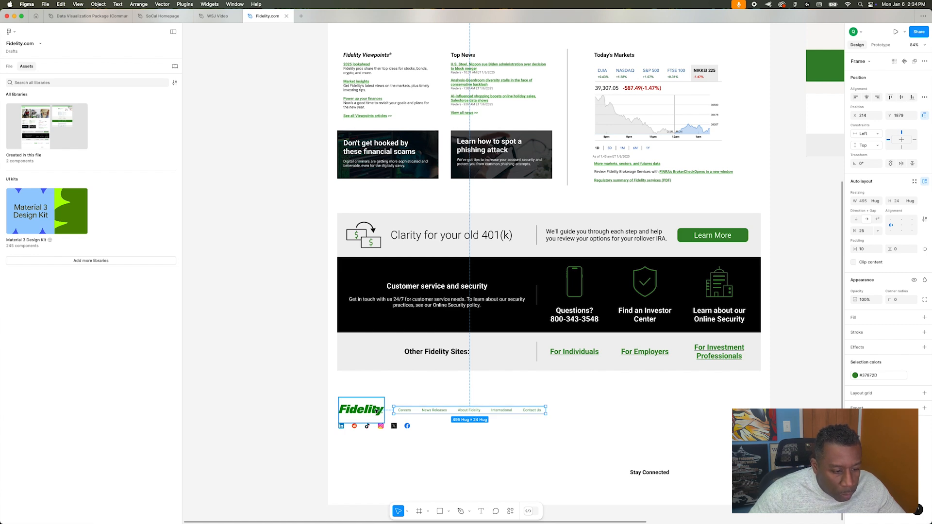
left_click_drag(654, 474, 509, 444)
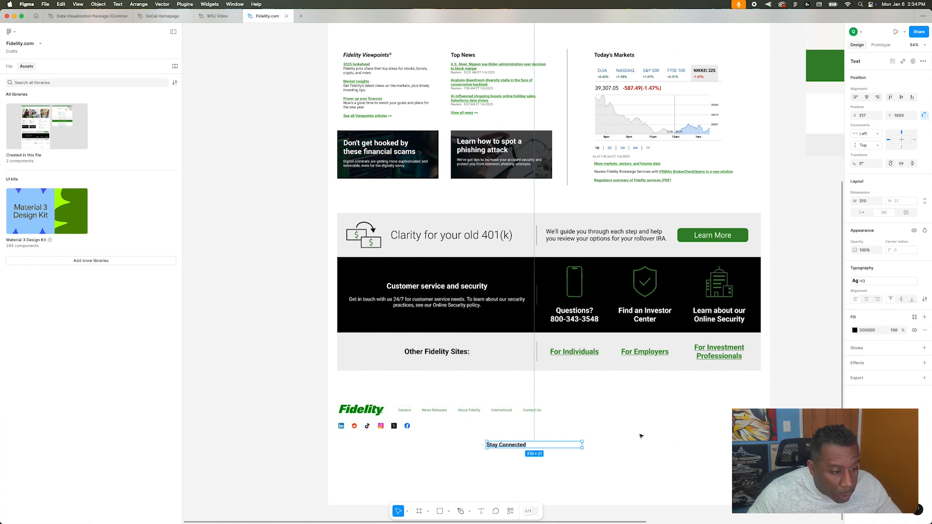
left_click(639, 439)
scroll(518, 454, "up", 5)
key("super+Tab")
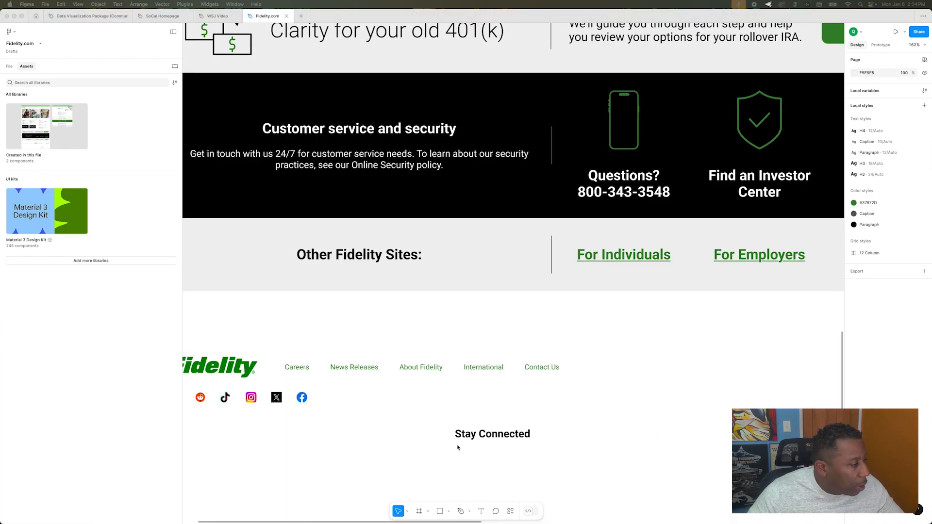
left_click(479, 434)
left_click(366, 435)
- Duplicate the footer link row and place the copy beneath the social logos
scroll(366, 433, "down", 4)
left_click_drag(348, 390, 295, 443)
scroll(295, 443, "down", 4)
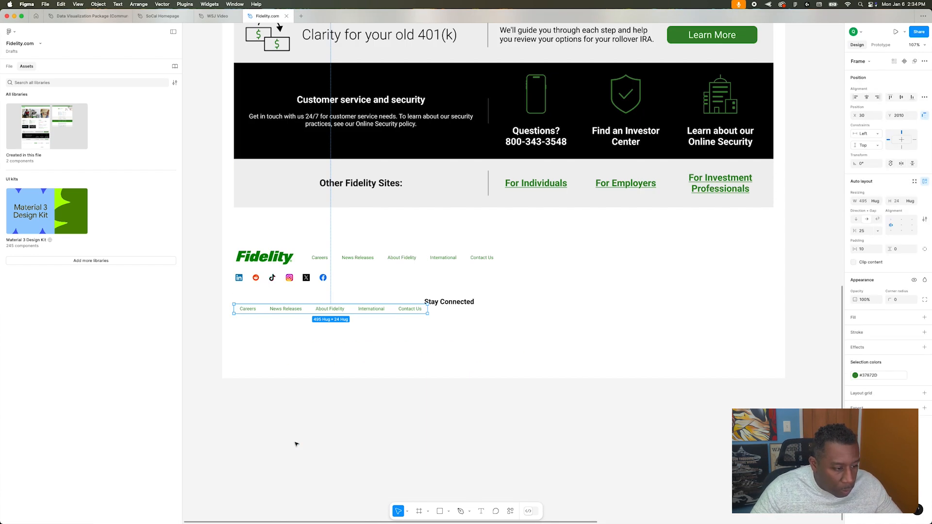
scroll(296, 445, "up", 2)
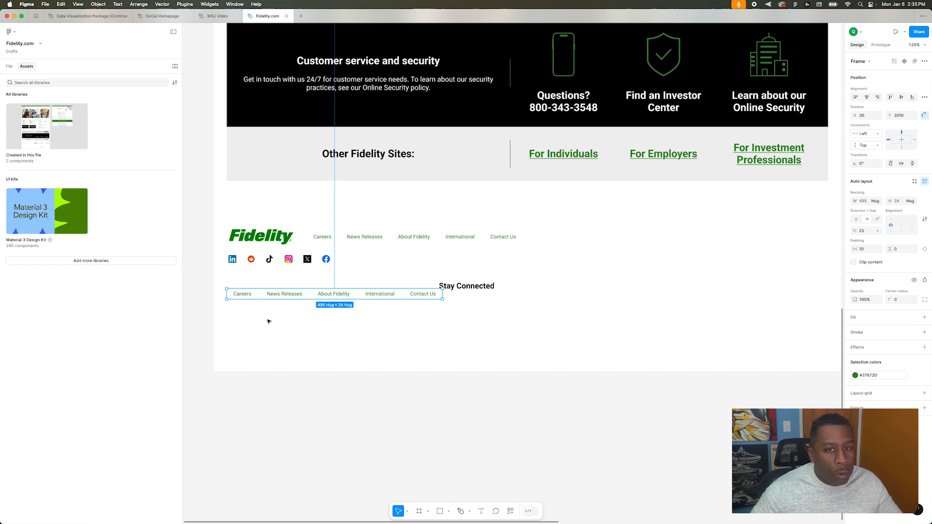
- Relabel the five duplicated links Terms of Use, Privacy, Security, Site Map and Accessibility
double_click(245, 296)
type("Terms of Use")
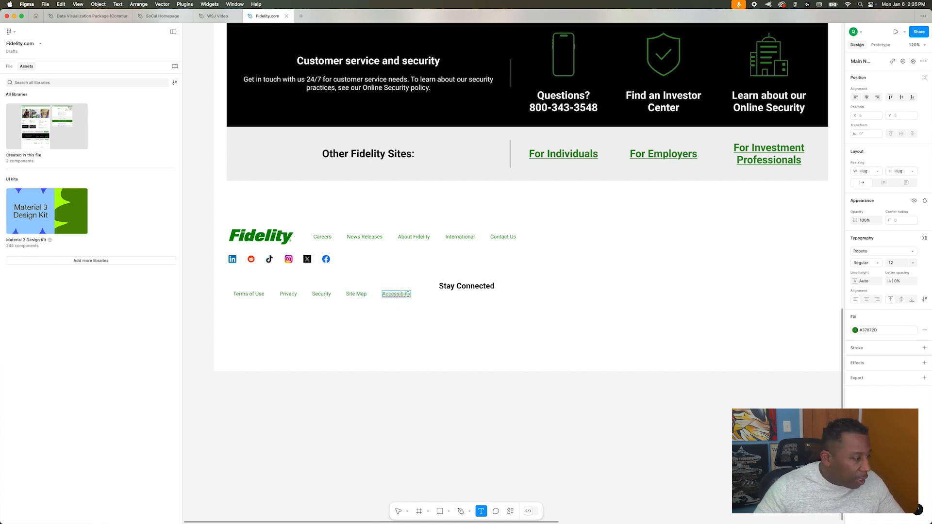
key("Escape")
- Duplicate the Accessibility link four times within the legal link row
left_click(397, 294)
key("super+d")
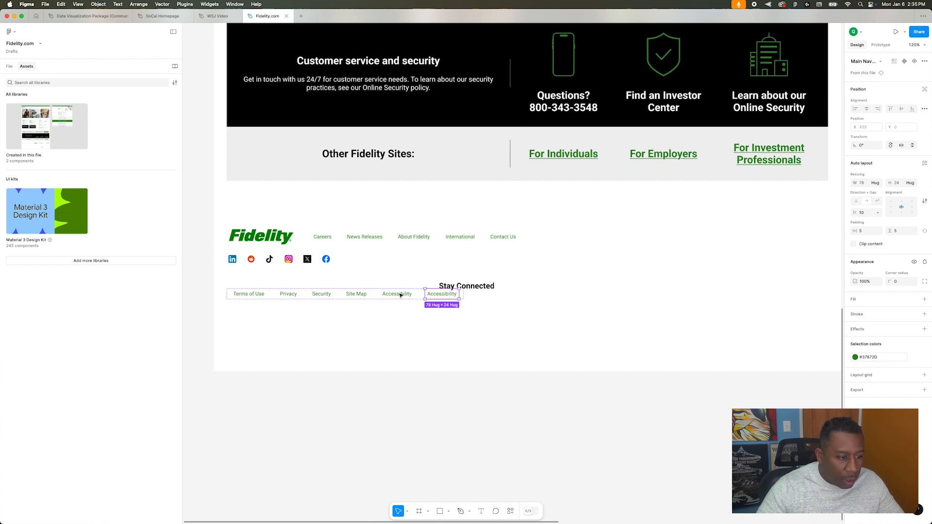
key("super+d")
key("super+d")
key("super+d")
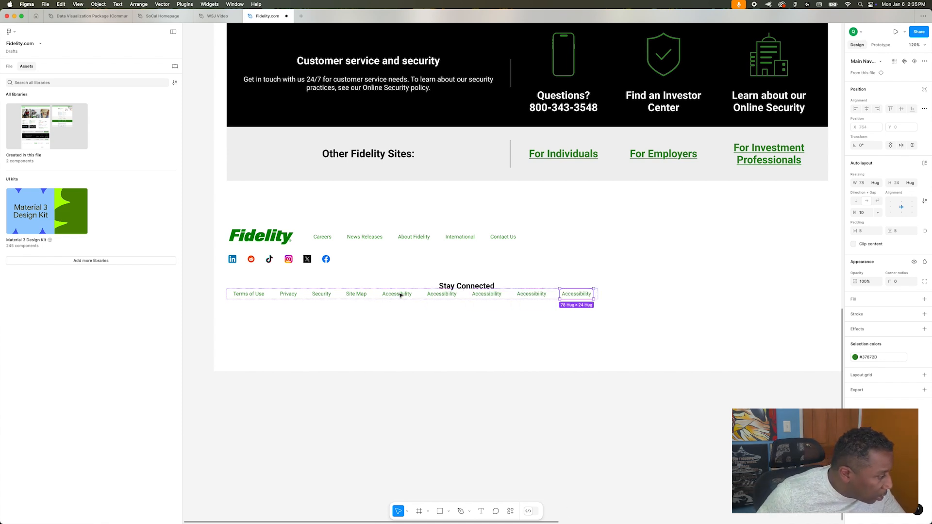
- Relabel the four copies Contact Us, Share Your Screen, Disclosures and Manage My Targeting/Advertising Cookies
double_click(444, 294)
type("Contact Us")
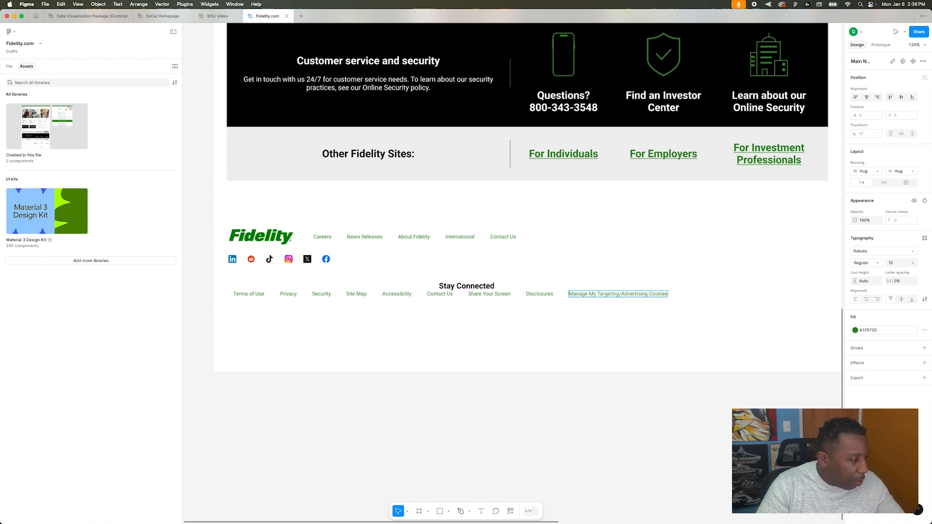
key("super+d")
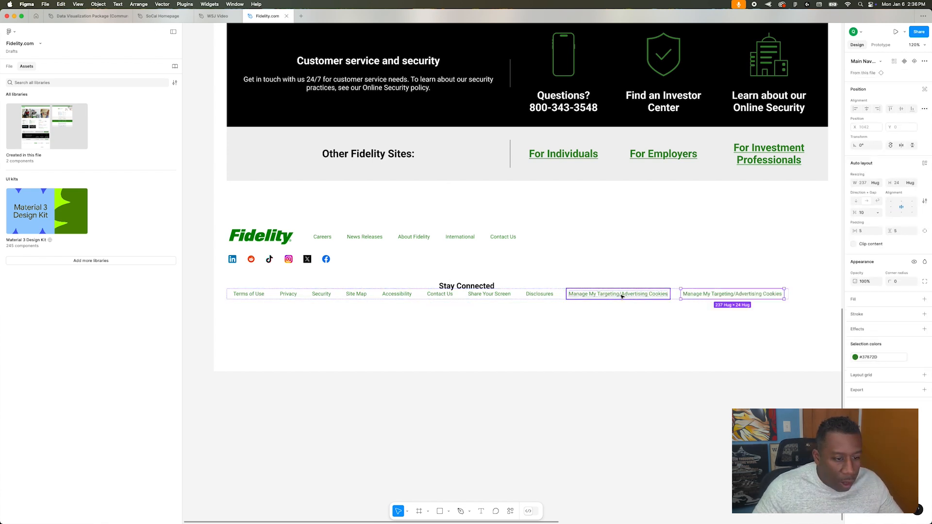
key("Delete")
- Move the legal link row, recolored black, to the page's bottom edge and place Stay Connected beside the Careers link row
left_click_drag(623, 297, 691, 362)
left_click(480, 295)
left_click(453, 286)
left_click_drag(455, 287, 579, 242)
left_click(603, 361)
left_click(656, 424)
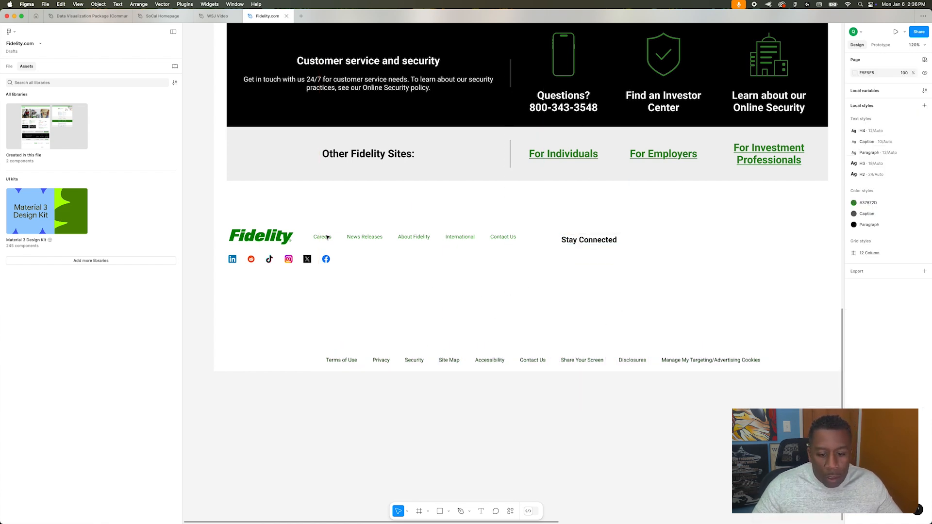
- Shift the Fidelity logo and link row to the footer's right half, with Stay Connected at the left margin above the social logos
left_click(288, 259)
left_click(267, 238)
scroll(586, 267, "down", 5)
left_click(540, 252)
left_click(423, 254, "shift")
mouse_move(424, 254)
left_mouse_down()
mouse_move(574, 255)
mouse_move(425, 255)
left_mouse_up()
left_click_drag(423, 263, 427, 264)
left_click(509, 280)
scroll(508, 281, "up", 5)
- Draw a rectangle about 409 by 35 beside the Stay Connected heading and fill it with White
key("r")
left_click_drag(386, 225, 546, 239)
left_click_drag(485, 233, 491, 233)
left_click(855, 270)
left_click(794, 271)
left_click(783, 322)
- Add a stroke to the rectangle using the Gray Background library color
left_click(925, 288)
left_click(855, 301)
left_click(794, 302)
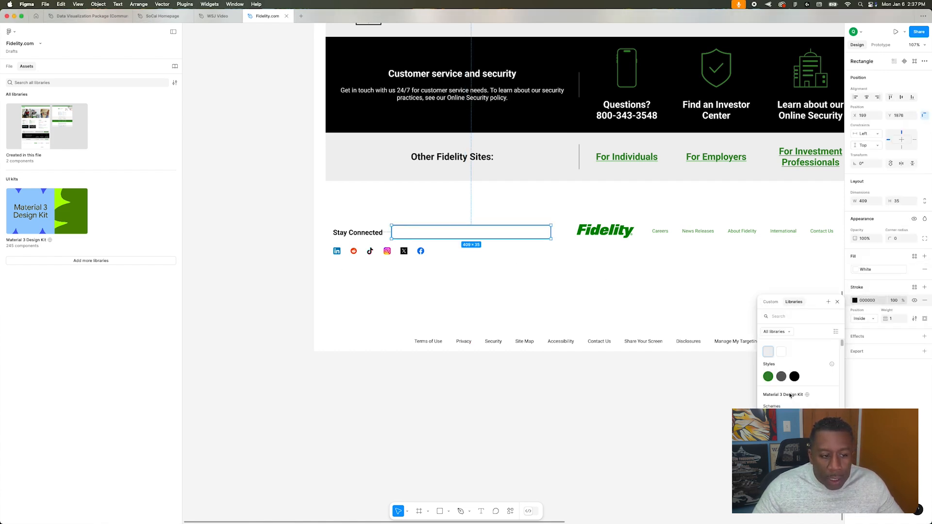
left_click(769, 354)
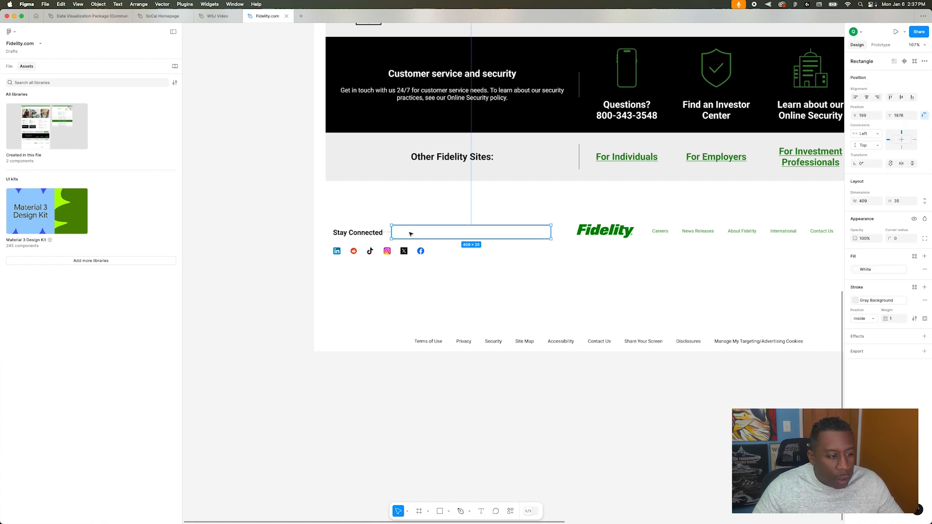
- Replace the Stay Connected heading's text with "Located an Investor Center by Zip Code"
key("t")
left_click(360, 234)
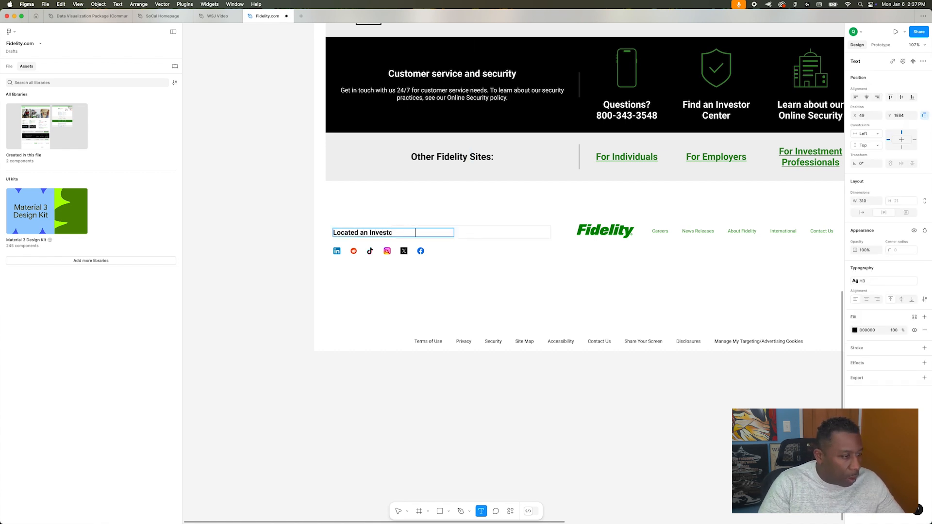
type("Code")
scroll(454, 237, "right", 1)
key("Escape")
- Fit the zip-code text's box to its content and switch it to the regular-weight H3 style
double_click(454, 237)
left_click(407, 235)
key("[")
left_click(435, 233)
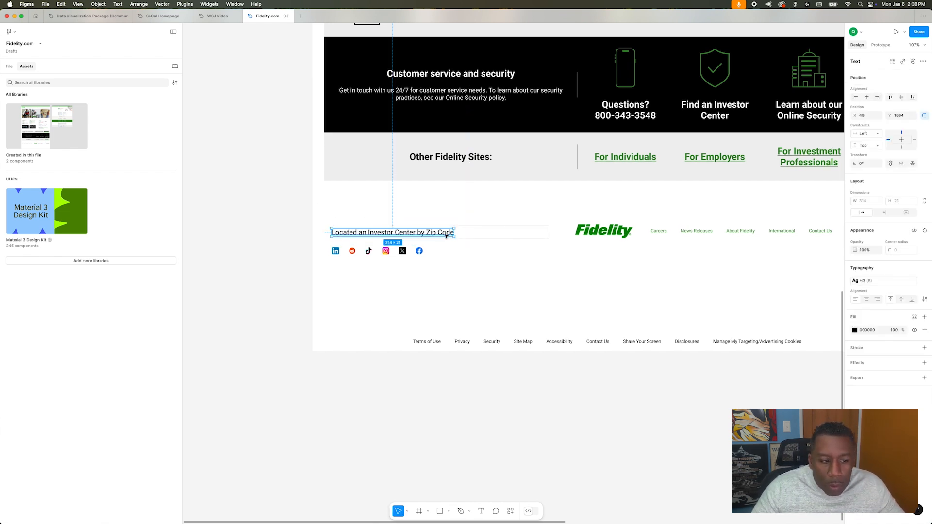
left_click(446, 237)
- Place the zip-code text inside the rectangle and shrink the rectangle to about 346 by 30
left_click_drag(392, 233, 414, 236)
left_click(544, 233)
left_click_drag(549, 235, 505, 234)
left_click(535, 273)
left_click(529, 267)
- Group the zip-code text with its rectangle
left_click(518, 233)
left_click(503, 232)
left_click(513, 232, "shift")
key("super+g")
scroll(674, 240, "down", 5)
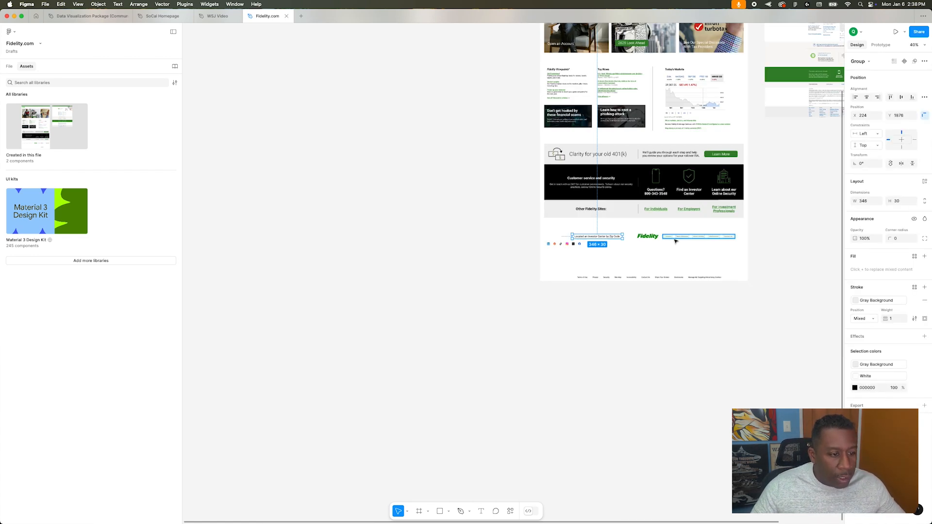
- Duplicate the green Learn More button from the 401(k) banner
scroll(674, 241, "up", 5)
double_click(693, 175)
scroll(577, 316, "down", 5)
key("super+v")
scroll(582, 311, "up", 5)
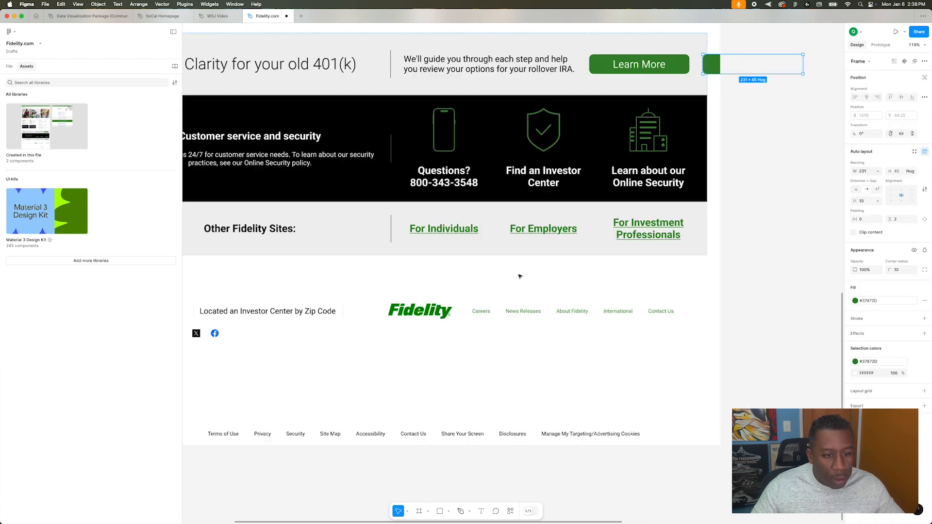
- Move the duplicated Learn More button out of the 401(k) banner into the page's footer, beneath the zip-code row
left_click_drag(713, 65, 222, 308)
left_click_drag(254, 279, 256, 278)
left_click_drag(711, 64, 280, 293)
scroll(620, 54, "up", 1)
key("super+x")
left_click(290, 335)
key("super+v")
left_click_drag(770, 365, 248, 387)
scroll(248, 387, "down", 1)
scroll(248, 387, "down", 2)
scroll(245, 385, "left", 4)
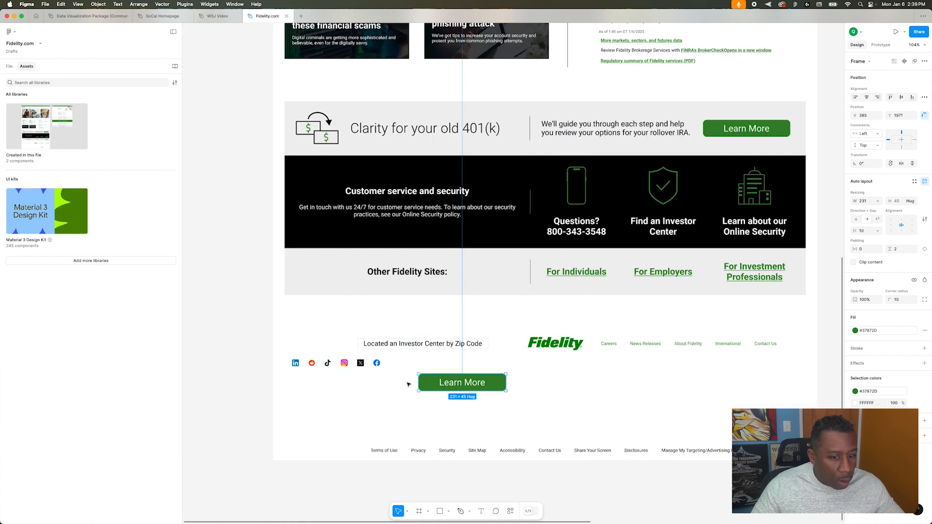
- Move the footer's Learn More button beside the zip-code text and set its label's font size to 14
left_click_drag(456, 384, 339, 347)
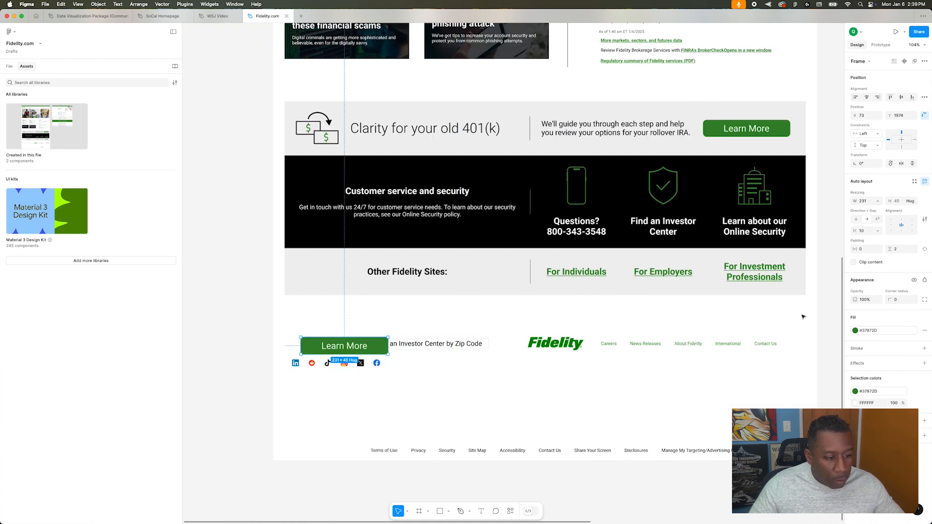
key("Return")
left_click(913, 265)
left_click(906, 229)
left_click(371, 345)
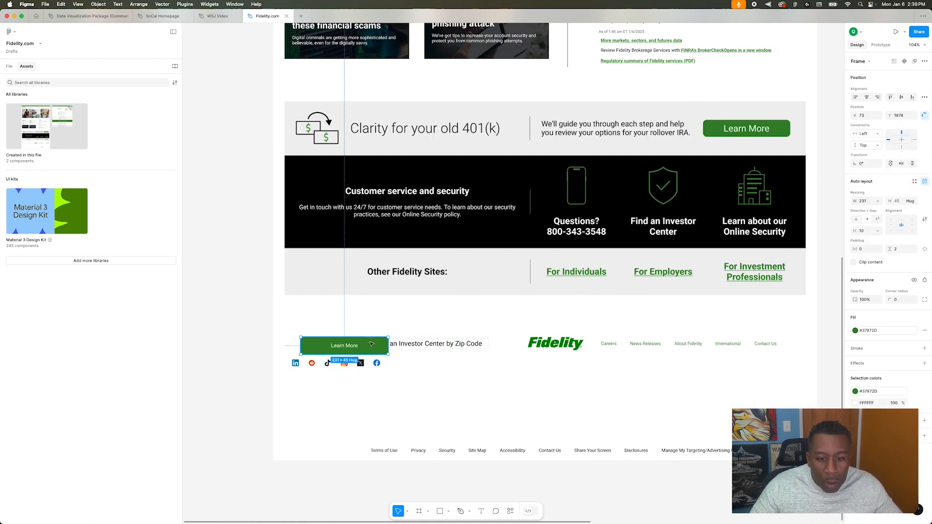
- Set the button's vertical padding to 0 and resize the button to about 140 by 30
type("0")
key("Return")
left_click_drag(371, 353, 365, 349)
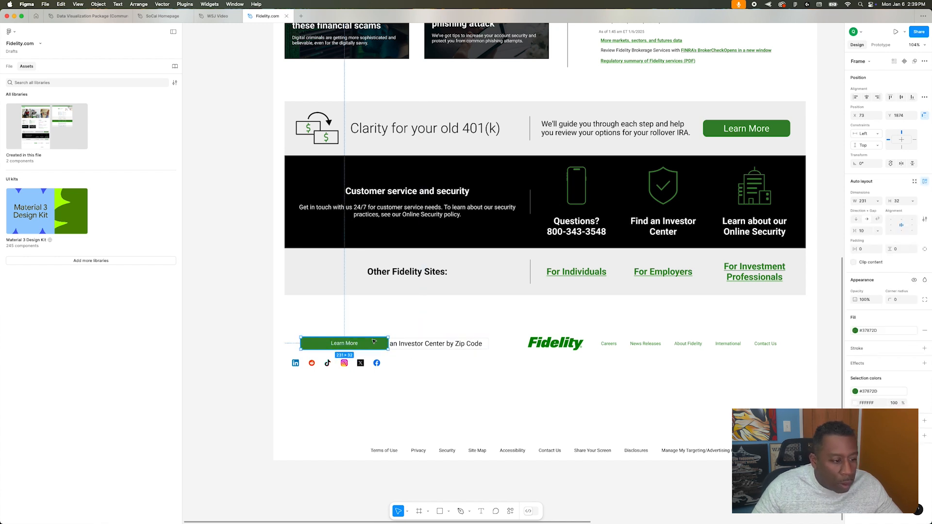
left_click_drag(389, 343, 353, 343)
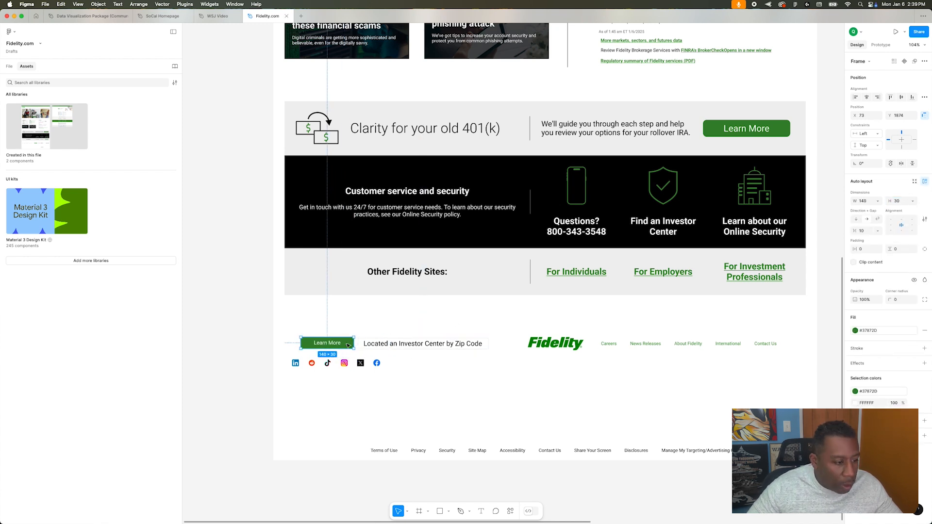
- Relabel the footer button Search and square its corners
double_click(331, 344)
left_click(325, 323)
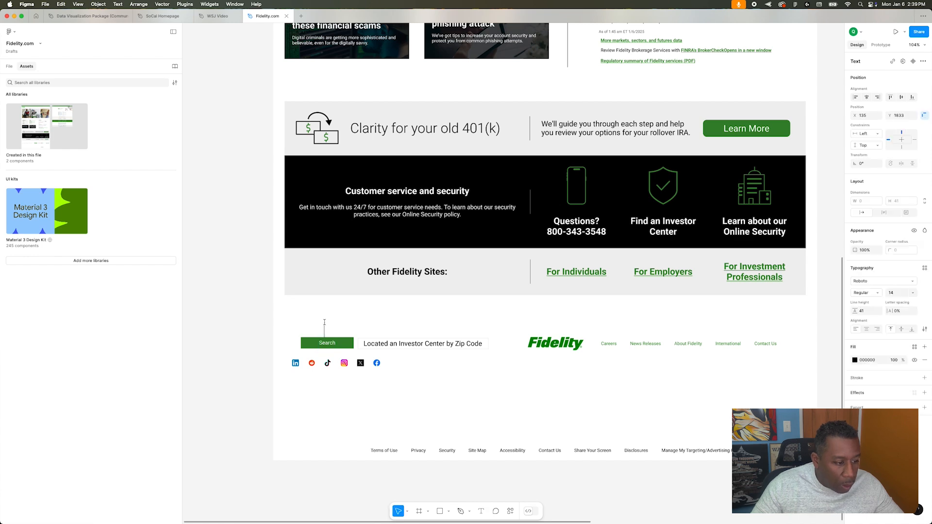
left_click_drag(397, 346, 396, 344)
- Shift the Search button and the zip-code box close together toward the left margin and align their tops
left_click_drag(343, 344, 328, 344)
left_click_drag(397, 345, 380, 346)
left_click(324, 344, "shift")
left_click(890, 97)
left_click(457, 318)
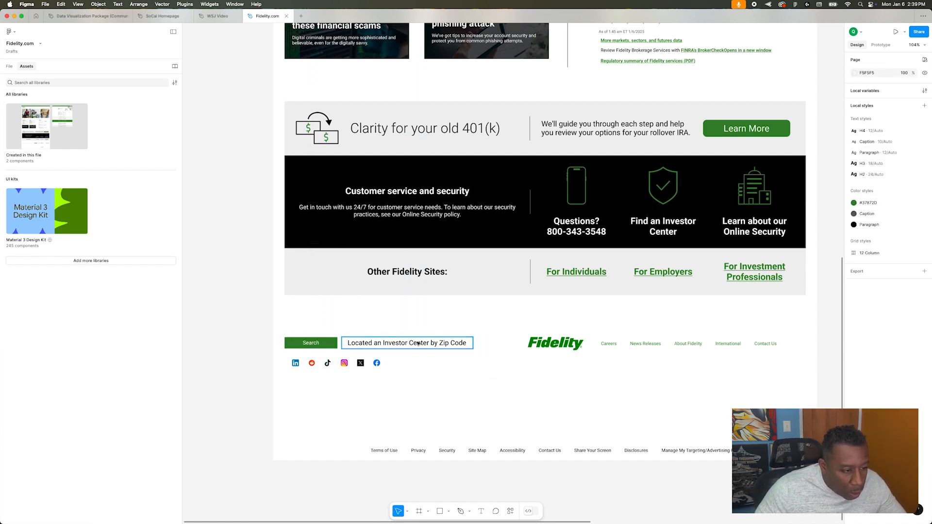
- Swap the order so the Search button sits to the right of the zip-code box
scroll(502, 421, "up", 5)
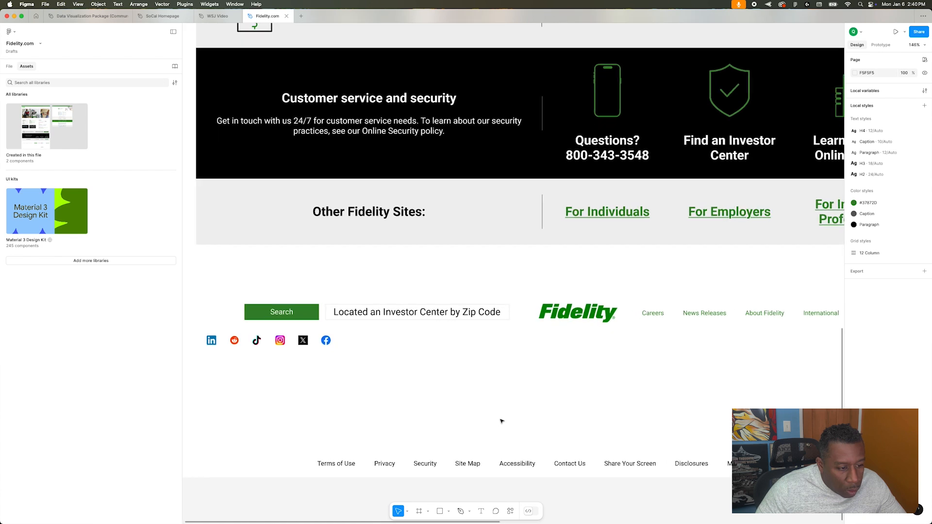
left_click_drag(281, 313, 471, 312)
left_click_drag(404, 313, 326, 313)
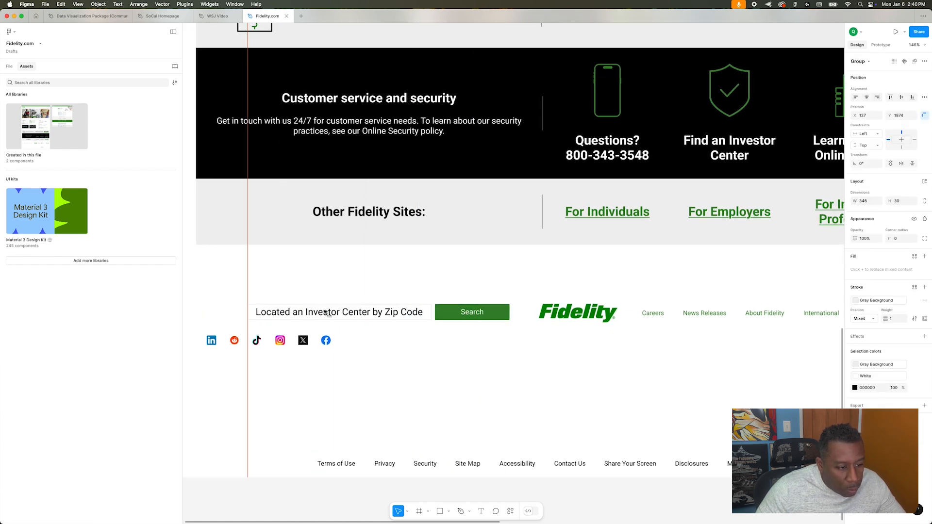
left_click(396, 394)
- Move the social logo row to the footer's center beneath the search row and reposition the legal link row
scroll(395, 397, "down", 4)
left_click_drag(321, 355, 526, 430)
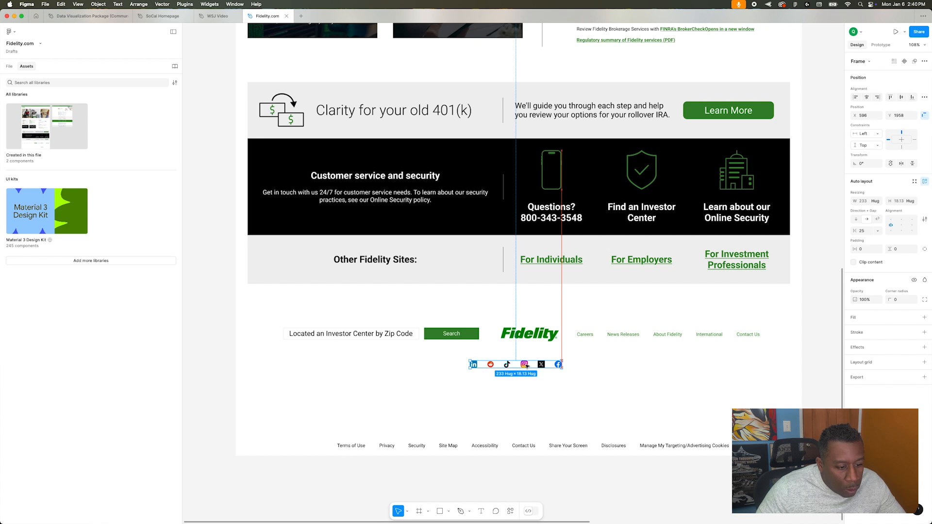
left_click_drag(521, 446, 527, 359)
left_click(523, 365, "shift")
left_click(511, 435)
- Center the zip-code box and Search button together below the Other Fidelity Sites band, clear of the other footer items
left_click_drag(349, 333, 473, 307)
left_click(355, 327)
left_click_drag(354, 327, 554, 375)
left_click_drag(544, 355, 543, 406)
left_click(520, 308)
left_click(588, 311, "shift")
left_click_drag(588, 311, 588, 324)
left_click(701, 355)
- Place the Fidelity logo and its link row at the footer's left margin and the social logos at the right margin
left_click_drag(553, 385, 301, 381)
left_click_drag(594, 386, 336, 382)
left_click_drag(518, 407, 742, 385)
left_click(581, 403)
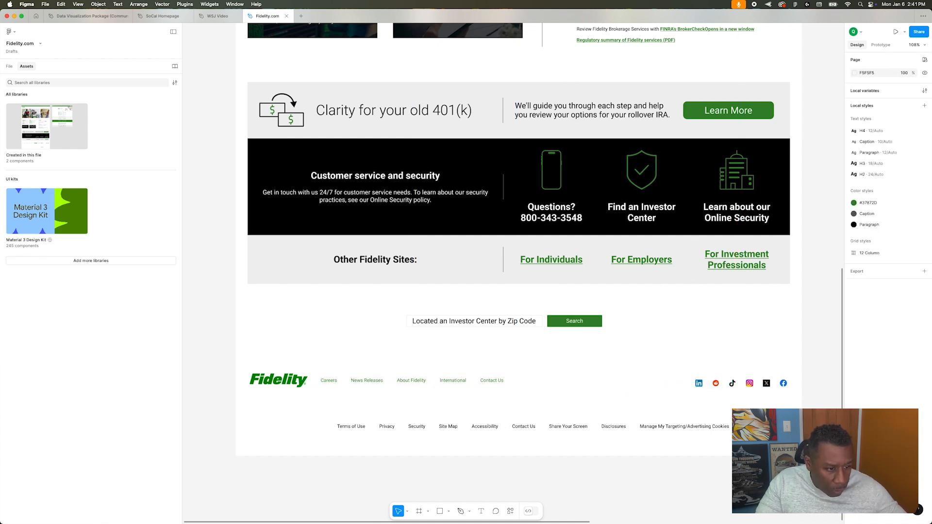
- Duplicate the Other Fidelity Sites heading into the footer, change its text to Stay Connected and apply the H3 style
left_click(384, 259)
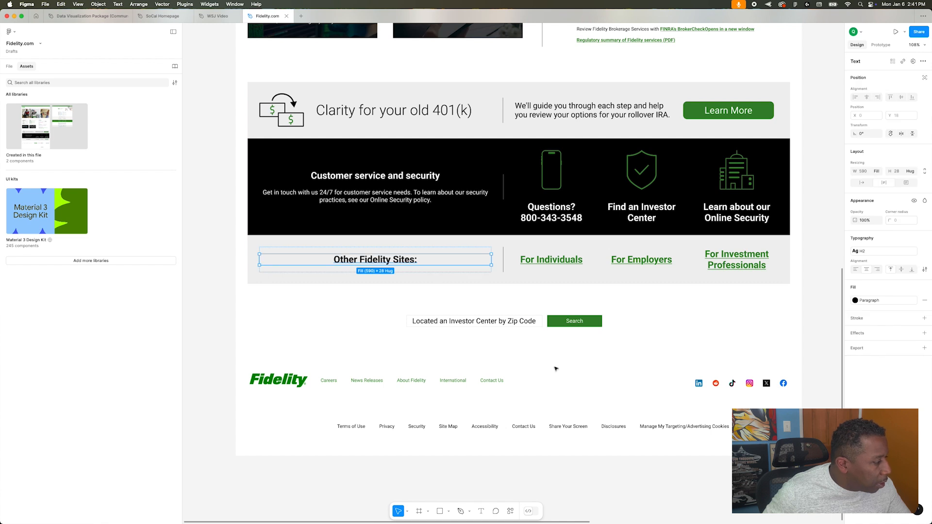
key("super+d")
left_click_drag(389, 275, 586, 364)
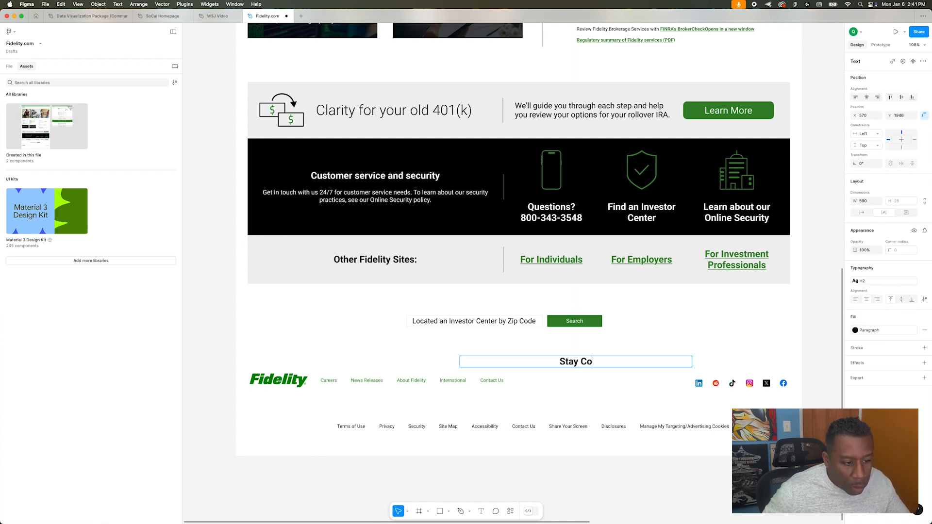
left_click(527, 377)
left_click(510, 366)
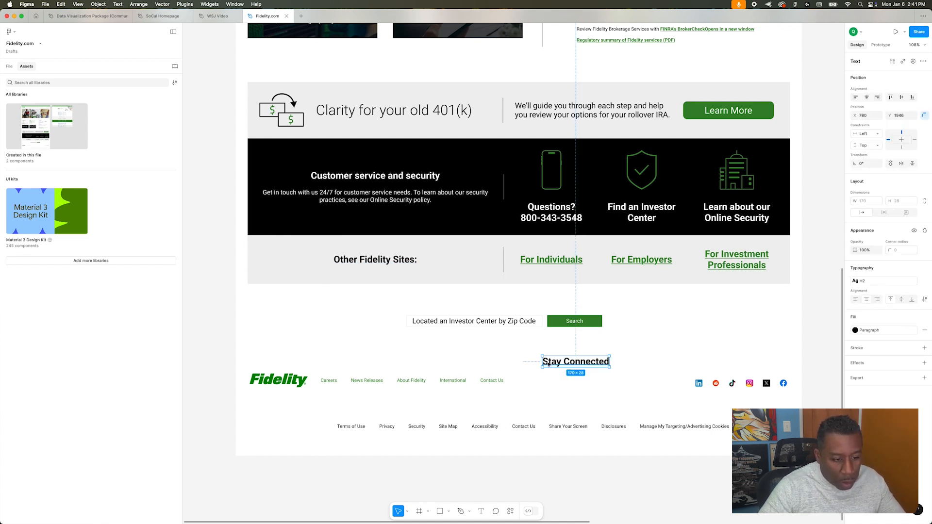
left_click(884, 280)
left_click(875, 306)
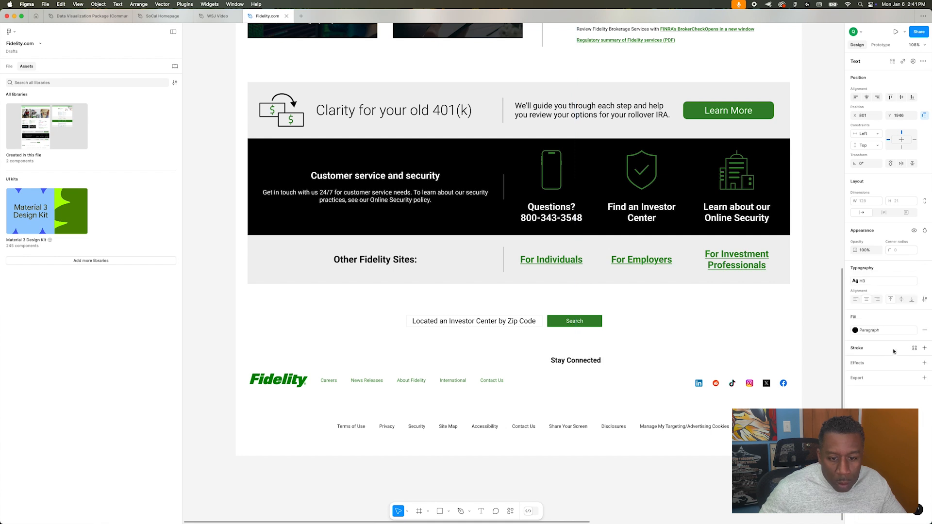
- Line up Stay Connected beside the social logos and move the legal link row to the left margin beneath the Fidelity logo
left_click_drag(644, 383, 666, 385)
left_click_drag(706, 384, 706, 382)
left_click(651, 353)
left_click_drag(442, 426, 354, 401)
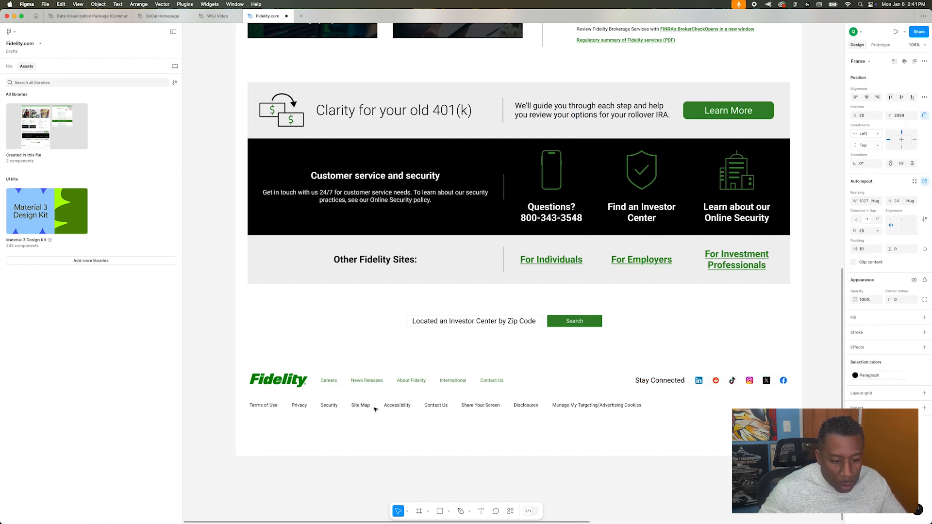
left_click(446, 440)
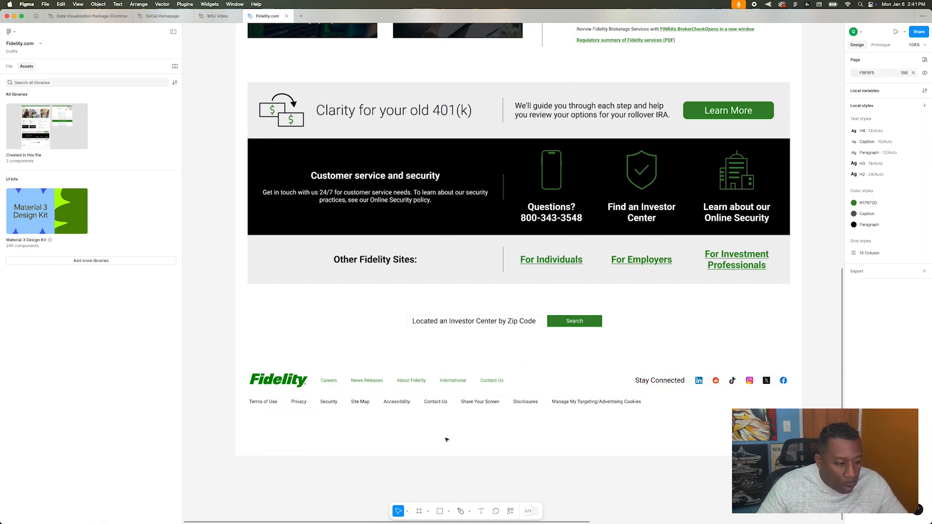
- Wrap Stay Connected and the social logos in an auto layout and move it to the left margin beneath the legal links
left_click(733, 382)
left_click(675, 382, "shift")
key("shift+a")
left_click_drag(676, 382, 289, 423)
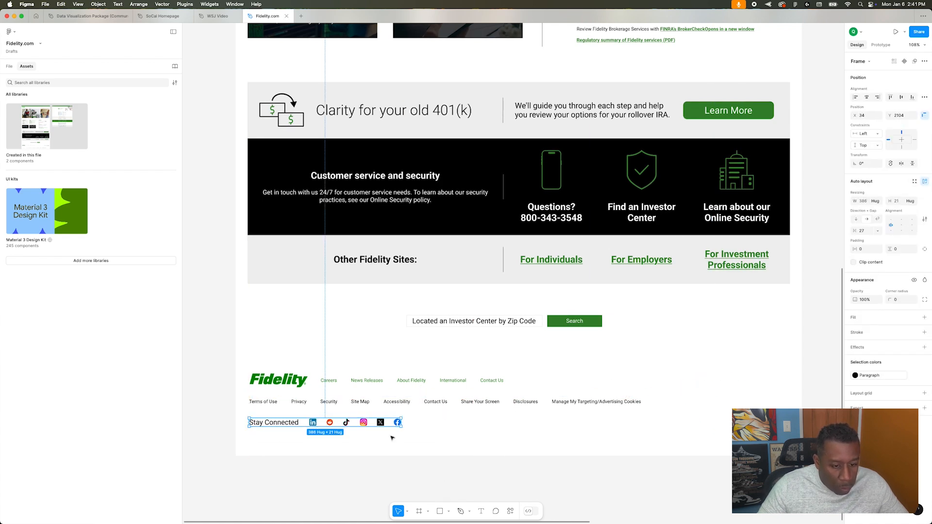
- Trim the legal links to end at Contact Us and arrange them, the Fidelity logo and the Careers links in one centered row
left_click(516, 460)
scroll(529, 413, "down", 5)
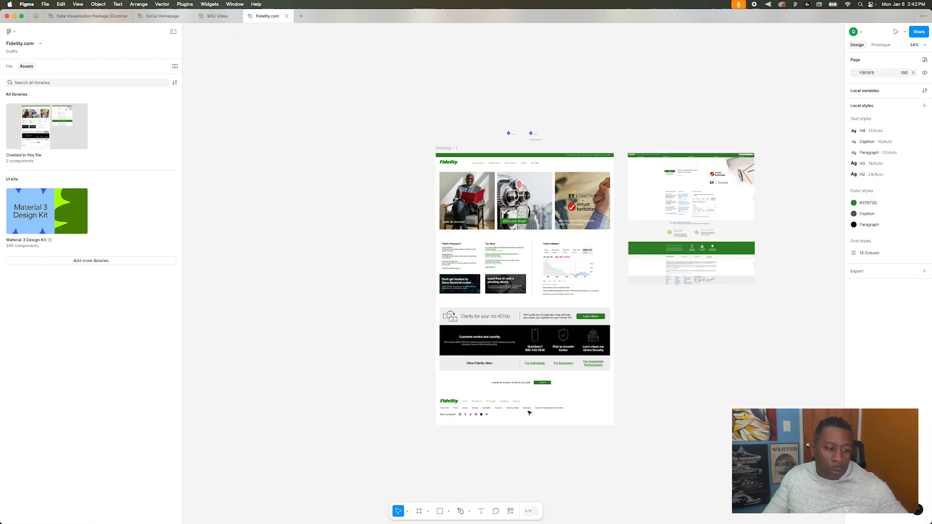
scroll(529, 413, "up", 5)
scroll(530, 413, "down", 1)
left_click(426, 382)
left_click(304, 383, "shift")
left_click_drag(303, 383, 384, 384)
left_click(510, 383, "shift")
left_click(565, 383, "shift")
left_click_drag(508, 384, 502, 386)
left_click(502, 413)
left_click_drag(275, 385, 451, 393)
left_click(513, 390, "shift")
left_click(577, 386, "shift")
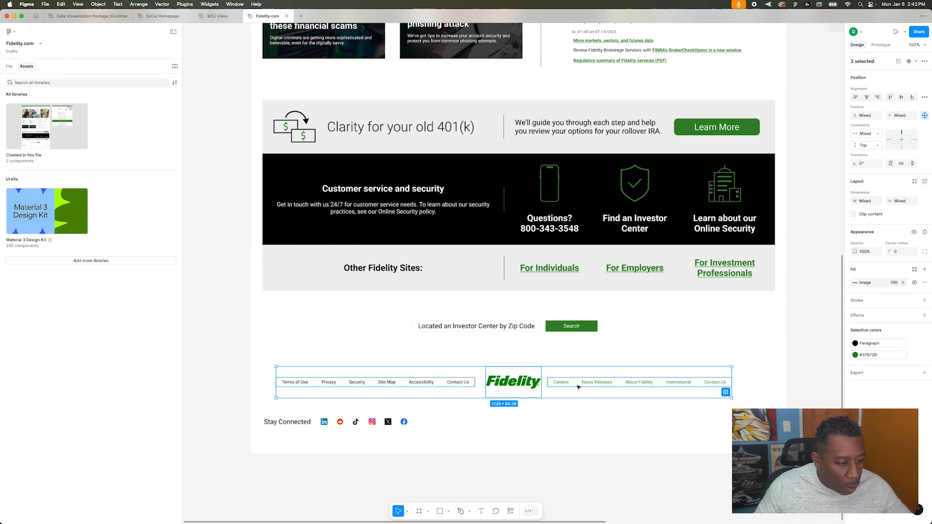
- Move the Stay Connected row with its social logos to the center beneath the Fidelity logo
left_click(332, 422)
left_click_drag(333, 422, 481, 415)
left_click(479, 416)
left_click(528, 438)
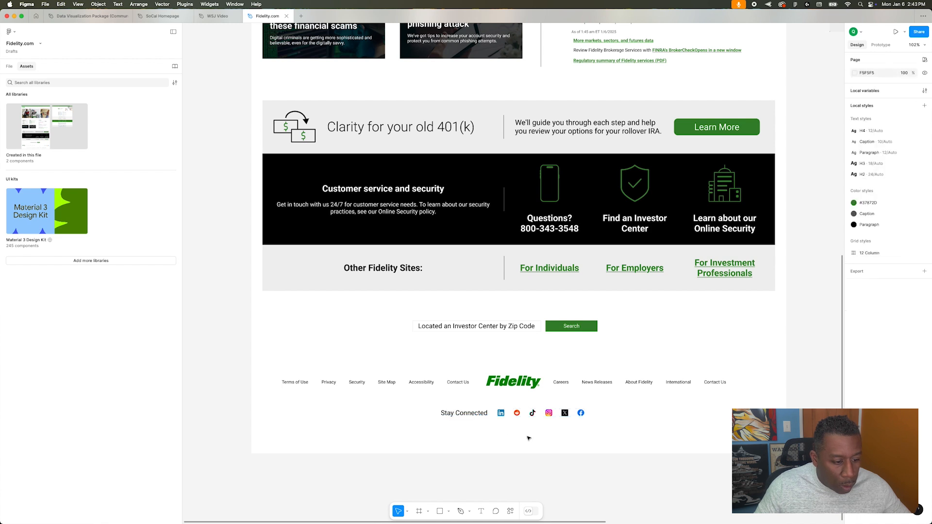
- Wrap the two link groups and the Fidelity logo in an auto layout and center it and the Stay Connected row horizontally
left_click_drag(352, 357, 661, 395)
key("shift+a")
left_click(867, 97)
left_click(533, 415)
left_click(868, 97)
- Combine the zip-code search, the logo link row and the Stay Connected row into one vertical auto layout
left_click(526, 384, "shift")
left_click_drag(607, 311, 505, 329)
key("shift+a")
left_click(515, 385, "shift")
left_click(510, 414, "shift")
key("shift+a")
left_click(526, 433)
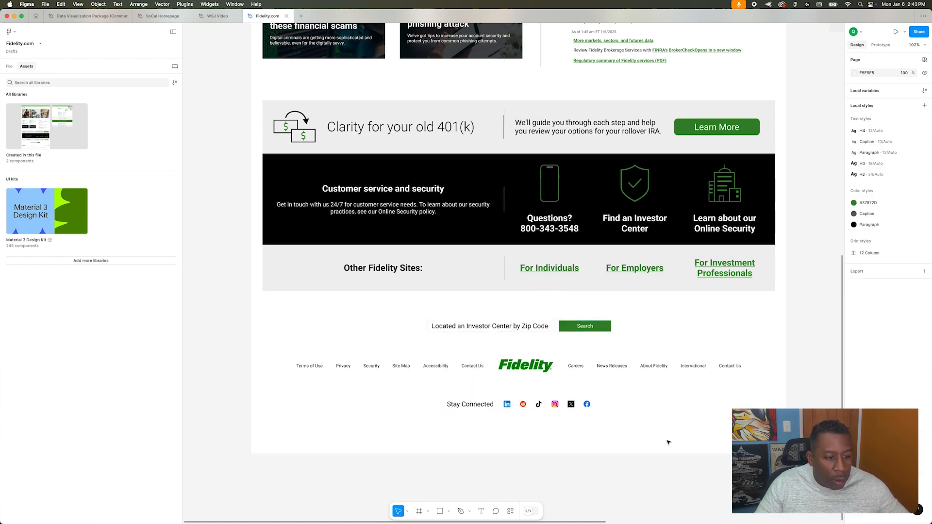
- Widen the footer auto layout to 1380 so both edges match the banners above it
scroll(716, 375, "down", 3)
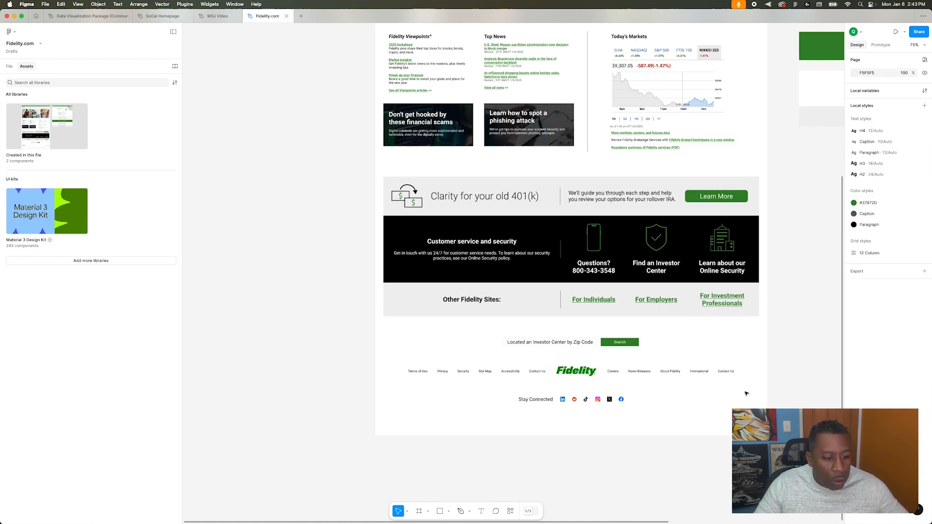
left_click(727, 379)
left_click_drag(740, 358, 760, 357)
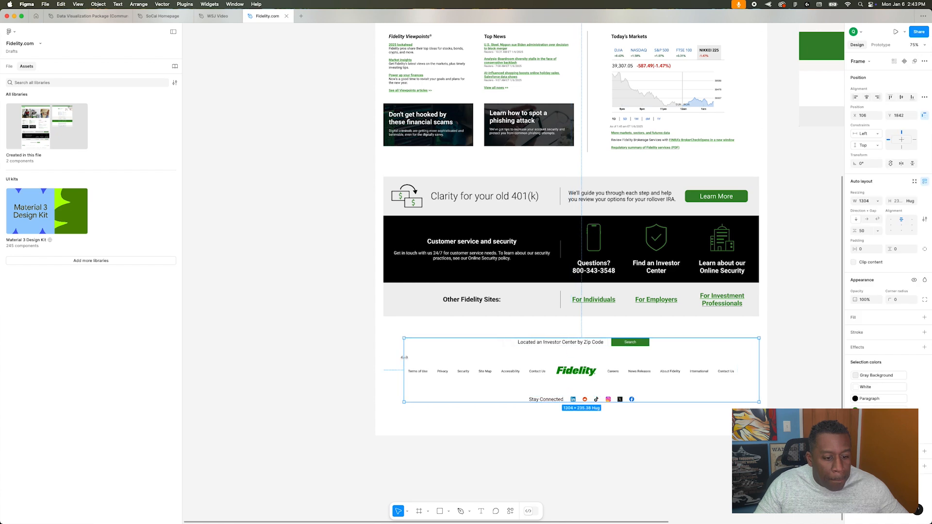
left_click_drag(403, 357, 384, 358)
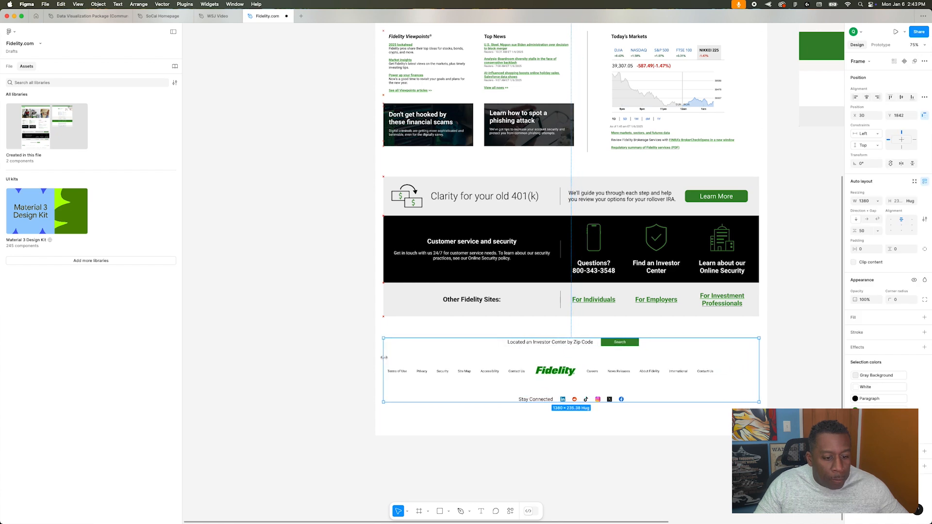
- Change the text of the last legal link before the Fidelity logo to Disclosures
left_click(462, 373)
scroll(519, 379, "up", 5)
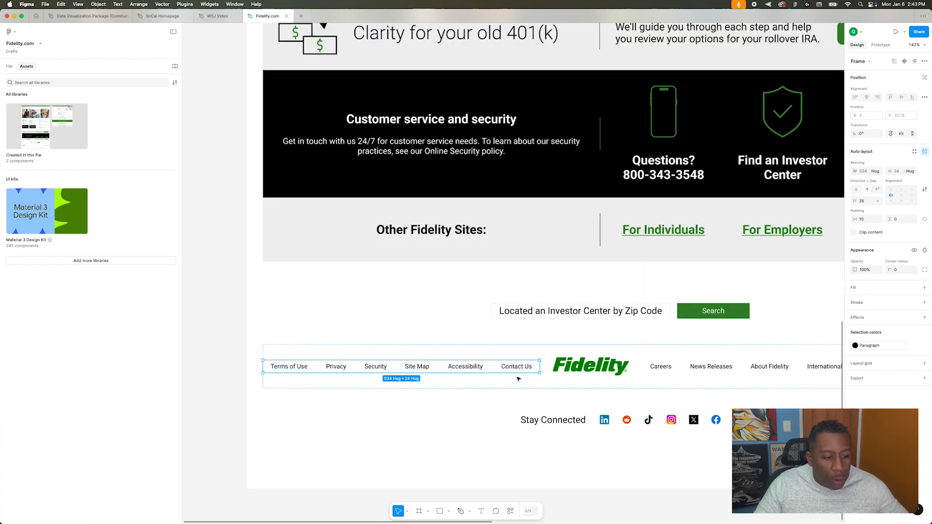
double_click(516, 370)
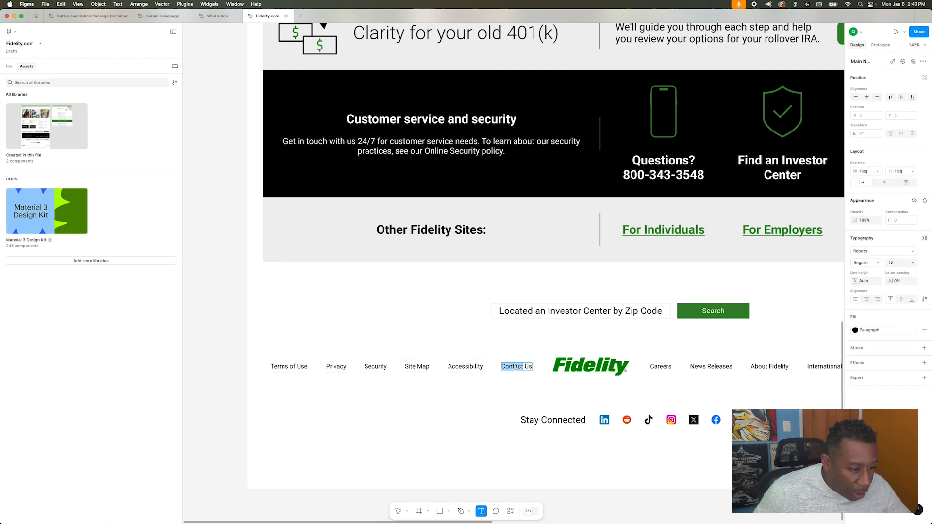
type("Sha")
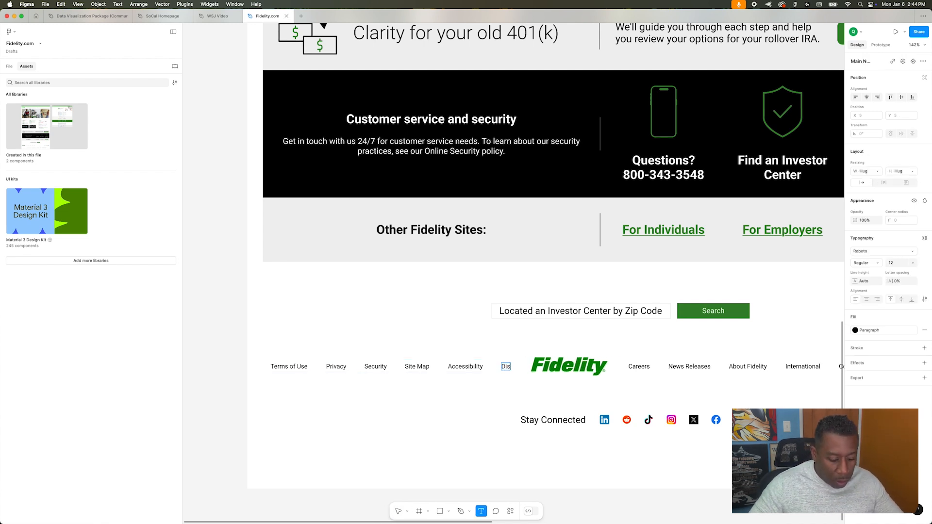
left_click(503, 347)
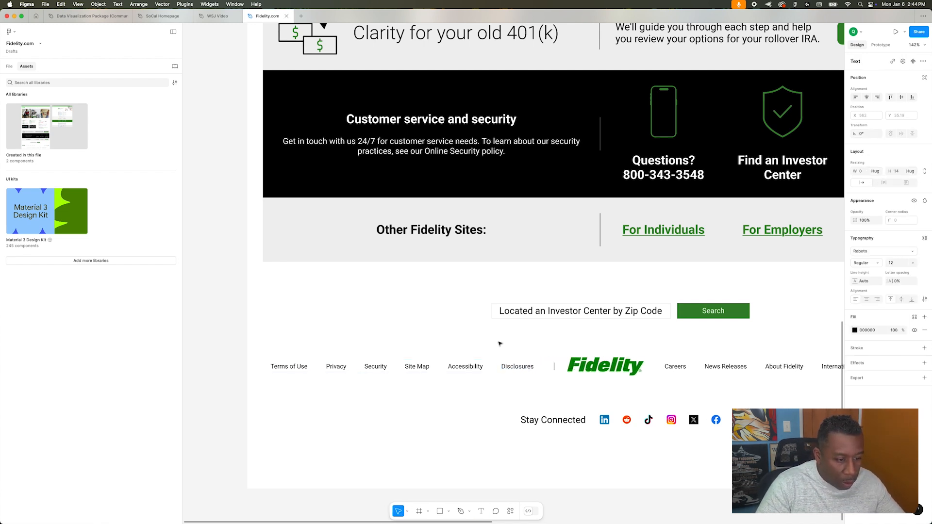
- Duplicate the Disclosures link and change the copy's text to Cookies
scroll(569, 342, "down", 4)
left_click(510, 360, "super")
left_click(528, 361)
key("super+c")
key("super+v")
type("Cookies")
scroll(564, 360, "right", 1)
- Center the contents of the footer link row within its auto layout
left_click(313, 334)
scroll(313, 334, "down", 2)
left_click(469, 357, "super")
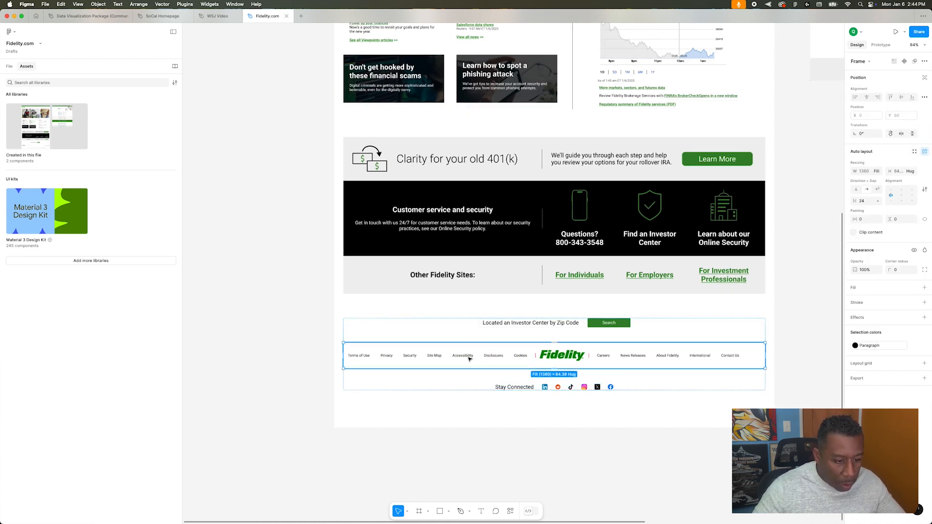
left_click(902, 197)
left_click(780, 423)
scroll(772, 422, "down", 3)
scroll(752, 410, "up", 5)
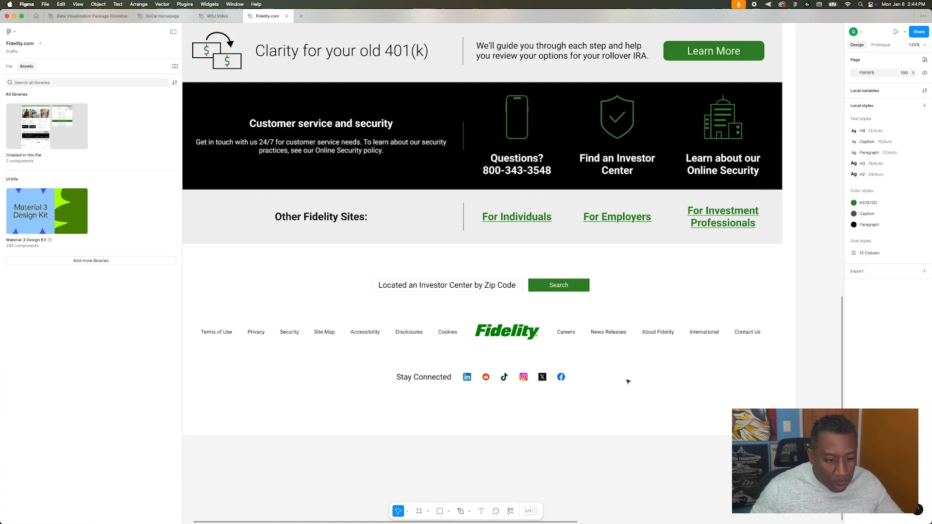
- Try to move the Stay Connected row up beside the Search button in the zip-code row
double_click(506, 376)
left_click_drag(506, 377, 715, 310)
key("super+z")
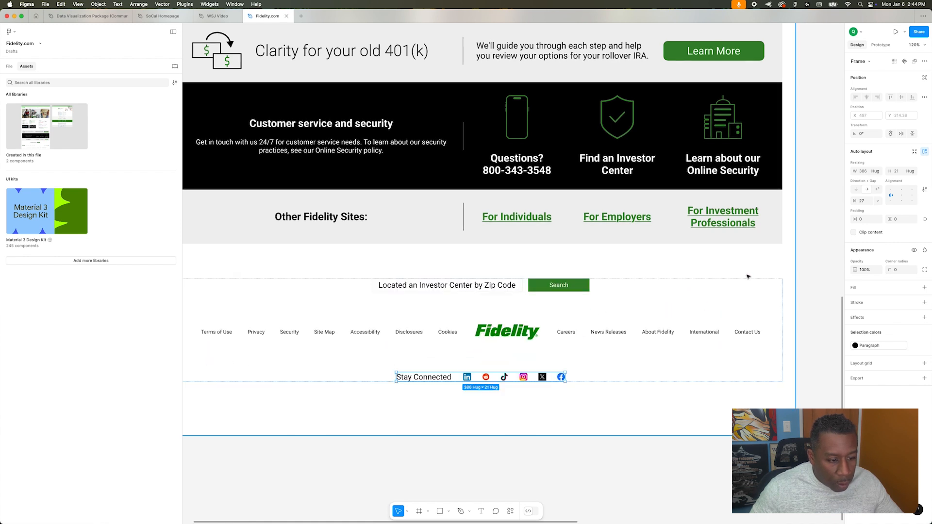
left_click_drag(535, 378, 541, 289)
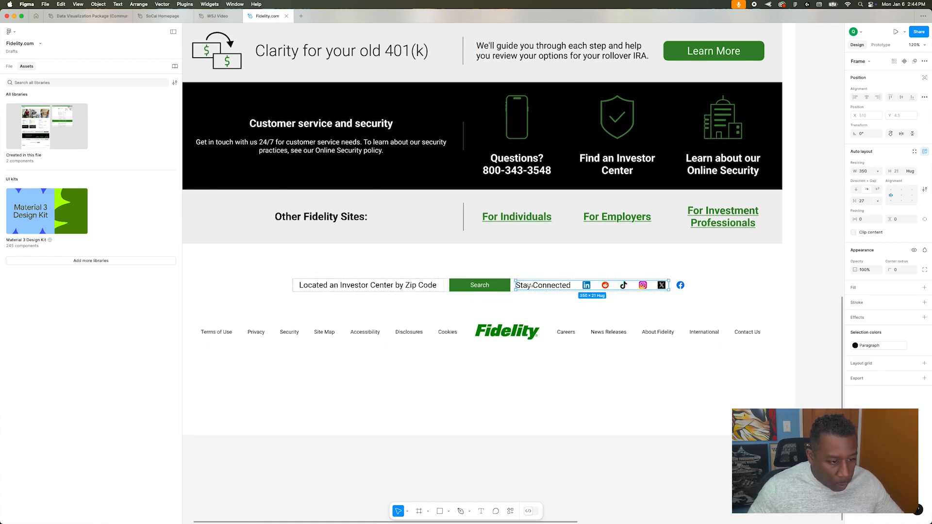
key("Delete")
key("super+z")
left_click(507, 287)
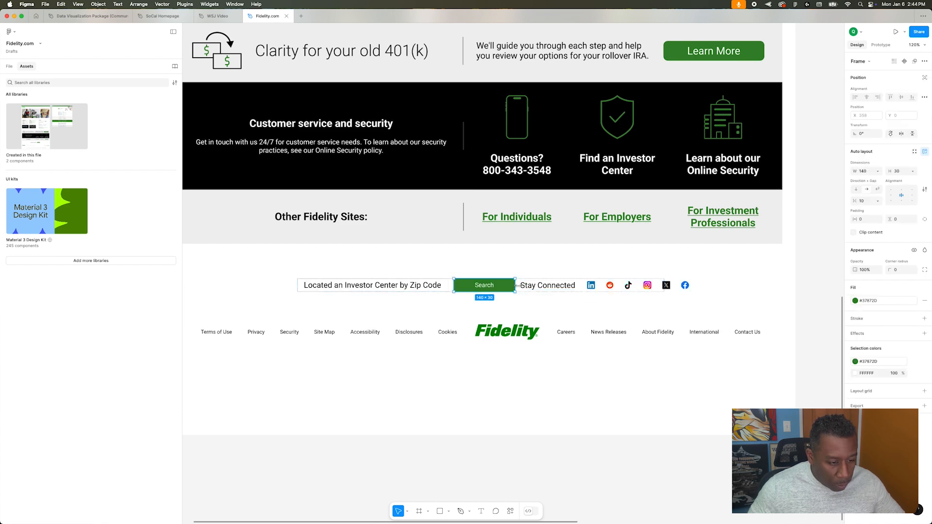
left_click(441, 288)
left_click(522, 304)
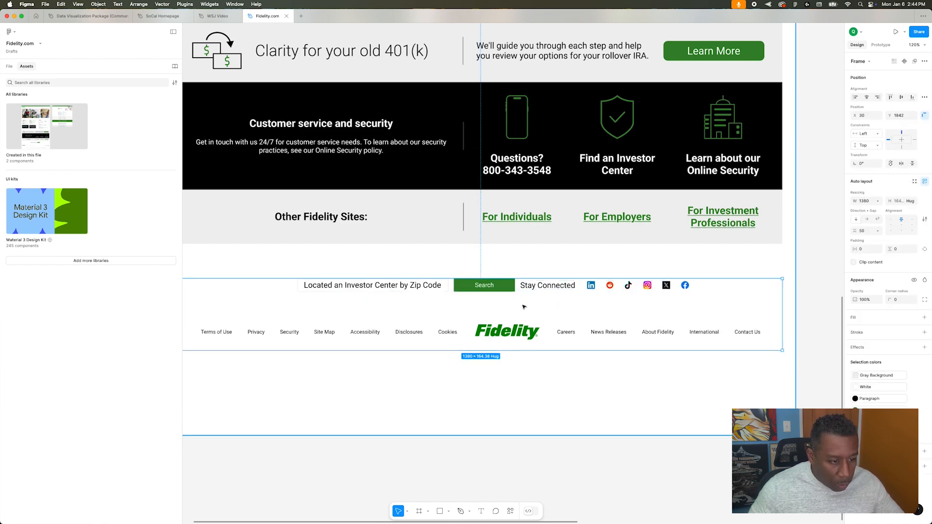
key("super+minus")
left_click(548, 393)
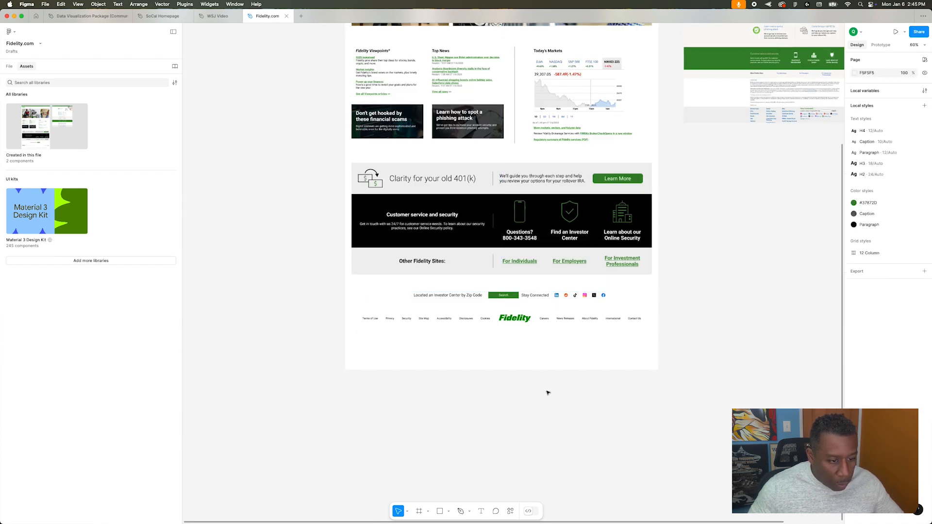
- Return the social logos to their own row beneath the footer links, without the Stay Connected heading
key("super+z")
key("super+z")
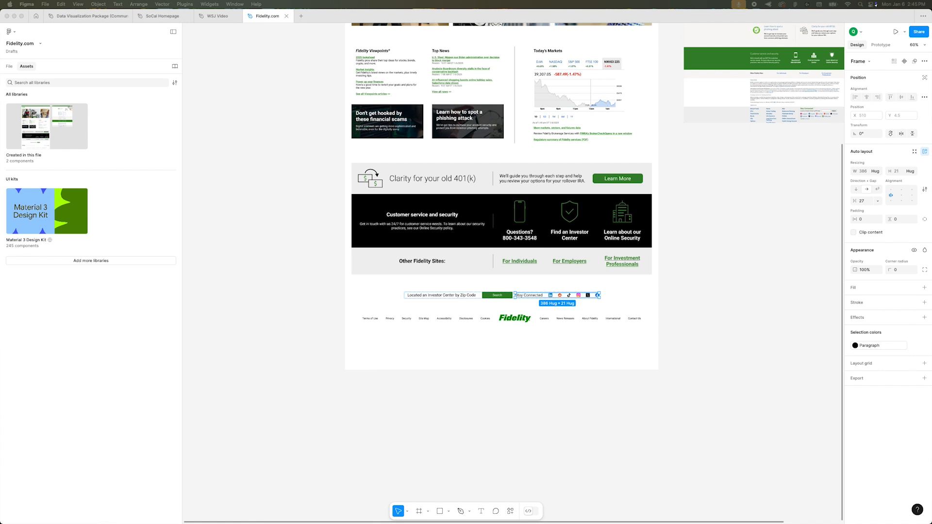
left_click(312, 292)
scroll(524, 296, "up", 5)
left_click(528, 297)
key("super+z")
key("super+z")
key("super+z")
key("super+z")
key("super+z")
key("super+z")
key("super+z")
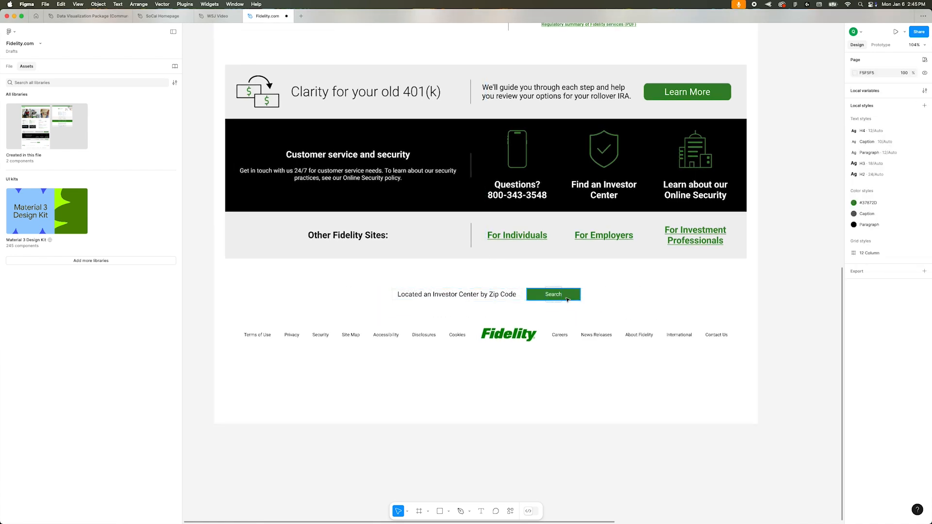
key("super+z")
key("super+z")
key("super+z")
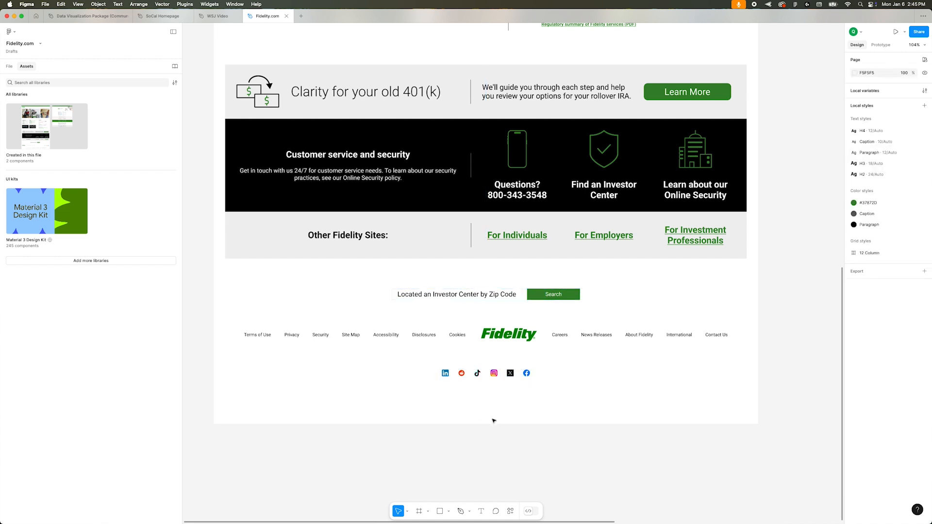
- Try the social logos above the zip-code search and between the search and the footer links
key("super+z")
key("super+z")
key("super+z")
key("super+z")
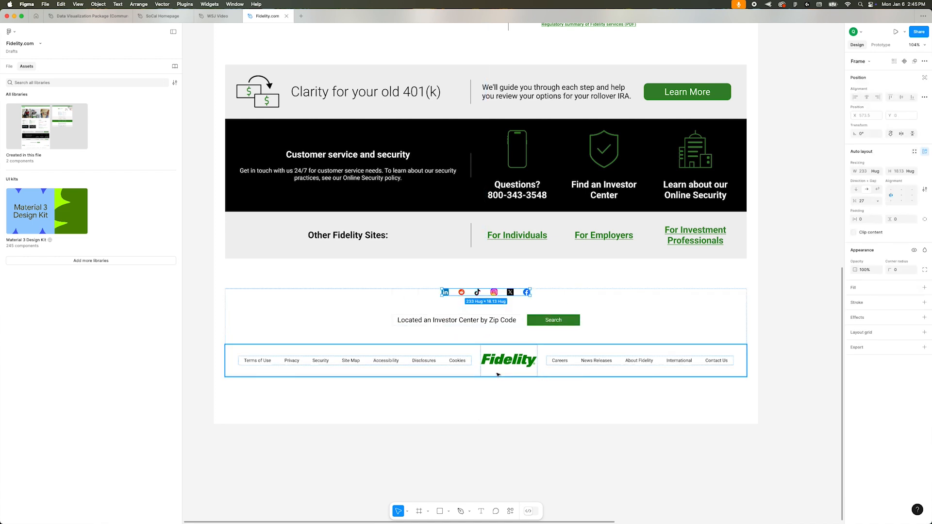
left_click(502, 418)
scroll(499, 425, "down", 6)
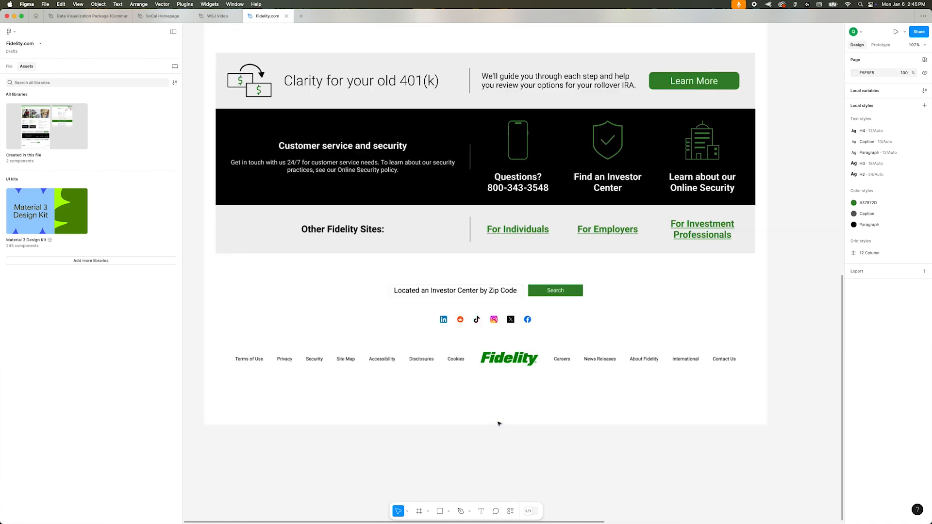
scroll(500, 424, "up", 5)
- Try placing the social logos in the page header after the main navigation links
key("super+z")
key("super+z")
scroll(531, 406, "down", 2)
scroll(530, 406, "up", 7)
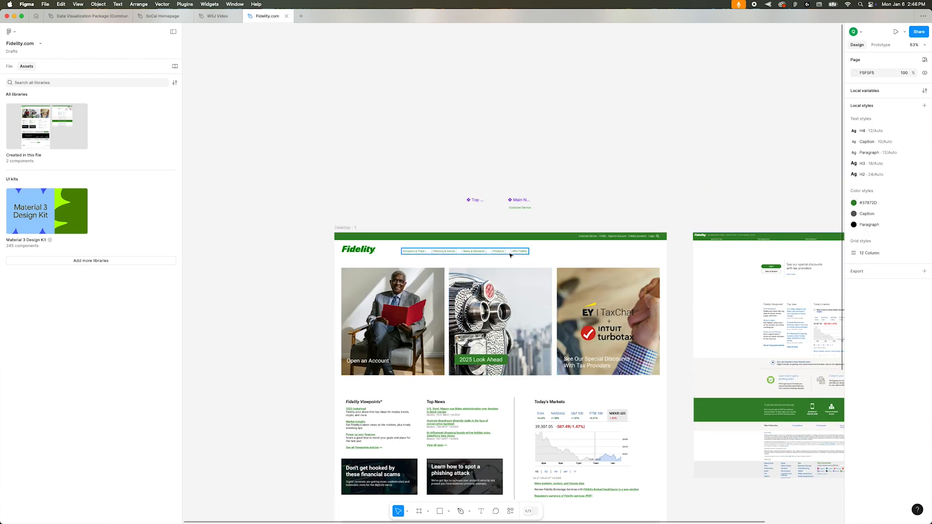
left_click(514, 252)
key("super+v")
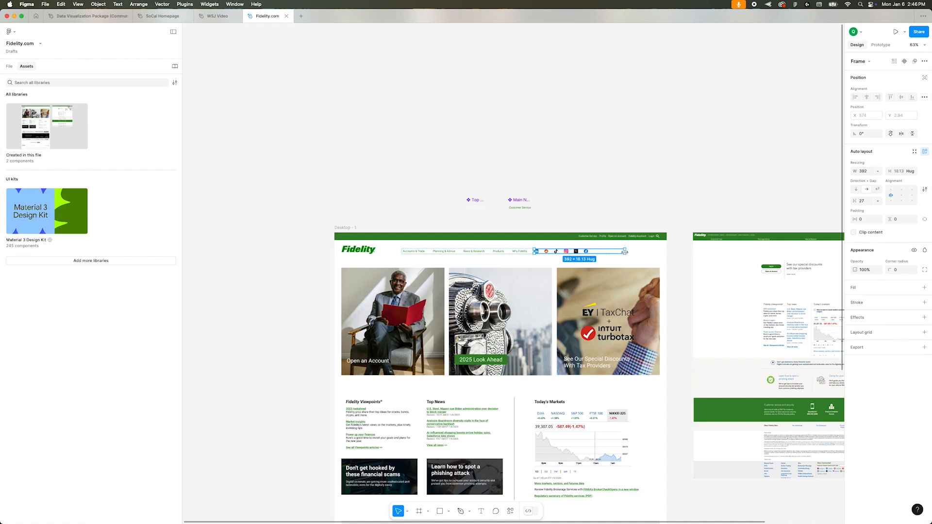
double_click(625, 252)
left_click(624, 253)
scroll(518, 296, "up", 5)
- Undo the header placement to restore the social logos beneath the footer links
key("super+z")
key("super+z")
scroll(518, 296, "down", 4)
scroll(517, 308, "down", 12)
key("super+z")
key("super+z")
key("super+z")
key("super+z")
key("super+z")
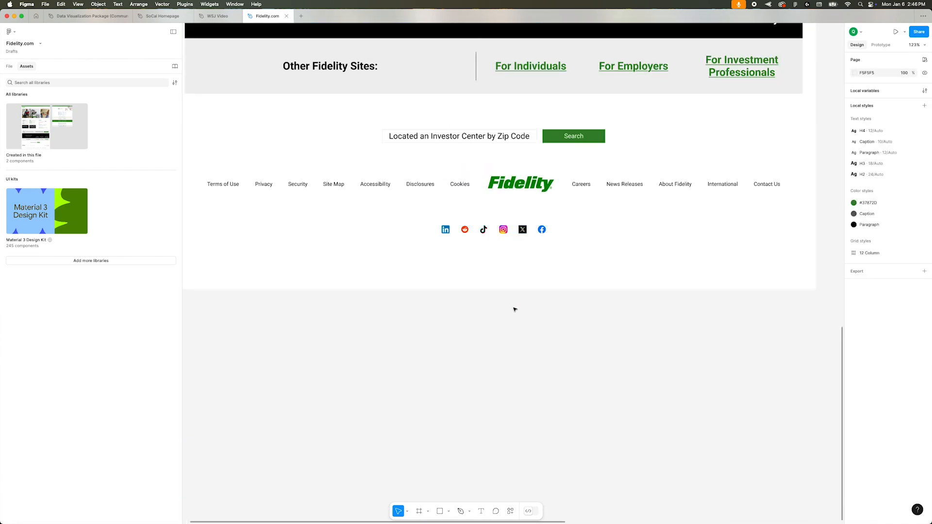
- Reduce the vertical gap between the footer rows to 0 and shorten the page frame to end just below the footer
left_click(494, 223)
left_click_drag(500, 208, 501, 180)
left_click(508, 272)
scroll(508, 272, "down", 4)
scroll(508, 272, "up", 3)
scroll(508, 272, "down", 3)
scroll(508, 273, "up", 7)
left_click(365, 127)
scroll(486, 291, "down", 5)
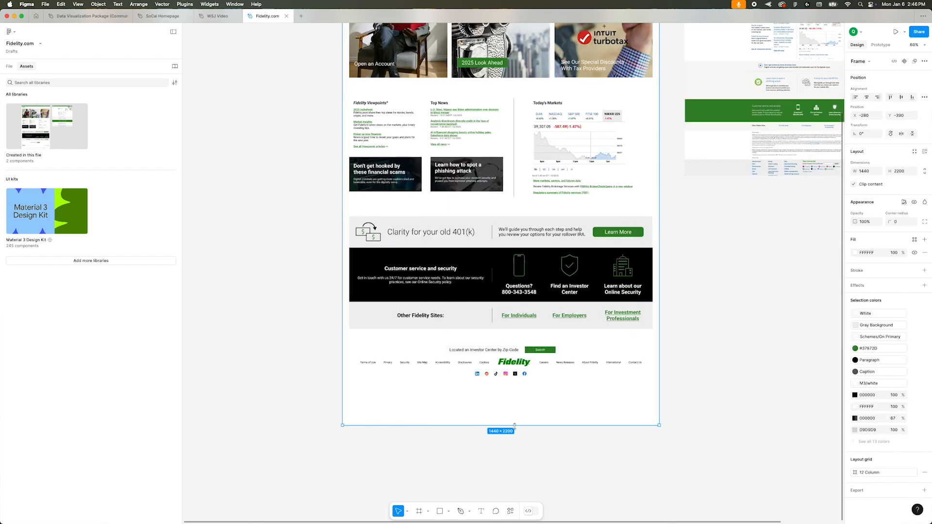
- Move the social logos above the zip-code search and set the footer auto layout's gap to 30
double_click(515, 374)
left_click_drag(515, 374, 513, 349)
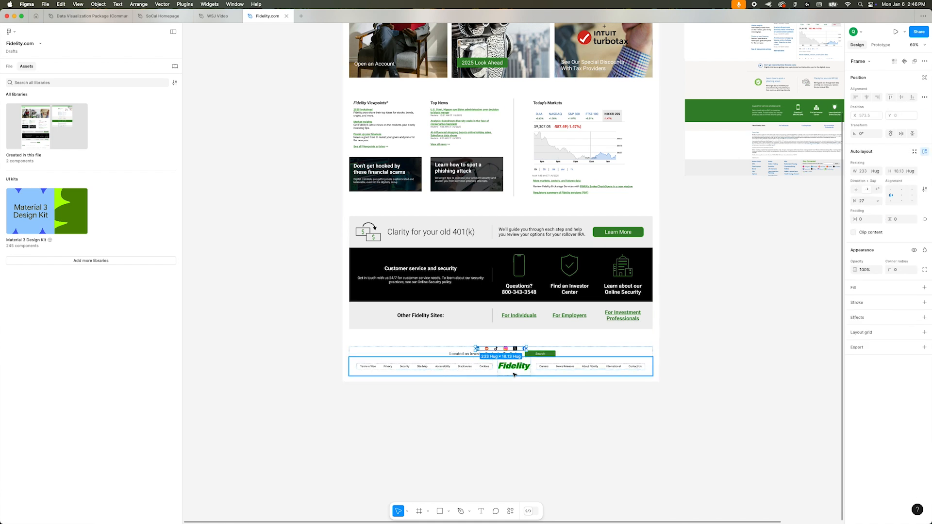
left_click(514, 365)
scroll(516, 364, "up", 5)
double_click(518, 339)
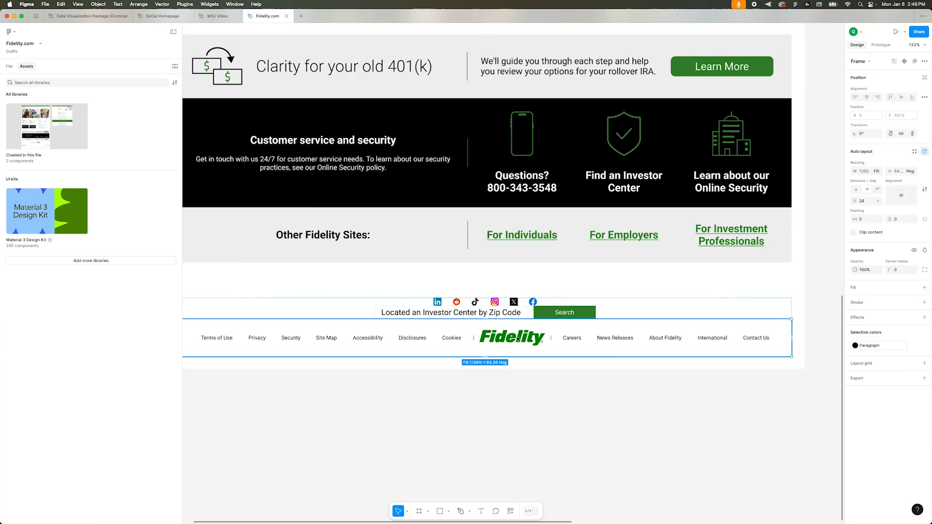
key("Escape")
left_click(875, 231)
type("30")
key("Return")
- Cut the footer auto layout and paste it into the banner stack directly beneath Other Fidelity Sites
left_click(484, 461)
scroll(484, 461, "down", 3)
left_click(402, 369)
left_click(485, 459)
left_click(472, 381)
key("super+x")
left_click(452, 285)
key("super+v")
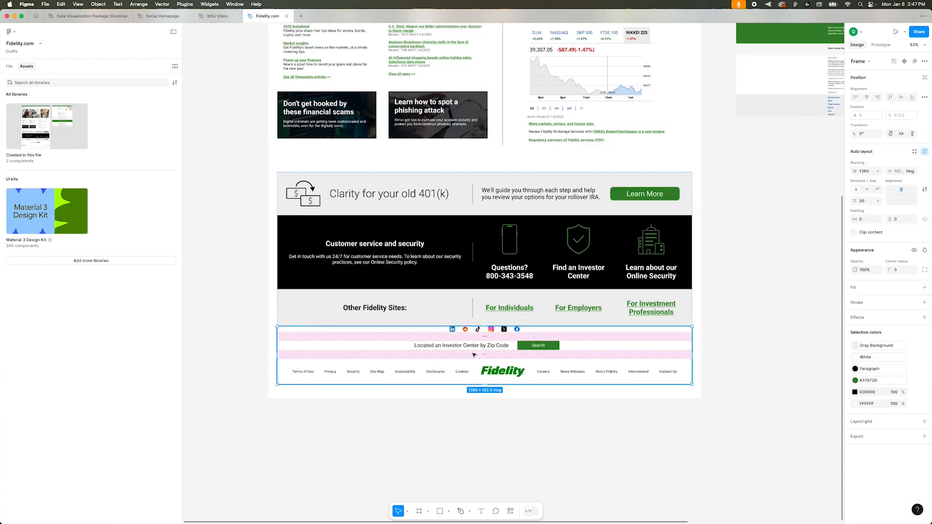
- Search the asset libraries for "space"
type("space")
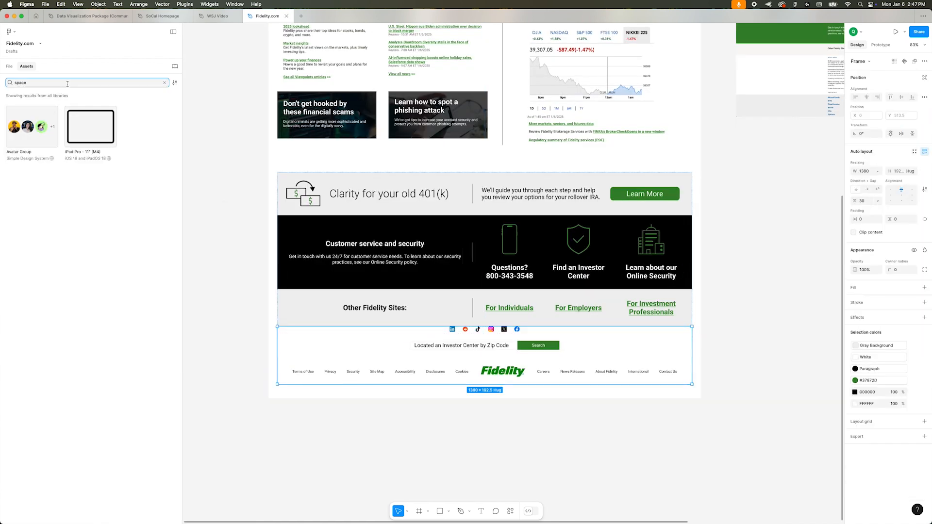
left_click(558, 414)
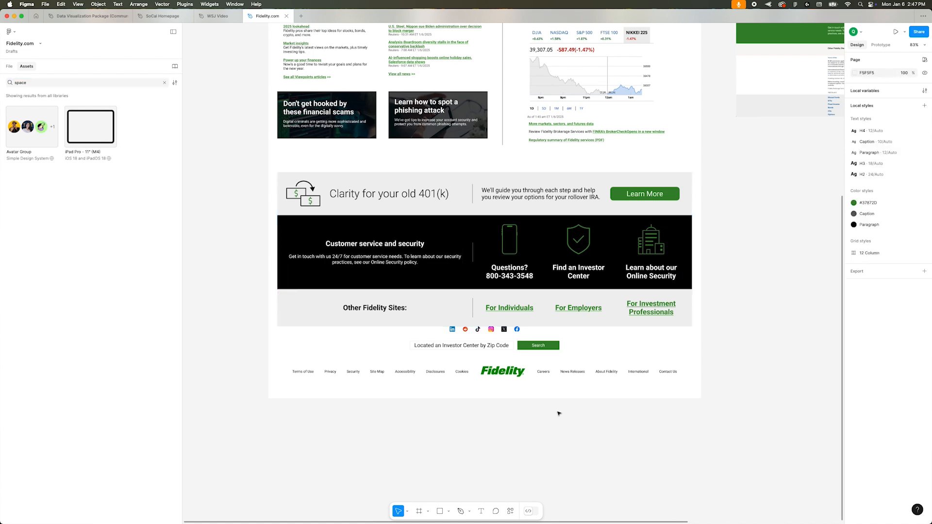
- Undo the footer's move into the banner stack, its 30 gap and the social logos' move above the search
key("super+z")
key("super+z")
key("super+z")
key("super+z")
key("super+z")
key("super+z")
key("super+z")
key("super+z")
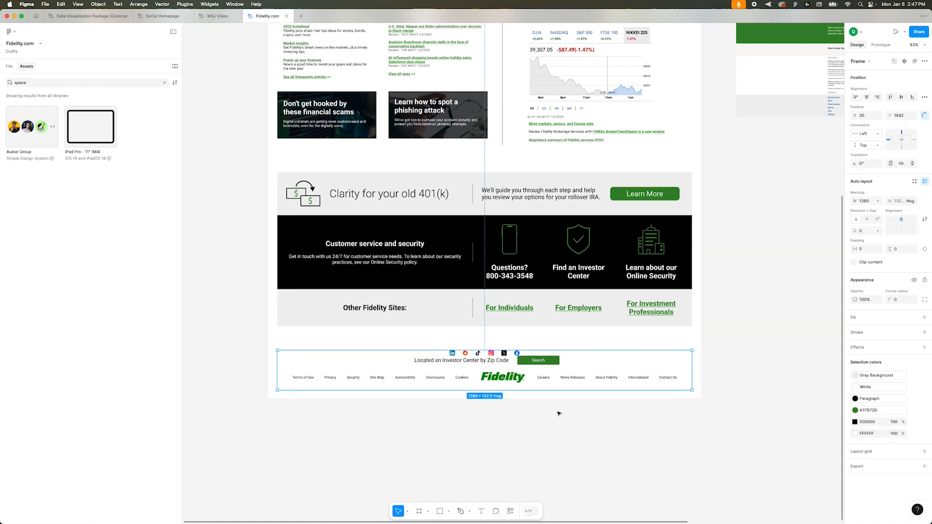
scroll(559, 414, "up", 5)
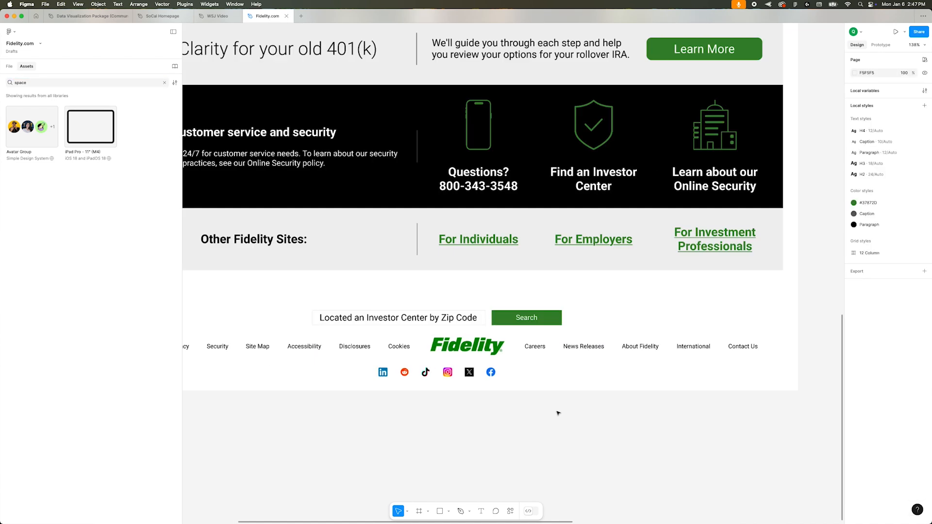
- Take the social logos out of the footer auto layout and place them near the right margin, level with the zip-code search
left_click(511, 320)
left_click(511, 320)
left_click_drag(510, 320, 508, 290)
key("super+v")
key("super+x")
key("super+v")
left_click_drag(426, 376, 688, 294)
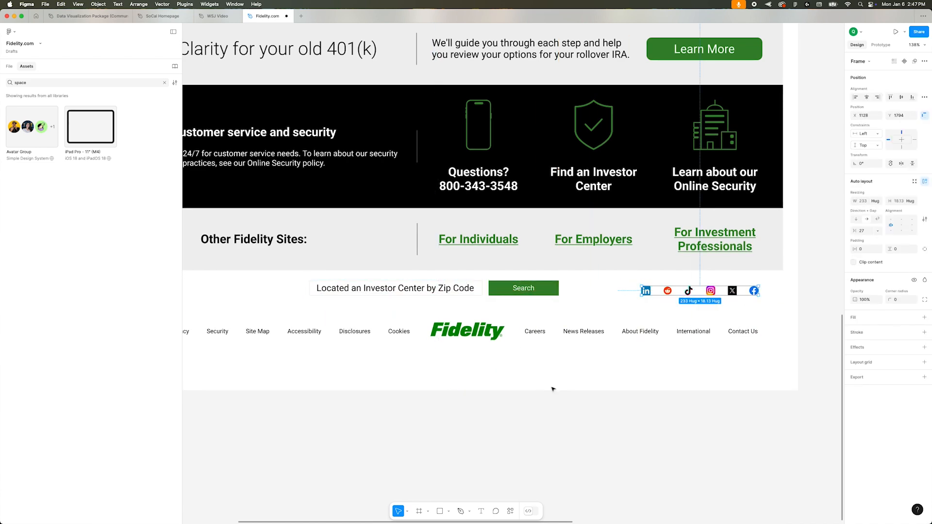
- Wrap the zip-code search and the social logos together in one auto layout
scroll(553, 388, "down", 5)
left_click(534, 331)
left_click(605, 332, "shift")
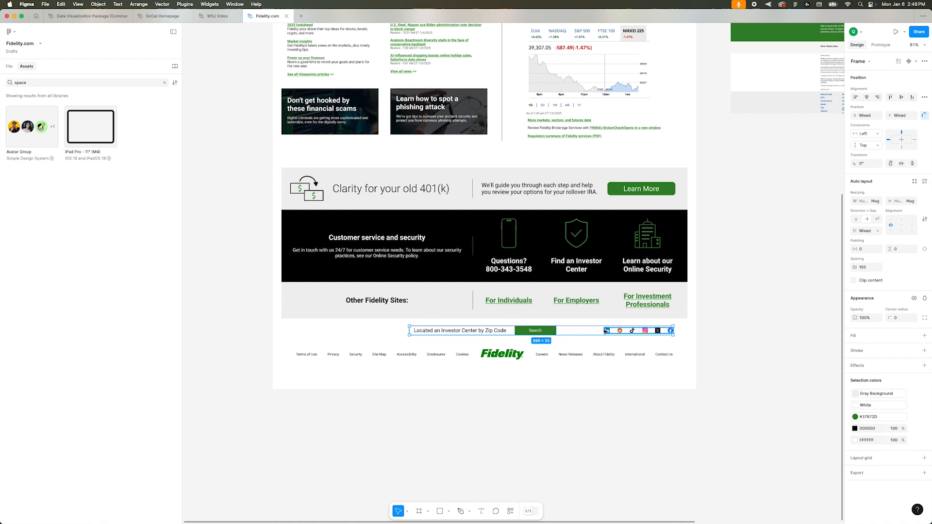
key("shift+a")
left_click(536, 391)
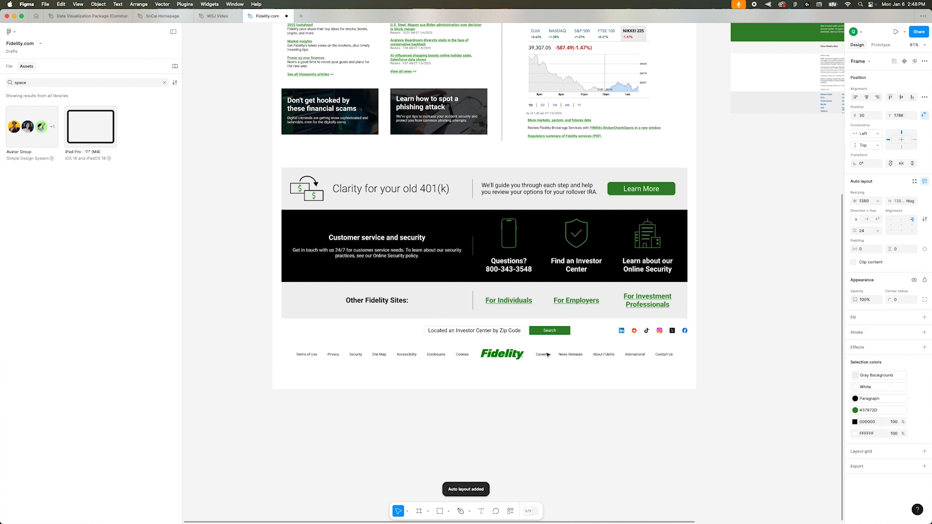
- Move the Fidelity logo link row further down, close to the page frame's lower edge
scroll(512, 393, "up", 1)
left_click_drag(513, 372, 514, 394)
left_click(518, 428)
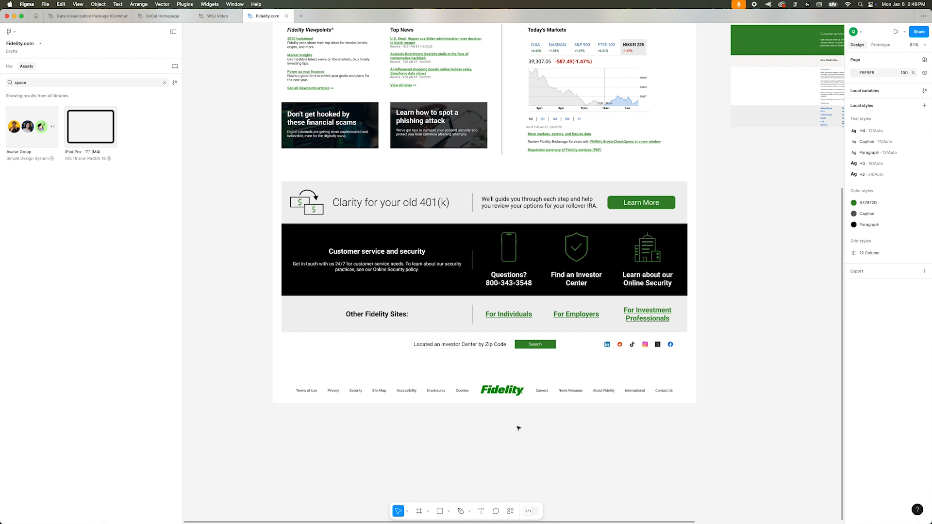
- Make the search and social logos auto layout vertical, with centered items and a 30 gap
left_click(514, 346)
scroll(583, 345, "right", 1)
left_click(856, 219)
left_click(866, 231)
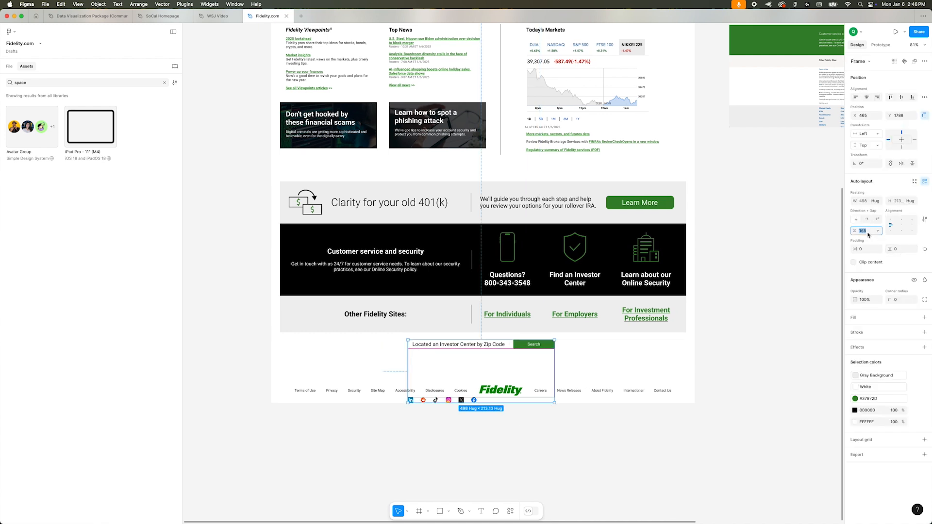
type("0")
key("Return")
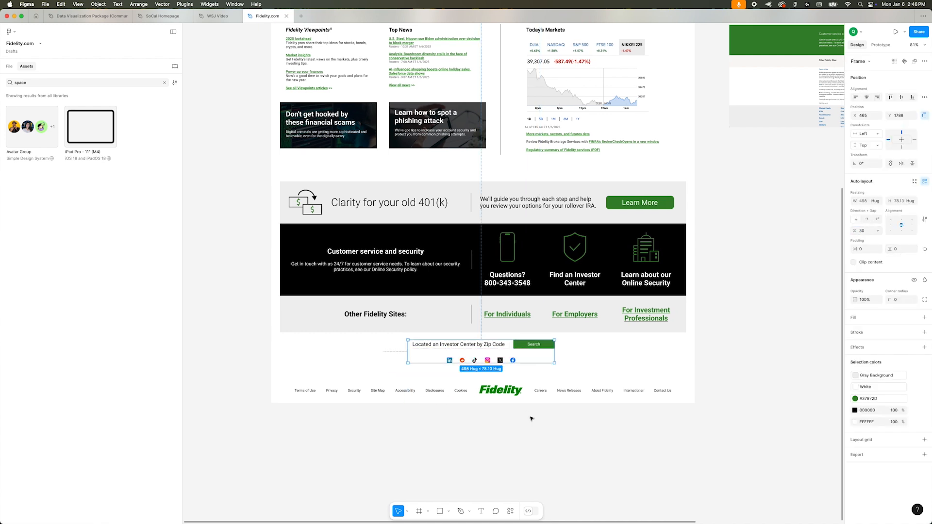
- Widen the gap between the zip-code search and the social logos beneath it
left_click(532, 434)
left_click(529, 353)
key("Return")
left_click(590, 399)
left_click(585, 445)
scroll(585, 446, "up", 1)
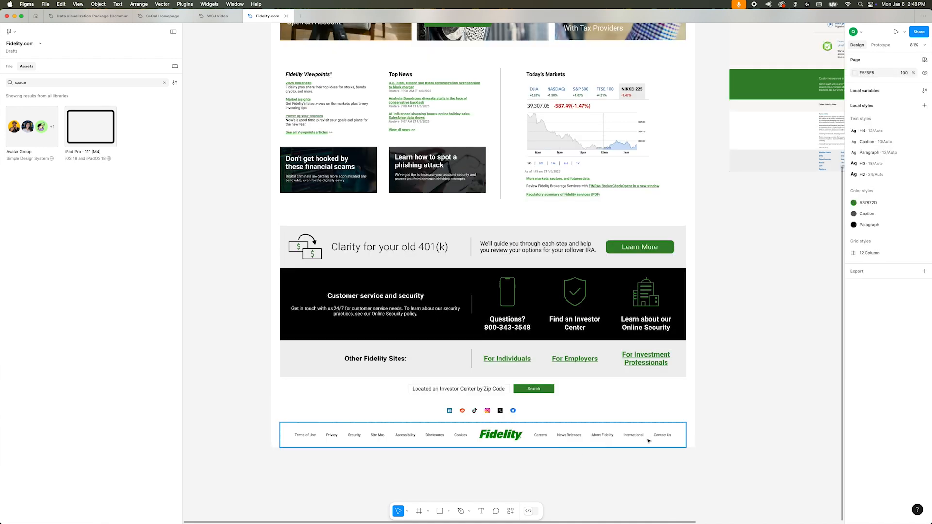
- Move the search block and the logo link row slightly down together, away from the Other Fidelity Sites banner
left_click(514, 386)
left_click(503, 428, "shift")
left_click_drag(491, 396, 491, 404)
key("Up")
key("Up")
- Wrap the text and background of the phishing-attack card, and of the financial-scams card, in auto layout
left_click(360, 212)
left_click(417, 180)
left_click(416, 188, "shift")
key("shift+a")
left_click(358, 185)
left_click(359, 191, "shift")
key("shift+a")
left_click(370, 213)
- Extend the homepage frame downward to a height of 2032
scroll(312, 286, "down", 3)
scroll(295, 187, "up", 10)
left_click(283, 178)
scroll(441, 383, "down", 8)
left_click_drag(468, 392, 469, 401)
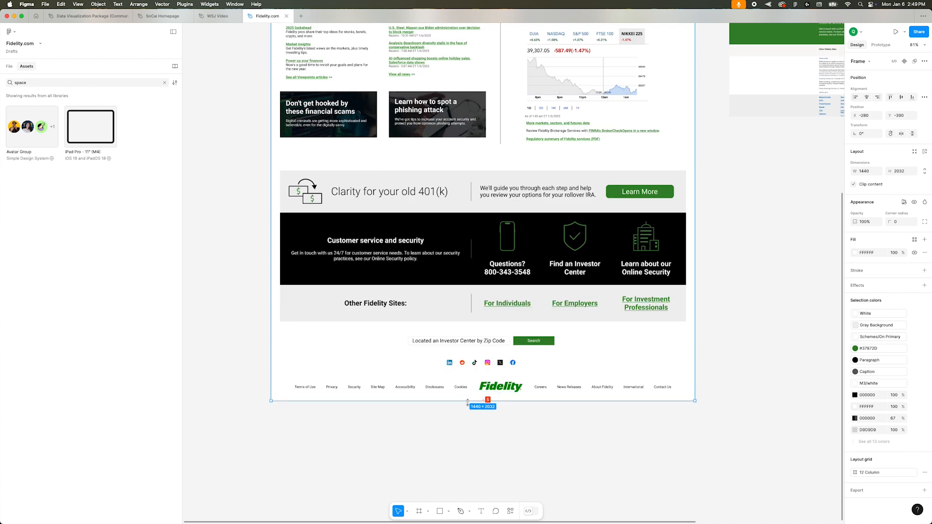
- Set the width of the link row inside the footer's link auto layout to fill its container
left_click(527, 393)
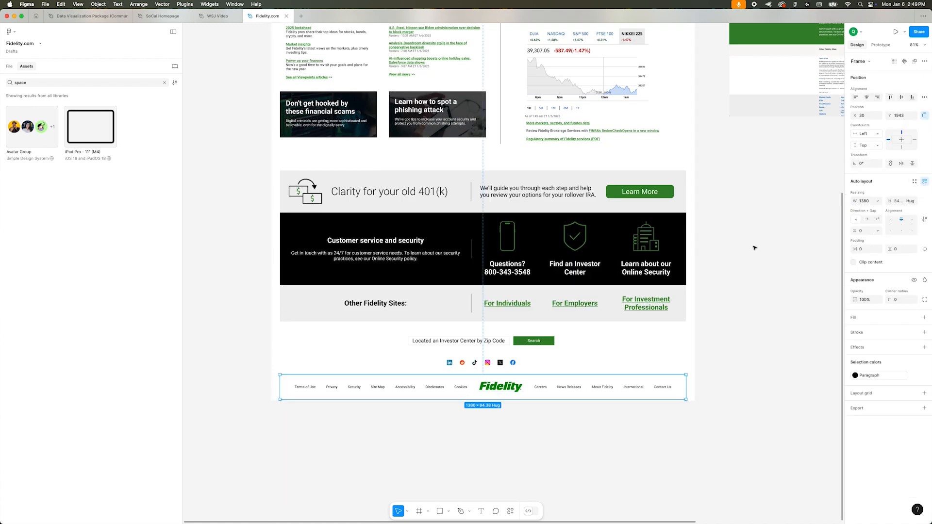
left_click(878, 201)
left_click(879, 191)
left_click(661, 390)
left_click(881, 202)
left_click(866, 214)
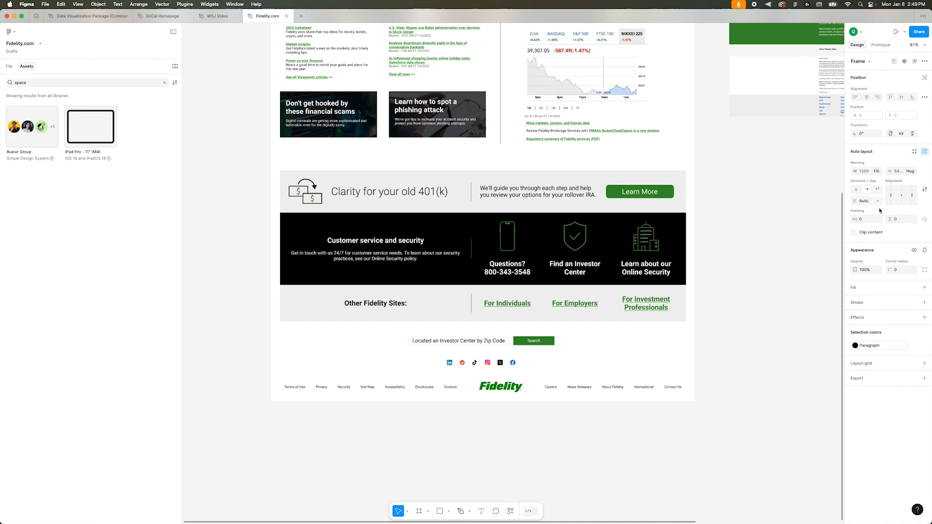
left_click(610, 460)
- Select the Desktop - 1 frame and look over the whole homepage from header to footer
scroll(613, 454, "up", 10)
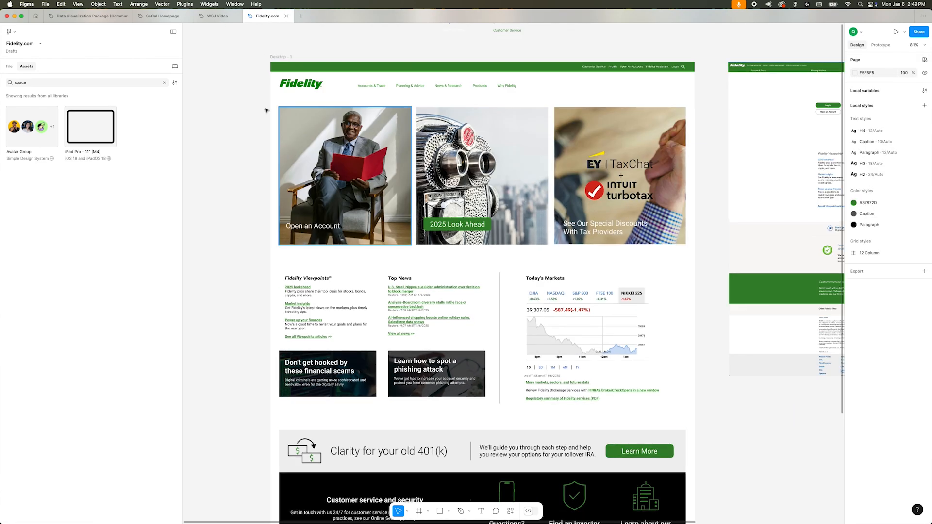
left_click(462, 287)
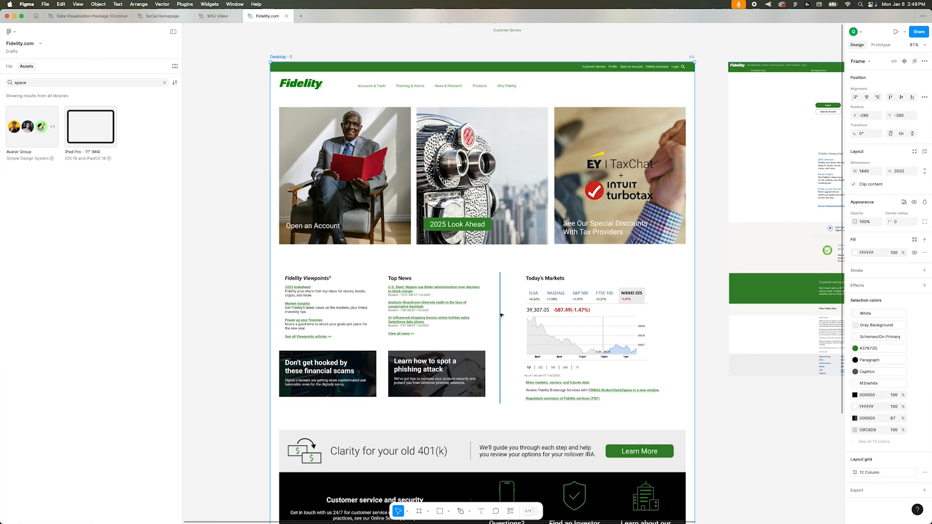
scroll(502, 315, "down", 5)
scroll(502, 315, "up", 6)
scroll(502, 315, "down", 2)
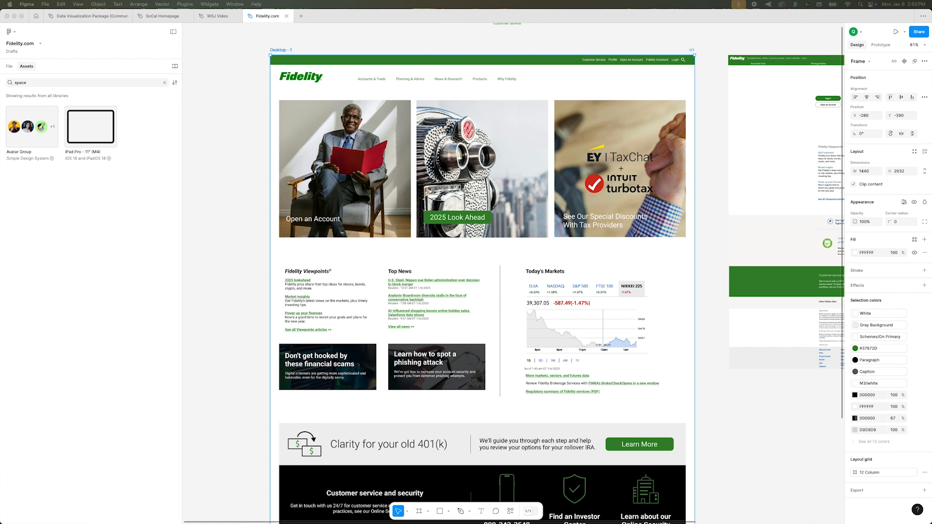
scroll(316, 368, "down", 10)
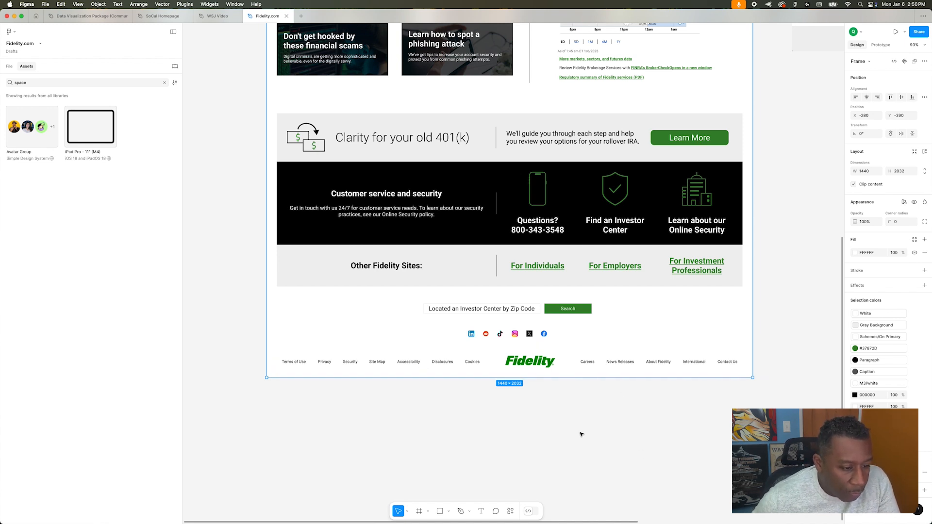
scroll(556, 428, "left", 1)
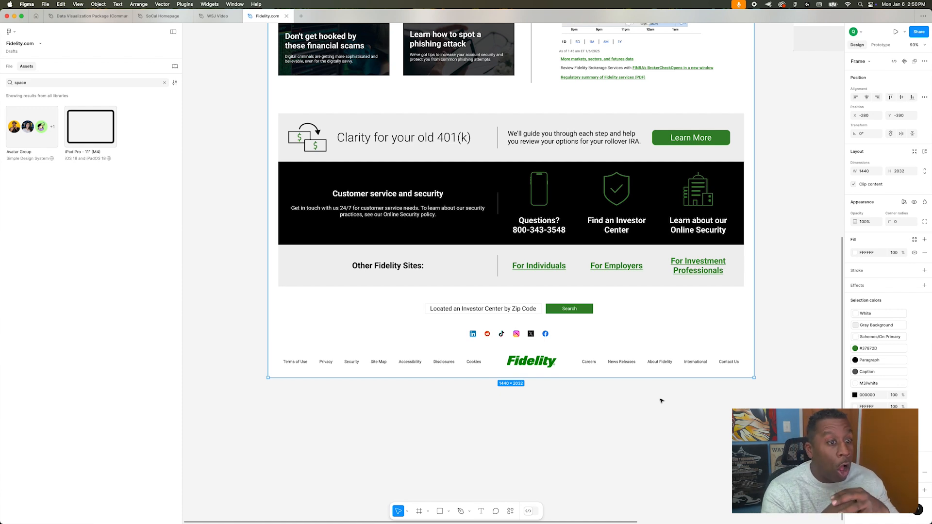
scroll(663, 391, "up", 10)
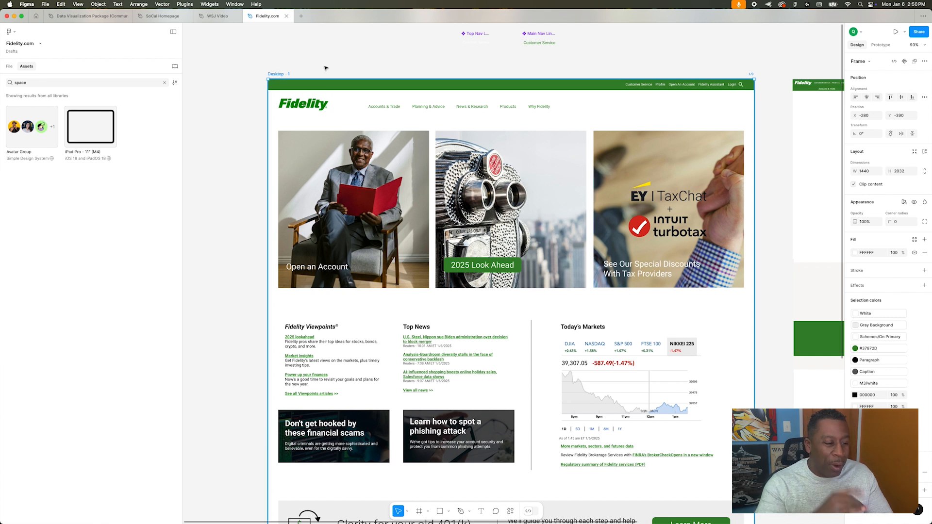
- Set the Desktop - 1 frame's prototype overflow to Vertical scrolling
left_click(881, 45)
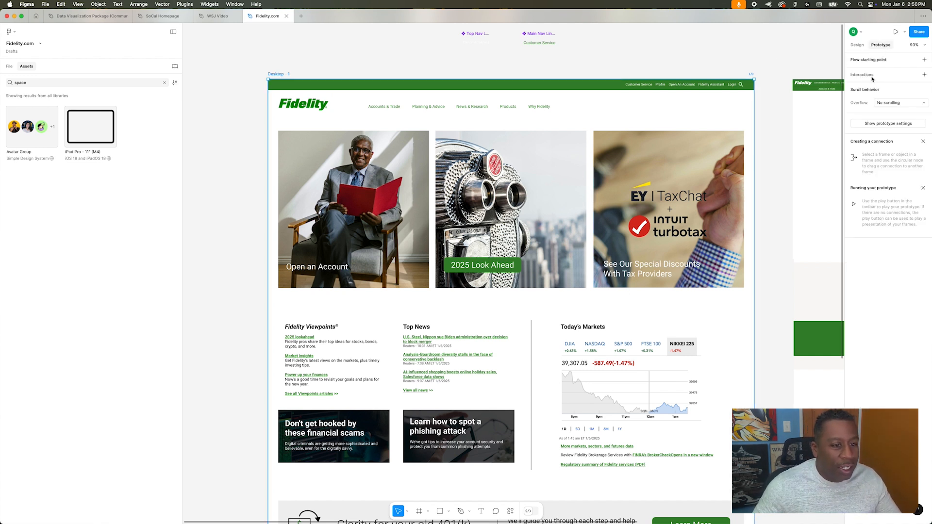
left_click(900, 104)
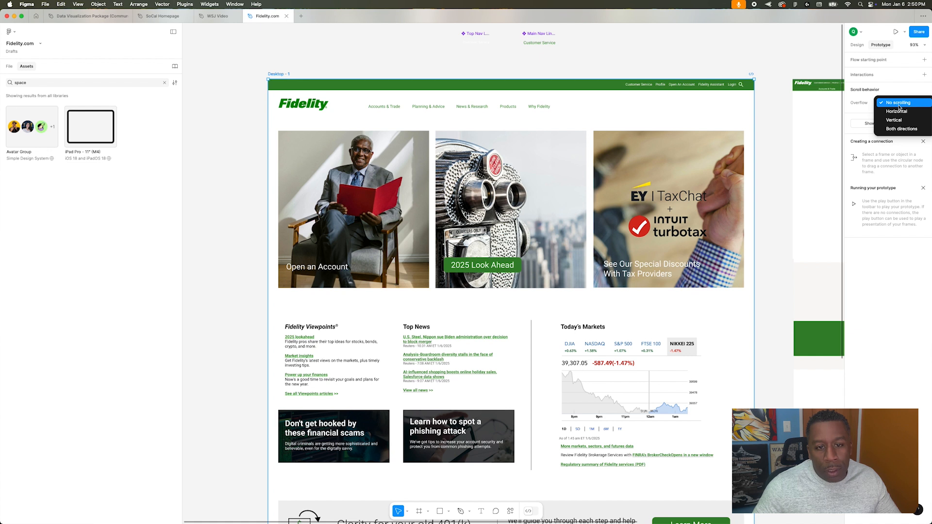
left_click(899, 120)
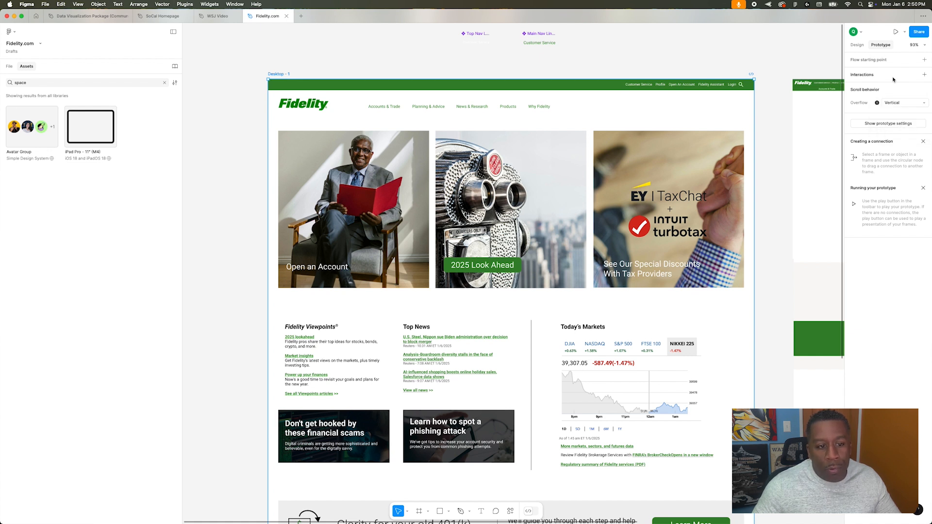
- Set the prototype device to MacBook Pro 14" and open the prototype presentation
left_click(888, 125)
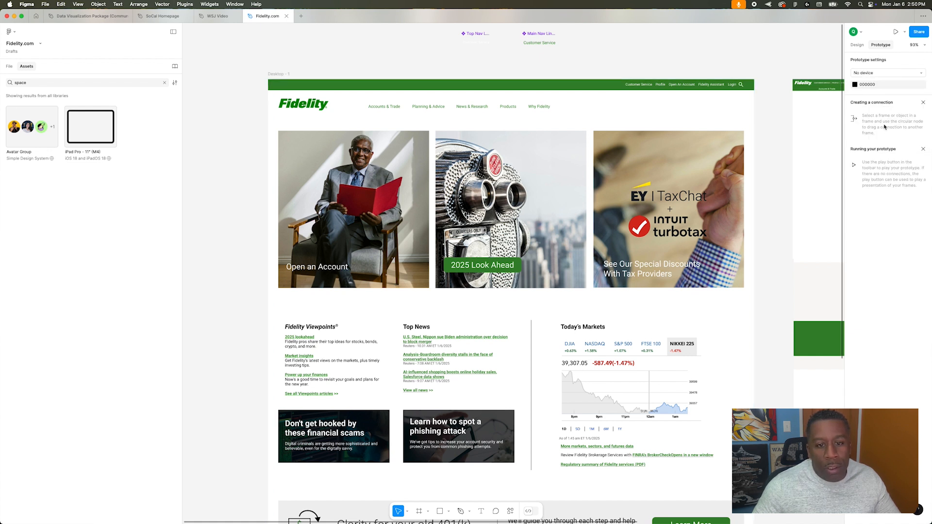
left_click(877, 73)
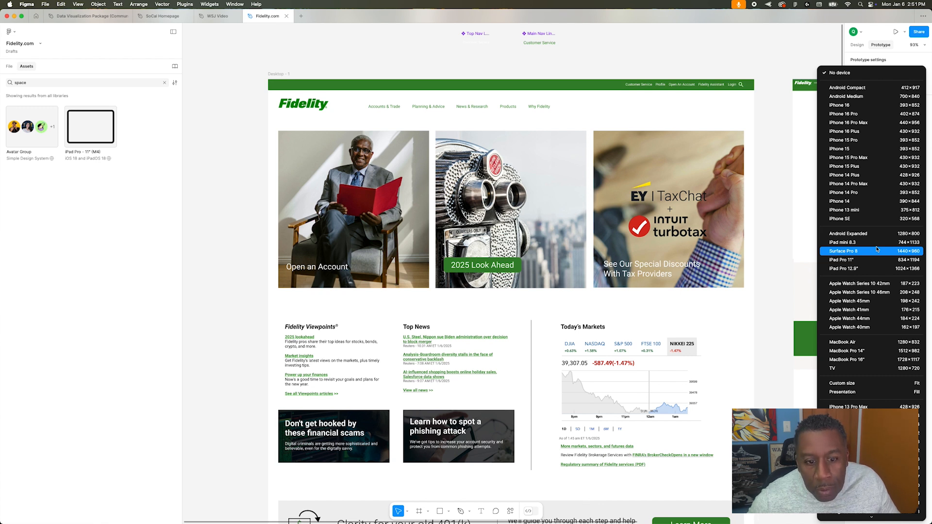
left_click(871, 351)
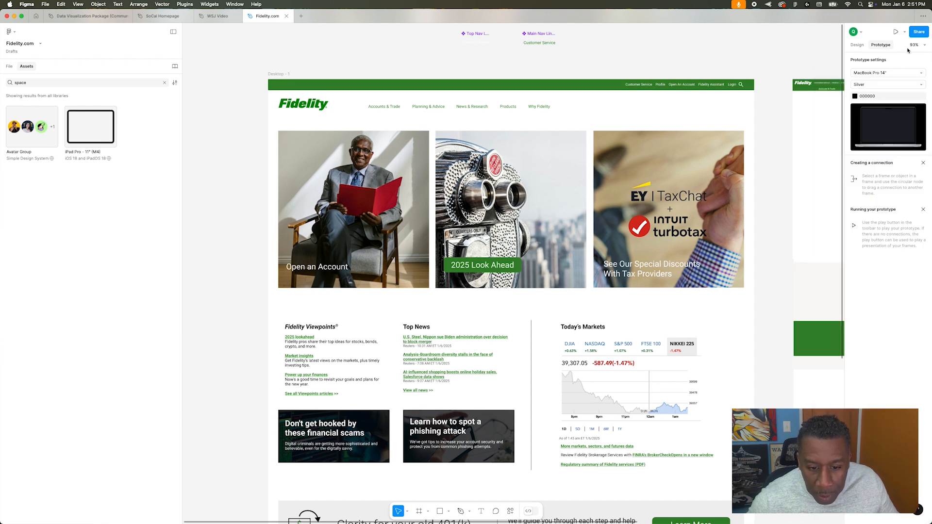
left_click(896, 31)
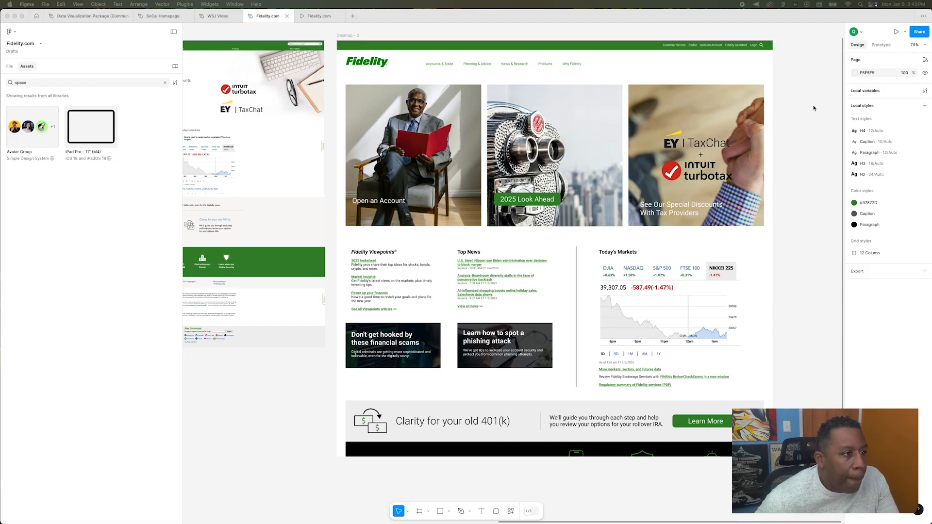
left_click(441, 44)
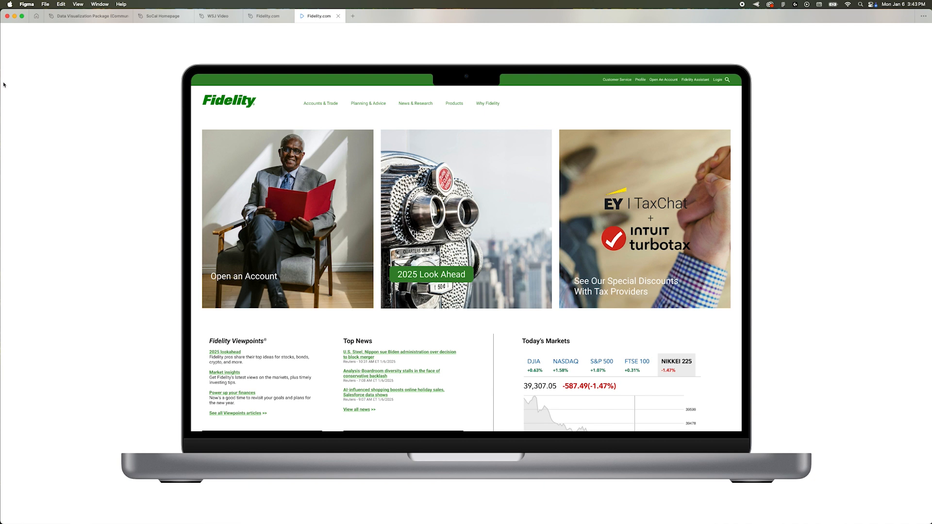
- Examine the homepage in the laptop prototype presentation from the header down to the footer and back up
scroll(210, 148, "down", 1)
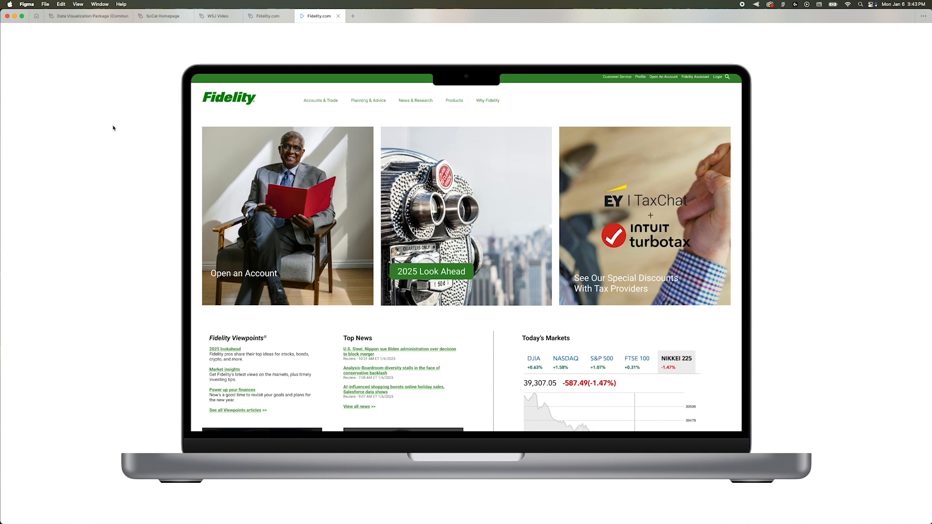
scroll(192, 155, "down", 2)
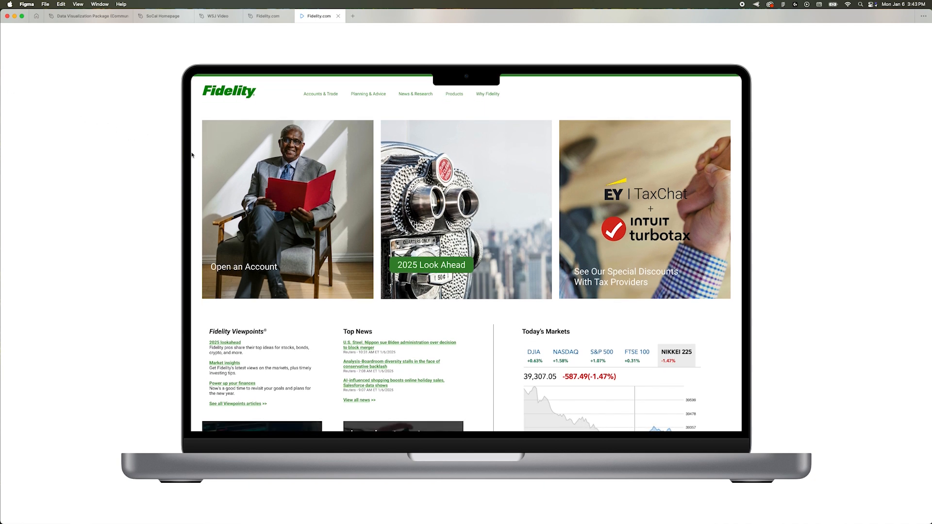
scroll(195, 153, "down", 5)
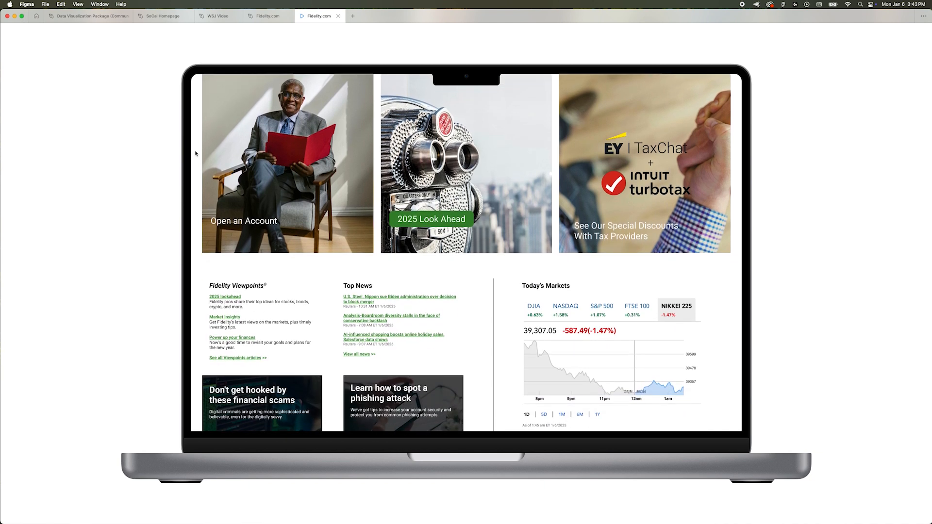
scroll(195, 154, "down", 3)
scroll(196, 153, "down", 5)
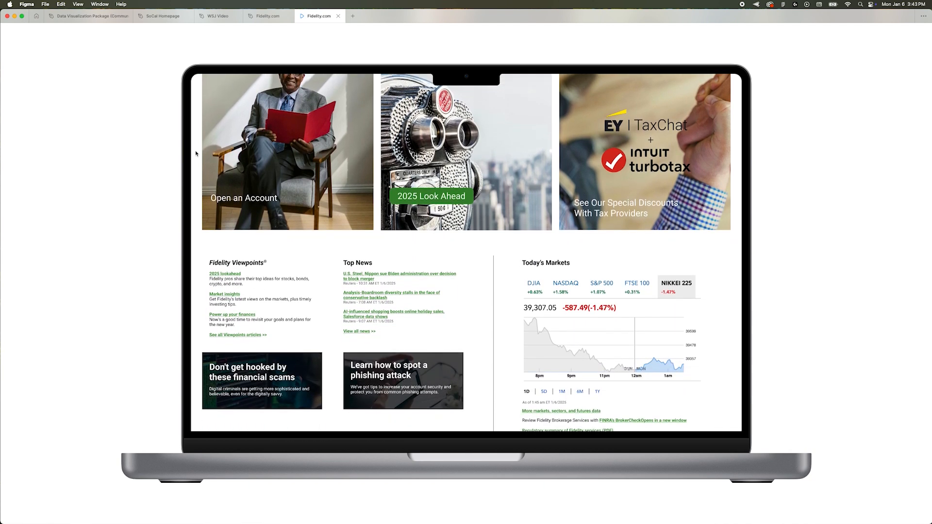
scroll(197, 154, "down", 6)
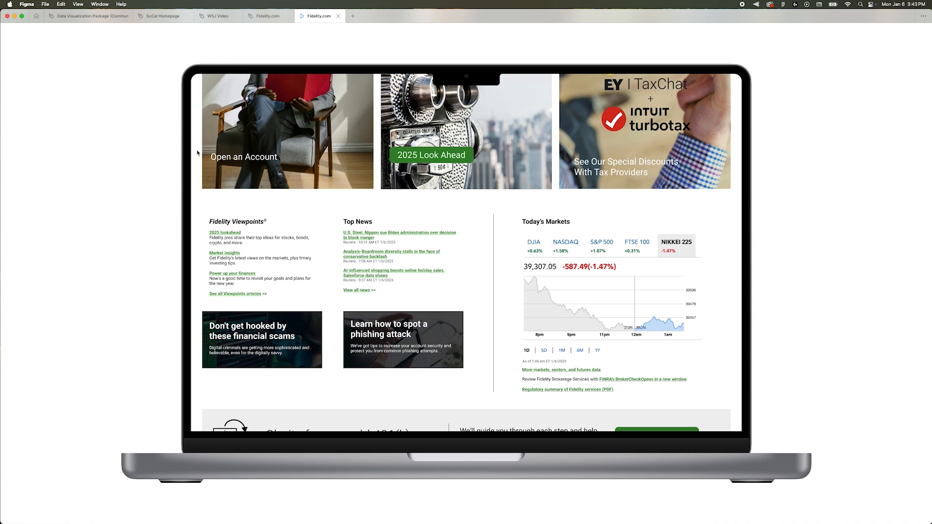
scroll(197, 153, "down", 8)
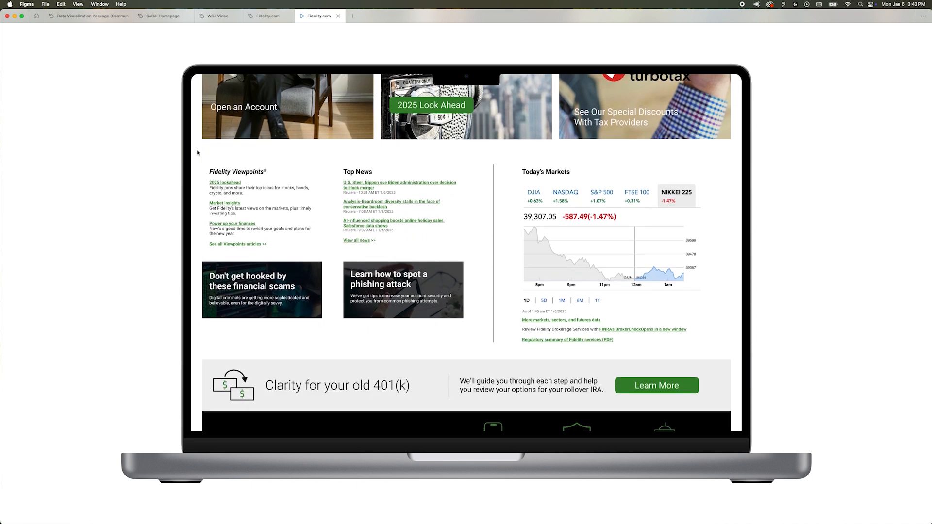
scroll(198, 153, "down", 8)
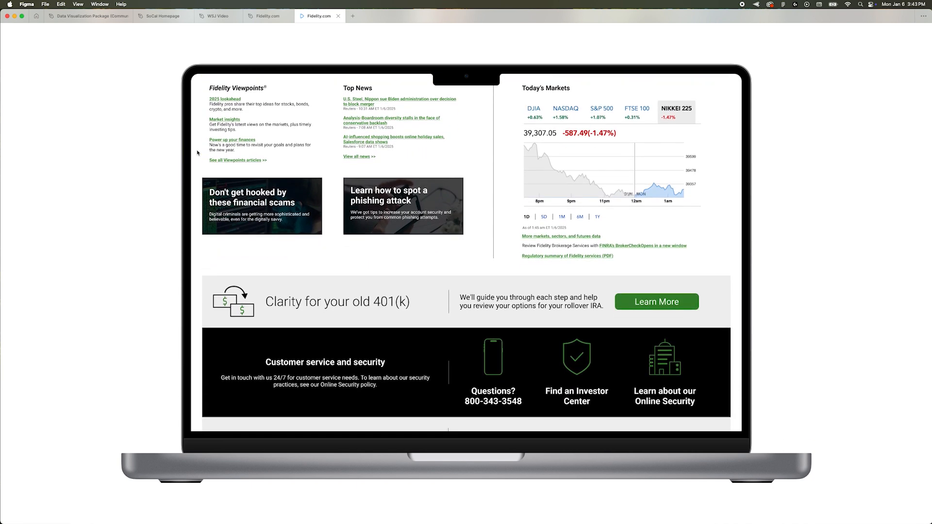
scroll(197, 153, "down", 10)
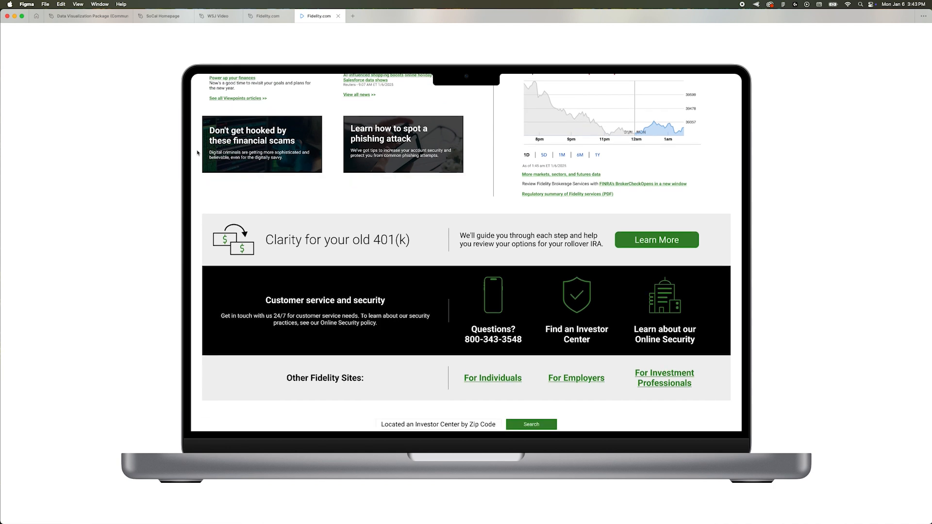
scroll(197, 153, "up", 2)
scroll(198, 152, "up", 3)
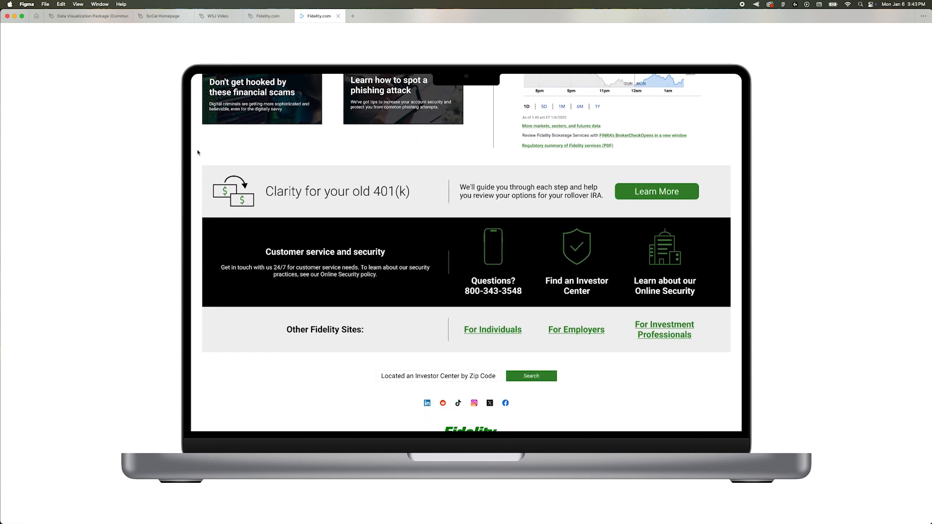
scroll(197, 153, "up", 2)
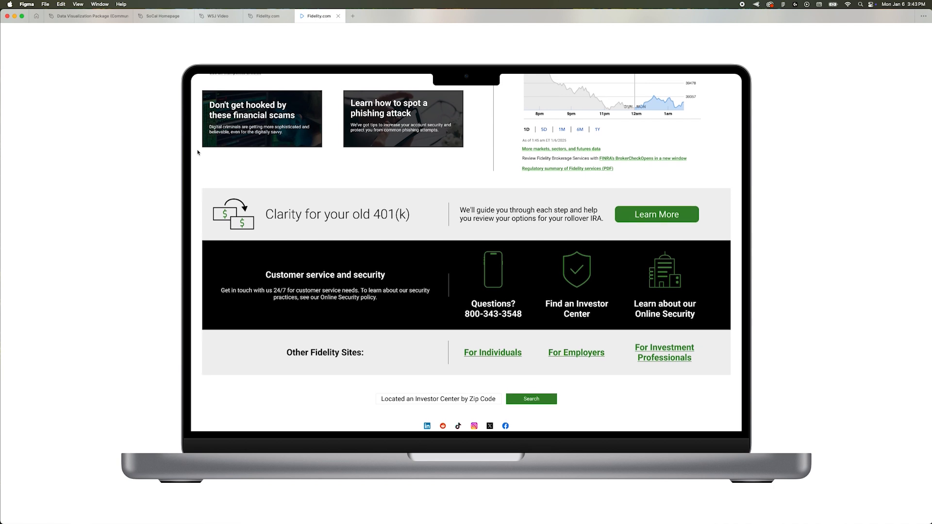
scroll(197, 152, "up", 4)
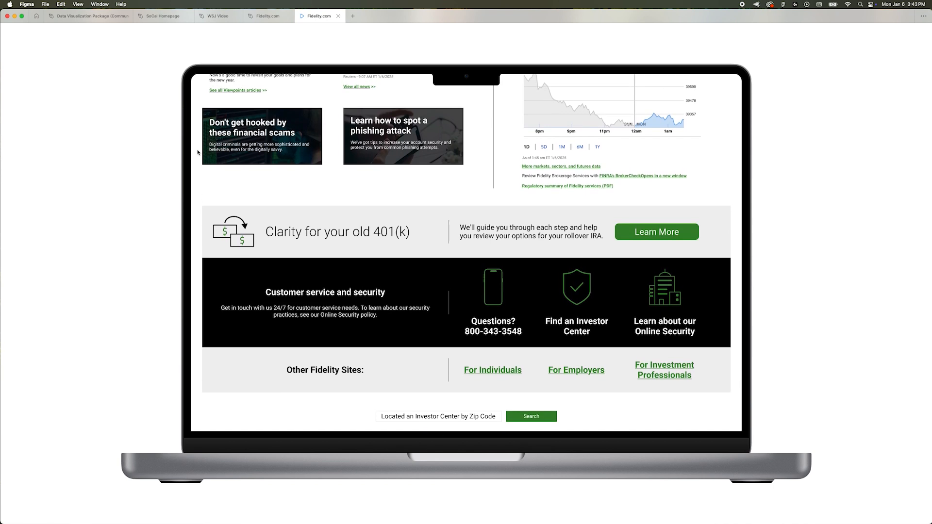
scroll(198, 153, "up", 5)
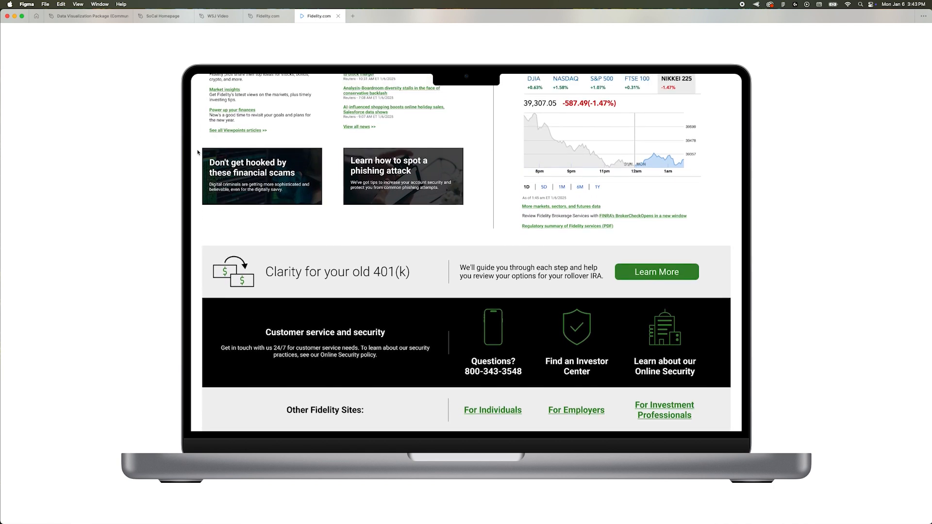
scroll(197, 152, "up", 8)
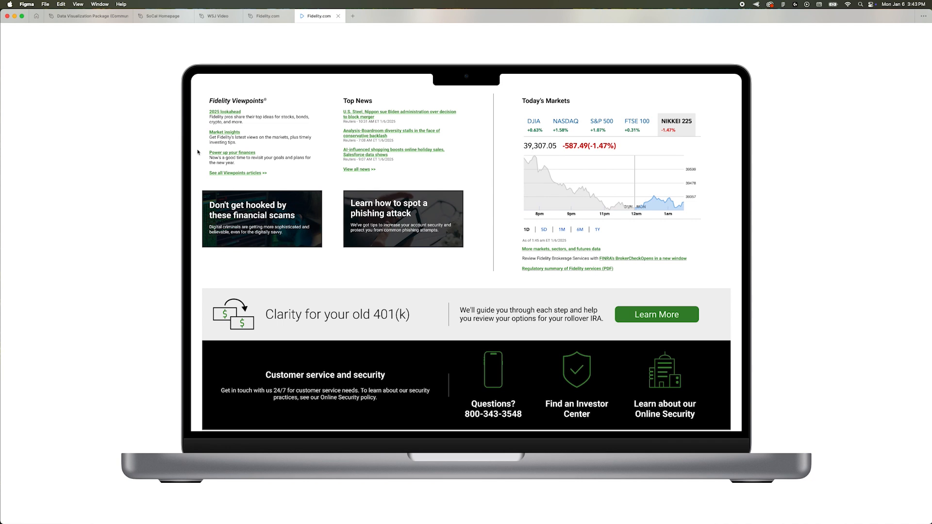
scroll(197, 153, "up", 3)
scroll(197, 153, "up", 4)
scroll(197, 153, "up", 12)
scroll(197, 152, "up", 3)
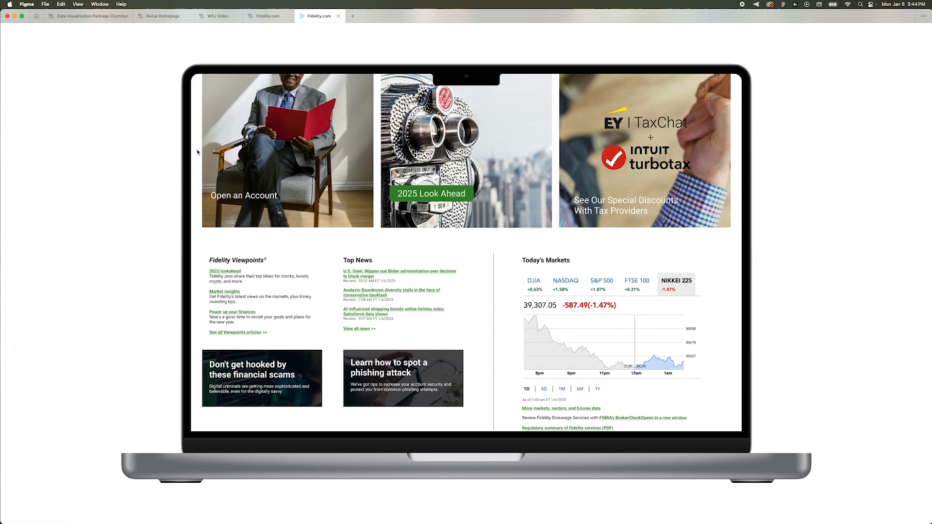
scroll(197, 153, "up", 5)
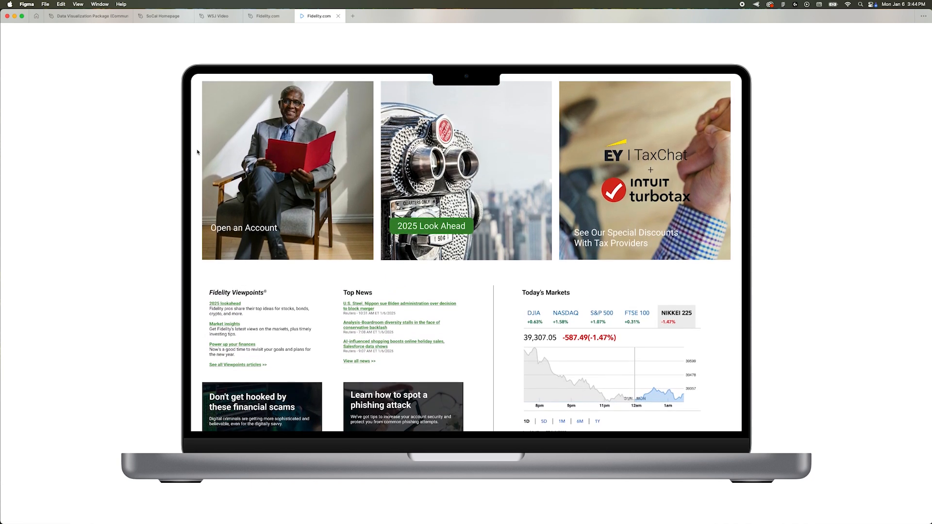
scroll(197, 152, "up", 5)
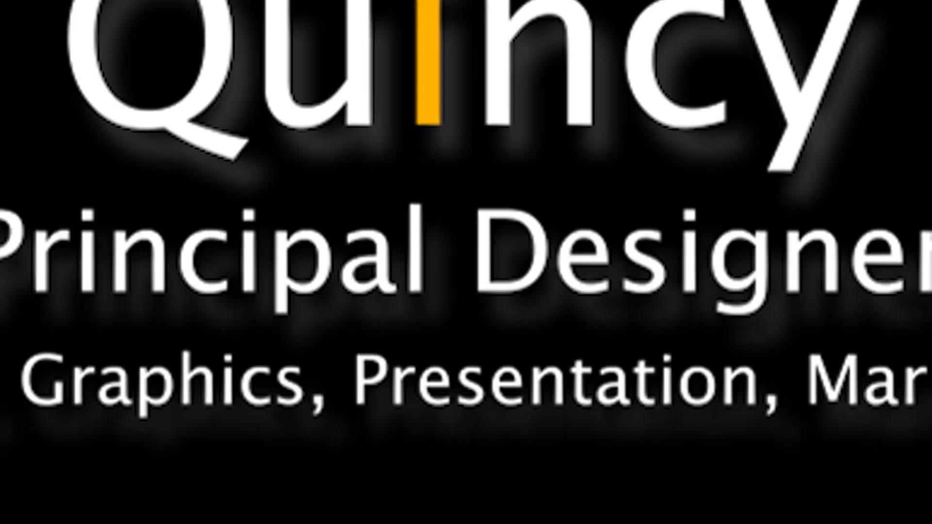